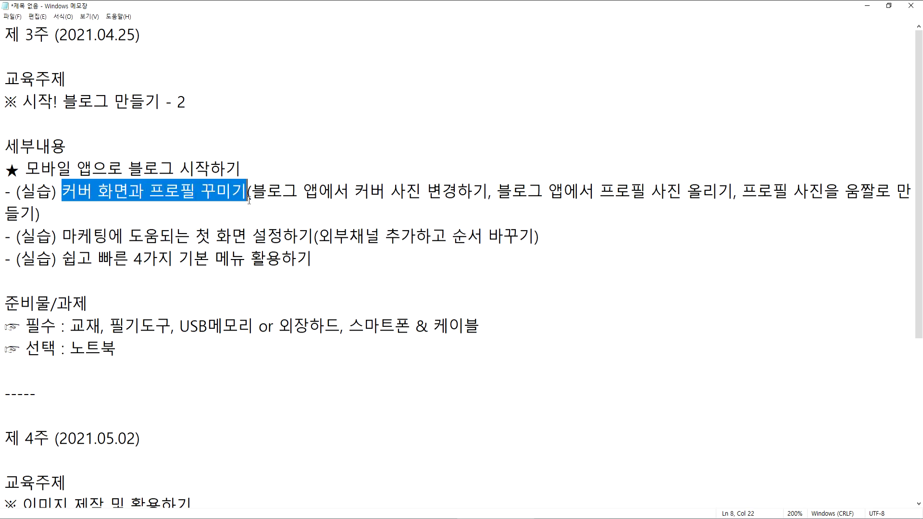
Review the week 3 lesson outline in Notepad and bring up the Samsung Flow phone mirror.
{"action": "left_click", "coordinate": [194, 287]}
{"action": "scroll", "coordinate": [192, 282], "scroll_direction": "down", "scroll_amount": 2}
{"action": "scroll", "coordinate": [192, 279], "scroll_direction": "up", "scroll_amount": 2}
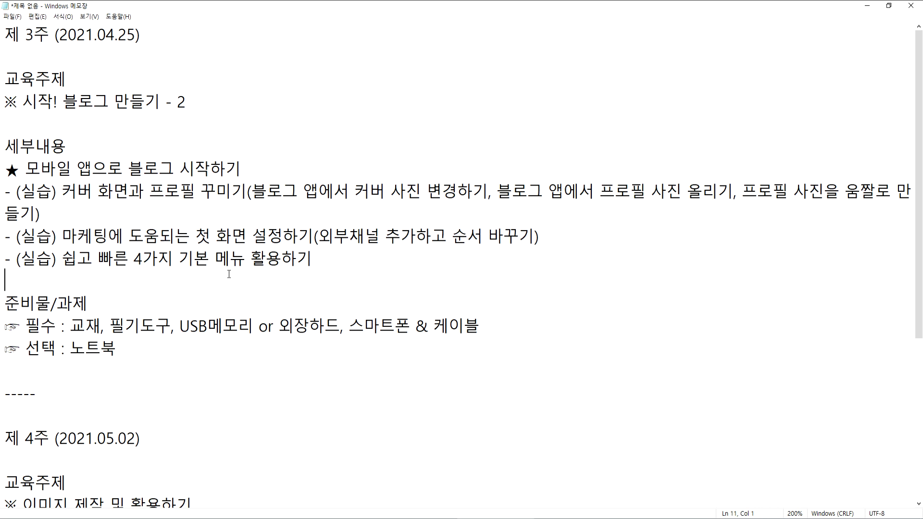
{"action": "left_click", "coordinate": [465, 517]}
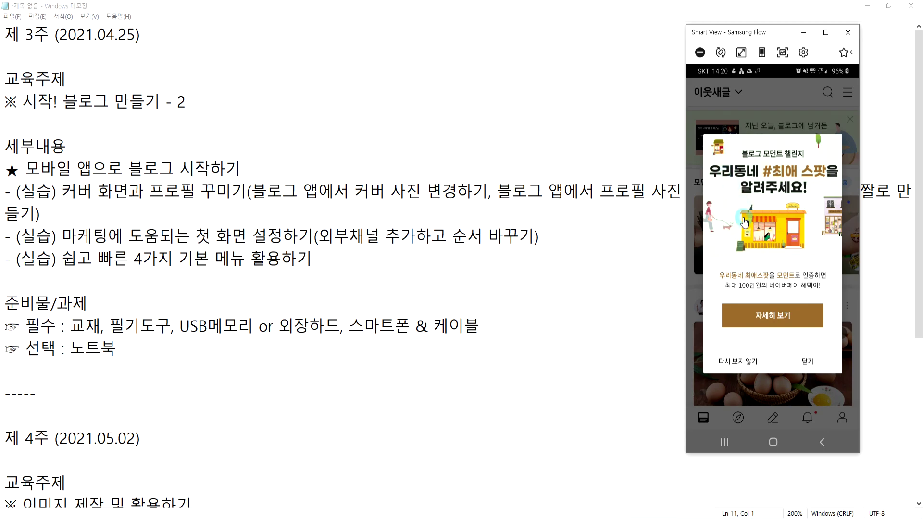
Shrink the maximized Notepad window, load the hoonjang.co.kr home page in Chrome and switch to the Naver blog.
{"action": "left_click_drag", "start_coordinate": [599, 7], "coordinate": [303, 20]}
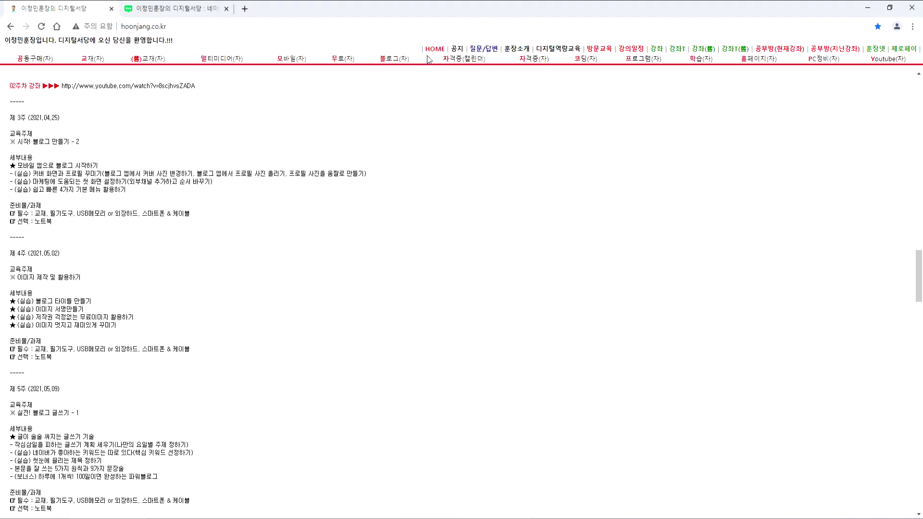
{"action": "left_click", "coordinate": [434, 49]}
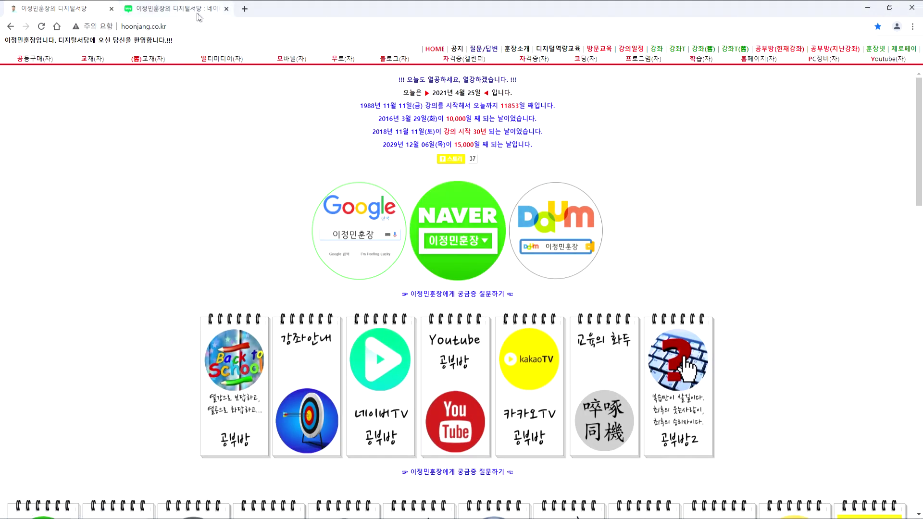
{"action": "left_click", "coordinate": [198, 13]}
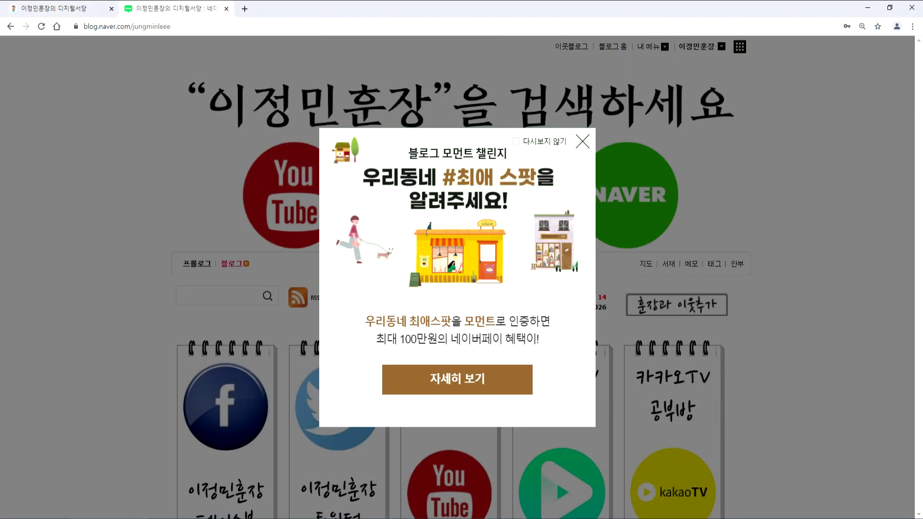
Bring the Notepad lesson outline over the blog, move it aside, and return to the blog page.
{"action": "left_click", "coordinate": [476, 517]}
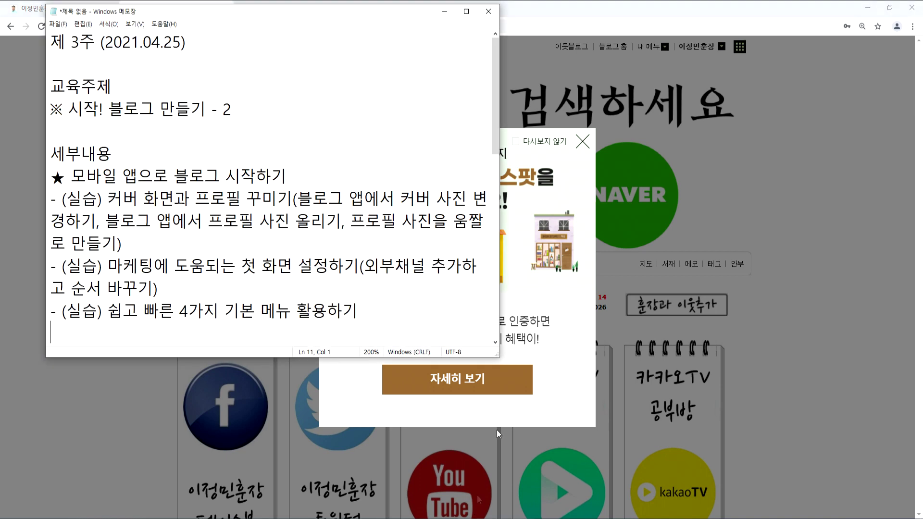
{"action": "left_click_drag", "start_coordinate": [361, 14], "coordinate": [318, 16]}
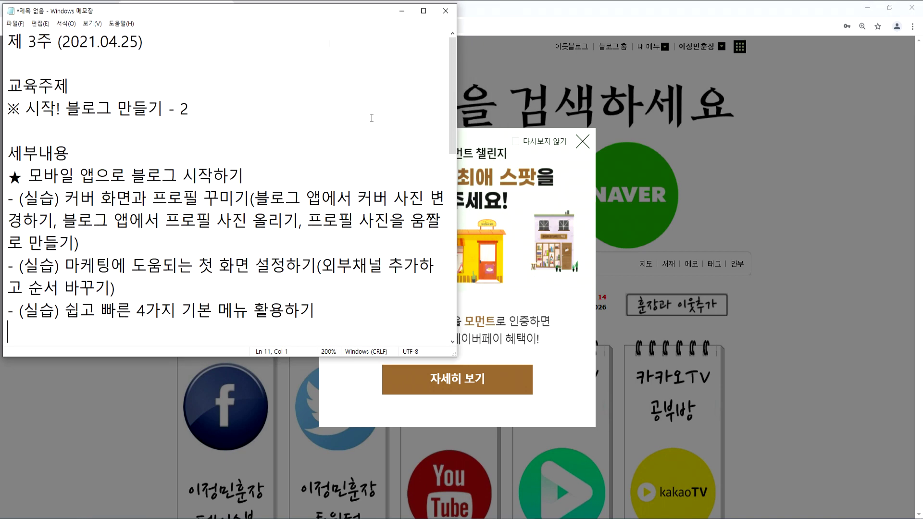
{"action": "left_click_drag", "start_coordinate": [445, 367], "coordinate": [467, 510]}
{"action": "left_click", "coordinate": [502, 62]}
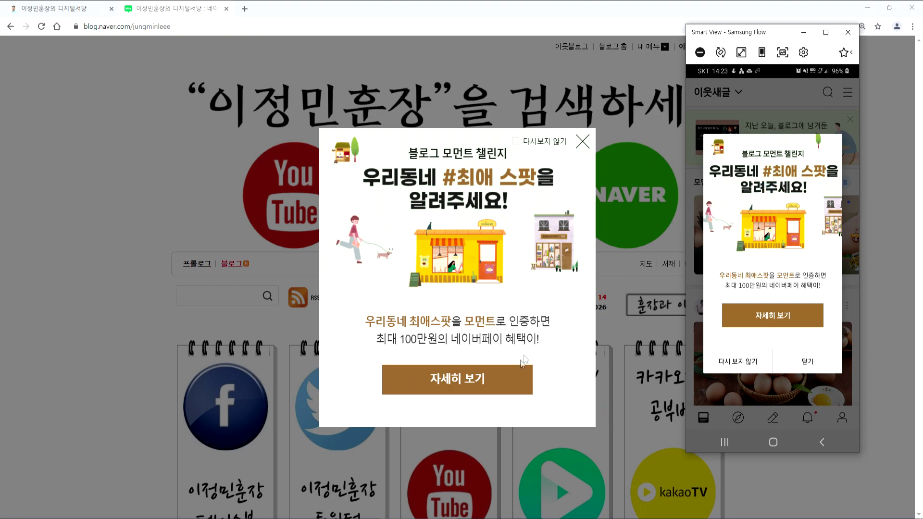
Open the blog moment challenge details from the popup and read through them in the browser and on the mirrored phone.
{"action": "left_click", "coordinate": [481, 379]}
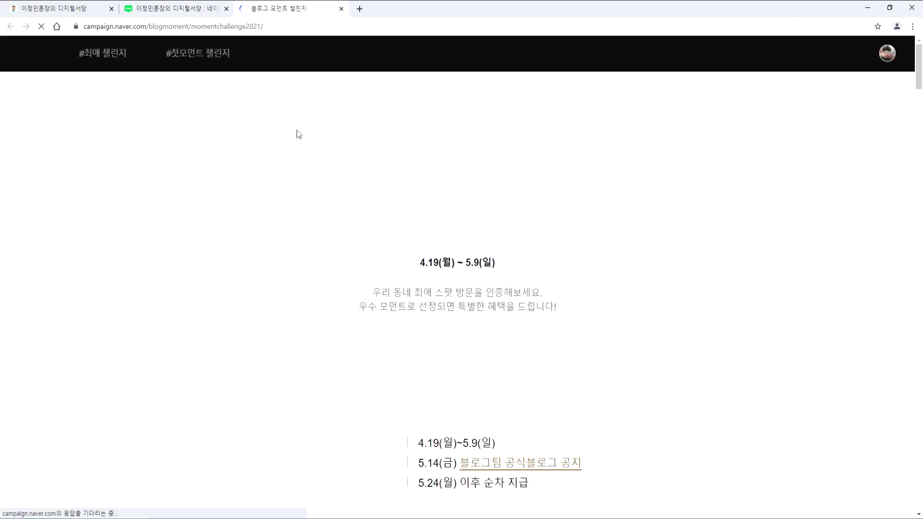
{"action": "scroll", "coordinate": [477, 216], "scroll_direction": "down", "scroll_amount": 2}
{"action": "scroll", "coordinate": [463, 210], "scroll_direction": "down", "scroll_amount": 3}
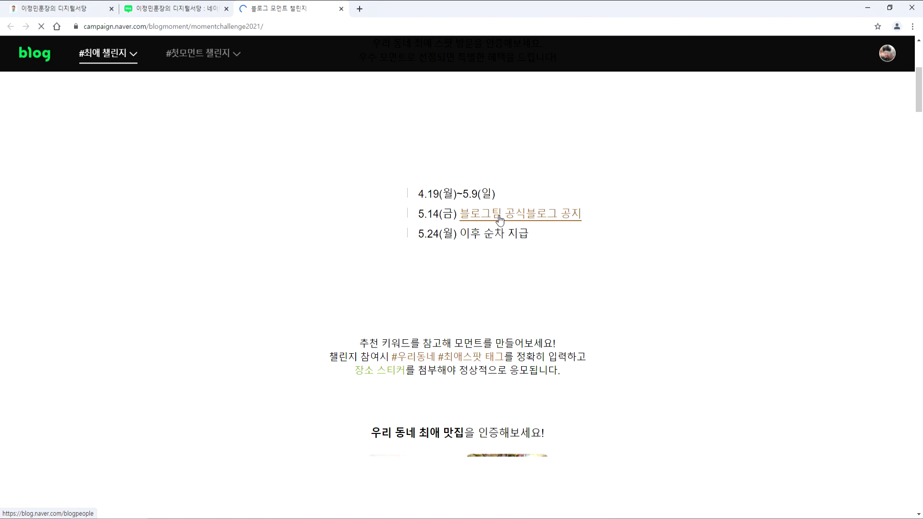
{"action": "scroll", "coordinate": [502, 224], "scroll_direction": "down", "scroll_amount": 4}
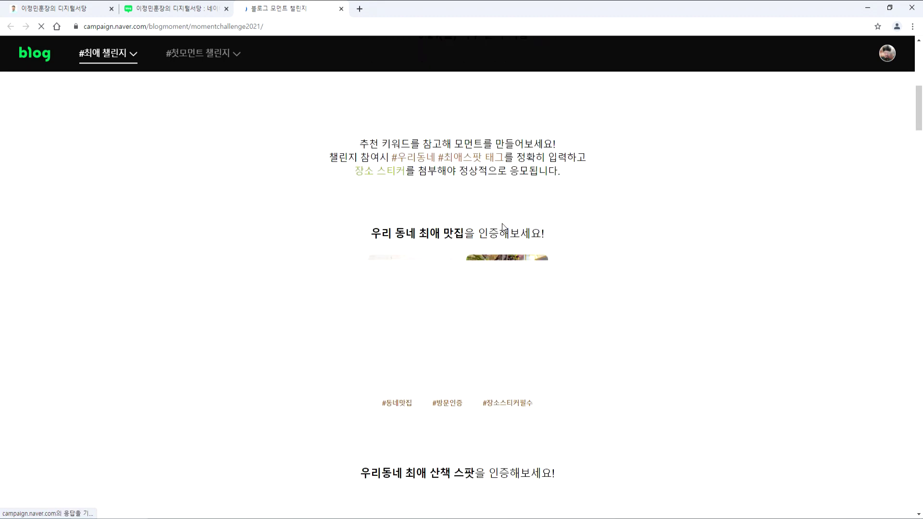
{"action": "scroll", "coordinate": [504, 225], "scroll_direction": "down", "scroll_amount": 4}
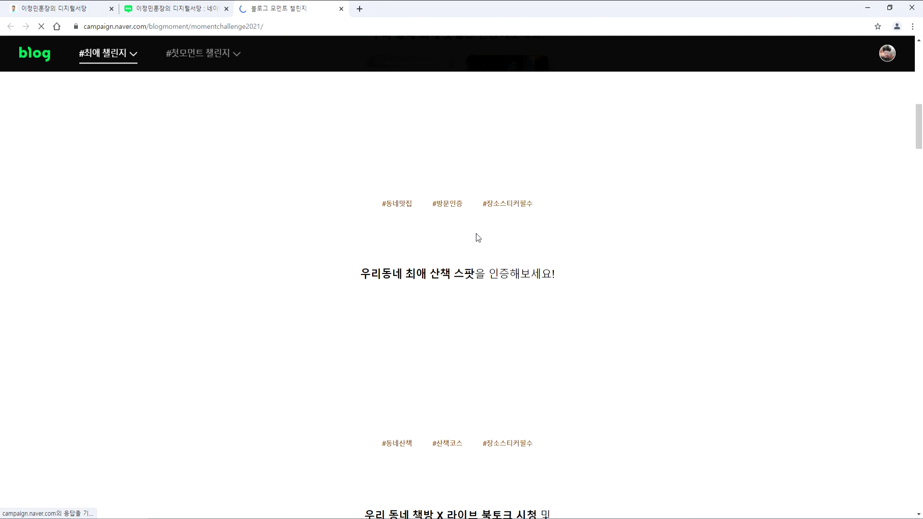
{"action": "scroll", "coordinate": [478, 238], "scroll_direction": "down", "scroll_amount": 3}
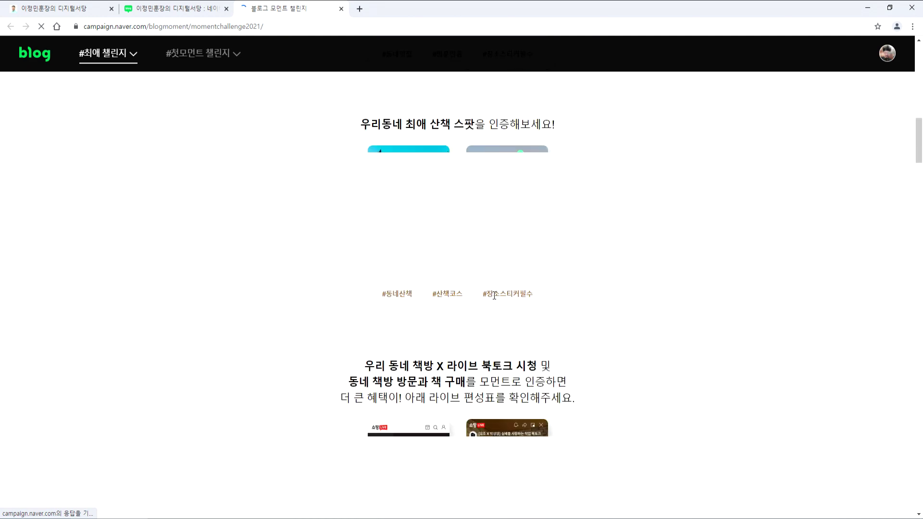
{"action": "scroll", "coordinate": [493, 295], "scroll_direction": "down", "scroll_amount": 4}
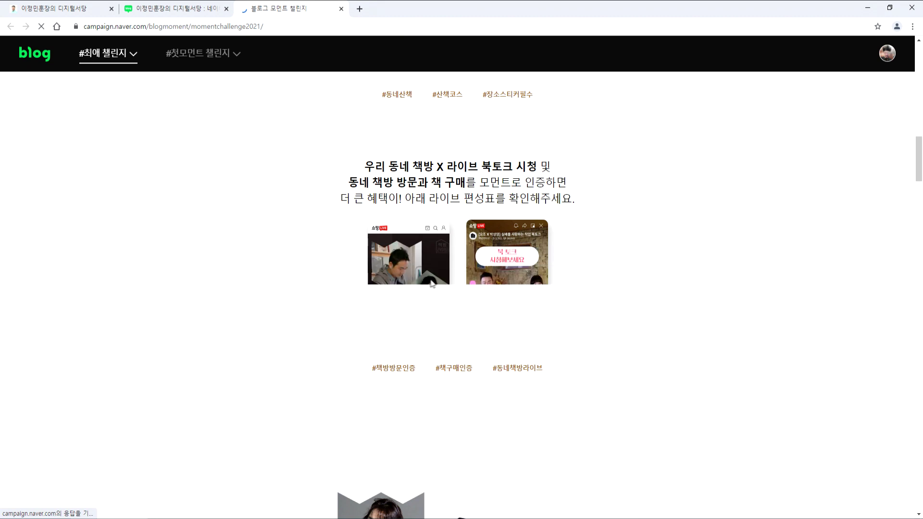
{"action": "scroll", "coordinate": [397, 259], "scroll_direction": "down", "scroll_amount": 8}
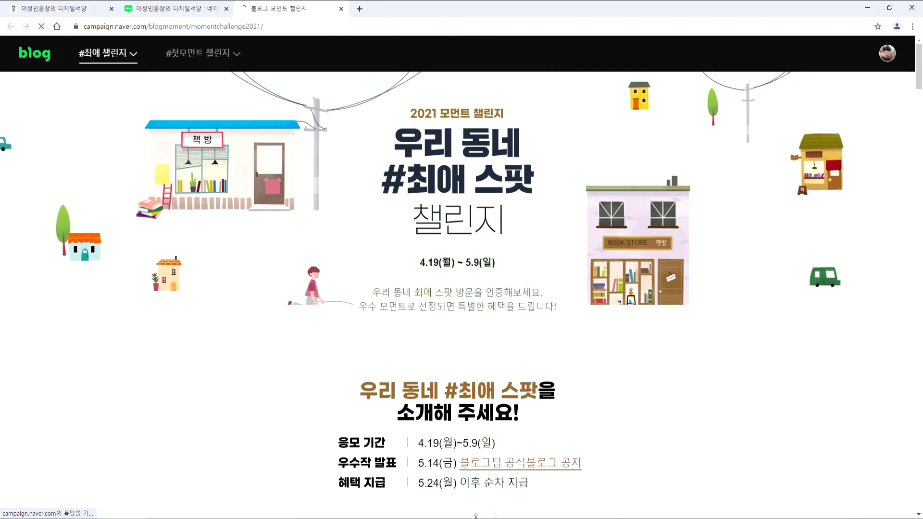
{"action": "left_click", "coordinate": [497, 518]}
{"action": "scroll", "coordinate": [774, 286], "scroll_direction": "down", "scroll_amount": 5}
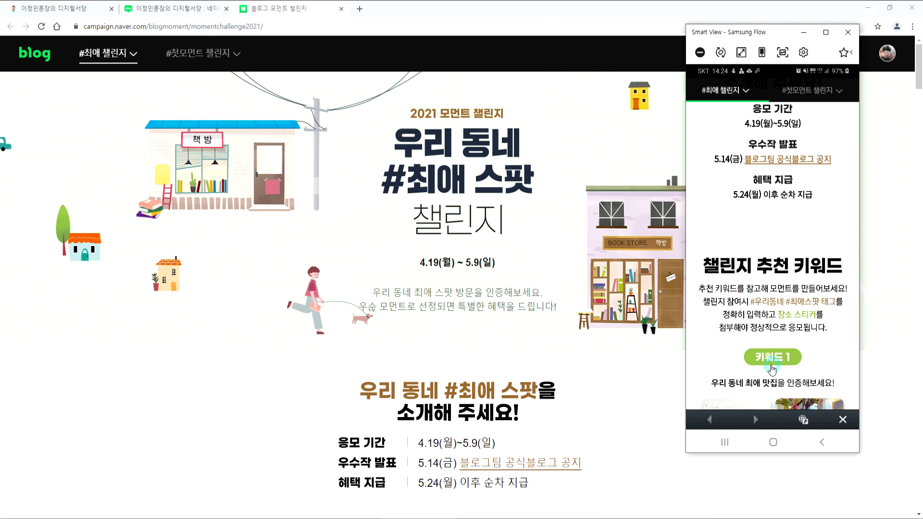
Close the challenge popup on the Naver blog, find the 블로그씨 question above the post list and enlarge the page around it.
{"action": "left_click", "coordinate": [169, 15]}
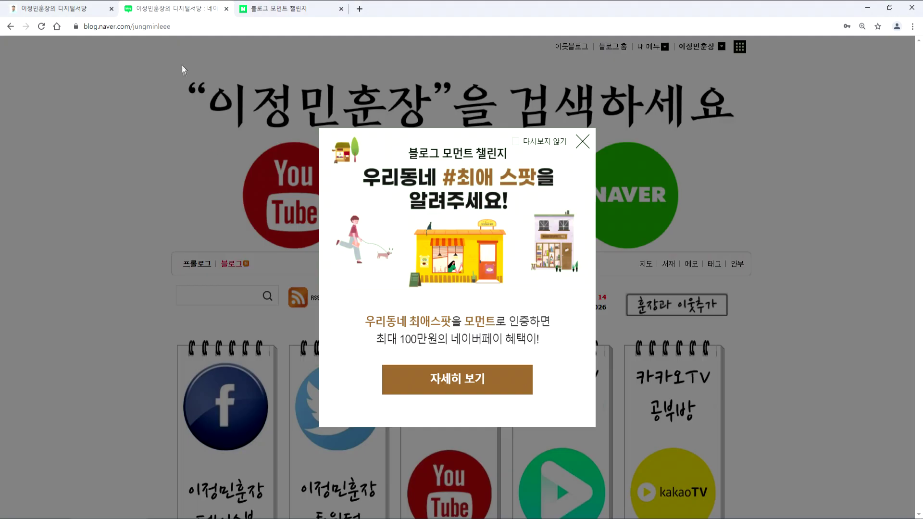
{"action": "left_click", "coordinate": [580, 140]}
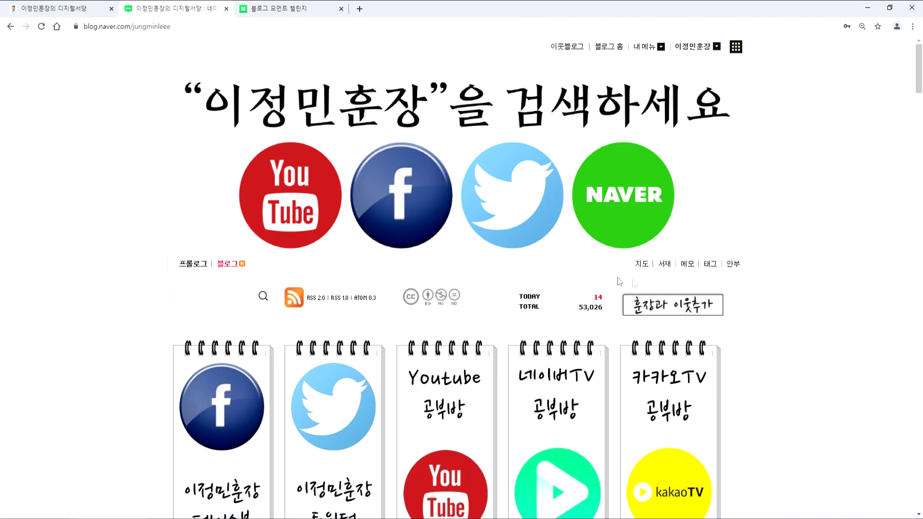
{"action": "scroll", "coordinate": [513, 292], "scroll_direction": "down", "scroll_amount": 9}
{"action": "scroll", "coordinate": [513, 288], "scroll_direction": "down", "scroll_amount": 5}
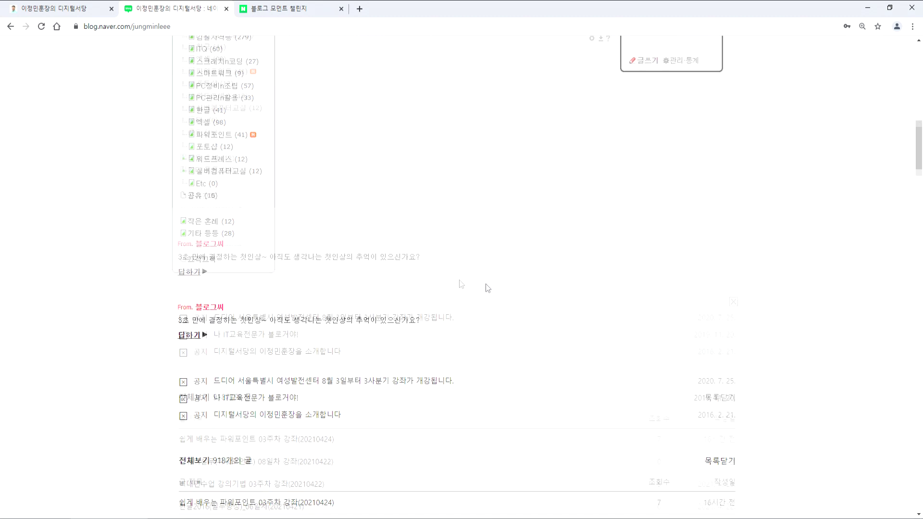
{"action": "left_click_drag", "start_coordinate": [178, 229], "coordinate": [292, 245]}
{"action": "left_click", "coordinate": [292, 245]}
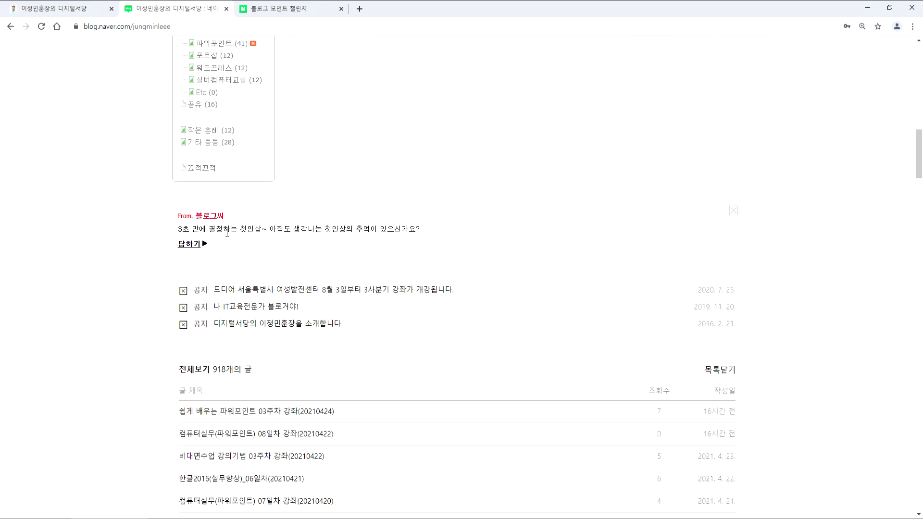
{"action": "scroll", "coordinate": [226, 233], "scroll_direction": "up", "scroll_amount": 4}
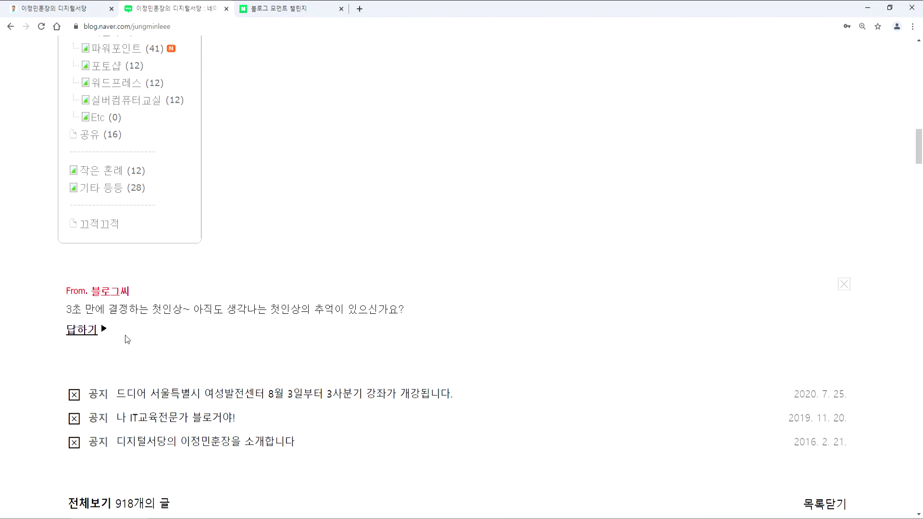
View the post editor that answers the 블로그씨 question, go back to the blog, close its popup and reduce the page zoom.
{"action": "left_click", "coordinate": [80, 333]}
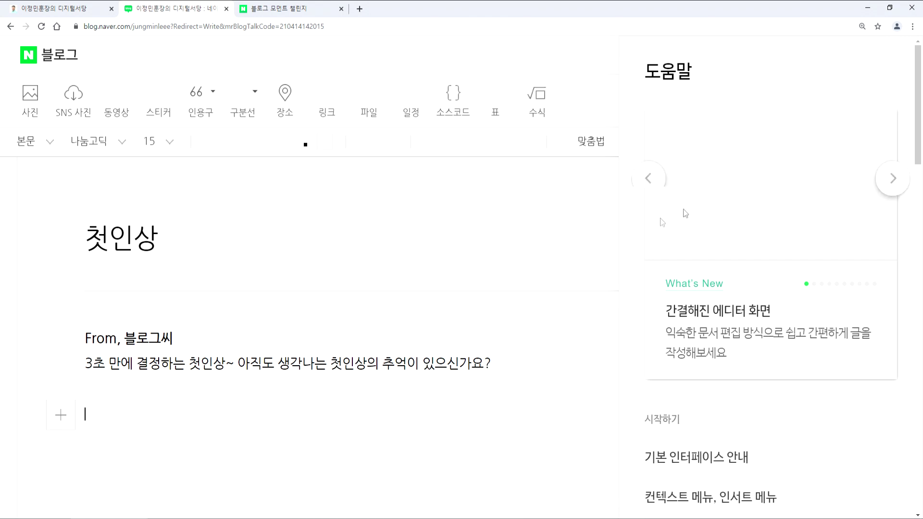
{"action": "left_click", "coordinate": [10, 26]}
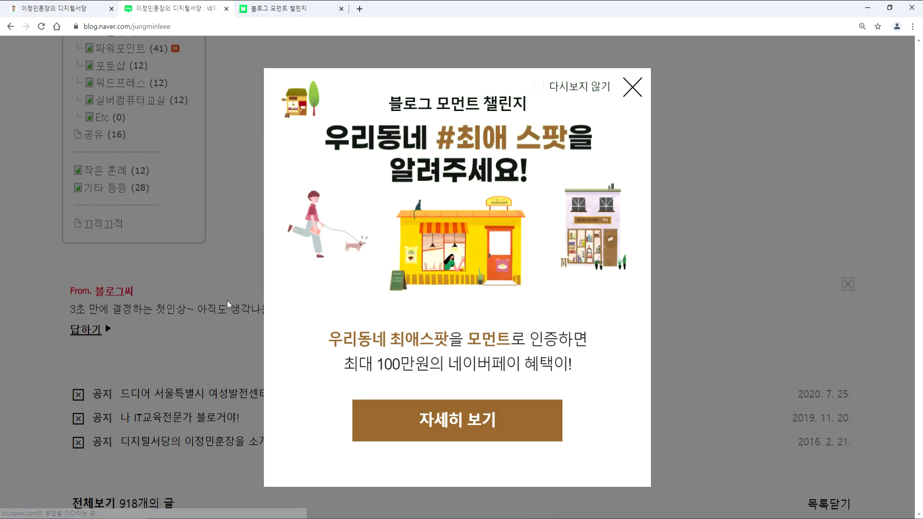
{"action": "left_click", "coordinate": [634, 92]}
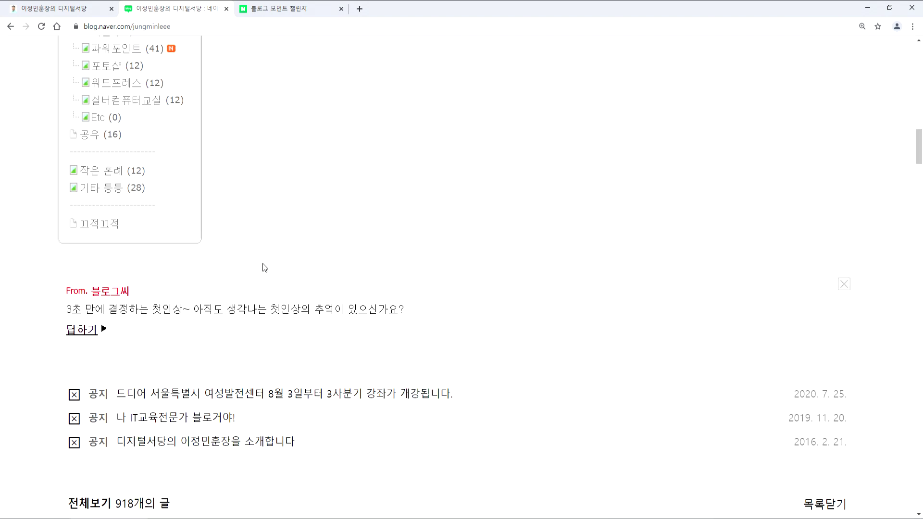
{"action": "key", "text": "ctrl+minus"}
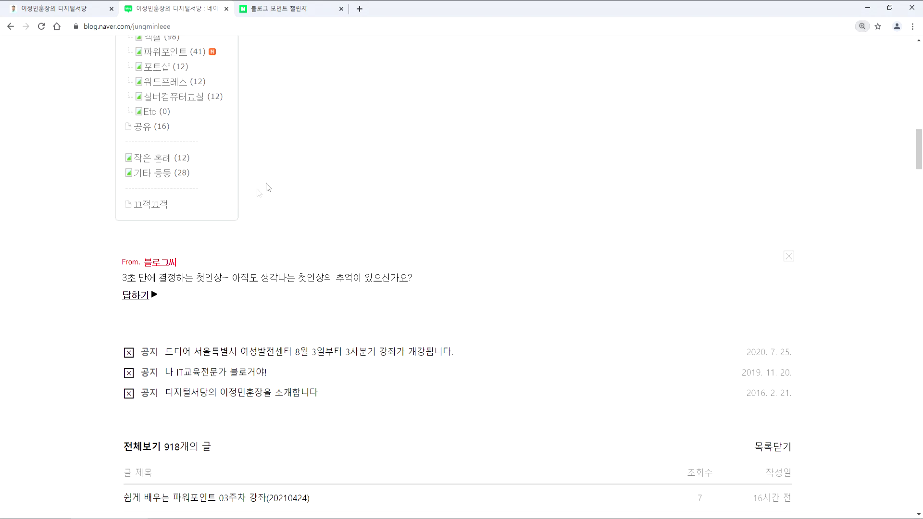
Look again at the opening section of the 2021 moment challenge page in the browser.
{"action": "left_click", "coordinate": [289, 8]}
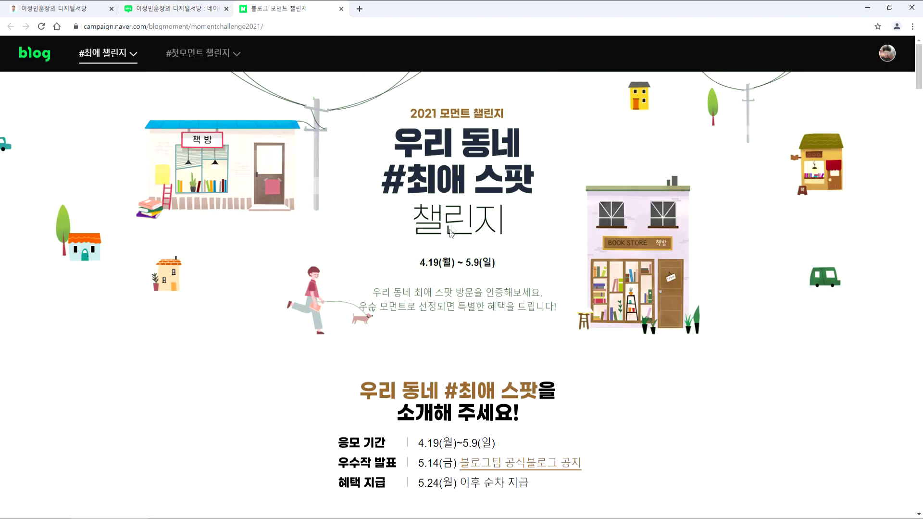
{"action": "scroll", "coordinate": [452, 228], "scroll_direction": "down", "scroll_amount": 3}
{"action": "scroll", "coordinate": [202, 78], "scroll_direction": "up", "scroll_amount": 3}
Return to the Naver blog in the browser and close the challenge page and its popup on the mirrored phone.
{"action": "left_click", "coordinate": [173, 10]}
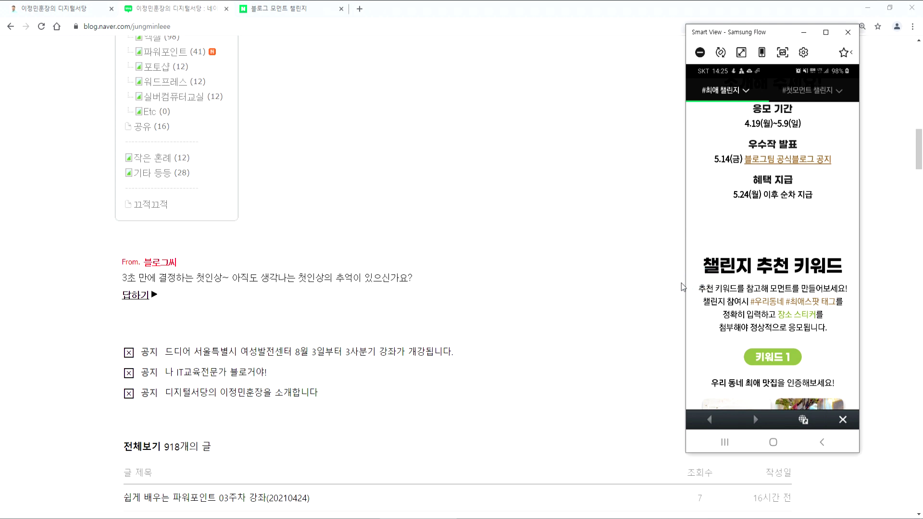
{"action": "left_click", "coordinate": [842, 421]}
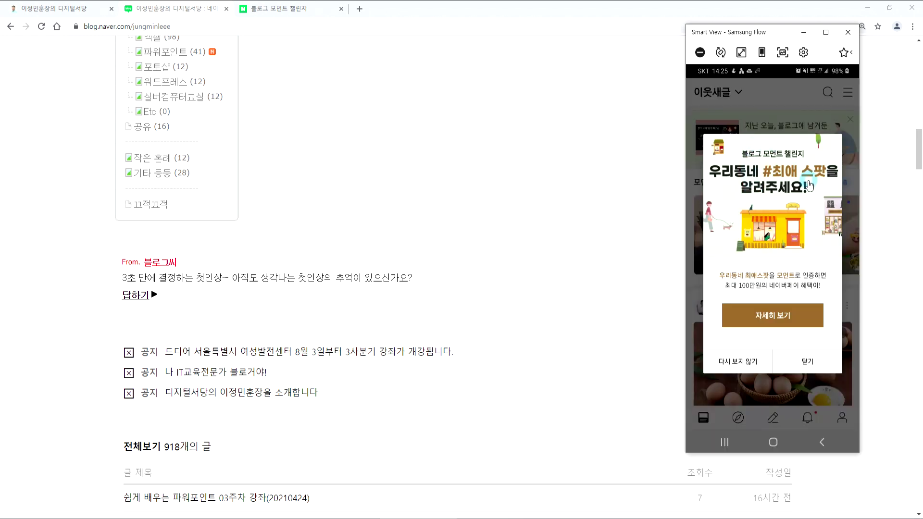
{"action": "left_click", "coordinate": [802, 364]}
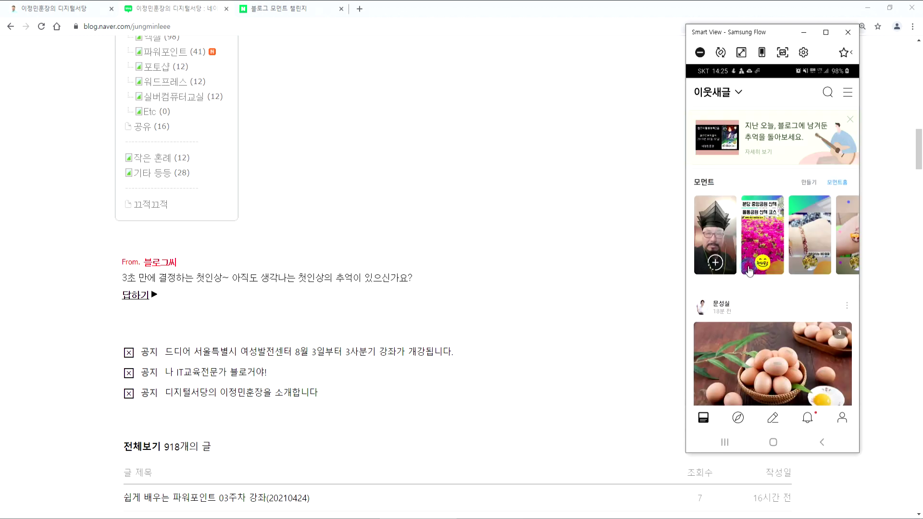
Look through the neighbours' new posts (이웃새글) feed in the blog app on the mirrored phone.
{"action": "left_click_drag", "start_coordinate": [767, 290], "coordinate": [771, 258]}
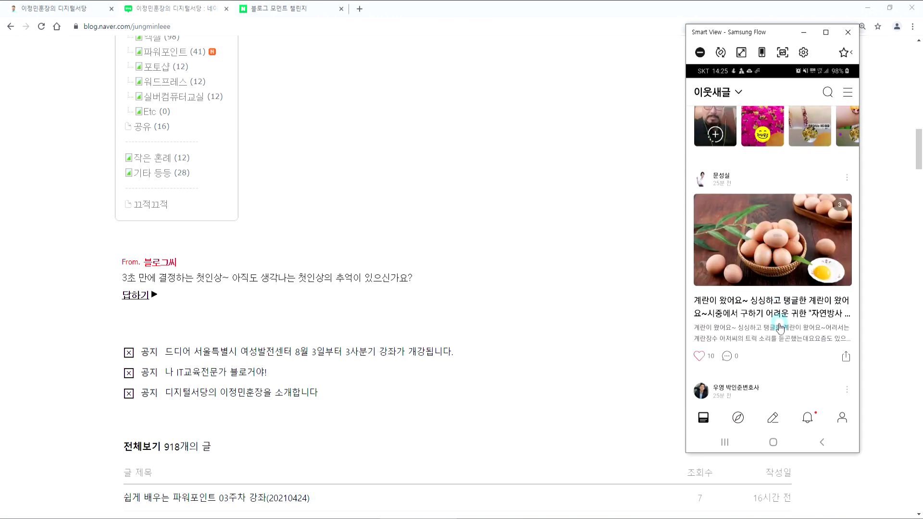
{"action": "left_click", "coordinate": [743, 316]}
{"action": "left_click_drag", "start_coordinate": [782, 316], "coordinate": [777, 265]}
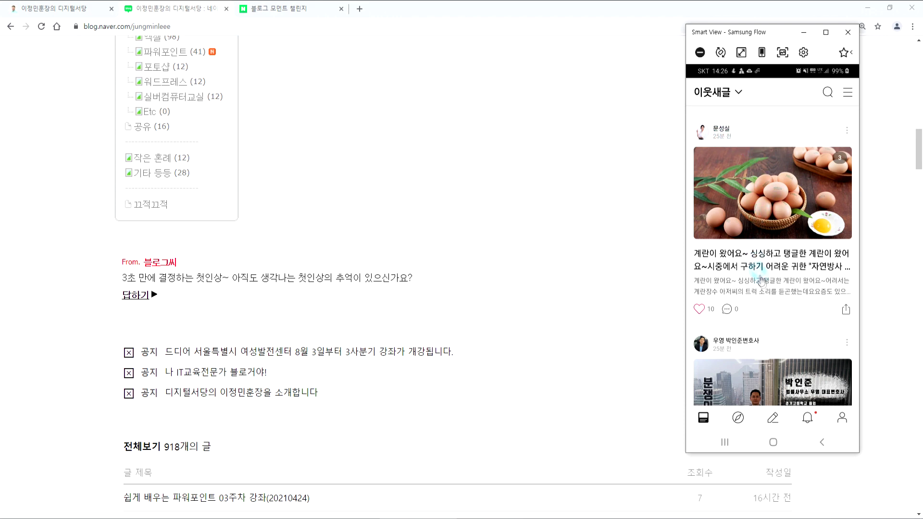
{"action": "left_click_drag", "start_coordinate": [759, 279], "coordinate": [748, 207]}
{"action": "left_click_drag", "start_coordinate": [793, 271], "coordinate": [793, 218]}
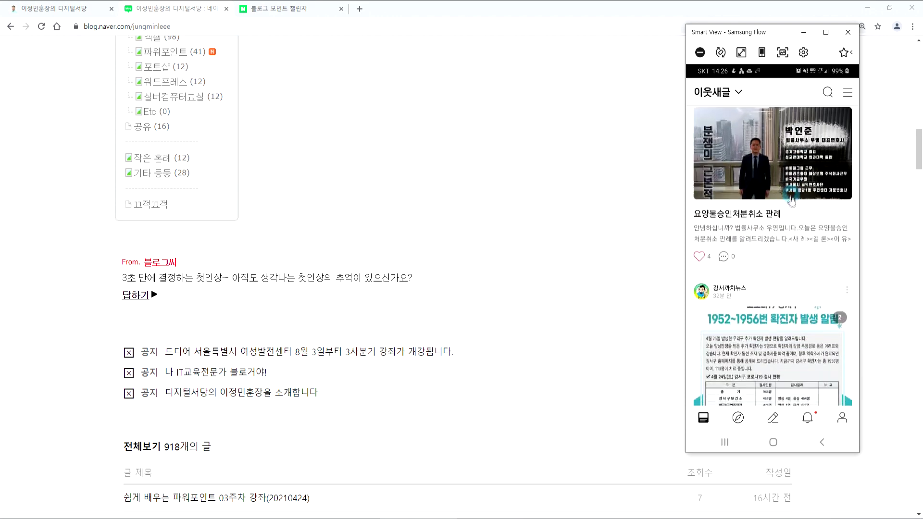
{"action": "scroll", "coordinate": [798, 257], "scroll_direction": "down", "scroll_amount": 3}
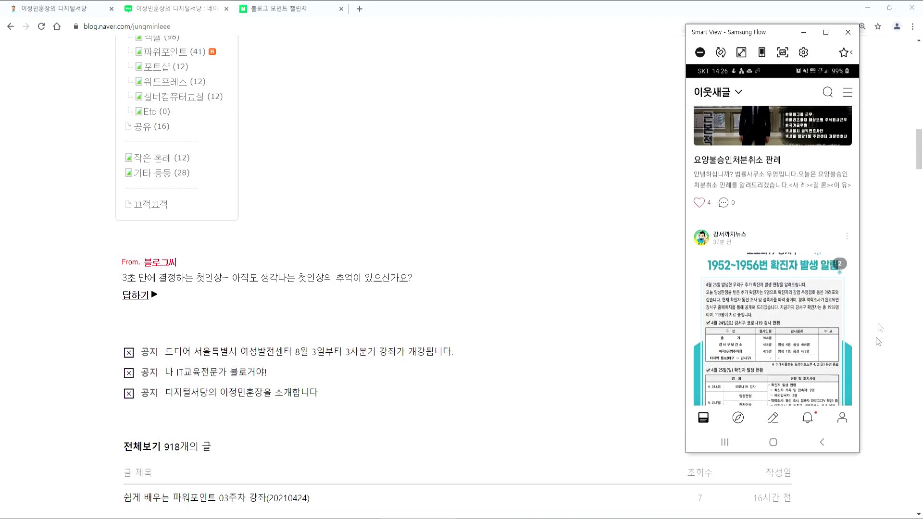
Open the account's own blog home in the phone app and examine its cover, profile and post sections.
{"action": "left_click", "coordinate": [844, 421]}
{"action": "left_click", "coordinate": [845, 424]}
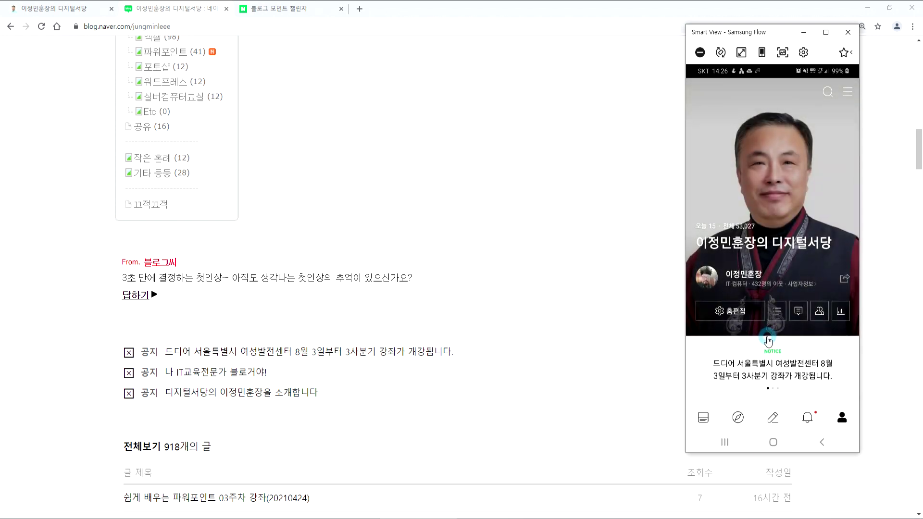
{"action": "scroll", "coordinate": [768, 340], "scroll_direction": "down", "scroll_amount": 10}
{"action": "scroll", "coordinate": [768, 342], "scroll_direction": "down", "scroll_amount": 2}
{"action": "scroll", "coordinate": [736, 225], "scroll_direction": "up", "scroll_amount": 2}
{"action": "scroll", "coordinate": [737, 225], "scroll_direction": "up", "scroll_amount": 5}
Return to the beginning of the Naver blog page in the browser and set its zoom to 100%.
{"action": "scroll", "coordinate": [229, 179], "scroll_direction": "up", "scroll_amount": 15}
{"action": "left_click", "coordinate": [385, 100]}
{"action": "scroll", "coordinate": [383, 148], "scroll_direction": "down", "scroll_amount": 3}
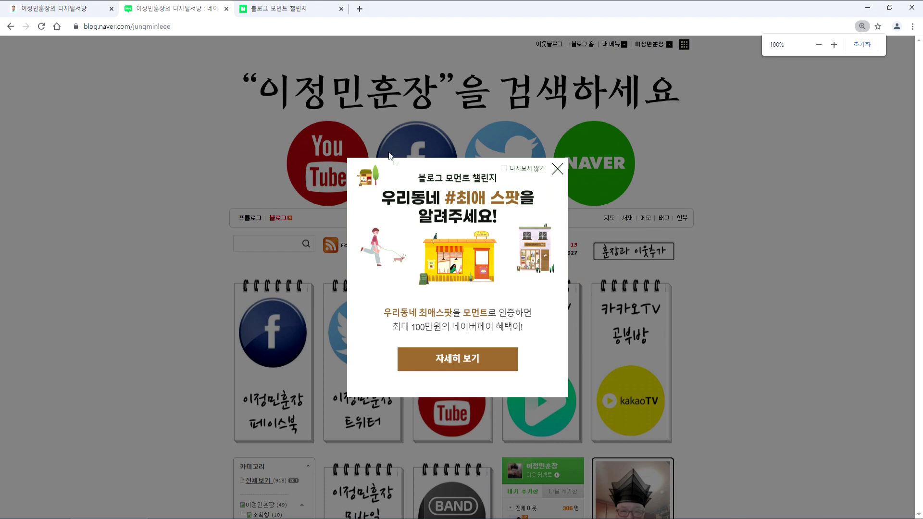
Close the challenge popup over the Naver blog and the 블로그 모먼트 챌린지 browser tab.
{"action": "left_click", "coordinate": [556, 169]}
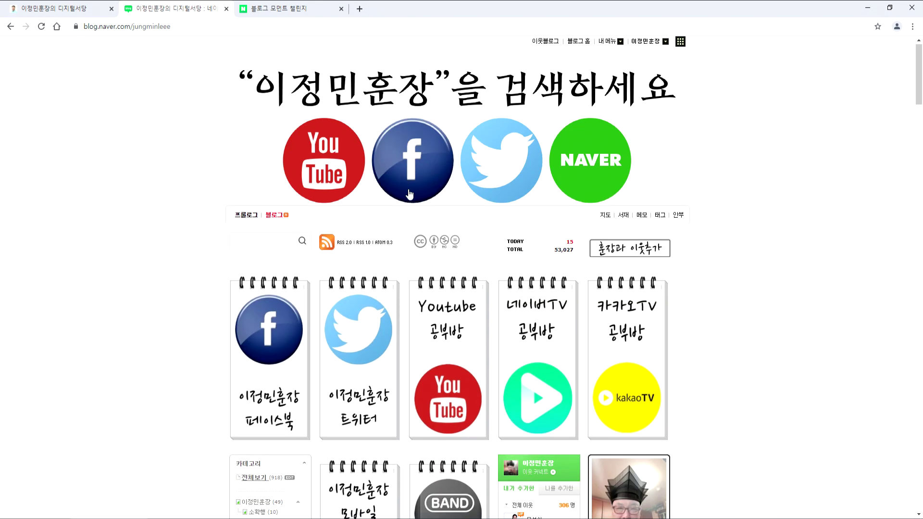
{"action": "scroll", "coordinate": [409, 194], "scroll_direction": "down", "scroll_amount": 5}
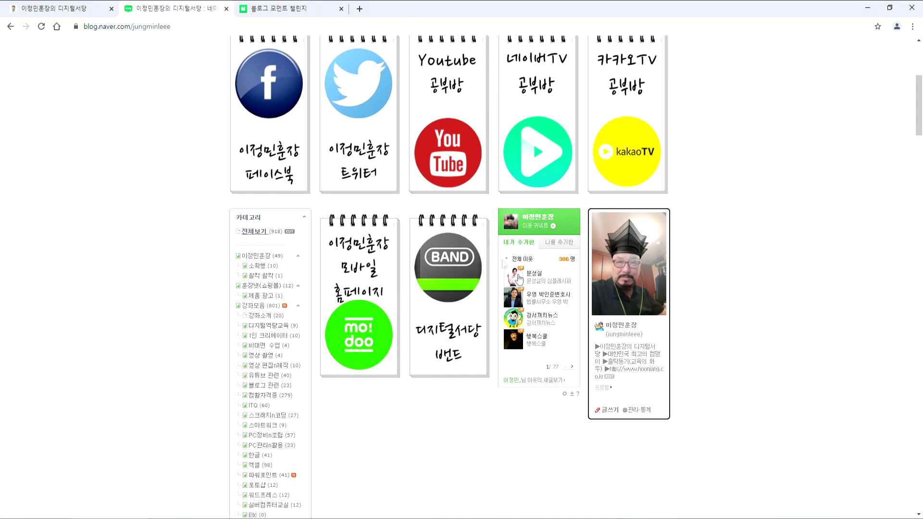
{"action": "left_click", "coordinate": [341, 9]}
{"action": "scroll", "coordinate": [329, 282], "scroll_direction": "up", "scroll_amount": 4}
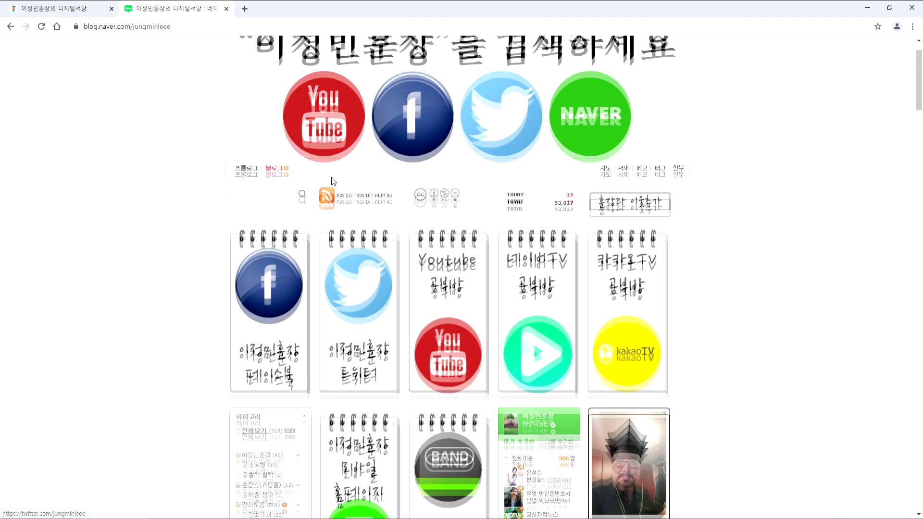
{"action": "scroll", "coordinate": [635, 310], "scroll_direction": "down", "scroll_amount": 4}
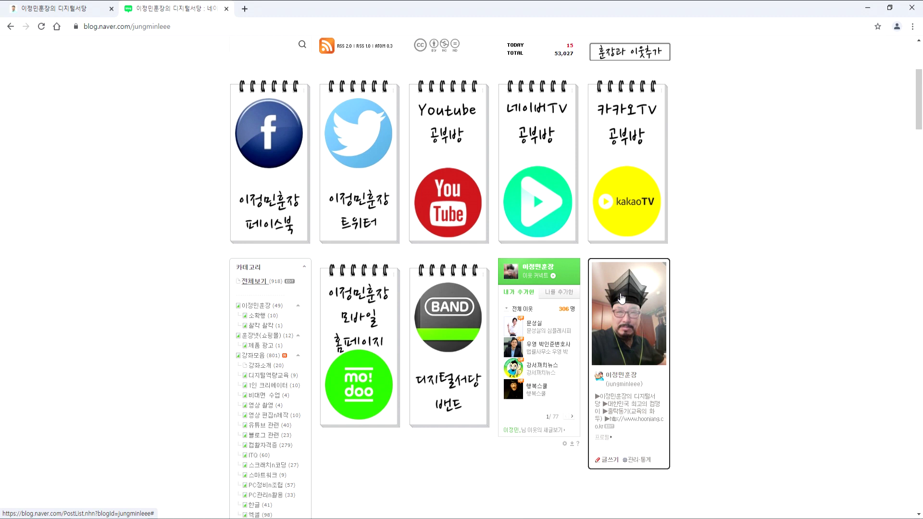
Bring the mirrored phone and the week 3 lesson notes in front of the blog page, with the phone's blog cover in view.
{"action": "key", "text": "alt+Tab"}
{"action": "left_click_drag", "start_coordinate": [773, 40], "coordinate": [791, 35]}
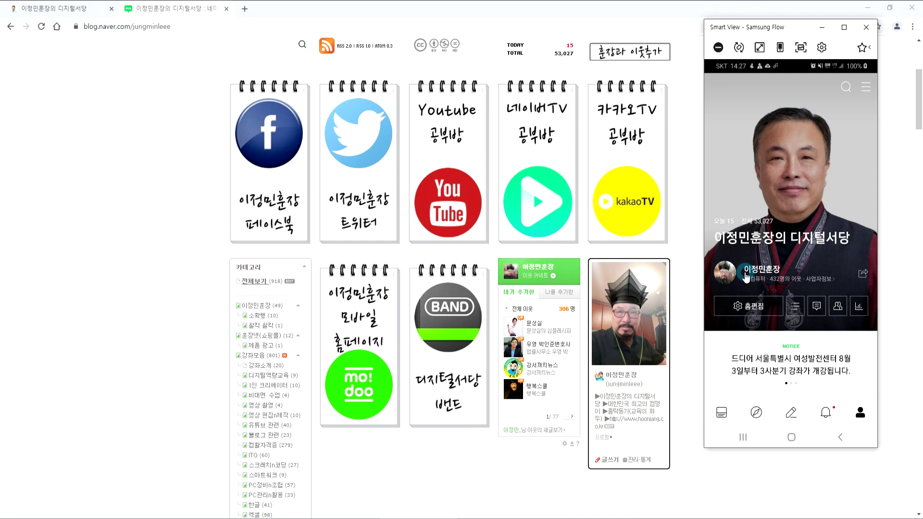
{"action": "scroll", "coordinate": [750, 279], "scroll_direction": "down", "scroll_amount": 3}
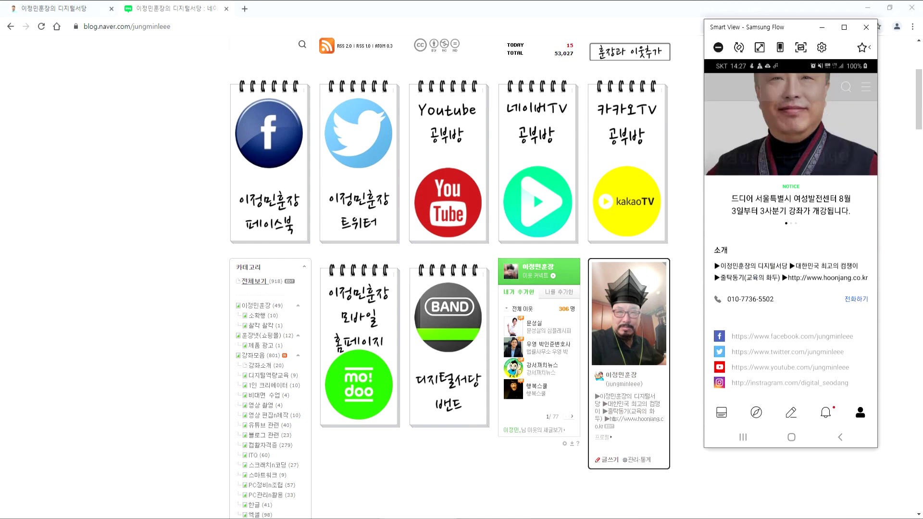
{"action": "left_click", "coordinate": [436, 513]}
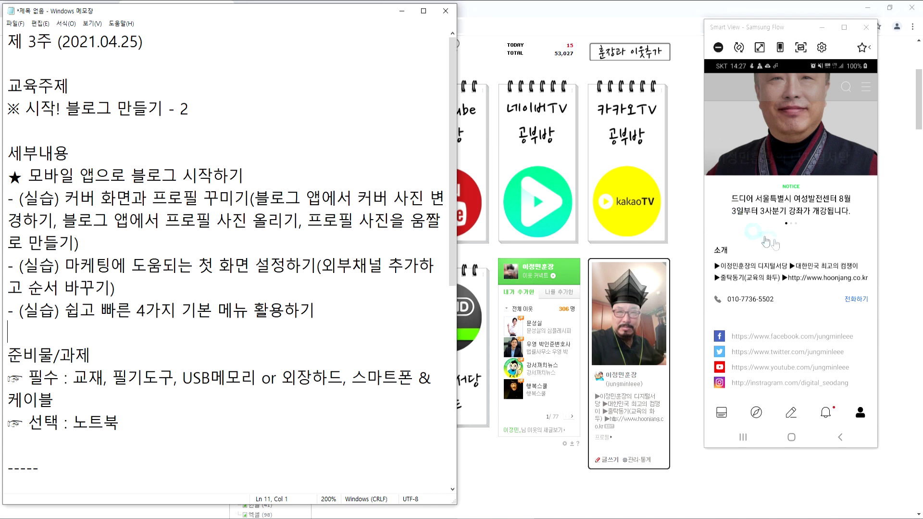
{"action": "left_click_drag", "start_coordinate": [820, 145], "coordinate": [806, 246]}
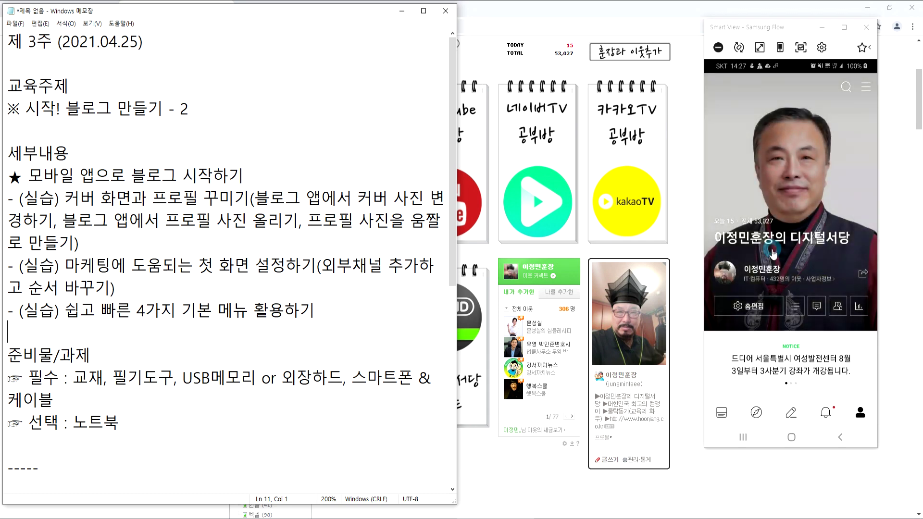
Open home editing (홈편집) in the phone's blog app and try to replace the cover image with a portrait from the phone's photos.
{"action": "left_click", "coordinate": [751, 309]}
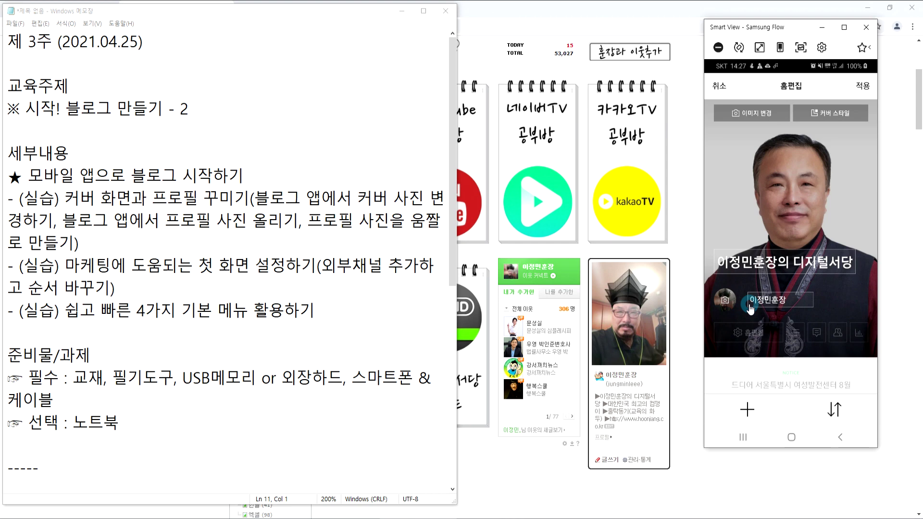
{"action": "left_click", "coordinate": [760, 118]}
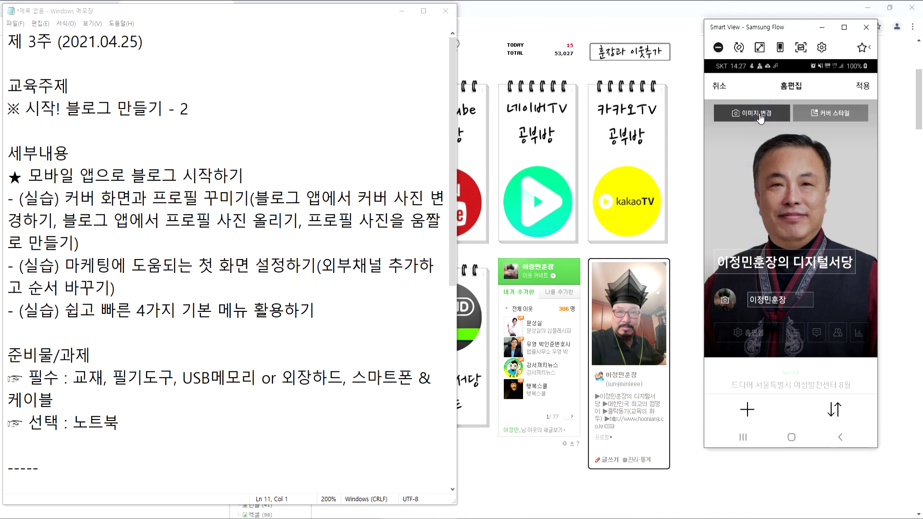
{"action": "left_click", "coordinate": [767, 255]}
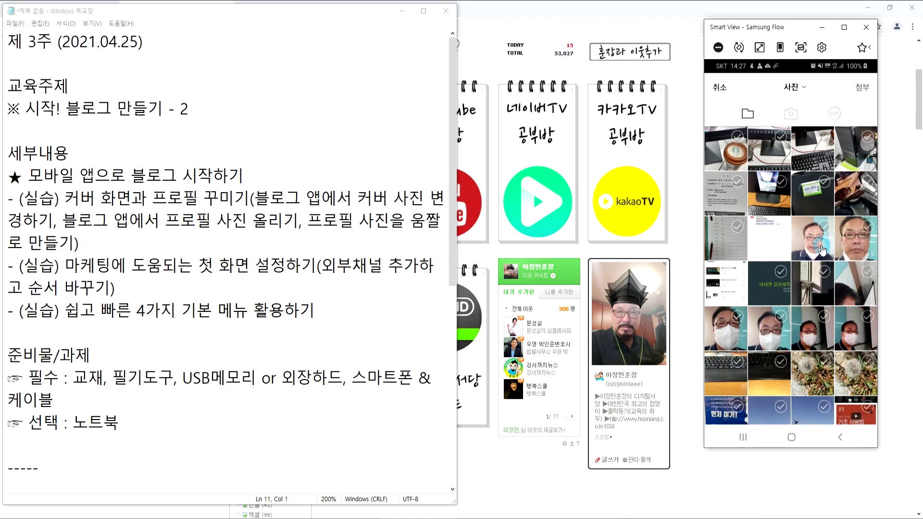
{"action": "left_click", "coordinate": [856, 237]}
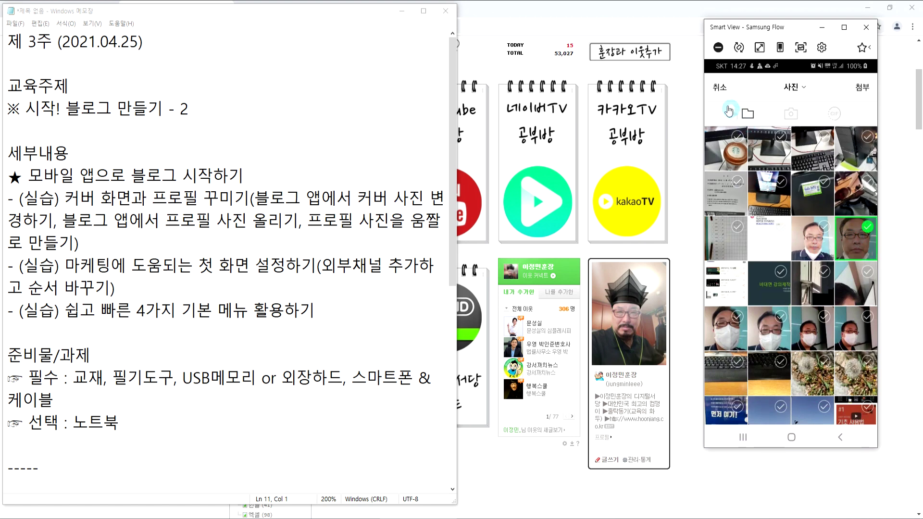
{"action": "left_click", "coordinate": [719, 87]}
Open the cover style settings (커버 스타일) and try out the styles 커버 4, 커버 5, 커버 6 and 커버 1.
{"action": "left_click", "coordinate": [825, 114]}
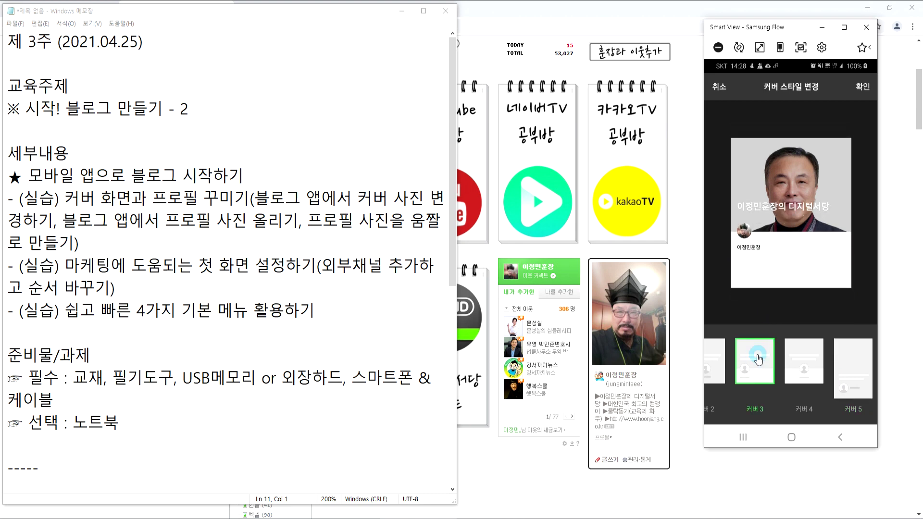
{"action": "left_click", "coordinate": [804, 360]}
{"action": "left_click_drag", "start_coordinate": [777, 364], "coordinate": [799, 377]}
{"action": "left_click", "coordinate": [777, 364]}
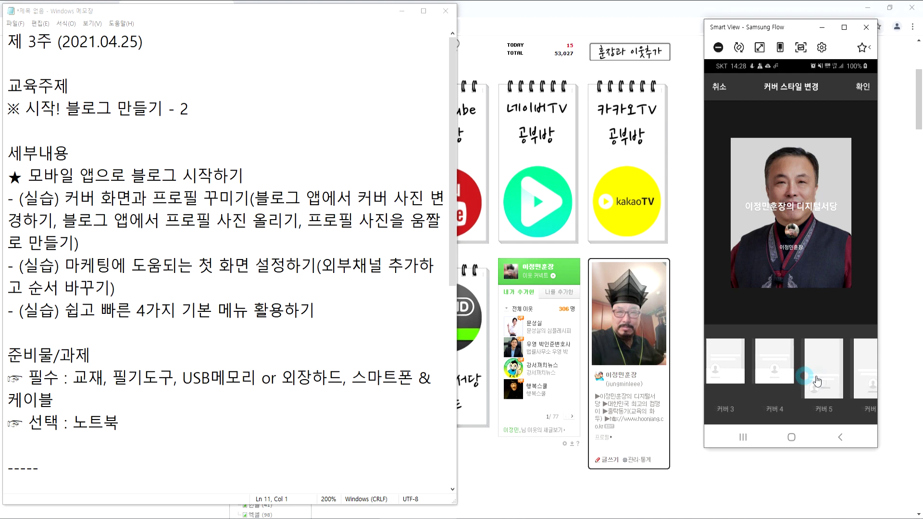
{"action": "left_click", "coordinate": [860, 381]}
{"action": "left_click", "coordinate": [822, 385]}
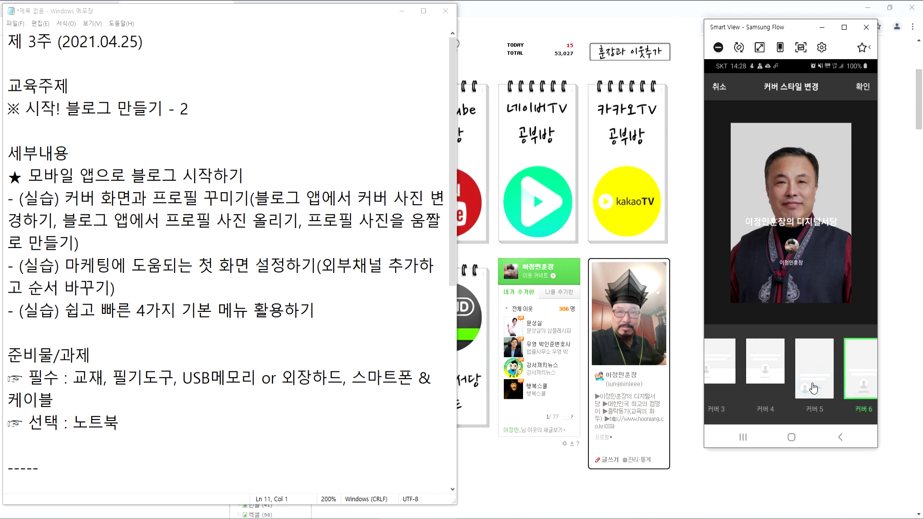
{"action": "left_click", "coordinate": [828, 389]}
{"action": "left_click_drag", "start_coordinate": [785, 379], "coordinate": [839, 368]}
{"action": "left_click_drag", "start_coordinate": [768, 366], "coordinate": [784, 375]}
{"action": "left_click", "coordinate": [737, 374]}
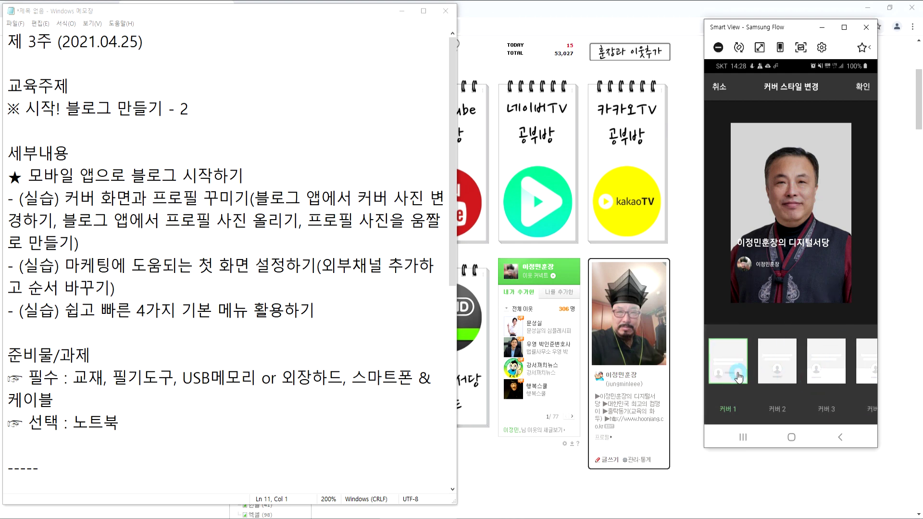
Try out the cover styles 커버 2, 커버 3, 커버 5 and 커버 6, and cancel the style change.
{"action": "left_click", "coordinate": [773, 371]}
{"action": "left_click", "coordinate": [818, 369]}
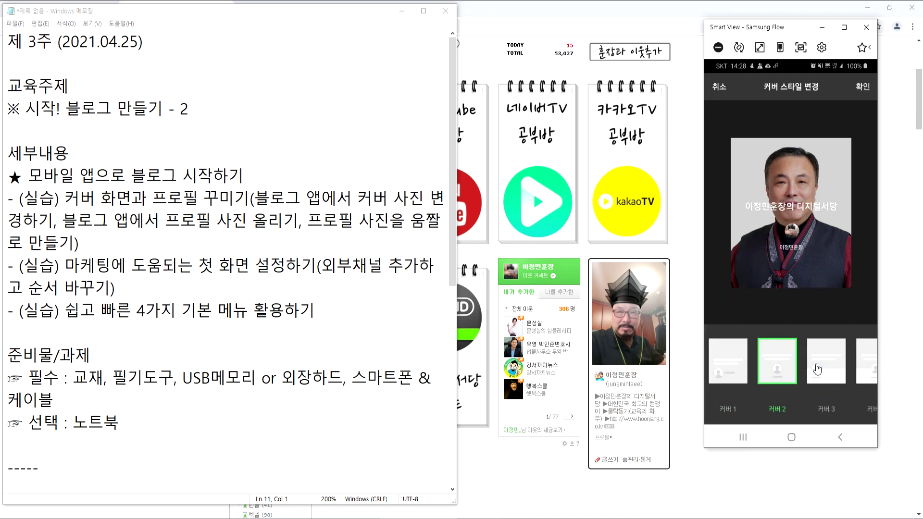
{"action": "left_click_drag", "start_coordinate": [849, 372], "coordinate": [768, 377]}
{"action": "left_click", "coordinate": [839, 375]}
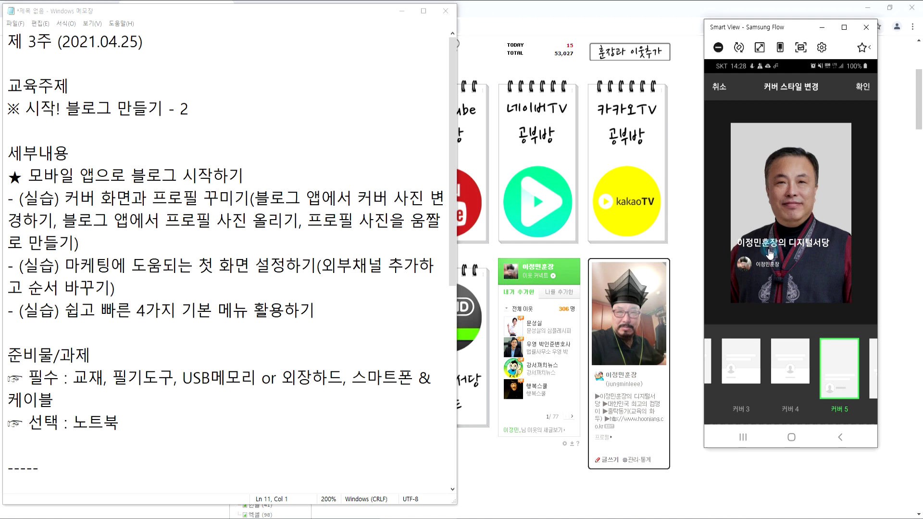
{"action": "left_click_drag", "start_coordinate": [853, 391], "coordinate": [823, 392]}
{"action": "left_click", "coordinate": [858, 378]}
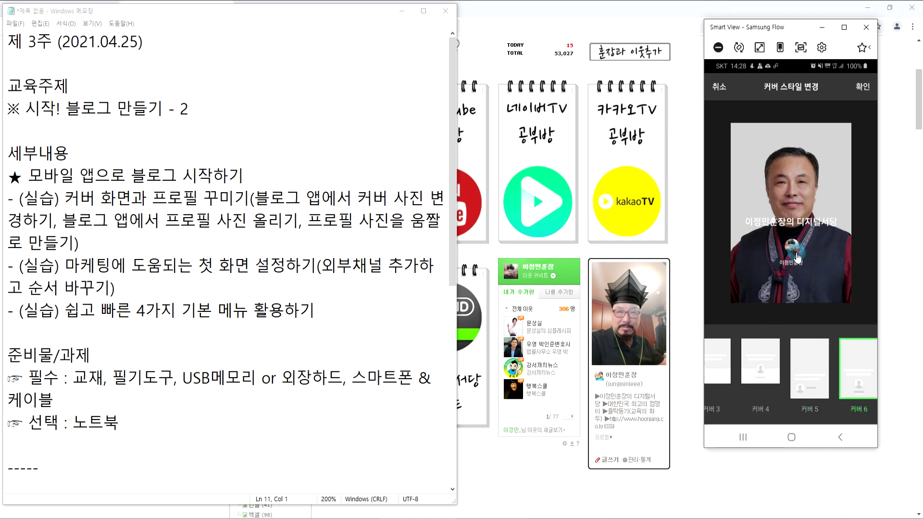
{"action": "left_click", "coordinate": [829, 377]}
{"action": "left_click", "coordinate": [760, 287]}
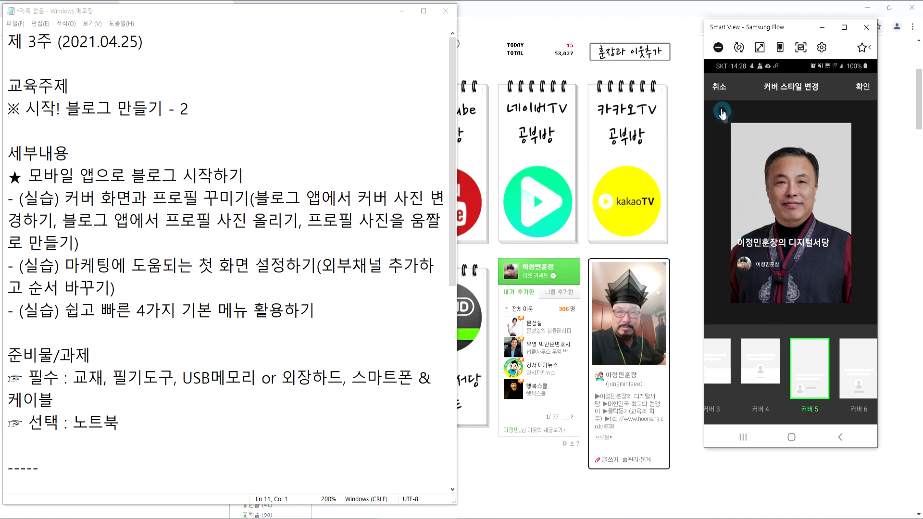
{"action": "left_click", "coordinate": [719, 88]}
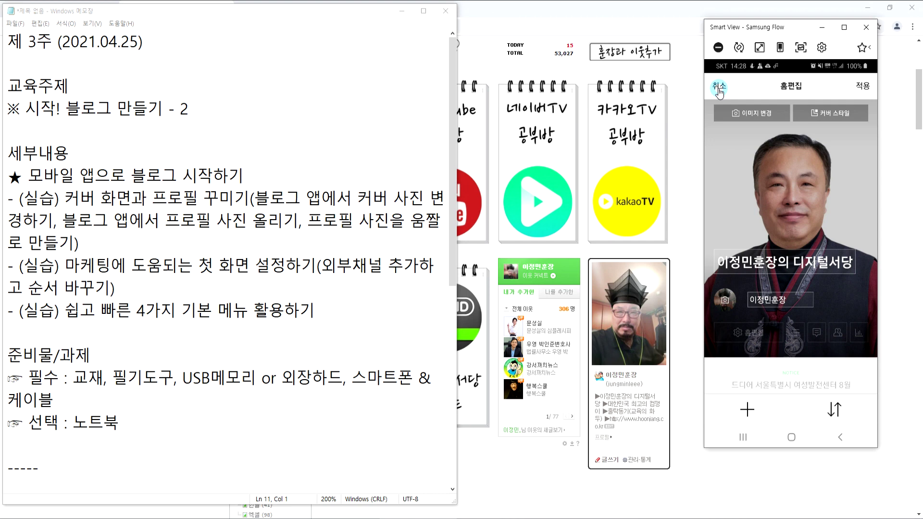
Widen the lesson notes window and stretch it to the full height of the screen.
{"action": "left_click", "coordinate": [737, 178]}
{"action": "left_click_drag", "start_coordinate": [457, 145], "coordinate": [557, 140]}
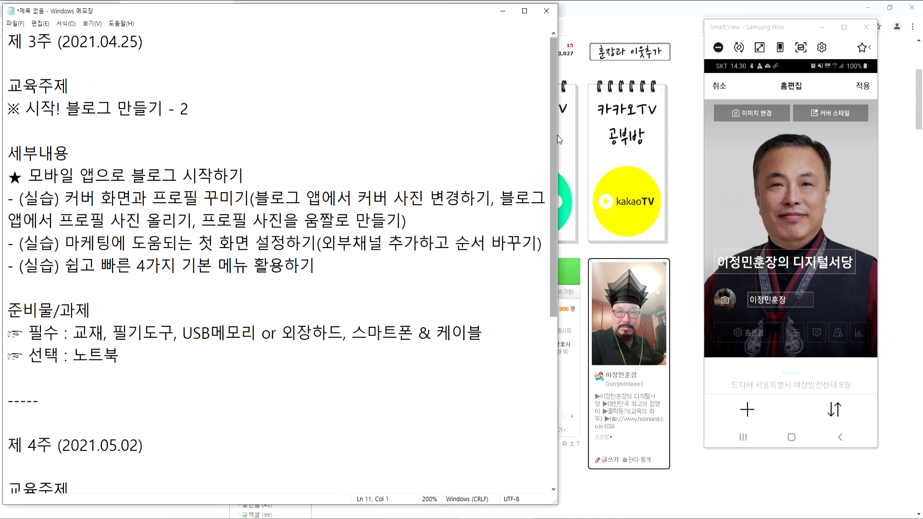
{"action": "double_click", "coordinate": [435, 5]}
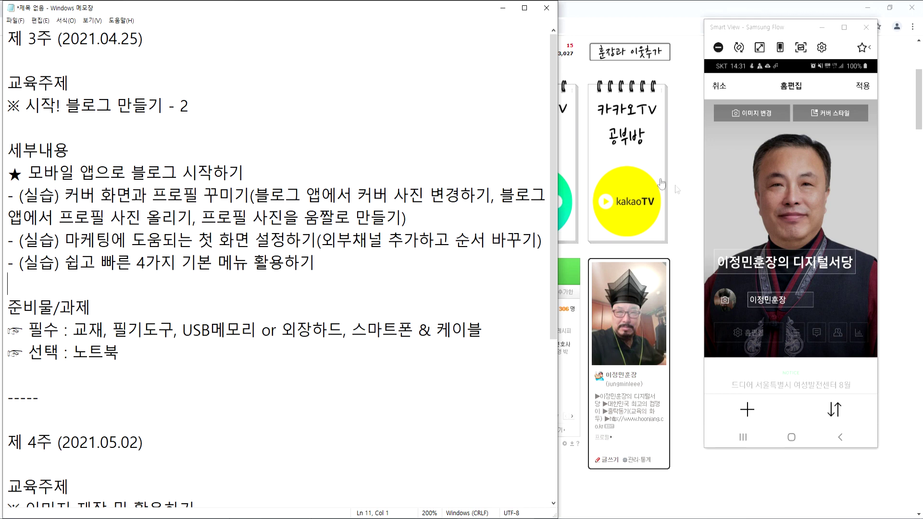
Leave home editing on the phone without applying changes and return to the Naver blog in the browser.
{"action": "left_click", "coordinate": [744, 226]}
{"action": "left_click", "coordinate": [718, 90]}
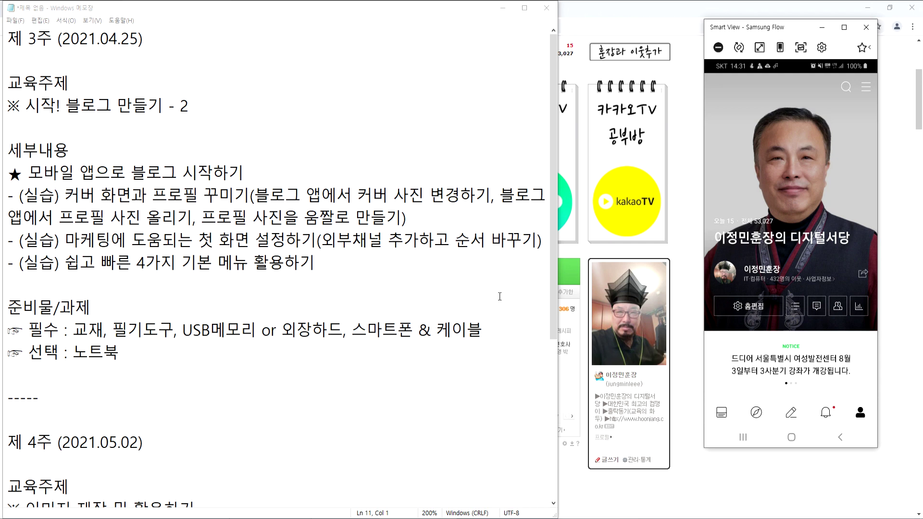
{"action": "left_click", "coordinate": [682, 311]}
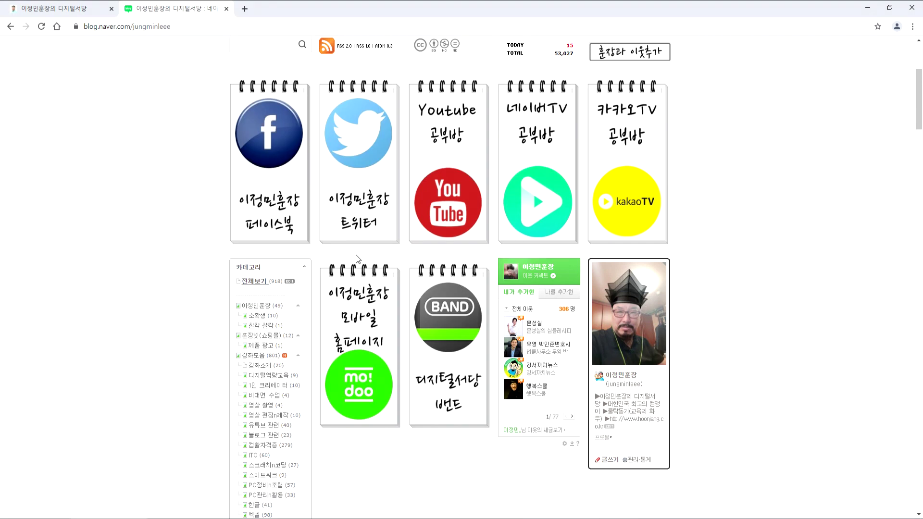
Outline the blog's title image and its 프롤로그/블로그 menu in red freehand and draw a line beneath the menu bar.
{"action": "scroll", "coordinate": [365, 255], "scroll_direction": "up", "scroll_amount": 4}
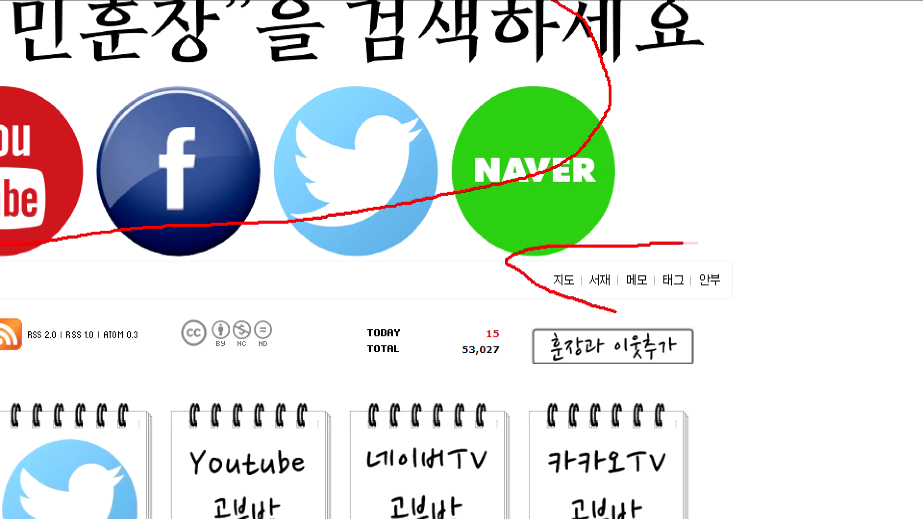
{"action": "mouse_move", "coordinate": [697, 243]}
{"action": "left_mouse_down"}
{"action": "mouse_move", "coordinate": [663, 308]}
{"action": "mouse_move", "coordinate": [579, 306]}
{"action": "mouse_move", "coordinate": [556, 273]}
{"action": "left_mouse_up"}
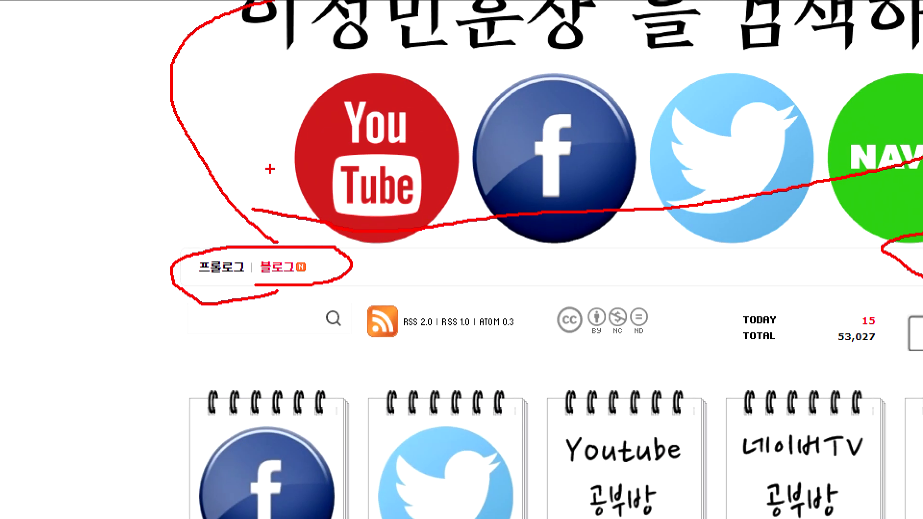
{"action": "left_click_drag", "start_coordinate": [65, 297], "coordinate": [483, 284]}
{"action": "left_click_drag", "start_coordinate": [559, 283], "coordinate": [921, 279]}
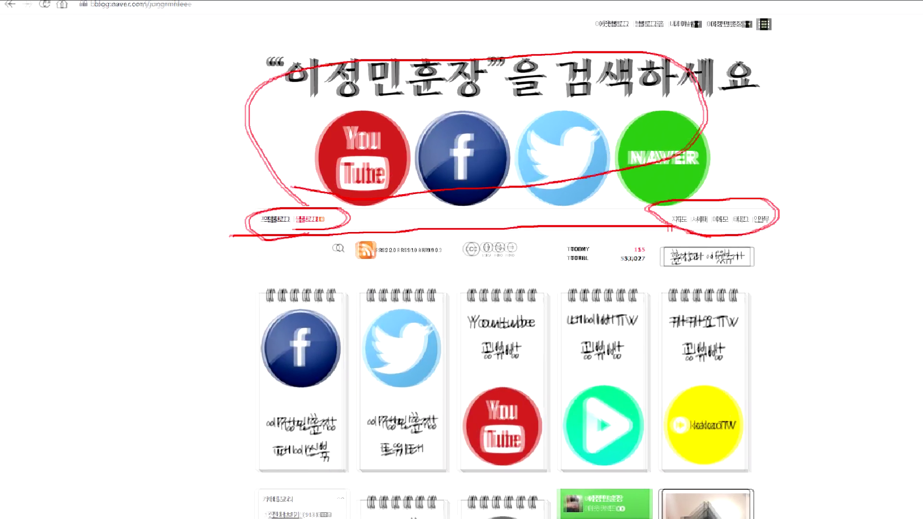
Mark the content area below the menu bar, the title image and the 프롤로그 menu in blue, and clear all drawings.
{"action": "mouse_move", "coordinate": [186, 256]}
{"action": "left_mouse_down"}
{"action": "mouse_move", "coordinate": [565, 236]}
{"action": "mouse_move", "coordinate": [892, 268]}
{"action": "mouse_move", "coordinate": [921, 399]}
{"action": "left_mouse_up"}
{"action": "mouse_move", "coordinate": [198, 255]}
{"action": "left_mouse_down"}
{"action": "mouse_move", "coordinate": [178, 327]}
{"action": "mouse_move", "coordinate": [185, 395]}
{"action": "left_mouse_up"}
{"action": "mouse_move", "coordinate": [500, 191]}
{"action": "left_mouse_down"}
{"action": "mouse_move", "coordinate": [534, 68]}
{"action": "mouse_move", "coordinate": [444, 172]}
{"action": "left_mouse_up"}
{"action": "mouse_move", "coordinate": [300, 234]}
{"action": "left_mouse_down"}
{"action": "mouse_move", "coordinate": [228, 192]}
{"action": "mouse_move", "coordinate": [315, 226]}
{"action": "left_mouse_up"}
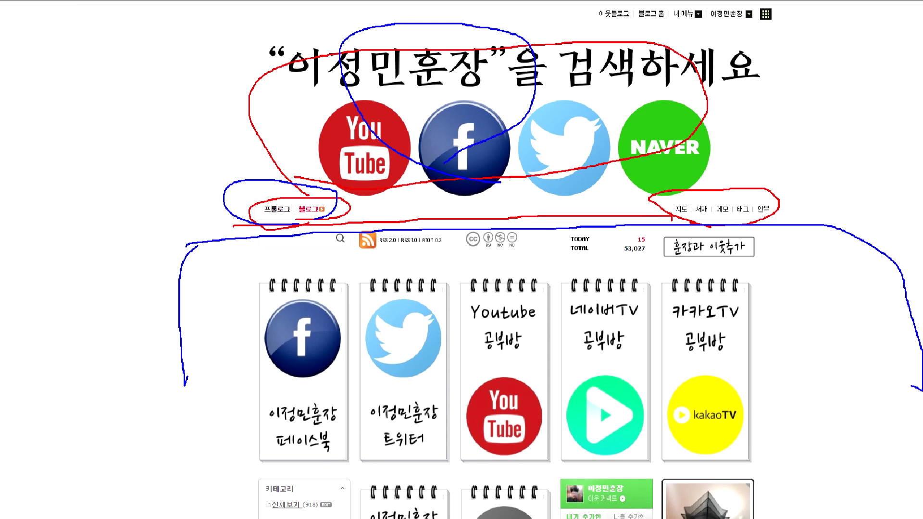
{"action": "key", "text": "Escape"}
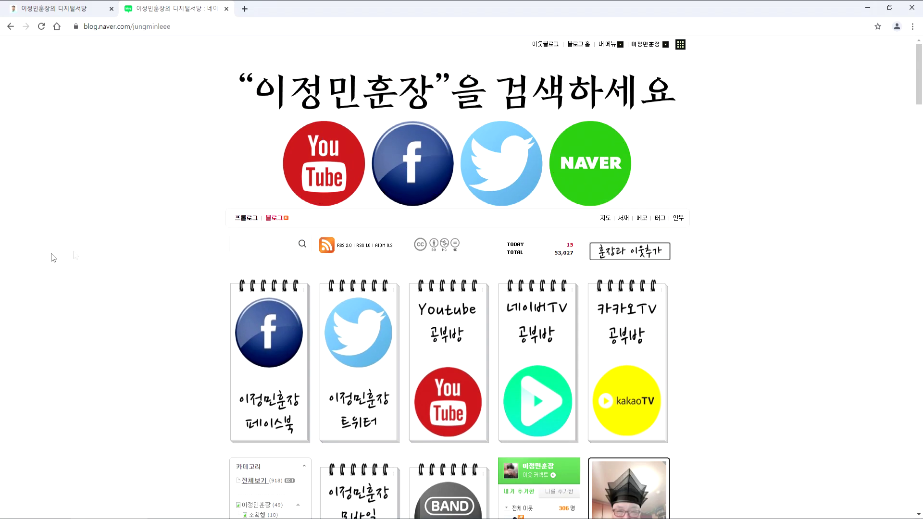
Look over the blog's post list and circle the 지도 and 프롤로그/블로그 menu entries in blue on the blog page.
{"action": "scroll", "coordinate": [119, 274], "scroll_direction": "down", "scroll_amount": 12}
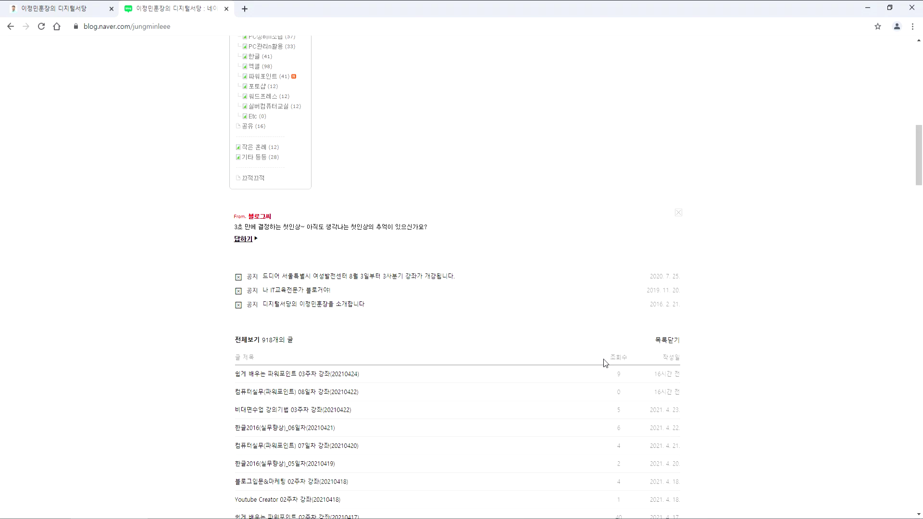
{"action": "scroll", "coordinate": [552, 339], "scroll_direction": "up", "scroll_amount": 15}
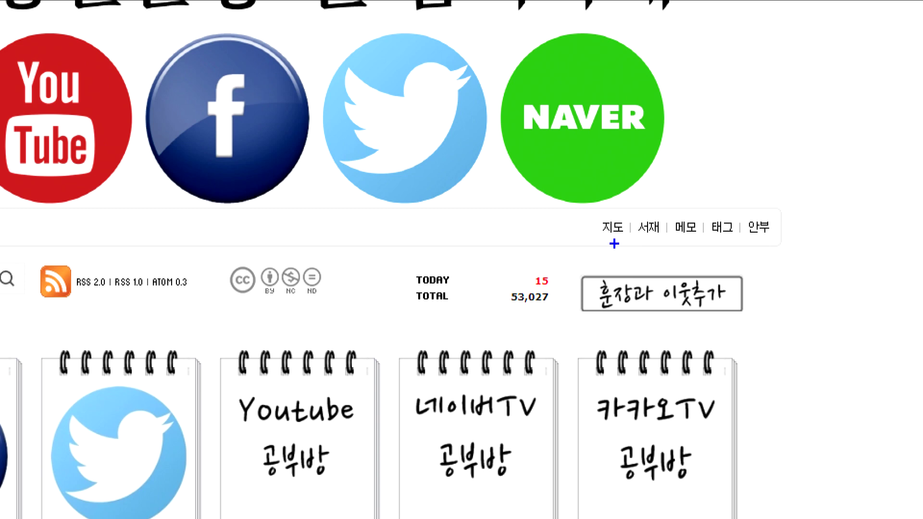
{"action": "mouse_move", "coordinate": [615, 244]}
{"action": "left_mouse_down"}
{"action": "mouse_move", "coordinate": [627, 214]}
{"action": "mouse_move", "coordinate": [625, 245]}
{"action": "mouse_move", "coordinate": [641, 216]}
{"action": "mouse_move", "coordinate": [664, 235]}
{"action": "left_mouse_up"}
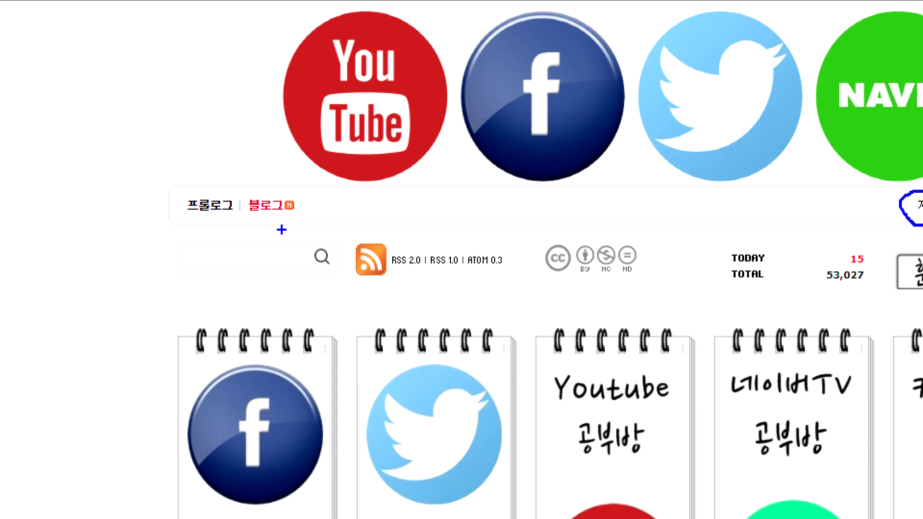
{"action": "mouse_move", "coordinate": [213, 224]}
{"action": "left_mouse_down"}
{"action": "mouse_move", "coordinate": [190, 223]}
{"action": "mouse_move", "coordinate": [332, 226]}
{"action": "left_mouse_up"}
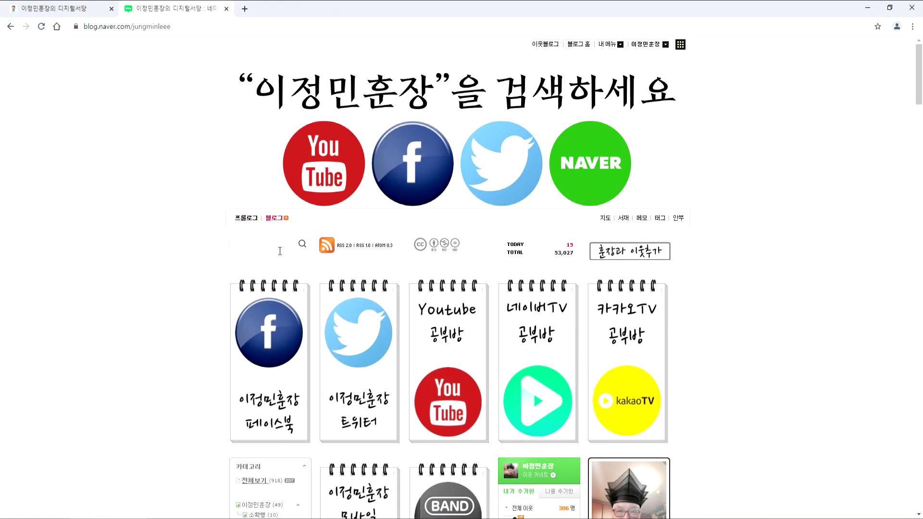
{"action": "scroll", "coordinate": [262, 262], "scroll_direction": "down", "scroll_amount": 1}
{"action": "scroll", "coordinate": [255, 255], "scroll_direction": "up", "scroll_amount": 1}
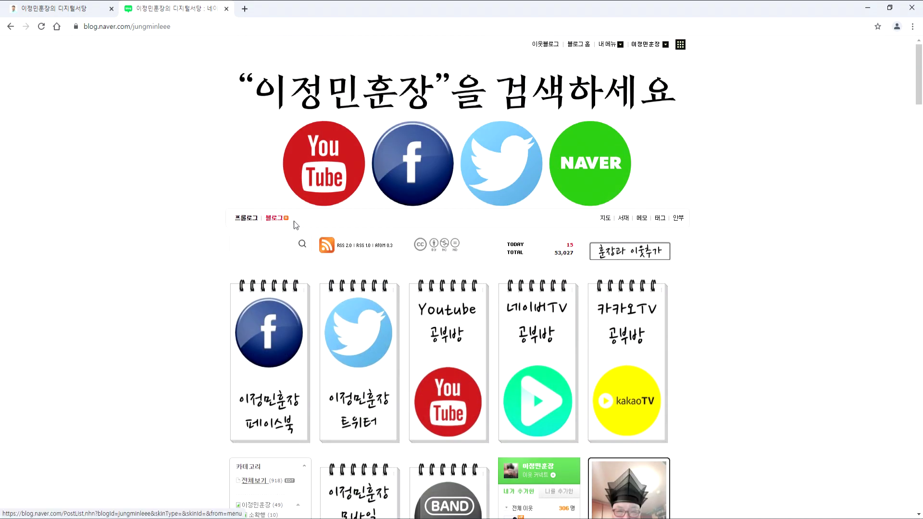
Circle the category list of the Naver blog in blue freehand on the enlarged page.
{"action": "scroll", "coordinate": [237, 271], "scroll_direction": "down", "scroll_amount": 10}
{"action": "scroll", "coordinate": [239, 204], "scroll_direction": "up", "scroll_amount": 3}
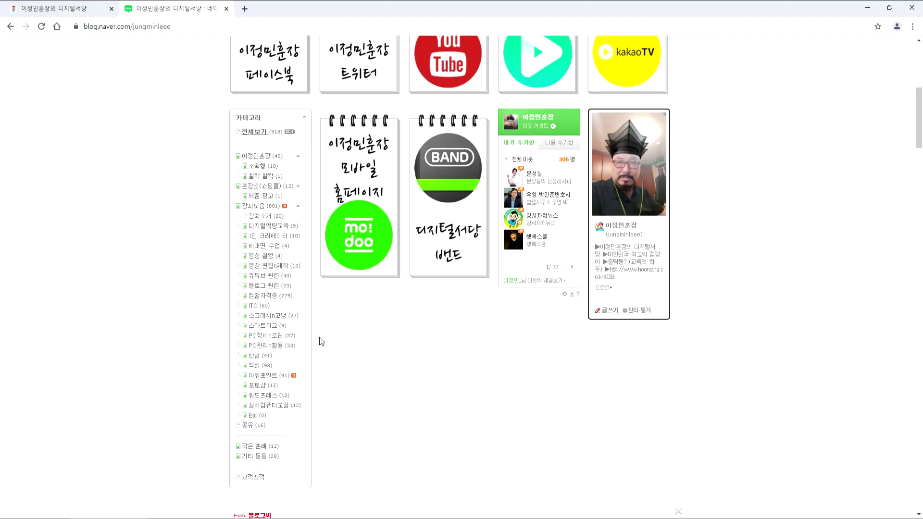
{"action": "key", "text": "ctrl+1"}
{"action": "left_click", "coordinate": [287, 340]}
{"action": "mouse_move", "coordinate": [162, 98]}
{"action": "left_mouse_down"}
{"action": "mouse_move", "coordinate": [368, 212]}
{"action": "mouse_move", "coordinate": [167, 231]}
{"action": "mouse_move", "coordinate": [260, 119]}
{"action": "left_mouse_up"}
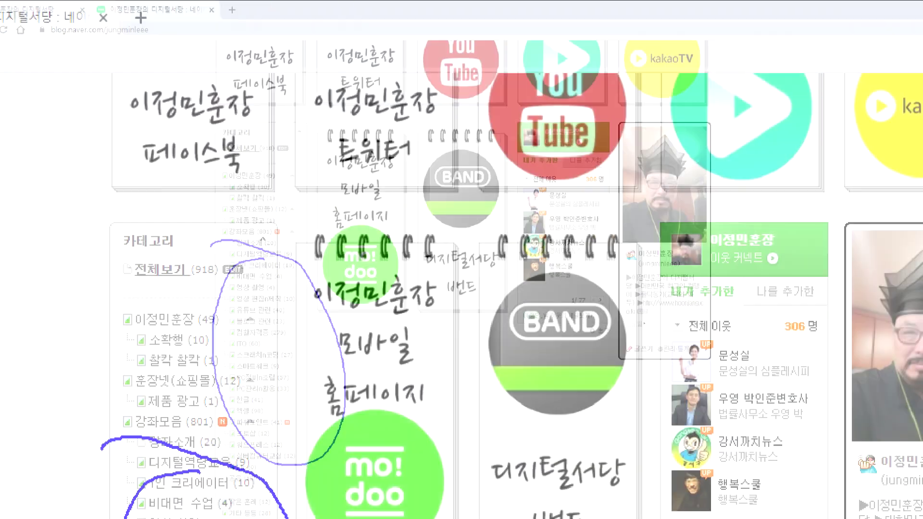
Open the blog's management page through 관리 in the profile box.
{"action": "scroll", "coordinate": [264, 111], "scroll_direction": "up", "scroll_amount": 5}
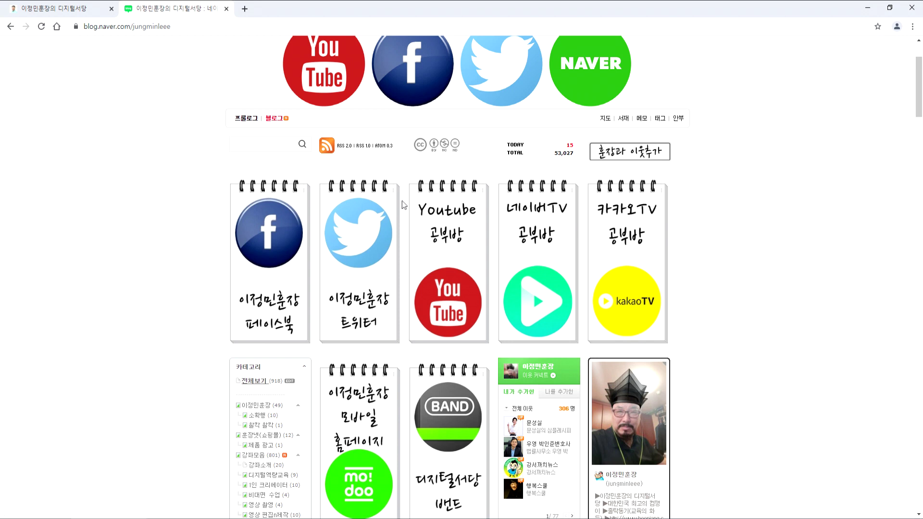
{"action": "scroll", "coordinate": [695, 241], "scroll_direction": "down", "scroll_amount": 3}
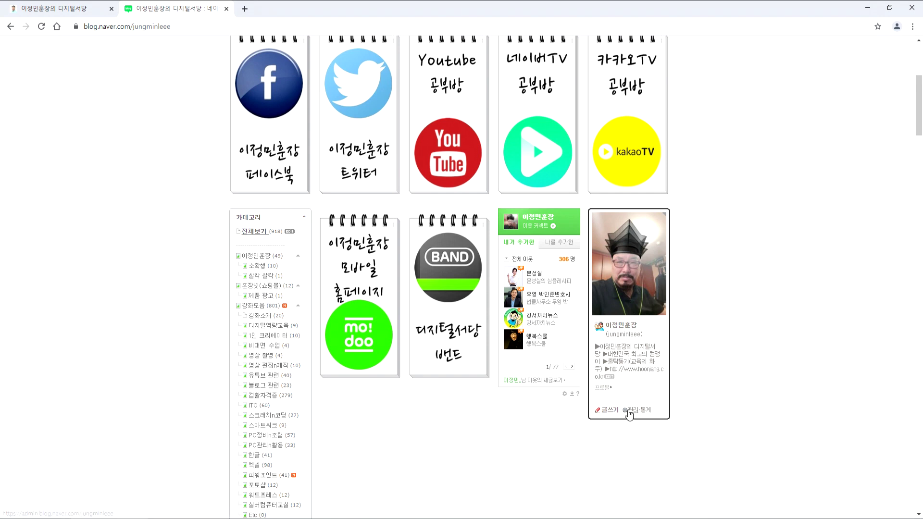
{"action": "scroll", "coordinate": [635, 409], "scroll_direction": "down", "scroll_amount": 2}
{"action": "scroll", "coordinate": [635, 405], "scroll_direction": "down", "scroll_amount": 1}
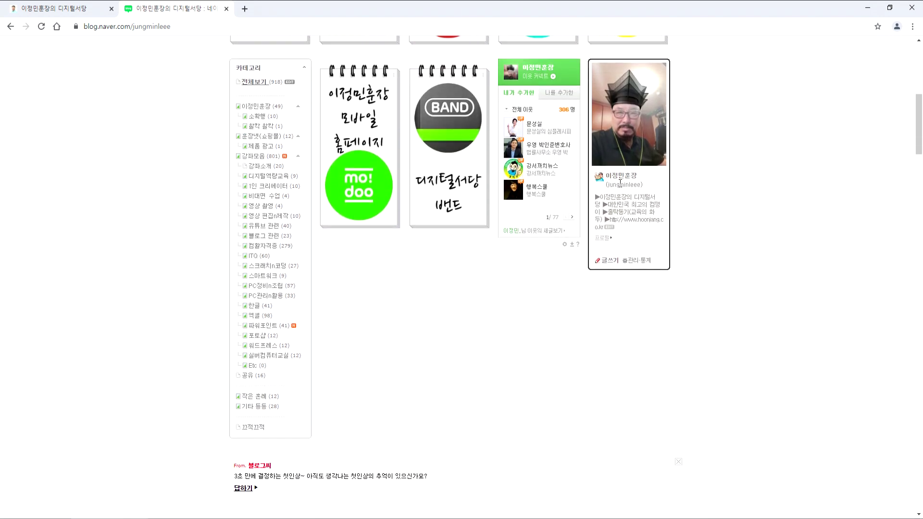
{"action": "left_click", "coordinate": [630, 264]}
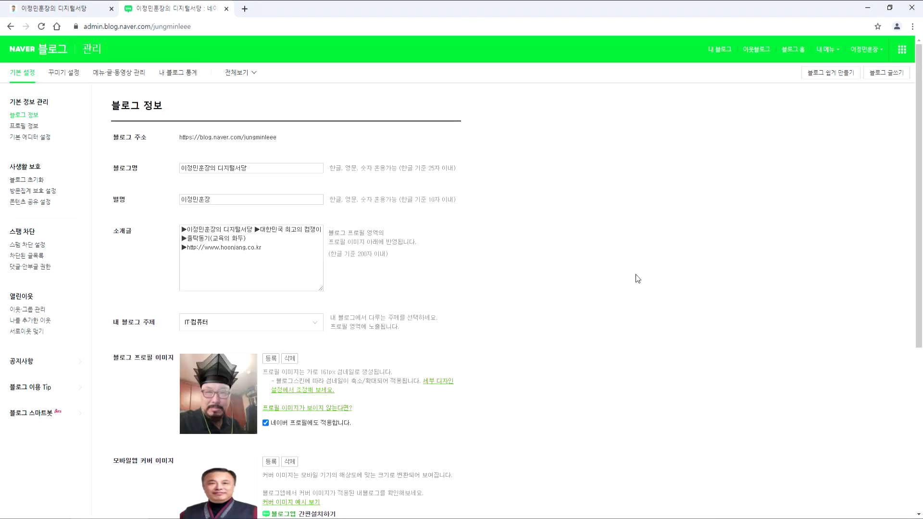
Open the 상단메뉴 설정 page under 메뉴·글·동영상 관리 and mark that heading and the 최대 5개 menu limit in blue.
{"action": "left_click", "coordinate": [110, 79]}
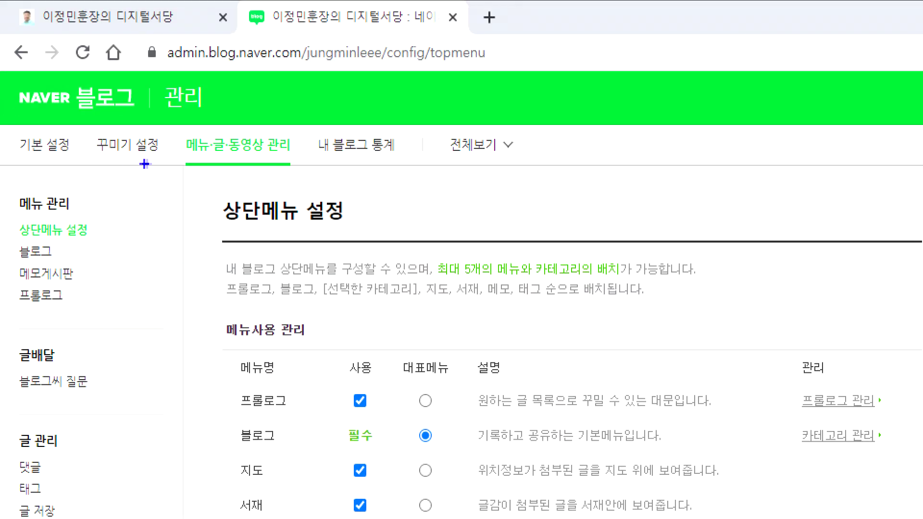
{"action": "mouse_move", "coordinate": [242, 159]}
{"action": "left_mouse_down"}
{"action": "mouse_move", "coordinate": [185, 135]}
{"action": "mouse_move", "coordinate": [322, 154]}
{"action": "mouse_move", "coordinate": [285, 169]}
{"action": "left_mouse_up"}
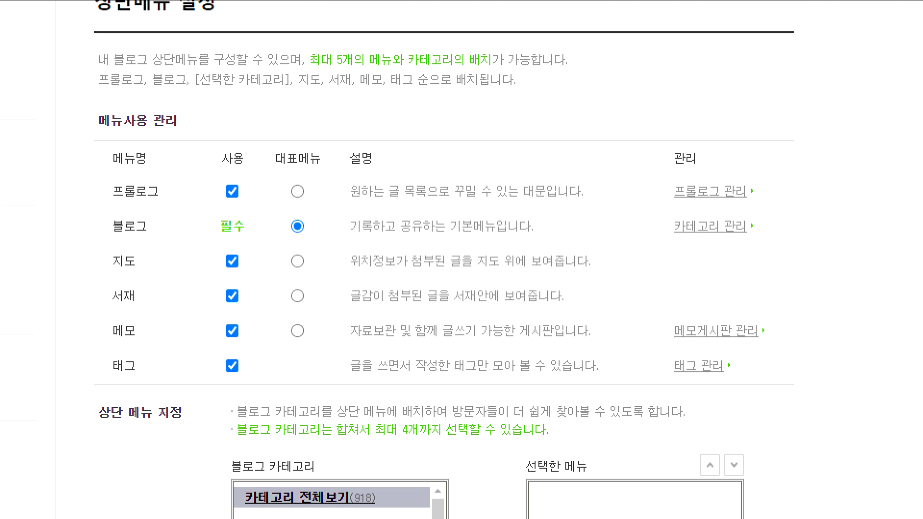
{"action": "left_click_drag", "start_coordinate": [310, 82], "coordinate": [575, 77]}
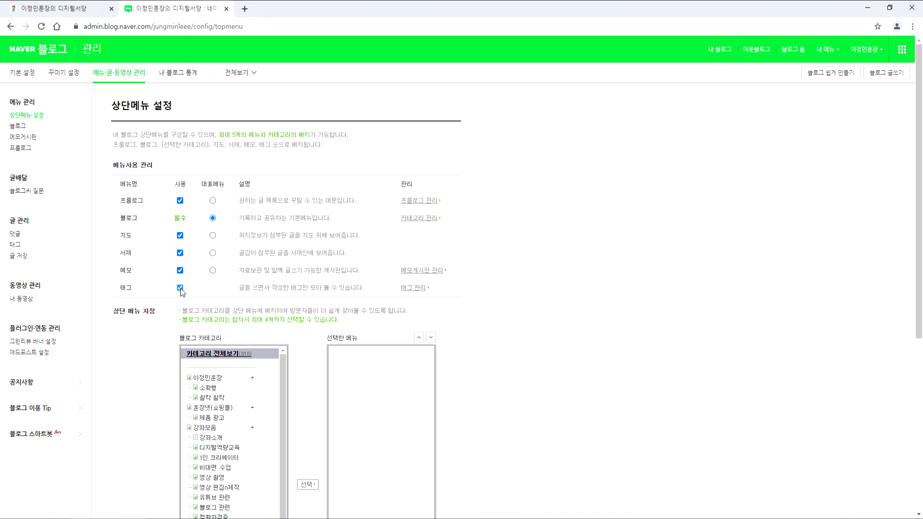
Switch the use of the 태그 menu off and back on in 메뉴사용 관리.
{"action": "left_click", "coordinate": [180, 288]}
{"action": "left_click", "coordinate": [181, 288]}
Return to the blog, dismiss the event popup and display the blog's 태그 list.
{"action": "left_click", "coordinate": [726, 49]}
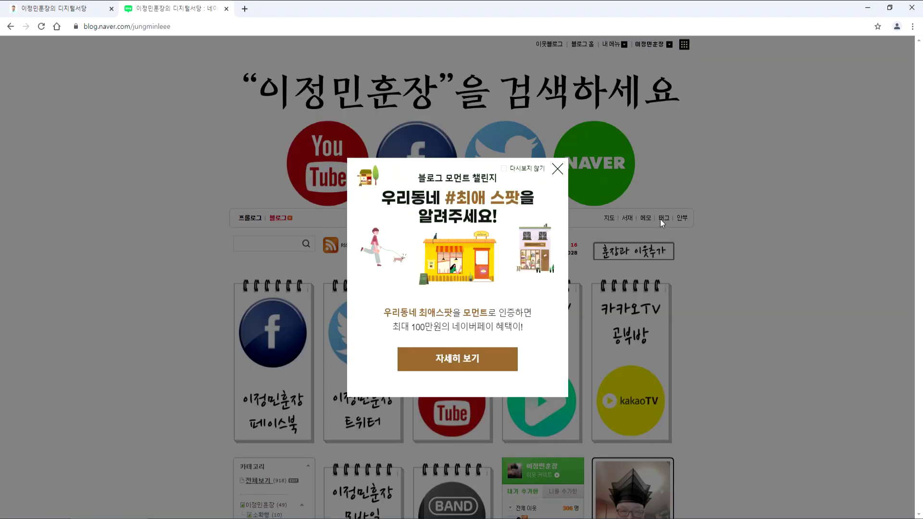
{"action": "left_click", "coordinate": [558, 169]}
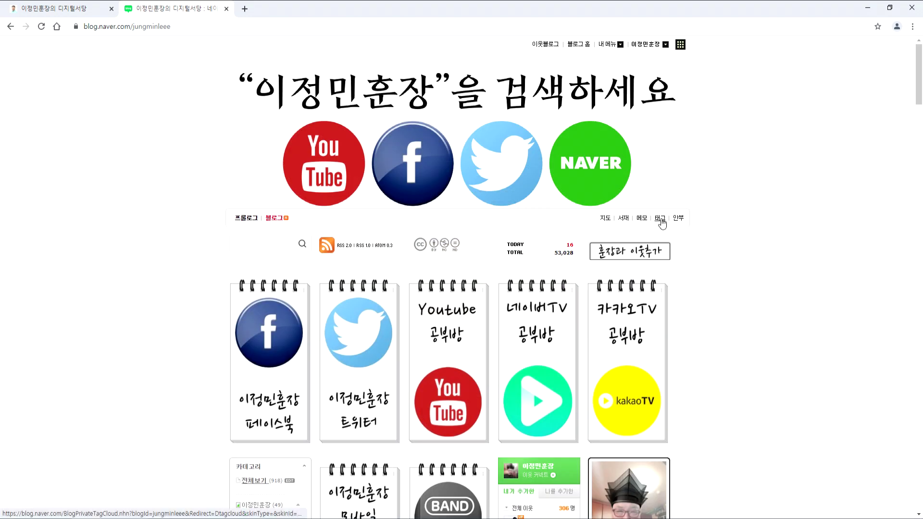
{"action": "left_click", "coordinate": [659, 219]}
{"action": "scroll", "coordinate": [475, 269], "scroll_direction": "down", "scroll_amount": 10}
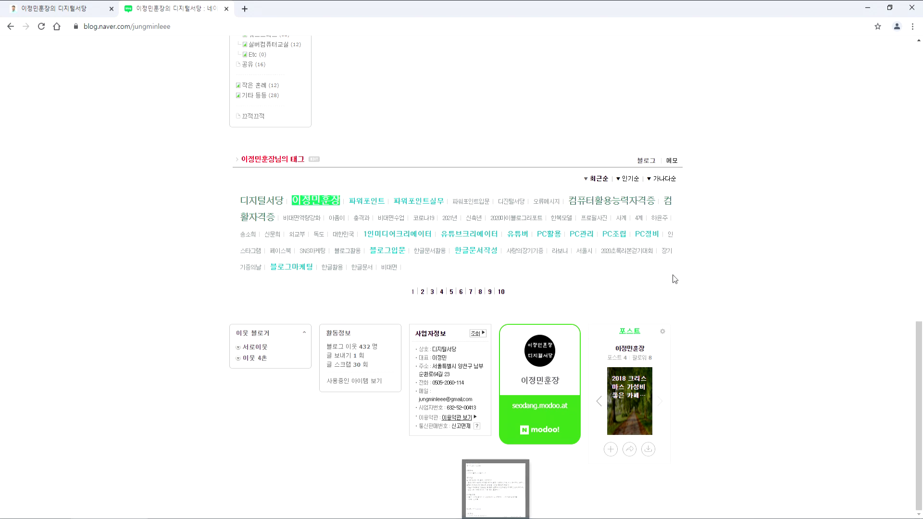
Search Google for the blogger's nickname in a new browser tab.
{"action": "left_click", "coordinate": [72, 12]}
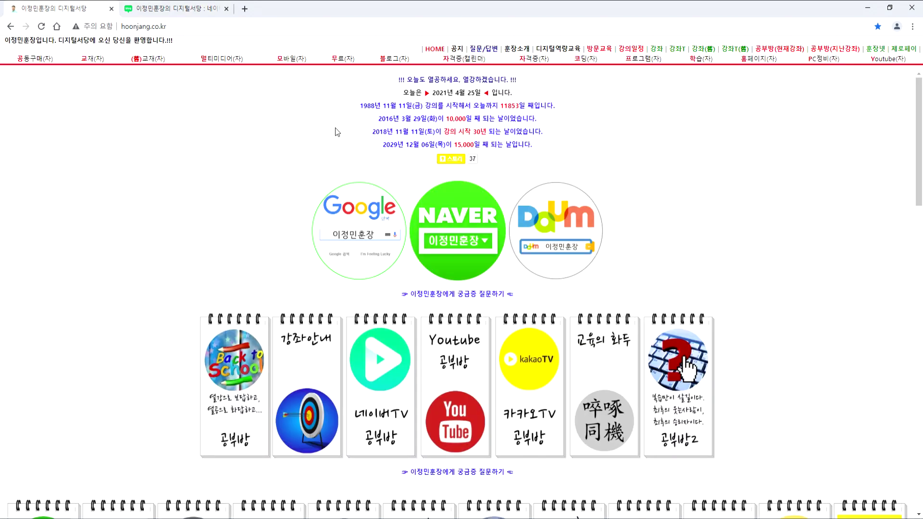
{"action": "left_click", "coordinate": [244, 9]}
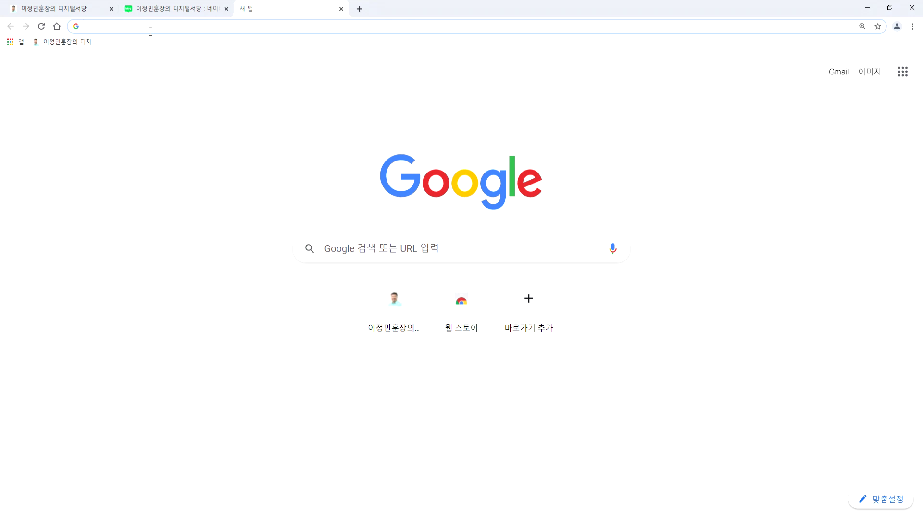
{"action": "left_click", "coordinate": [150, 32]}
{"action": "type", "text": "dlwjd"}
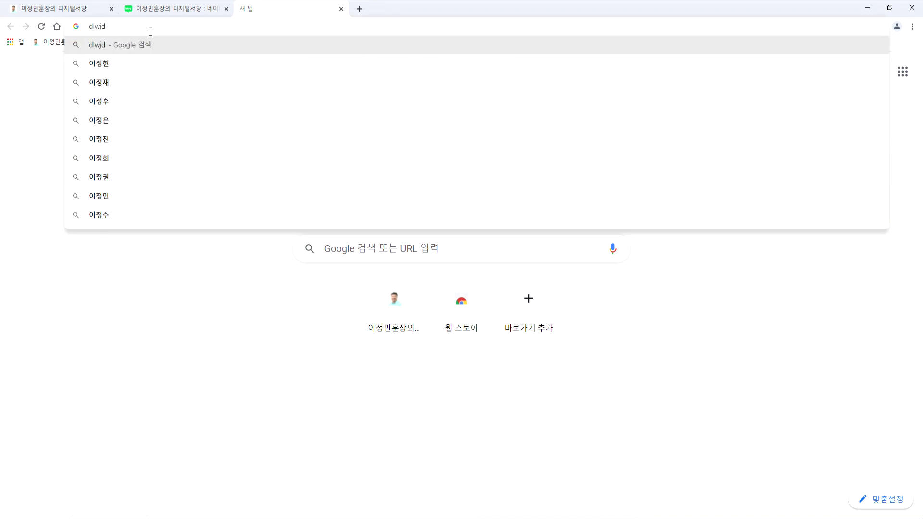
{"action": "key", "text": "ctrl+a"}
{"action": "type", "text": "이정"}
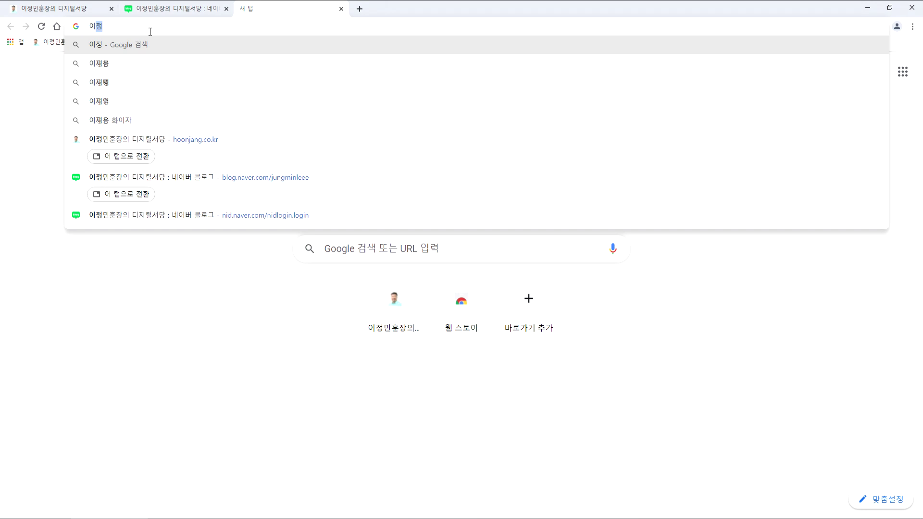
{"action": "type", "text": "민후ㄴ장"}
{"action": "key", "text": "Return"}
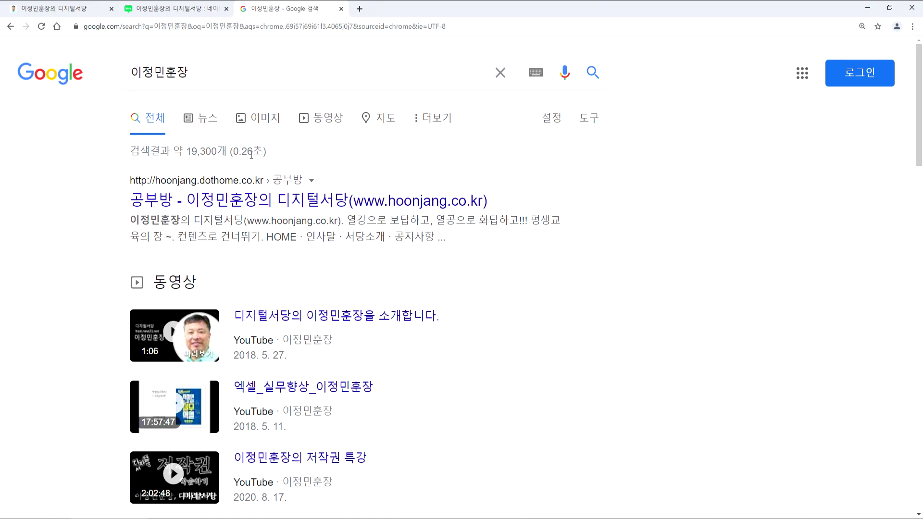
Examine the Google results for the blogger's nickname, including videos, images and social pages, and highlight part of the result count.
{"action": "scroll", "coordinate": [213, 164], "scroll_direction": "down", "scroll_amount": 14}
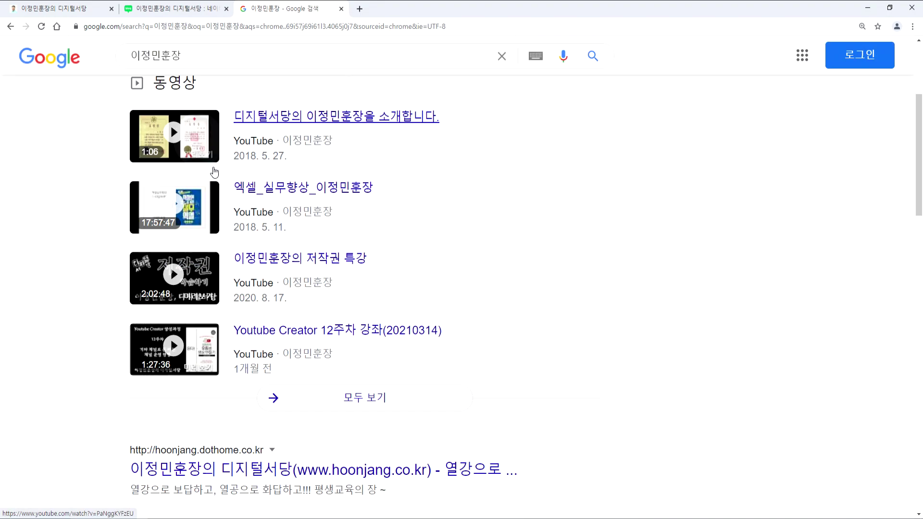
{"action": "scroll", "coordinate": [214, 174], "scroll_direction": "down", "scroll_amount": 14}
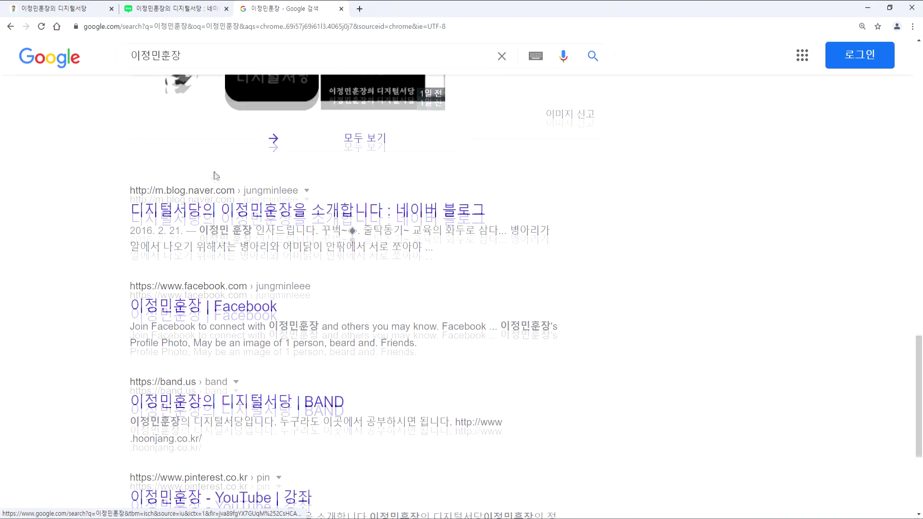
{"action": "scroll", "coordinate": [215, 177], "scroll_direction": "up", "scroll_amount": 4}
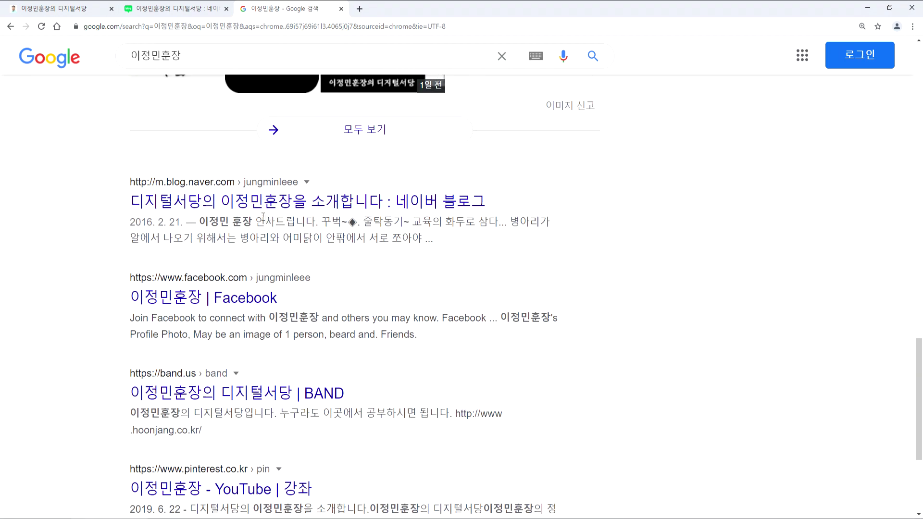
{"action": "scroll", "coordinate": [265, 221], "scroll_direction": "down", "scroll_amount": 4}
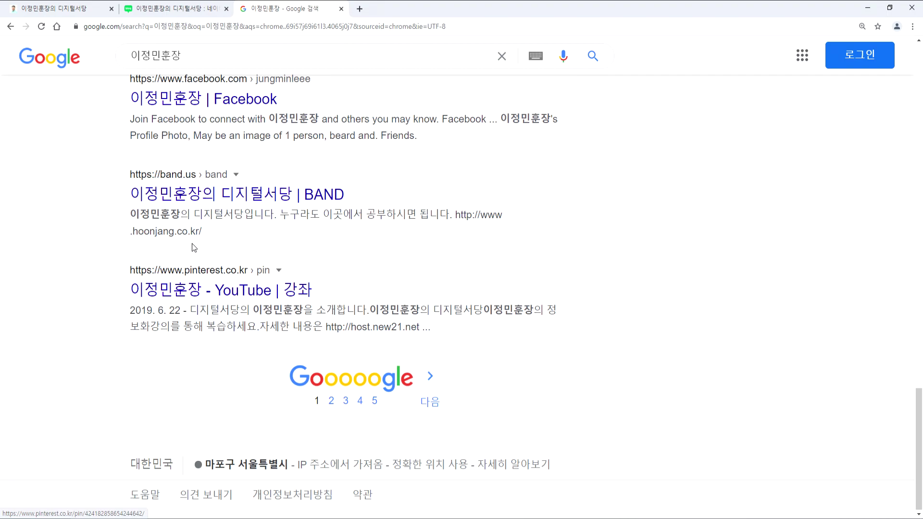
{"action": "scroll", "coordinate": [205, 314], "scroll_direction": "up", "scroll_amount": 8}
{"action": "scroll", "coordinate": [204, 314], "scroll_direction": "up", "scroll_amount": 7}
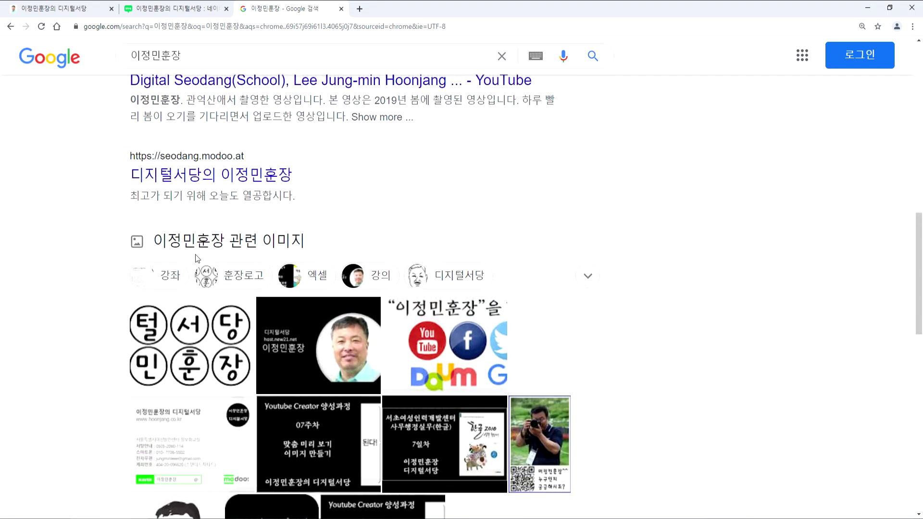
{"action": "scroll", "coordinate": [237, 253], "scroll_direction": "down", "scroll_amount": 4}
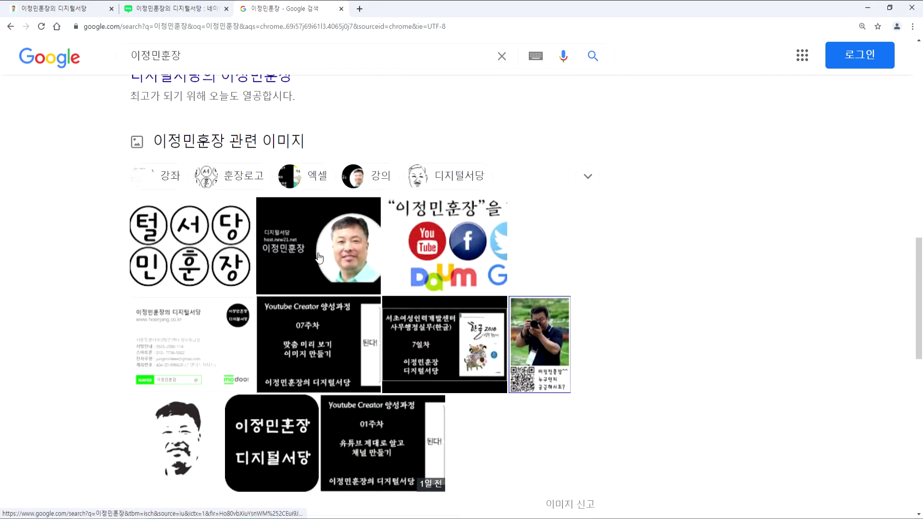
{"action": "scroll", "coordinate": [159, 262], "scroll_direction": "up", "scroll_amount": 12}
{"action": "scroll", "coordinate": [159, 262], "scroll_direction": "up", "scroll_amount": 4}
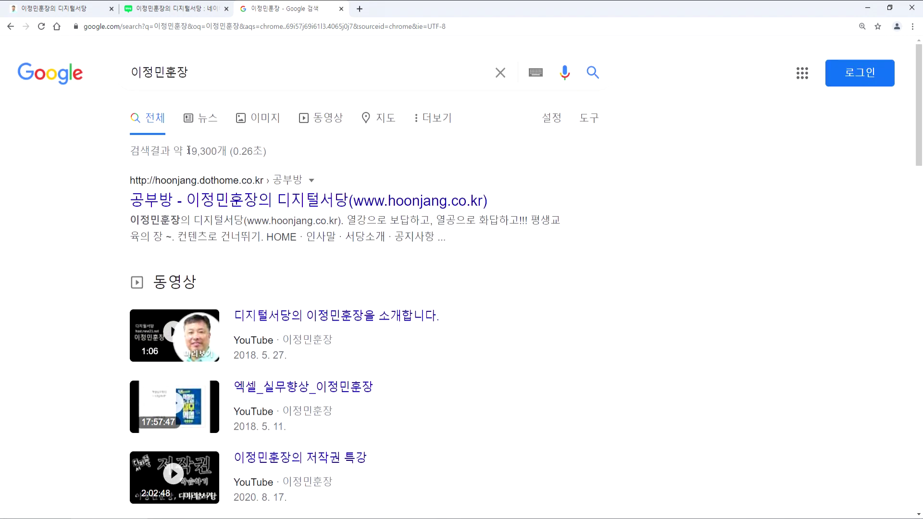
{"action": "left_click_drag", "start_coordinate": [187, 150], "coordinate": [199, 151]}
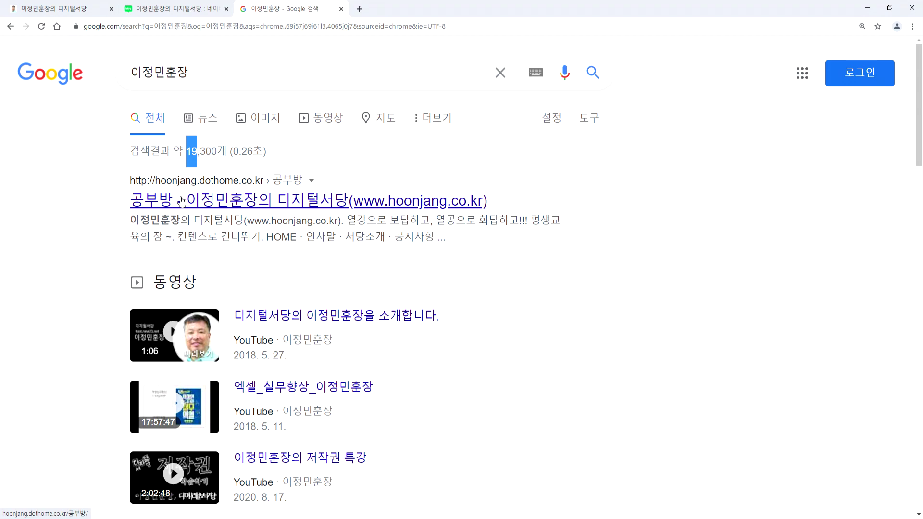
Open the post "쉽게 배우는 파워포인트 03주차 강좌(20210424)" from the blog's 파워포인트 category and highlight its title.
{"action": "left_click", "coordinate": [182, 10]}
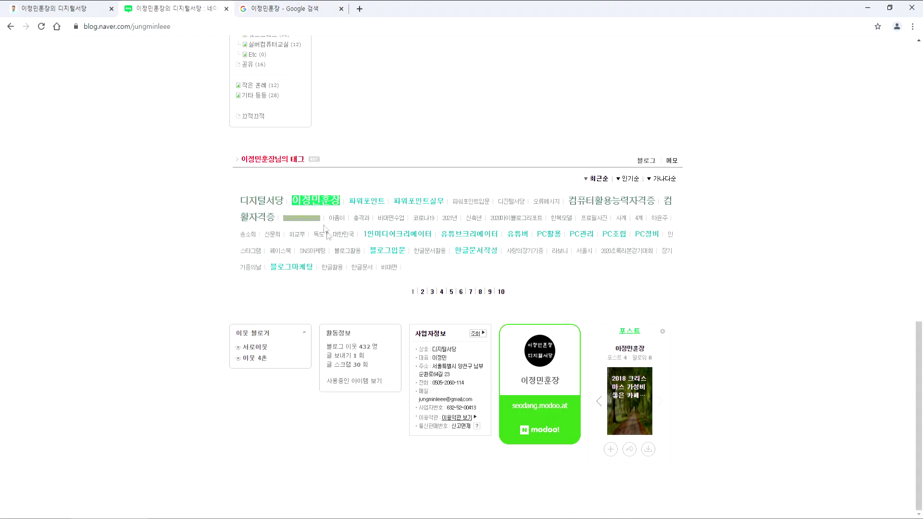
{"action": "scroll", "coordinate": [322, 230], "scroll_direction": "up", "scroll_amount": 7}
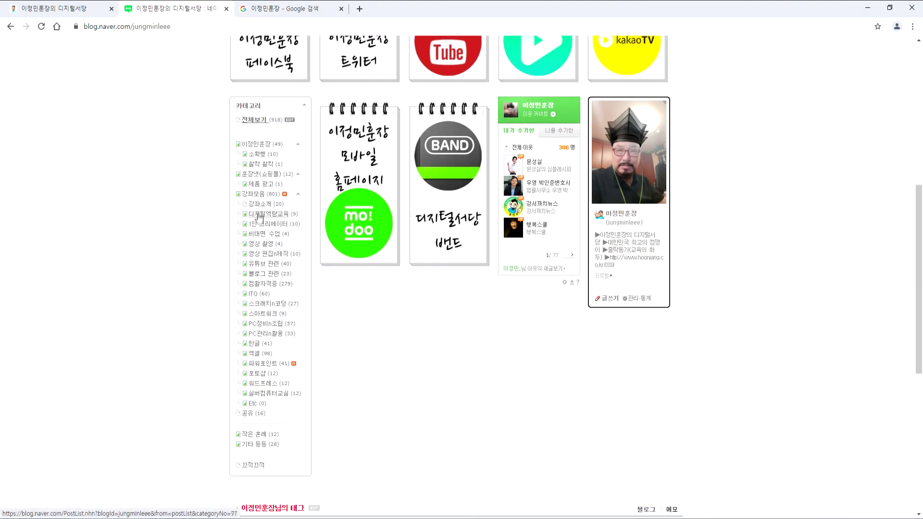
{"action": "left_click", "coordinate": [275, 363]}
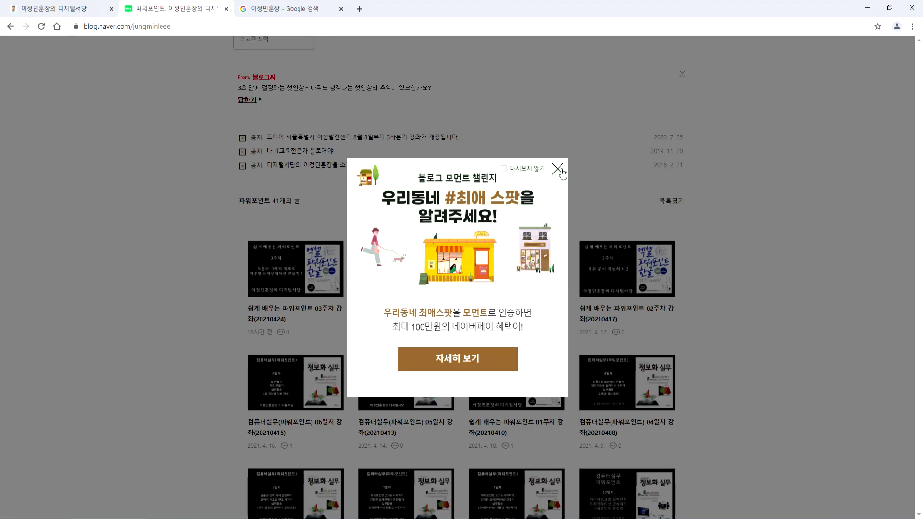
{"action": "left_click", "coordinate": [559, 169]}
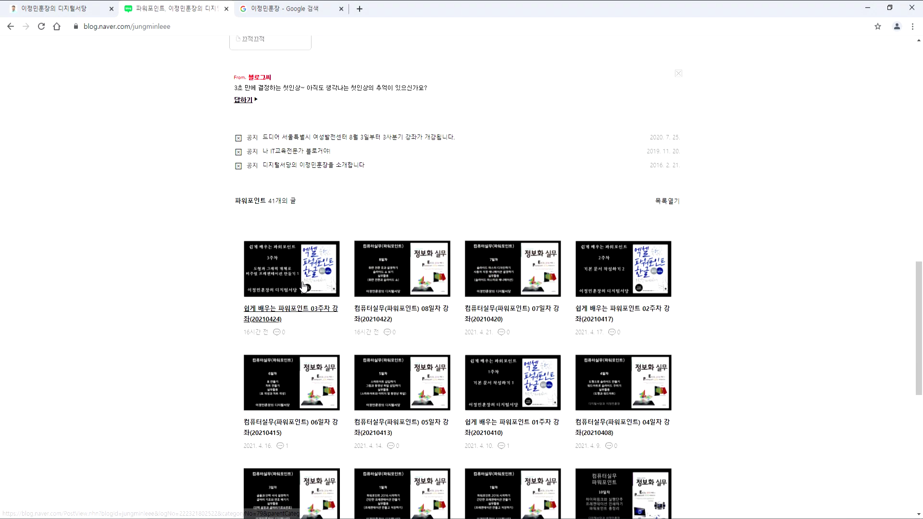
{"action": "left_click", "coordinate": [305, 311]}
{"action": "left_click_drag", "start_coordinate": [249, 133], "coordinate": [561, 130]}
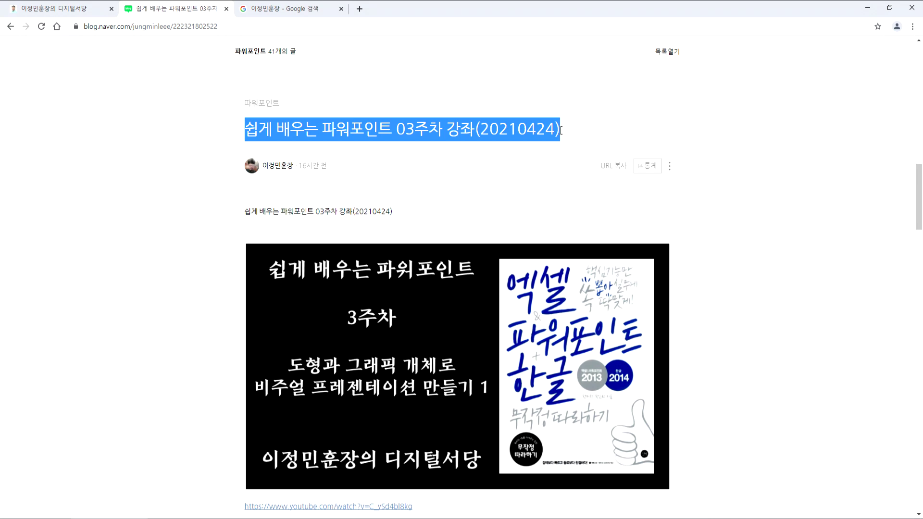
Look over the post's body, highlighting the 파워포인트2013 topic under 교육주제 and the 복사 and 붙여넣기 lines.
{"action": "scroll", "coordinate": [430, 201], "scroll_direction": "down", "scroll_amount": 15}
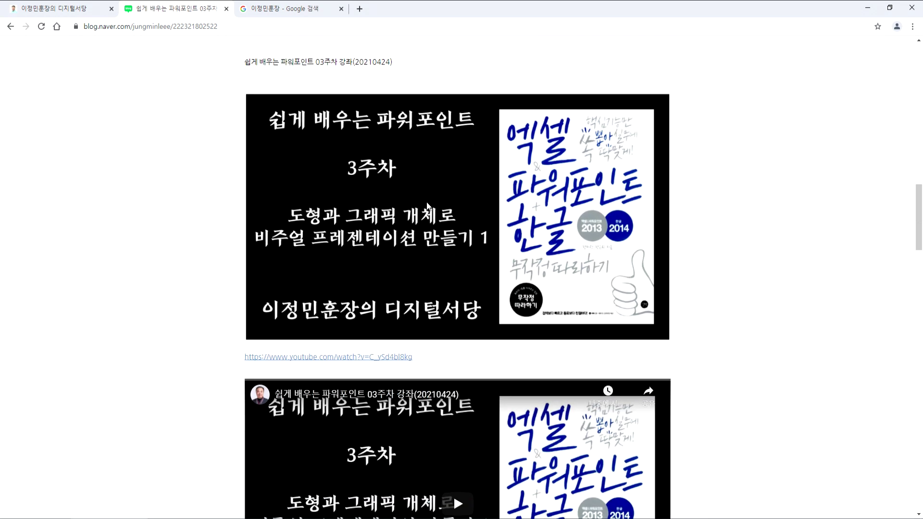
{"action": "left_click_drag", "start_coordinate": [252, 105], "coordinate": [320, 107]}
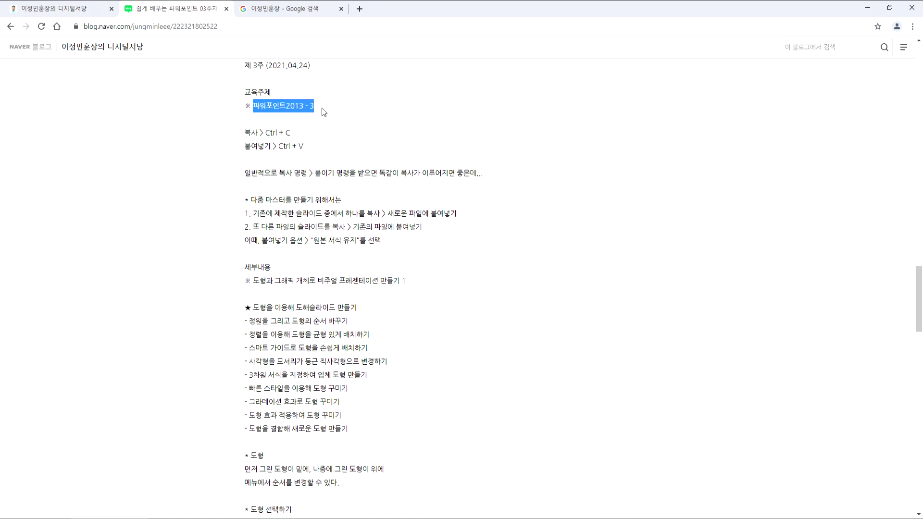
{"action": "left_click_drag", "start_coordinate": [245, 133], "coordinate": [285, 145]}
{"action": "left_click", "coordinate": [303, 145]}
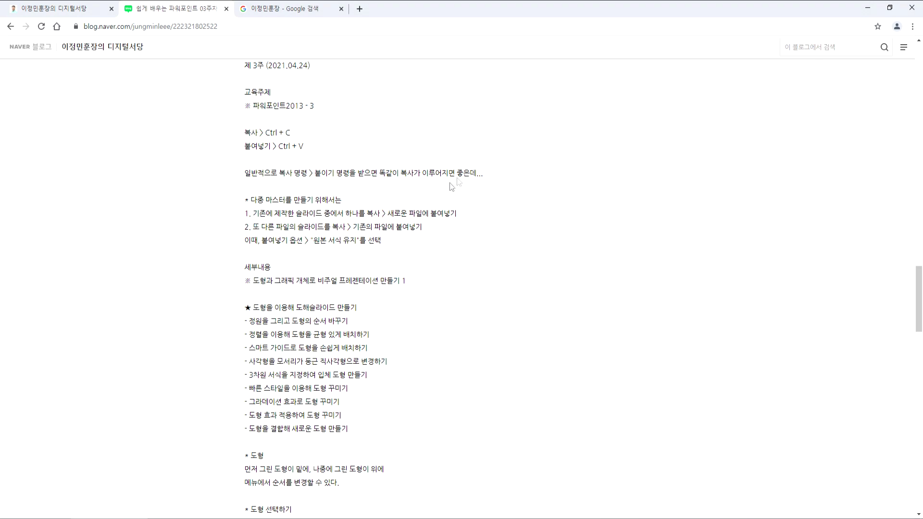
{"action": "scroll", "coordinate": [456, 177], "scroll_direction": "up", "scroll_amount": 6}
{"action": "scroll", "coordinate": [362, 212], "scroll_direction": "down", "scroll_amount": 4}
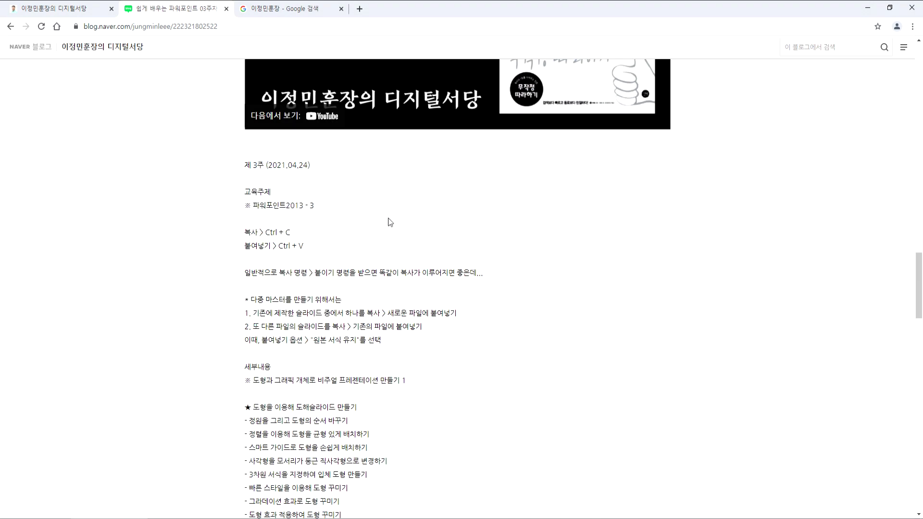
{"action": "left_click_drag", "start_coordinate": [253, 206], "coordinate": [287, 207]}
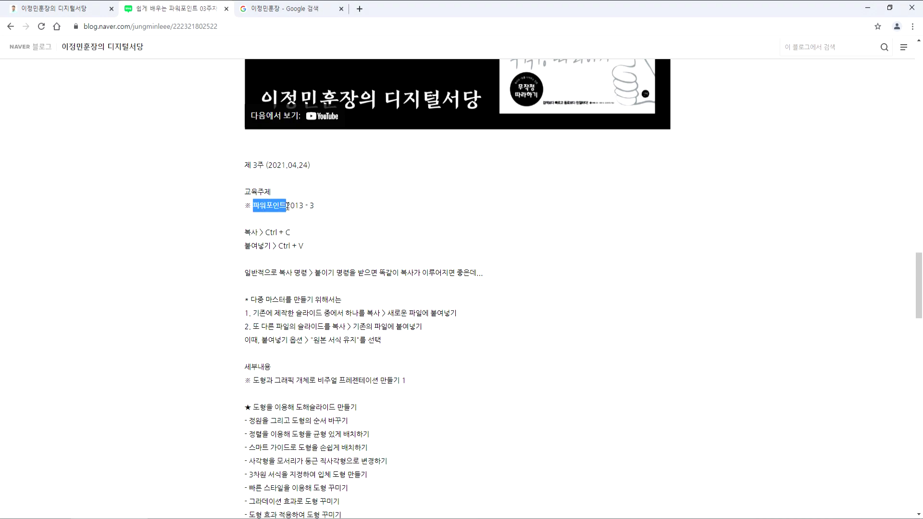
Add the tag 파워포인트 to the post's tag list and save the tags.
{"action": "scroll", "coordinate": [288, 207], "scroll_direction": "down", "scroll_amount": 20}
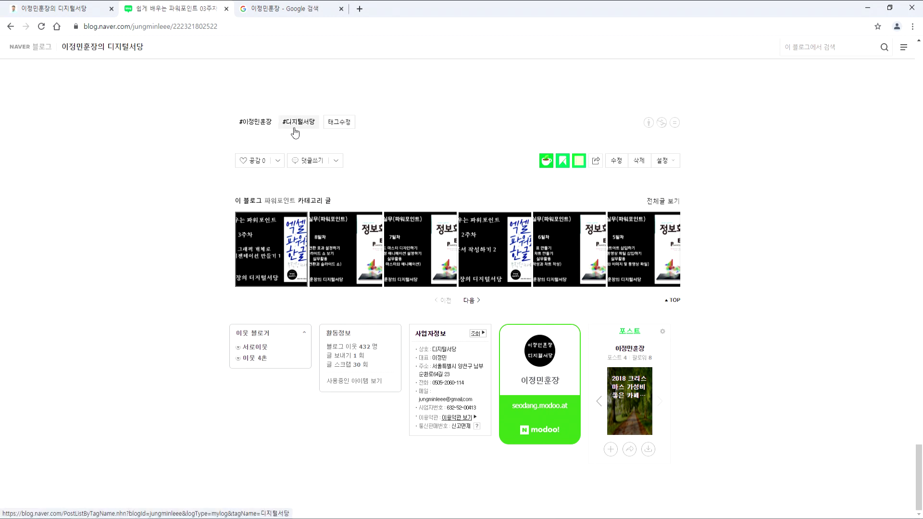
{"action": "left_click", "coordinate": [339, 126]}
{"action": "left_click", "coordinate": [335, 124]}
{"action": "type", "text": "파워포인트의"}
{"action": "key", "text": "BackSpace"}
{"action": "key", "text": "BackSpace"}
{"action": "key", "text": "BackSpace"}
{"action": "key", "text": "BackSpace"}
{"action": "key", "text": "BackSpace"}
{"action": "key", "text": "BackSpace"}
{"action": "key", "text": "BackSpace"}
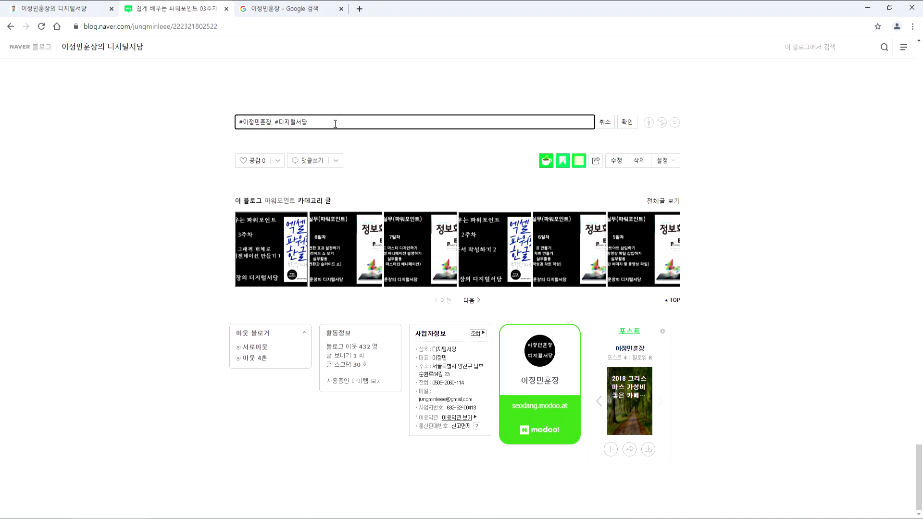
{"action": "type", "text": ",파워포인트"}
{"action": "key", "text": "BackSpace"}
{"action": "key", "text": "BackSpace"}
{"action": "key", "text": "BackSpace"}
{"action": "type", "text": "포인트"}
{"action": "left_click", "coordinate": [626, 123]}
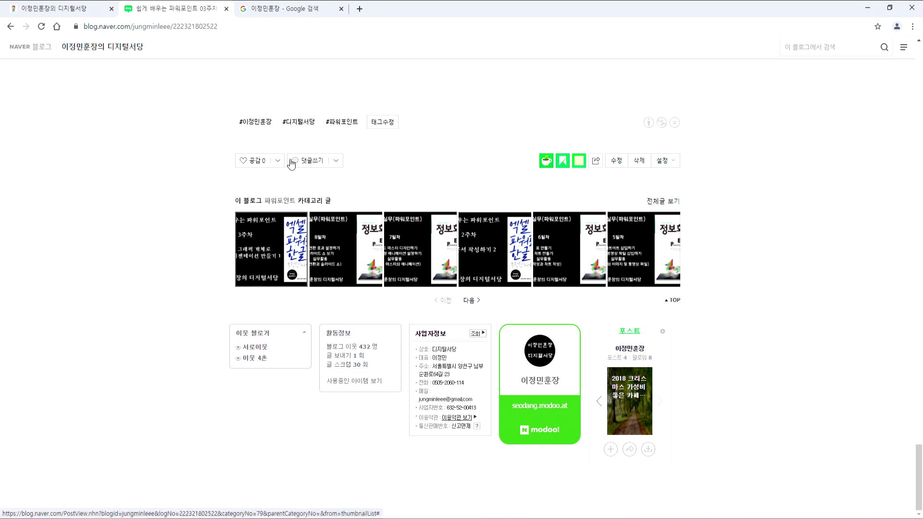
Review the post's tags, embedded video and 준비물/과제 section, and glance at the Google results for the blogger's nickname.
{"action": "scroll", "coordinate": [381, 228], "scroll_direction": "up", "scroll_amount": 3}
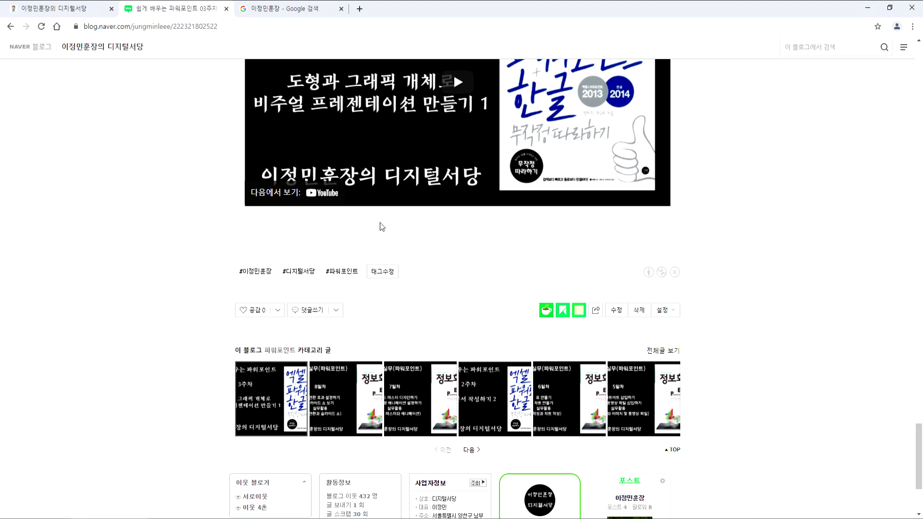
{"action": "scroll", "coordinate": [397, 249], "scroll_direction": "up", "scroll_amount": 7}
{"action": "scroll", "coordinate": [398, 249], "scroll_direction": "down", "scroll_amount": 10}
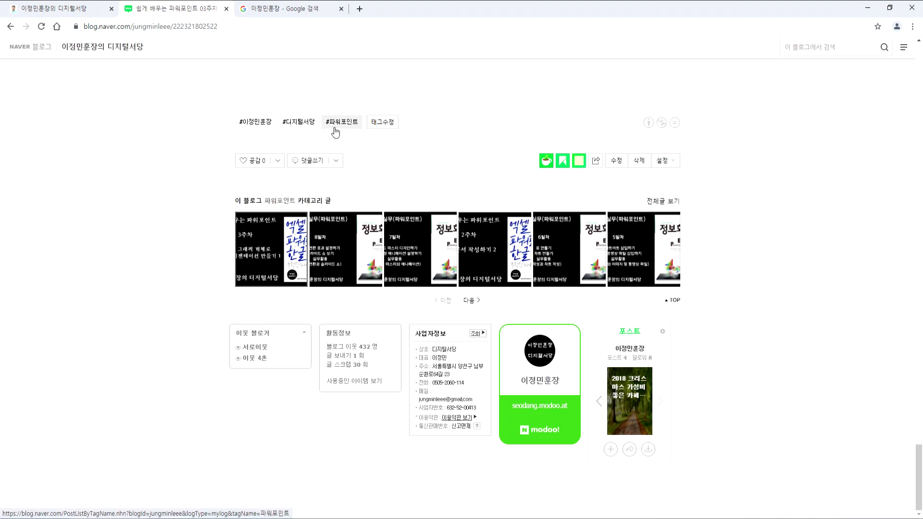
{"action": "scroll", "coordinate": [207, 205], "scroll_direction": "up", "scroll_amount": 6}
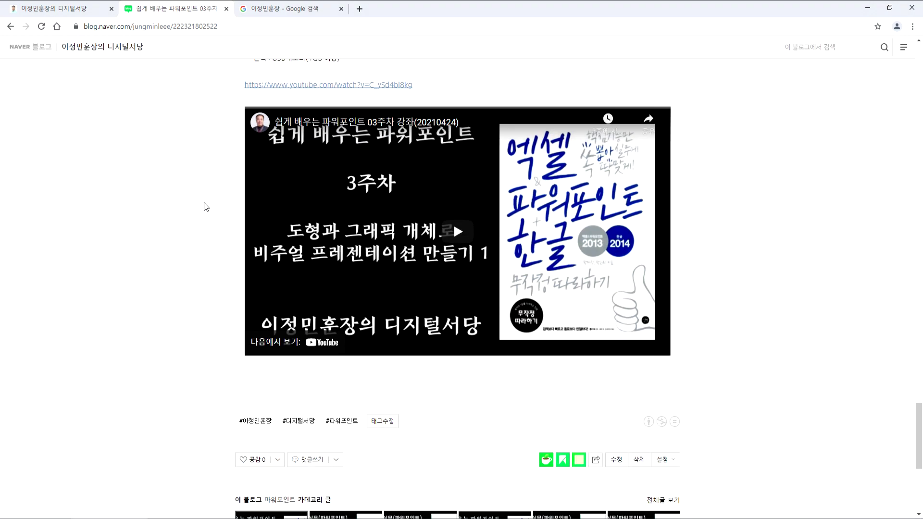
{"action": "scroll", "coordinate": [231, 215], "scroll_direction": "up", "scroll_amount": 3}
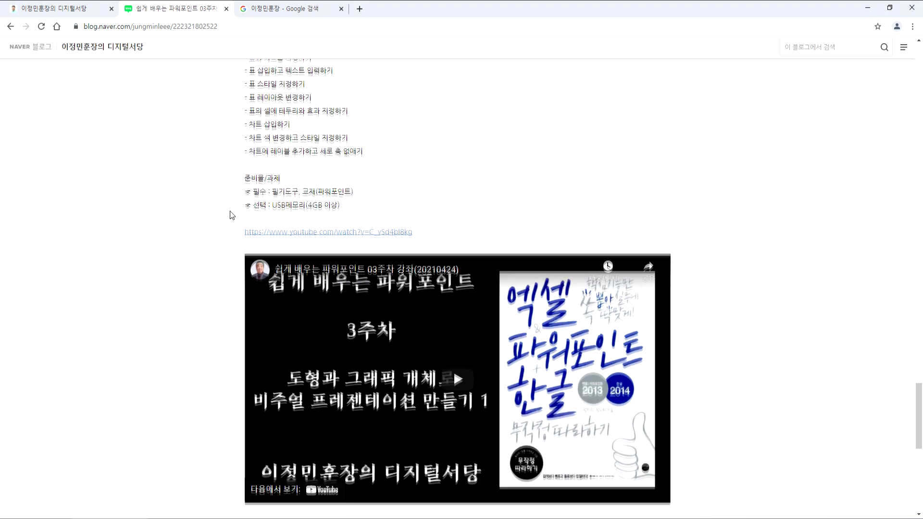
{"action": "left_click", "coordinate": [261, 14]}
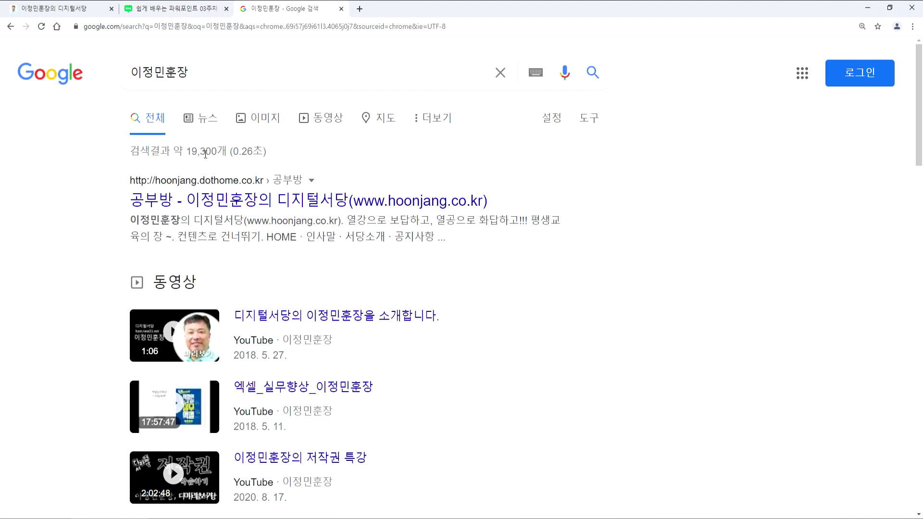
{"action": "left_click", "coordinate": [168, 9]}
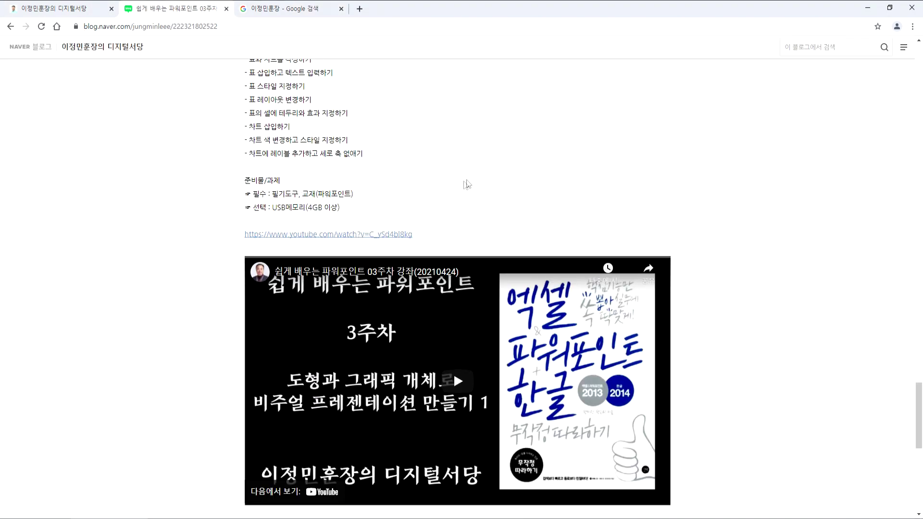
Return to the post's title and highlight its opening words, finishing with the keyword 파워포인트.
{"action": "scroll", "coordinate": [466, 185], "scroll_direction": "down", "scroll_amount": 5}
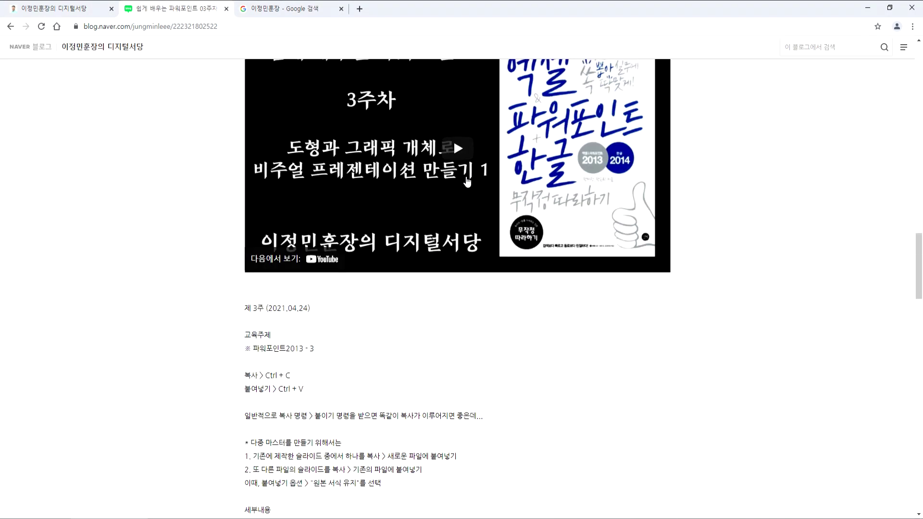
{"action": "scroll", "coordinate": [466, 181], "scroll_direction": "up", "scroll_amount": 15}
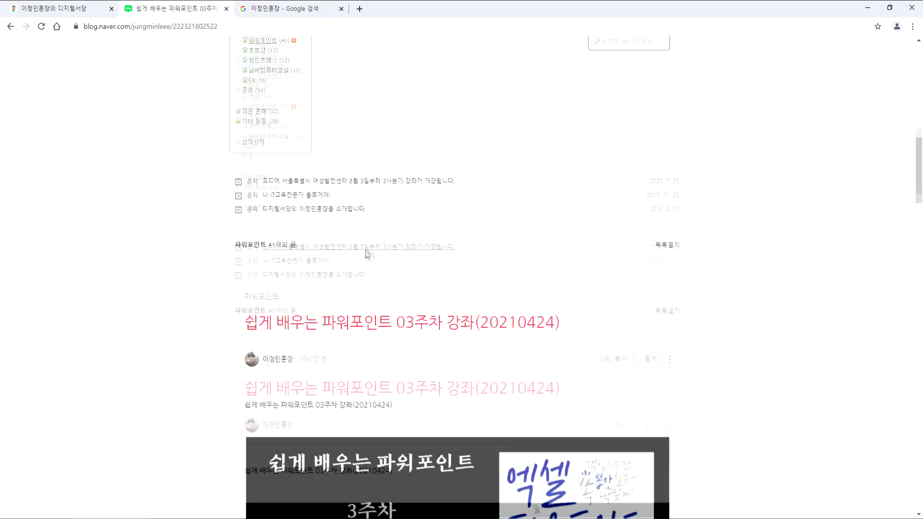
{"action": "scroll", "coordinate": [369, 255], "scroll_direction": "down", "scroll_amount": 3}
{"action": "left_click_drag", "start_coordinate": [245, 272], "coordinate": [364, 279]}
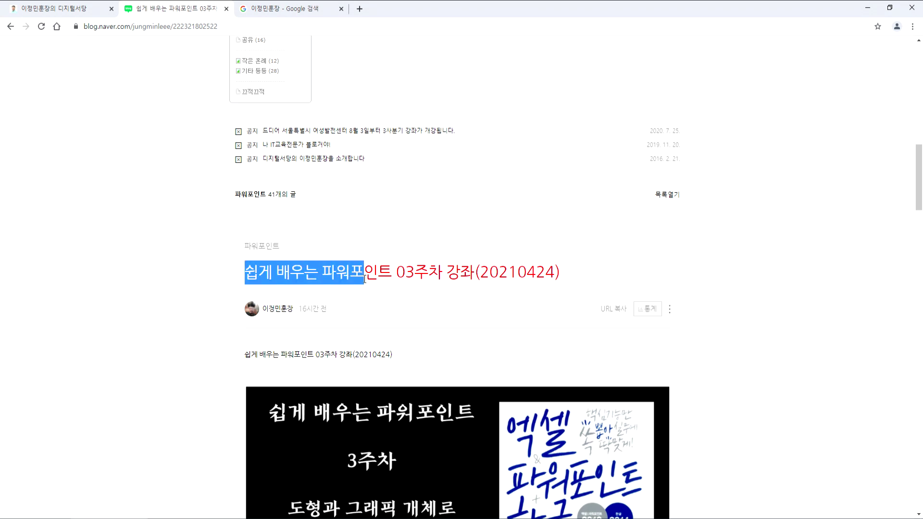
{"action": "left_click", "coordinate": [364, 275]}
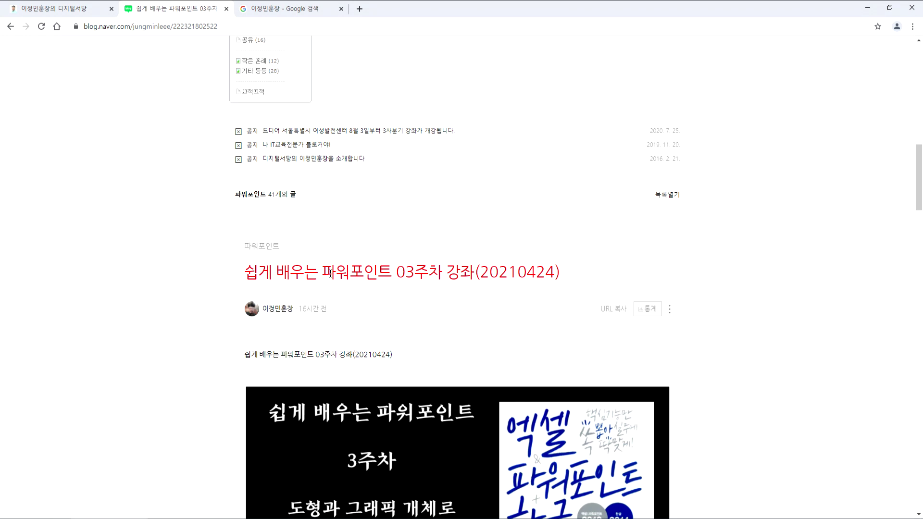
{"action": "left_click_drag", "start_coordinate": [254, 274], "coordinate": [364, 274]}
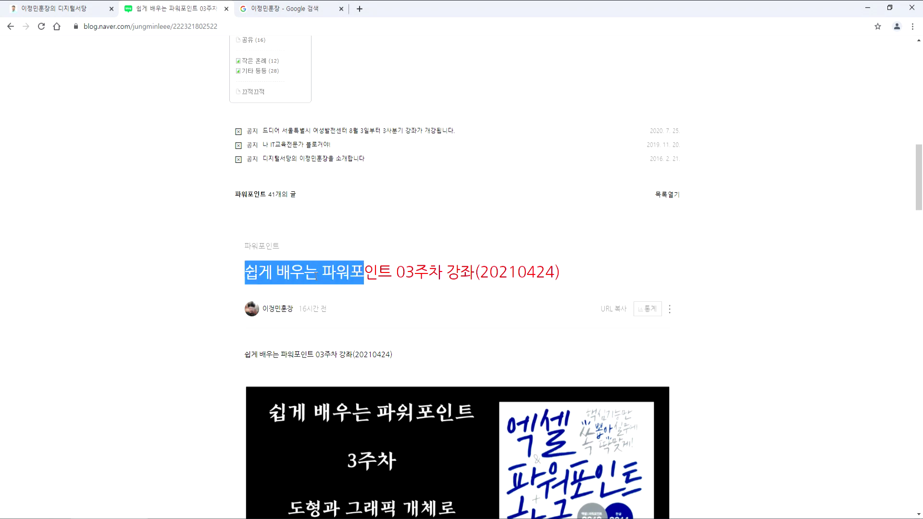
{"action": "left_click", "coordinate": [294, 264]}
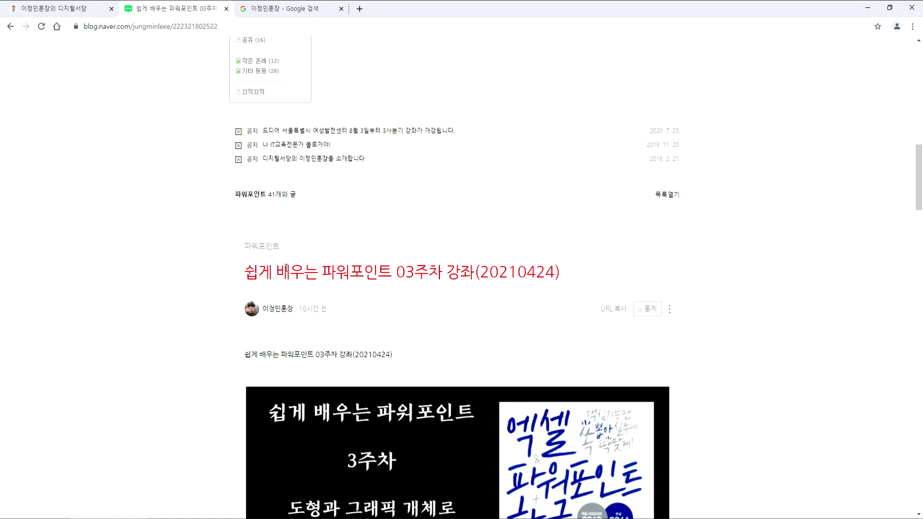
{"action": "left_click_drag", "start_coordinate": [322, 272], "coordinate": [389, 280]}
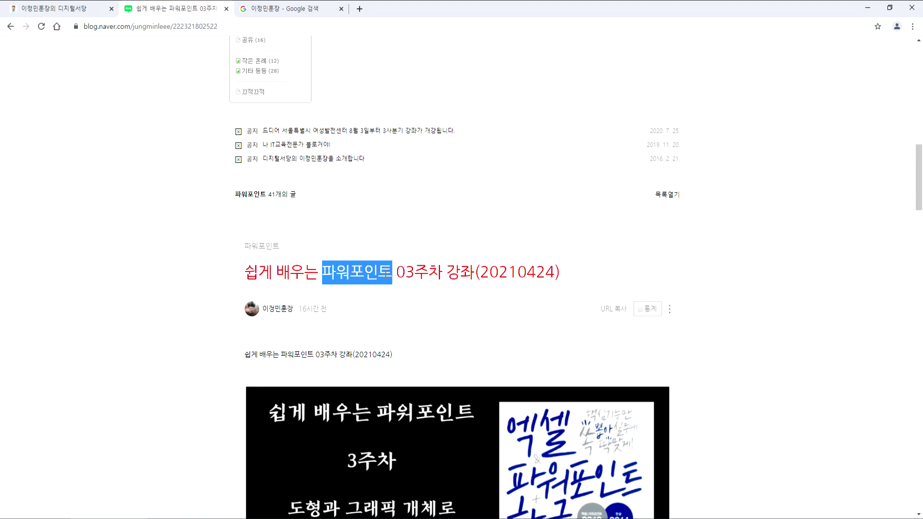
Highlight keywords in the post's body, including 붙여넣기, 프레젠테이션 under 세부내용 and 순서 in the first shape topic.
{"action": "scroll", "coordinate": [388, 275], "scroll_direction": "down", "scroll_amount": 15}
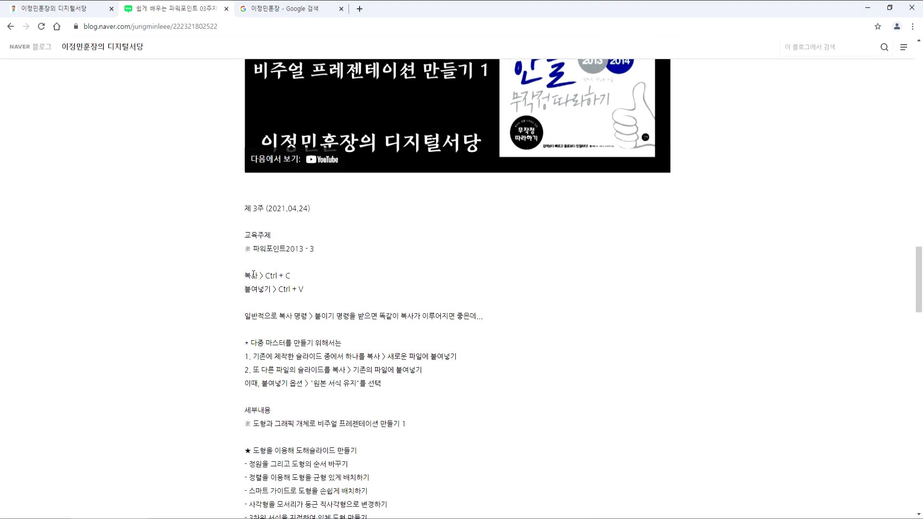
{"action": "scroll", "coordinate": [253, 274], "scroll_direction": "down", "scroll_amount": 3}
{"action": "scroll", "coordinate": [262, 120], "scroll_direction": "up", "scroll_amount": 1}
{"action": "left_click_drag", "start_coordinate": [245, 190], "coordinate": [274, 188]}
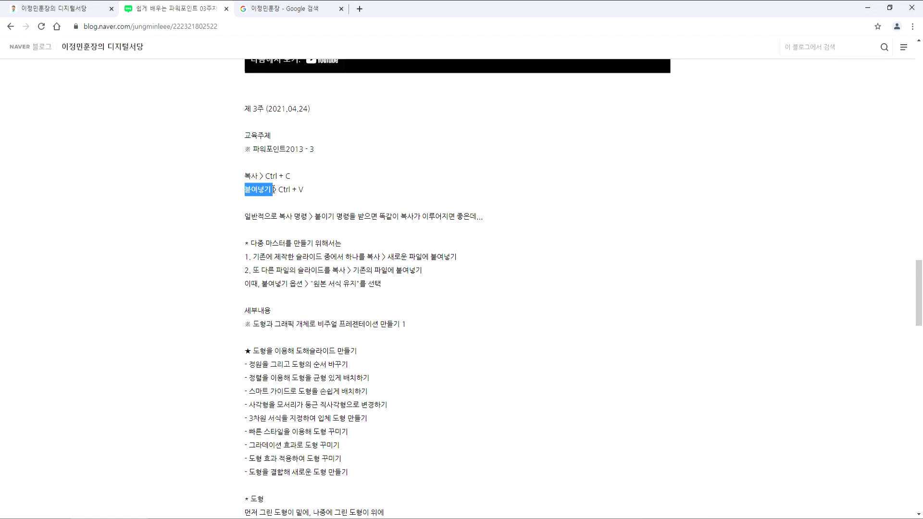
{"action": "scroll", "coordinate": [273, 190], "scroll_direction": "down", "scroll_amount": 4}
{"action": "double_click", "coordinate": [271, 124]}
{"action": "left_click_drag", "start_coordinate": [283, 124], "coordinate": [379, 126]}
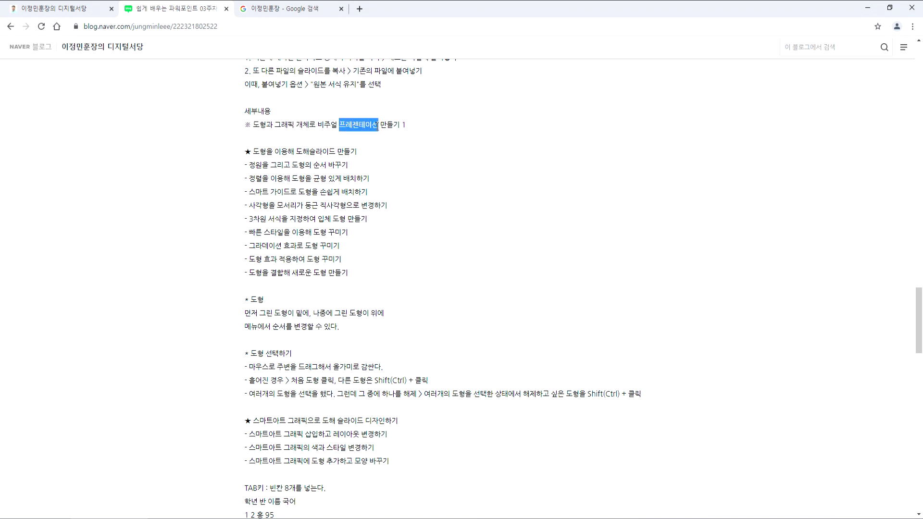
{"action": "left_click_drag", "start_coordinate": [250, 165], "coordinate": [328, 165]}
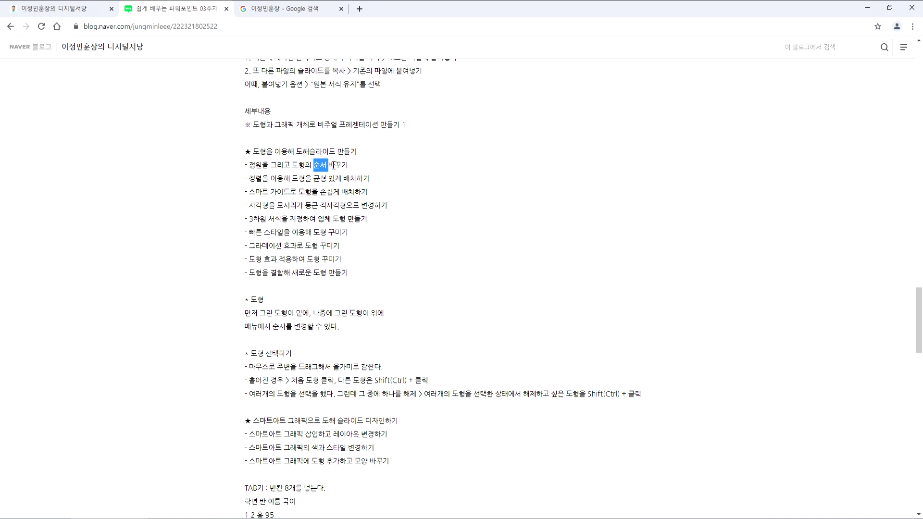
{"action": "left_click", "coordinate": [330, 175]}
Compare the post's topic list with the Google results, highlighting the nickname in the search query, and return to the post.
{"action": "left_click", "coordinate": [293, 8]}
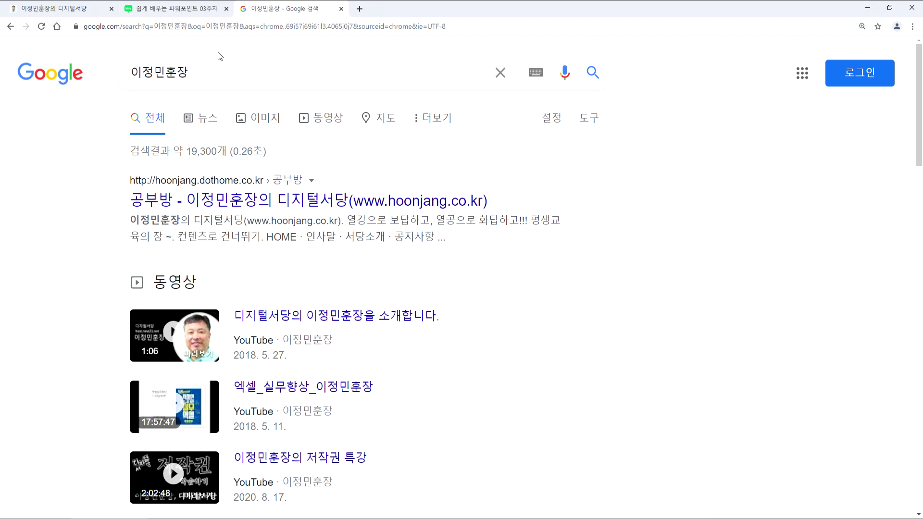
{"action": "left_click", "coordinate": [177, 8]}
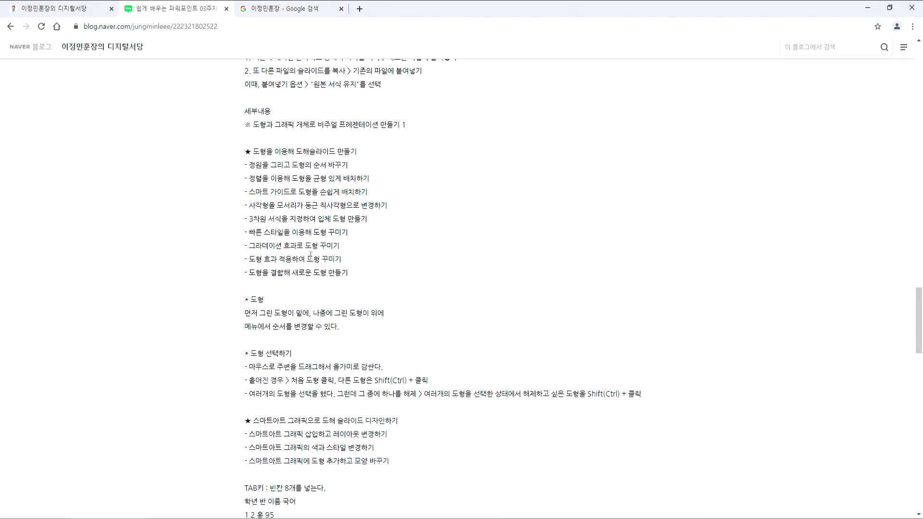
{"action": "scroll", "coordinate": [312, 255], "scroll_direction": "down", "scroll_amount": 7}
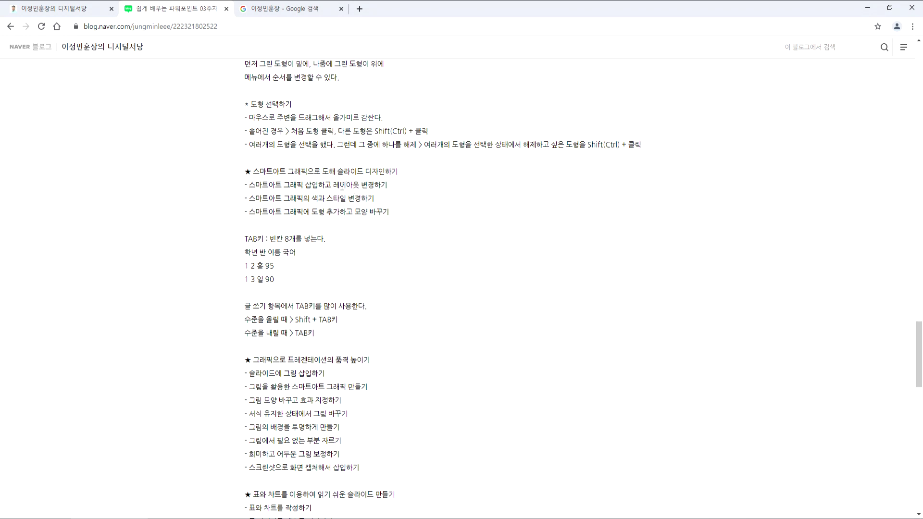
{"action": "left_click", "coordinate": [278, 10]}
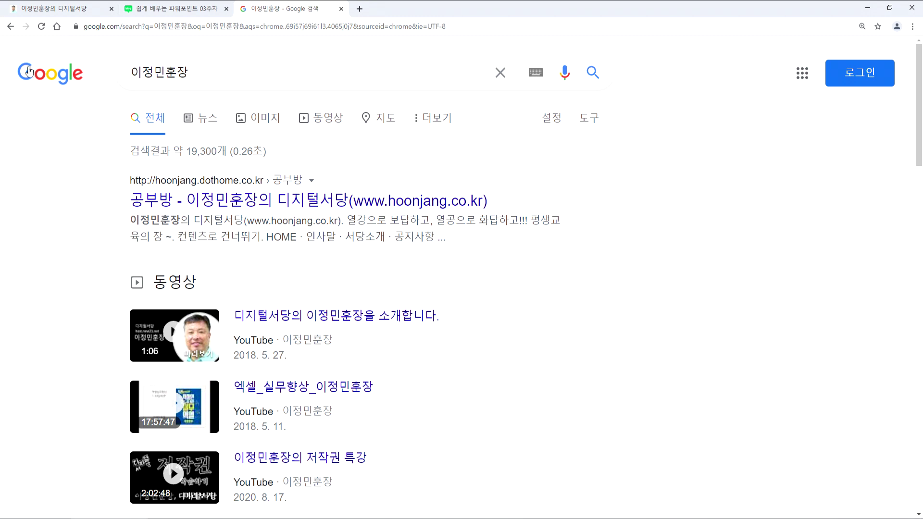
{"action": "left_click", "coordinate": [199, 71]}
{"action": "left_click_drag", "start_coordinate": [197, 74], "coordinate": [123, 74]}
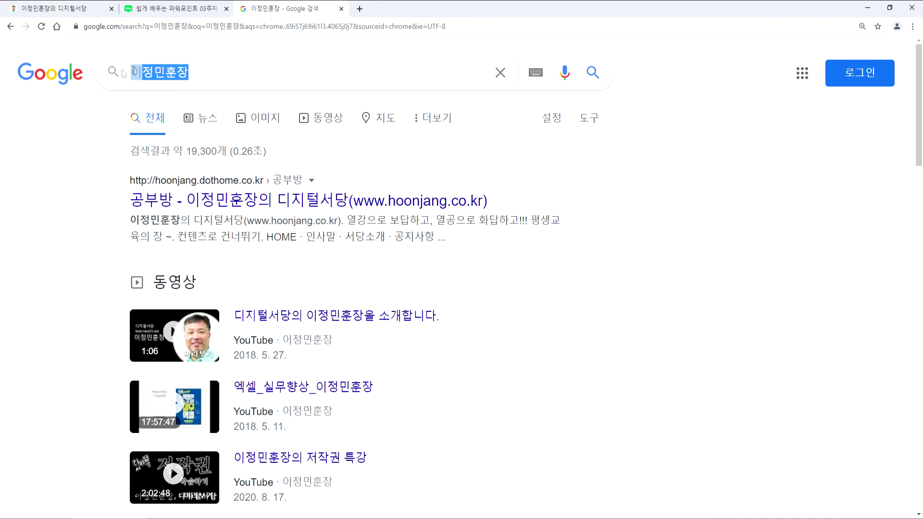
{"action": "left_click", "coordinate": [216, 72]}
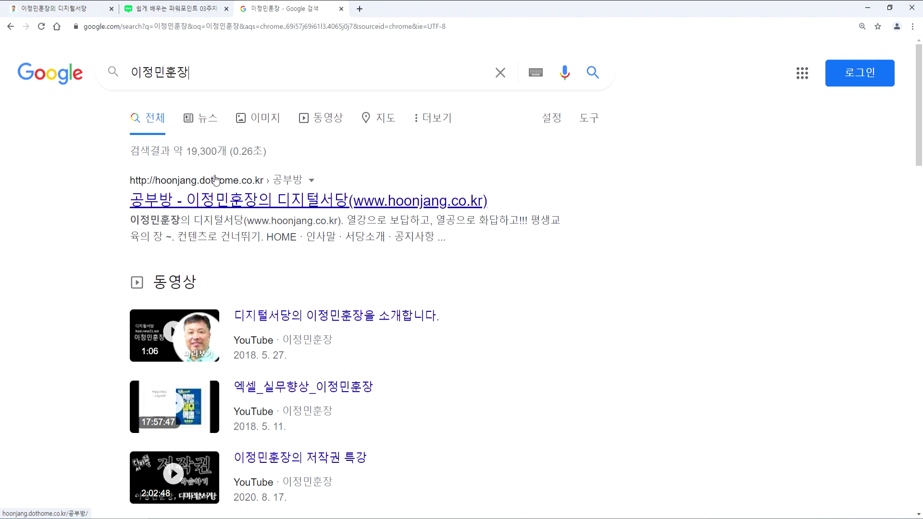
{"action": "key", "text": "ctrl+shift+Tab"}
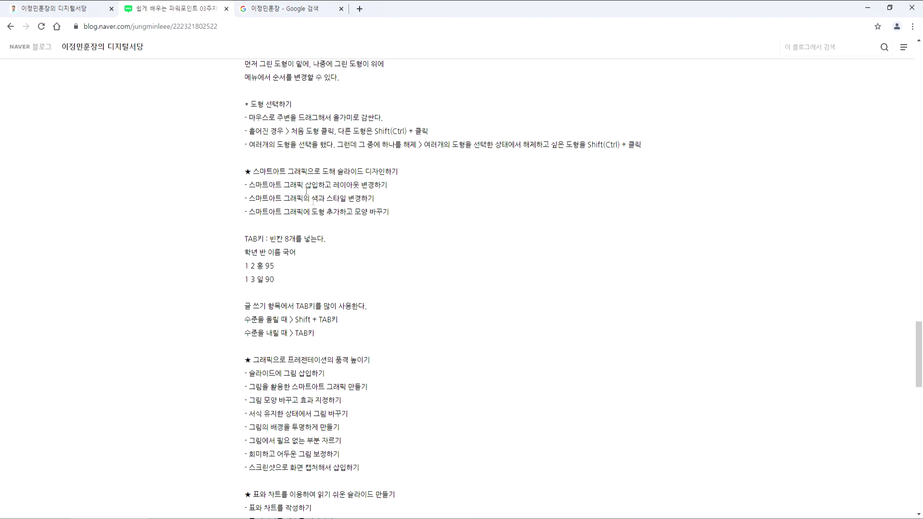
Examine the shape topics in the post, highlighting lines from the 도형 꾸미기 list through the 도형 notes.
{"action": "scroll", "coordinate": [294, 201], "scroll_direction": "up", "scroll_amount": 3}
{"action": "left_click_drag", "start_coordinate": [269, 146], "coordinate": [343, 202]}
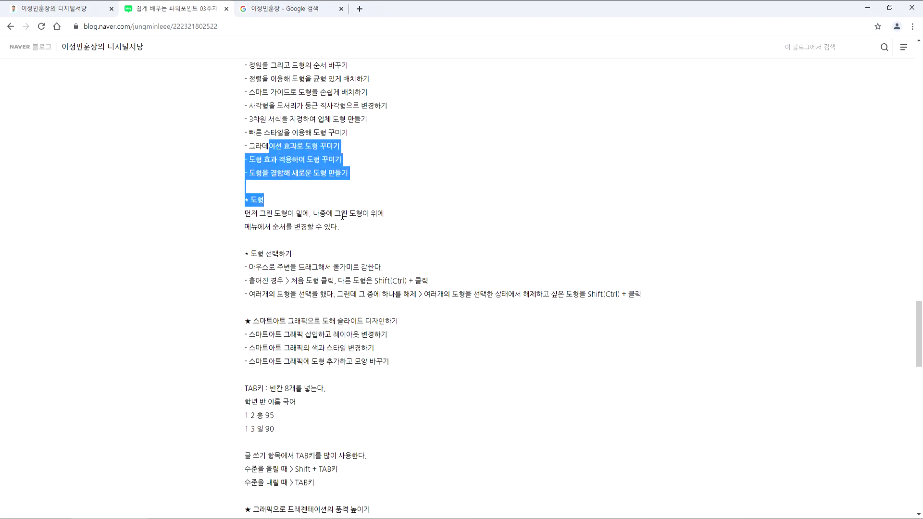
{"action": "left_click", "coordinate": [267, 227]}
{"action": "left_click_drag", "start_coordinate": [266, 226], "coordinate": [316, 226]}
{"action": "left_click", "coordinate": [309, 246]}
{"action": "mouse_move", "coordinate": [287, 256]}
{"action": "left_mouse_down"}
{"action": "mouse_move", "coordinate": [248, 256]}
{"action": "mouse_move", "coordinate": [290, 267]}
{"action": "left_mouse_up"}
{"action": "left_click", "coordinate": [291, 270]}
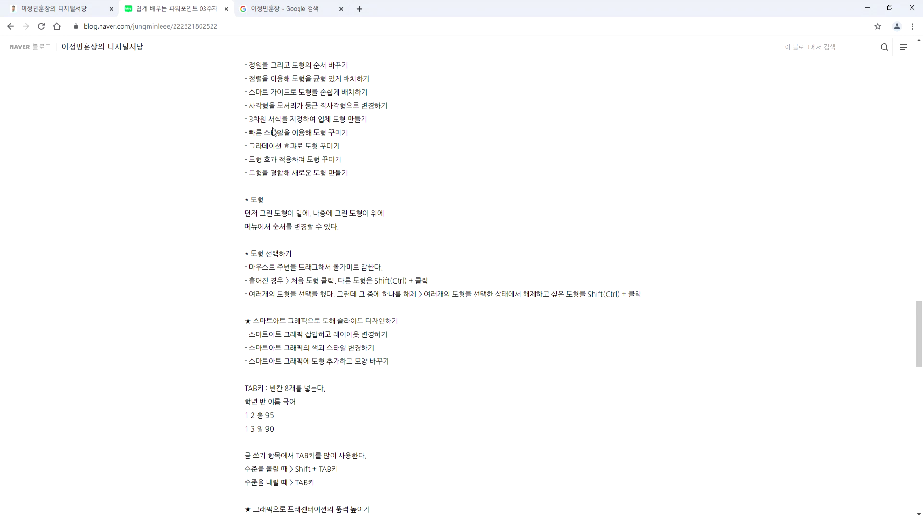
{"action": "left_click_drag", "start_coordinate": [270, 133], "coordinate": [312, 174]}
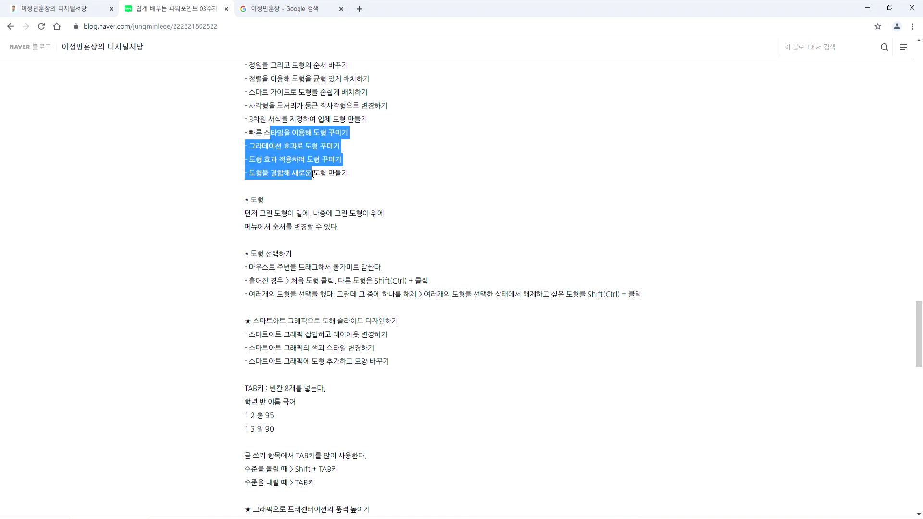
{"action": "left_click", "coordinate": [288, 144]}
{"action": "left_click_drag", "start_coordinate": [255, 106], "coordinate": [310, 175]}
{"action": "left_click", "coordinate": [348, 180]}
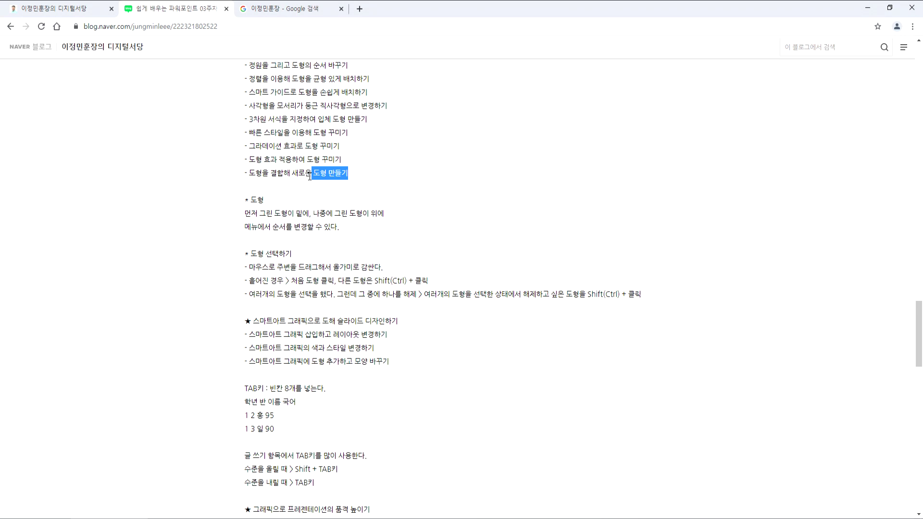
Look over the end of the post down to its embedded video and bring up the Google results again.
{"action": "scroll", "coordinate": [310, 176], "scroll_direction": "down", "scroll_amount": 15}
{"action": "scroll", "coordinate": [258, 328], "scroll_direction": "up", "scroll_amount": 2}
{"action": "scroll", "coordinate": [259, 328], "scroll_direction": "up", "scroll_amount": 2}
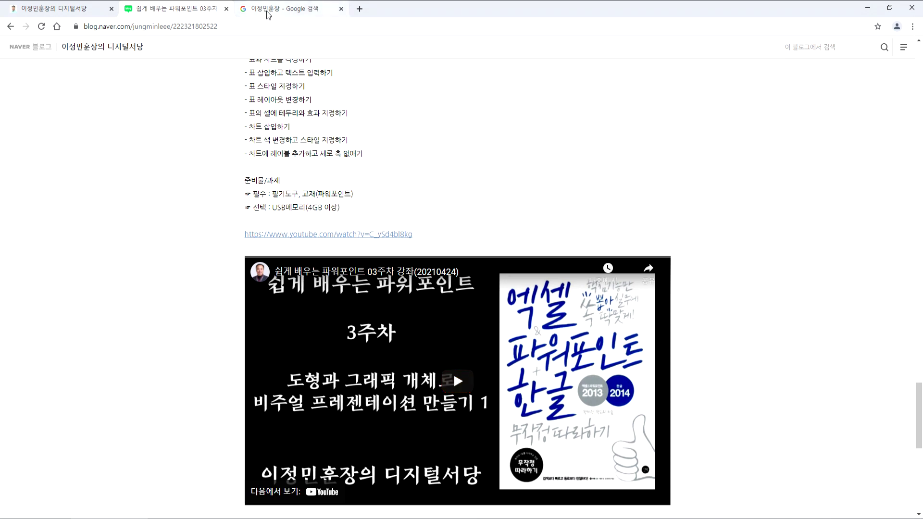
{"action": "left_click", "coordinate": [279, 9]}
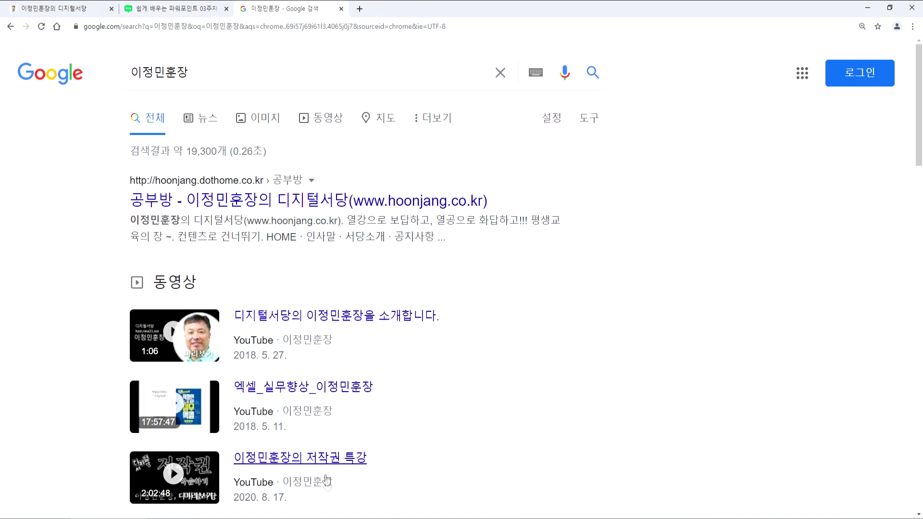
Switch to the lesson outline in Notepad and insert a line break after 준비물/ in the week 3 section.
{"action": "key", "text": "alt+Tab"}
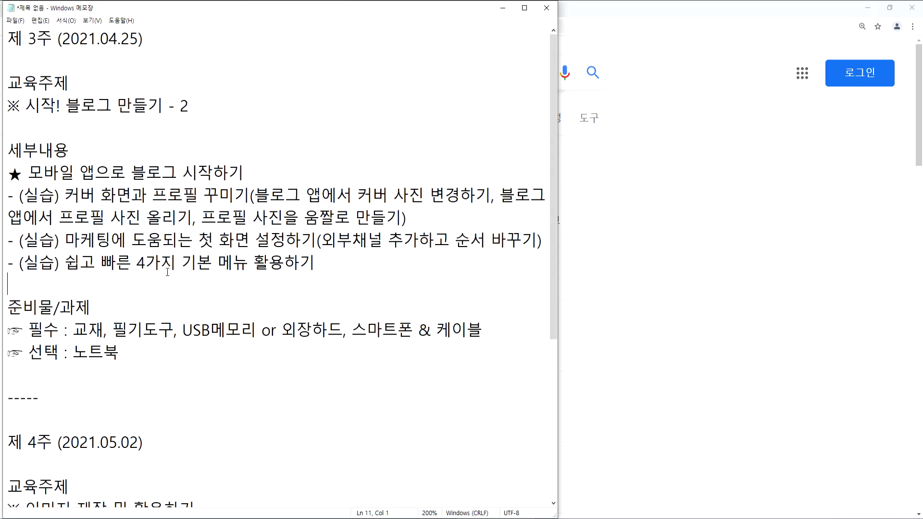
{"action": "scroll", "coordinate": [120, 240], "scroll_direction": "down", "scroll_amount": 1}
{"action": "left_click", "coordinate": [59, 238]}
{"action": "key", "text": "Return"}
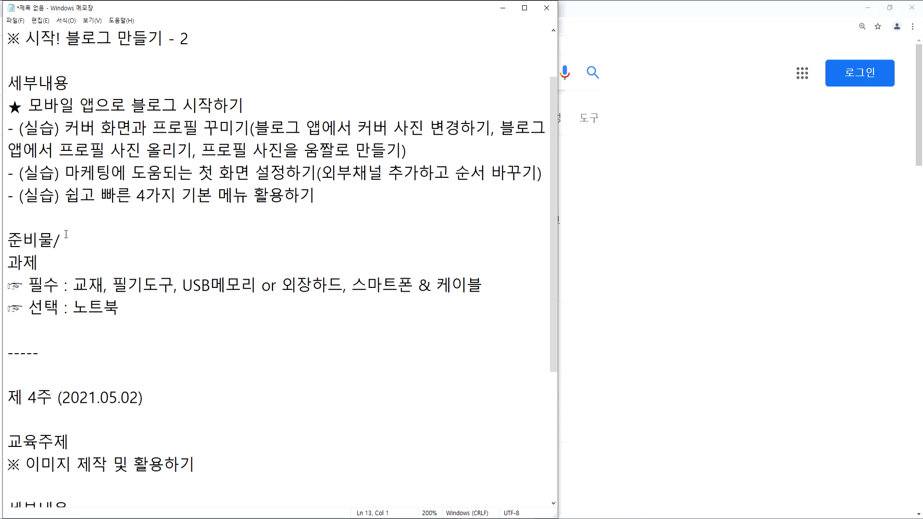
Rejoin 준비물/과제 on one line in the week 3 section and add four blank lines above it.
{"action": "key", "text": "BackSpace"}
{"action": "left_click", "coordinate": [48, 224]}
{"action": "key", "text": "Return"}
{"action": "key", "text": "Return"}
{"action": "key", "text": "Return"}
{"action": "key", "text": "Return"}
{"action": "left_click", "coordinate": [24, 238]}
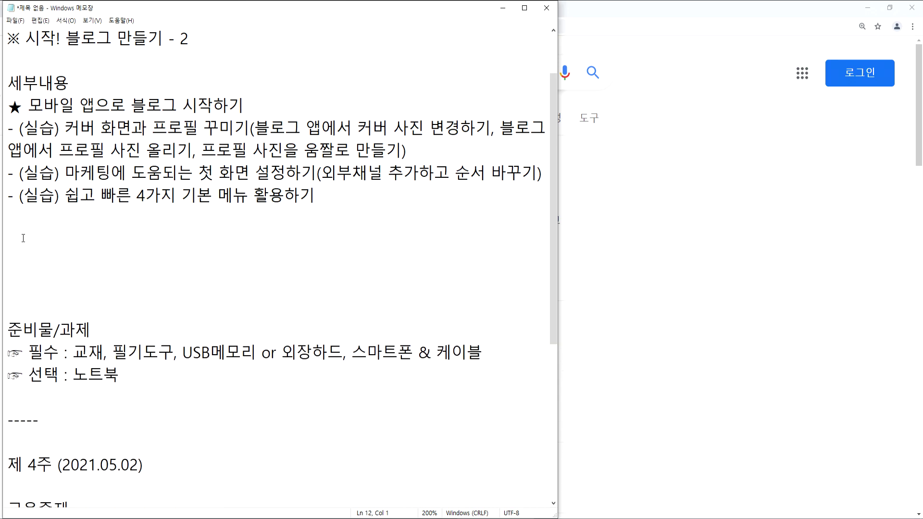
Write the note "# 해시태그 > 검색 키워드" above 준비물/과제 and start a new line after it.
{"action": "type", "text": "# 해설태그 > 검새"}
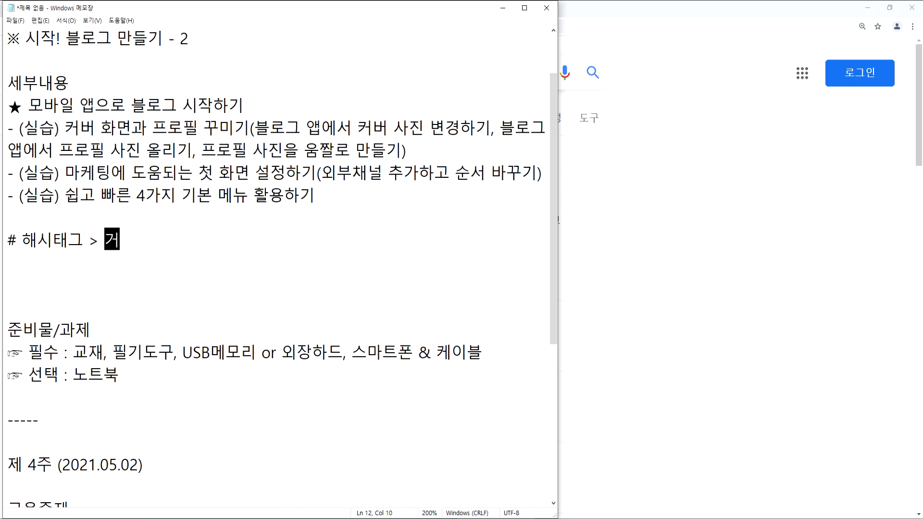
{"action": "type", "text": "색키워드"}
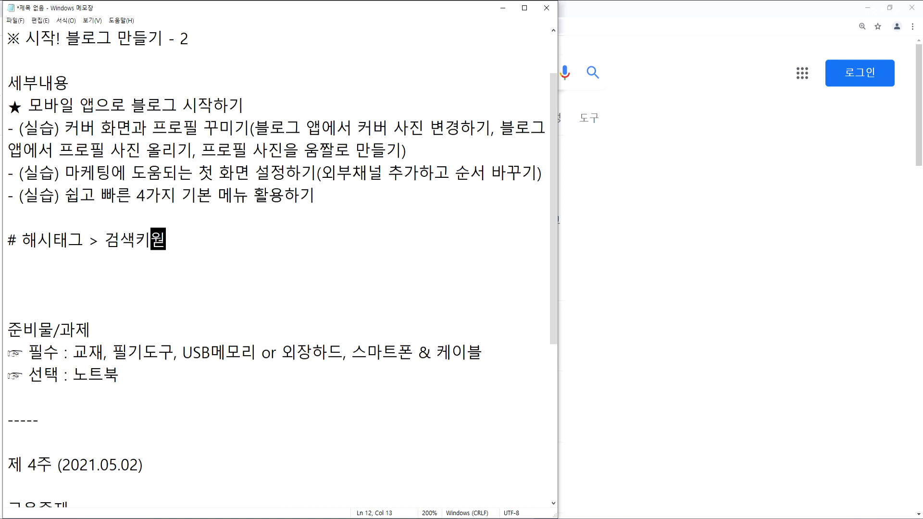
{"action": "key", "text": "Left"}
{"action": "key", "text": "Left"}
{"action": "key", "text": "Left"}
{"action": "key", "text": "End"}
{"action": "key", "text": "Return"}
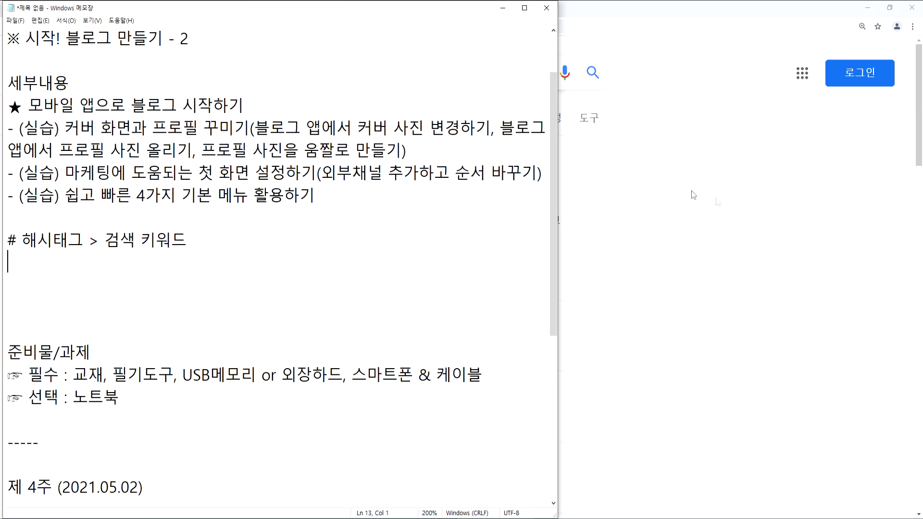
Switch to Chrome and examine the hashtags below the embedded video in the PowerPoint week 3 post.
{"action": "left_click", "coordinate": [739, 206]}
{"action": "left_click", "coordinate": [171, 10]}
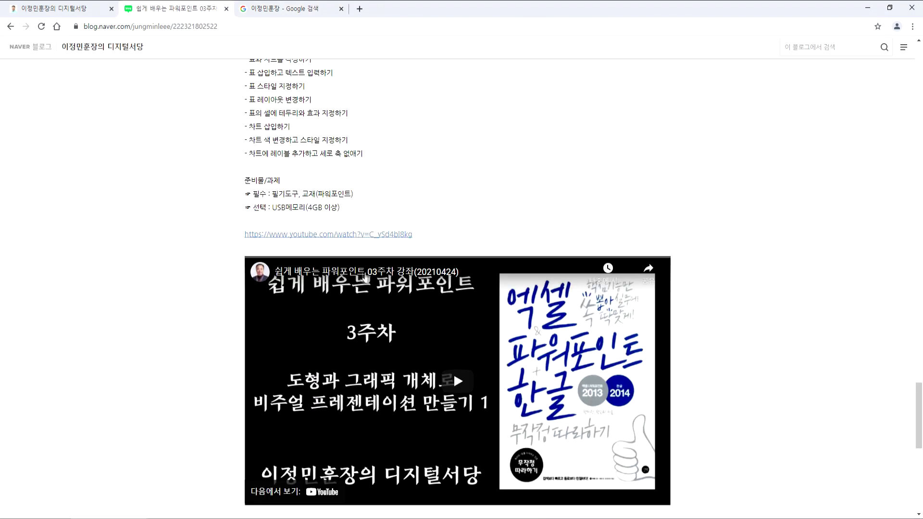
{"action": "scroll", "coordinate": [302, 288], "scroll_direction": "down", "scroll_amount": 8}
{"action": "scroll", "coordinate": [301, 287], "scroll_direction": "up", "scroll_amount": 1}
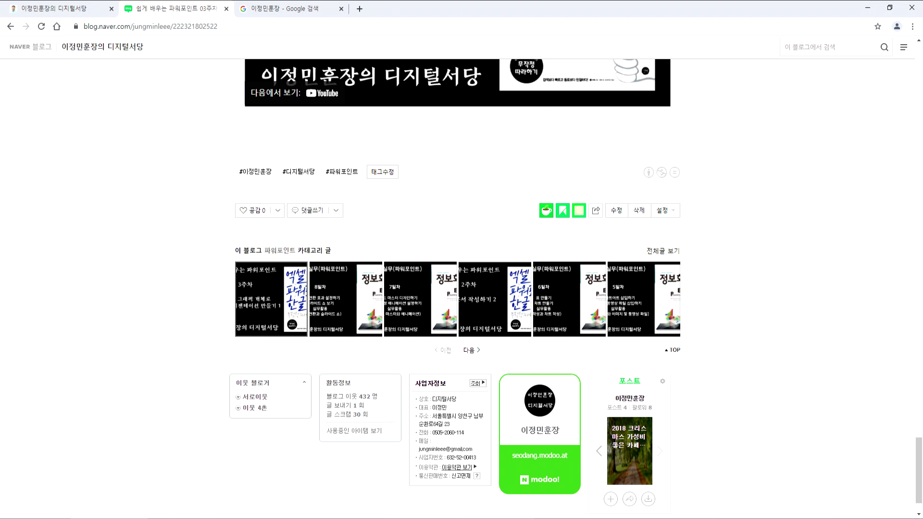
{"action": "mouse_move", "coordinate": [380, 518]}
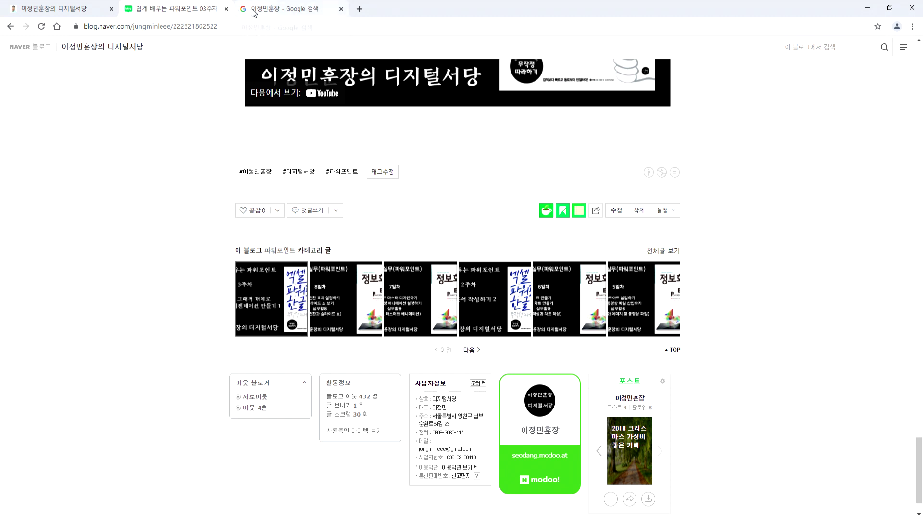
{"action": "scroll", "coordinate": [137, 171], "scroll_direction": "up", "scroll_amount": 4}
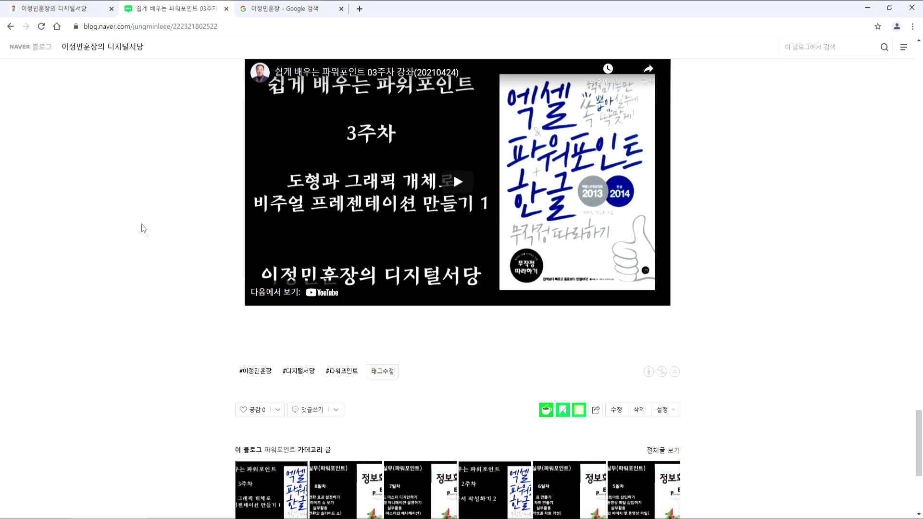
{"action": "scroll", "coordinate": [144, 226], "scroll_direction": "down", "scroll_amount": 3}
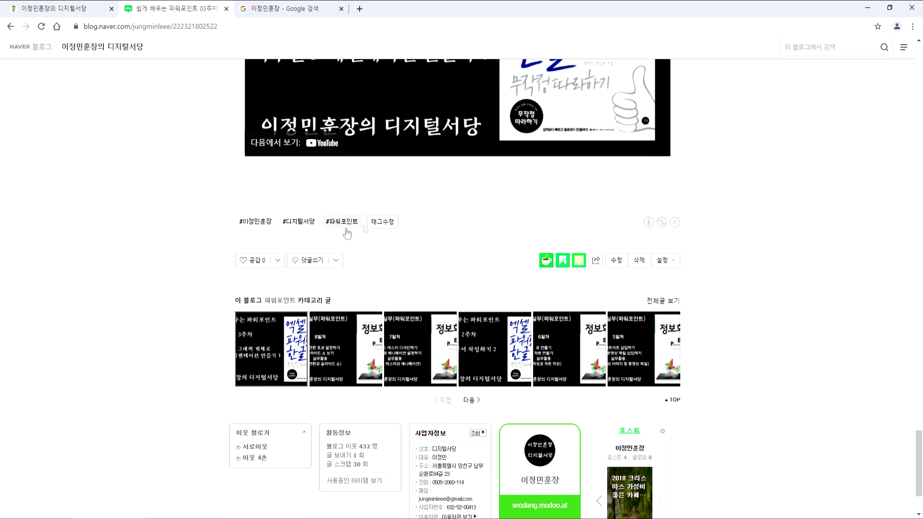
Open the blog's tag page, list the posts tagged PC조립, and look over the results.
{"action": "key", "text": "Home"}
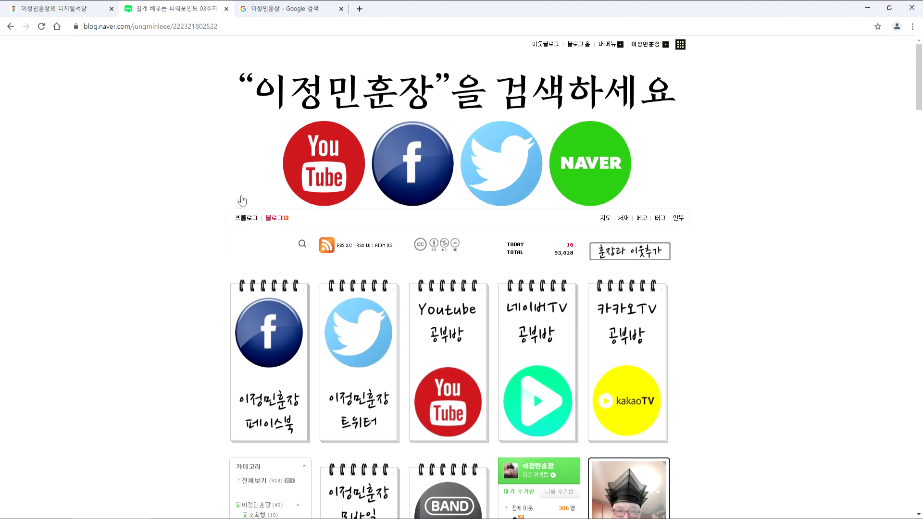
{"action": "left_click", "coordinate": [659, 219]}
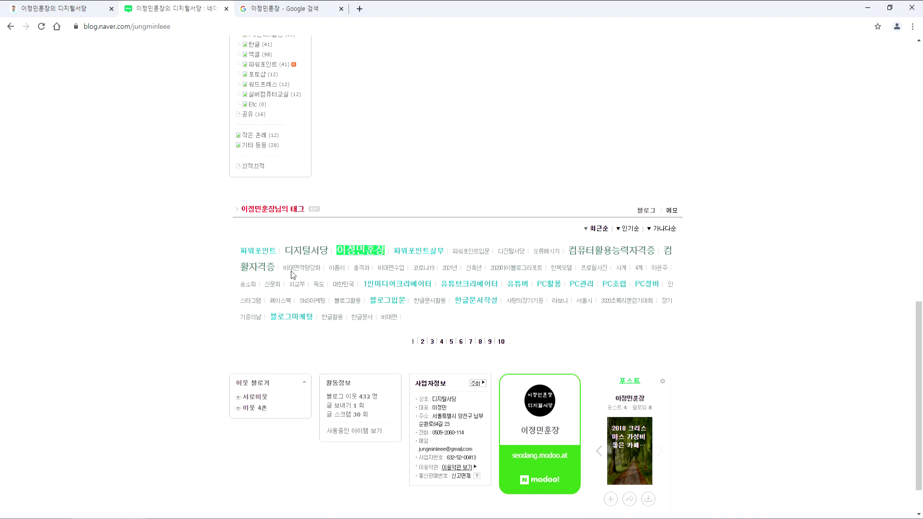
{"action": "left_click", "coordinate": [613, 284]}
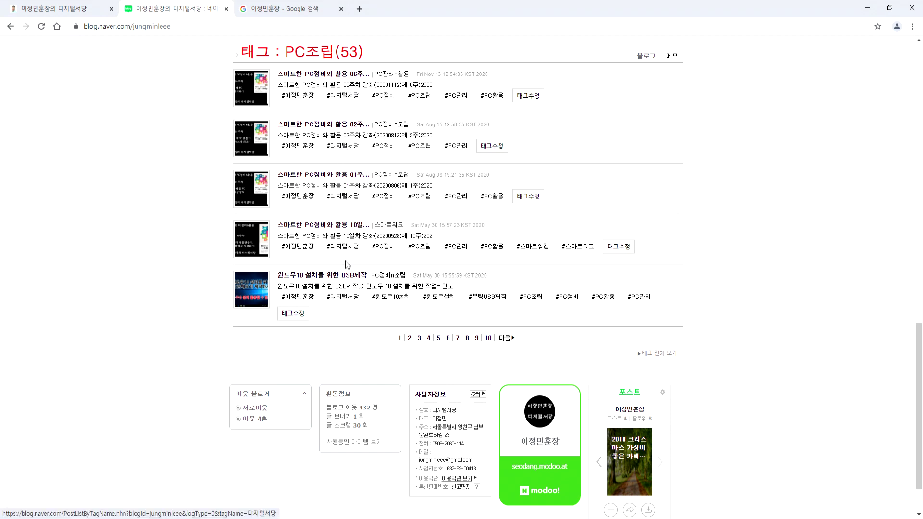
{"action": "scroll", "coordinate": [345, 270], "scroll_direction": "up", "scroll_amount": 10}
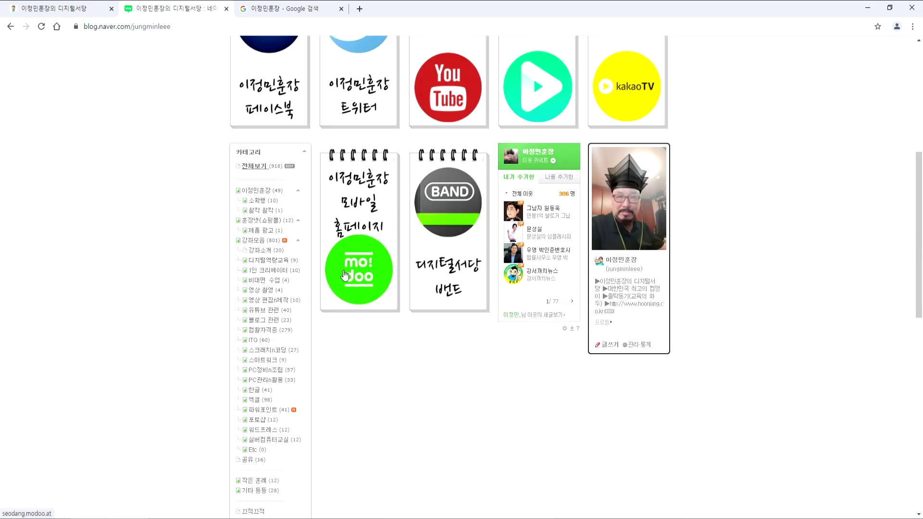
{"action": "scroll", "coordinate": [346, 245], "scroll_direction": "down", "scroll_amount": 5}
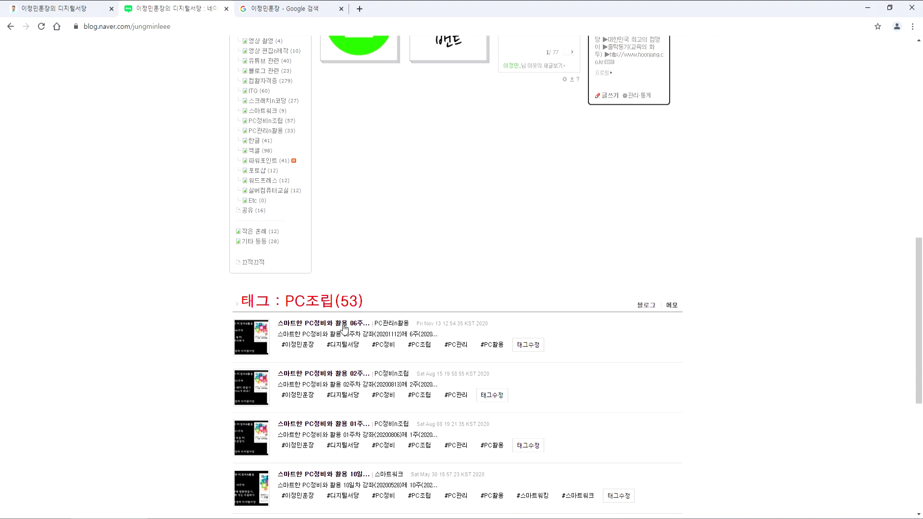
Open the 스마트한 PC정비와 활용 06주차 post from the tag results and examine the hashtags at its end.
{"action": "left_click", "coordinate": [340, 327]}
{"action": "scroll", "coordinate": [438, 307], "scroll_direction": "down", "scroll_amount": 20}
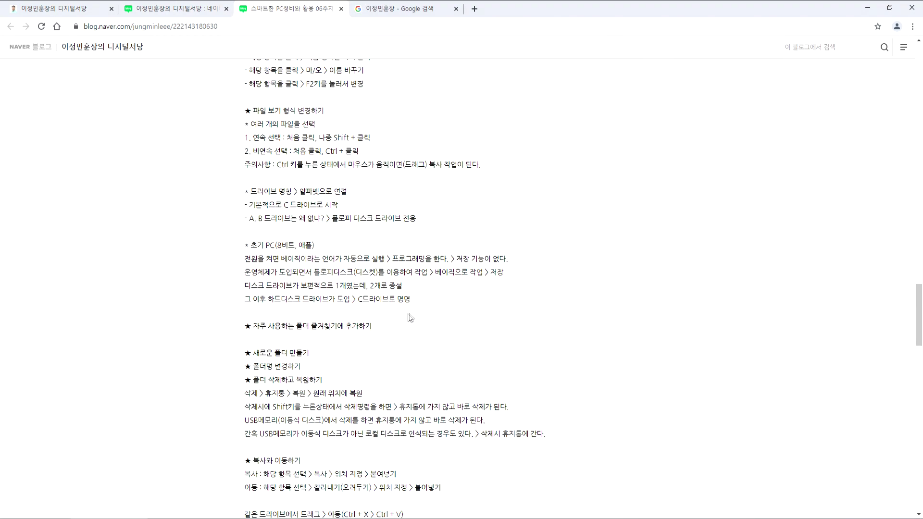
{"action": "scroll", "coordinate": [315, 305], "scroll_direction": "down", "scroll_amount": 6}
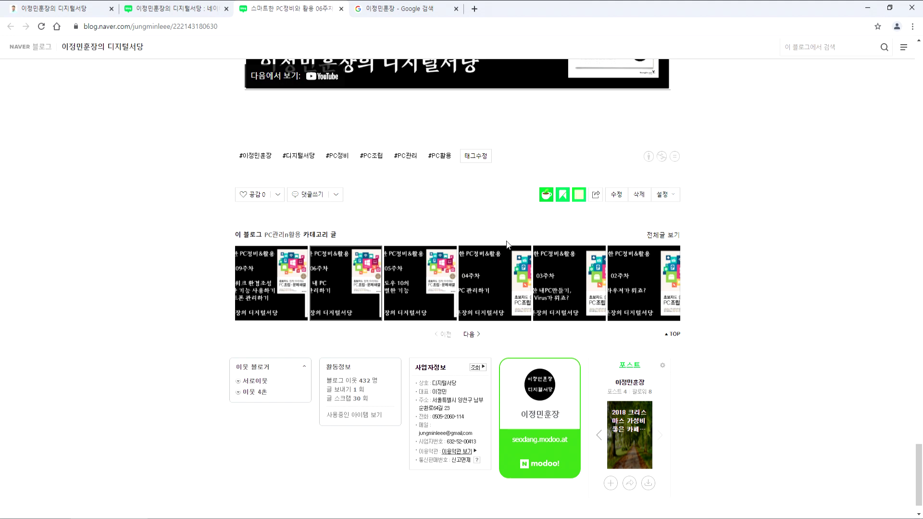
Visit the first blog in the neighbour list and open its newest post, about the Filmora video editing program.
{"action": "key", "text": "Home"}
{"action": "scroll", "coordinate": [647, 201], "scroll_direction": "down", "scroll_amount": 4}
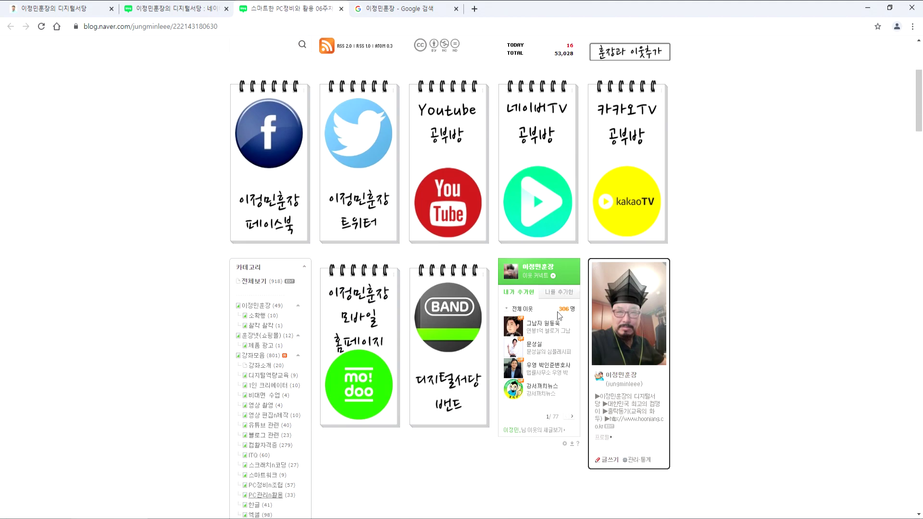
{"action": "left_click", "coordinate": [539, 332]}
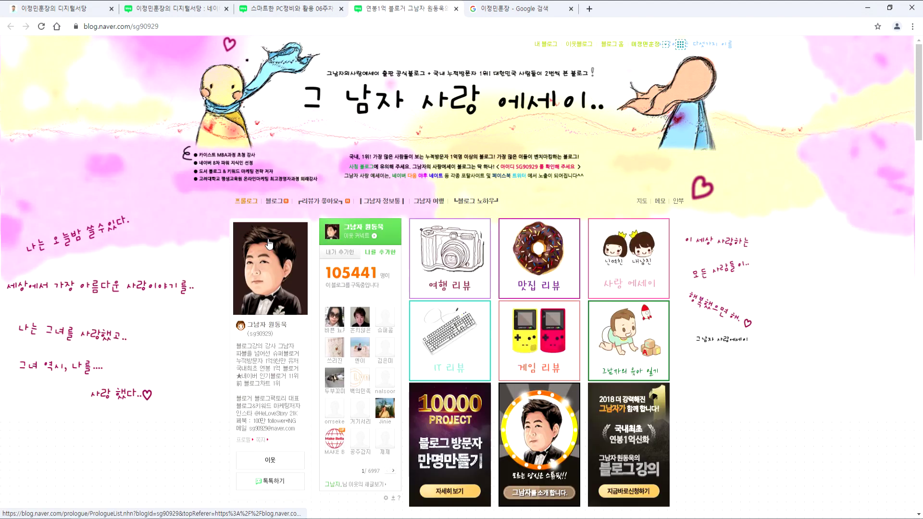
{"action": "scroll", "coordinate": [289, 242], "scroll_direction": "down", "scroll_amount": 15}
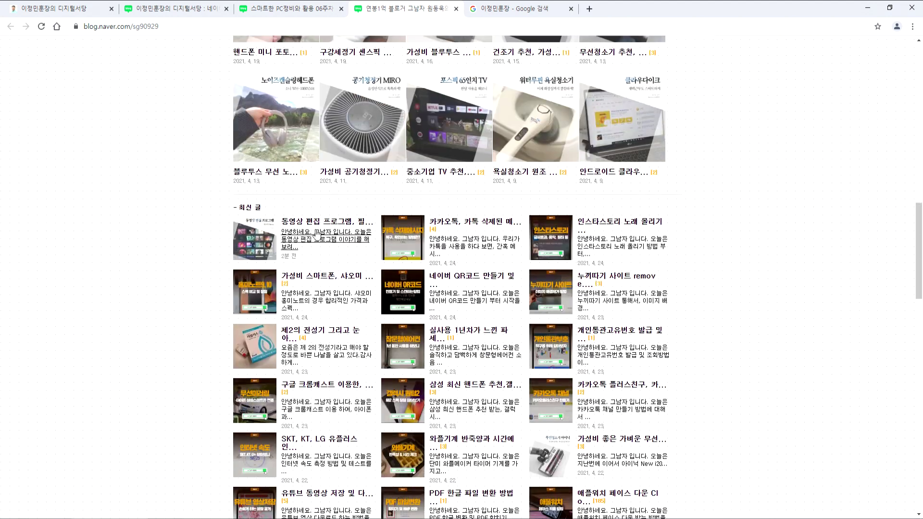
{"action": "left_click", "coordinate": [316, 239]}
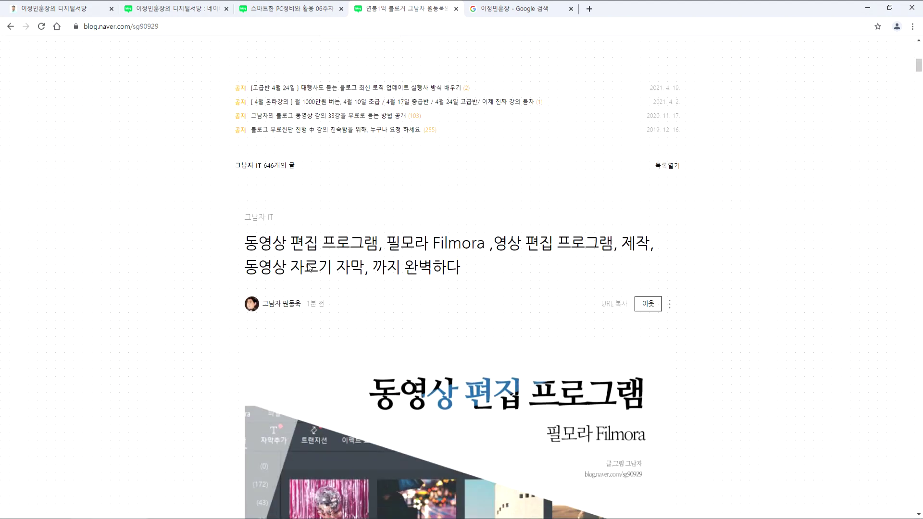
Look through the Filmora post from its introduction to the hashtags at its end.
{"action": "scroll", "coordinate": [308, 263], "scroll_direction": "down", "scroll_amount": 20}
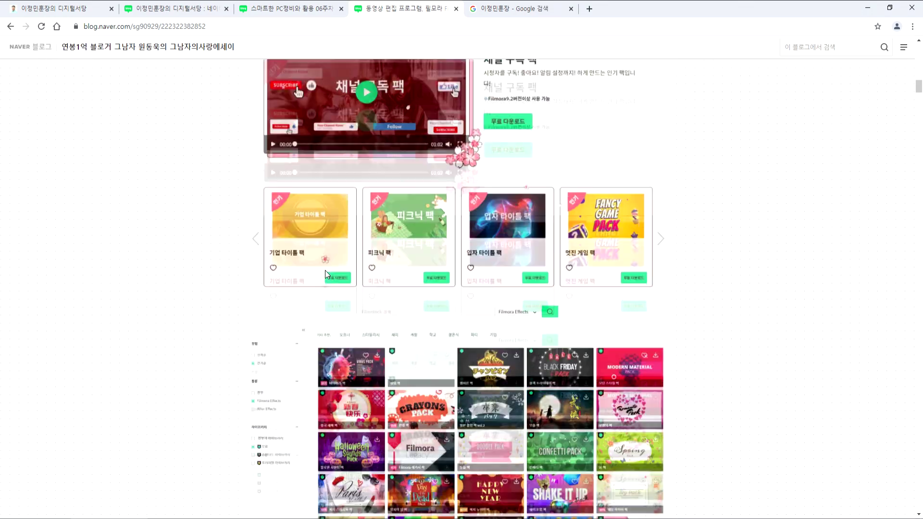
{"action": "scroll", "coordinate": [325, 270], "scroll_direction": "up", "scroll_amount": 1}
{"action": "scroll", "coordinate": [535, 192], "scroll_direction": "up", "scroll_amount": 3}
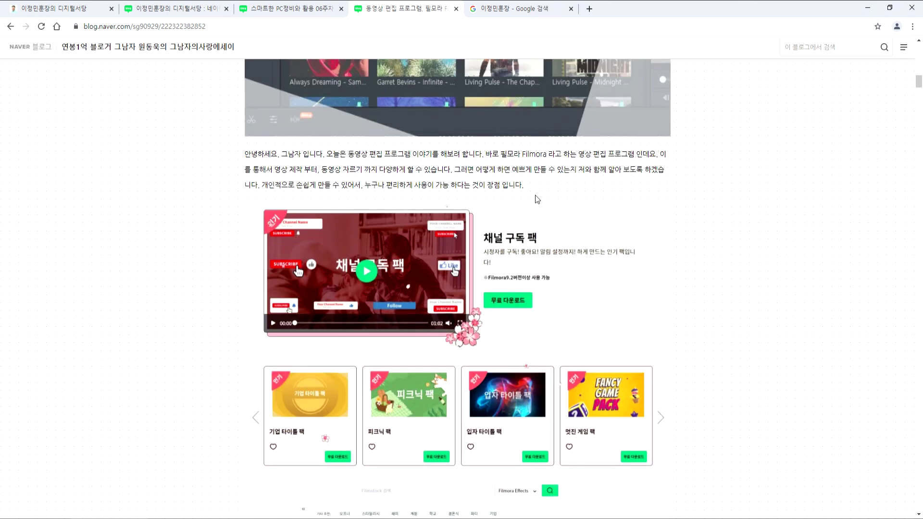
{"action": "scroll", "coordinate": [537, 199], "scroll_direction": "down", "scroll_amount": 20}
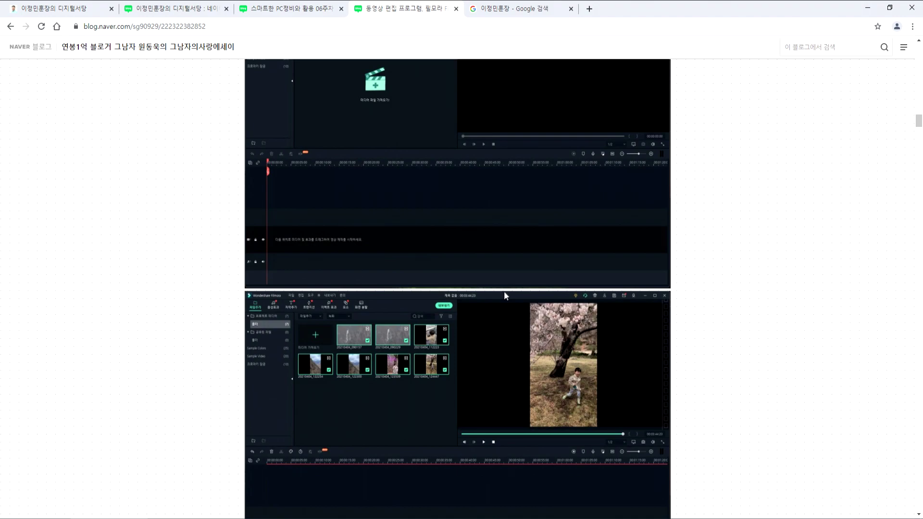
{"action": "scroll", "coordinate": [504, 294], "scroll_direction": "down", "scroll_amount": 6}
{"action": "scroll", "coordinate": [680, 297], "scroll_direction": "down", "scroll_amount": 20}
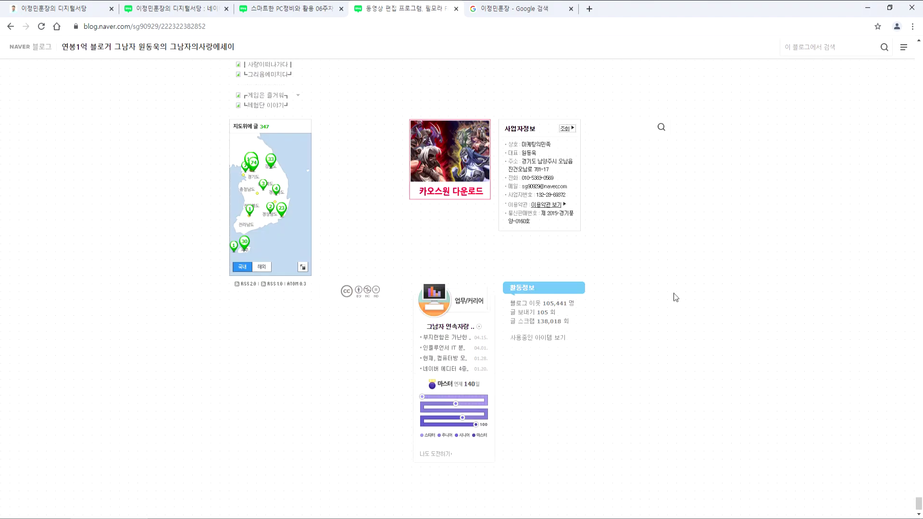
{"action": "scroll", "coordinate": [672, 288], "scroll_direction": "up", "scroll_amount": 8}
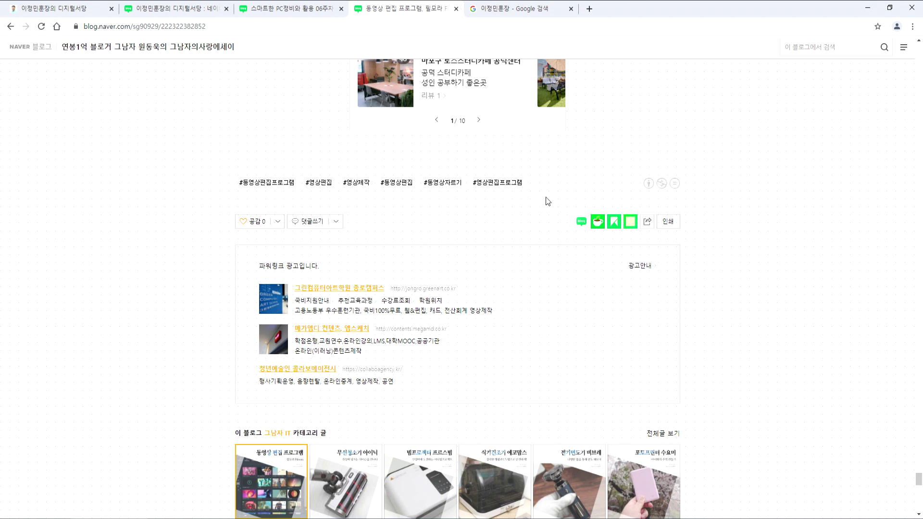
List the neighbour blog's posts tagged 동영상편집 and look over the widgets below the results.
{"action": "left_click", "coordinate": [397, 185]}
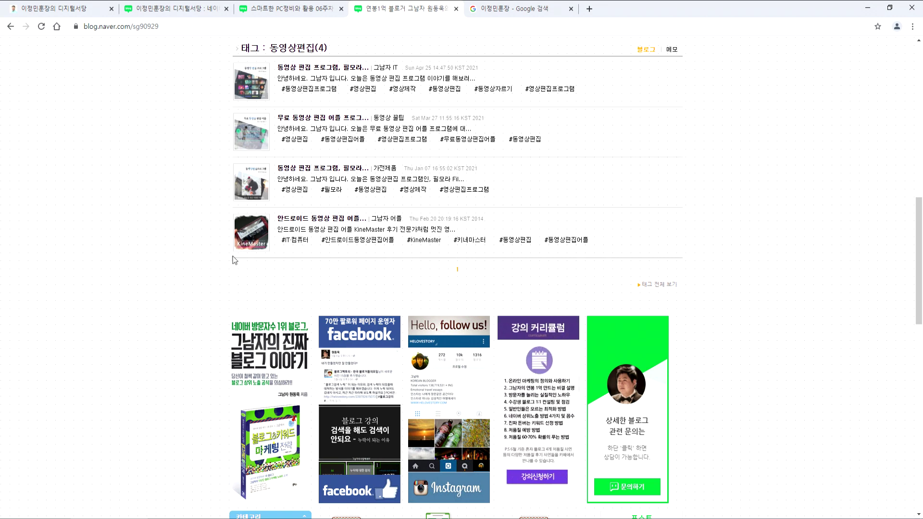
{"action": "scroll", "coordinate": [232, 256], "scroll_direction": "down", "scroll_amount": 4}
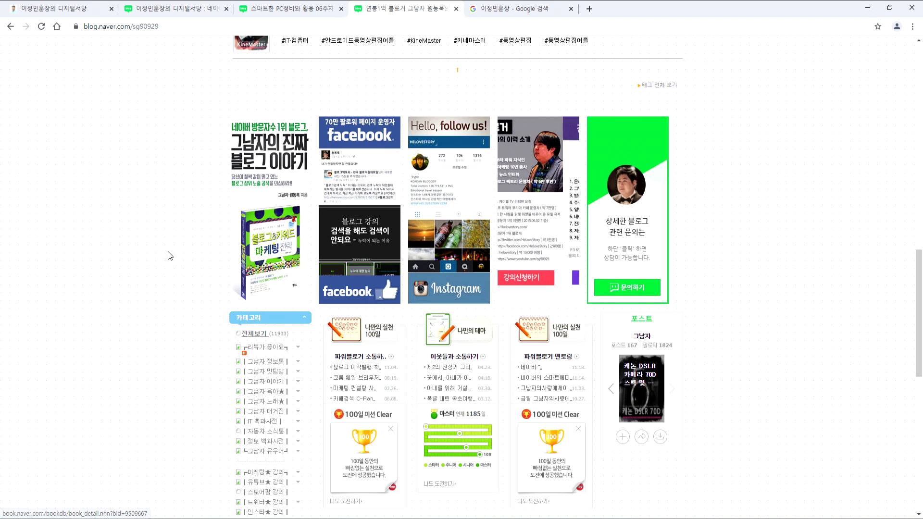
{"action": "scroll", "coordinate": [175, 254], "scroll_direction": "down", "scroll_amount": 6}
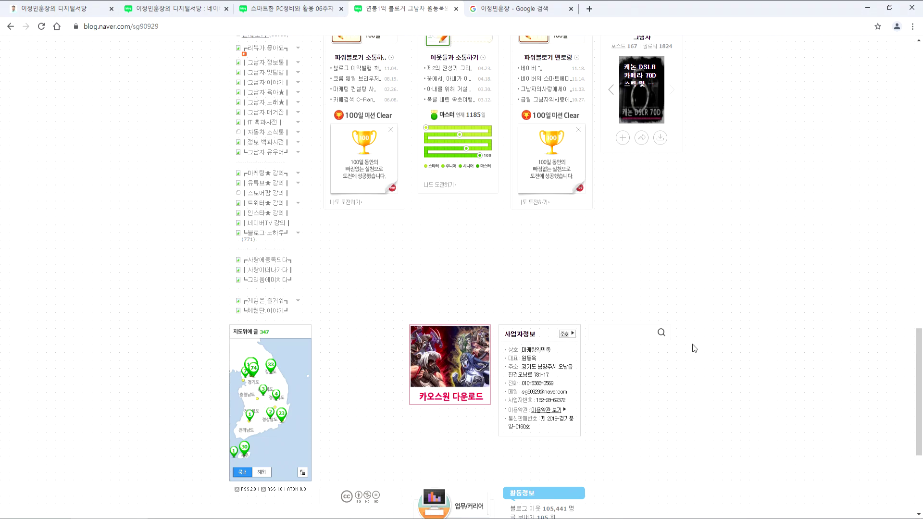
Examine the neighbour blog's header, profile, neighbour list and visitor counters.
{"action": "scroll", "coordinate": [695, 347], "scroll_direction": "up", "scroll_amount": 20}
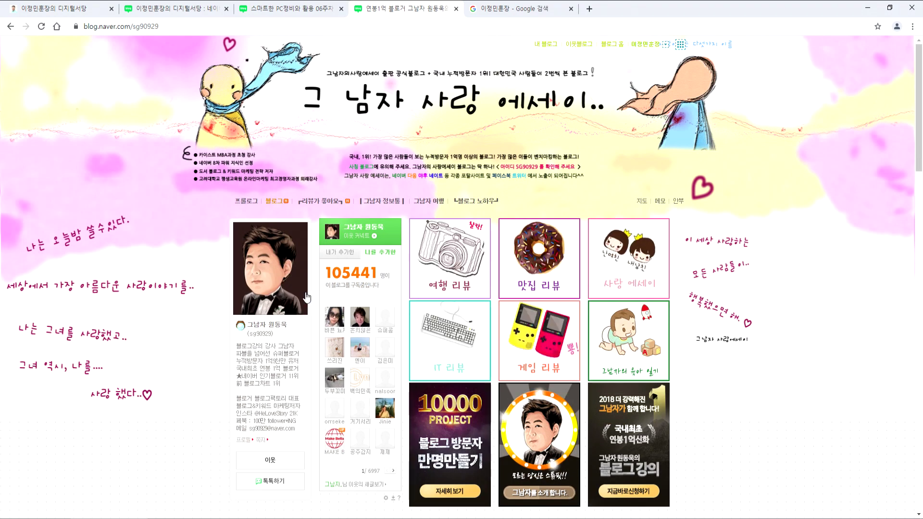
{"action": "scroll", "coordinate": [309, 293], "scroll_direction": "down", "scroll_amount": 3}
{"action": "scroll", "coordinate": [299, 296], "scroll_direction": "up", "scroll_amount": 1}
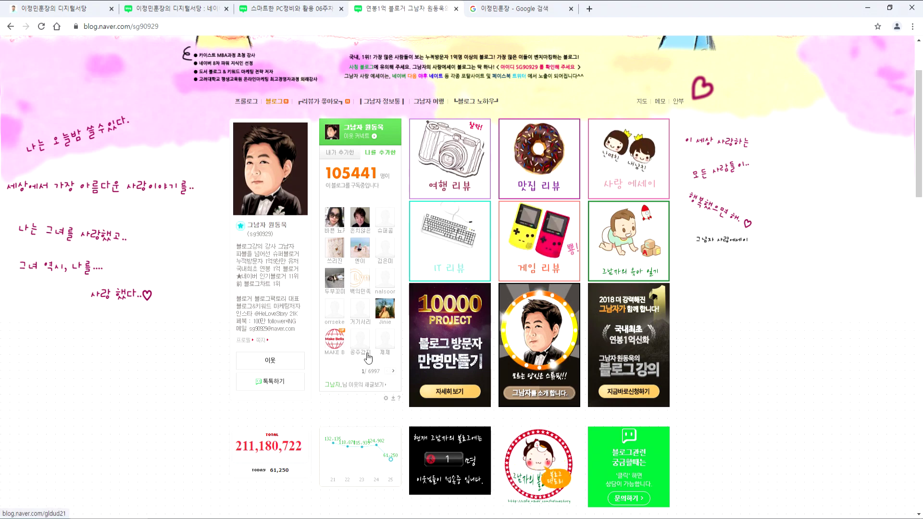
{"action": "scroll", "coordinate": [341, 336], "scroll_direction": "up", "scroll_amount": 2}
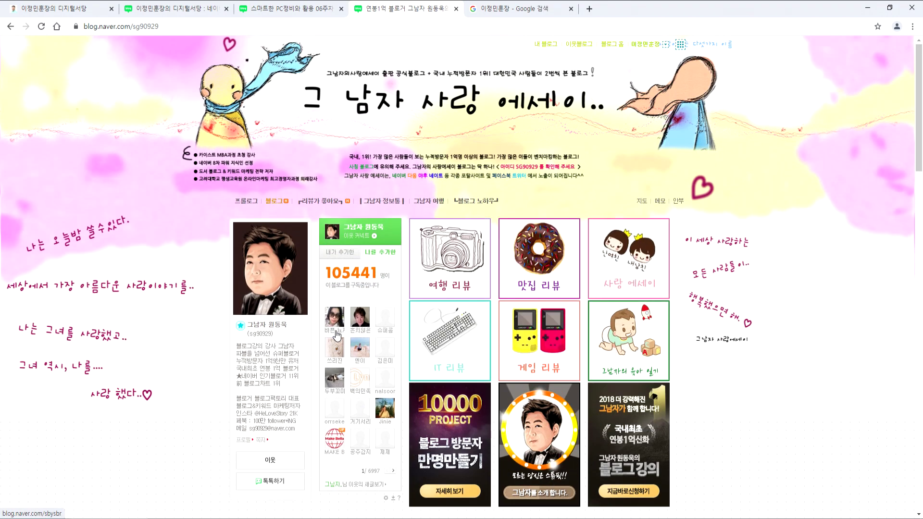
Close the neighbour's blog, the Google results and the PC정비 06주차 post.
{"action": "left_click", "coordinate": [456, 8]}
{"action": "left_click", "coordinate": [457, 9]}
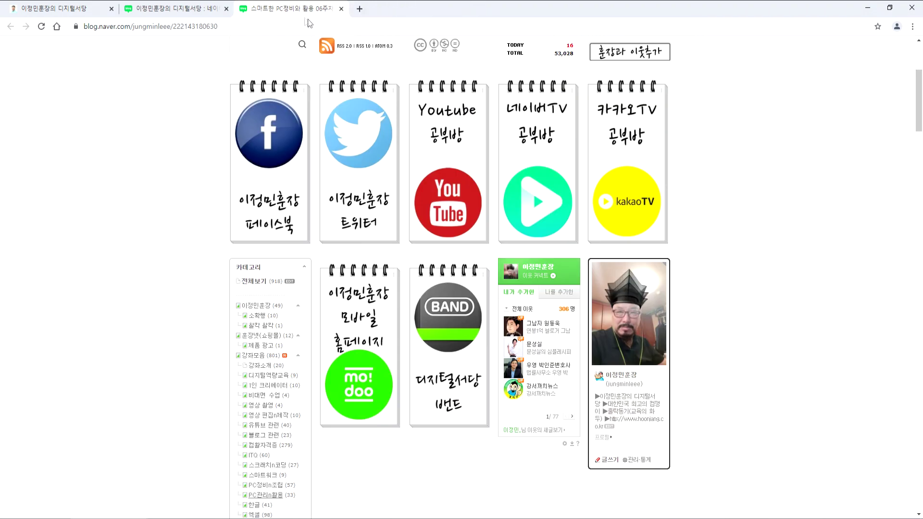
{"action": "left_click", "coordinate": [342, 9]}
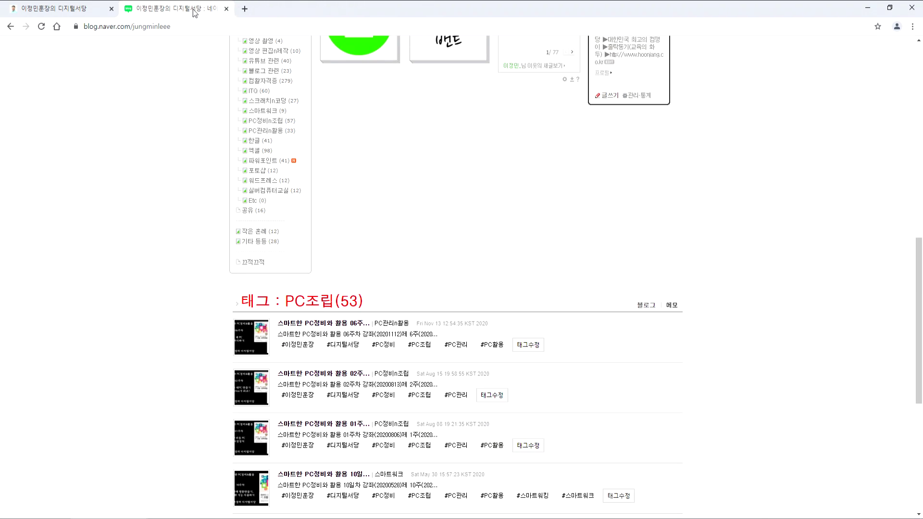
Open the blog's management page from the profile area.
{"action": "scroll", "coordinate": [383, 236], "scroll_direction": "up", "scroll_amount": 3}
{"action": "scroll", "coordinate": [380, 233], "scroll_direction": "up", "scroll_amount": 3}
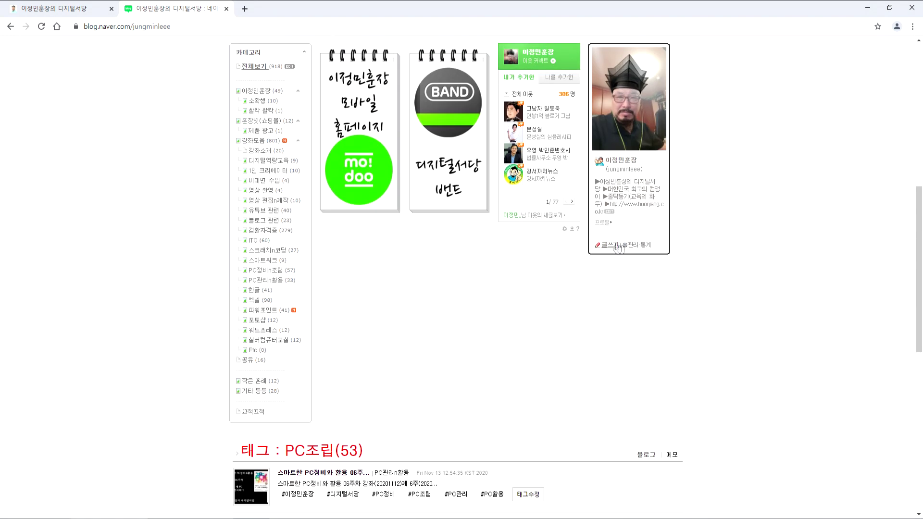
{"action": "left_click", "coordinate": [632, 246]}
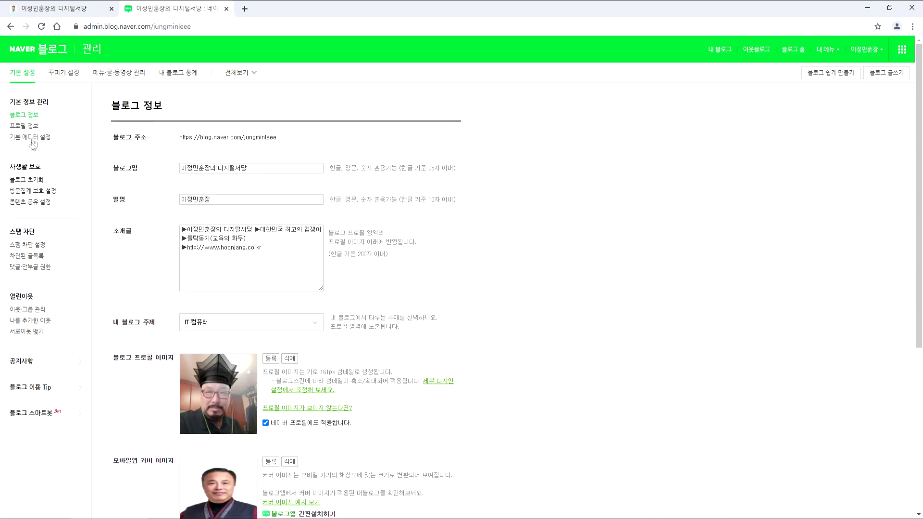
Open the tag management page of the blog through the top menu settings.
{"action": "left_click", "coordinate": [119, 72]}
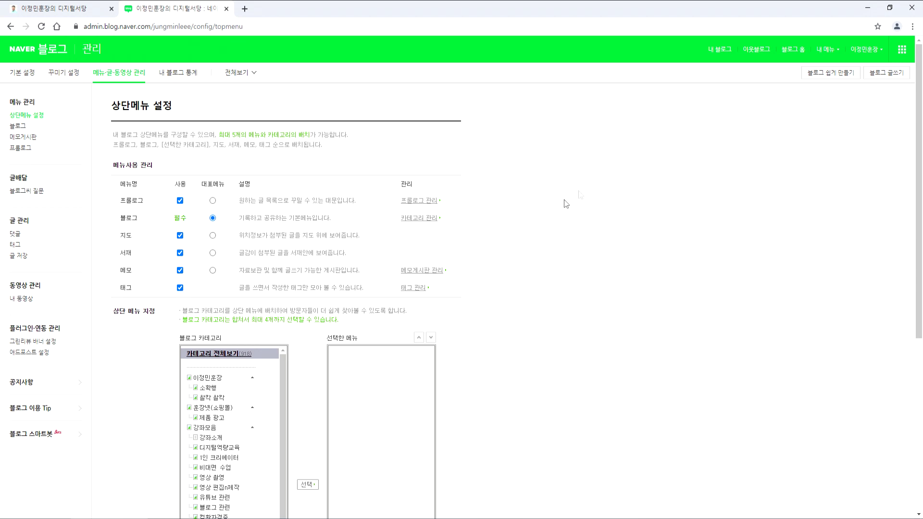
{"action": "left_click", "coordinate": [413, 288]}
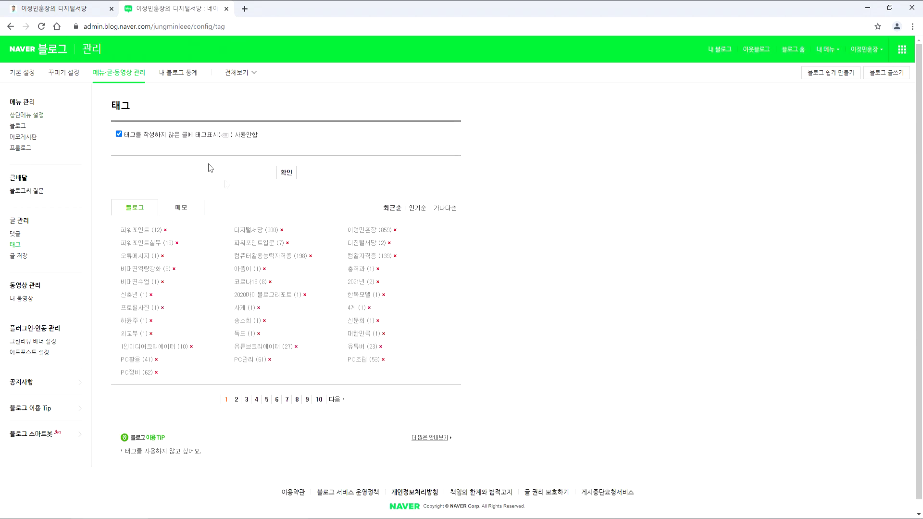
{"action": "scroll", "coordinate": [167, 234], "scroll_direction": "down", "scroll_amount": 1}
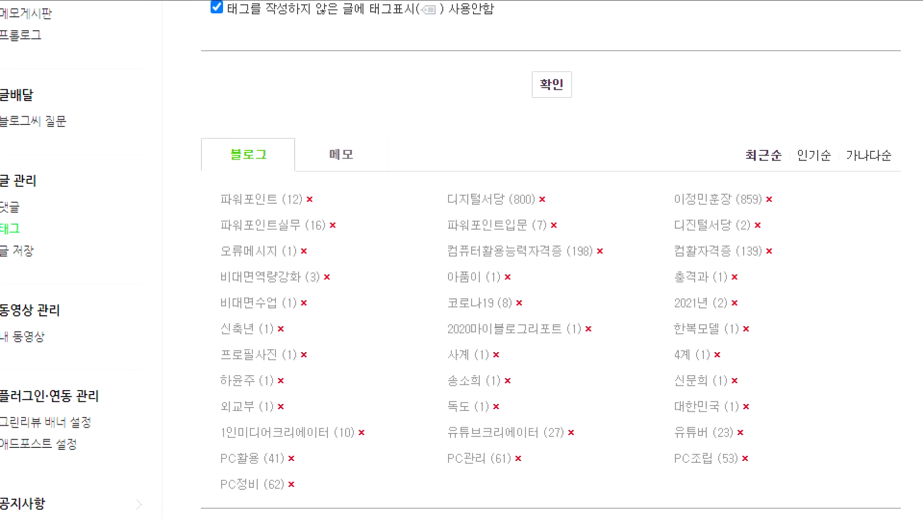
Mark the heavily used 디지털서당 tag, the blog nickname tag beside it and the misspelled 디진털서당 tag.
{"action": "mouse_move", "coordinate": [452, 168]}
{"action": "left_mouse_down"}
{"action": "mouse_move", "coordinate": [574, 157]}
{"action": "mouse_move", "coordinate": [447, 147]}
{"action": "left_mouse_up"}
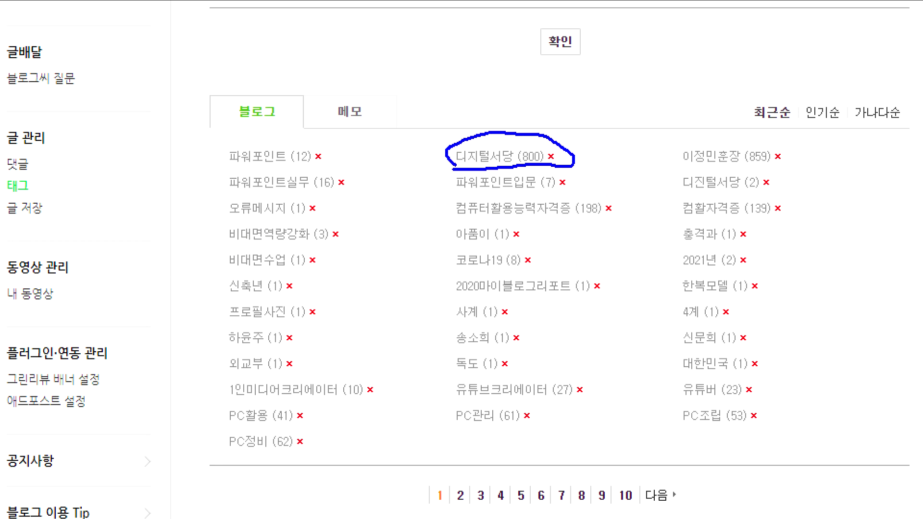
{"action": "mouse_move", "coordinate": [693, 171]}
{"action": "left_mouse_down"}
{"action": "mouse_move", "coordinate": [795, 149]}
{"action": "mouse_move", "coordinate": [688, 142]}
{"action": "left_mouse_up"}
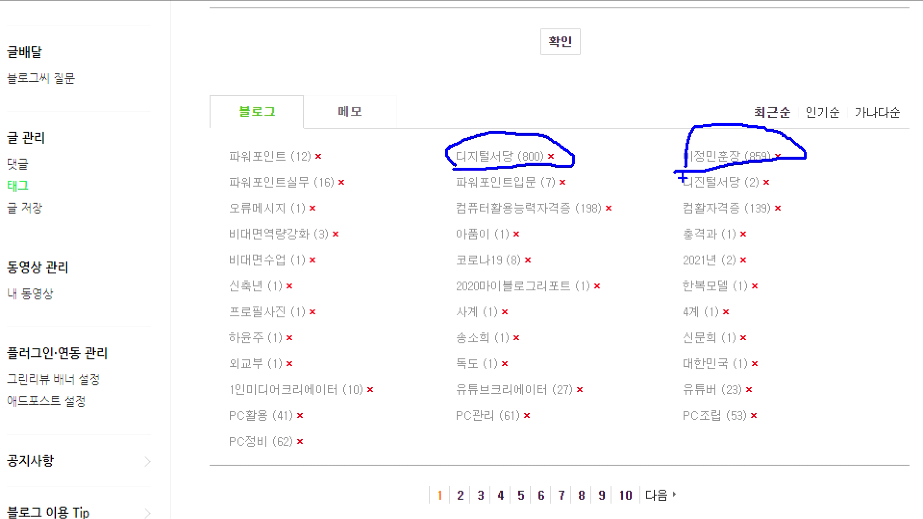
{"action": "left_click_drag", "start_coordinate": [702, 197], "coordinate": [758, 196]}
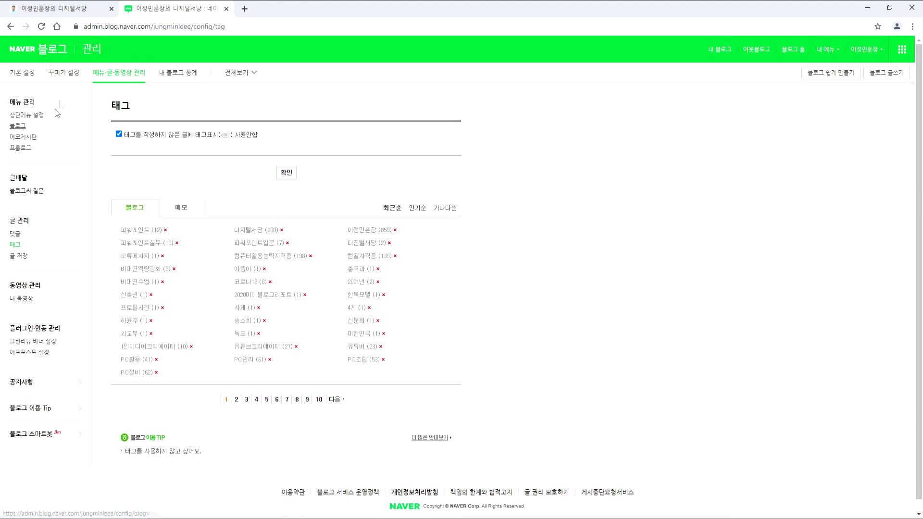
Return to the top menu settings, turn off the 프롤로그 menu and preview the blog's menu bar.
{"action": "left_click", "coordinate": [106, 76]}
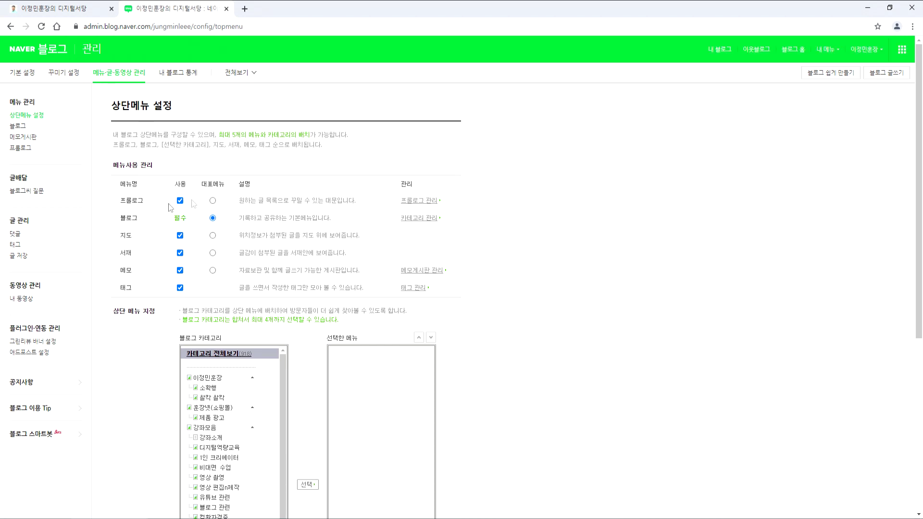
{"action": "left_click", "coordinate": [417, 201]}
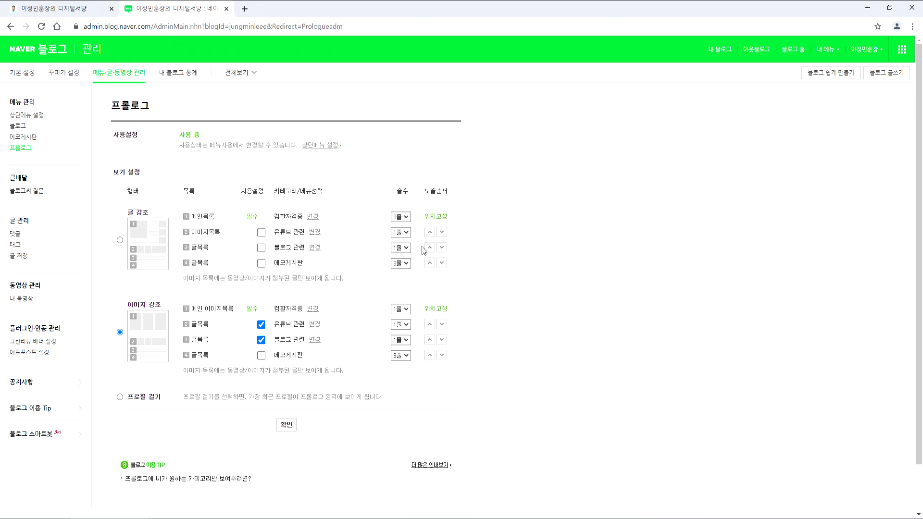
{"action": "key", "text": "alt+Left"}
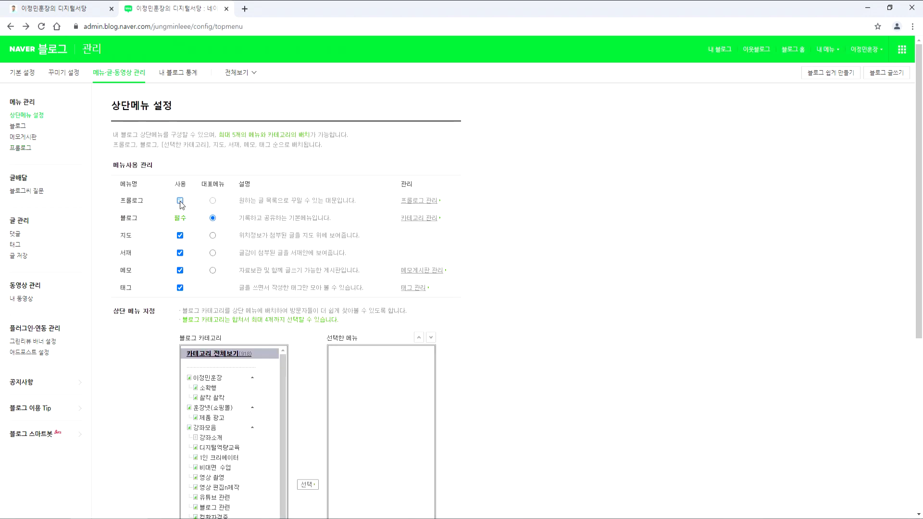
{"action": "scroll", "coordinate": [553, 255], "scroll_direction": "down", "scroll_amount": 6}
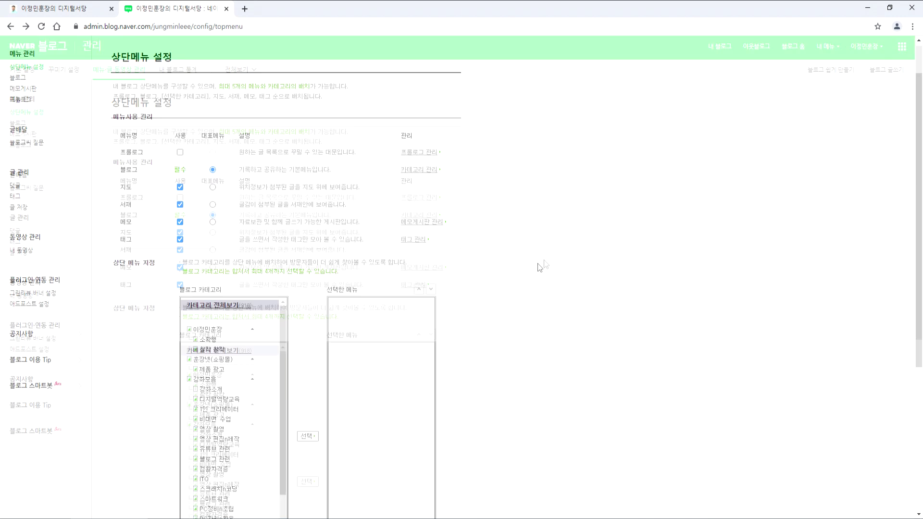
{"action": "left_click", "coordinate": [358, 369]}
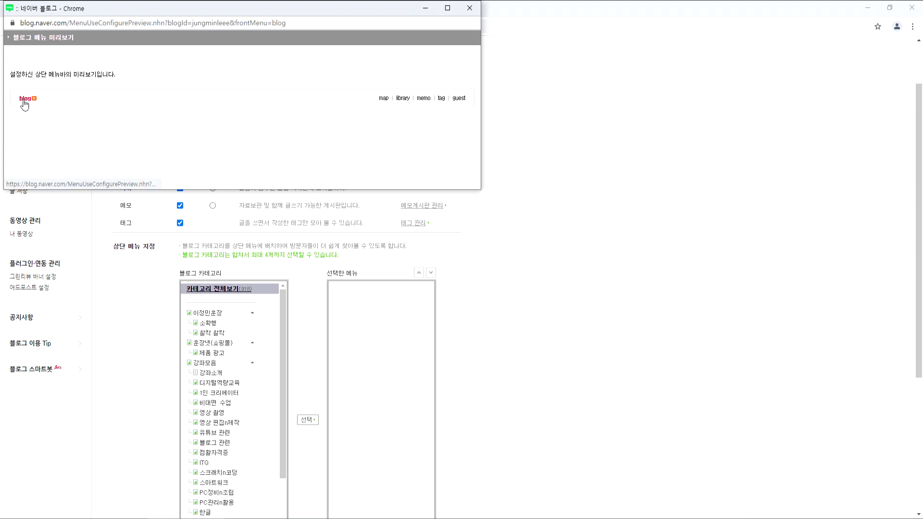
{"action": "left_click", "coordinate": [470, 7]}
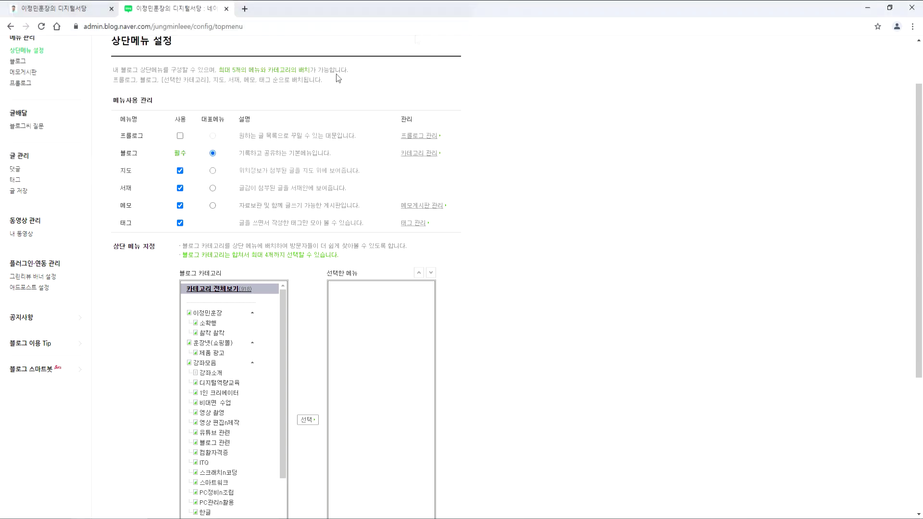
Turn the 프롤로그 menu back on and preview the blog's menu bar with it.
{"action": "left_click", "coordinate": [181, 136]}
{"action": "scroll", "coordinate": [323, 337], "scroll_direction": "down", "scroll_amount": 6}
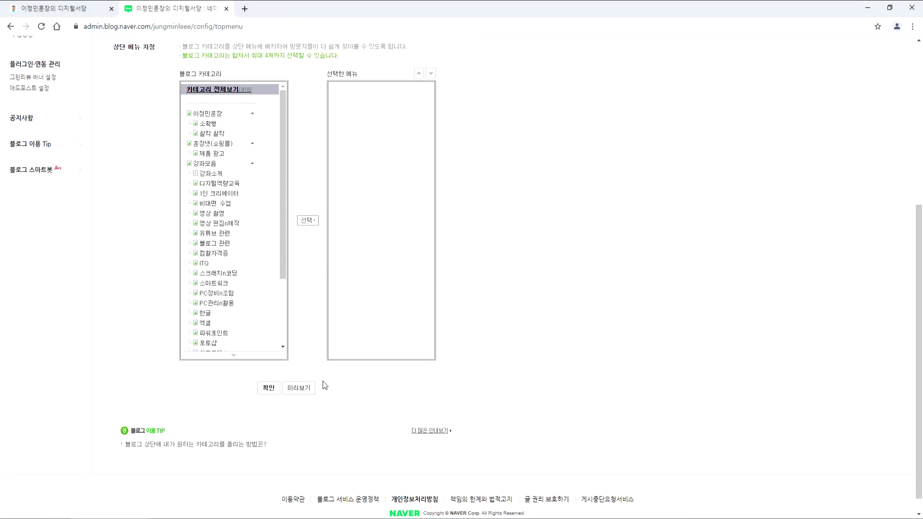
{"action": "left_click", "coordinate": [302, 393]}
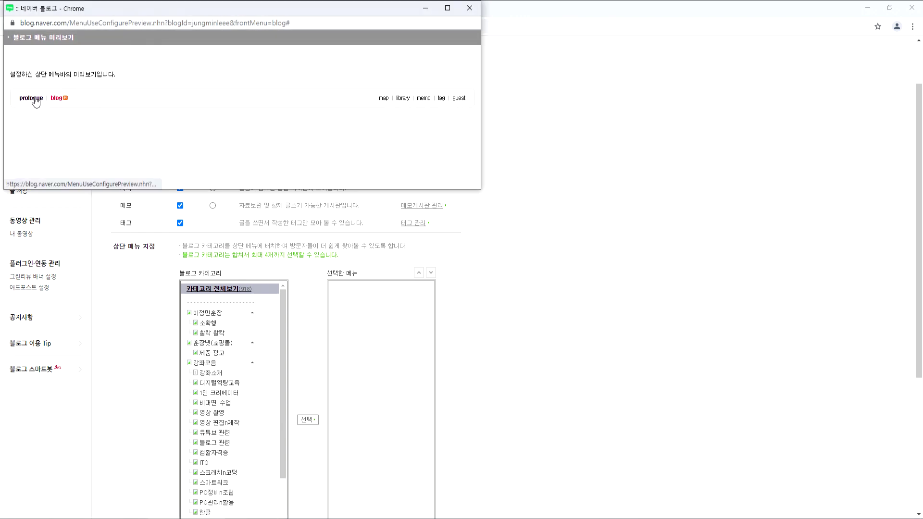
{"action": "left_click", "coordinate": [470, 8]}
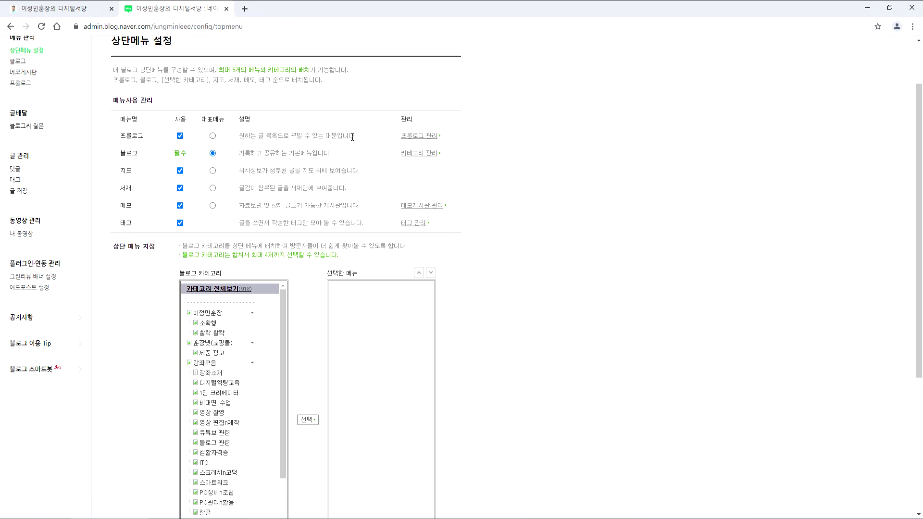
Open the prologue management page and check where its top menu settings link leads.
{"action": "left_click", "coordinate": [425, 136]}
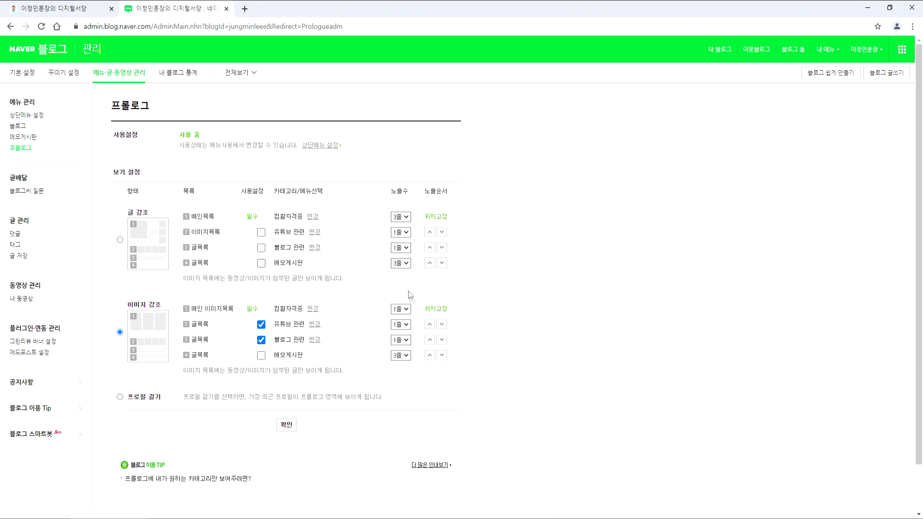
{"action": "left_click", "coordinate": [316, 146]}
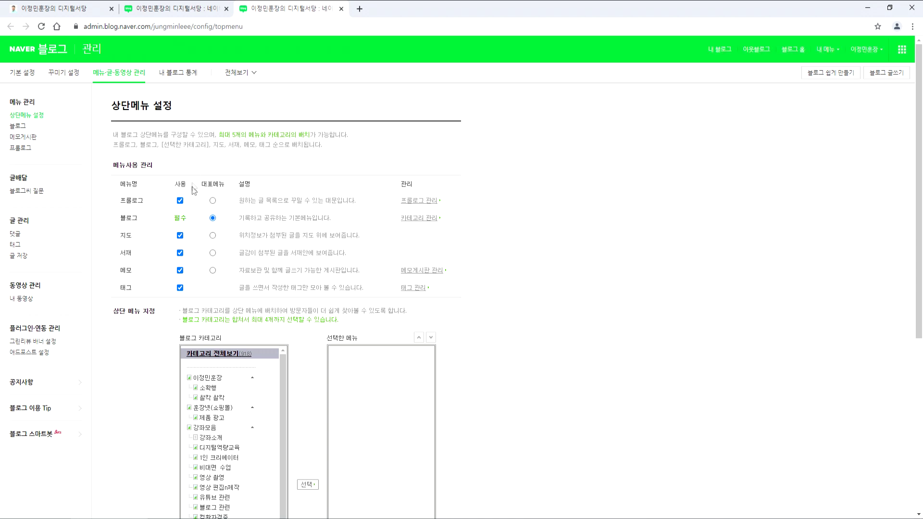
{"action": "left_click", "coordinate": [341, 9]}
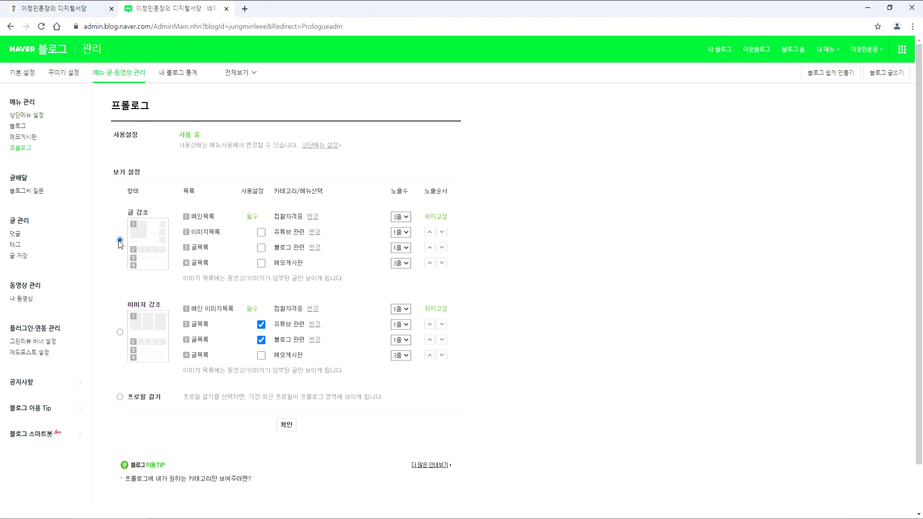
Select the 이미지 강조 prologue layout and keep its second and third lists enabled.
{"action": "left_click", "coordinate": [120, 333]}
{"action": "scroll", "coordinate": [495, 312], "scroll_direction": "down", "scroll_amount": 1}
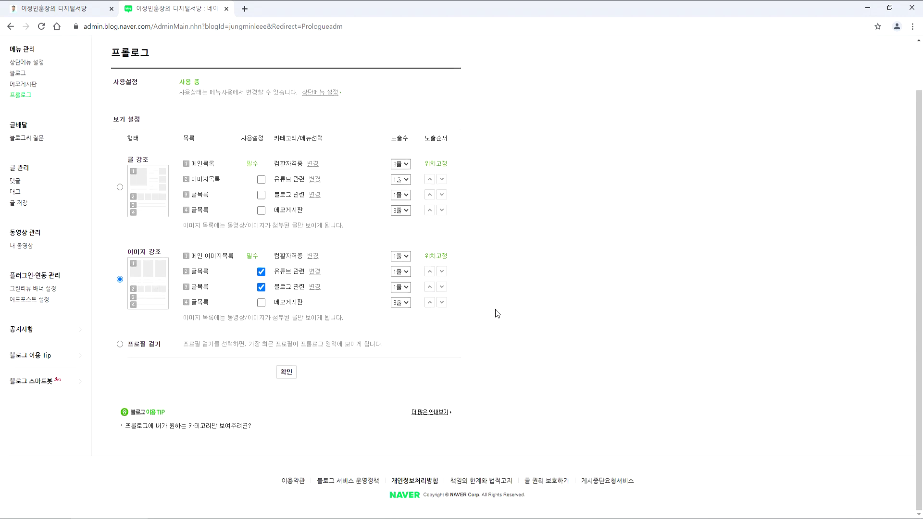
{"action": "left_click", "coordinate": [261, 272]}
{"action": "left_click", "coordinate": [262, 286]}
{"action": "left_click", "coordinate": [263, 274]}
Set the category of the second list in the 이미지 강조 layout to 컴활자격증.
{"action": "left_click", "coordinate": [314, 274]}
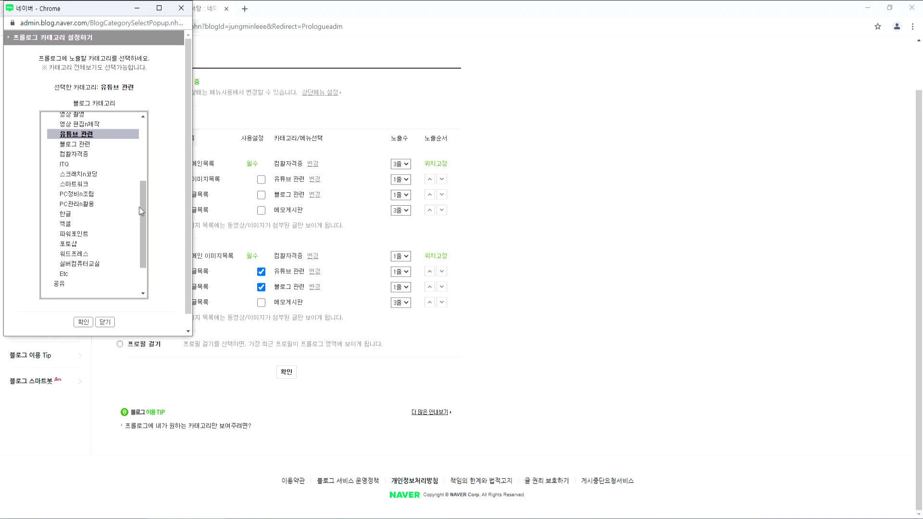
{"action": "left_click_drag", "start_coordinate": [147, 212], "coordinate": [144, 179]}
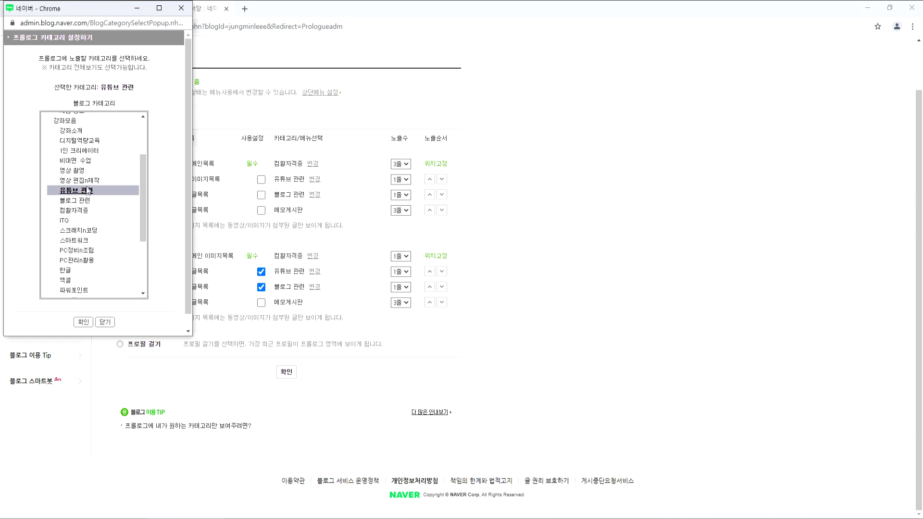
{"action": "left_click", "coordinate": [84, 212]}
{"action": "left_click", "coordinate": [84, 322]}
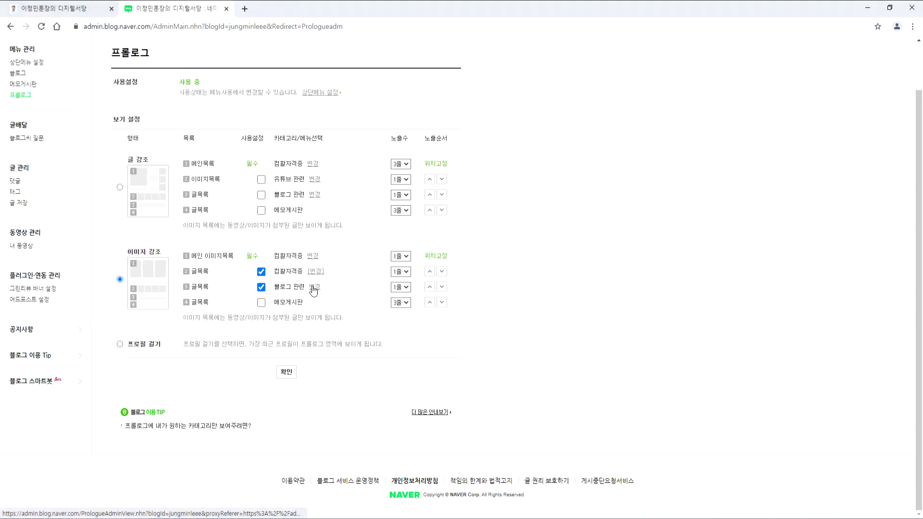
Set the category of the third list in the 이미지 강조 layout to 유튜브 관련, leaving 메모게시판 disabled.
{"action": "left_click", "coordinate": [314, 288]}
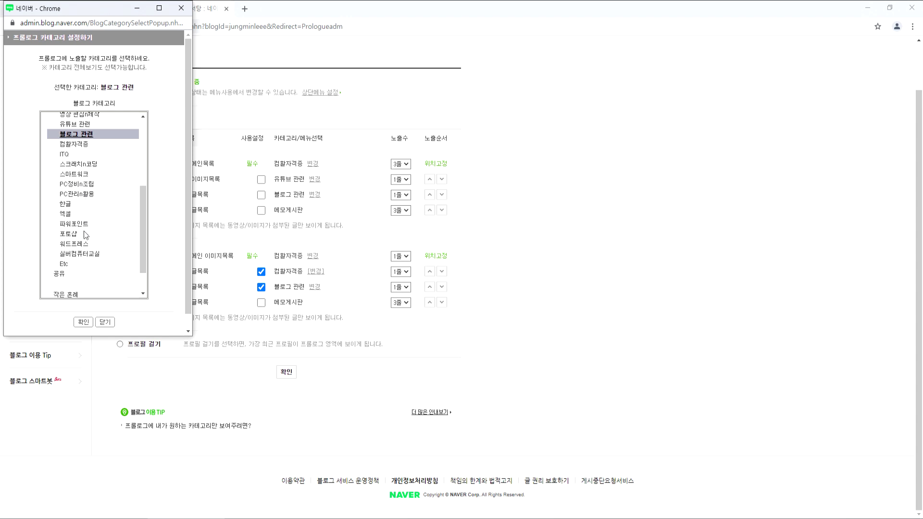
{"action": "left_click_drag", "start_coordinate": [141, 224], "coordinate": [145, 194]}
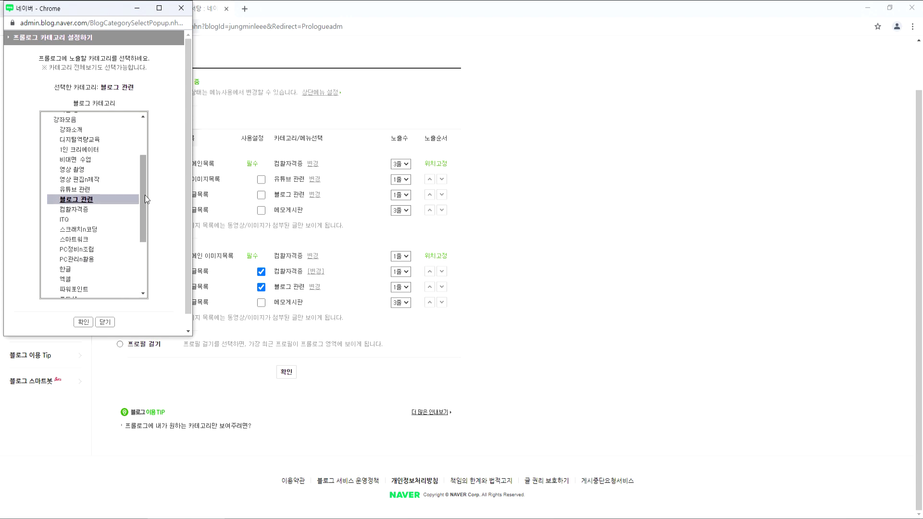
{"action": "left_click", "coordinate": [84, 190]}
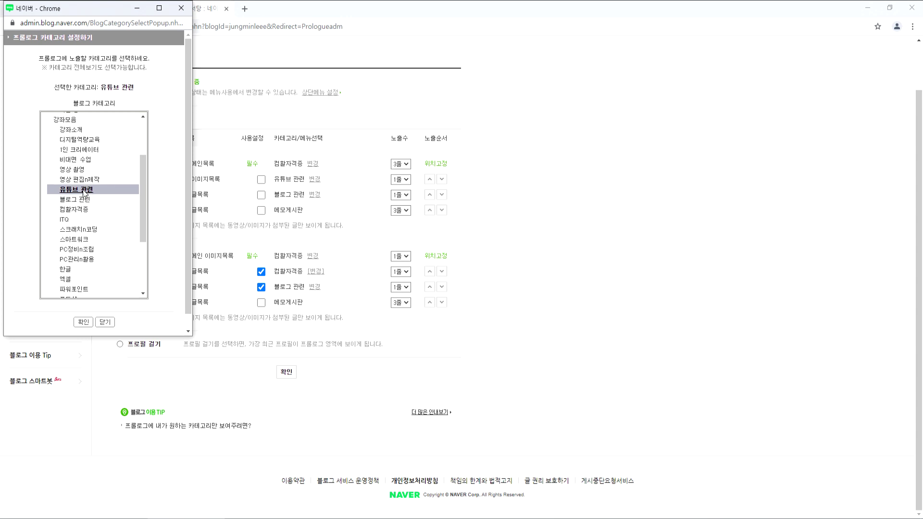
{"action": "left_click", "coordinate": [83, 322]}
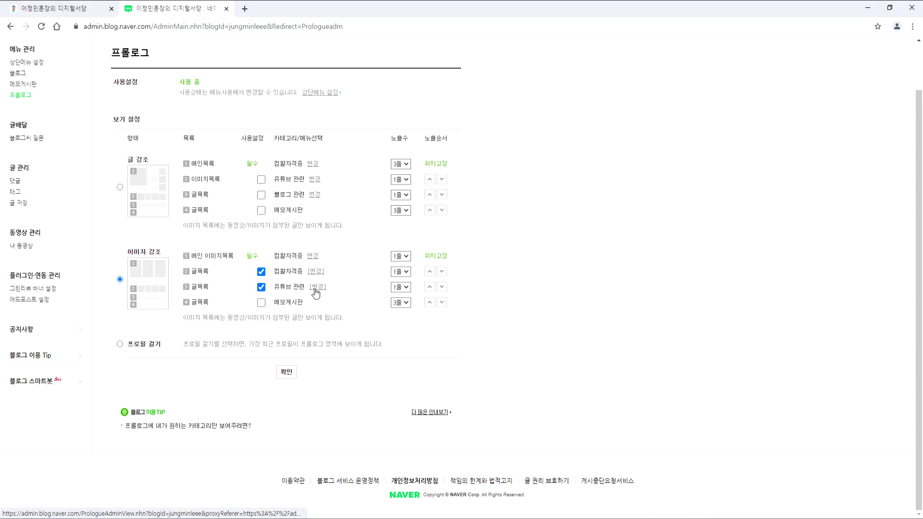
{"action": "left_click", "coordinate": [263, 304]}
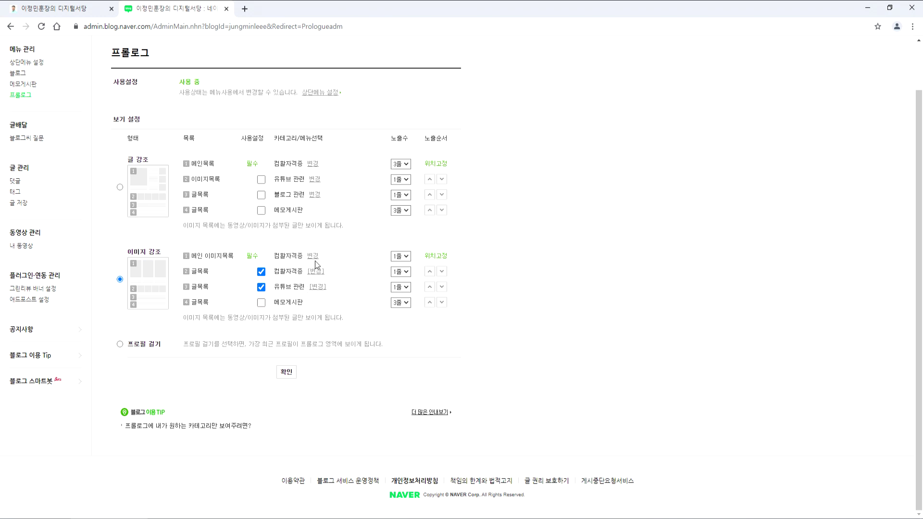
Set the number of displayed rows to 5줄 for the 컴활자격증 list and 3줄 for the 유튜브 관련 list.
{"action": "left_click", "coordinate": [400, 272]}
{"action": "left_click", "coordinate": [398, 313]}
{"action": "left_click", "coordinate": [403, 287]}
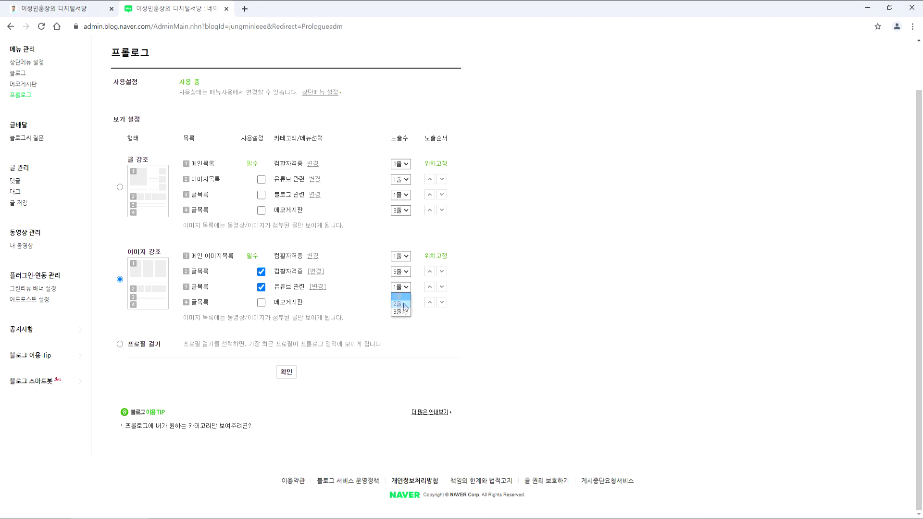
{"action": "left_click", "coordinate": [400, 313]}
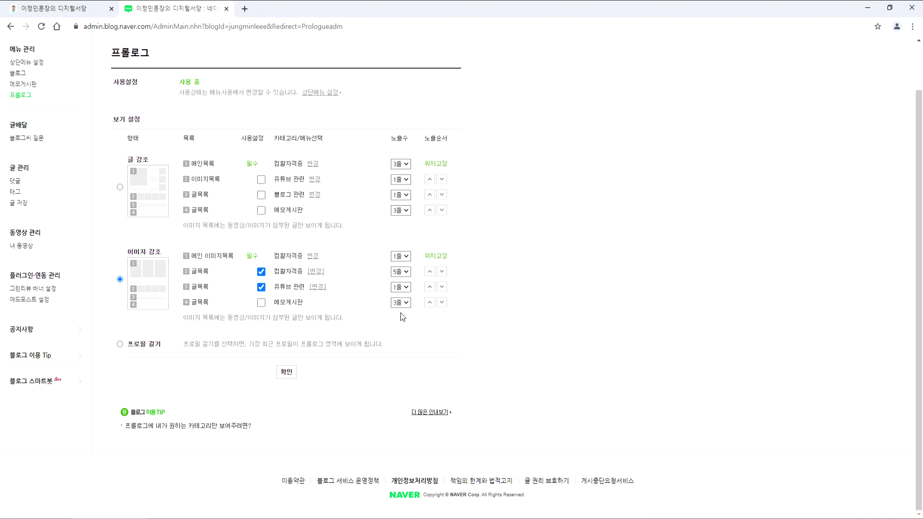
{"action": "left_click", "coordinate": [406, 272]}
{"action": "left_click", "coordinate": [491, 319]}
{"action": "left_click", "coordinate": [407, 288]}
Try the 유튜브 관련 list above 컴활자격증, restore the original order and save the prologue settings.
{"action": "left_click", "coordinate": [429, 287]}
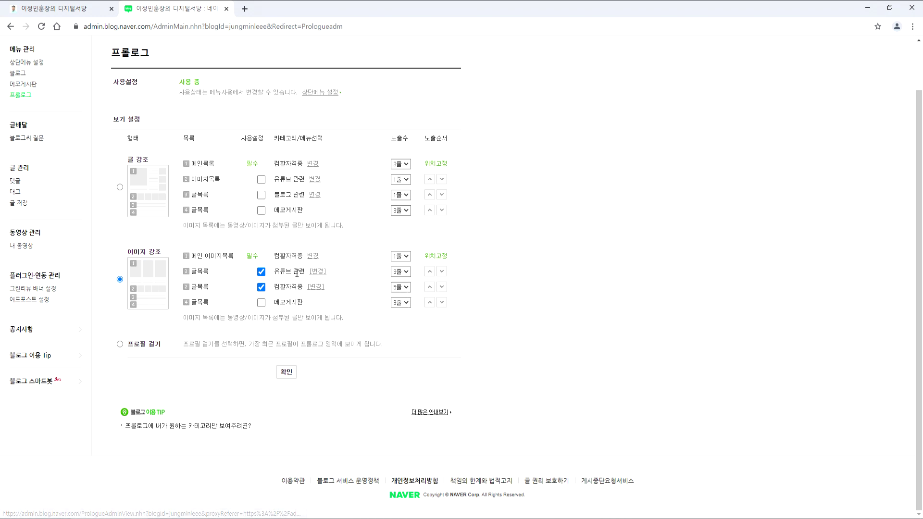
{"action": "left_click", "coordinate": [441, 272]}
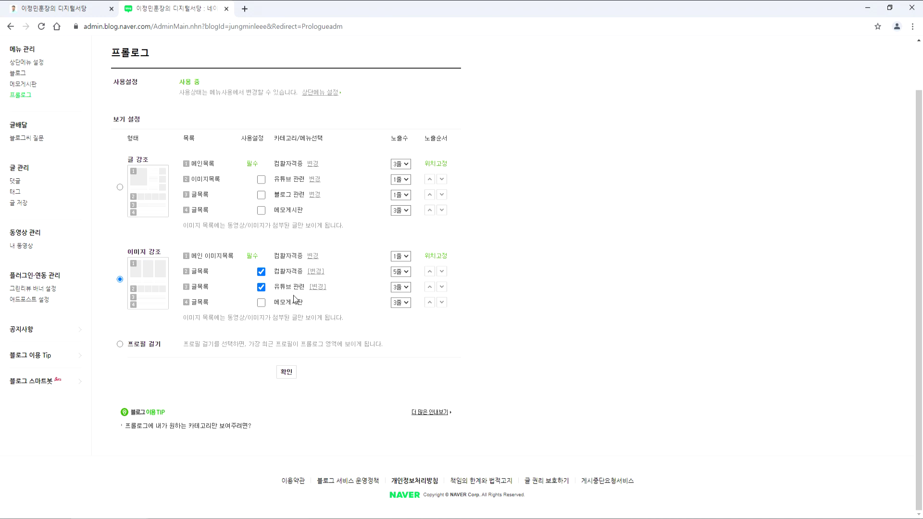
{"action": "left_click", "coordinate": [288, 373]}
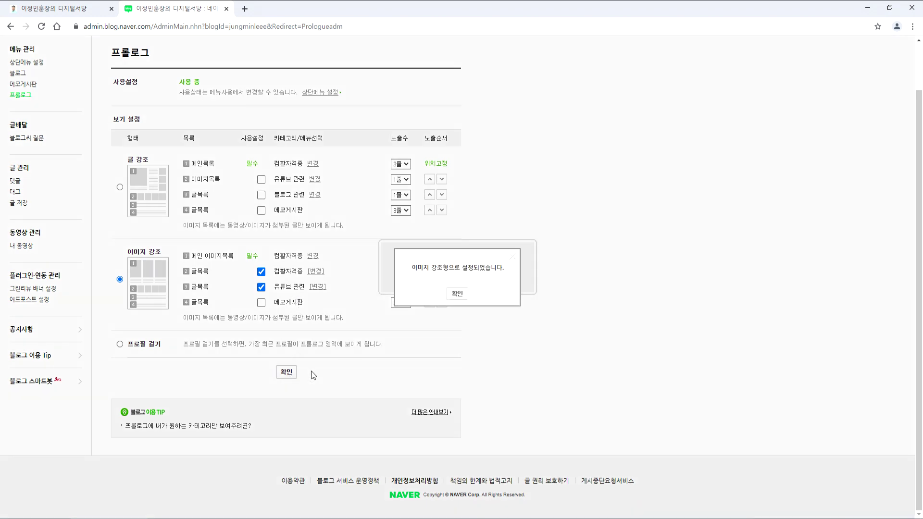
{"action": "left_click", "coordinate": [457, 294]}
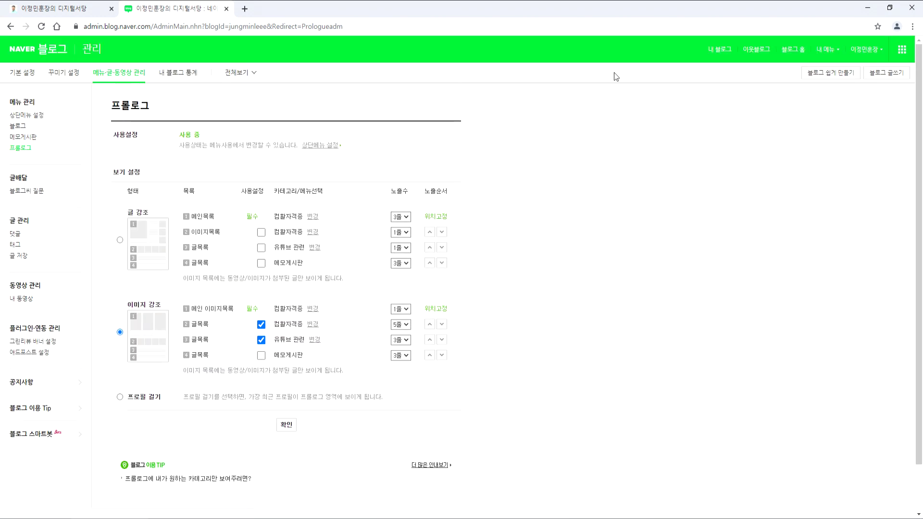
Go to the blog's front page, close the 블로그 모먼트 챌린지 pop-up and look over the page.
{"action": "left_click", "coordinate": [724, 50]}
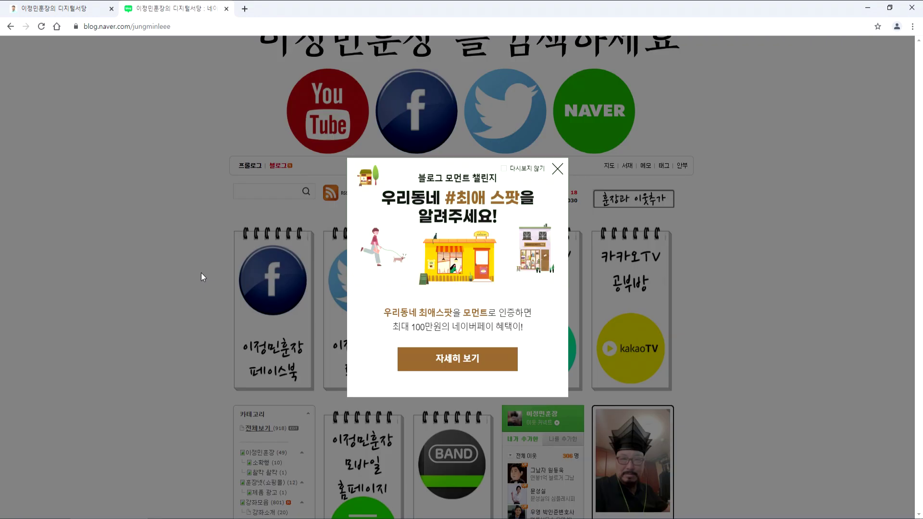
{"action": "left_click", "coordinate": [556, 169]}
{"action": "scroll", "coordinate": [214, 274], "scroll_direction": "down", "scroll_amount": 12}
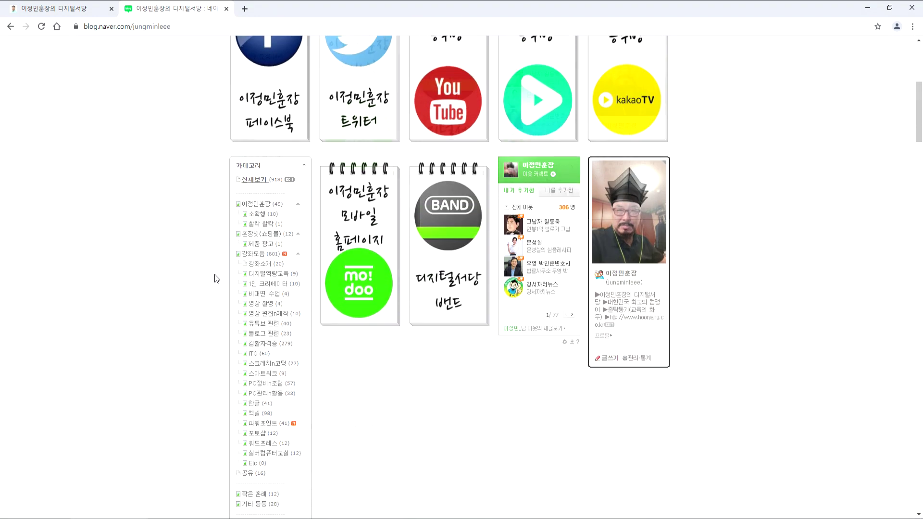
Open the blog's 프롤로그 page and close the 블로그 모먼트 챌린지 pop-up.
{"action": "scroll", "coordinate": [215, 281], "scroll_direction": "down", "scroll_amount": 7}
{"action": "scroll", "coordinate": [215, 282], "scroll_direction": "up", "scroll_amount": 20}
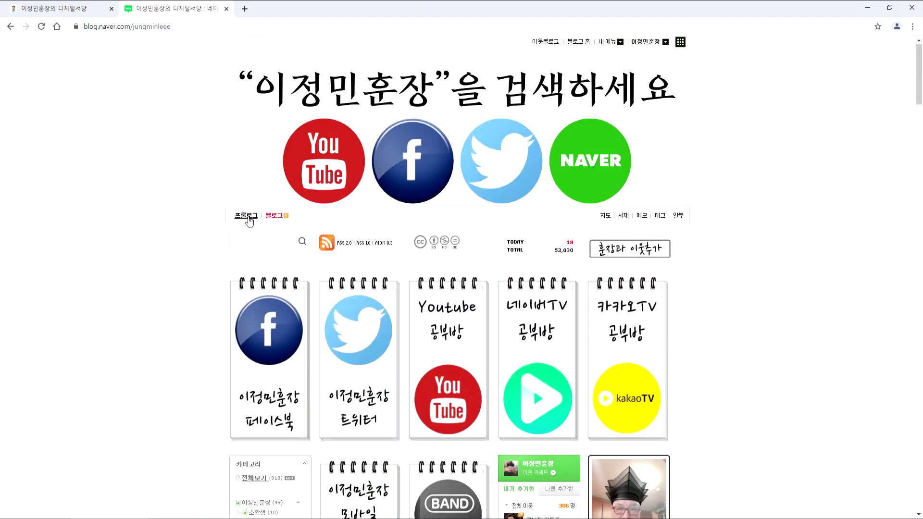
{"action": "left_click", "coordinate": [249, 217]}
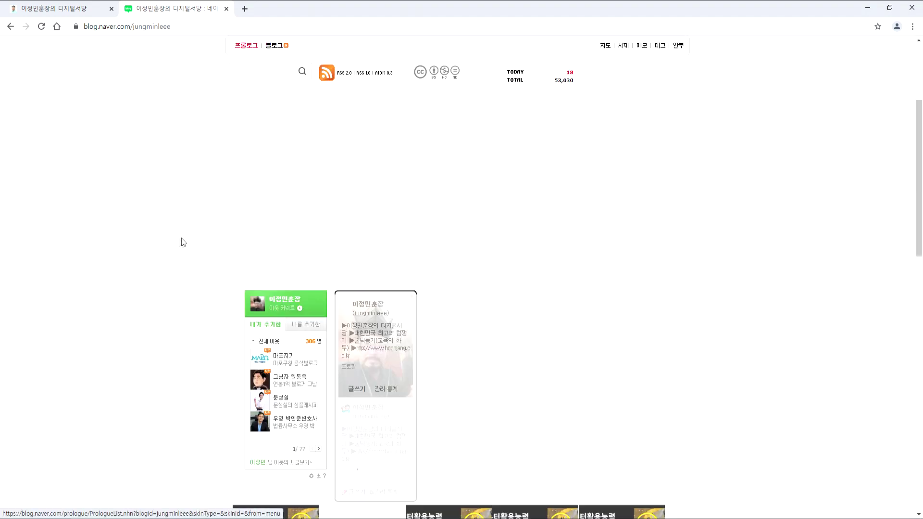
{"action": "scroll", "coordinate": [171, 253], "scroll_direction": "down", "scroll_amount": 5}
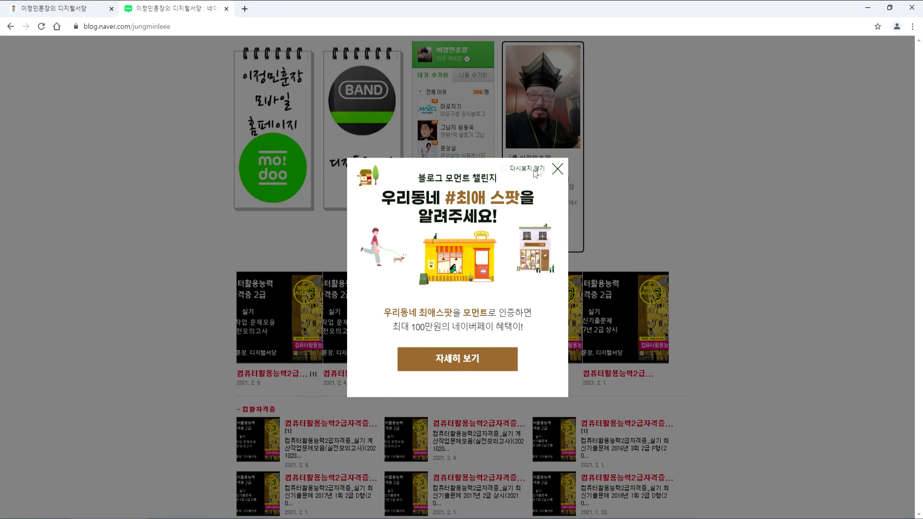
{"action": "left_click", "coordinate": [558, 168]}
Examine the main image row and the 컴활자격증 and 유튜브 관련 lists on the prologue page.
{"action": "scroll", "coordinate": [338, 246], "scroll_direction": "down", "scroll_amount": 7}
{"action": "scroll", "coordinate": [263, 257], "scroll_direction": "down", "scroll_amount": 4}
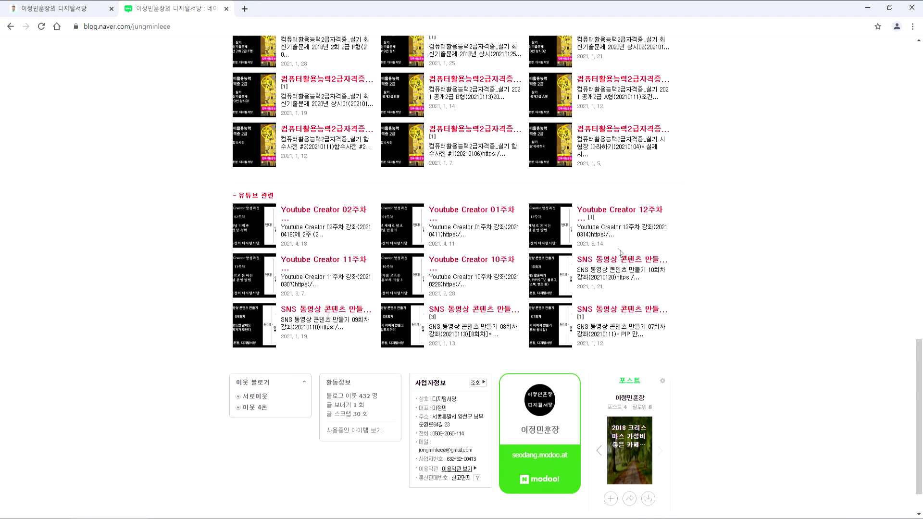
{"action": "scroll", "coordinate": [399, 253], "scroll_direction": "up", "scroll_amount": 6}
{"action": "scroll", "coordinate": [399, 254], "scroll_direction": "down", "scroll_amount": 5}
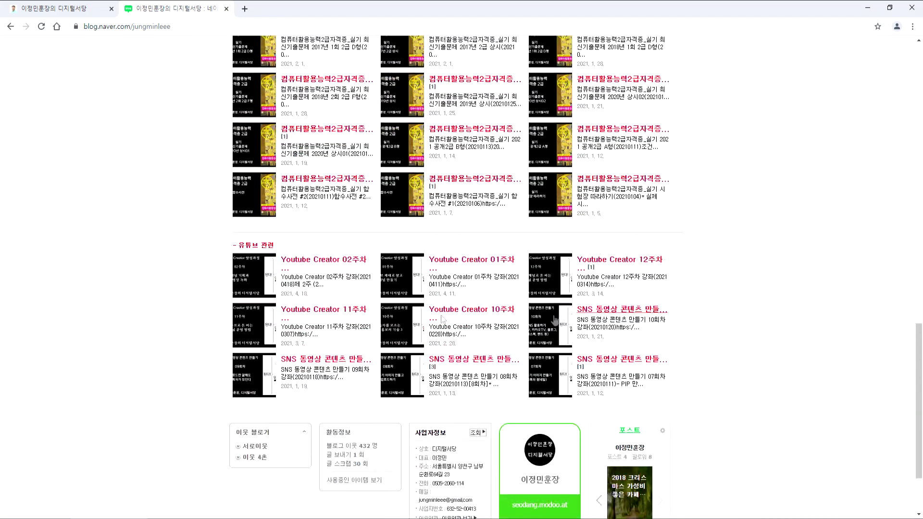
{"action": "scroll", "coordinate": [562, 337], "scroll_direction": "up", "scroll_amount": 4}
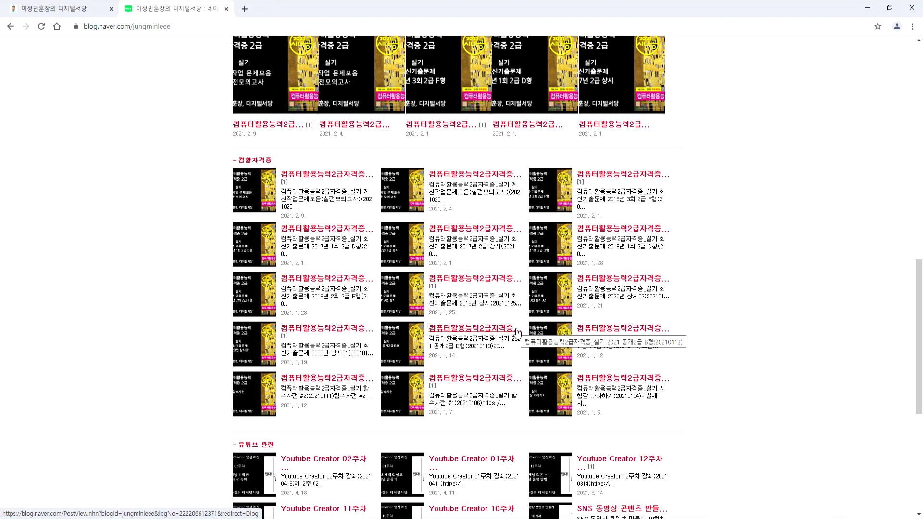
{"action": "scroll", "coordinate": [86, 252], "scroll_direction": "up", "scroll_amount": 15}
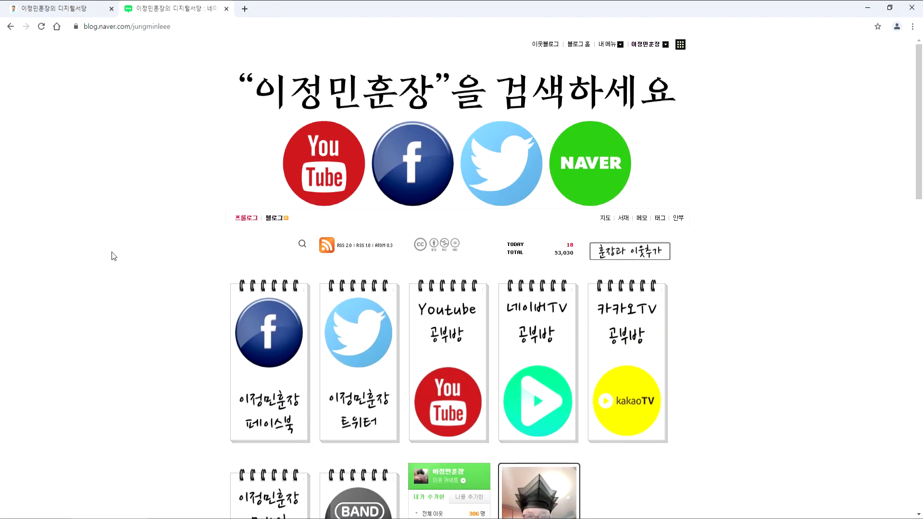
{"action": "scroll", "coordinate": [144, 260], "scroll_direction": "down", "scroll_amount": 13}
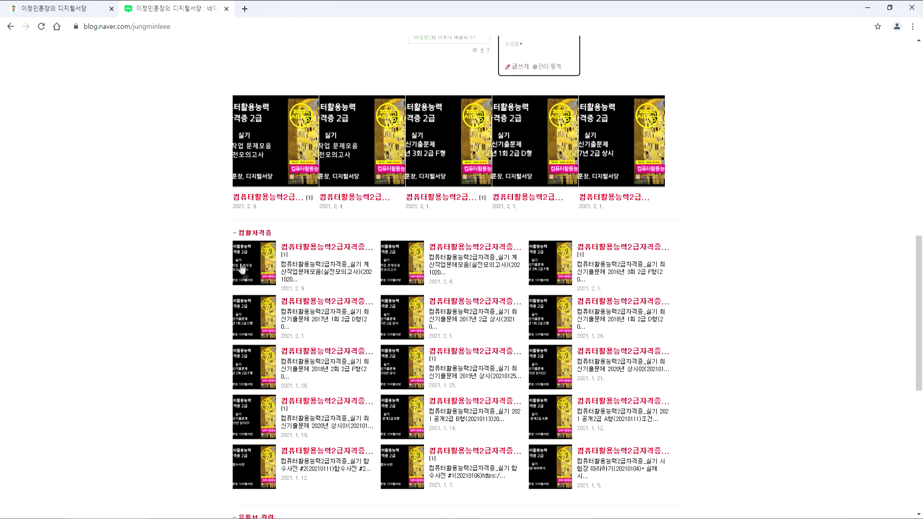
{"action": "scroll", "coordinate": [455, 232], "scroll_direction": "down", "scroll_amount": 4}
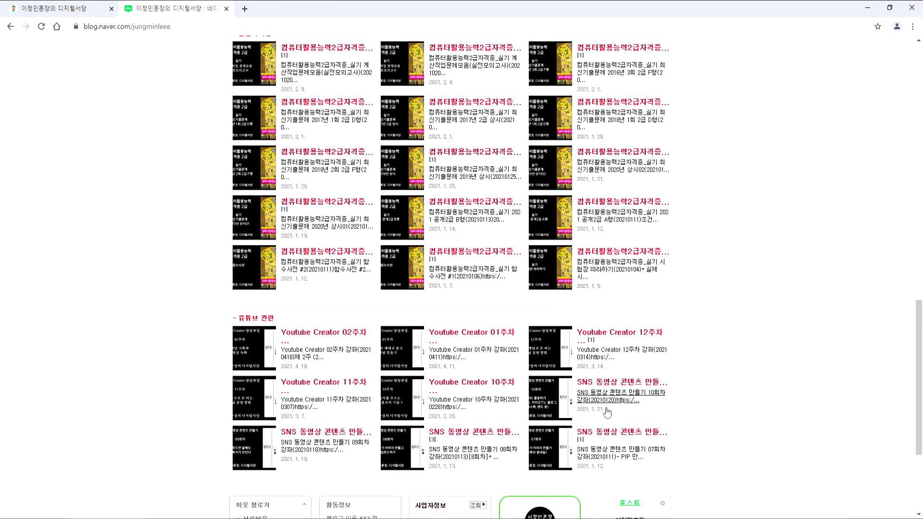
{"action": "scroll", "coordinate": [226, 349], "scroll_direction": "up", "scroll_amount": 15}
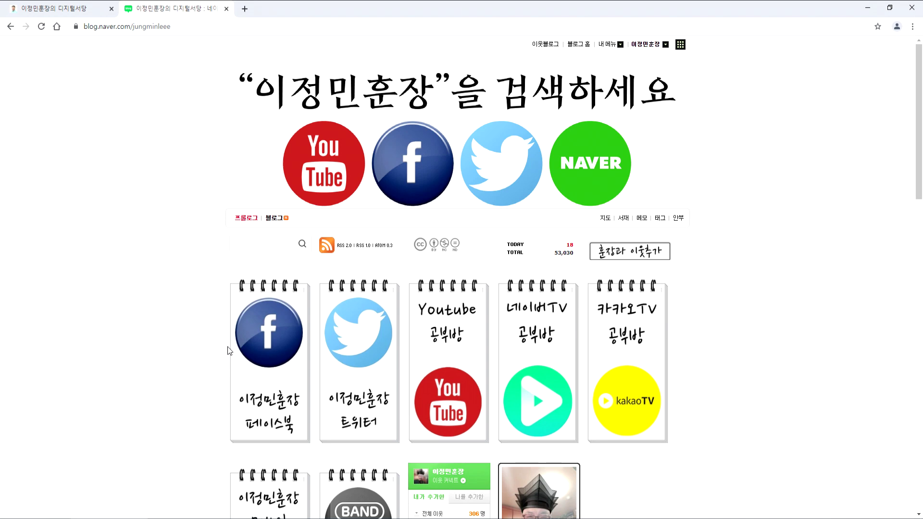
{"action": "scroll", "coordinate": [269, 346], "scroll_direction": "down", "scroll_amount": 3}
{"action": "scroll", "coordinate": [383, 363], "scroll_direction": "up", "scroll_amount": 3}
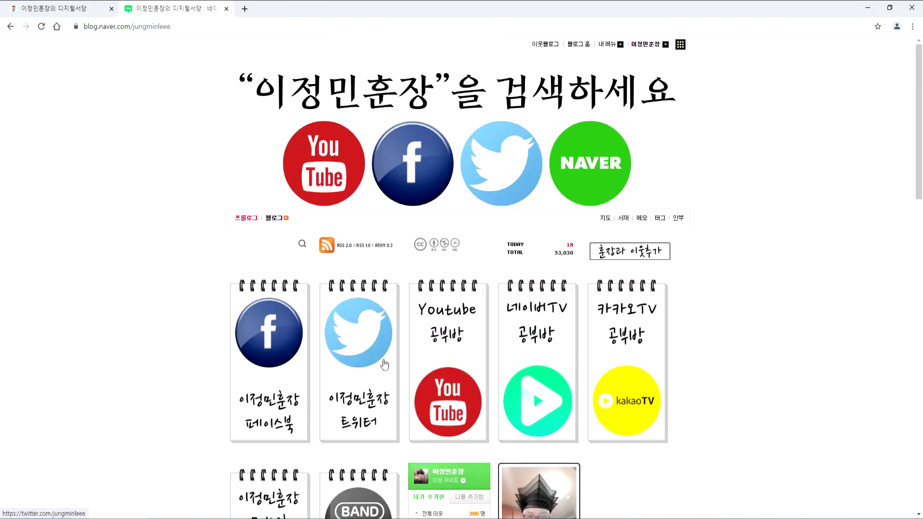
Switch to the 블로그 view, close the pop-up and look over its post list for comparison.
{"action": "left_click", "coordinate": [247, 223]}
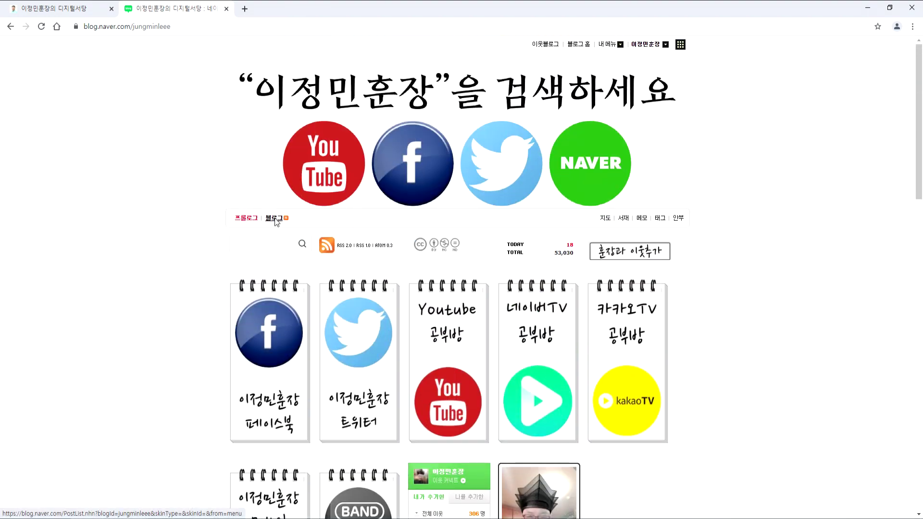
{"action": "scroll", "coordinate": [467, 310], "scroll_direction": "down", "scroll_amount": 10}
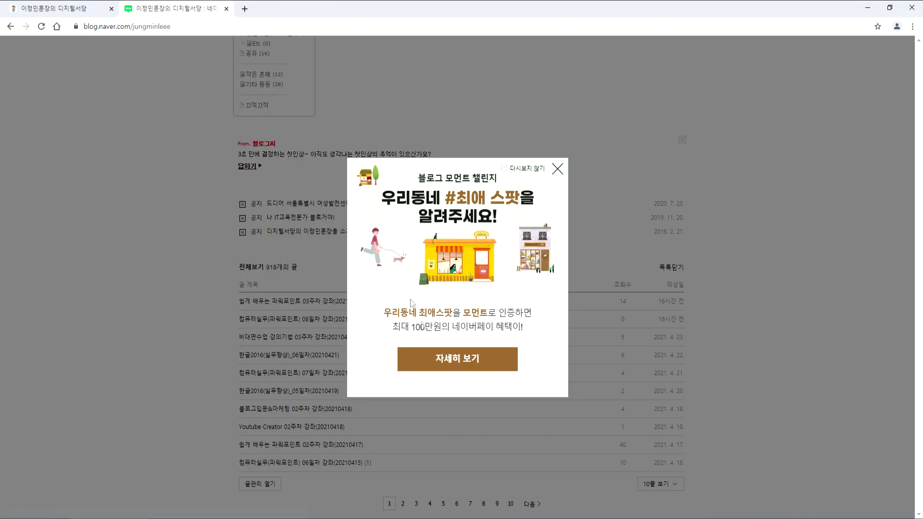
{"action": "left_click", "coordinate": [558, 170]}
{"action": "scroll", "coordinate": [365, 245], "scroll_direction": "up", "scroll_amount": 10}
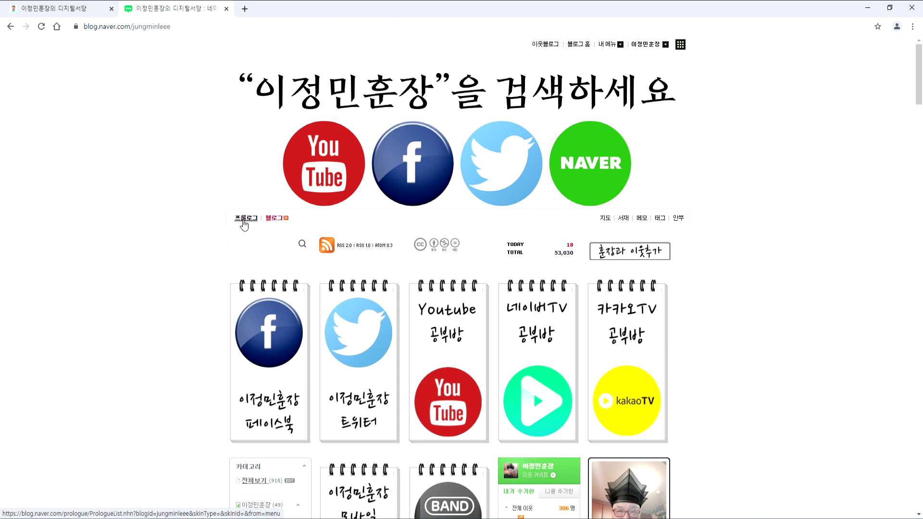
Return to the 프롤로그 view, close the pop-up and compare its post lists with the blog view.
{"action": "left_click", "coordinate": [244, 220]}
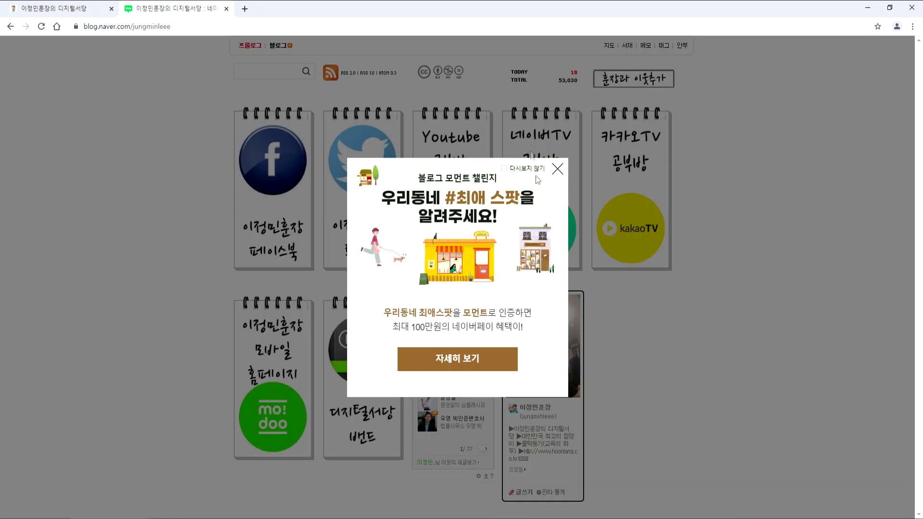
{"action": "left_click", "coordinate": [558, 173]}
{"action": "scroll", "coordinate": [254, 218], "scroll_direction": "up", "scroll_amount": 4}
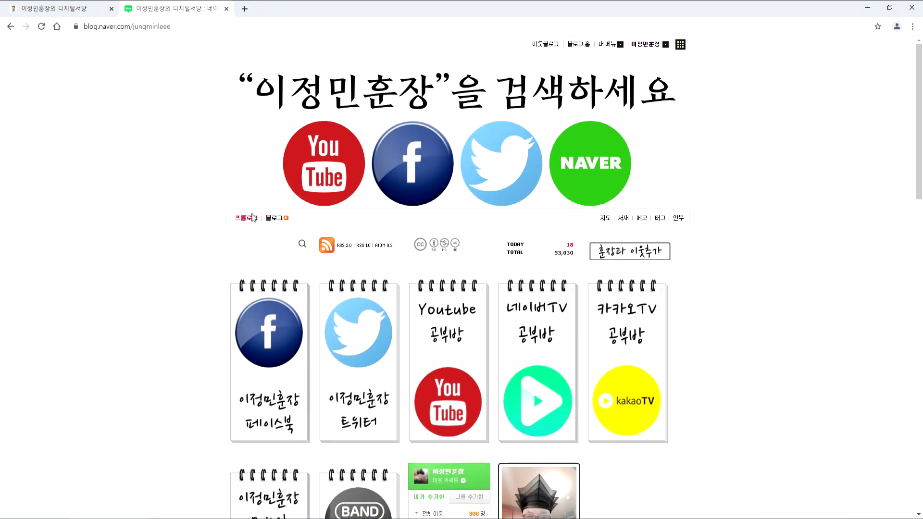
{"action": "scroll", "coordinate": [205, 303], "scroll_direction": "down", "scroll_amount": 15}
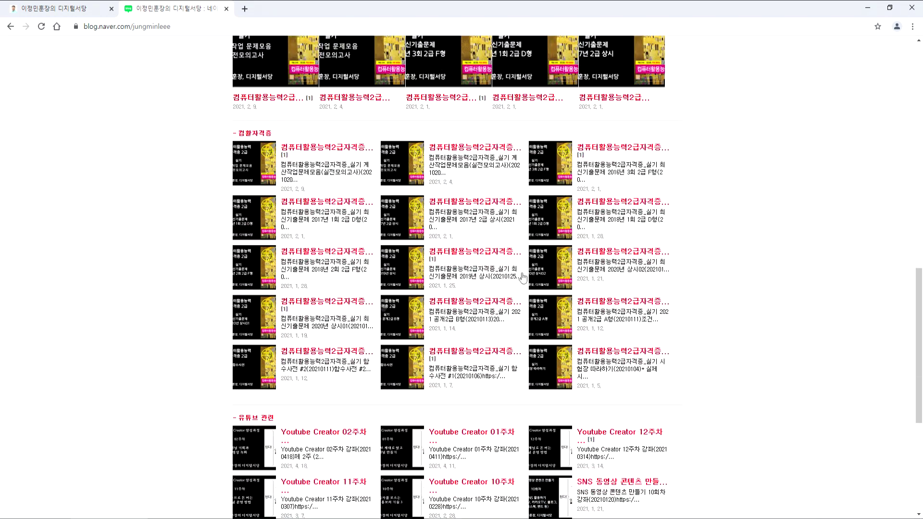
{"action": "scroll", "coordinate": [438, 279], "scroll_direction": "down", "scroll_amount": 4}
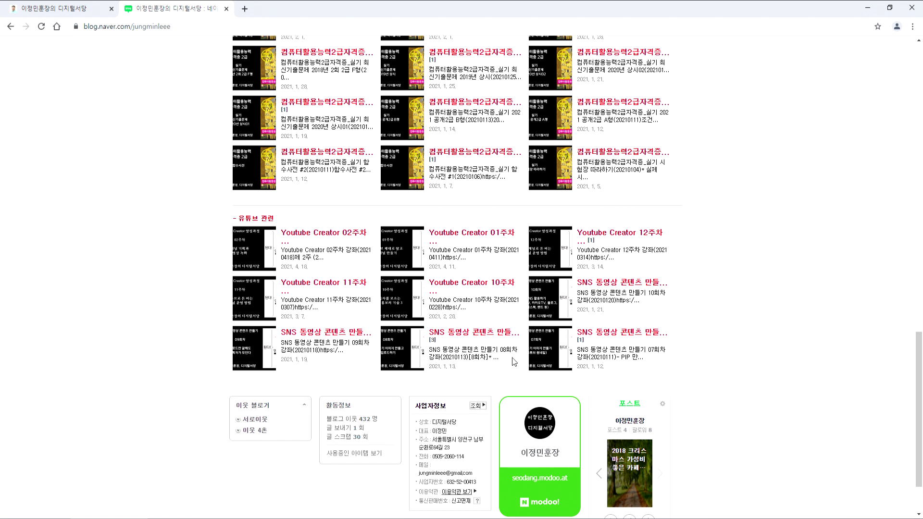
{"action": "scroll", "coordinate": [513, 361], "scroll_direction": "up", "scroll_amount": 20}
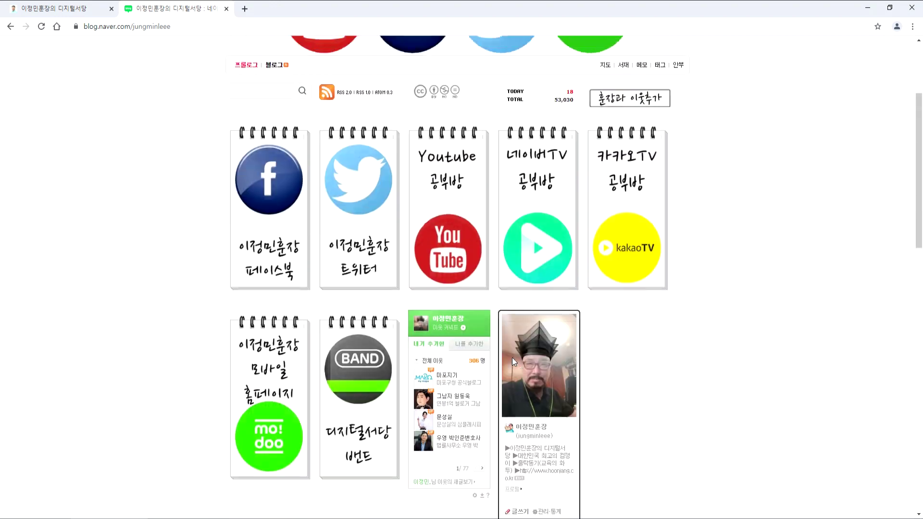
{"action": "scroll", "coordinate": [595, 251], "scroll_direction": "down", "scroll_amount": 13}
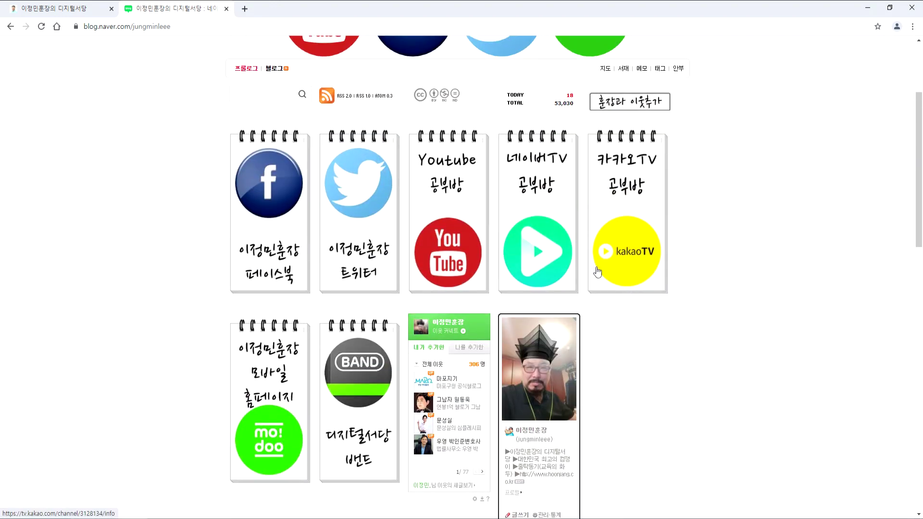
{"action": "scroll", "coordinate": [546, 164], "scroll_direction": "up", "scroll_amount": 3}
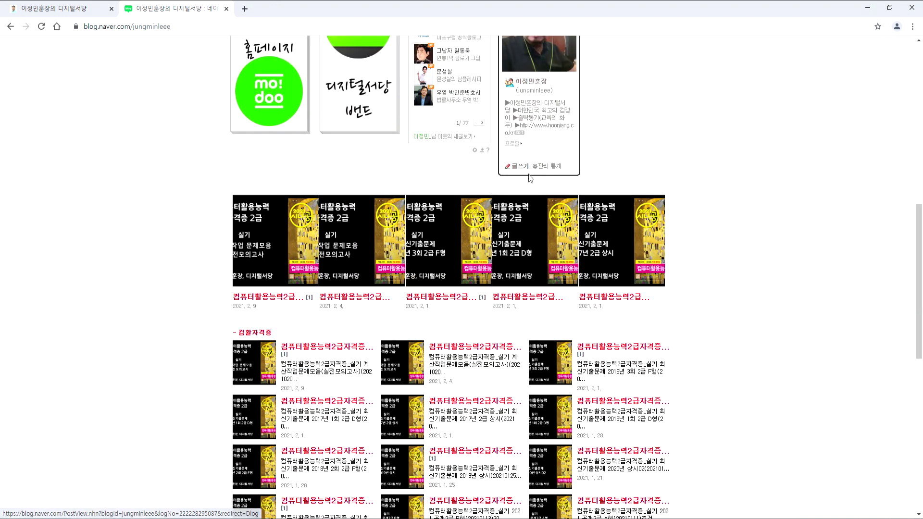
Open the 프롤로그 settings in the blog's menu, post and video management.
{"action": "left_click", "coordinate": [548, 166]}
{"action": "left_click", "coordinate": [119, 72]}
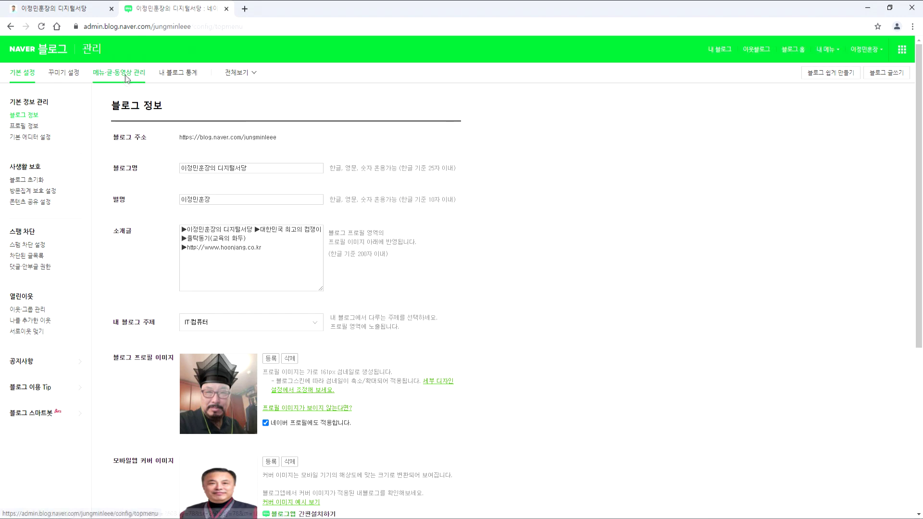
{"action": "left_click", "coordinate": [404, 201]}
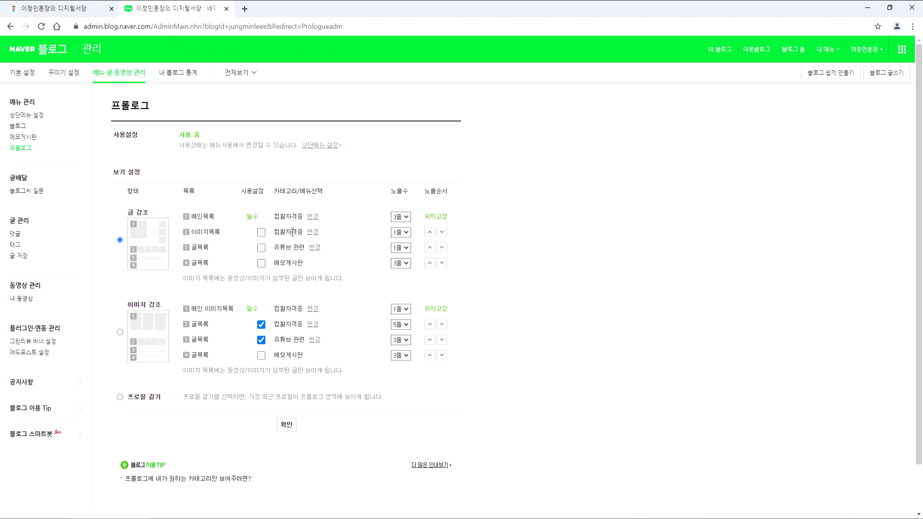
In the 글 강조 layout, enable the third list, set its category to 블로그 관련 and show 3줄.
{"action": "left_click", "coordinate": [261, 248]}
{"action": "left_click", "coordinate": [315, 248]}
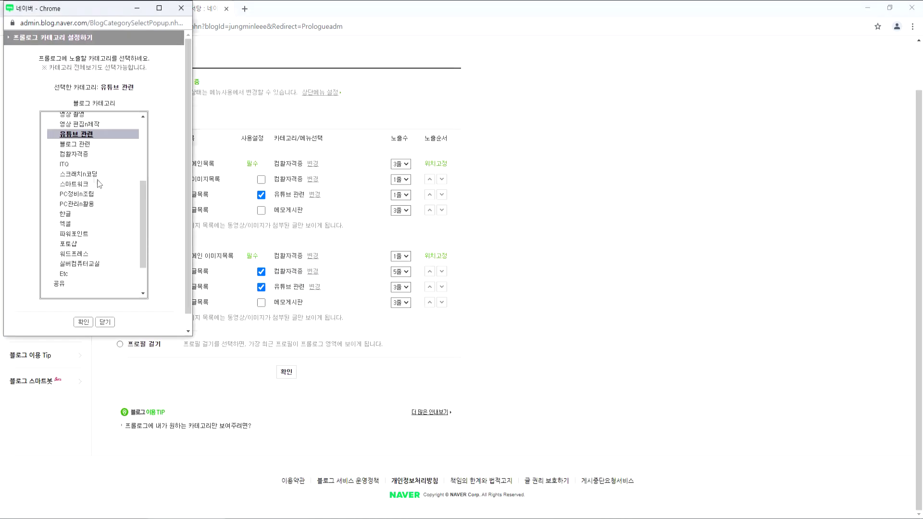
{"action": "left_click", "coordinate": [68, 145]}
{"action": "left_click", "coordinate": [83, 322]}
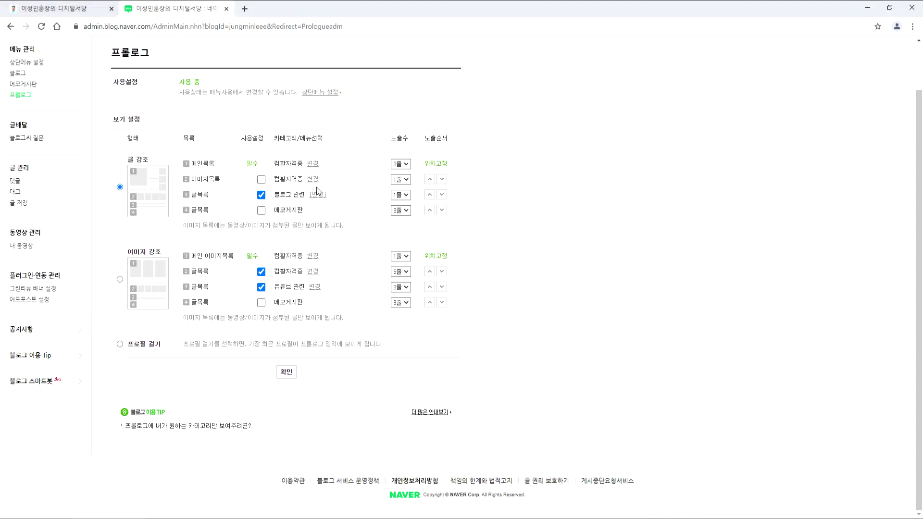
{"action": "left_click", "coordinate": [406, 195]}
{"action": "left_click", "coordinate": [404, 224]}
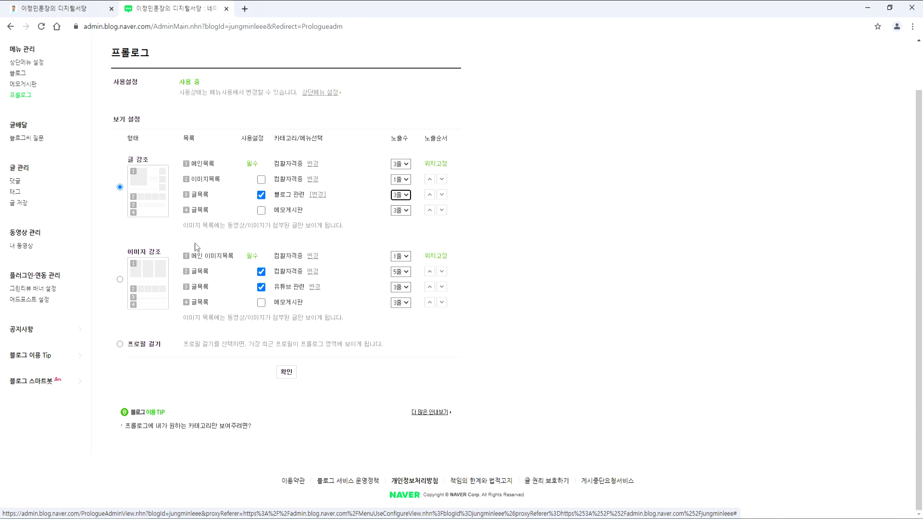
Set the 이미지 강조 layout's main image list category to 한글, choose that layout and save the prologue settings.
{"action": "left_click", "coordinate": [308, 258]}
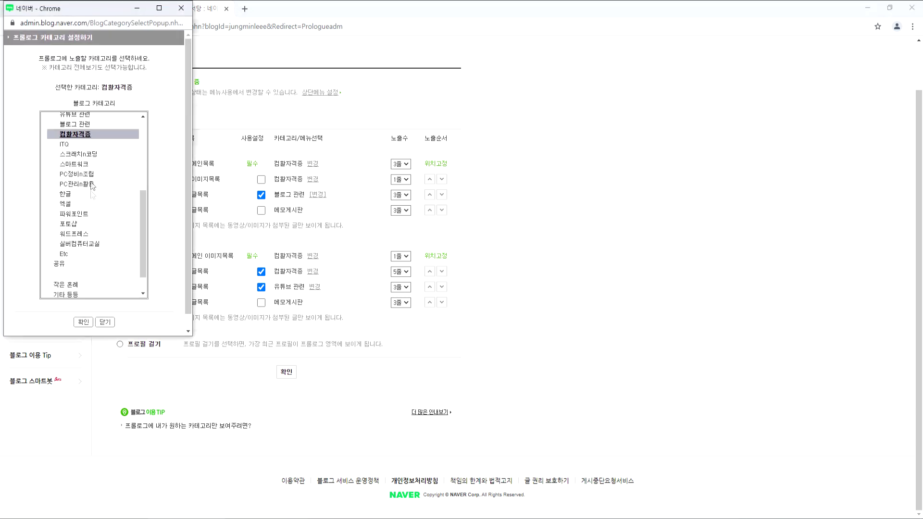
{"action": "left_click", "coordinate": [73, 205]}
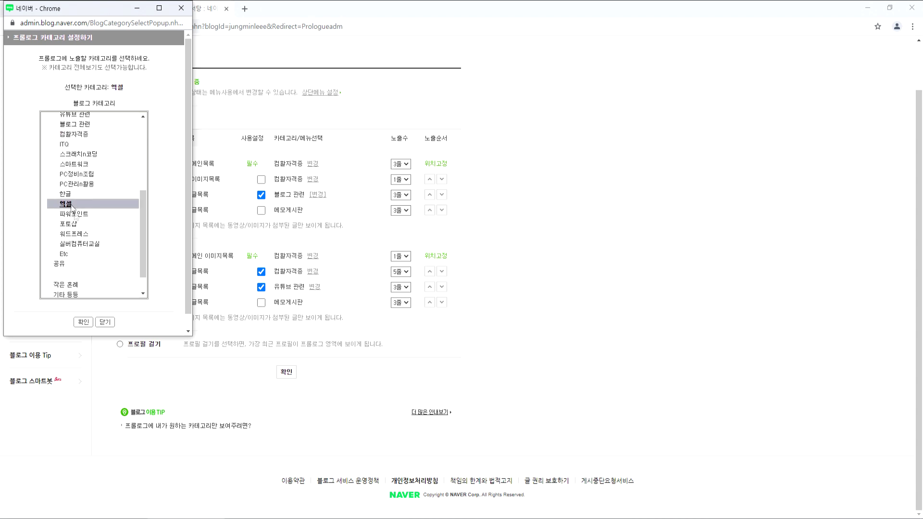
{"action": "left_click", "coordinate": [66, 194]}
{"action": "left_click", "coordinate": [83, 322]}
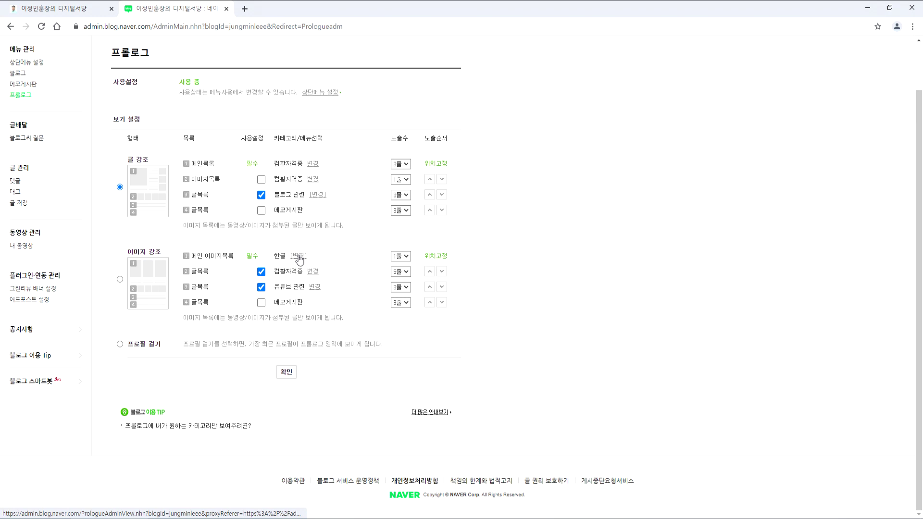
{"action": "left_click", "coordinate": [119, 279]}
{"action": "left_click", "coordinate": [289, 372]}
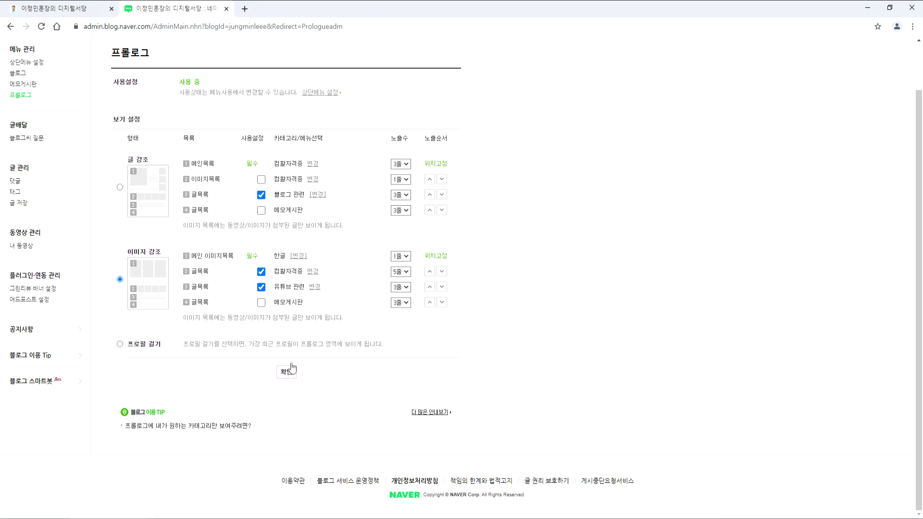
{"action": "left_click", "coordinate": [455, 293]}
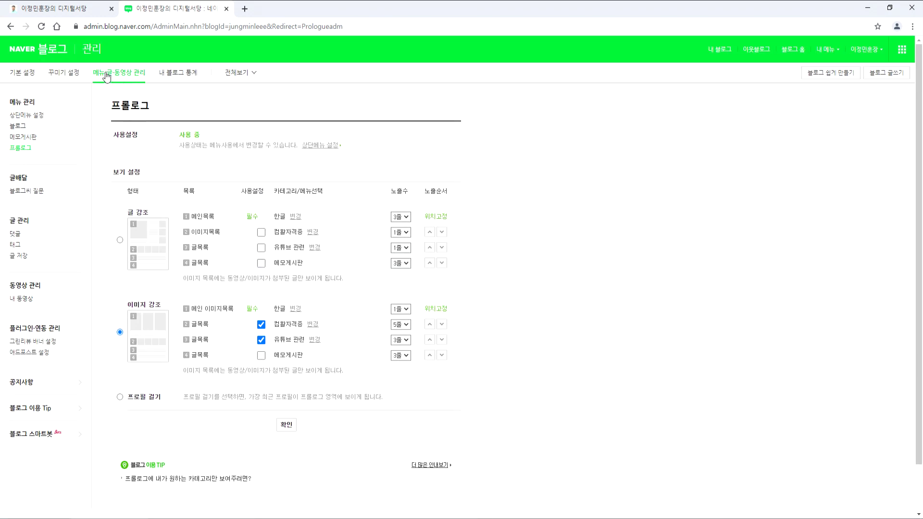
Open the blog's 프롤로그 page, dismiss the pop-ups and highlight the main image row and the lists below it.
{"action": "left_click", "coordinate": [717, 49]}
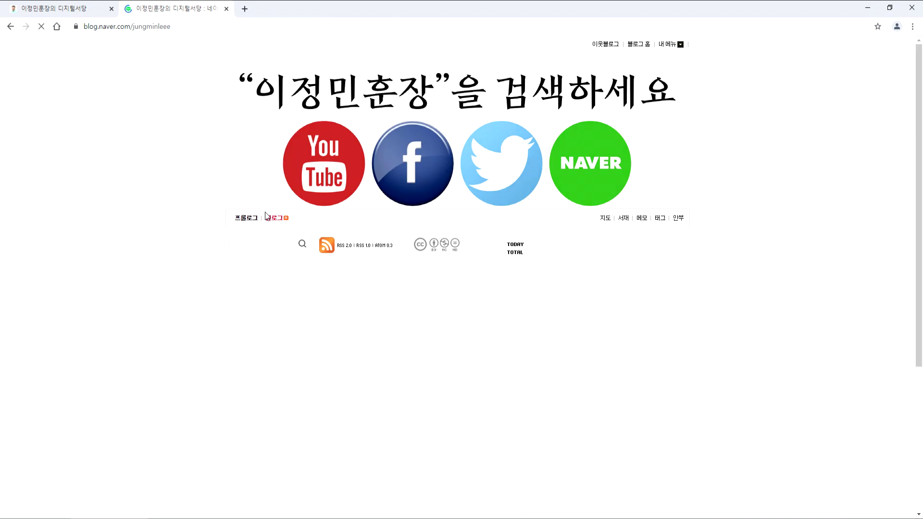
{"action": "scroll", "coordinate": [298, 206], "scroll_direction": "down", "scroll_amount": 3}
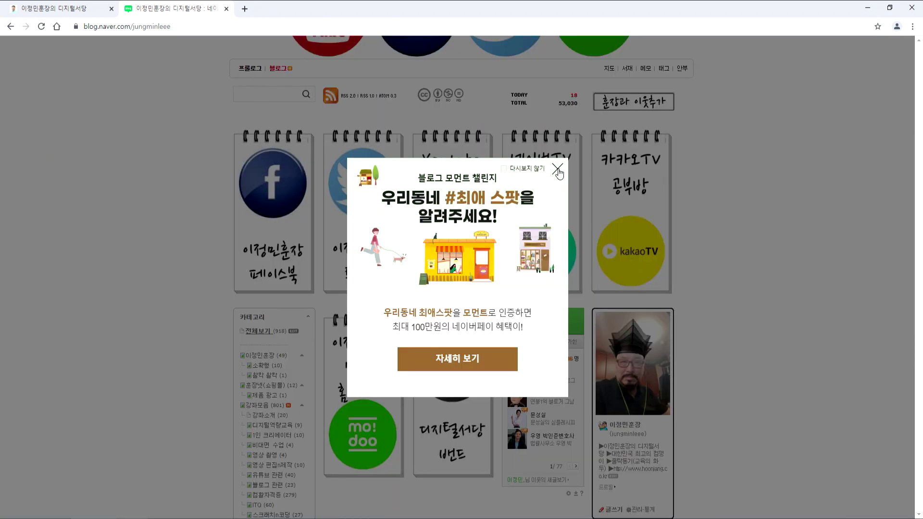
{"action": "left_click", "coordinate": [557, 169]}
{"action": "left_click", "coordinate": [244, 69]}
{"action": "scroll", "coordinate": [169, 198], "scroll_direction": "down", "scroll_amount": 10}
{"action": "left_click", "coordinate": [558, 169]}
{"action": "scroll", "coordinate": [192, 203], "scroll_direction": "up", "scroll_amount": 3}
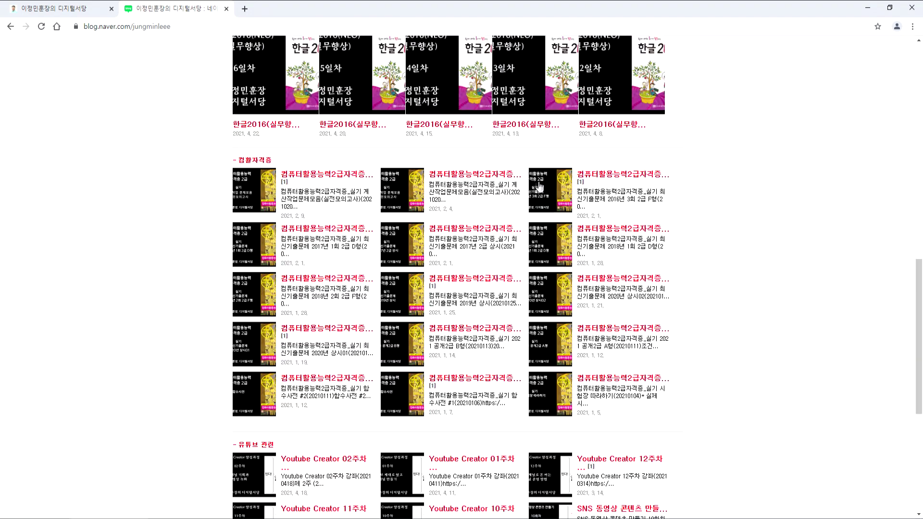
{"action": "left_click_drag", "start_coordinate": [192, 203], "coordinate": [713, 220]}
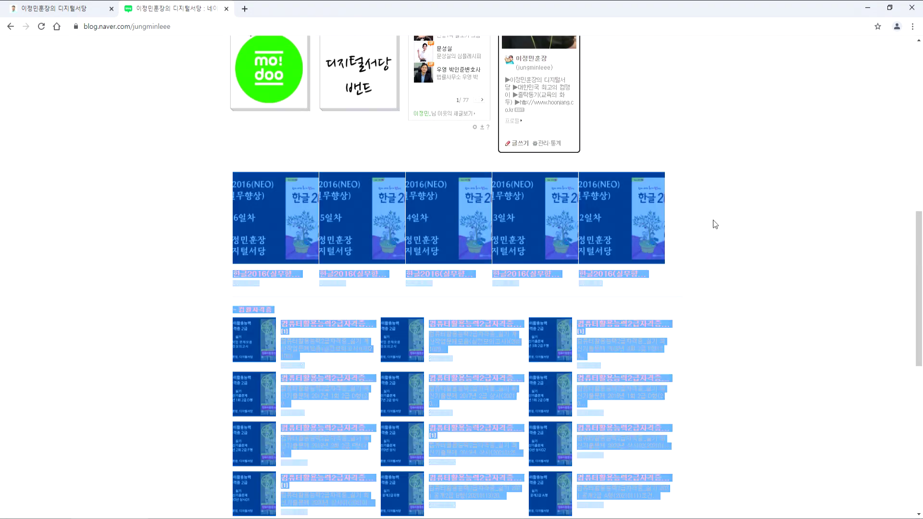
Clear the highlight and review the prologue's main image row and the 컴활자격증 and 유튜브 관련 lists.
{"action": "left_click", "coordinate": [730, 229]}
{"action": "scroll", "coordinate": [732, 230], "scroll_direction": "down", "scroll_amount": 5}
{"action": "scroll", "coordinate": [480, 216], "scroll_direction": "down", "scroll_amount": 5}
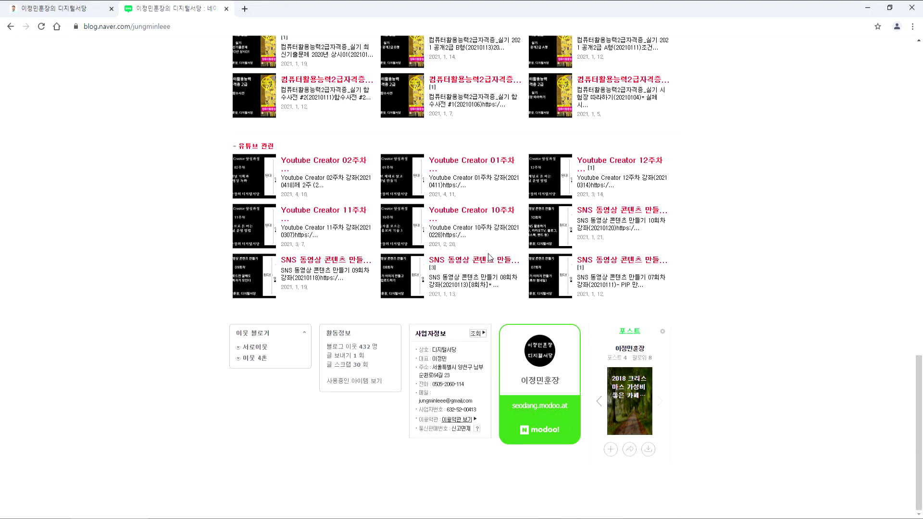
{"action": "scroll", "coordinate": [489, 257], "scroll_direction": "up", "scroll_amount": 10}
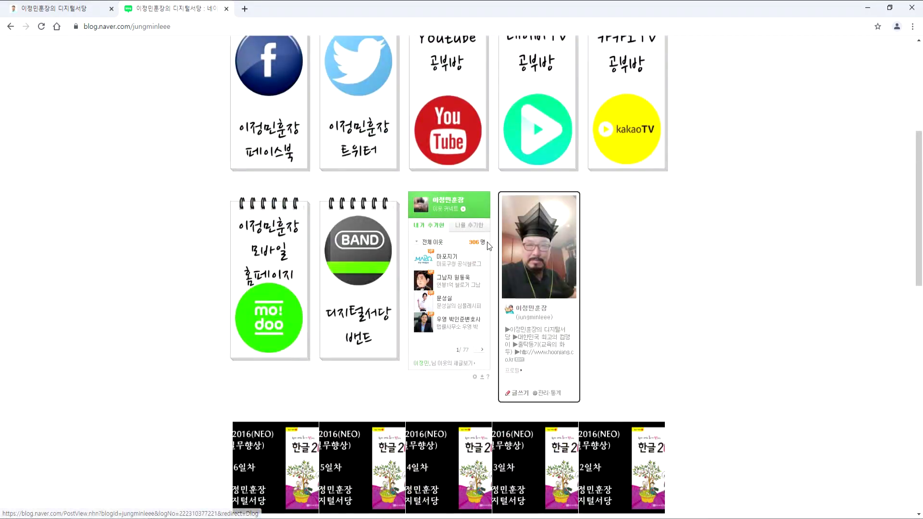
{"action": "scroll", "coordinate": [487, 243], "scroll_direction": "down", "scroll_amount": 5}
{"action": "scroll", "coordinate": [459, 256], "scroll_direction": "up", "scroll_amount": 1}
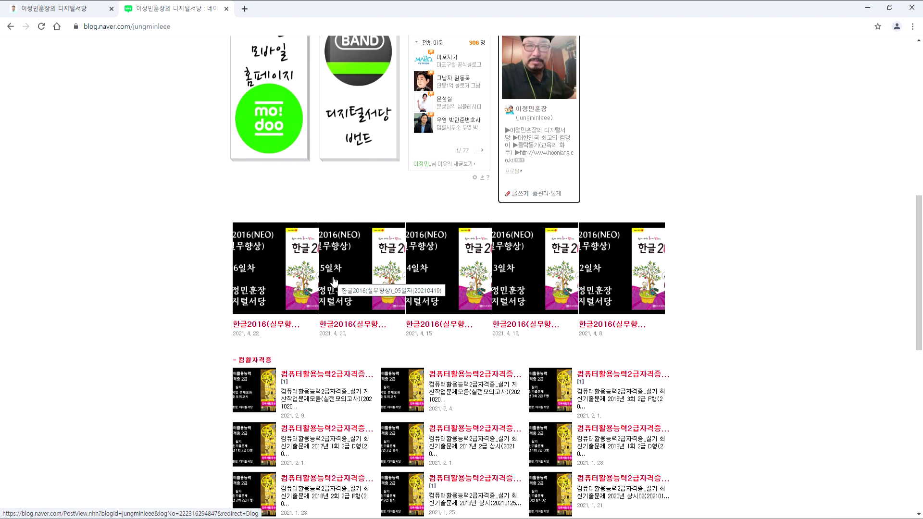
View the 한글2016(실무향상)_06일차 post from the prologue's image row and return to the prologue.
{"action": "left_click", "coordinate": [313, 273]}
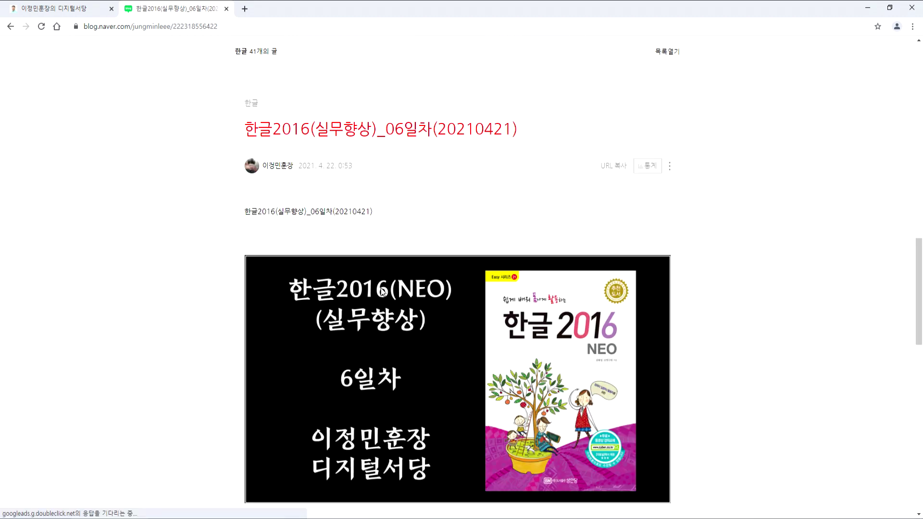
{"action": "scroll", "coordinate": [383, 291], "scroll_direction": "down", "scroll_amount": 3}
{"action": "key", "text": "alt+Left"}
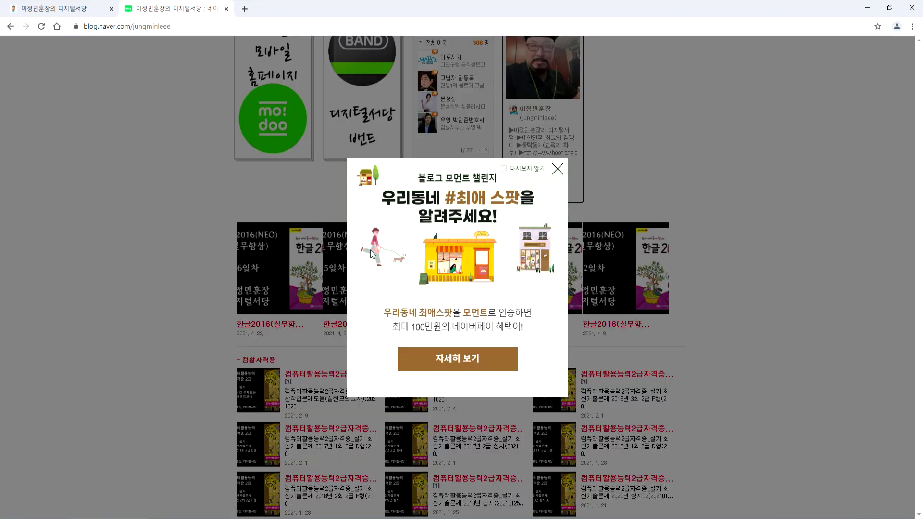
{"action": "left_click", "coordinate": [342, 258]}
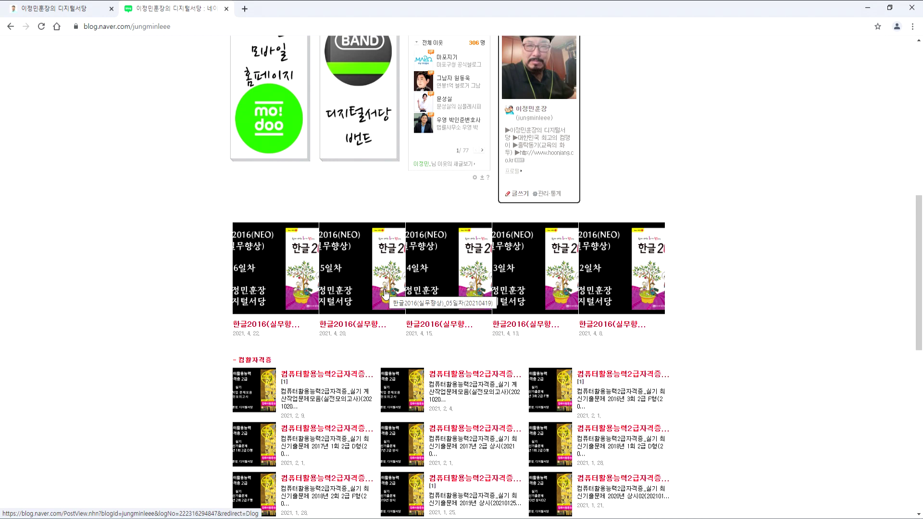
{"action": "left_click", "coordinate": [313, 280]}
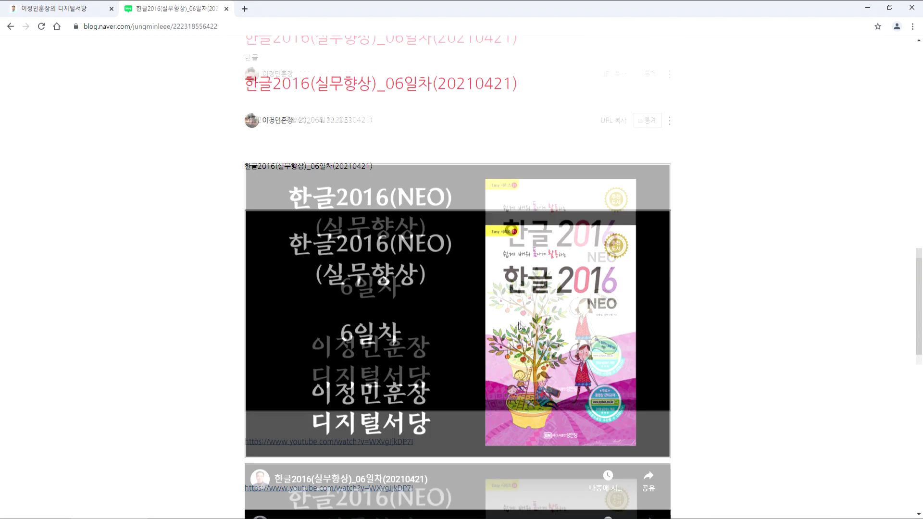
{"action": "scroll", "coordinate": [519, 326], "scroll_direction": "down", "scroll_amount": 1}
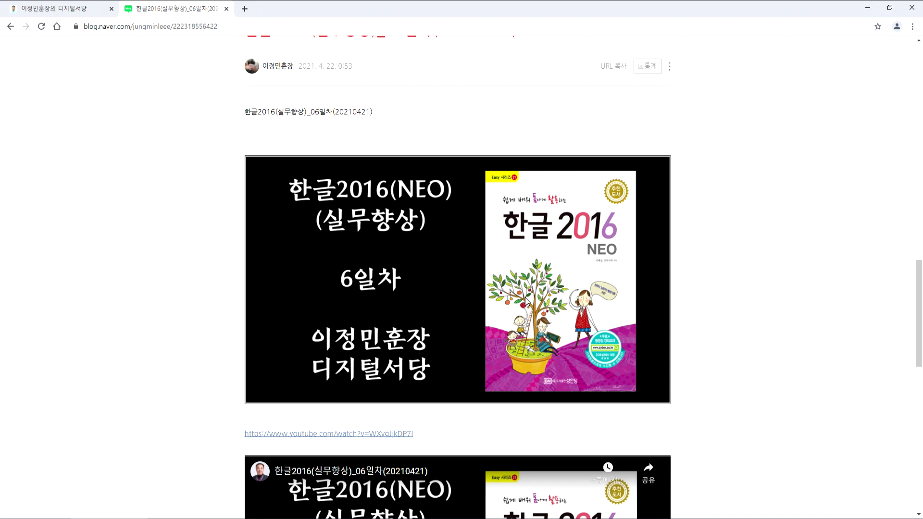
{"action": "key", "text": "alt+Left"}
Go to the 블로그 page, dismiss the pop-ups and open the 프롤로그 settings in the blog management.
{"action": "scroll", "coordinate": [376, 215], "scroll_direction": "down", "scroll_amount": 5}
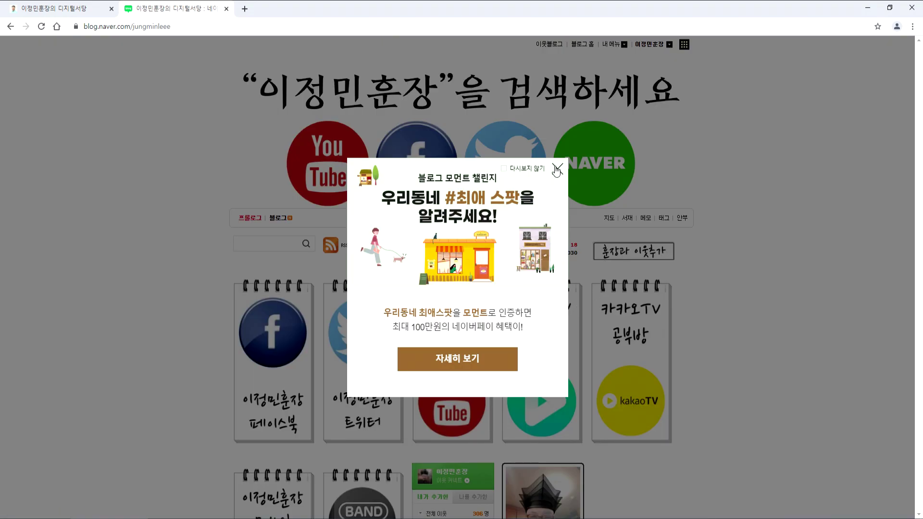
{"action": "left_click", "coordinate": [557, 169]}
{"action": "scroll", "coordinate": [618, 336], "scroll_direction": "down", "scroll_amount": 5}
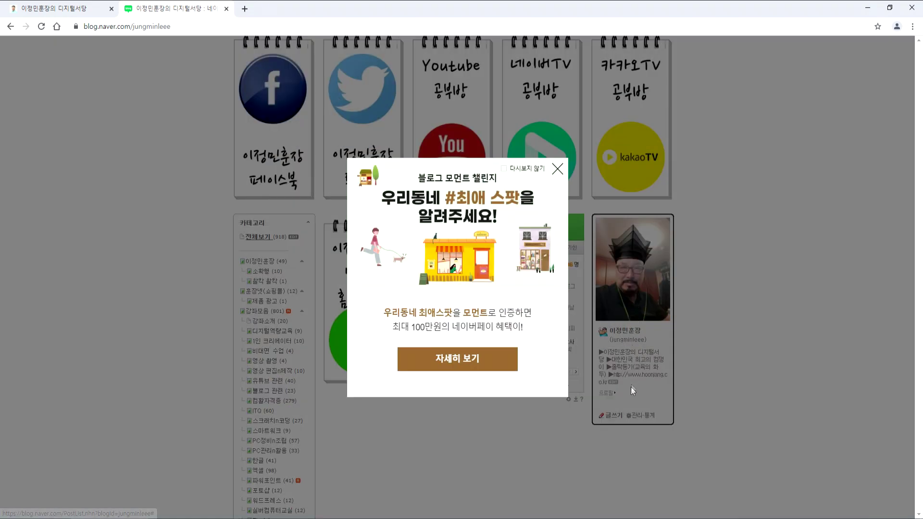
{"action": "left_click", "coordinate": [556, 170]}
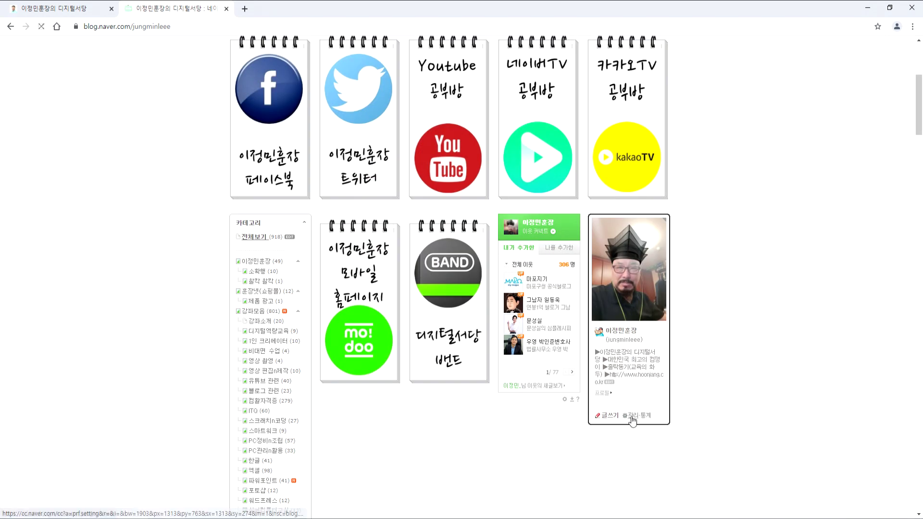
{"action": "left_click", "coordinate": [632, 417]}
{"action": "left_click", "coordinate": [119, 72]}
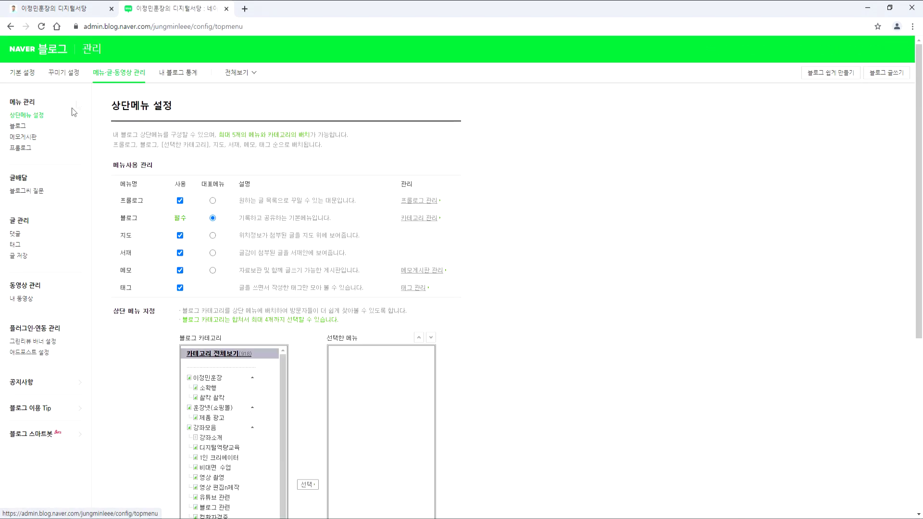
{"action": "left_click", "coordinate": [413, 201]}
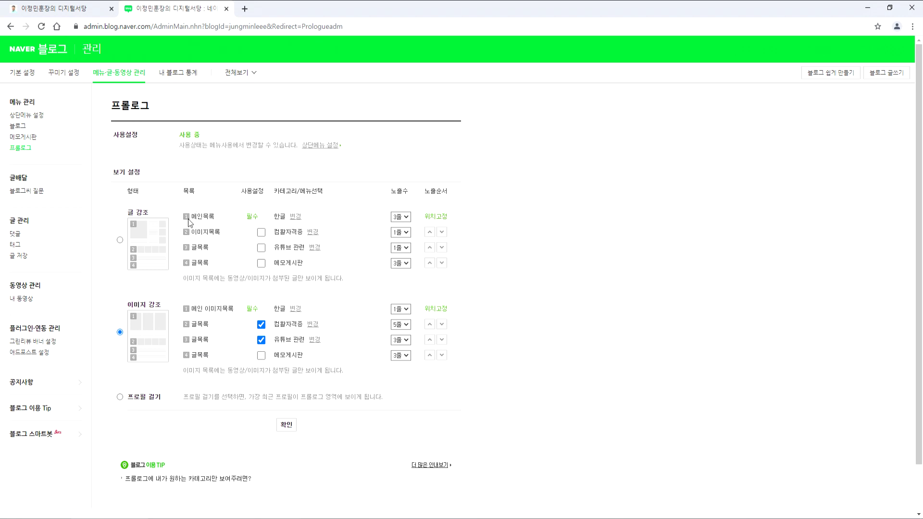
Choose the 글 강조 prologue layout and set its 메인목록 category to 블로그 관련.
{"action": "left_click", "coordinate": [120, 240]}
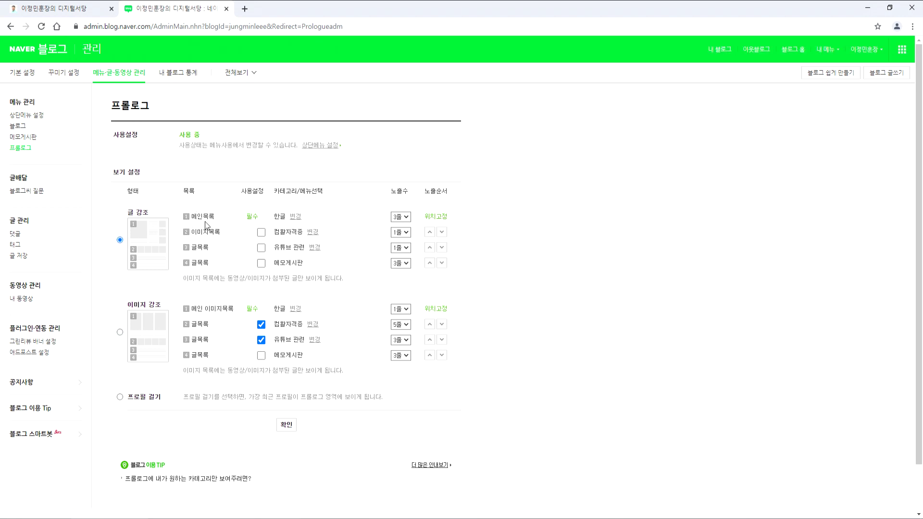
{"action": "left_click", "coordinate": [295, 217]}
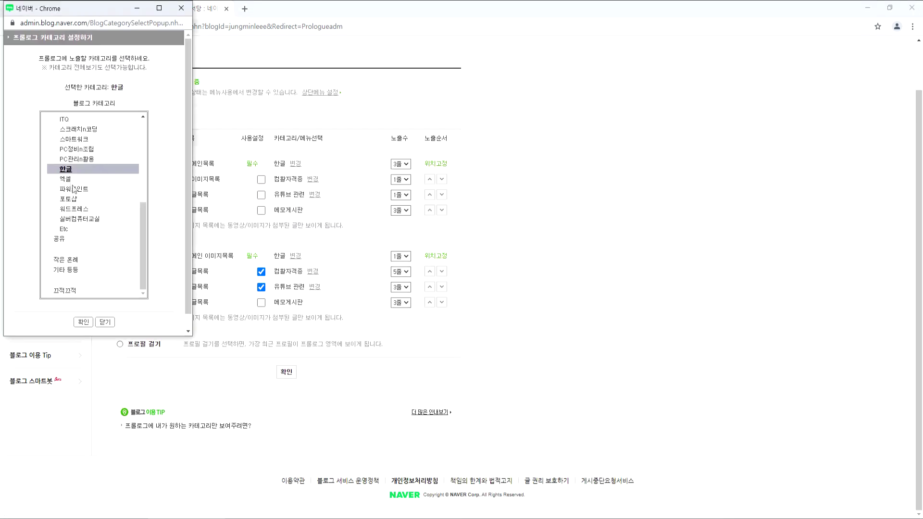
{"action": "scroll", "coordinate": [143, 218], "scroll_direction": "up", "scroll_amount": 4}
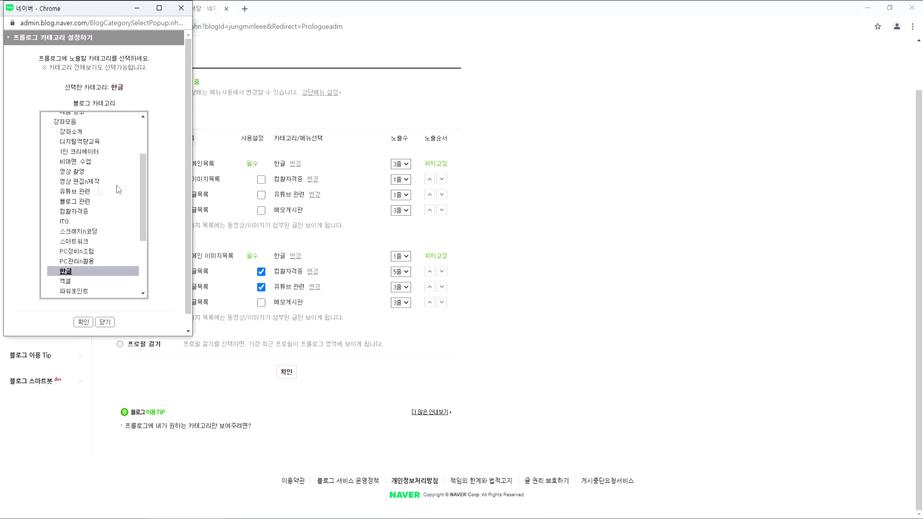
{"action": "left_click", "coordinate": [70, 202]}
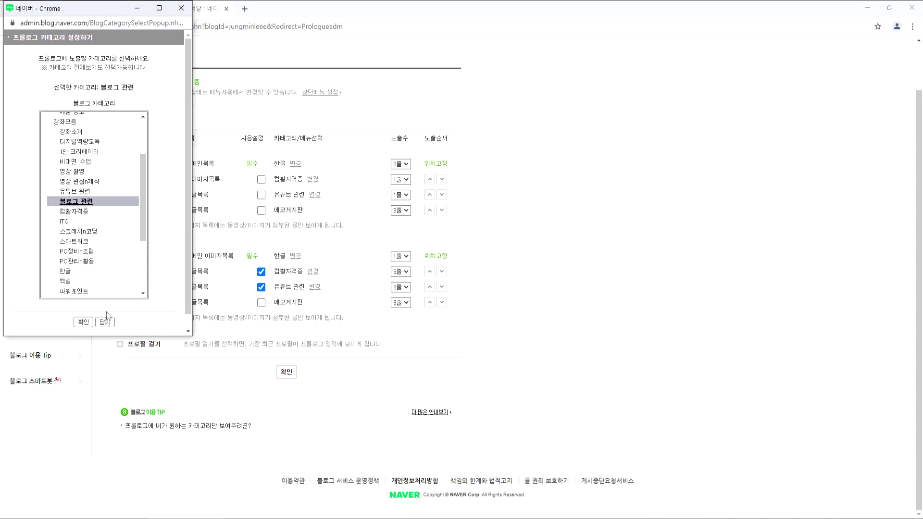
{"action": "left_click", "coordinate": [82, 323]}
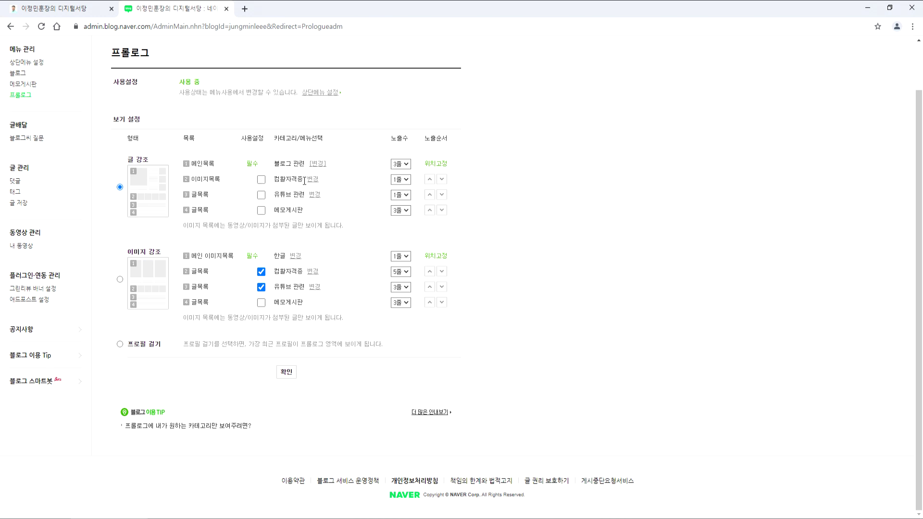
{"action": "scroll", "coordinate": [416, 187], "scroll_direction": "up", "scroll_amount": 1}
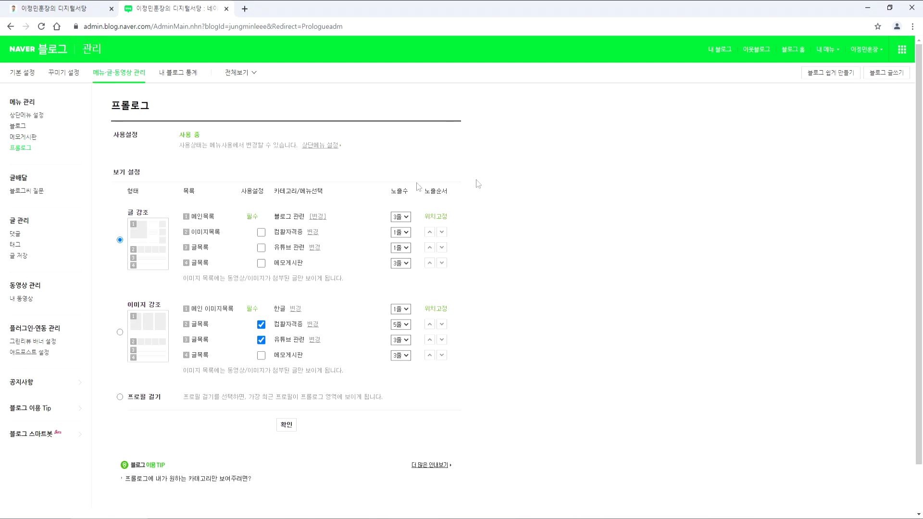
Return to the blog's main page, dismiss the pop-up and open the 상단메뉴 설정 page in the blog management.
{"action": "left_click", "coordinate": [719, 49]}
{"action": "scroll", "coordinate": [674, 273], "scroll_direction": "down", "scroll_amount": 5}
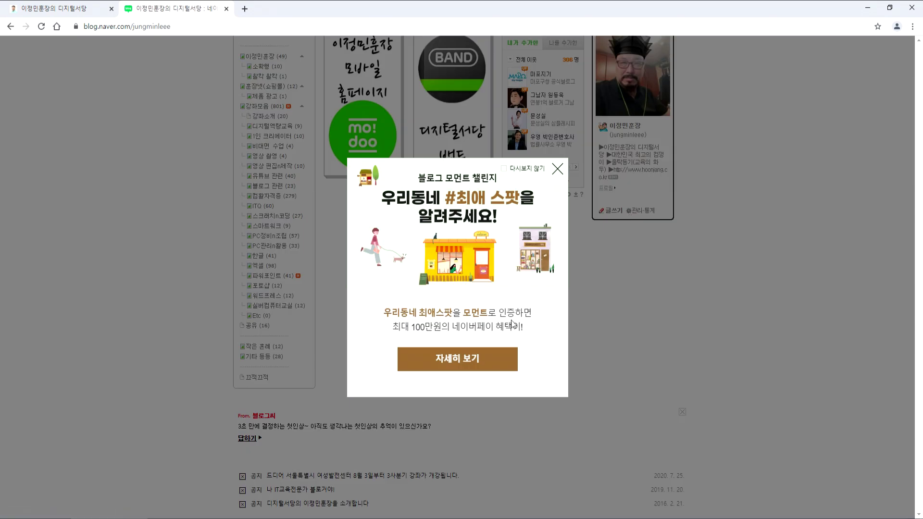
{"action": "left_click", "coordinate": [557, 168]}
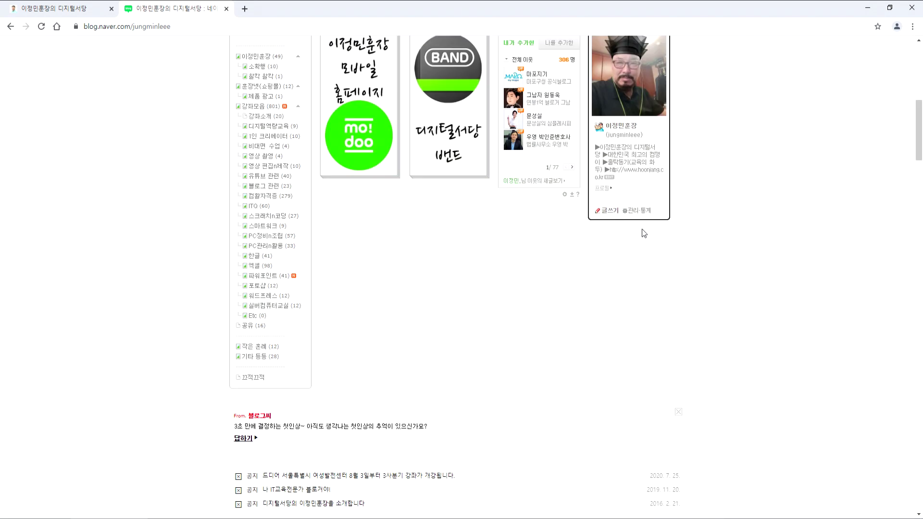
{"action": "left_click", "coordinate": [628, 211]}
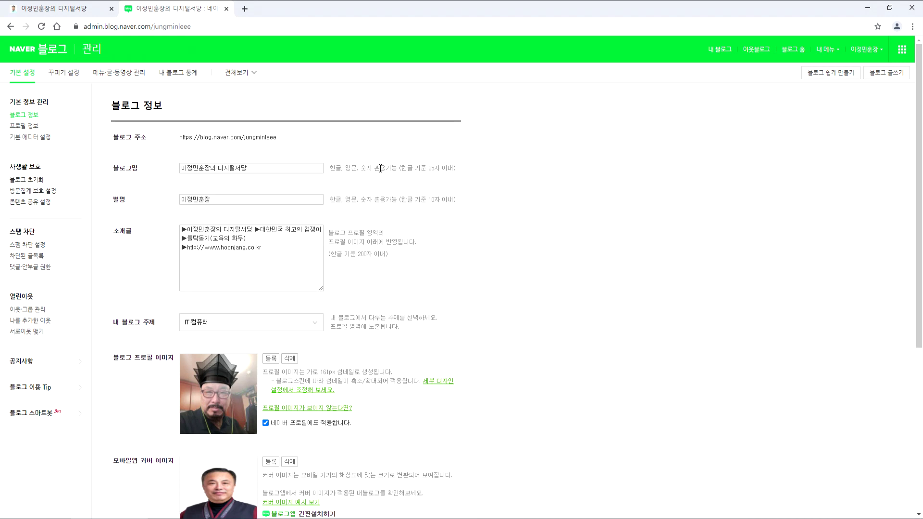
{"action": "left_click", "coordinate": [127, 75]}
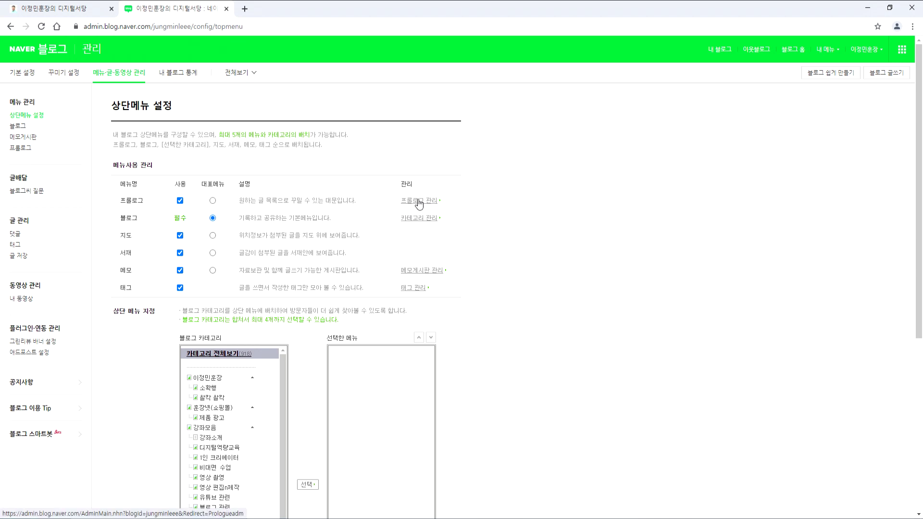
Go back to the blog's main page, dismiss the pop-up and look over its category list and widgets.
{"action": "left_click", "coordinate": [718, 55]}
{"action": "scroll", "coordinate": [282, 238], "scroll_direction": "down", "scroll_amount": 10}
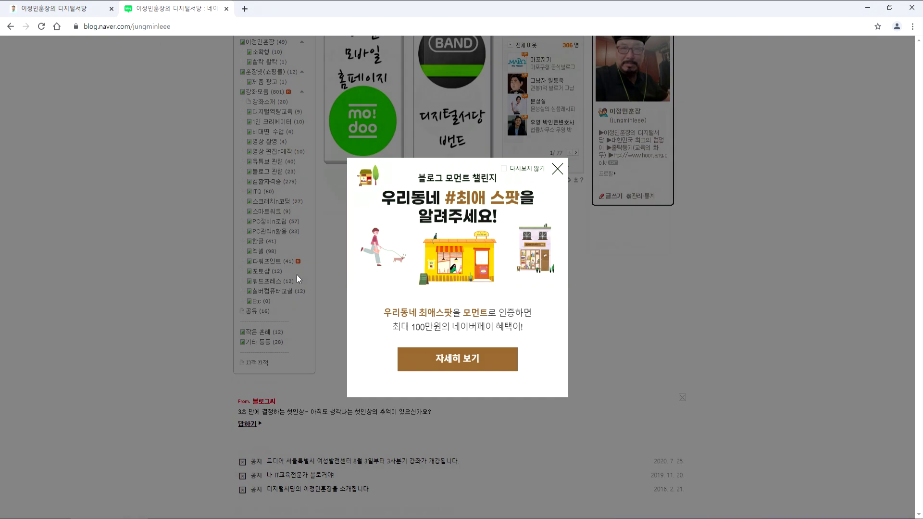
{"action": "left_click", "coordinate": [557, 168]}
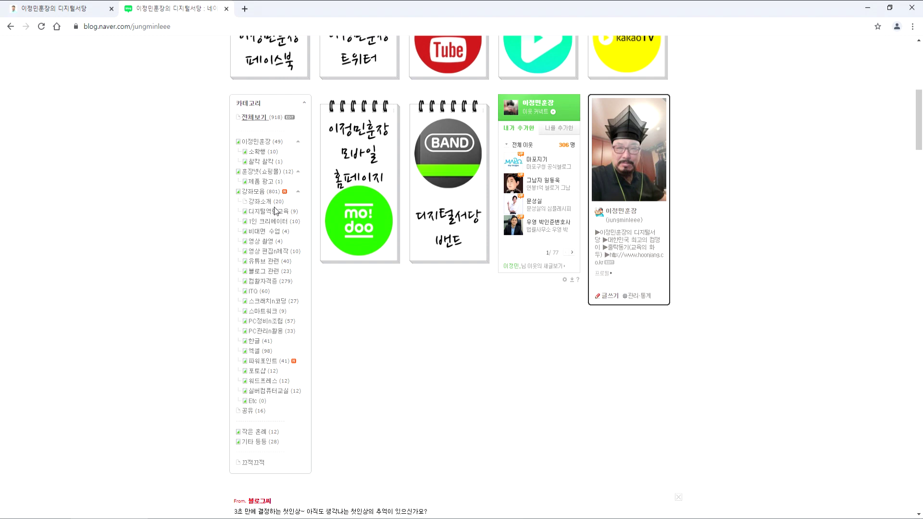
{"action": "scroll", "coordinate": [363, 281], "scroll_direction": "up", "scroll_amount": 3}
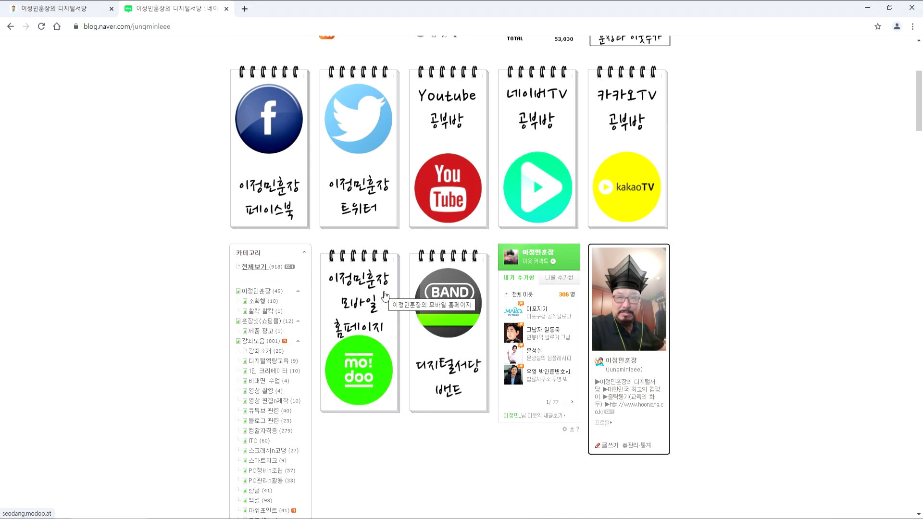
{"action": "scroll", "coordinate": [384, 295], "scroll_direction": "up", "scroll_amount": 5}
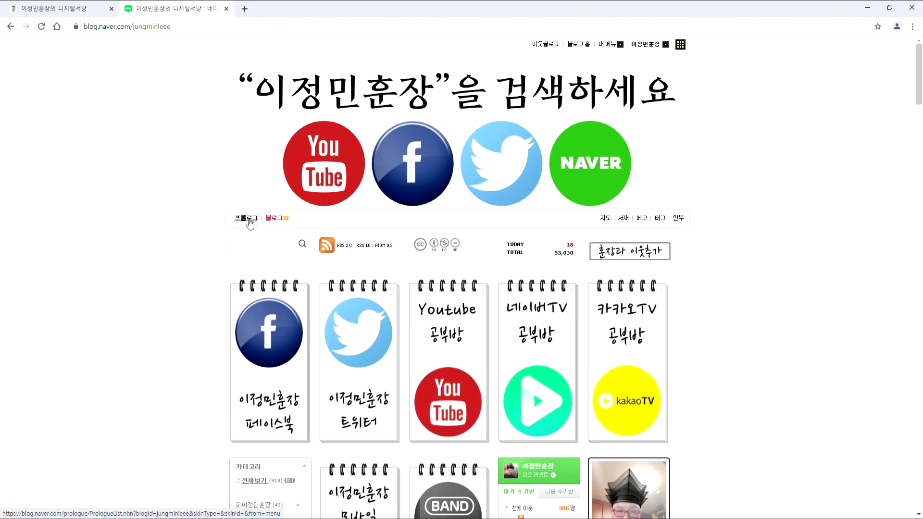
Open the blog's 프롤로그 page, dismiss the pop-up and examine the image row and the lists beneath it.
{"action": "left_click", "coordinate": [252, 222]}
{"action": "scroll", "coordinate": [422, 262], "scroll_direction": "down", "scroll_amount": 10}
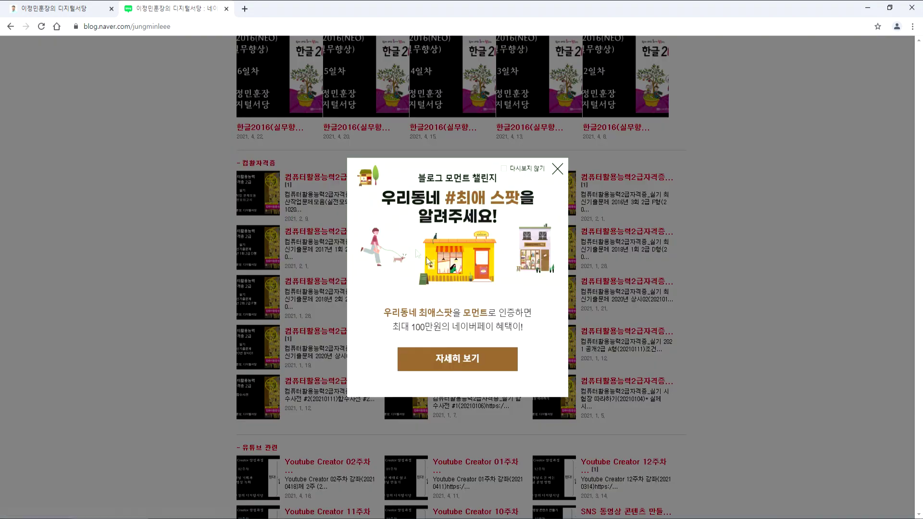
{"action": "left_click", "coordinate": [557, 169]}
{"action": "scroll", "coordinate": [282, 161], "scroll_direction": "up", "scroll_amount": 3}
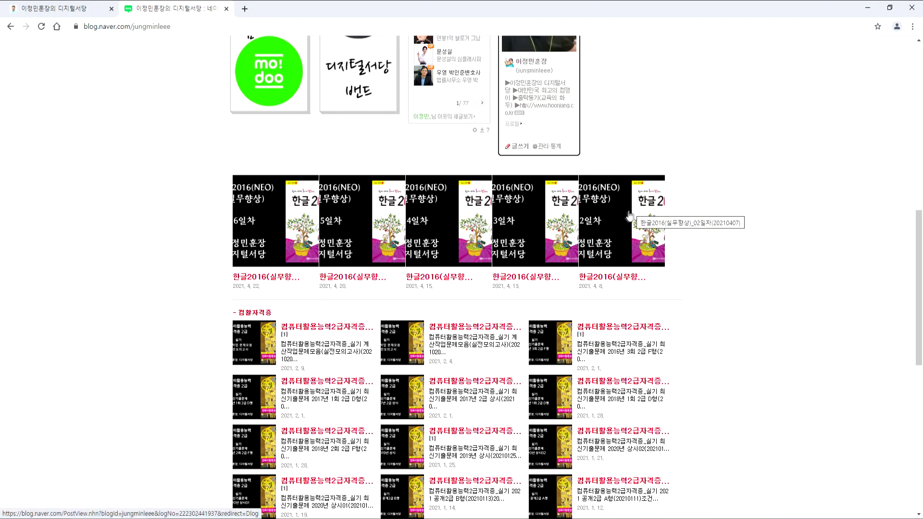
{"action": "scroll", "coordinate": [291, 283], "scroll_direction": "down", "scroll_amount": 4}
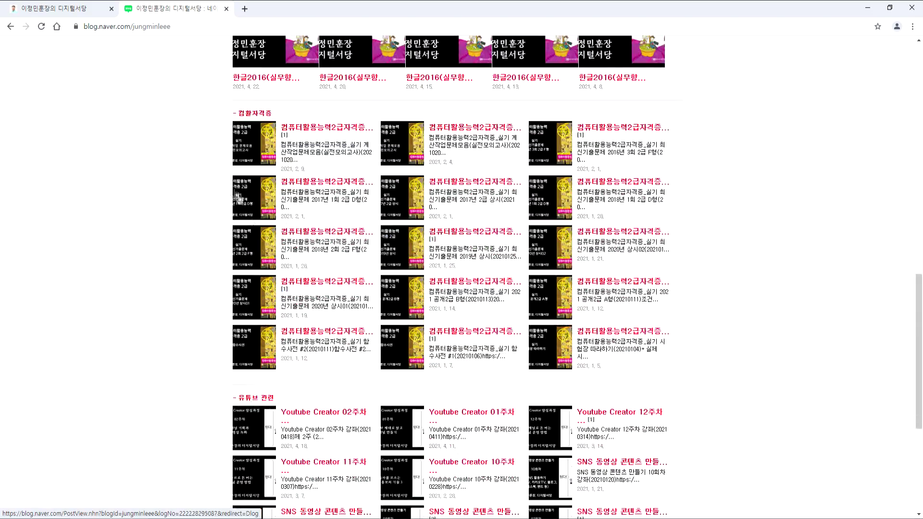
{"action": "scroll", "coordinate": [343, 286], "scroll_direction": "down", "scroll_amount": 5}
Switch to the 블로그 page, dismiss the pop-up and briefly highlight the top of the 전체보기 post list.
{"action": "scroll", "coordinate": [343, 286], "scroll_direction": "up", "scroll_amount": 15}
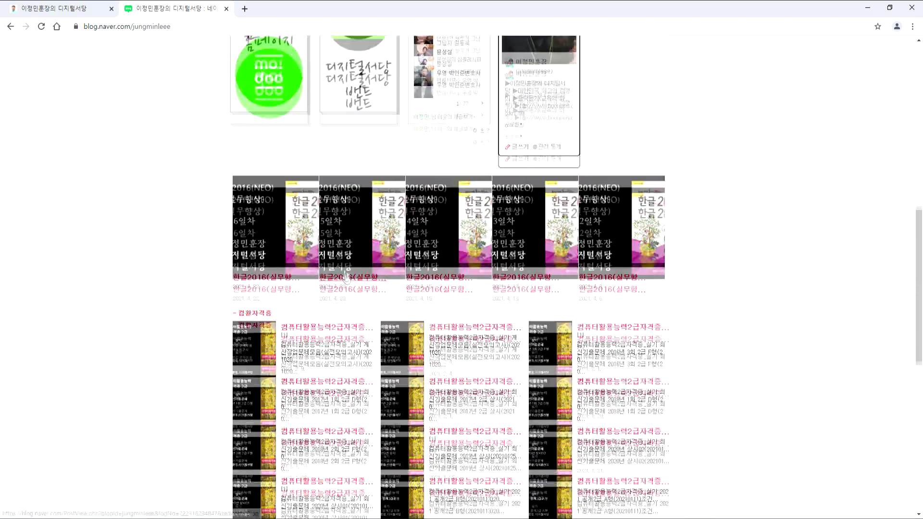
{"action": "scroll", "coordinate": [359, 196], "scroll_direction": "down", "scroll_amount": 10}
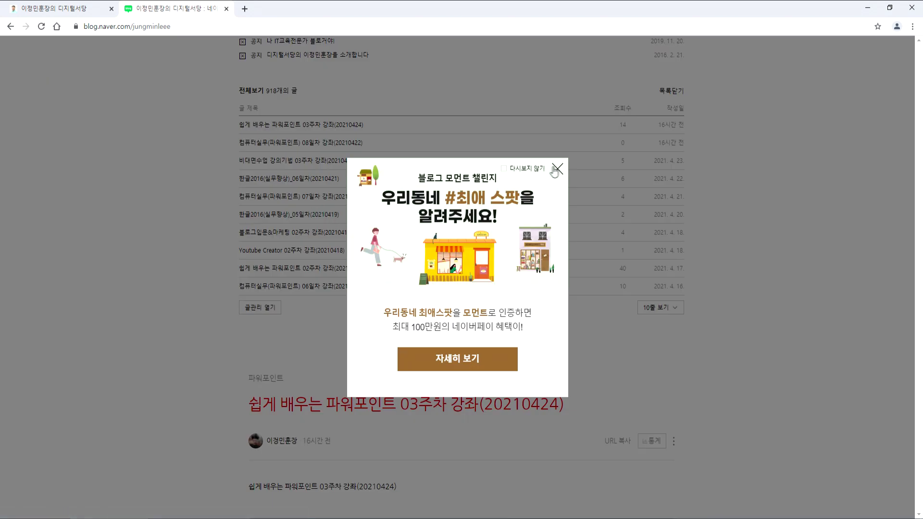
{"action": "left_click", "coordinate": [557, 169]}
{"action": "left_click_drag", "start_coordinate": [232, 86], "coordinate": [255, 138]}
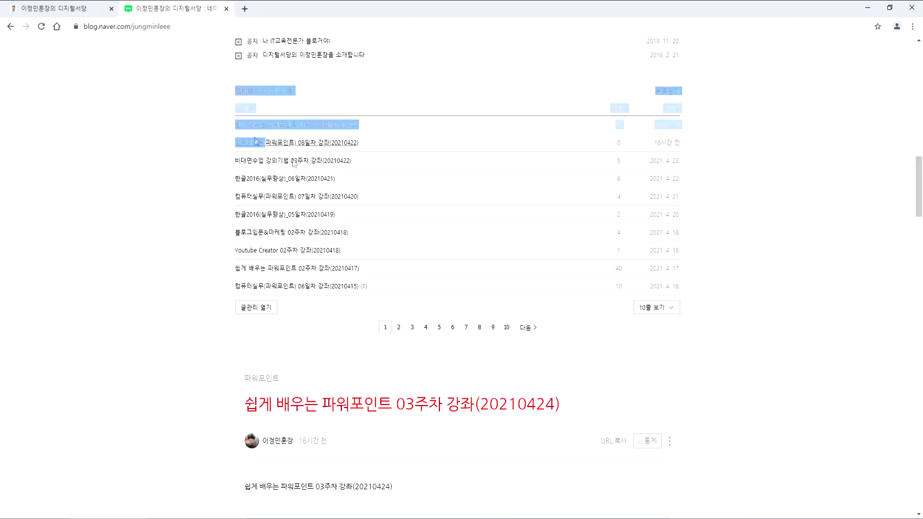
{"action": "left_click", "coordinate": [347, 333]}
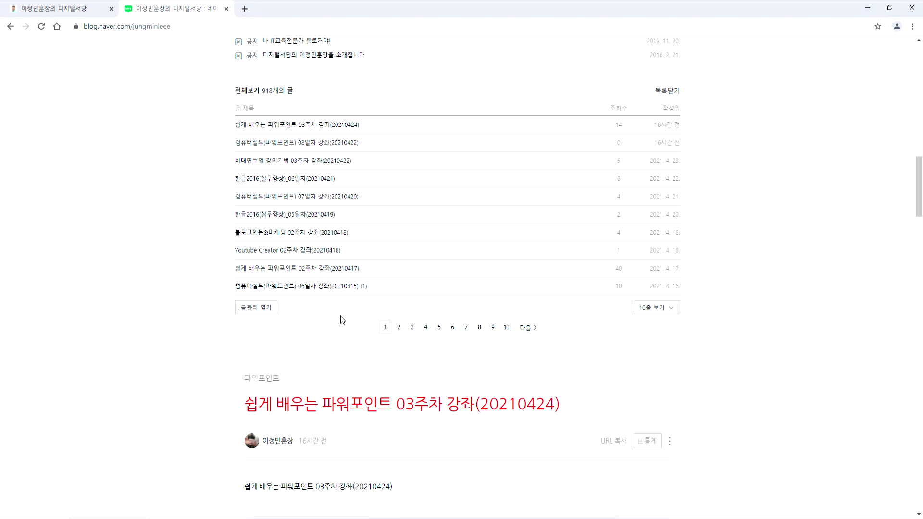
Examine the 블로그 page's layout, from its category list and notices down through the posts.
{"action": "scroll", "coordinate": [343, 320], "scroll_direction": "up", "scroll_amount": 4}
{"action": "scroll", "coordinate": [344, 311], "scroll_direction": "down", "scroll_amount": 15}
{"action": "scroll", "coordinate": [309, 210], "scroll_direction": "up", "scroll_amount": 4}
{"action": "scroll", "coordinate": [373, 255], "scroll_direction": "down", "scroll_amount": 15}
{"action": "scroll", "coordinate": [476, 289], "scroll_direction": "down", "scroll_amount": 10}
{"action": "scroll", "coordinate": [312, 211], "scroll_direction": "up", "scroll_amount": 15}
{"action": "scroll", "coordinate": [311, 210], "scroll_direction": "up", "scroll_amount": 15}
{"action": "scroll", "coordinate": [256, 153], "scroll_direction": "down", "scroll_amount": 9}
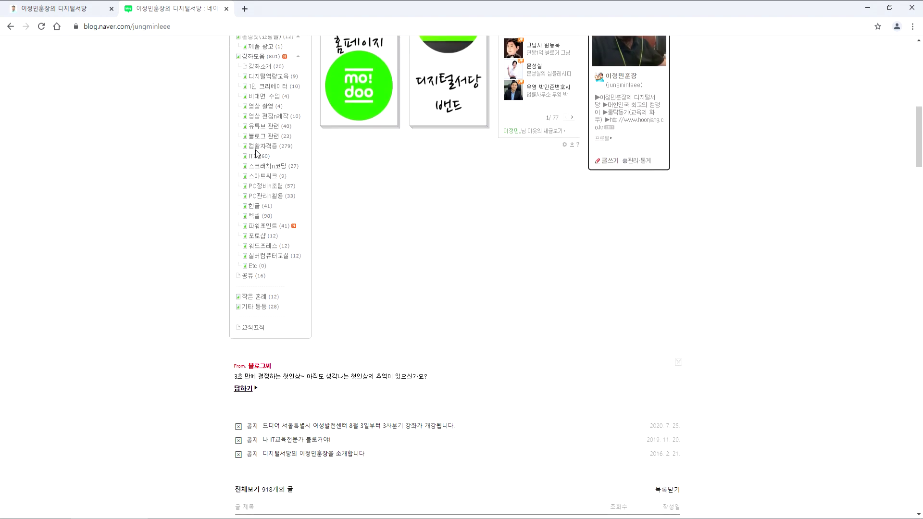
Open the 컴활자격증 category, dismiss the pop-up and look over its thumbnail post list and the category list above it.
{"action": "left_click", "coordinate": [262, 147]}
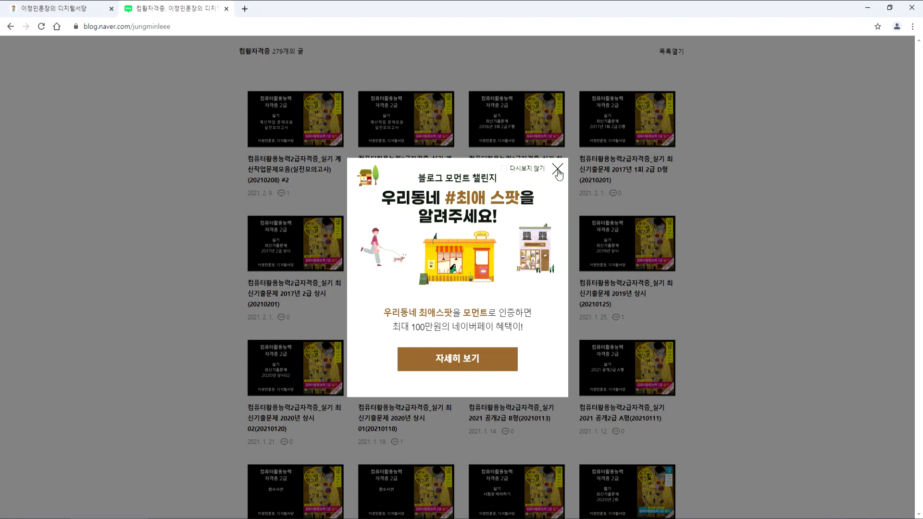
{"action": "left_click", "coordinate": [557, 168]}
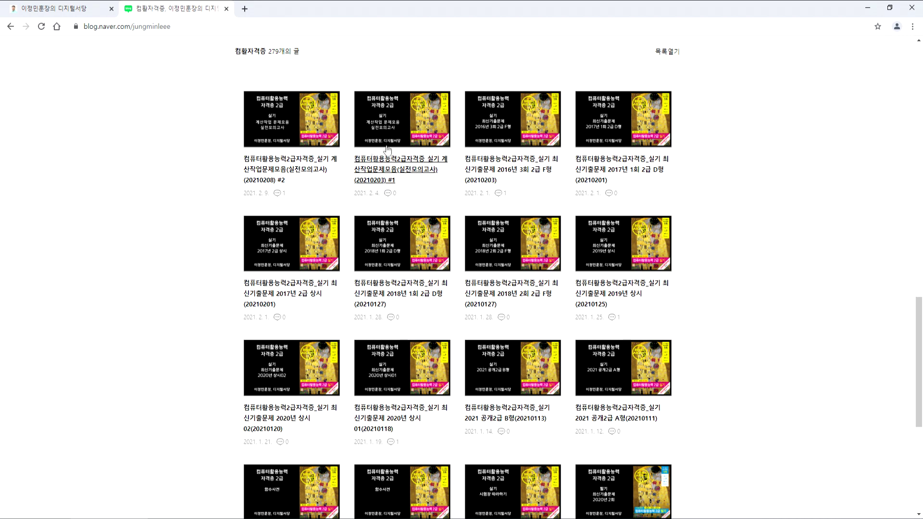
{"action": "scroll", "coordinate": [241, 202], "scroll_direction": "up", "scroll_amount": 7}
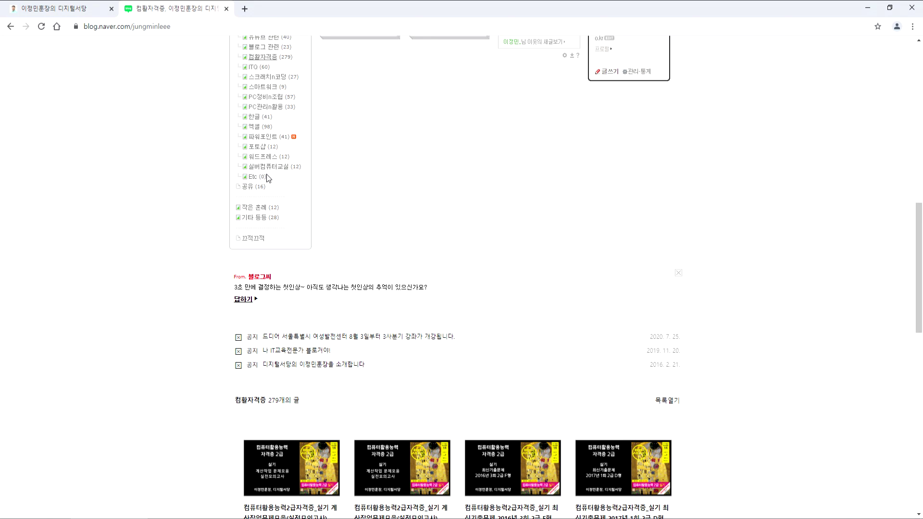
{"action": "scroll", "coordinate": [192, 197], "scroll_direction": "up", "scroll_amount": 10}
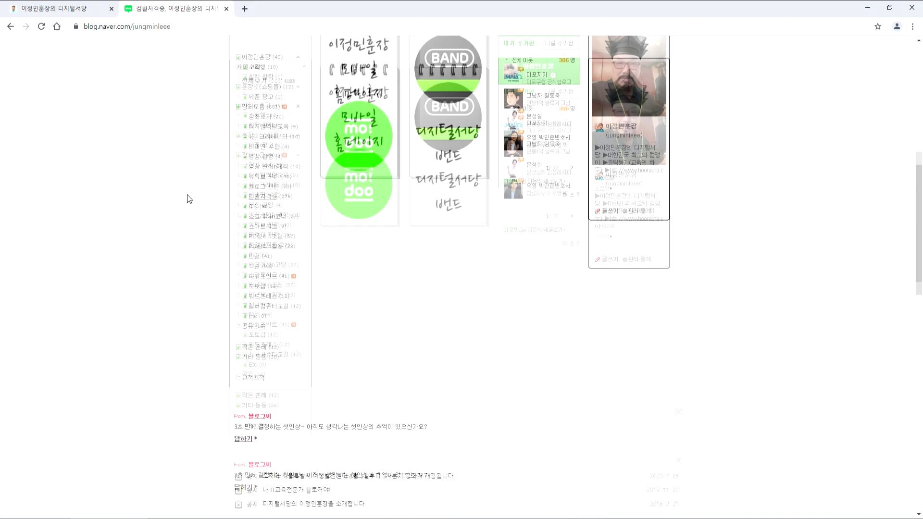
{"action": "scroll", "coordinate": [197, 187], "scroll_direction": "up", "scroll_amount": 1}
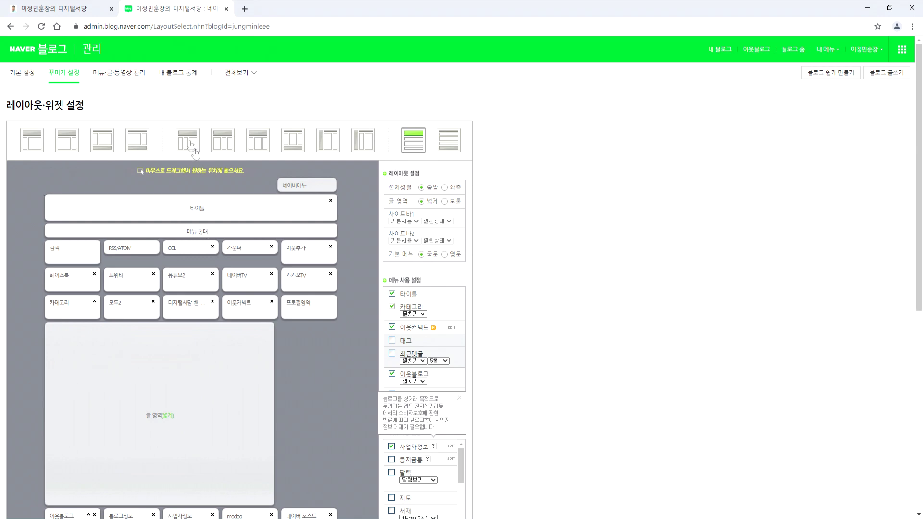
Open the 블로그 settings under 메뉴·글·동영상 관리 and review the options of the 소확행 category.
{"action": "left_click", "coordinate": [99, 87]}
{"action": "left_click", "coordinate": [18, 125]}
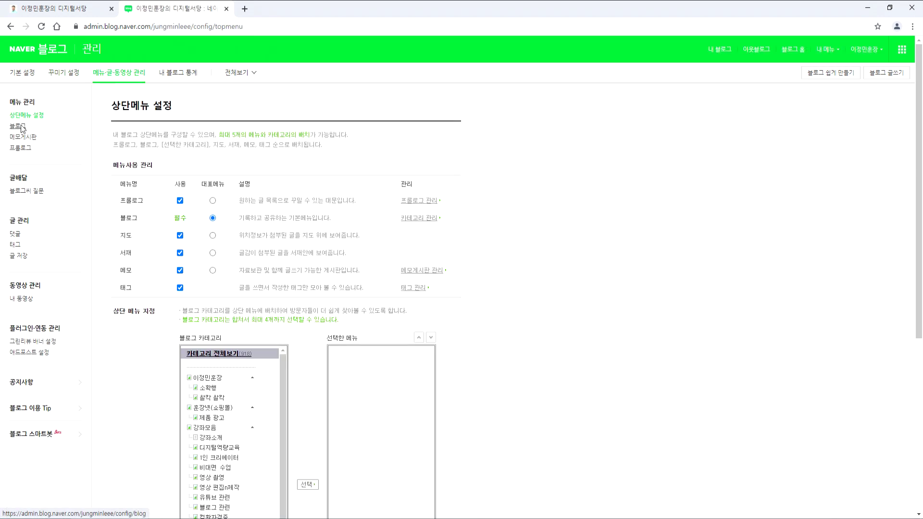
{"action": "left_click", "coordinate": [153, 227]}
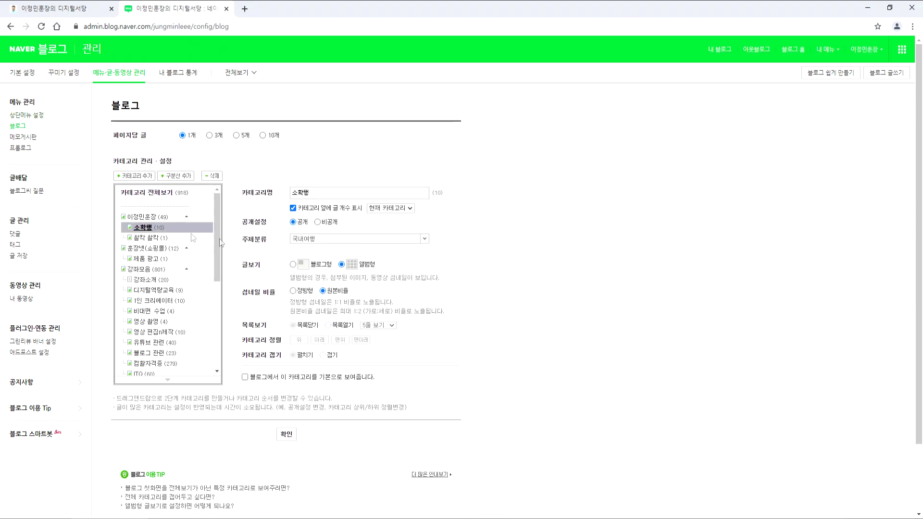
{"action": "scroll", "coordinate": [339, 285], "scroll_direction": "down", "scroll_amount": 3}
{"action": "scroll", "coordinate": [341, 284], "scroll_direction": "up", "scroll_amount": 3}
Return to 레이아웃·위젯 설정 and open the Naver blog from the homepage in a separate tab.
{"action": "left_click", "coordinate": [63, 75]}
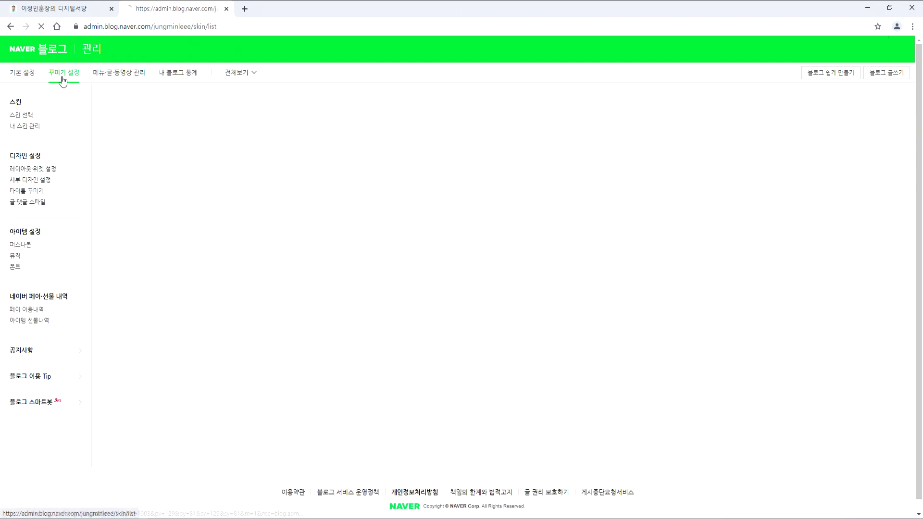
{"action": "left_click", "coordinate": [23, 169]}
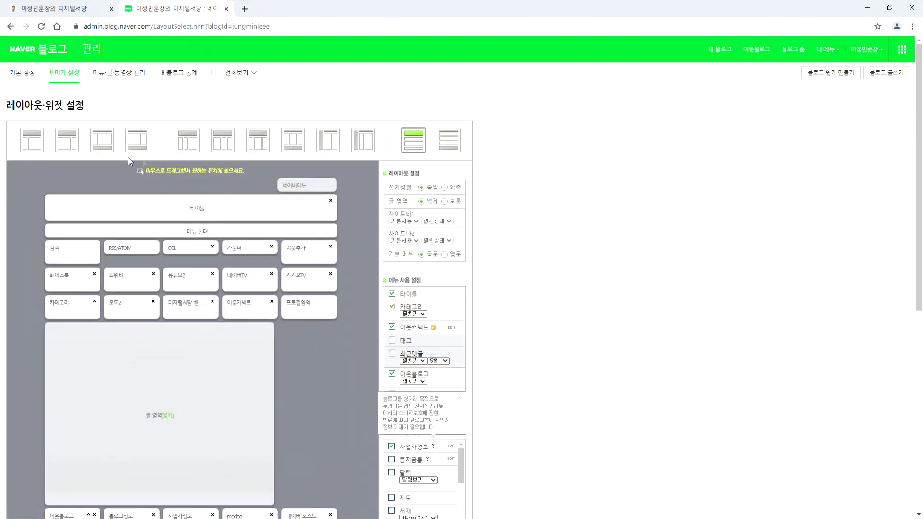
{"action": "left_click", "coordinate": [67, 9]}
{"action": "scroll", "coordinate": [232, 266], "scroll_direction": "down", "scroll_amount": 5}
{"action": "middle_click", "coordinate": [71, 306]}
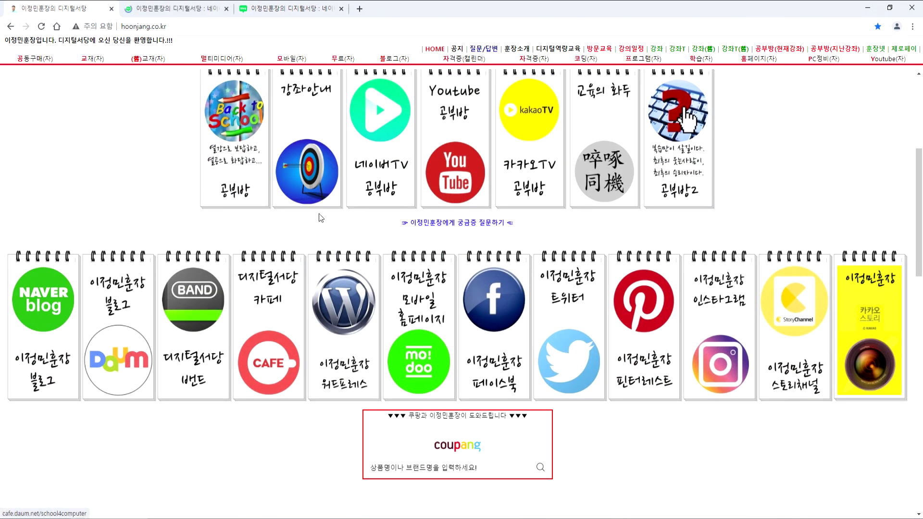
Look down the newly opened blog page, from its title and widgets to the post text.
{"action": "left_click", "coordinate": [207, 9]}
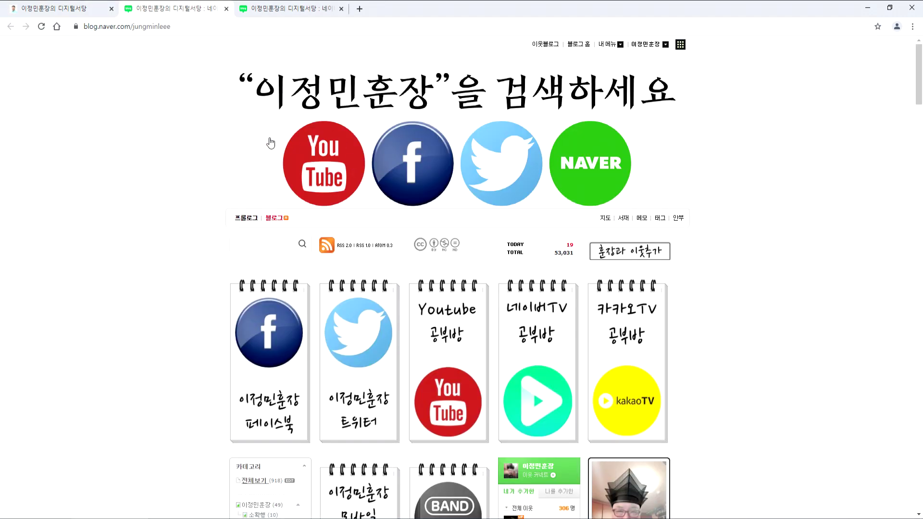
{"action": "scroll", "coordinate": [357, 245], "scroll_direction": "down", "scroll_amount": 4}
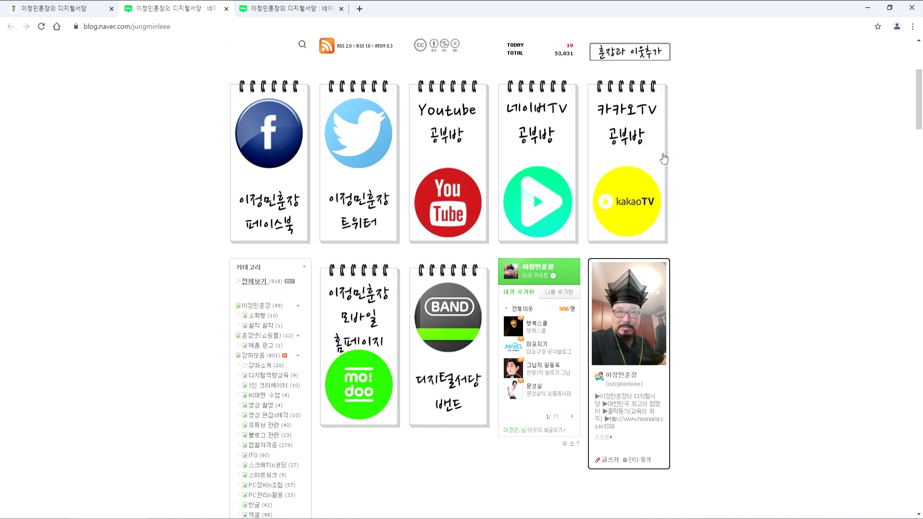
{"action": "left_click_drag", "start_coordinate": [919, 111], "coordinate": [921, 371]}
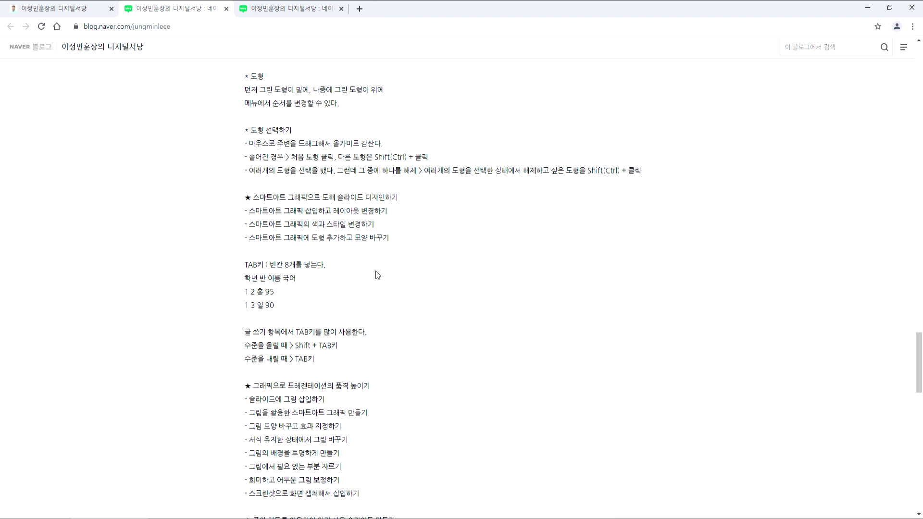
Cancel the change to the first layout in 레이아웃·위젯 설정 and review the blog page from its title down to the notices.
{"action": "left_click", "coordinate": [283, 8]}
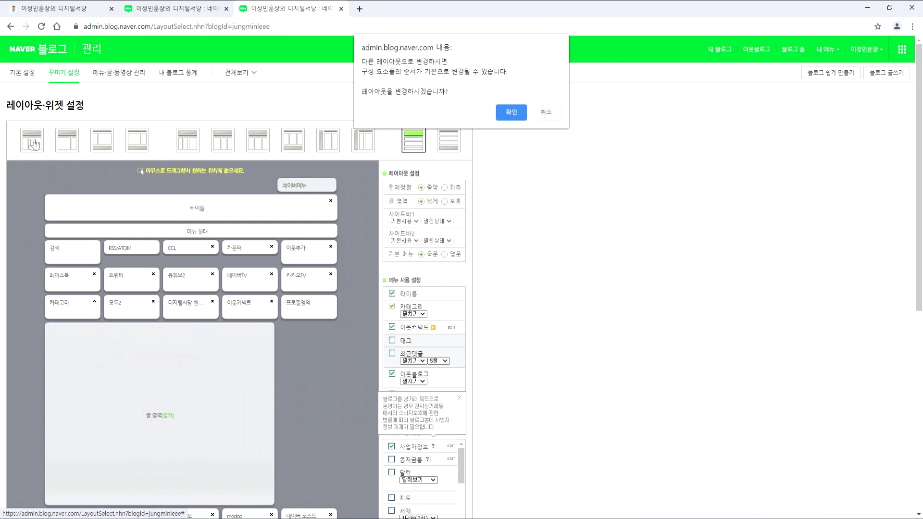
{"action": "left_click", "coordinate": [546, 111]}
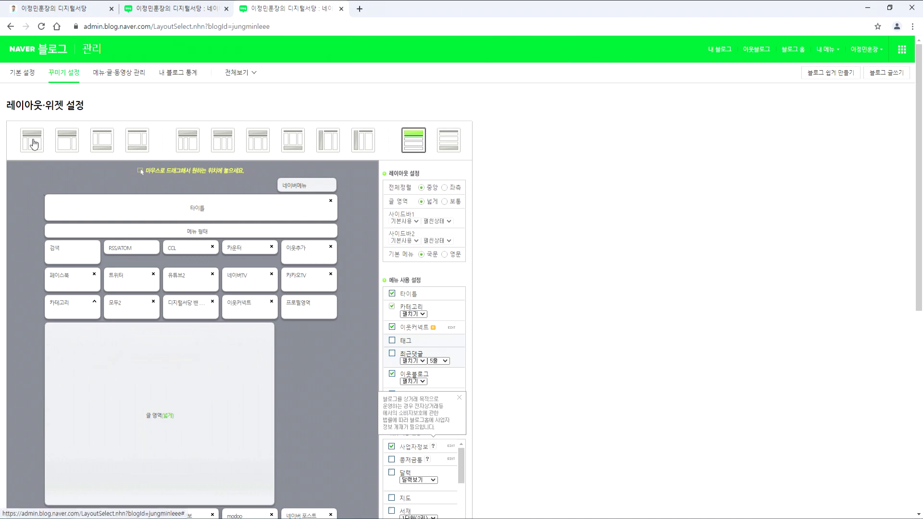
{"action": "left_click", "coordinate": [174, 9]}
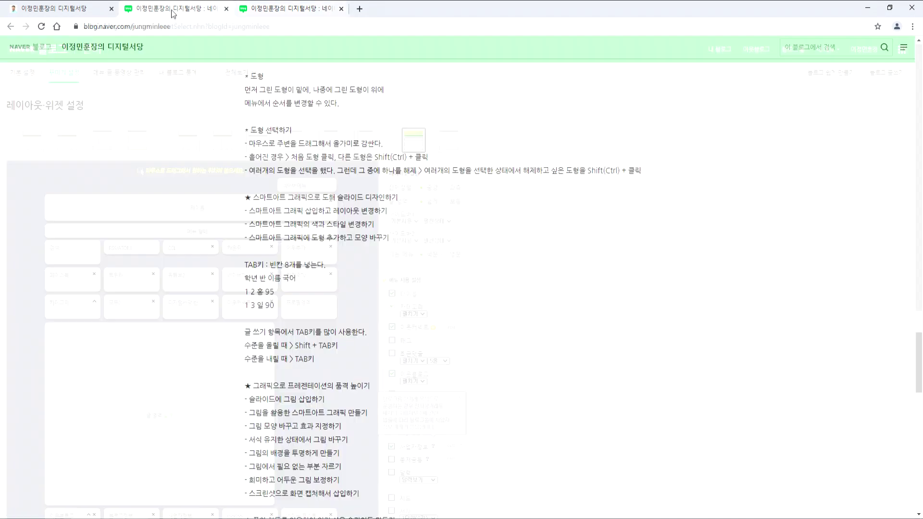
{"action": "scroll", "coordinate": [549, 185], "scroll_direction": "up", "scroll_amount": 9}
{"action": "key", "text": "Home"}
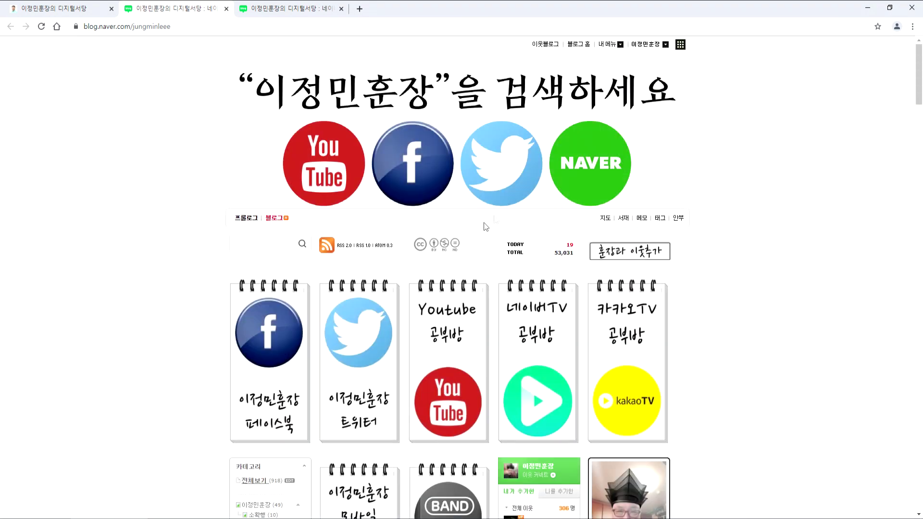
{"action": "scroll", "coordinate": [494, 215], "scroll_direction": "down", "scroll_amount": 9}
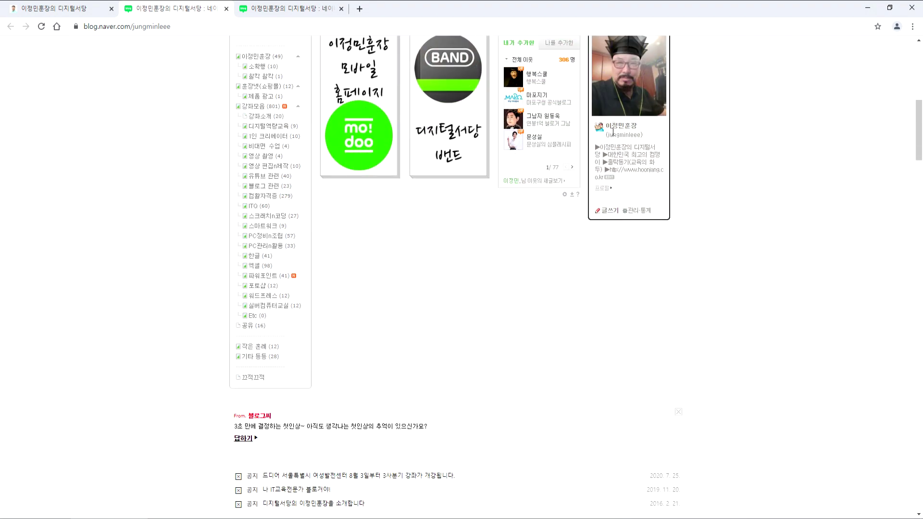
On the layout choices, circle the seventh layout and annotate it 1, mark the first layout 2 and the currently selected one 3.
{"action": "left_click", "coordinate": [288, 9]}
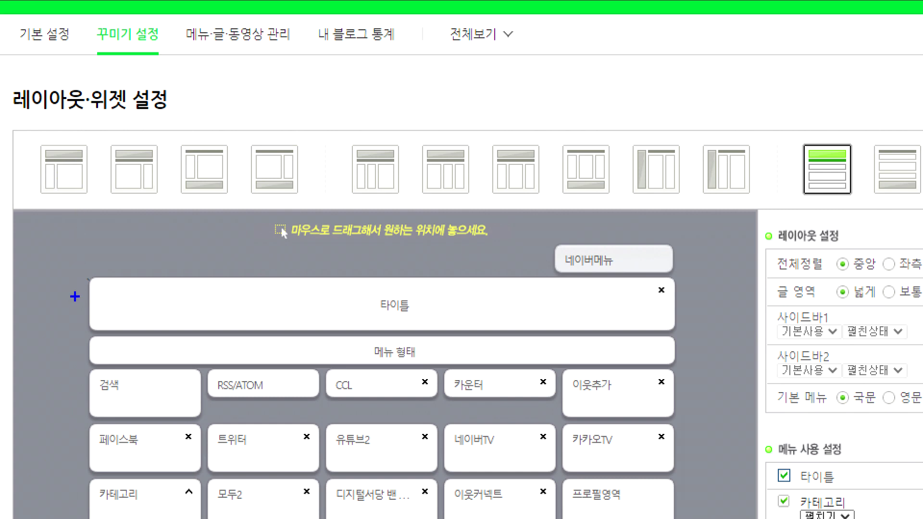
{"action": "mouse_move", "coordinate": [533, 207]}
{"action": "left_mouse_down"}
{"action": "mouse_move", "coordinate": [507, 210]}
{"action": "mouse_move", "coordinate": [491, 142]}
{"action": "mouse_move", "coordinate": [542, 155]}
{"action": "mouse_move", "coordinate": [520, 216]}
{"action": "left_mouse_up"}
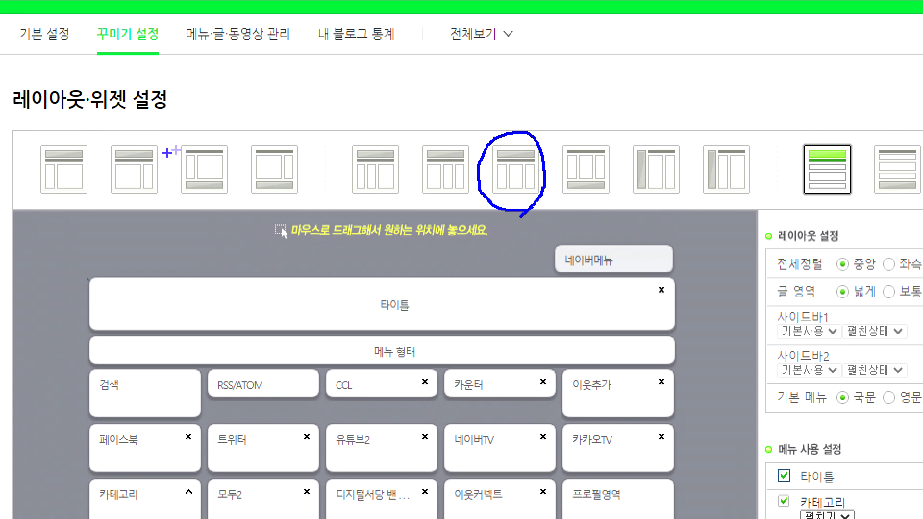
{"action": "left_click_drag", "start_coordinate": [58, 123], "coordinate": [83, 102]}
{"action": "left_click_drag", "start_coordinate": [521, 76], "coordinate": [508, 100]}
{"action": "mouse_move", "coordinate": [42, 164]}
{"action": "left_mouse_down"}
{"action": "mouse_move", "coordinate": [55, 181]}
{"action": "mouse_move", "coordinate": [96, 193]}
{"action": "left_mouse_up"}
{"action": "mouse_move", "coordinate": [806, 88]}
{"action": "left_mouse_down"}
{"action": "mouse_move", "coordinate": [826, 93]}
{"action": "mouse_move", "coordinate": [804, 136]}
{"action": "left_mouse_up"}
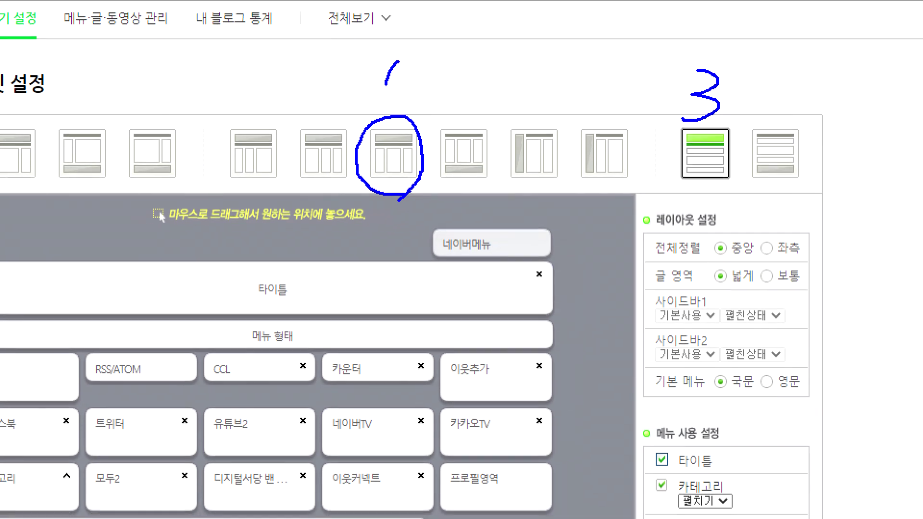
Circle the 중앙 and 넓게 options in 레이아웃 설정, write 966 above the layouts and clear the annotations.
{"action": "mouse_move", "coordinate": [756, 268]}
{"action": "left_mouse_down"}
{"action": "mouse_move", "coordinate": [767, 212]}
{"action": "mouse_move", "coordinate": [764, 263]}
{"action": "mouse_move", "coordinate": [685, 255]}
{"action": "mouse_move", "coordinate": [740, 297]}
{"action": "left_mouse_up"}
{"action": "mouse_move", "coordinate": [789, 72]}
{"action": "left_mouse_down"}
{"action": "mouse_move", "coordinate": [784, 51]}
{"action": "mouse_move", "coordinate": [785, 106]}
{"action": "left_mouse_up"}
{"action": "mouse_move", "coordinate": [839, 35]}
{"action": "left_mouse_down"}
{"action": "mouse_move", "coordinate": [816, 86]}
{"action": "mouse_move", "coordinate": [860, 44]}
{"action": "mouse_move", "coordinate": [846, 86]}
{"action": "left_mouse_up"}
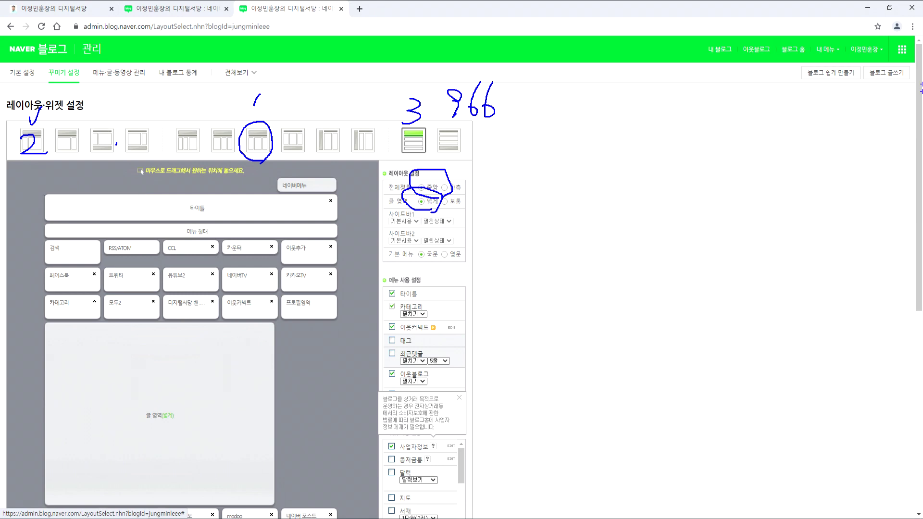
{"action": "key", "text": "Escape"}
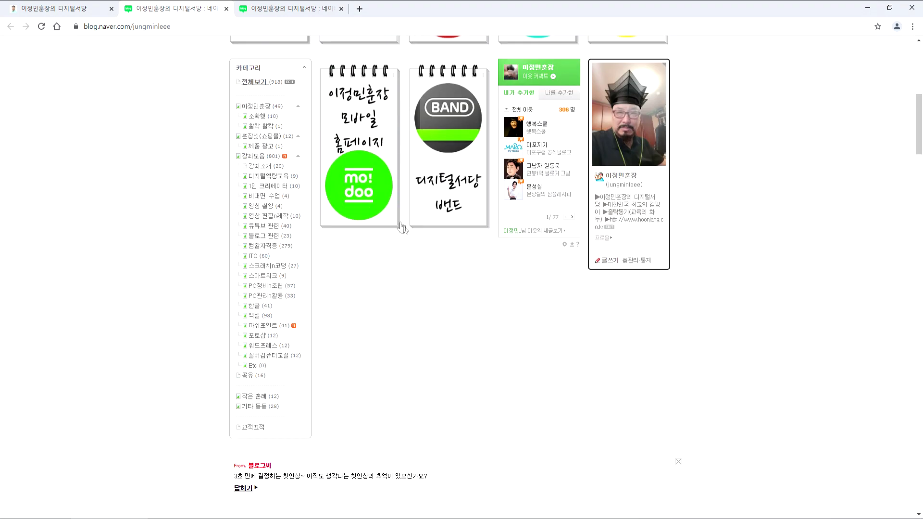
Compare the blog page's category and widget area with the 레이아웃·위젯 설정 page.
{"action": "scroll", "coordinate": [572, 288], "scroll_direction": "up", "scroll_amount": 2}
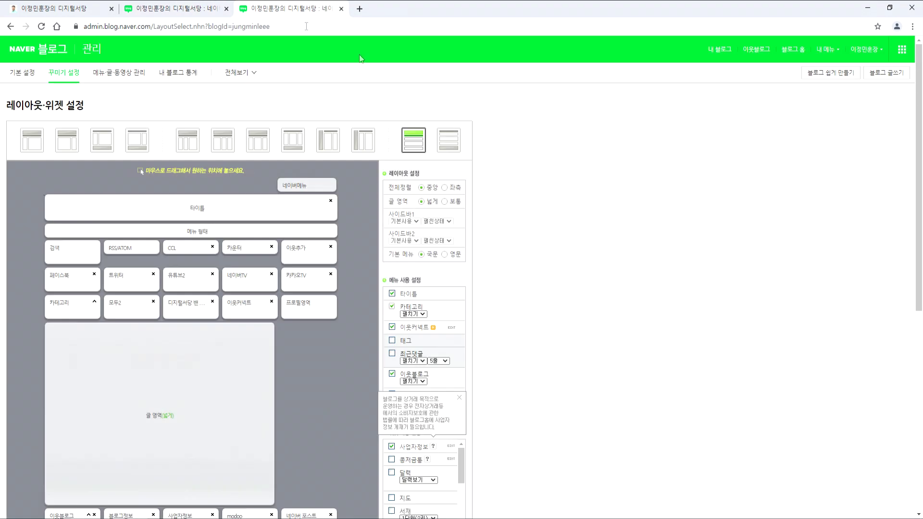
{"action": "scroll", "coordinate": [624, 311], "scroll_direction": "down", "scroll_amount": 5}
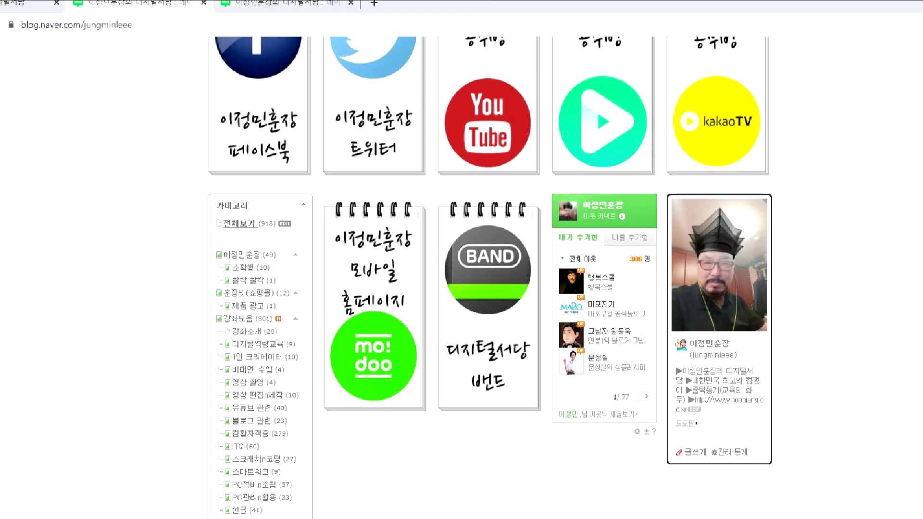
{"action": "left_click", "coordinate": [302, 12]}
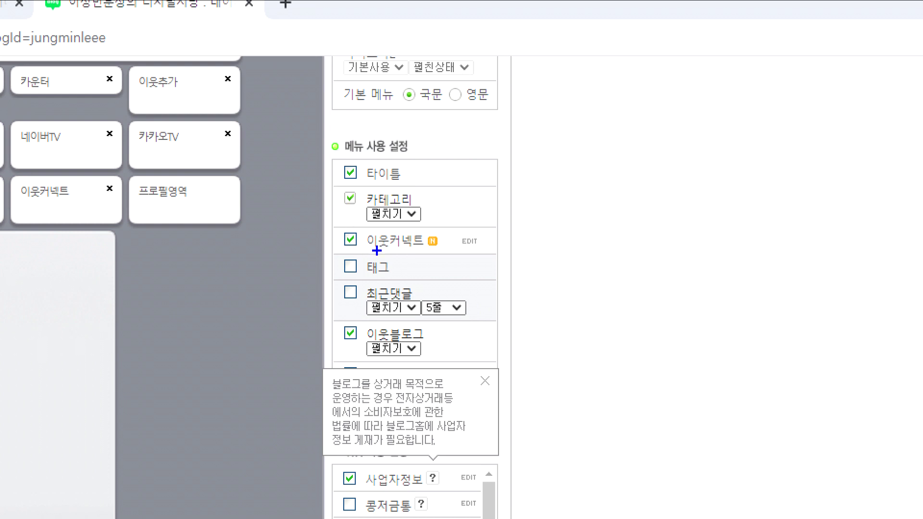
Draw crosses beside 이웃커넥트 and 이웃블로그 in 메뉴 사용 설정, mark the 타이틀 and 카테고리 entries and clear the annotations.
{"action": "mouse_move", "coordinate": [344, 232]}
{"action": "left_mouse_down"}
{"action": "mouse_move", "coordinate": [323, 252]}
{"action": "mouse_move", "coordinate": [340, 252]}
{"action": "left_mouse_up"}
{"action": "mouse_move", "coordinate": [342, 326]}
{"action": "left_mouse_down"}
{"action": "mouse_move", "coordinate": [315, 349]}
{"action": "mouse_move", "coordinate": [361, 356]}
{"action": "mouse_move", "coordinate": [365, 342]}
{"action": "left_mouse_up"}
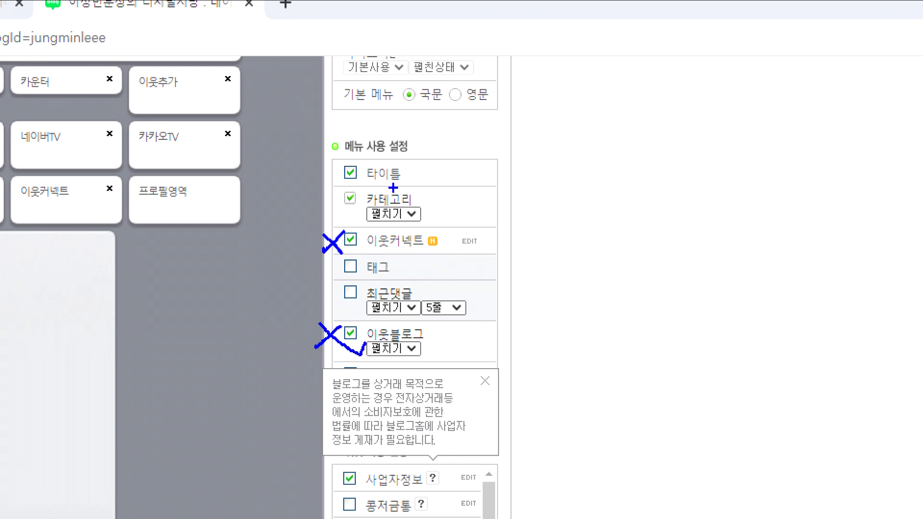
{"action": "left_click_drag", "start_coordinate": [393, 188], "coordinate": [400, 171]}
{"action": "mouse_move", "coordinate": [392, 207]}
{"action": "left_mouse_down"}
{"action": "mouse_move", "coordinate": [339, 206]}
{"action": "mouse_move", "coordinate": [402, 219]}
{"action": "left_mouse_up"}
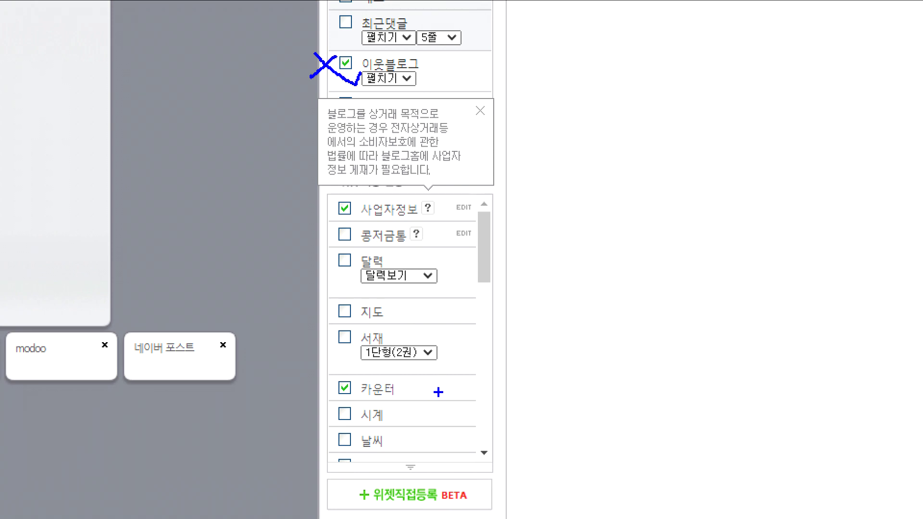
{"action": "key", "text": "Escape"}
Look over the category list, notices and widgets on the blog page again.
{"action": "left_click", "coordinate": [173, 8]}
{"action": "scroll", "coordinate": [284, 222], "scroll_direction": "down", "scroll_amount": 5}
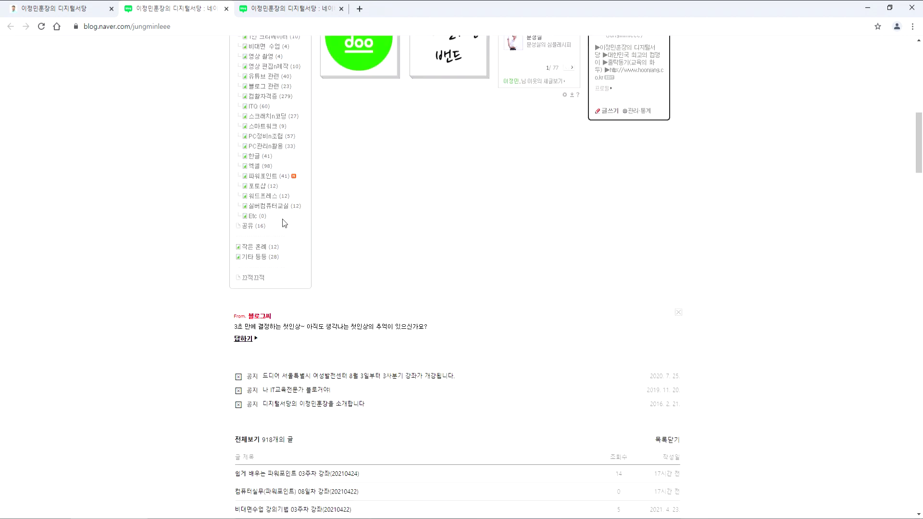
{"action": "scroll", "coordinate": [268, 225], "scroll_direction": "up", "scroll_amount": 5}
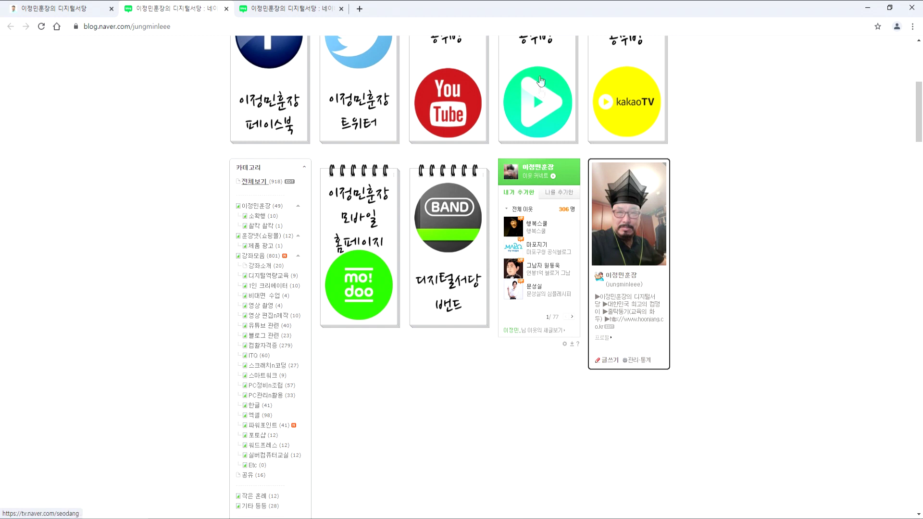
Examine the entries in the 위젯 사용 설정 and 메뉴 사용 설정 lists and go back to the blog page.
{"action": "left_click", "coordinate": [315, 9]}
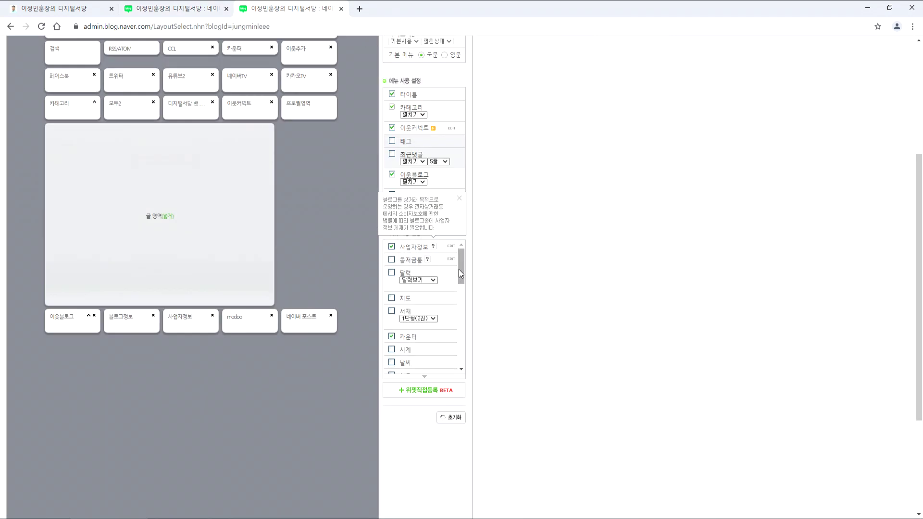
{"action": "scroll", "coordinate": [458, 269], "scroll_direction": "down", "scroll_amount": 5}
{"action": "scroll", "coordinate": [461, 273], "scroll_direction": "up", "scroll_amount": 5}
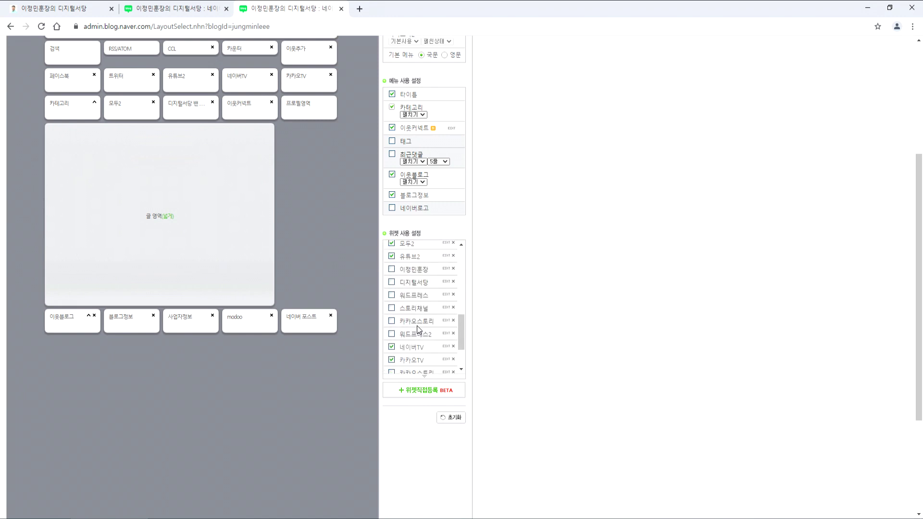
{"action": "scroll", "coordinate": [416, 325], "scroll_direction": "up", "scroll_amount": 2}
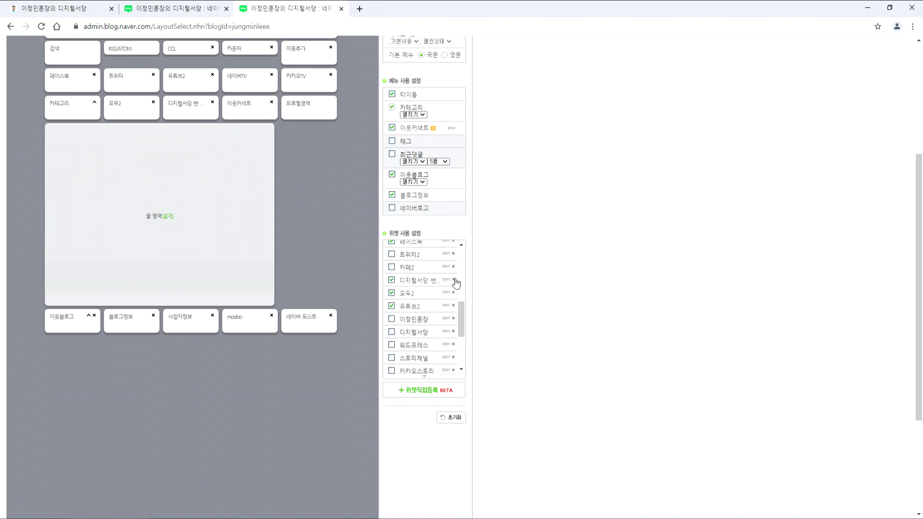
{"action": "scroll", "coordinate": [484, 255], "scroll_direction": "up", "scroll_amount": 5}
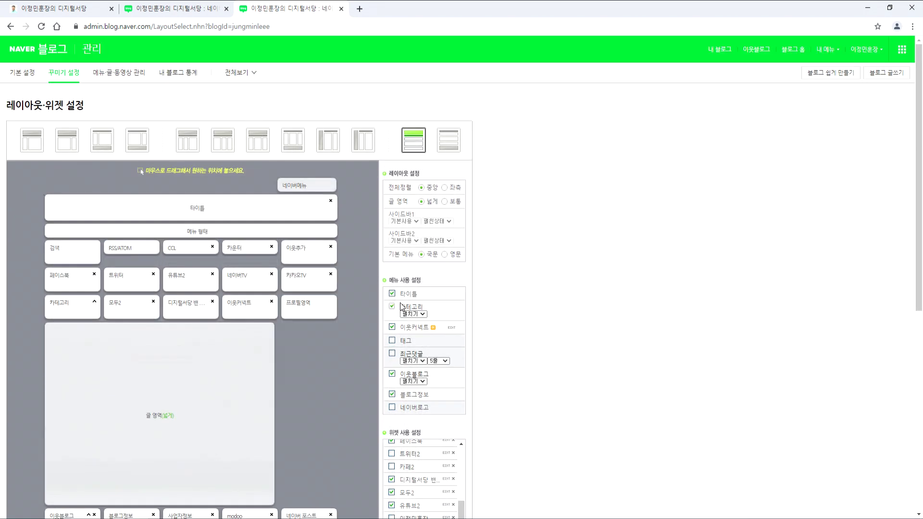
{"action": "left_click", "coordinate": [186, 9]}
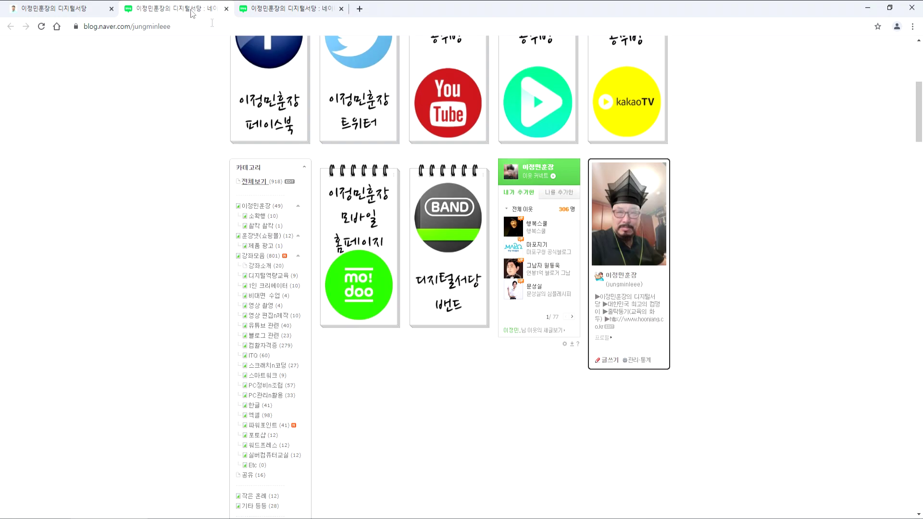
Collapse the 카테고리 list on the blog page and expand it again.
{"action": "scroll", "coordinate": [381, 266], "scroll_direction": "up", "scroll_amount": 2}
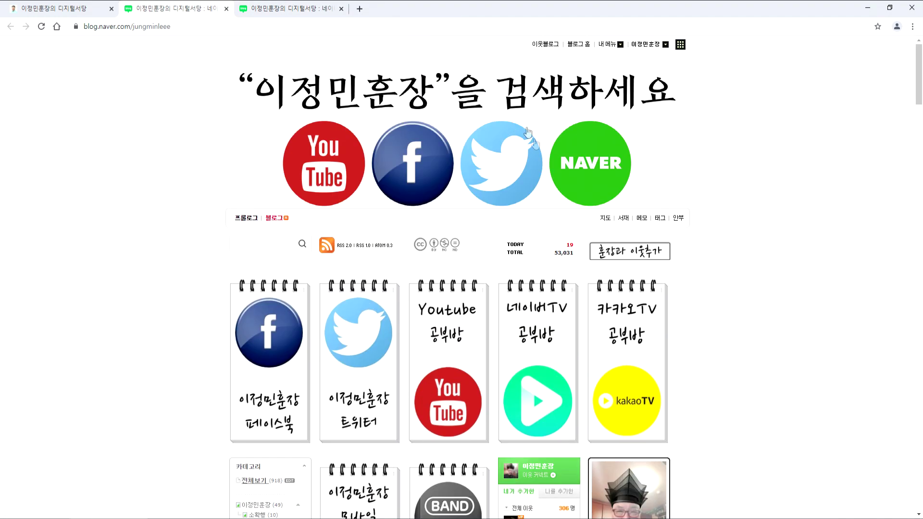
{"action": "scroll", "coordinate": [344, 255], "scroll_direction": "down", "scroll_amount": 8}
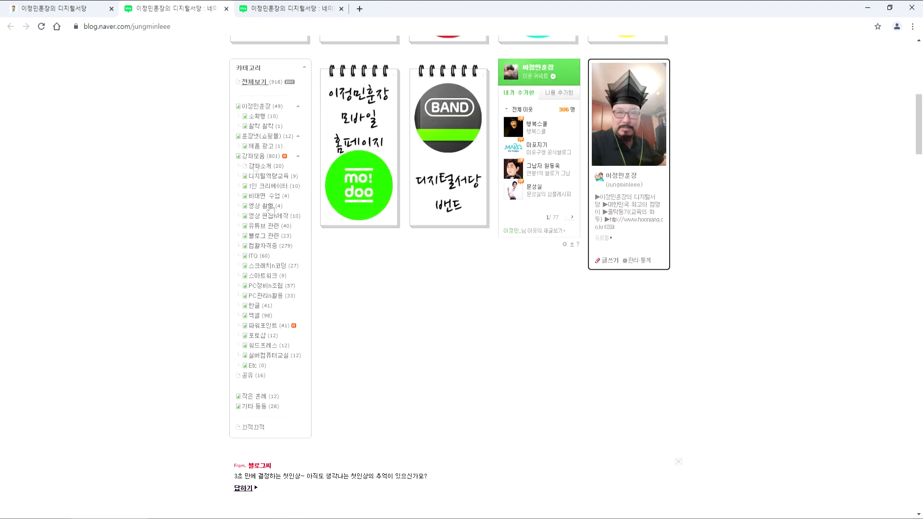
{"action": "left_click", "coordinate": [304, 68]}
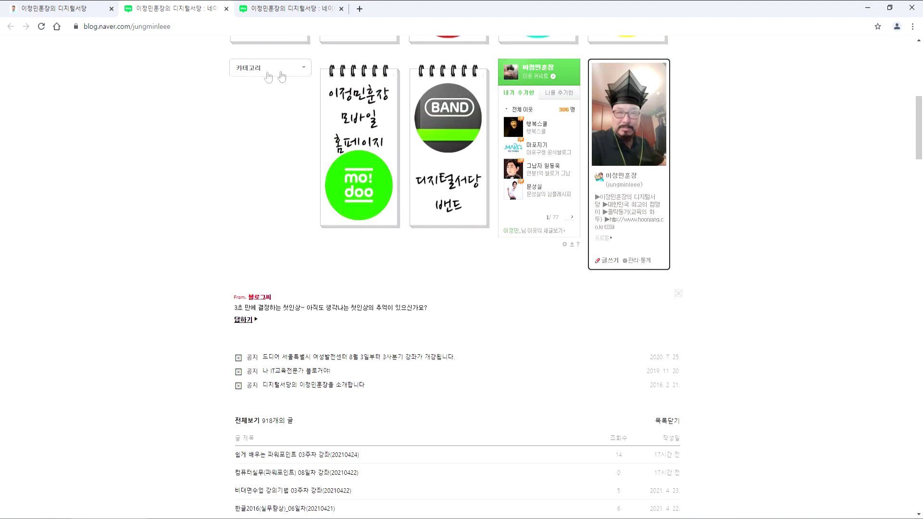
{"action": "left_click", "coordinate": [302, 70]}
{"action": "left_click", "coordinate": [303, 70]}
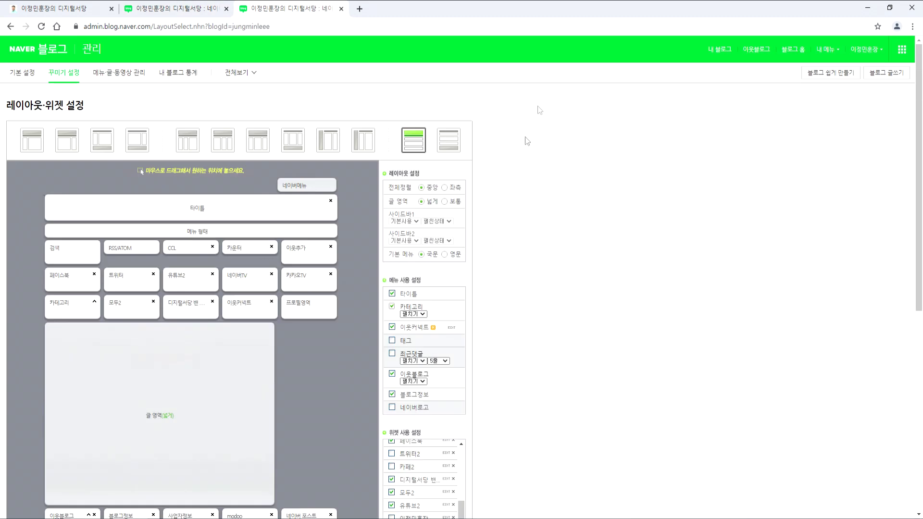
Change the 카테고리 display option in 메뉴 사용 설정 to 접기 and set it back to 펼치기.
{"action": "left_click", "coordinate": [412, 264]}
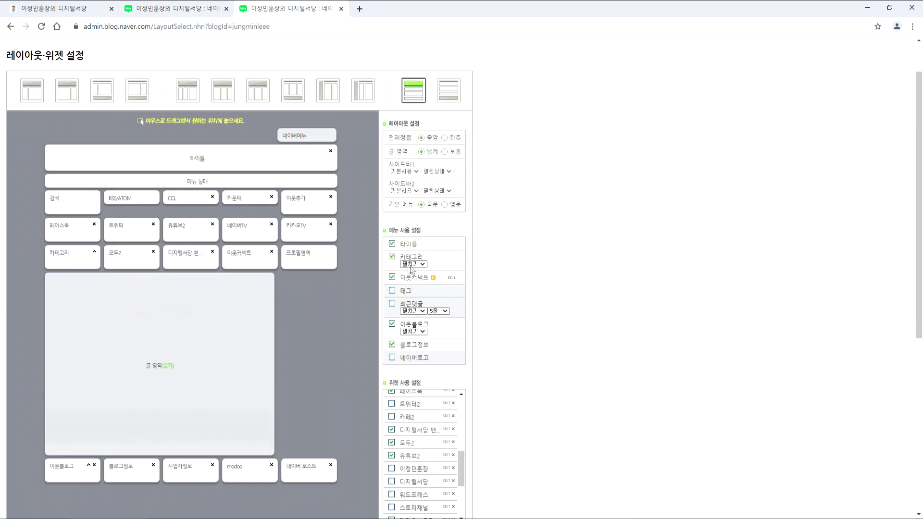
{"action": "left_click", "coordinate": [416, 279]}
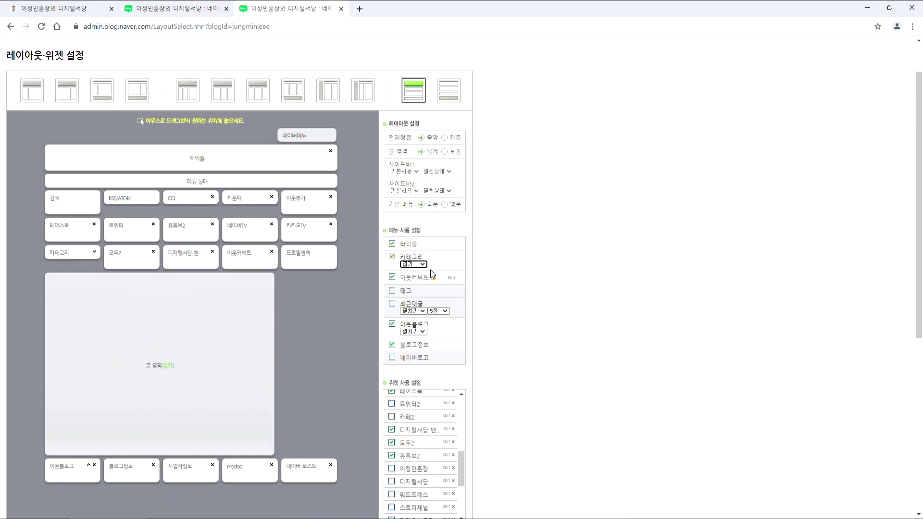
{"action": "left_click", "coordinate": [412, 264]}
{"action": "left_click", "coordinate": [411, 272]}
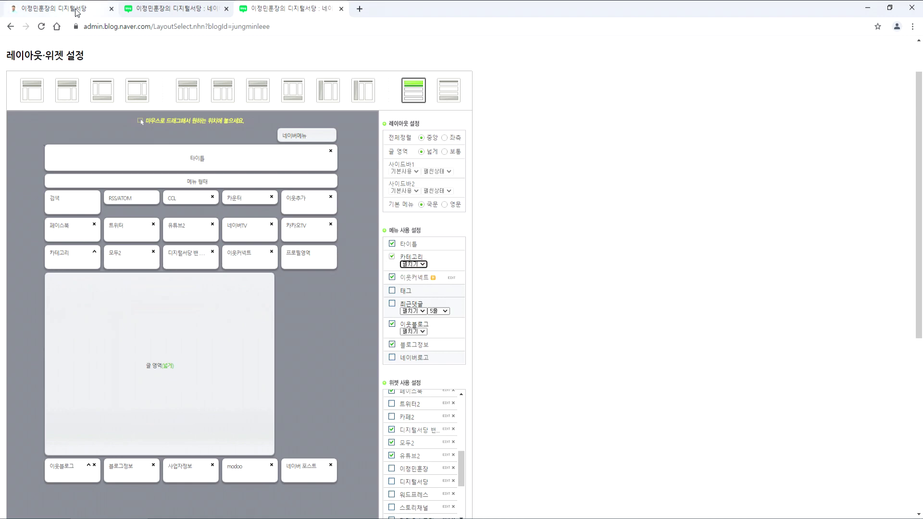
On the blog page, fold and unfold the whole 카테고리 list, followed by its first category group.
{"action": "left_click", "coordinate": [160, 10]}
{"action": "scroll", "coordinate": [224, 184], "scroll_direction": "up", "scroll_amount": 1}
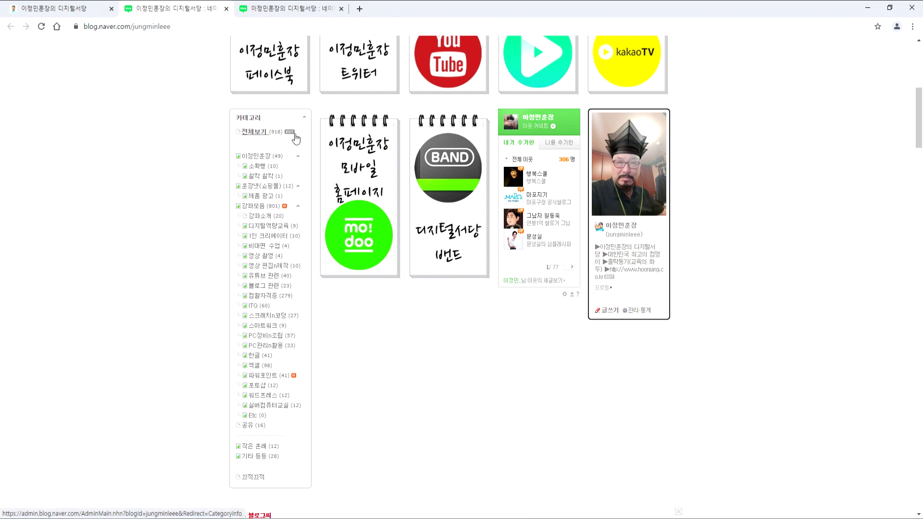
{"action": "left_click", "coordinate": [304, 117]}
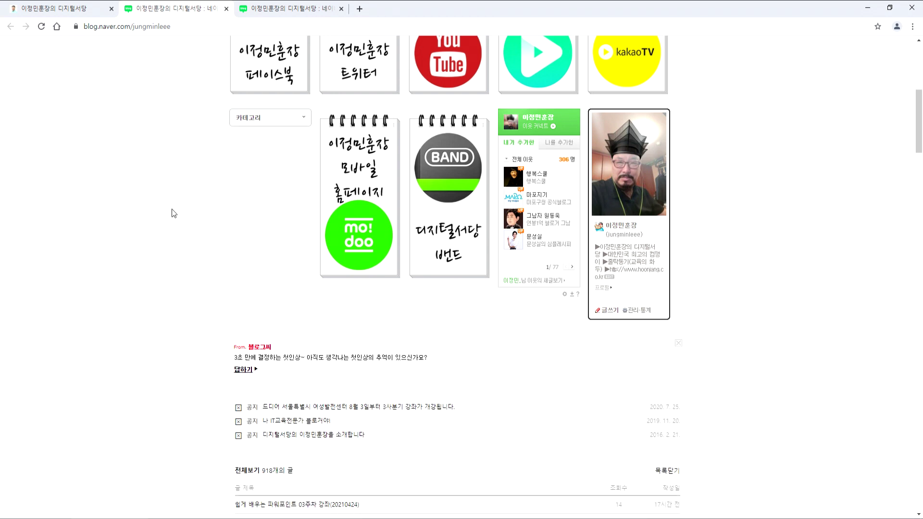
{"action": "scroll", "coordinate": [166, 209], "scroll_direction": "up", "scroll_amount": 2}
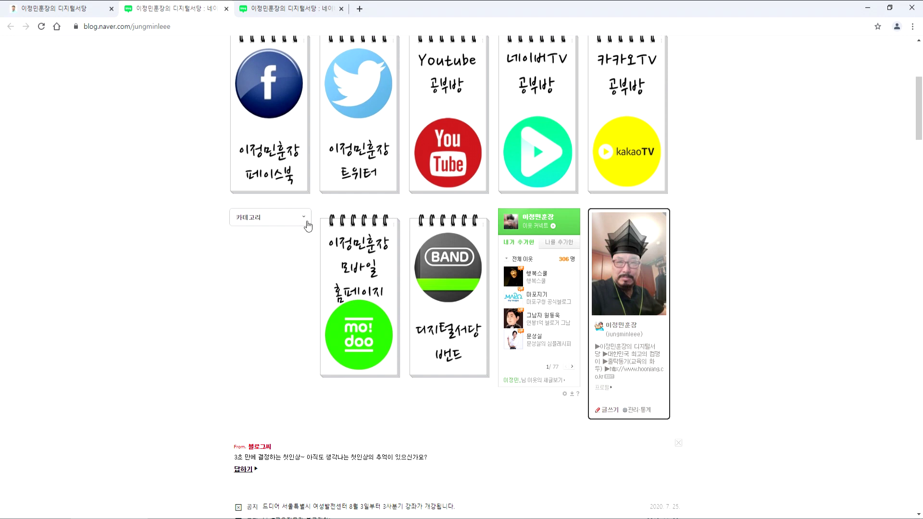
{"action": "left_click", "coordinate": [307, 220]}
{"action": "scroll", "coordinate": [275, 253], "scroll_direction": "down", "scroll_amount": 2}
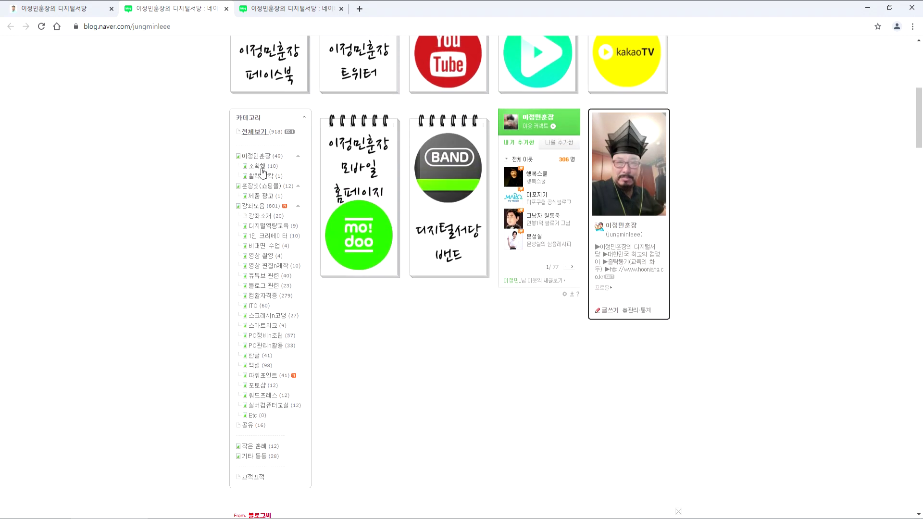
{"action": "left_click", "coordinate": [299, 156]}
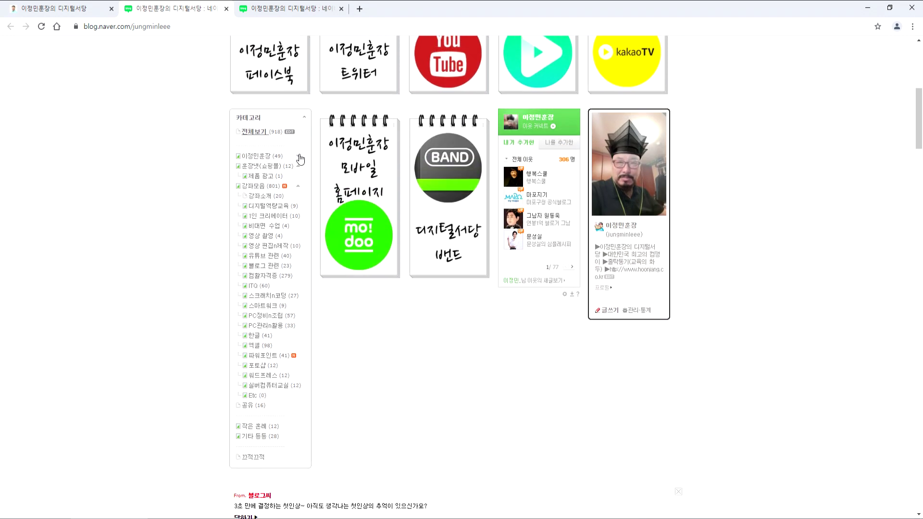
{"action": "left_click", "coordinate": [299, 158]}
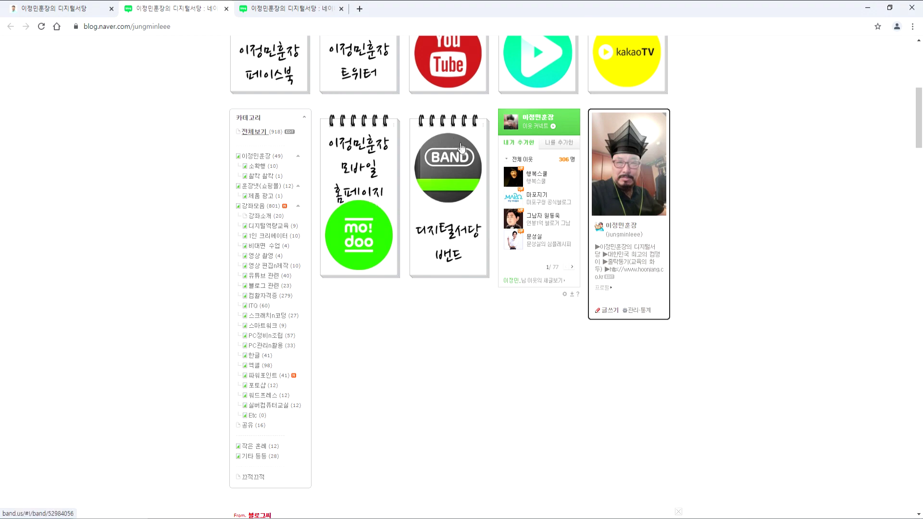
Switch to the Notepad lesson notes with the Samsung Flow phone mirror alongside and highlight part of the 모바일 앱으로 블로그 시작하기 line.
{"action": "scroll", "coordinate": [338, 197], "scroll_direction": "up", "scroll_amount": 7}
{"action": "scroll", "coordinate": [232, 184], "scroll_direction": "up", "scroll_amount": 1}
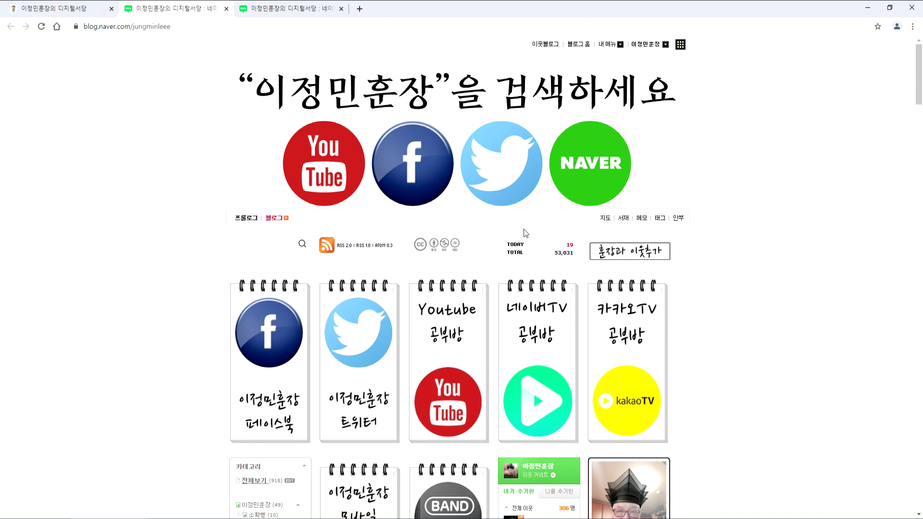
{"action": "left_click", "coordinate": [868, 8]}
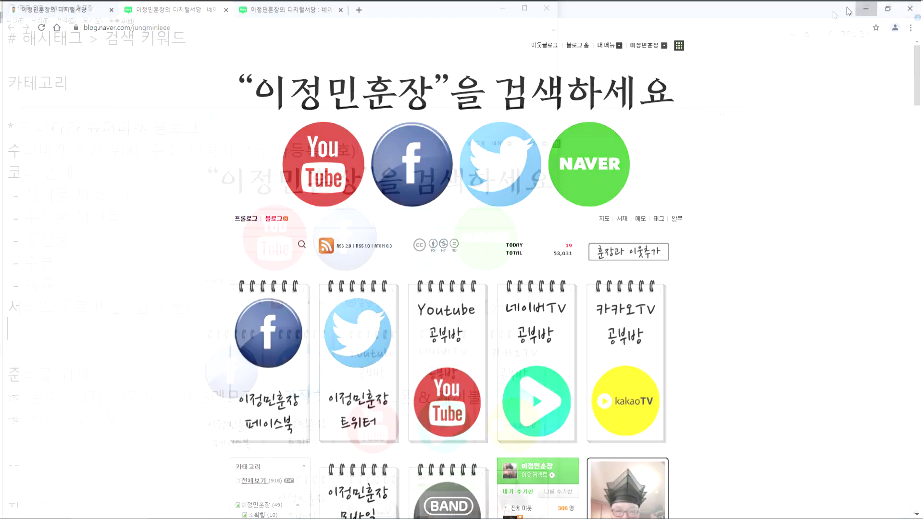
{"action": "scroll", "coordinate": [269, 138], "scroll_direction": "up", "scroll_amount": 4}
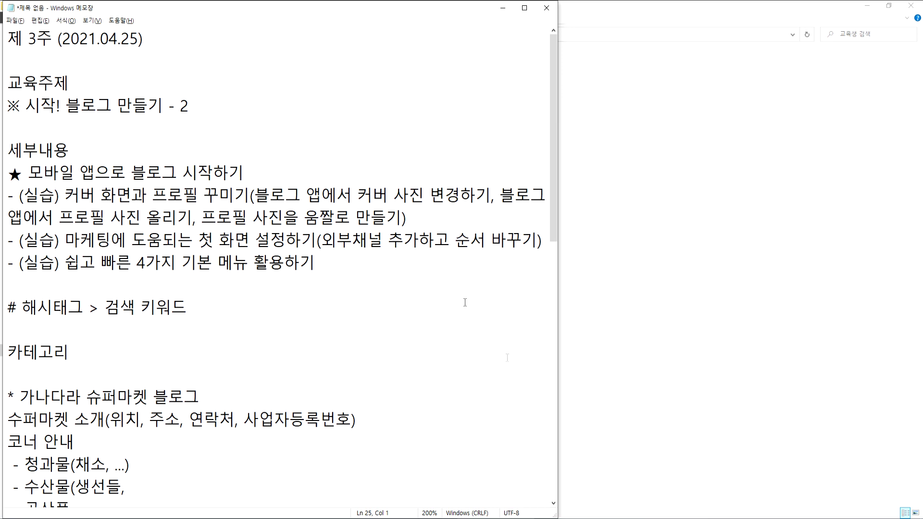
{"action": "key", "text": "alt+Tab"}
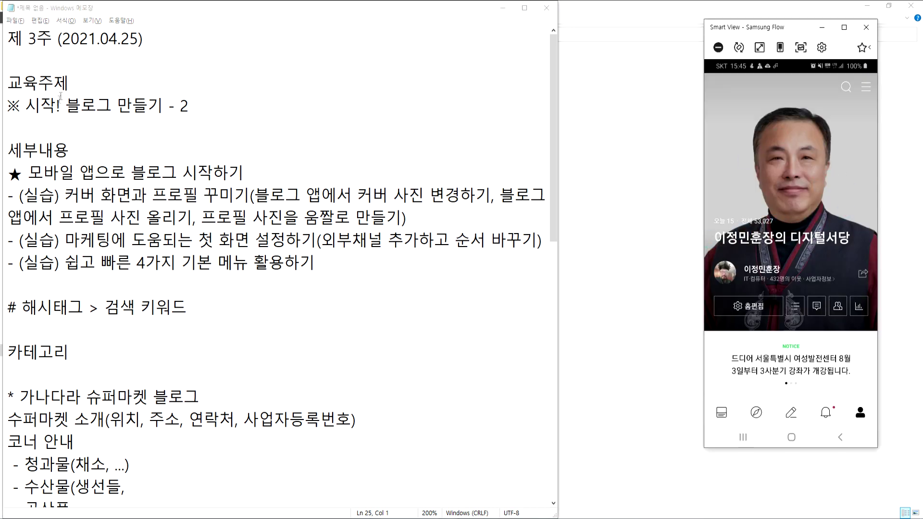
{"action": "left_click_drag", "start_coordinate": [59, 172], "coordinate": [198, 172]}
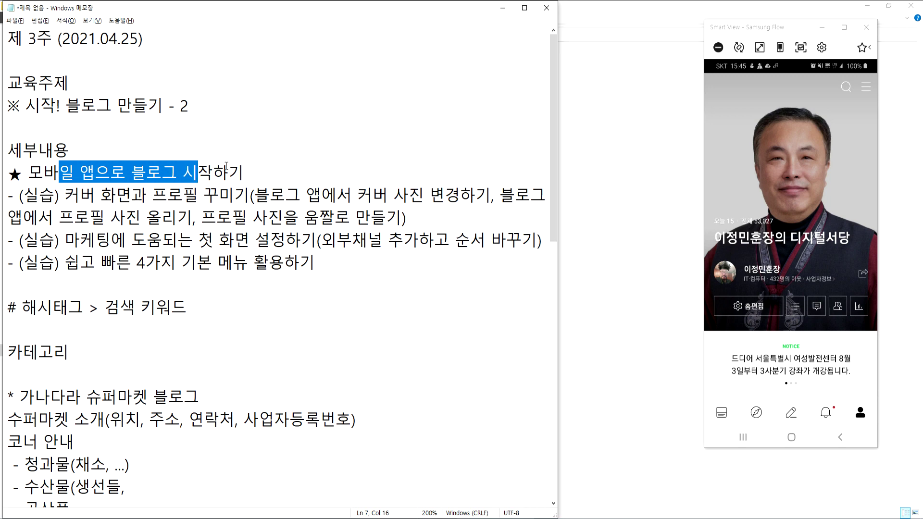
Move the Samsung Flow phone mirror to the edge of the desktop and enlarge it beside the notes.
{"action": "left_click", "coordinate": [743, 155]}
{"action": "left_click", "coordinate": [795, 139]}
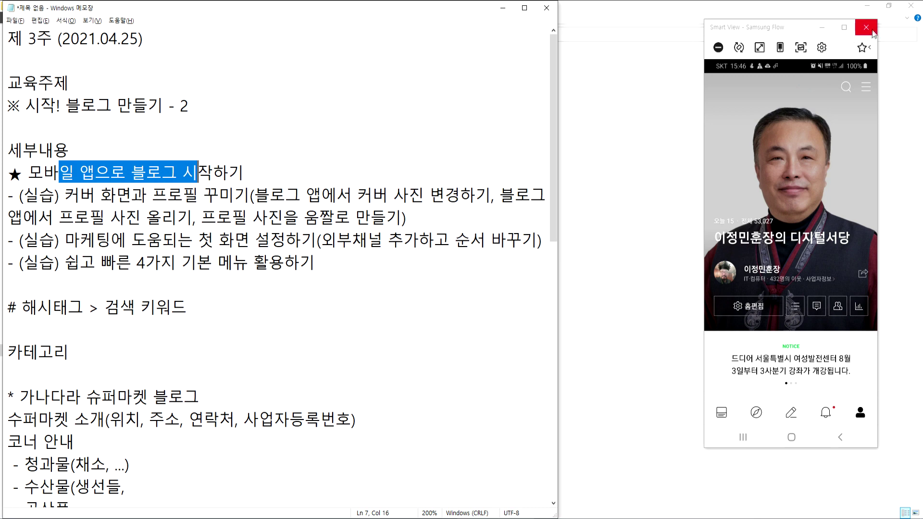
{"action": "left_click_drag", "start_coordinate": [876, 21], "coordinate": [921, 2]}
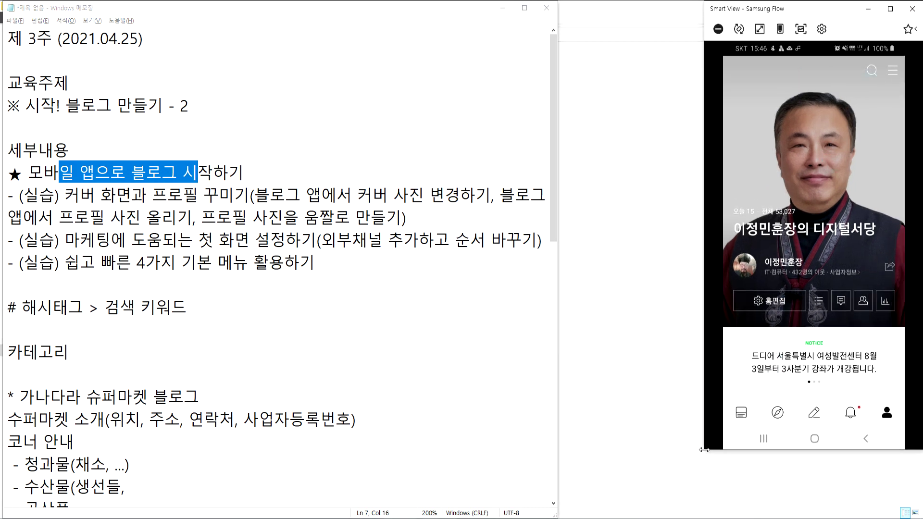
{"action": "left_click_drag", "start_coordinate": [704, 450], "coordinate": [663, 502]}
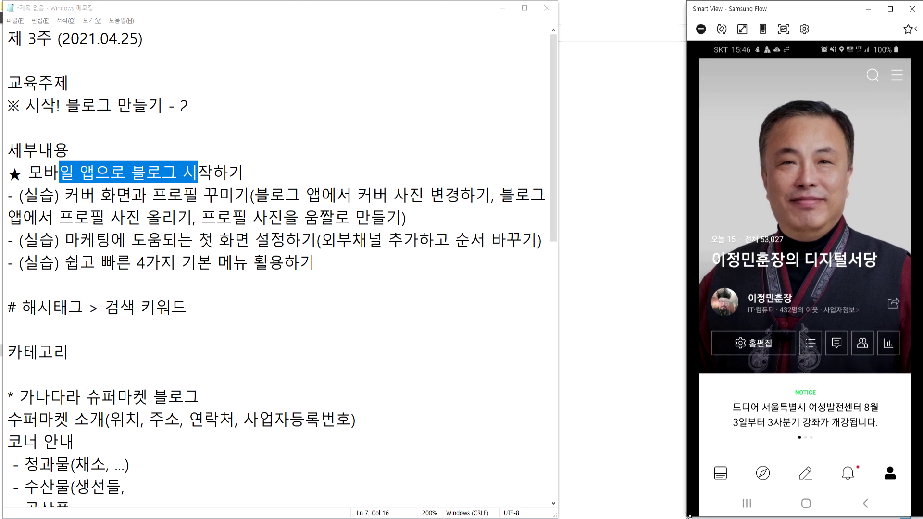
{"action": "left_click", "coordinate": [744, 393]}
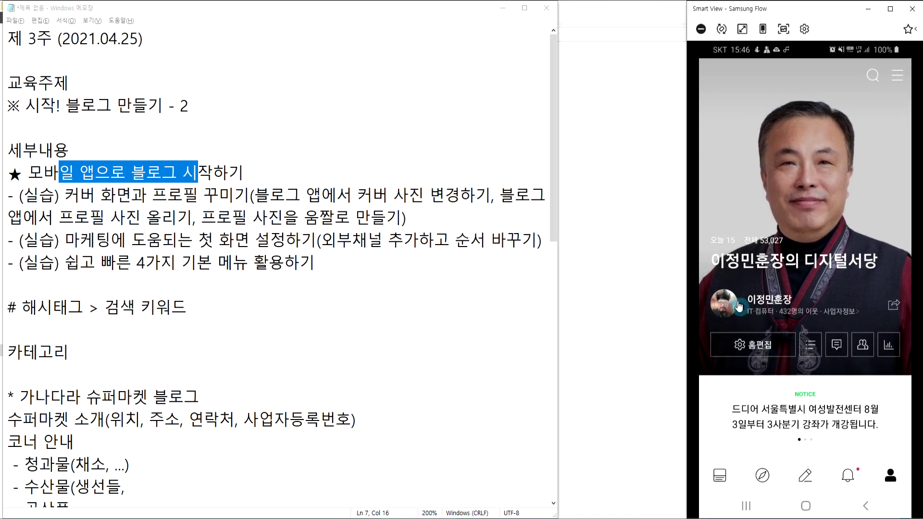
Open 홈편집 in the mobile blog app and view the 이미지 변경 cover photo options without choosing one.
{"action": "left_click", "coordinate": [765, 352]}
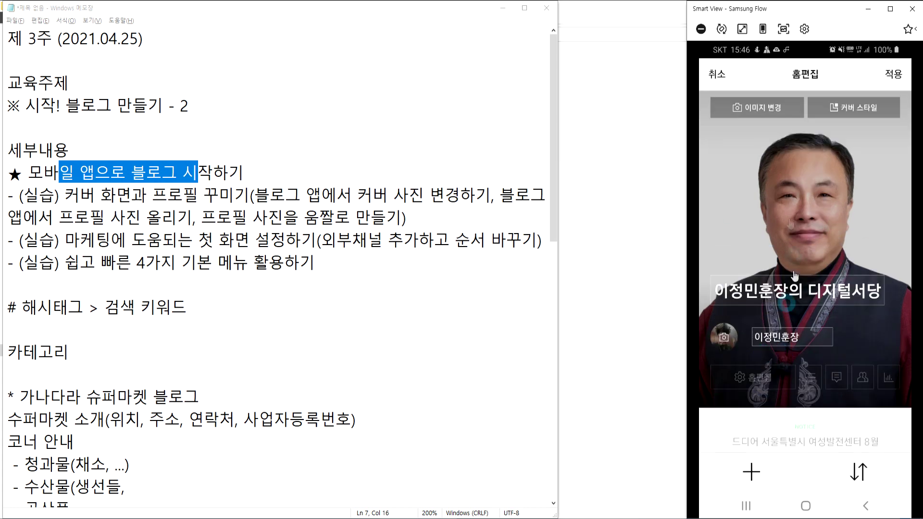
{"action": "left_click", "coordinate": [717, 75]}
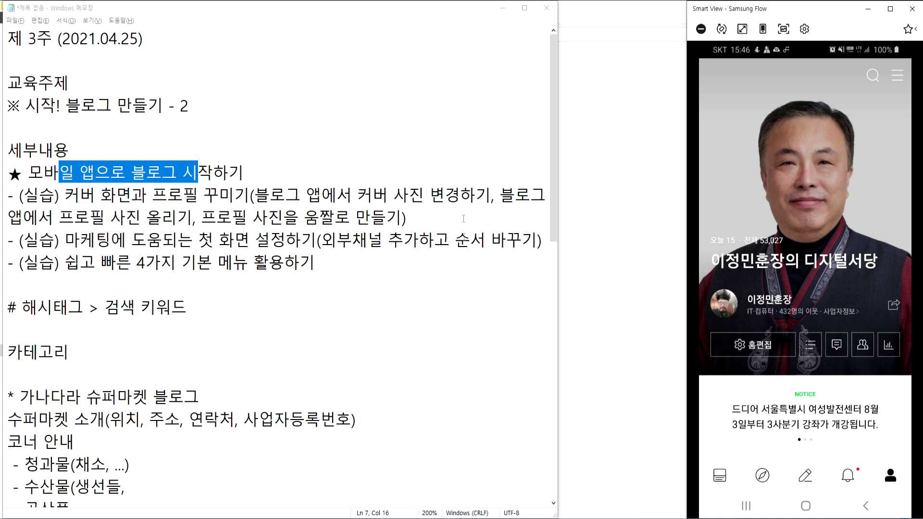
{"action": "left_click", "coordinate": [764, 345]}
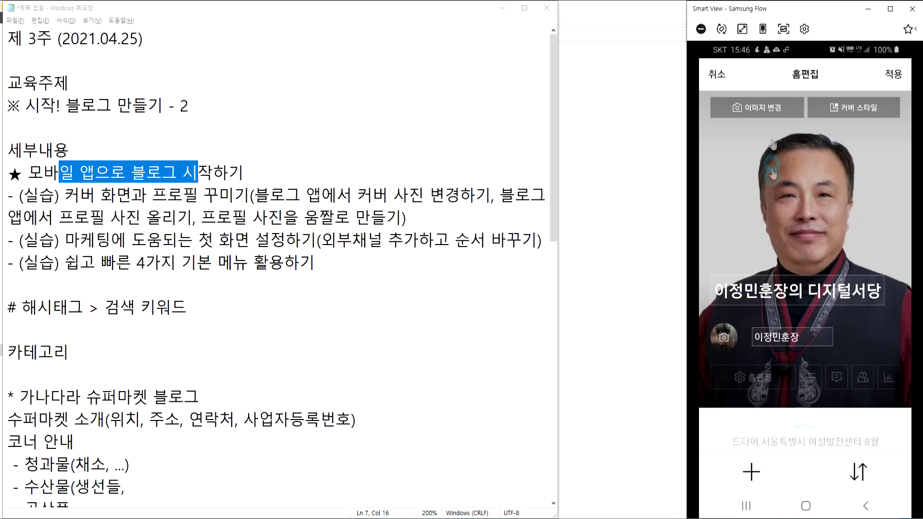
{"action": "left_click", "coordinate": [767, 111]}
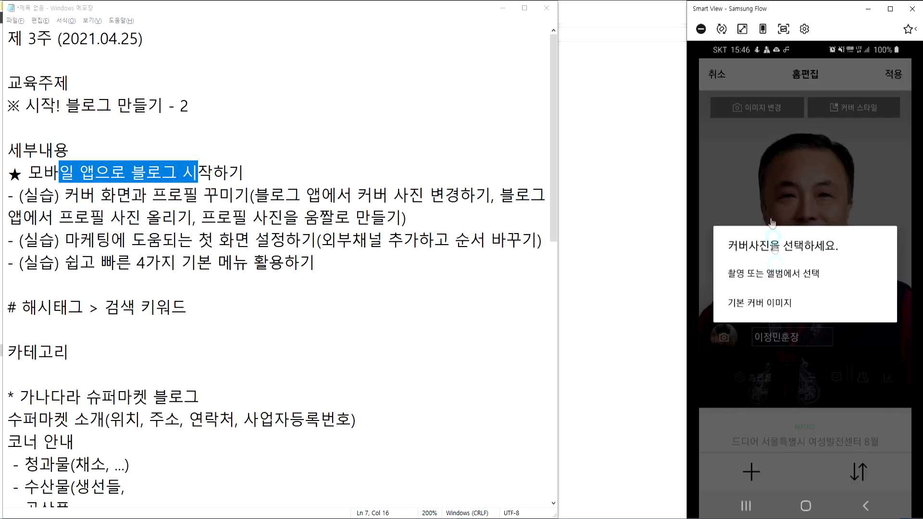
{"action": "left_click", "coordinate": [805, 285]}
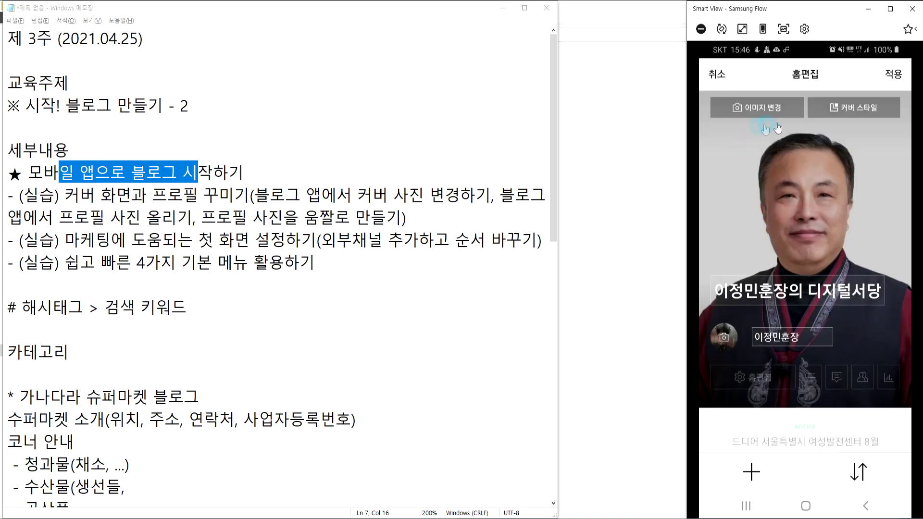
Preview 커버 4, 커버 5 and 커버 3 in 커버 스타일 변경 and cancel the style change.
{"action": "left_click", "coordinate": [854, 107]}
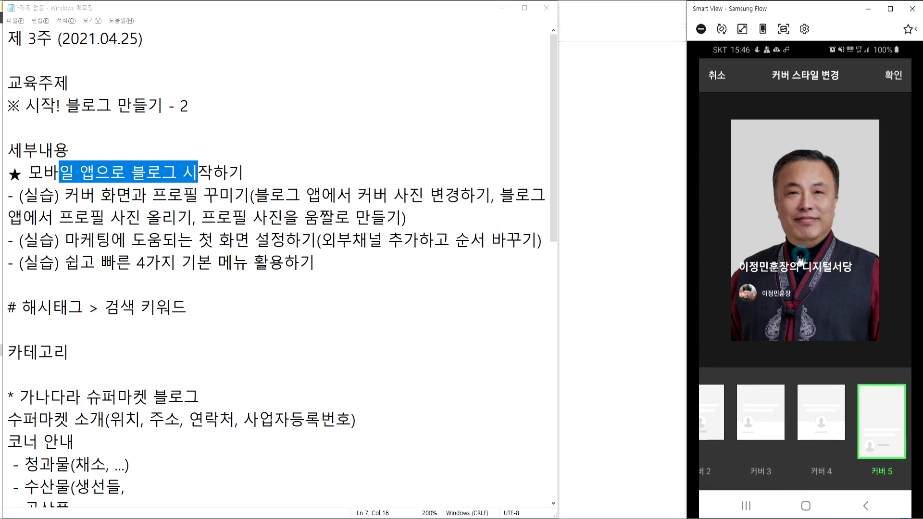
{"action": "left_click", "coordinate": [827, 434]}
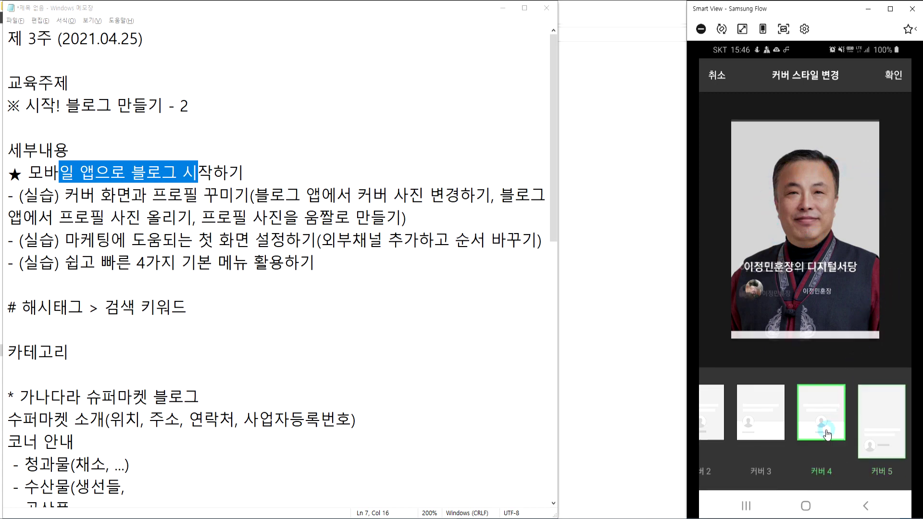
{"action": "left_click", "coordinate": [889, 431]}
{"action": "left_click", "coordinate": [774, 423]}
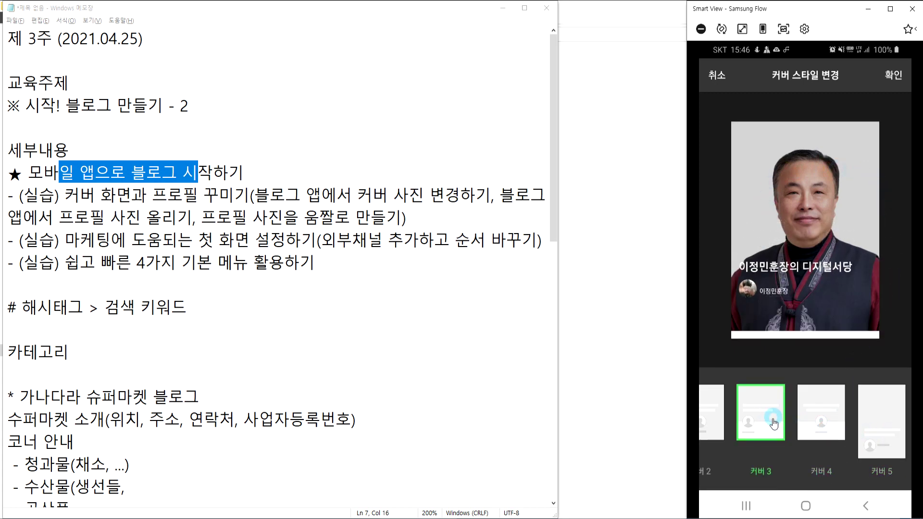
{"action": "left_click", "coordinate": [716, 76]}
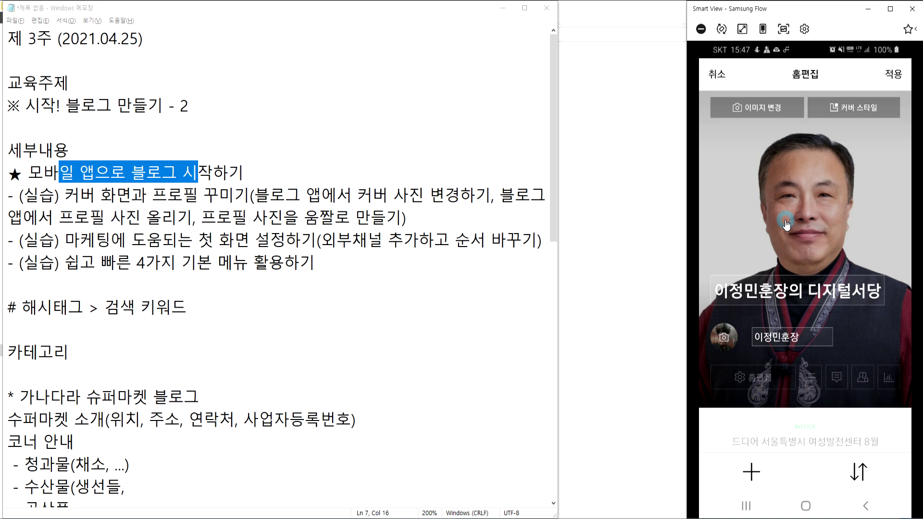
Widen the Notepad lesson notes window up to the phone mirror.
{"action": "left_click", "coordinate": [561, 148]}
{"action": "left_click_drag", "start_coordinate": [560, 148], "coordinate": [679, 145]}
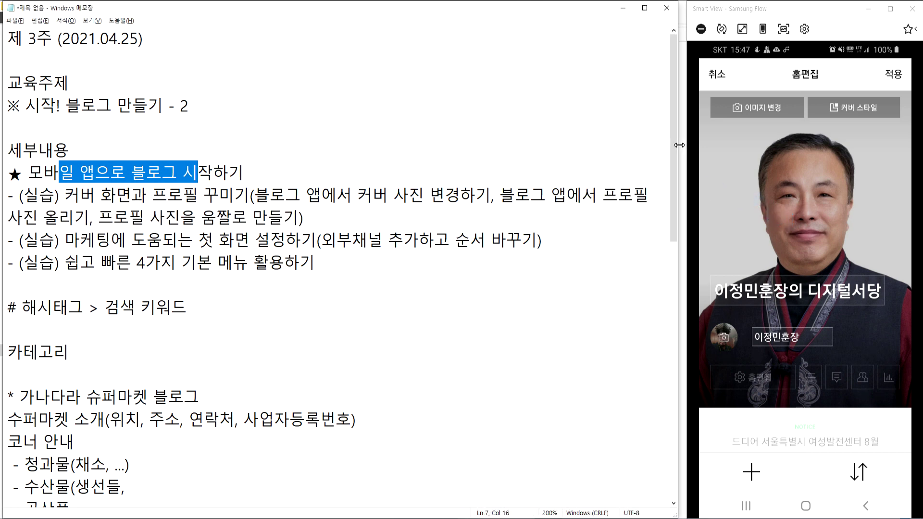
{"action": "left_click", "coordinate": [522, 217]}
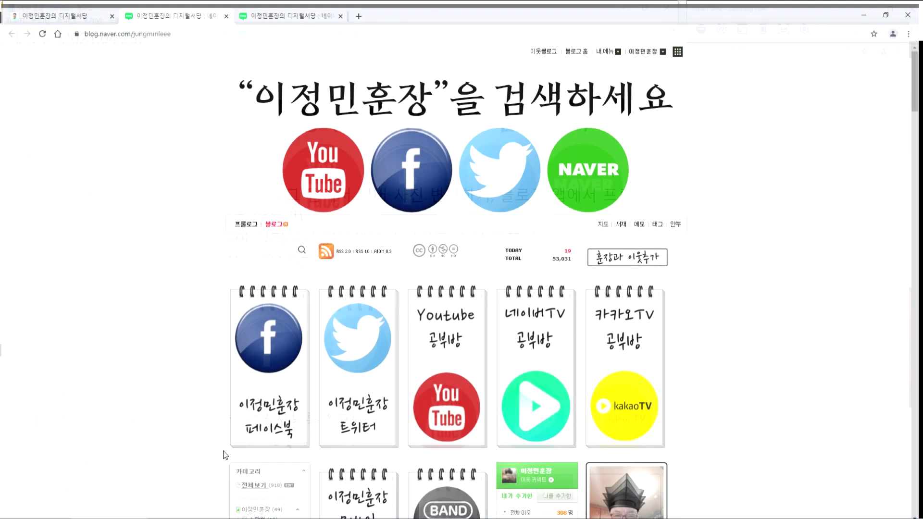
Examine the category list and link widgets on the PC blog and compare them with the hoonjang.co.kr homepage.
{"action": "scroll", "coordinate": [129, 336], "scroll_direction": "down", "scroll_amount": 4}
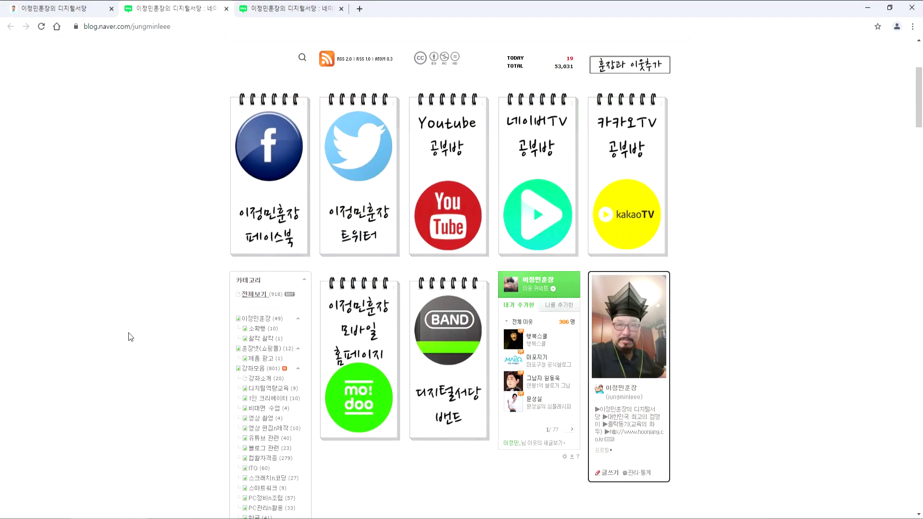
{"action": "scroll", "coordinate": [129, 335], "scroll_direction": "down", "scroll_amount": 1}
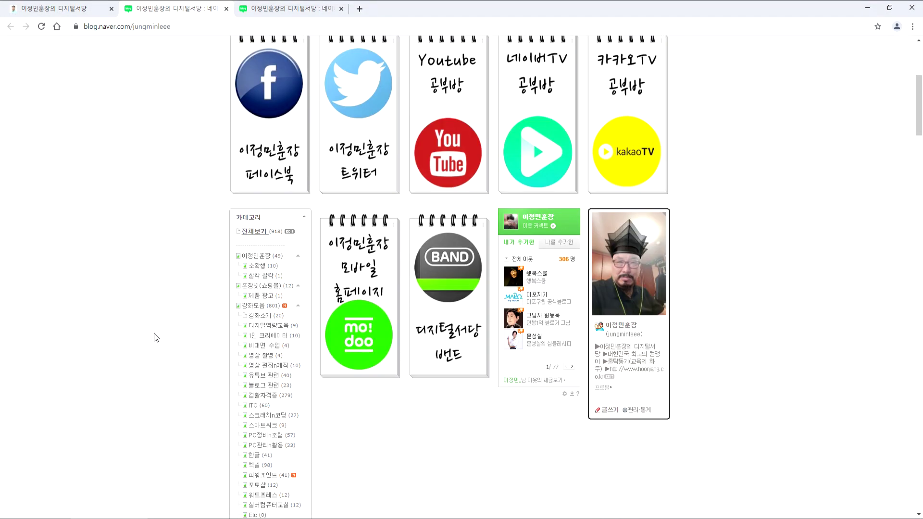
{"action": "scroll", "coordinate": [169, 334], "scroll_direction": "down", "scroll_amount": 4}
{"action": "scroll", "coordinate": [211, 322], "scroll_direction": "up", "scroll_amount": 9}
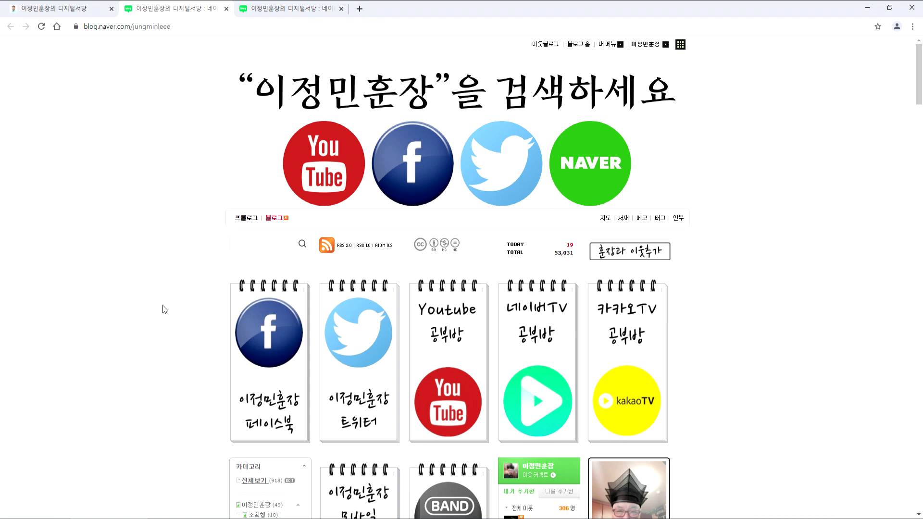
{"action": "scroll", "coordinate": [164, 317], "scroll_direction": "down", "scroll_amount": 5}
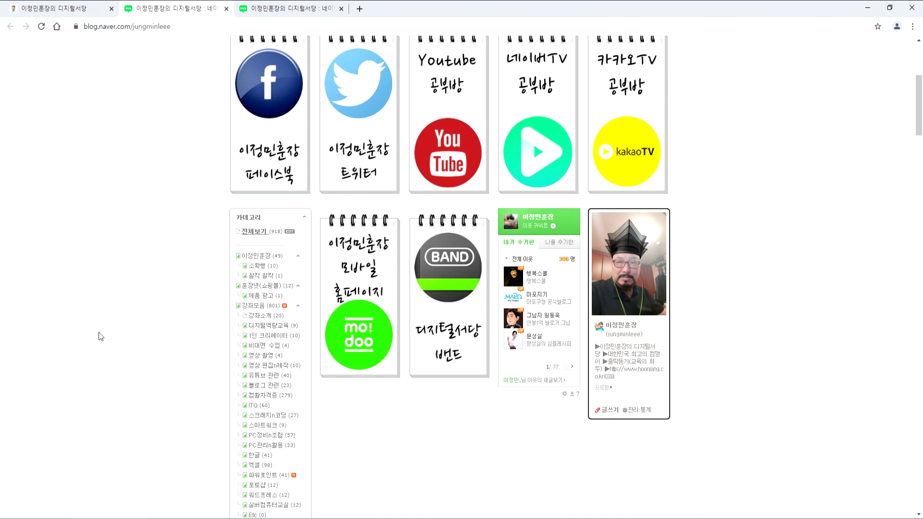
{"action": "left_click", "coordinate": [243, 286]}
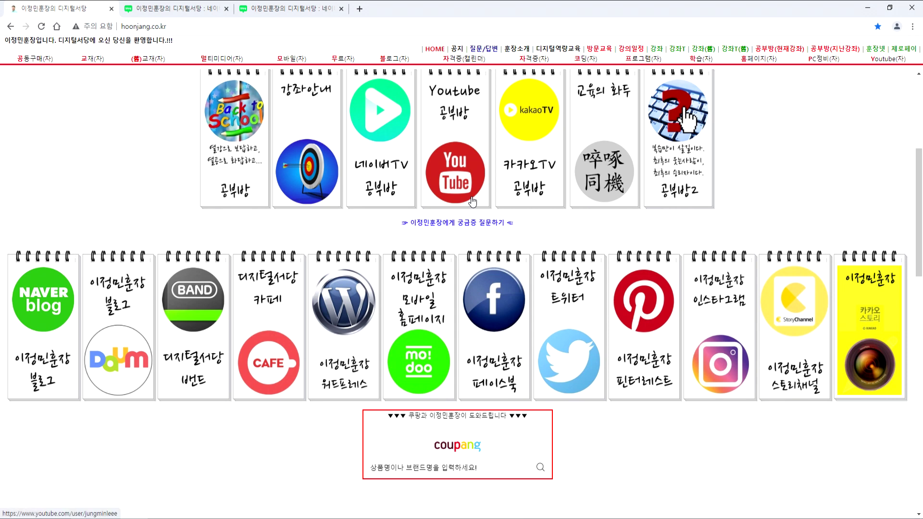
{"action": "left_click", "coordinate": [178, 9]}
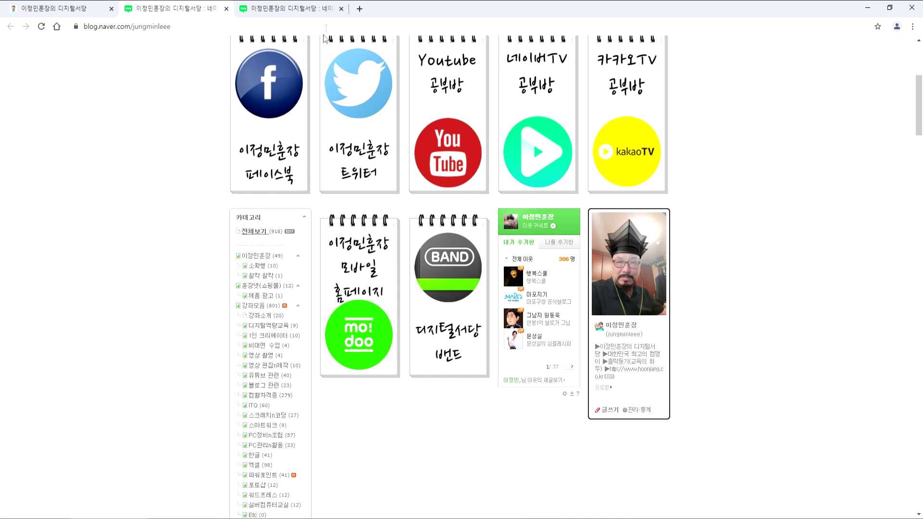
Close the duplicate blog tab, look over the blog widgets and minimize the browser to return to the lesson notes.
{"action": "left_click", "coordinate": [341, 10]}
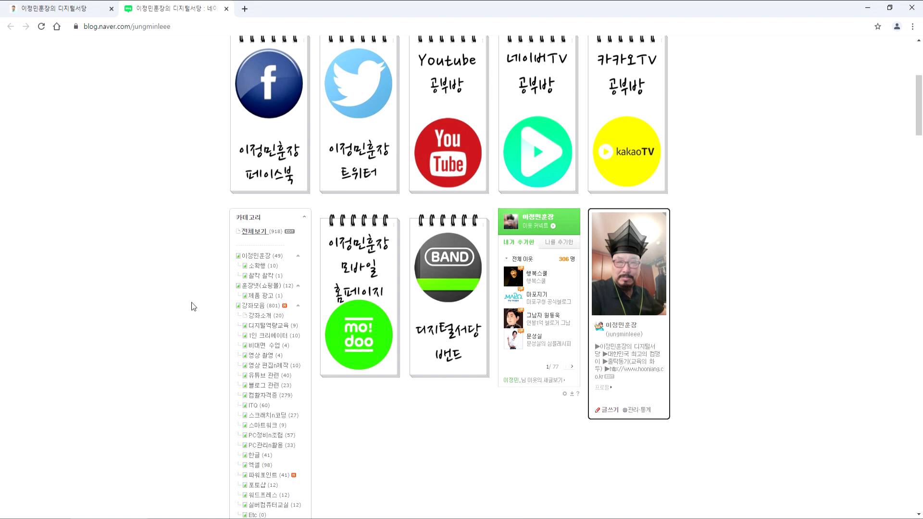
{"action": "scroll", "coordinate": [192, 270], "scroll_direction": "up", "scroll_amount": 3}
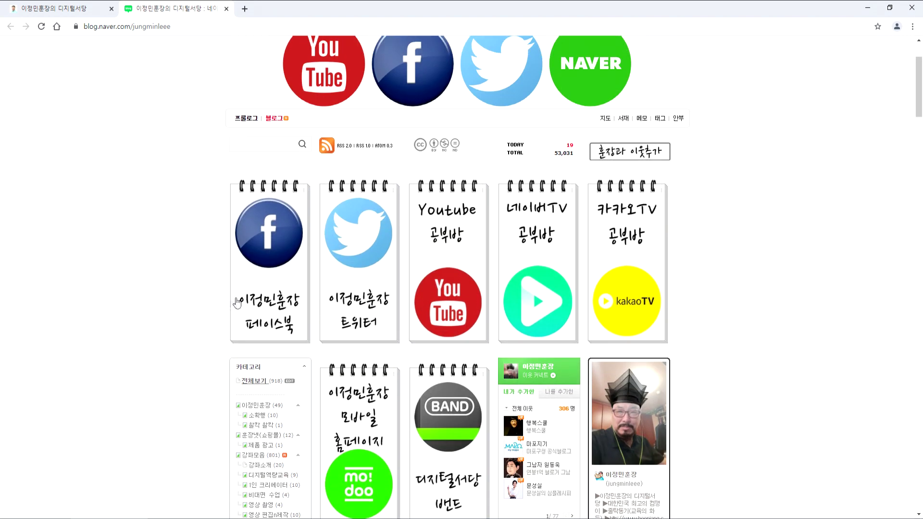
{"action": "scroll", "coordinate": [223, 304], "scroll_direction": "down", "scroll_amount": 1}
{"action": "scroll", "coordinate": [222, 303], "scroll_direction": "down", "scroll_amount": 2}
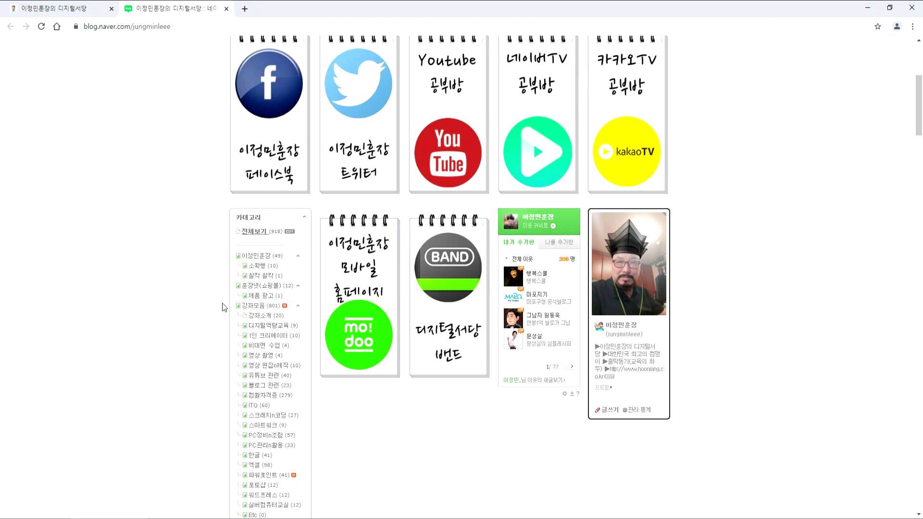
{"action": "left_click", "coordinate": [865, 8]}
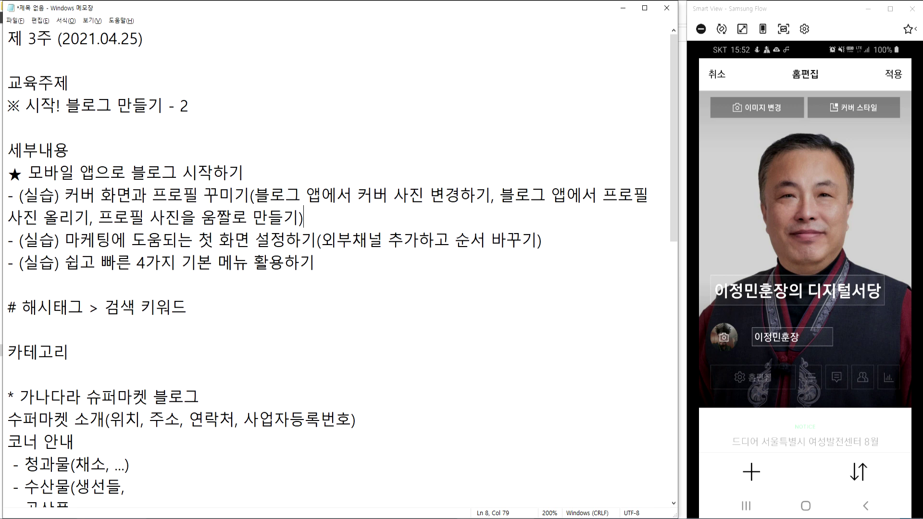
Highlight 움짤 in the lesson notes and search Google for 움짤 in a new browser tab.
{"action": "left_click_drag", "start_coordinate": [201, 217], "coordinate": [234, 217]}
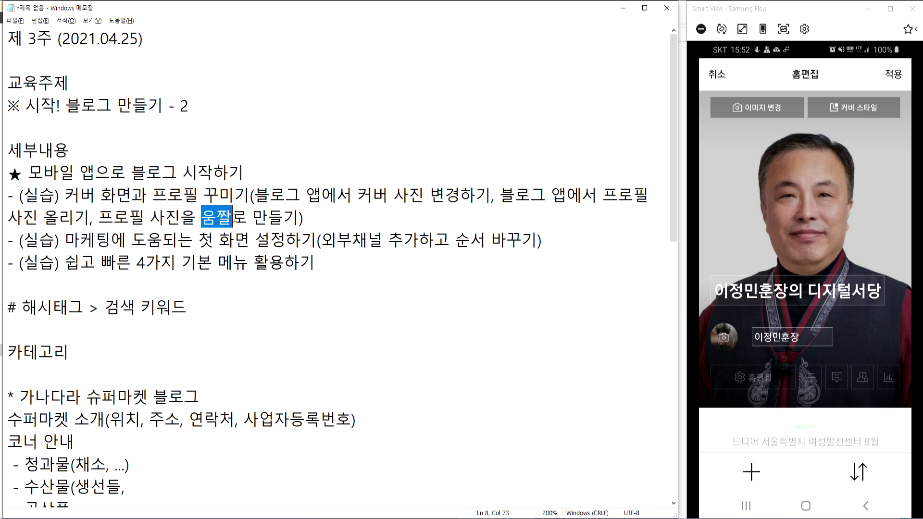
{"action": "key", "text": "alt+Tab"}
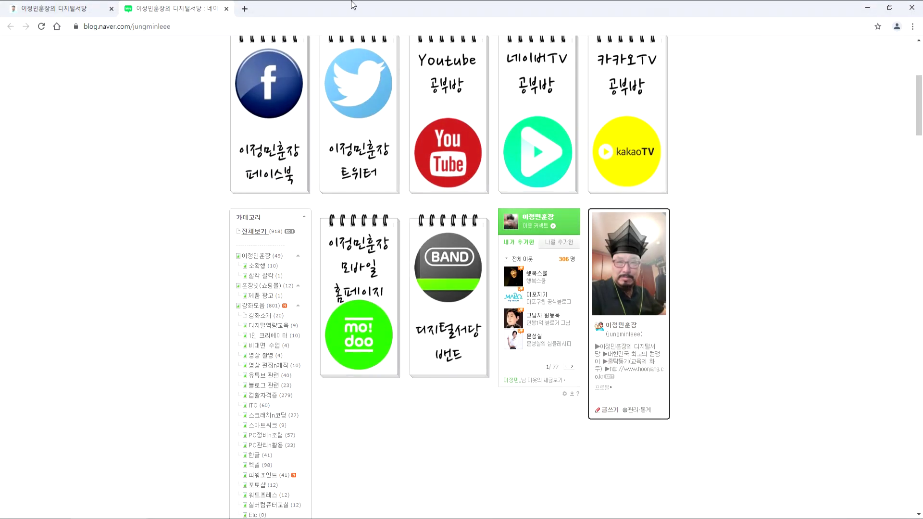
{"action": "left_click", "coordinate": [244, 9]}
{"action": "type", "text": "움잘"}
{"action": "key", "text": "BackSpace"}
{"action": "key", "text": "BackSpace"}
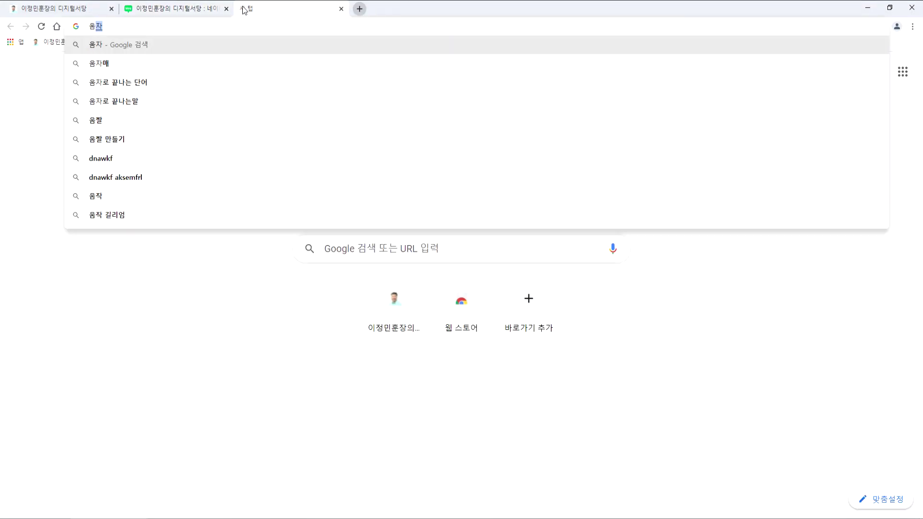
{"action": "type", "text": "짤"}
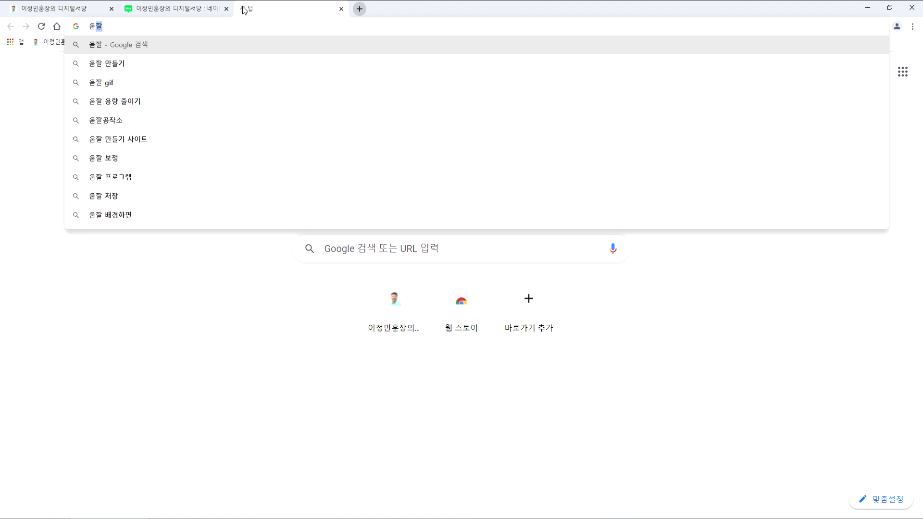
{"action": "key", "text": "Return"}
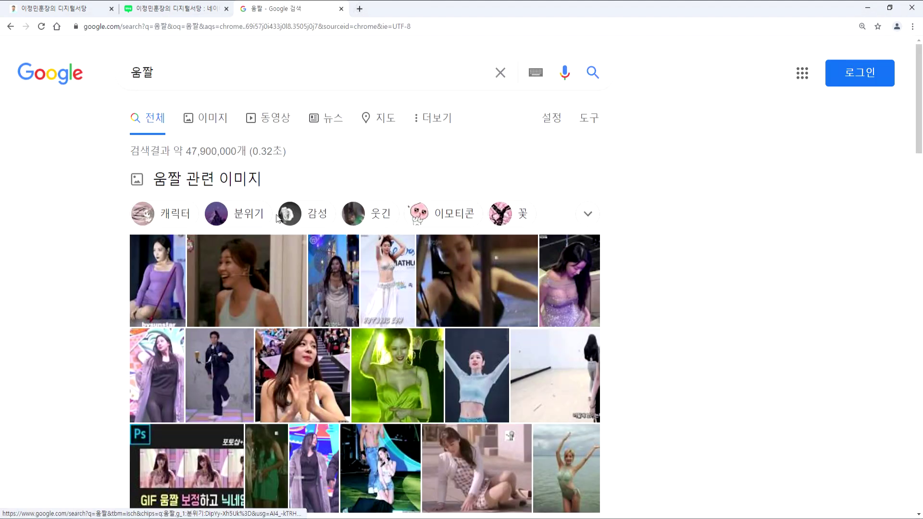
Open the 나무위키 article on 움짤 from the search results and read its 개요 section.
{"action": "scroll", "coordinate": [111, 246], "scroll_direction": "down", "scroll_amount": 9}
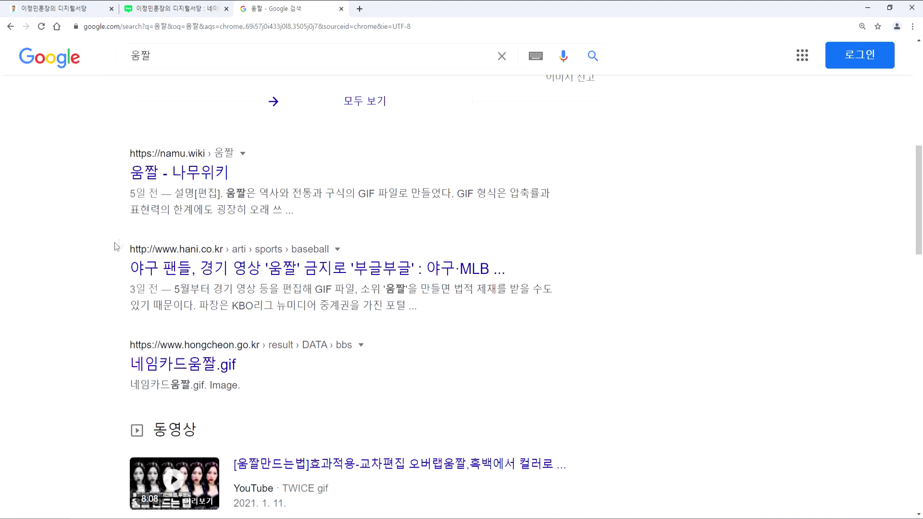
{"action": "left_click", "coordinate": [182, 176]}
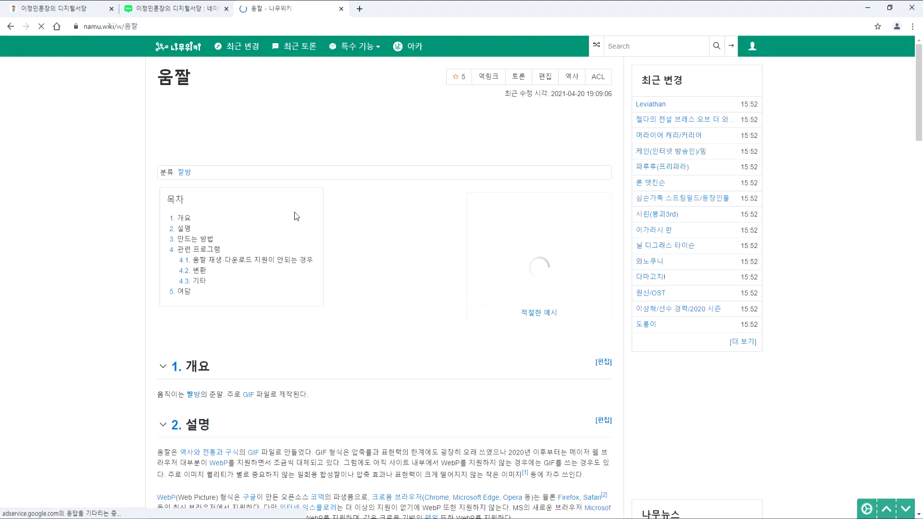
{"action": "scroll", "coordinate": [294, 224], "scroll_direction": "down", "scroll_amount": 1}
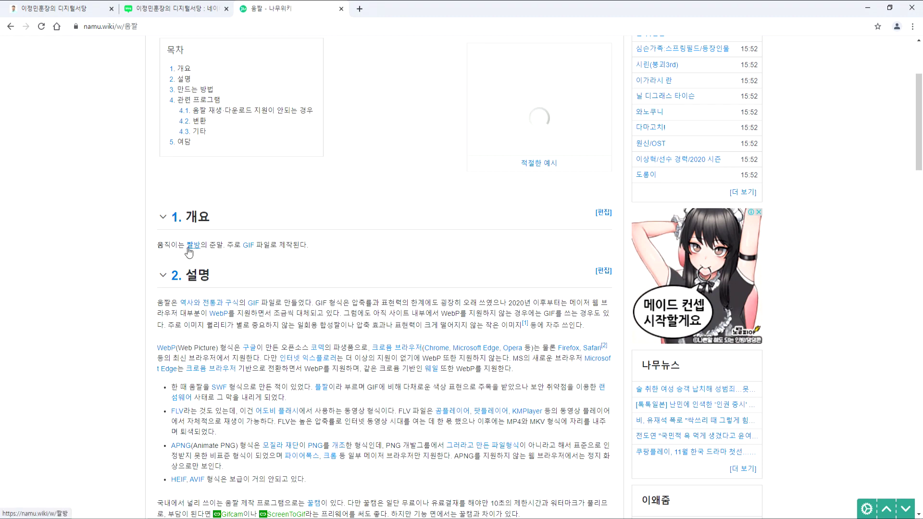
Read the usage, origin and derived expressions in the linked 짤방 article, then return to the lesson notes and clear the text selection.
{"action": "left_click", "coordinate": [191, 247]}
{"action": "scroll", "coordinate": [270, 243], "scroll_direction": "down", "scroll_amount": 5}
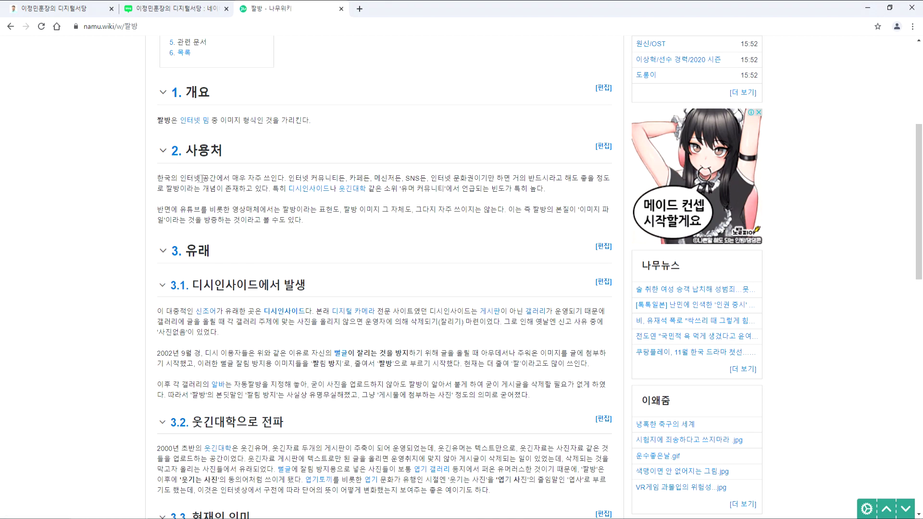
{"action": "scroll", "coordinate": [270, 210], "scroll_direction": "up", "scroll_amount": 2}
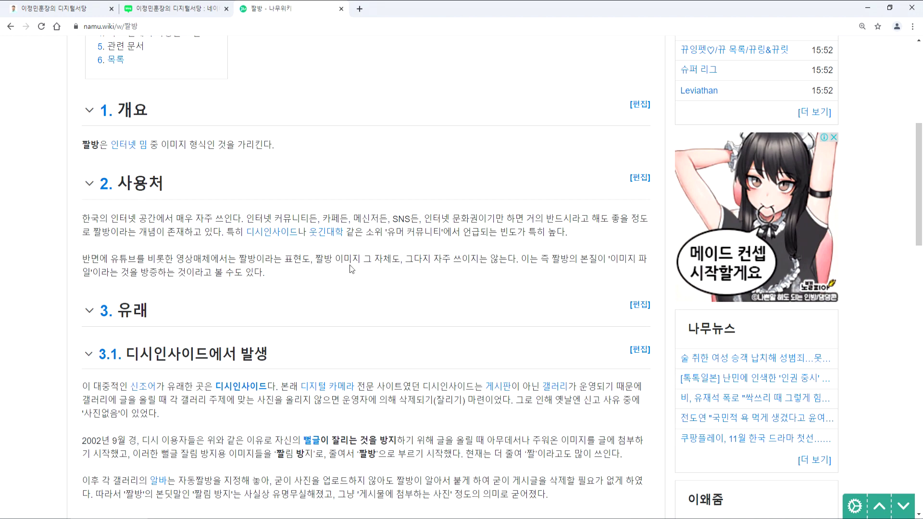
{"action": "scroll", "coordinate": [346, 262], "scroll_direction": "down", "scroll_amount": 3}
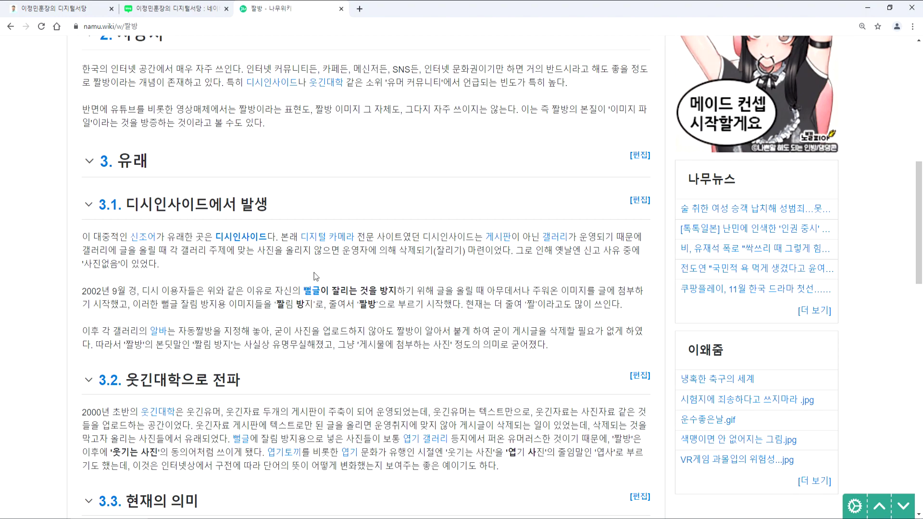
{"action": "scroll", "coordinate": [314, 272], "scroll_direction": "down", "scroll_amount": 3}
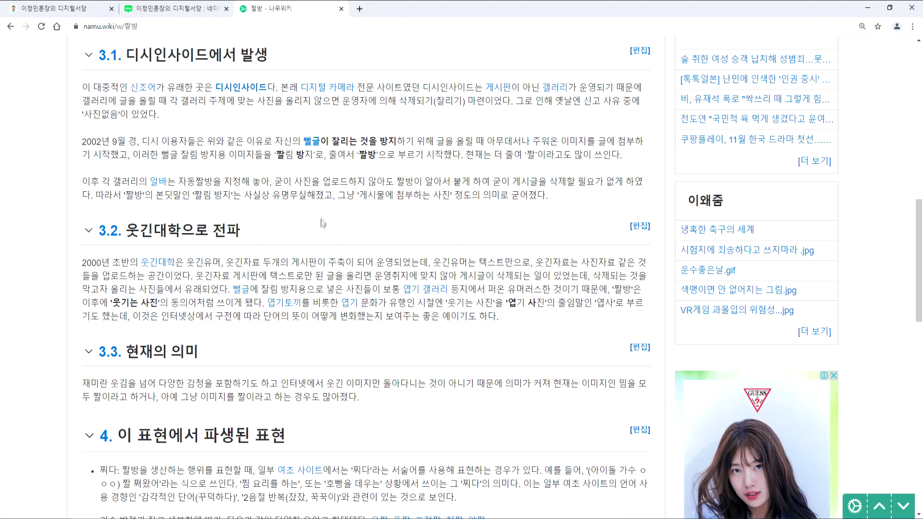
{"action": "scroll", "coordinate": [323, 231], "scroll_direction": "down", "scroll_amount": 4}
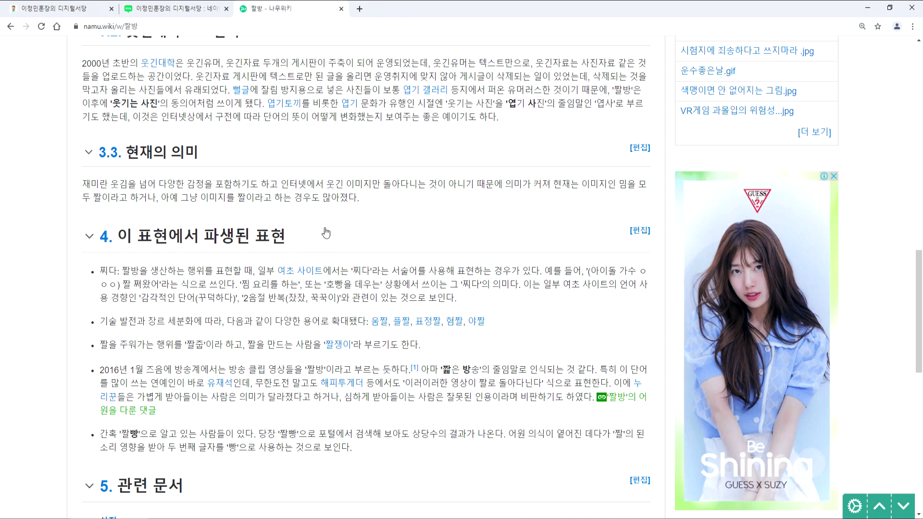
{"action": "scroll", "coordinate": [326, 233], "scroll_direction": "up", "scroll_amount": 10}
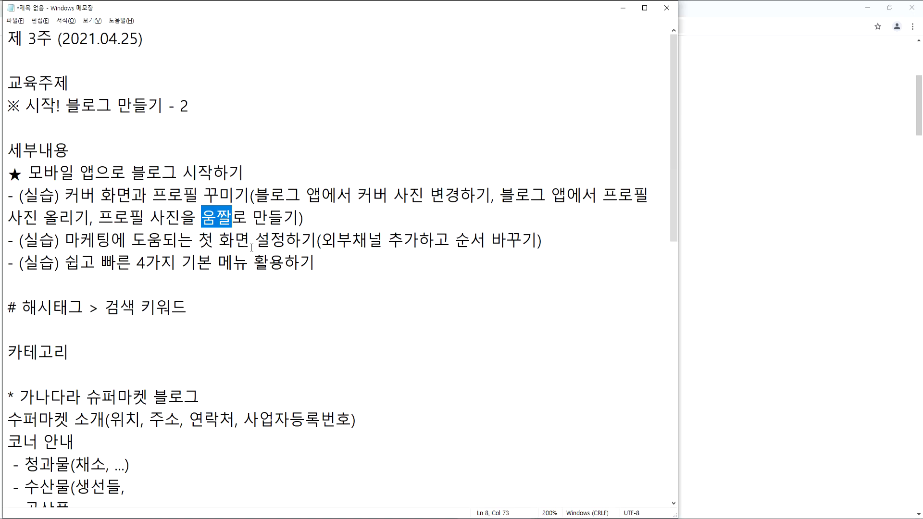
{"action": "key", "text": "Right"}
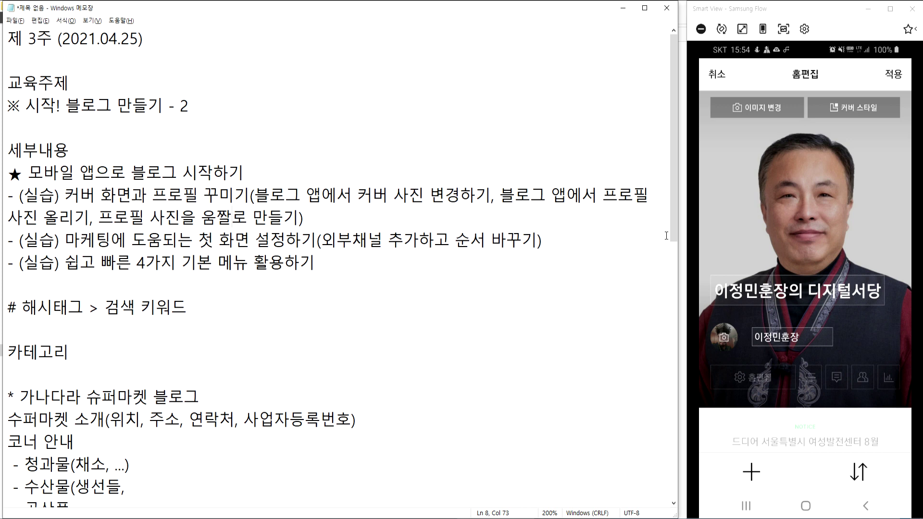
Examine the cover, 소개 and 외부채널 sections on the mobile blog app's 홈편집 screen.
{"action": "scroll", "coordinate": [864, 295], "scroll_direction": "down", "scroll_amount": 10}
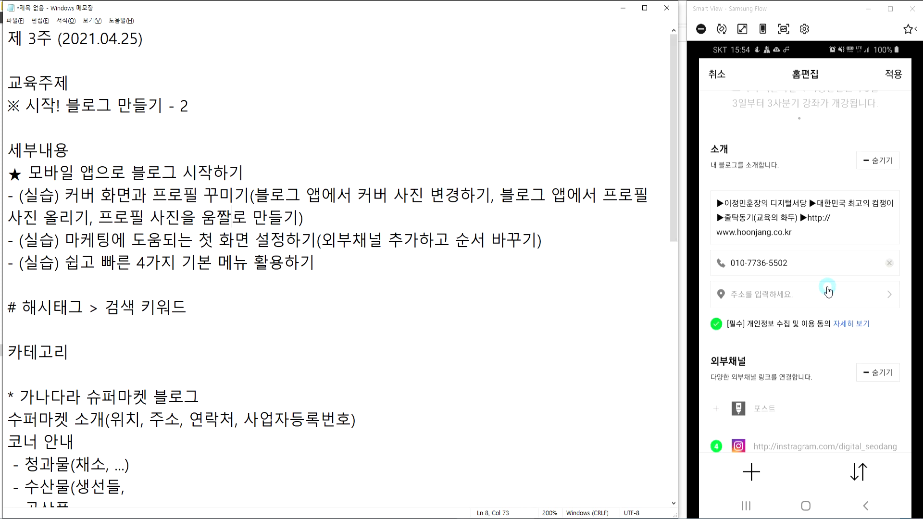
{"action": "scroll", "coordinate": [826, 291], "scroll_direction": "down", "scroll_amount": 3}
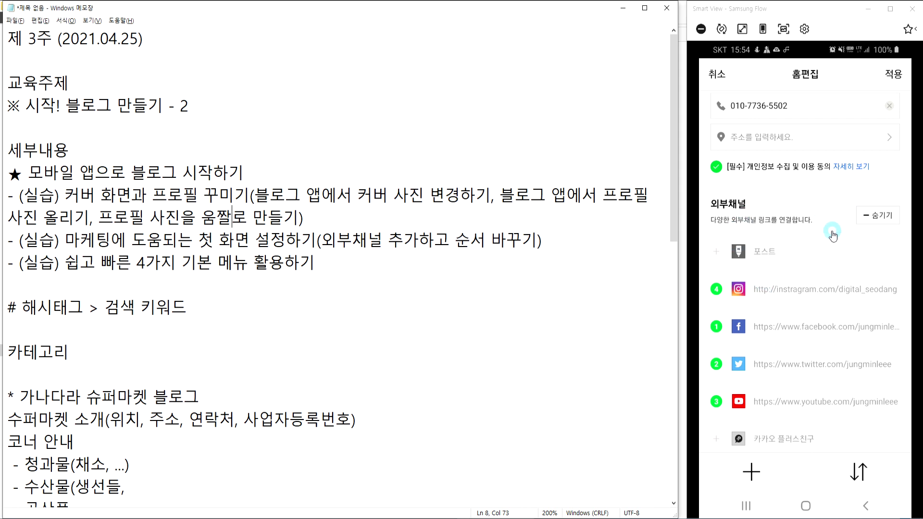
{"action": "scroll", "coordinate": [833, 235], "scroll_direction": "up", "scroll_amount": 3}
{"action": "scroll", "coordinate": [833, 235], "scroll_direction": "up", "scroll_amount": 5}
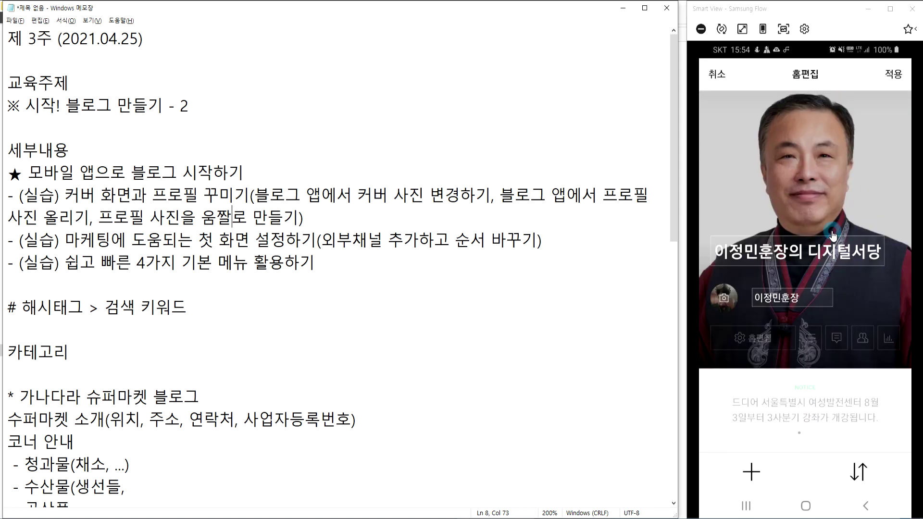
{"action": "scroll", "coordinate": [833, 235], "scroll_direction": "down", "scroll_amount": 6}
{"action": "scroll", "coordinate": [803, 233], "scroll_direction": "up", "scroll_amount": 2}
{"action": "scroll", "coordinate": [760, 160], "scroll_direction": "up", "scroll_amount": 1}
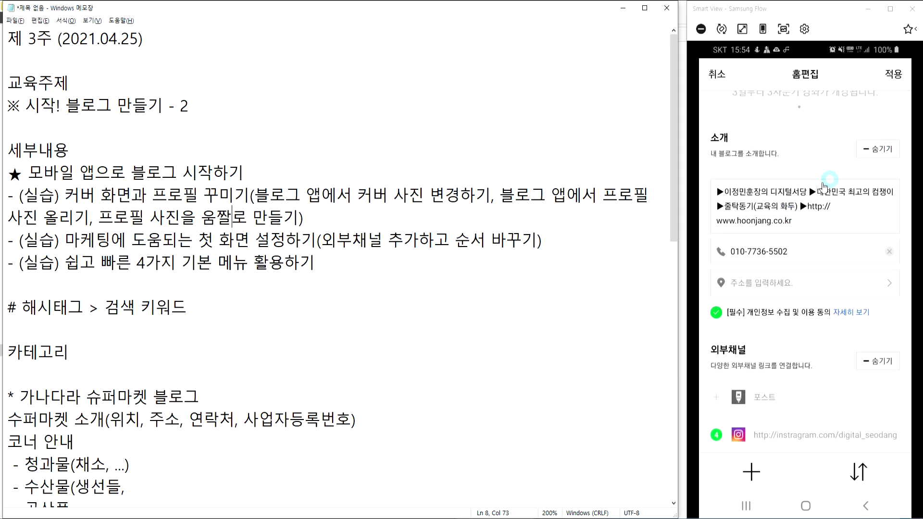
{"action": "scroll", "coordinate": [809, 212], "scroll_direction": "down", "scroll_amount": 2}
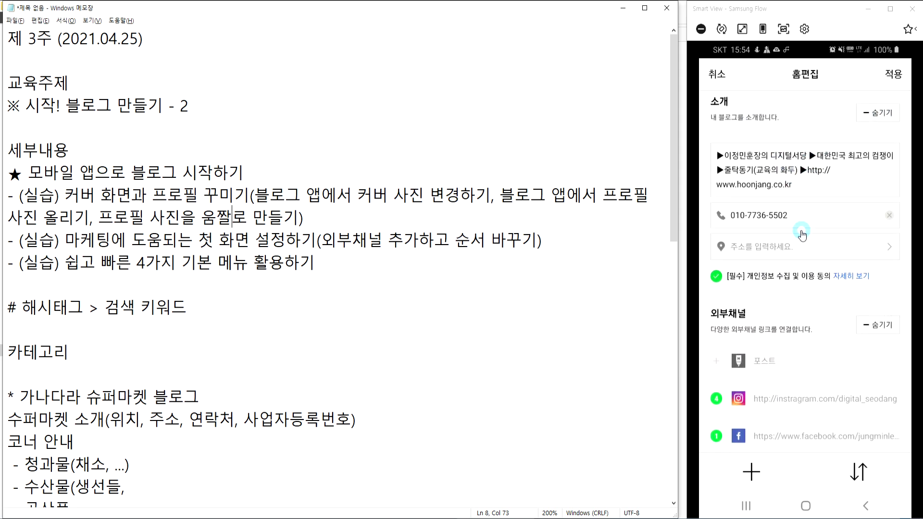
Open the 카카오 플러스친구 연결 URL entry from the 외부채널 list in 홈편집.
{"action": "scroll", "coordinate": [802, 236], "scroll_direction": "down", "scroll_amount": 2}
{"action": "scroll", "coordinate": [802, 234], "scroll_direction": "down", "scroll_amount": 4}
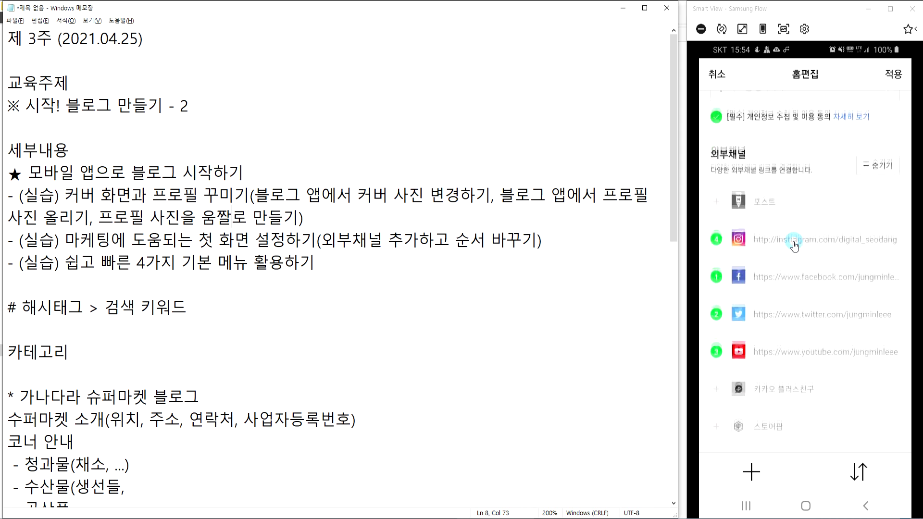
{"action": "scroll", "coordinate": [809, 210], "scroll_direction": "down", "scroll_amount": 2}
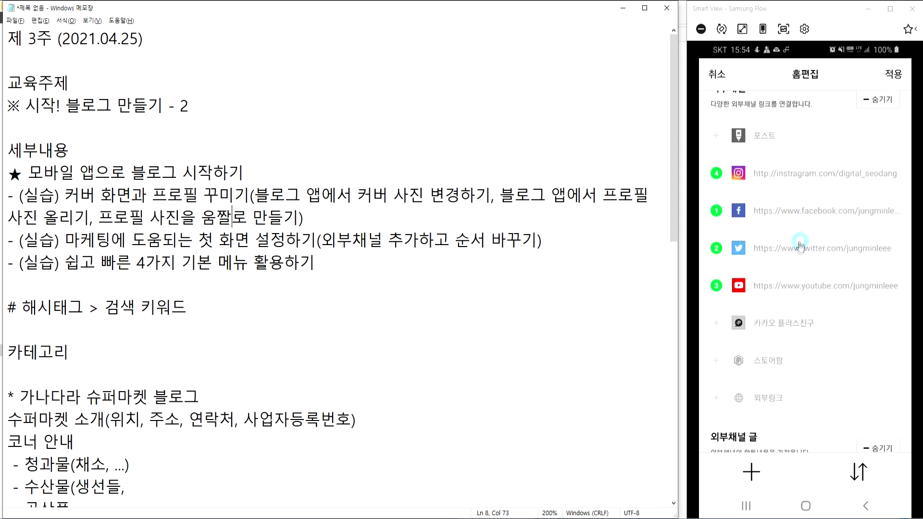
{"action": "scroll", "coordinate": [809, 284], "scroll_direction": "down", "scroll_amount": 1}
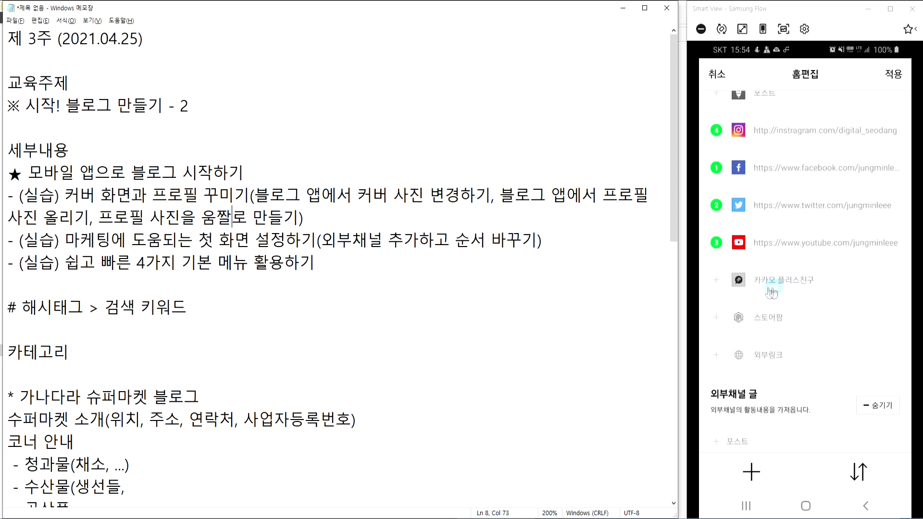
{"action": "left_click", "coordinate": [711, 283]}
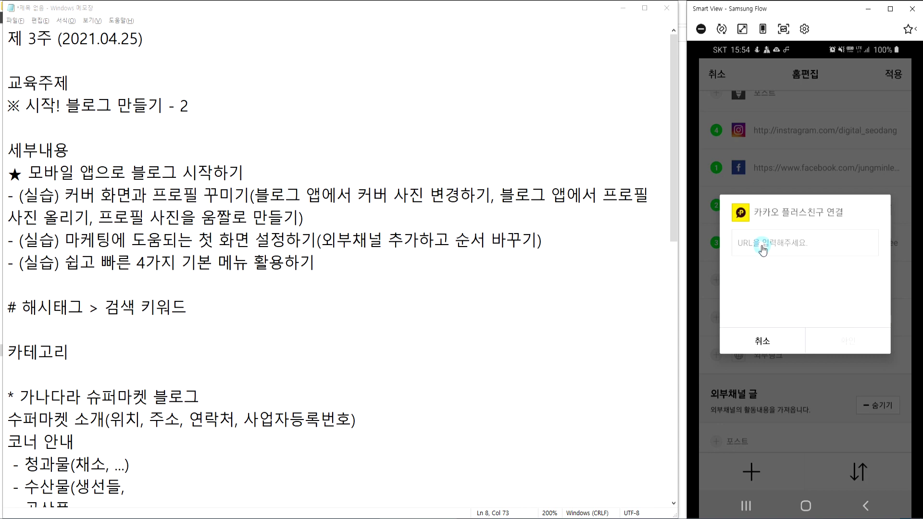
Cancel the Kakao Plus Friend (카카오 플러스친구) connection and look up the homepage's web address in the browser.
{"action": "left_click", "coordinate": [763, 340]}
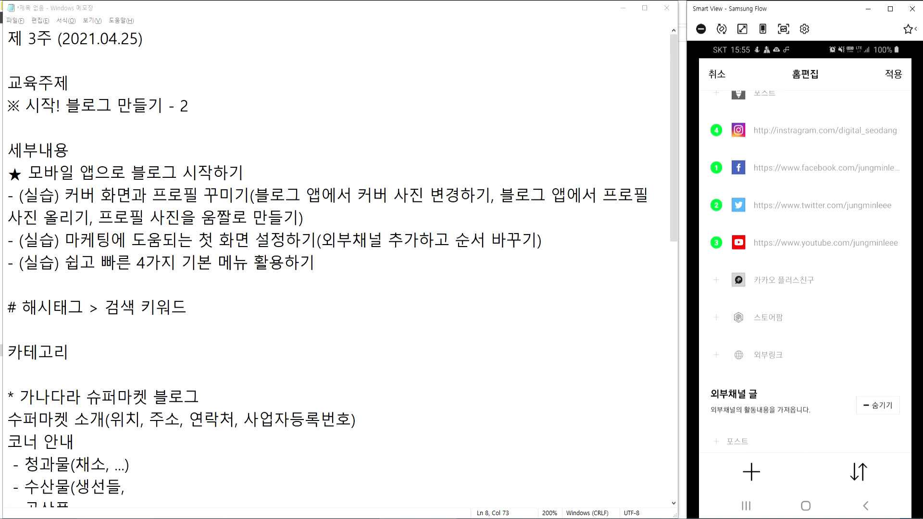
{"action": "key", "text": "alt+Tab"}
{"action": "left_click", "coordinate": [63, 8]}
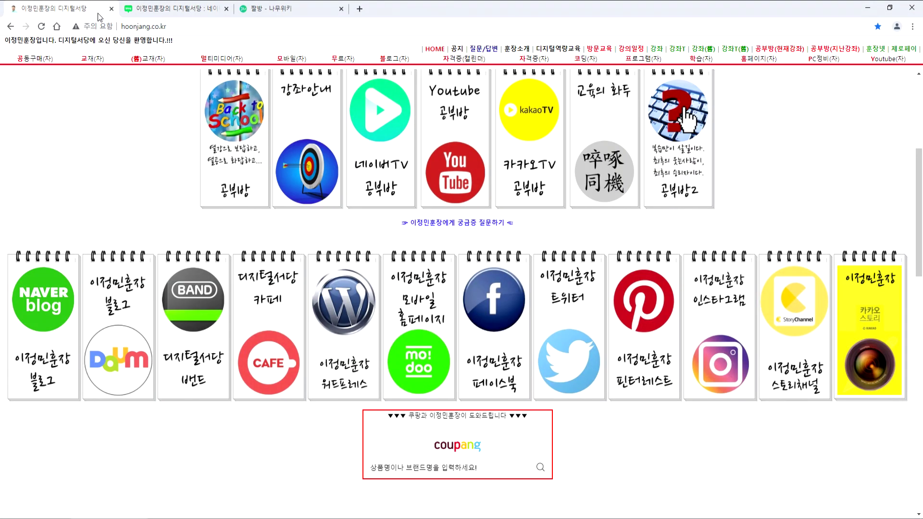
{"action": "left_click", "coordinate": [184, 26]}
{"action": "left_click", "coordinate": [868, 7]}
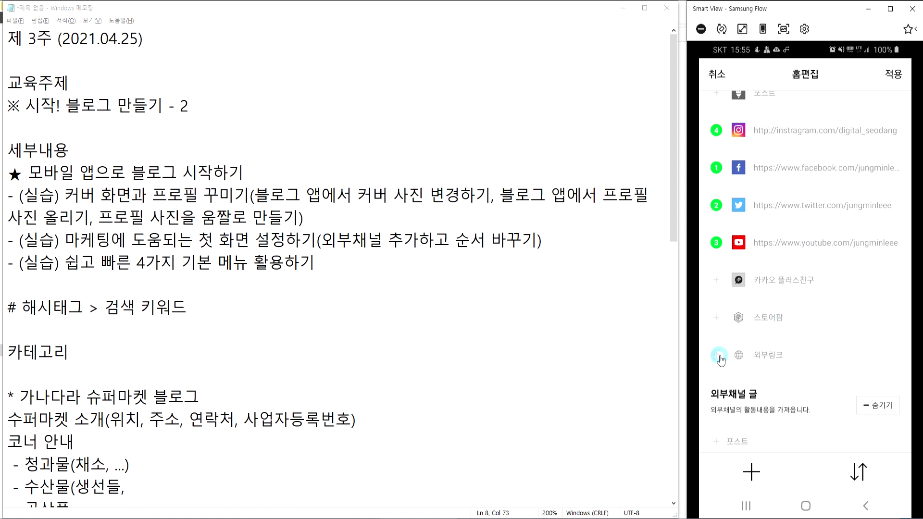
Open the external link (외부링크) connection for entering a URL.
{"action": "left_click", "coordinate": [720, 356]}
{"action": "type", "text": "어디나지원단"}
{"action": "key", "text": "BackSpace"}
{"action": "key", "text": "BackSpace"}
{"action": "key", "text": "BackSpace"}
{"action": "key", "text": "BackSpace"}
{"action": "key", "text": "BackSpace"}
{"action": "key", "text": "BackSpace"}
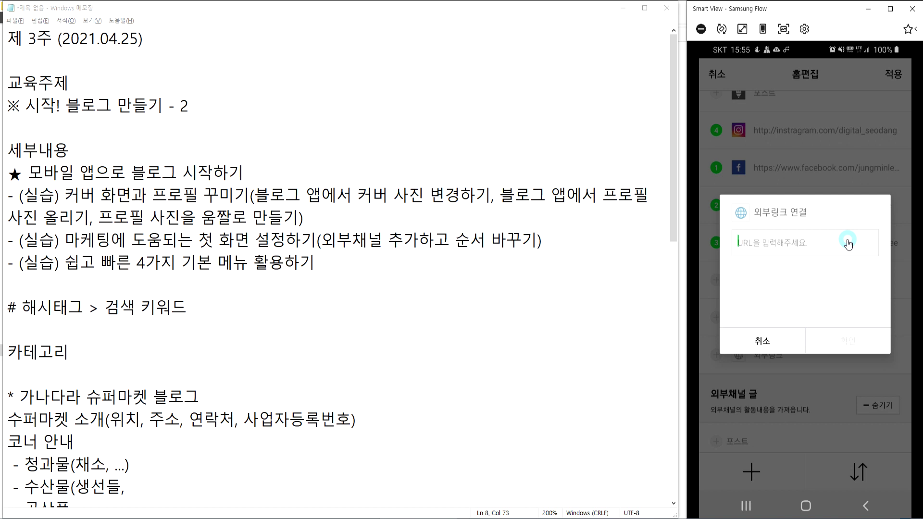
{"action": "type", "text": "ㅈㅈㅈ"}
{"action": "key", "text": "BackSpace"}
{"action": "key", "text": "BackSpace"}
{"action": "key", "text": "BackSpace"}
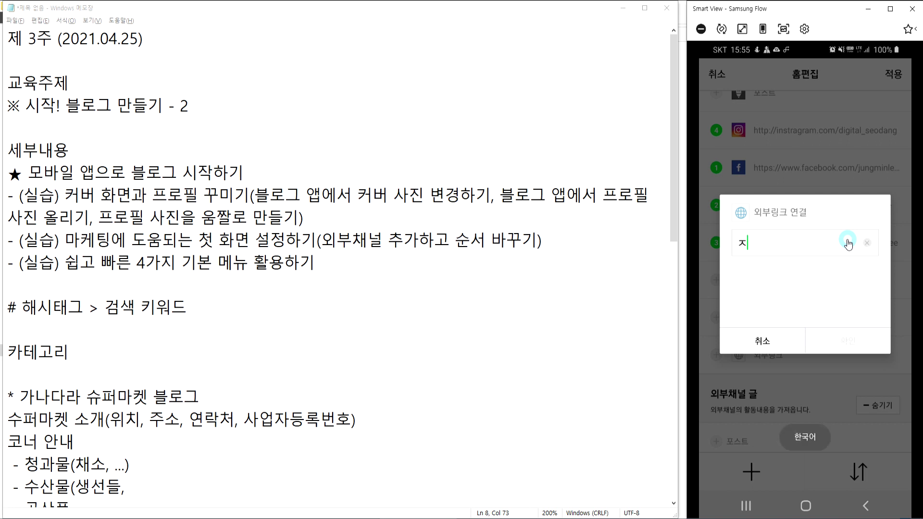
{"action": "key", "text": "Hangul"}
{"action": "type", "text": ".www"}
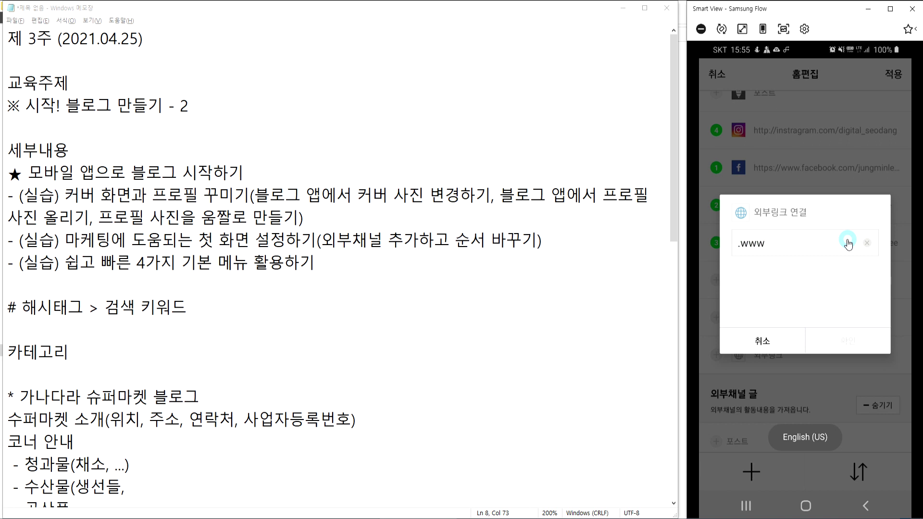
{"action": "key", "text": "BackSpace"}
{"action": "key", "text": "End"}
{"action": "type", "text": ".hoonjang.co.kr"}
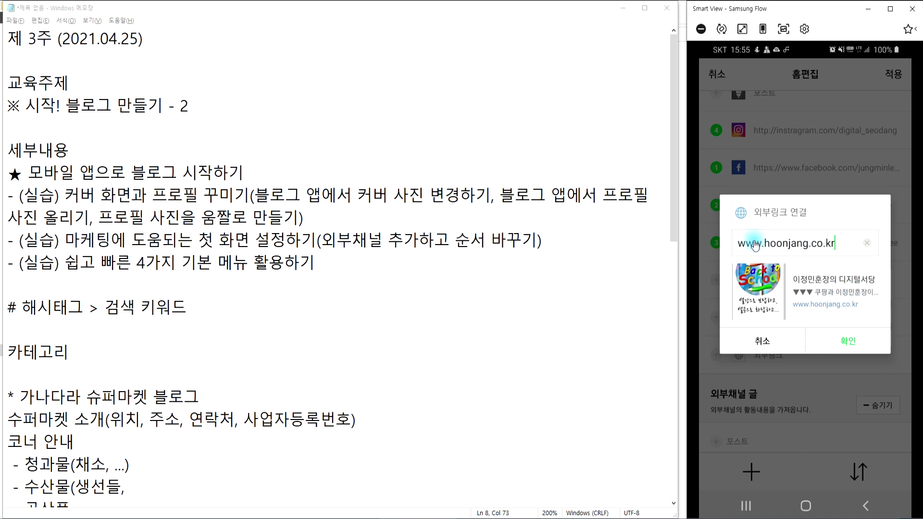
{"action": "left_click", "coordinate": [850, 245]}
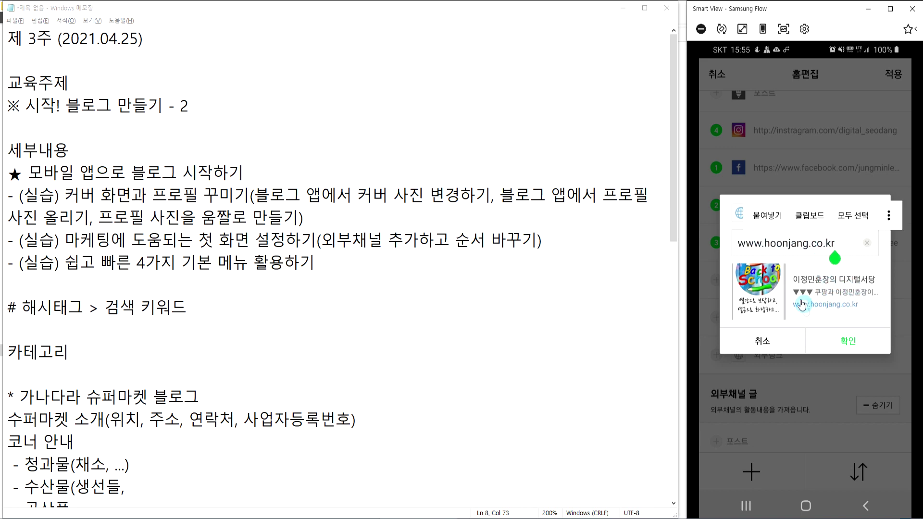
{"action": "left_click", "coordinate": [849, 341]}
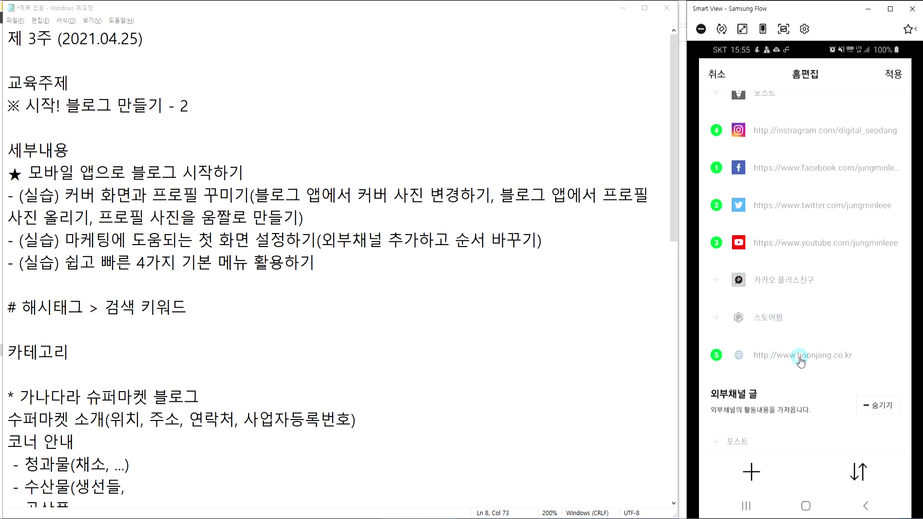
Review the linked external channels and their order numbers in the home editing list.
{"action": "left_click_drag", "start_coordinate": [801, 364], "coordinate": [812, 328]}
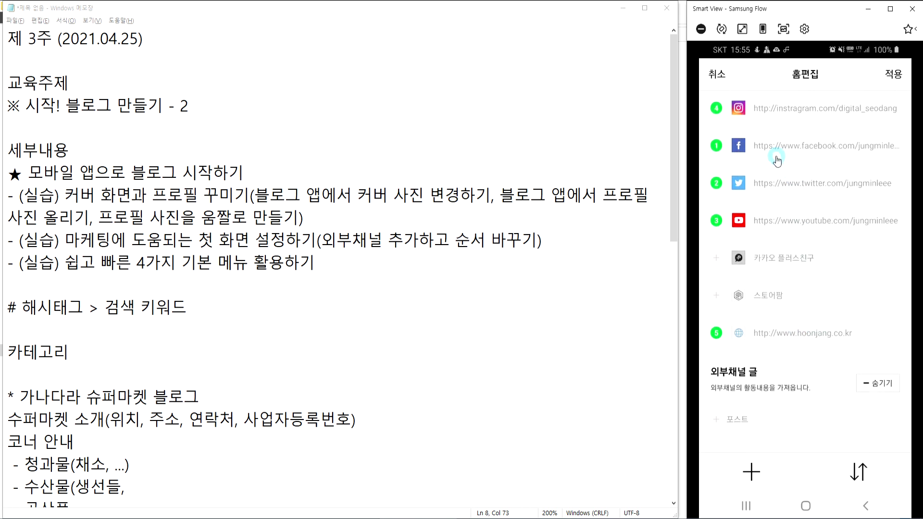
{"action": "left_click_drag", "start_coordinate": [800, 160], "coordinate": [801, 322]}
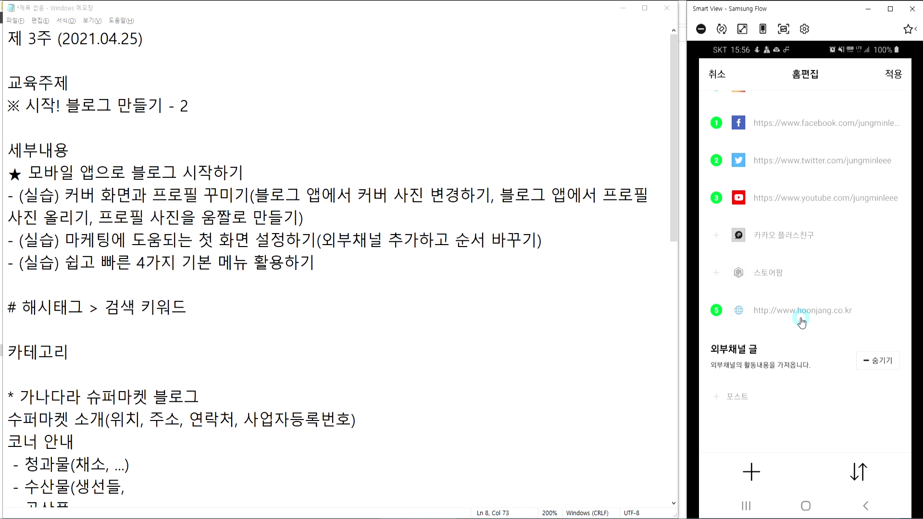
{"action": "scroll", "coordinate": [801, 322], "scroll_direction": "up", "scroll_amount": 2}
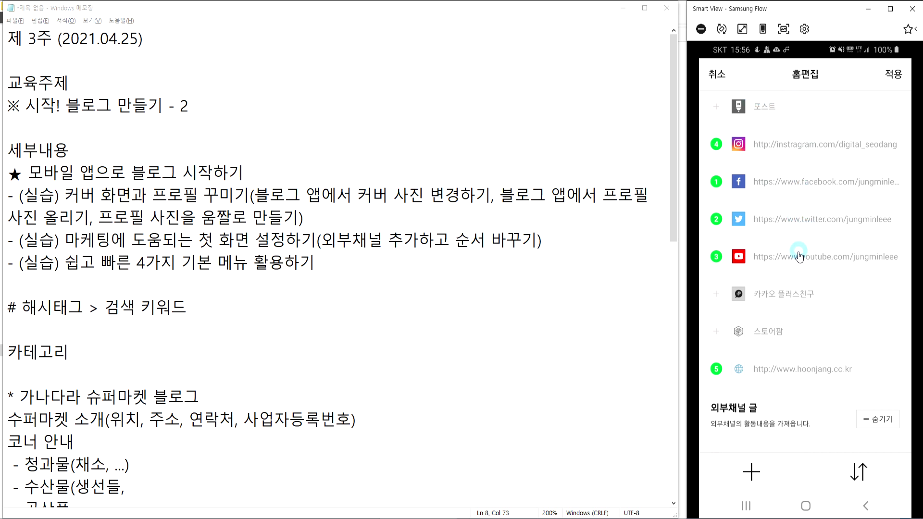
{"action": "left_click_drag", "start_coordinate": [781, 291], "coordinate": [778, 300]}
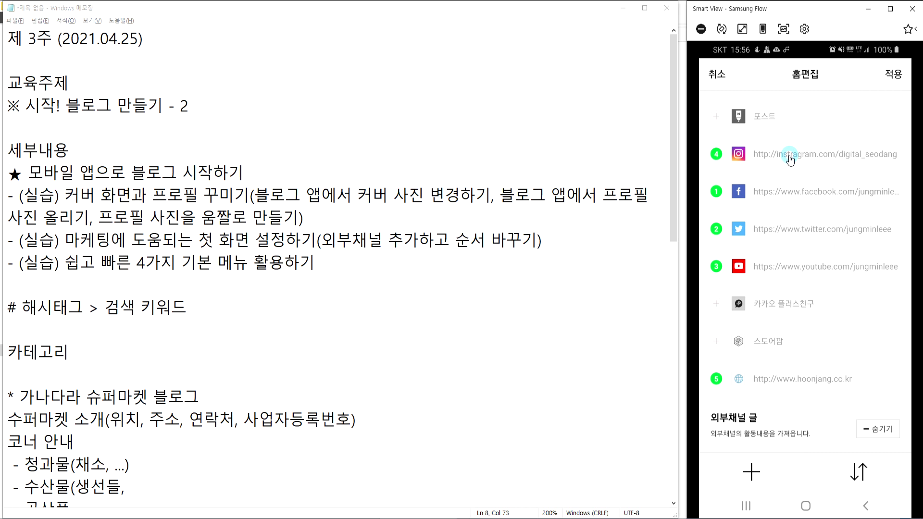
{"action": "left_click_drag", "start_coordinate": [790, 155], "coordinate": [795, 155]}
{"action": "scroll", "coordinate": [795, 159], "scroll_direction": "down", "scroll_amount": 3}
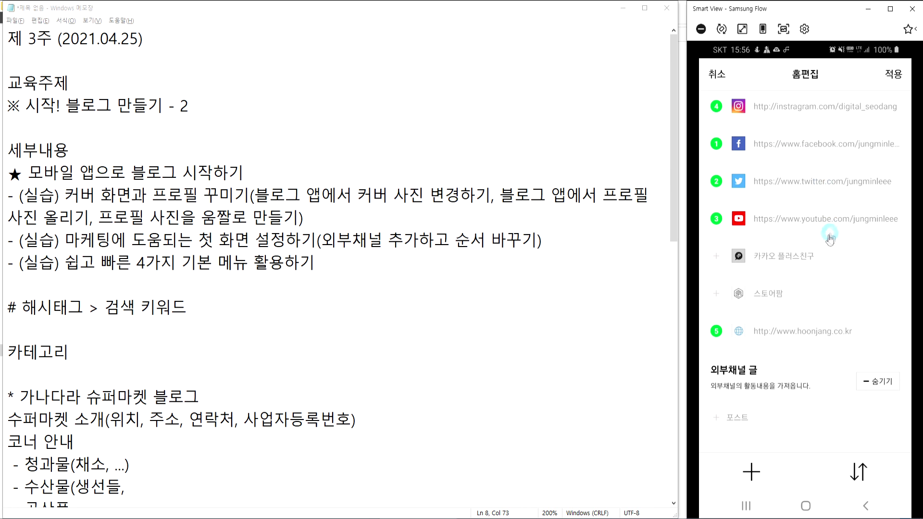
{"action": "scroll", "coordinate": [823, 208], "scroll_direction": "up", "scroll_amount": 2}
{"action": "left_click", "coordinate": [810, 368]}
{"action": "left_click", "coordinate": [809, 341]}
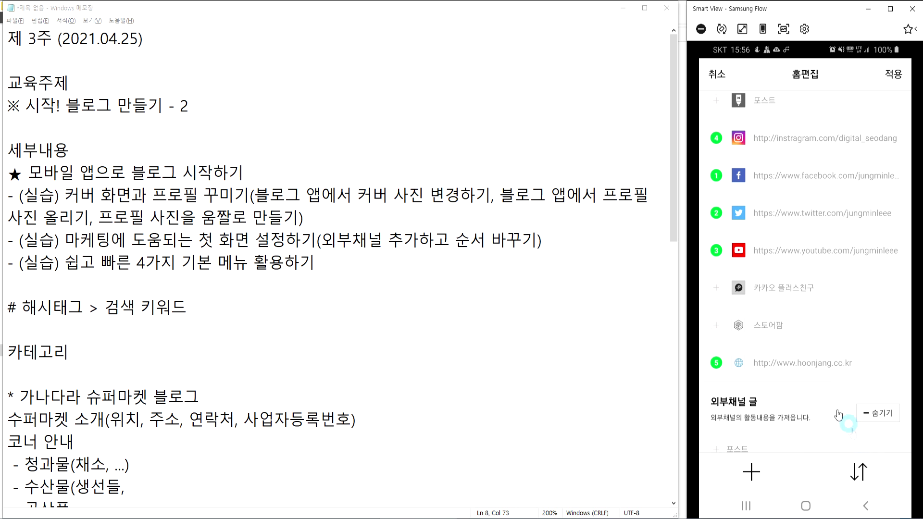
{"action": "left_click_drag", "start_coordinate": [852, 435], "coordinate": [825, 381]}
Look through the popular posts (인기글/대표글) and moment (모먼트) sections down to the post list (글 목록) settings.
{"action": "scroll", "coordinate": [826, 380], "scroll_direction": "down", "scroll_amount": 10}
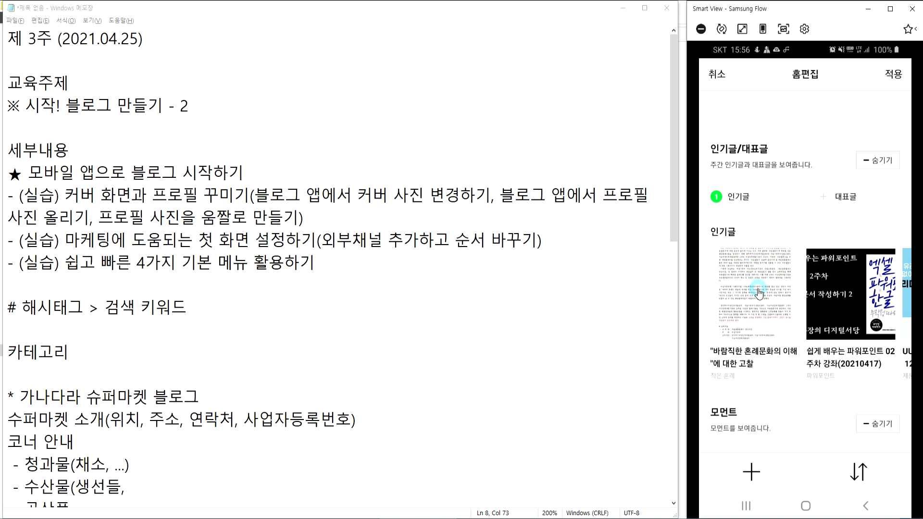
{"action": "left_click_drag", "start_coordinate": [759, 293], "coordinate": [786, 283]}
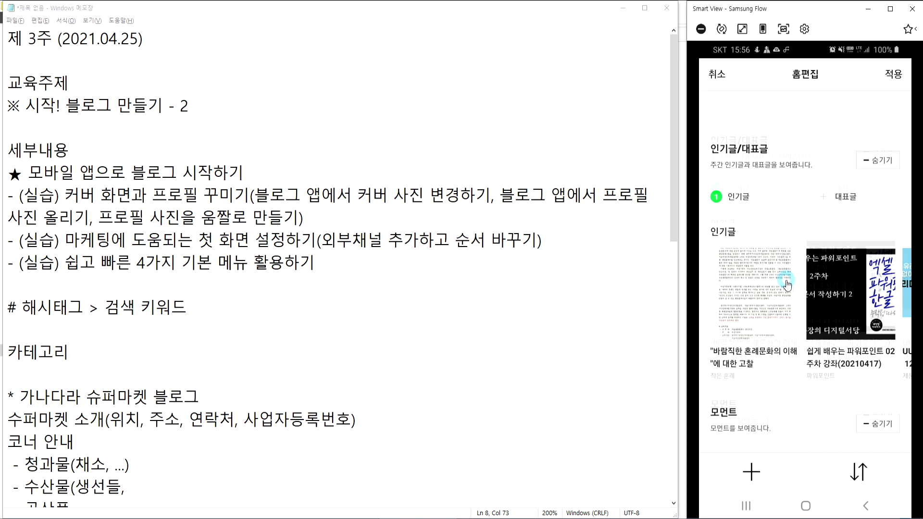
{"action": "scroll", "coordinate": [787, 285], "scroll_direction": "down", "scroll_amount": 3}
{"action": "left_click", "coordinate": [840, 295]}
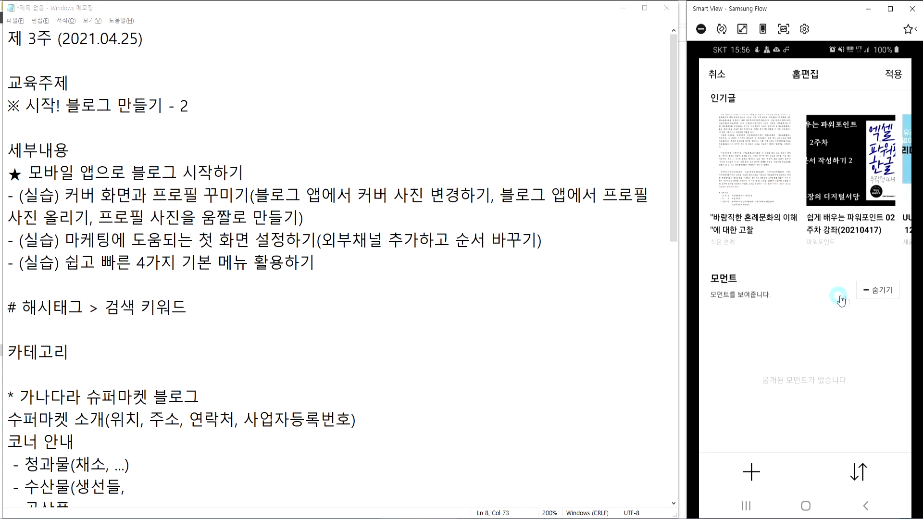
{"action": "scroll", "coordinate": [841, 301], "scroll_direction": "down", "scroll_amount": 3}
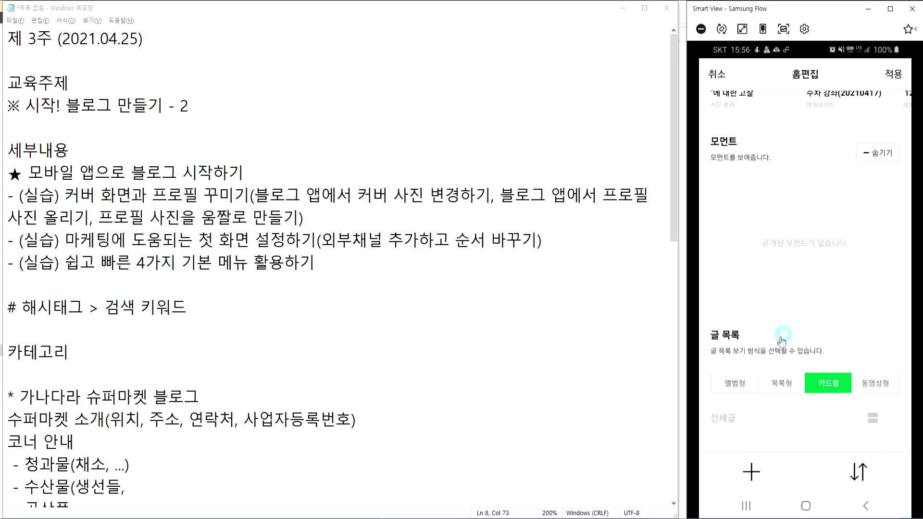
{"action": "scroll", "coordinate": [781, 341], "scroll_direction": "down", "scroll_amount": 2}
{"action": "scroll", "coordinate": [821, 331], "scroll_direction": "down", "scroll_amount": 2}
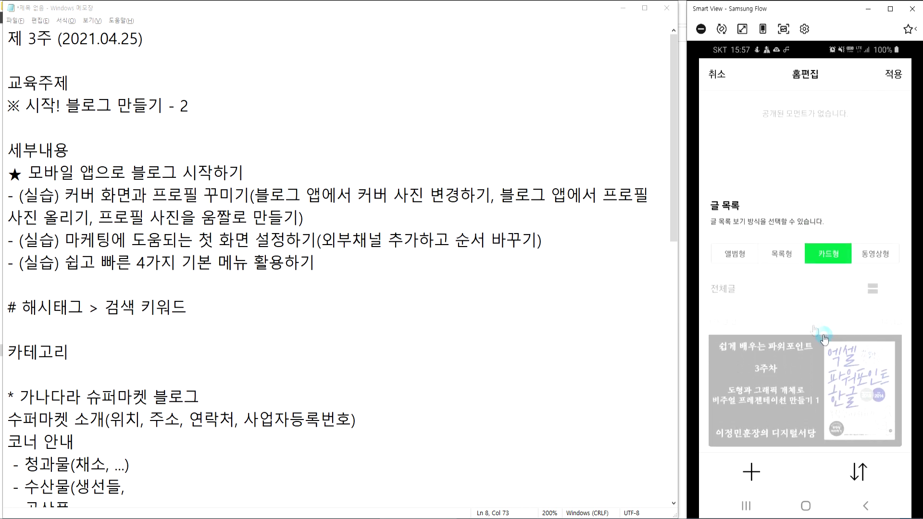
Preview the post list in the list (목록형) and album (앨범형) layouts.
{"action": "left_click", "coordinate": [782, 255]}
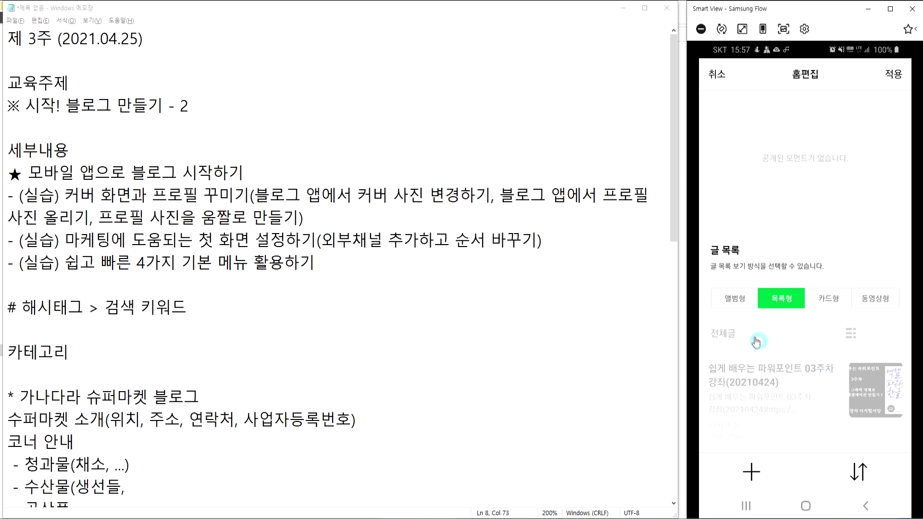
{"action": "left_click", "coordinate": [735, 300]}
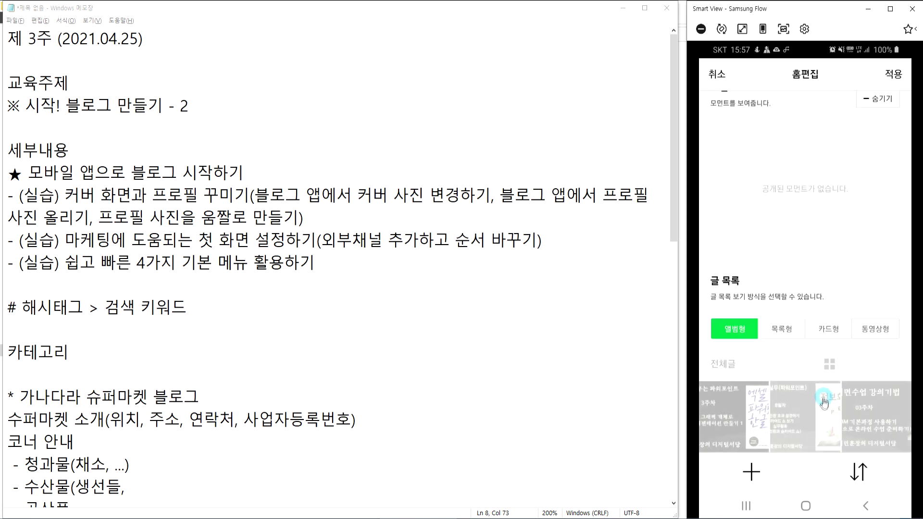
{"action": "left_click_drag", "start_coordinate": [803, 426], "coordinate": [874, 428]}
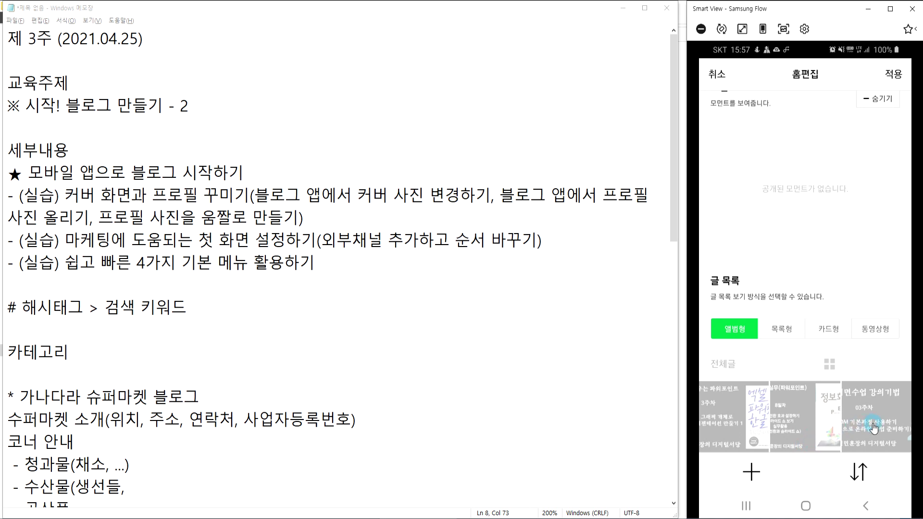
{"action": "left_click", "coordinate": [781, 330]}
{"action": "left_click_drag", "start_coordinate": [785, 404], "coordinate": [795, 420]}
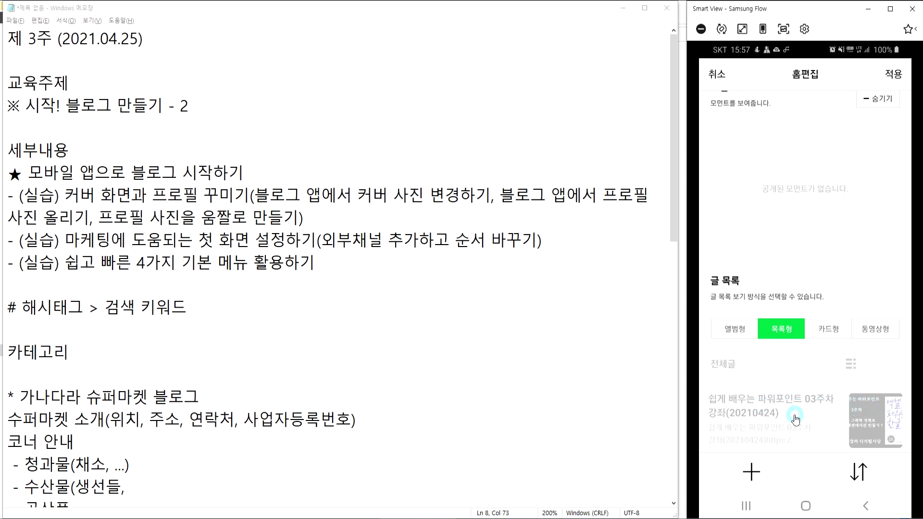
{"action": "scroll", "coordinate": [795, 419], "scroll_direction": "down", "scroll_amount": 1}
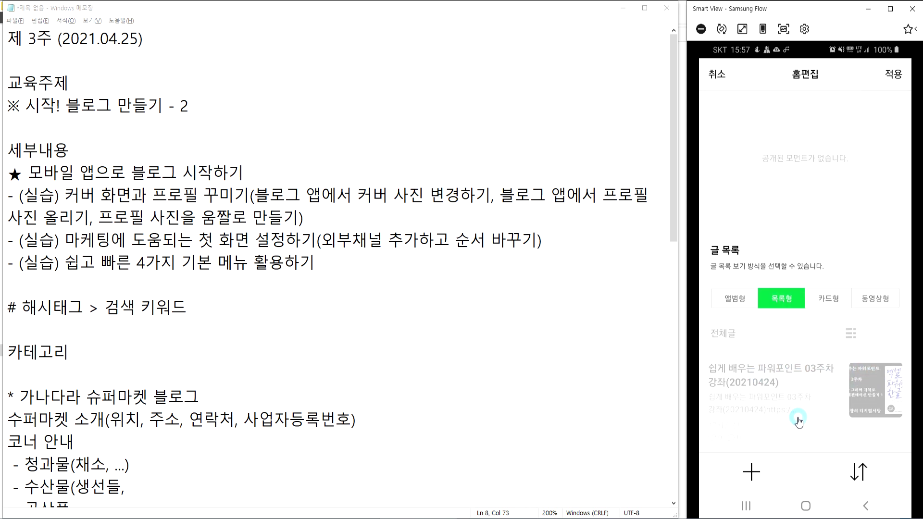
Preview the post list in the card (카드형) and video (동영상형) layouts.
{"action": "left_click", "coordinate": [829, 298]}
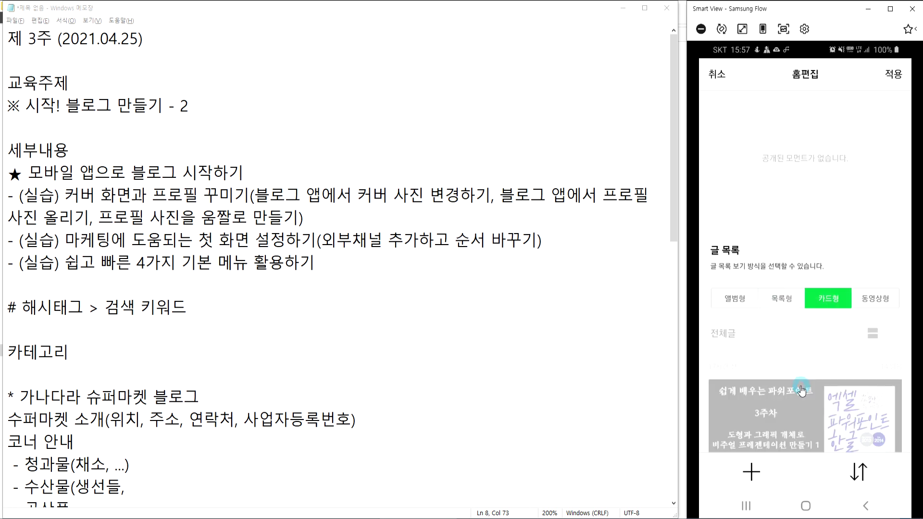
{"action": "scroll", "coordinate": [801, 390], "scroll_direction": "down", "scroll_amount": 3}
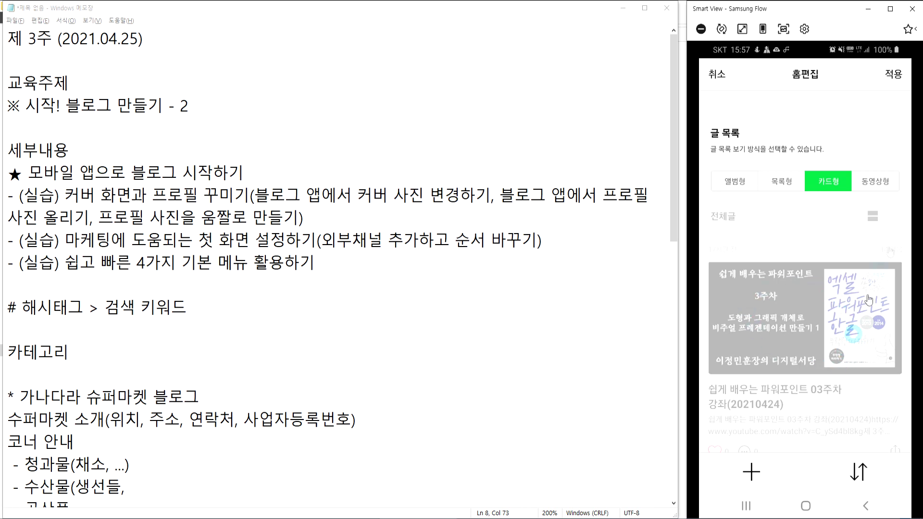
{"action": "left_click", "coordinate": [871, 186]}
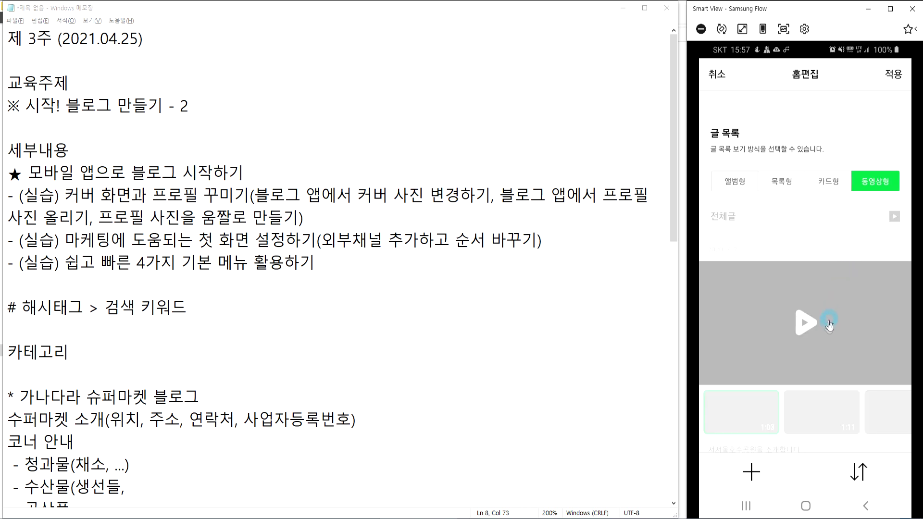
{"action": "scroll", "coordinate": [817, 356], "scroll_direction": "down", "scroll_amount": 1}
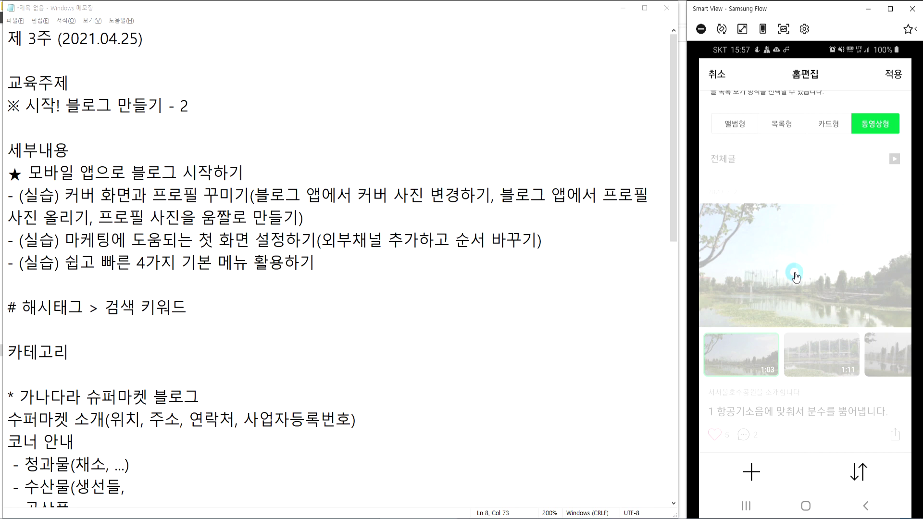
Compare the card, list and album layouts of the post list once more.
{"action": "left_click", "coordinate": [826, 125]}
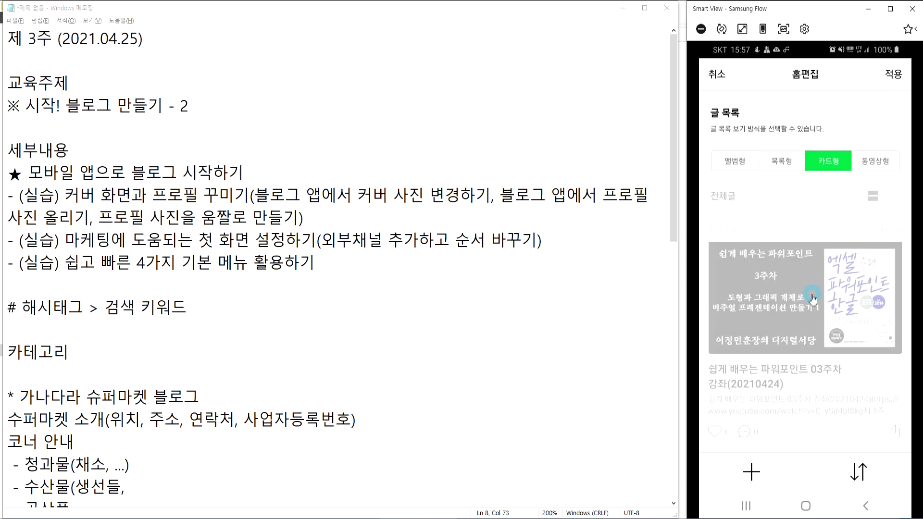
{"action": "left_click", "coordinate": [788, 166]}
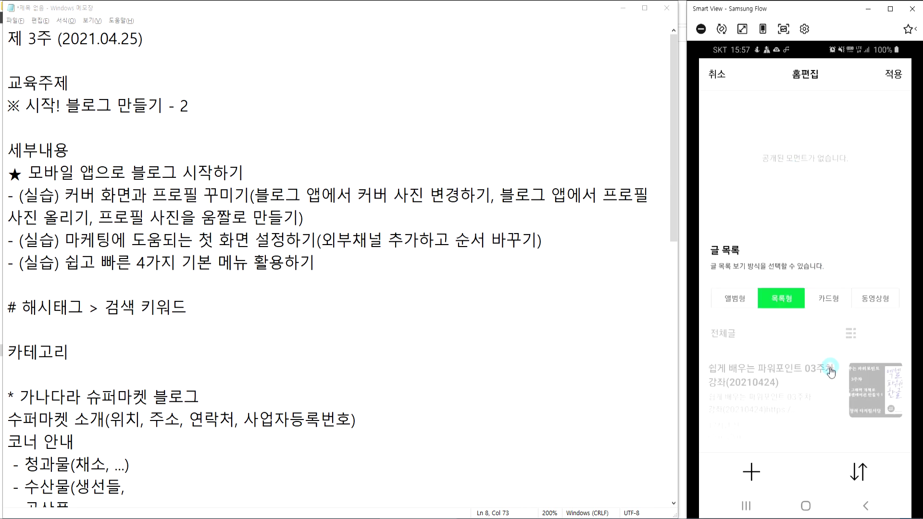
{"action": "left_click", "coordinate": [739, 299]}
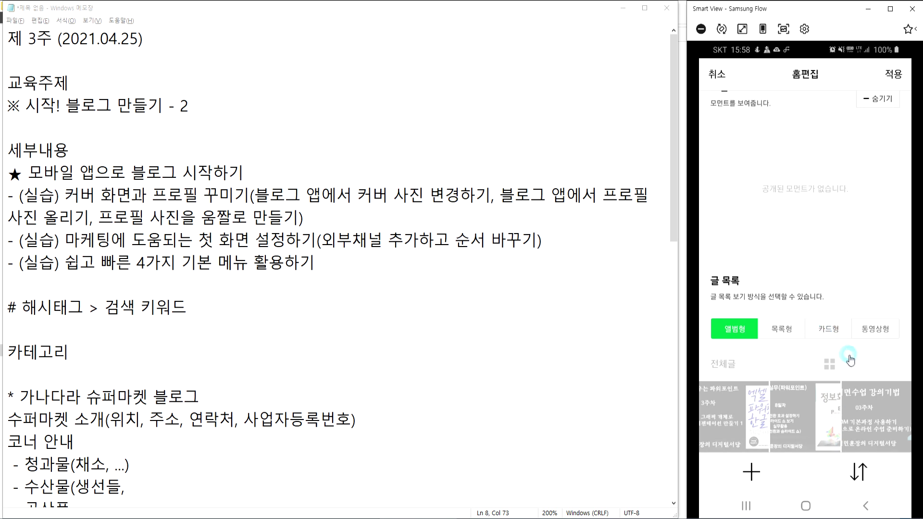
Set the post list layout to card (카드형) and apply the home edits to the blog.
{"action": "left_click", "coordinate": [828, 331]}
{"action": "scroll", "coordinate": [826, 370], "scroll_direction": "down", "scroll_amount": 5}
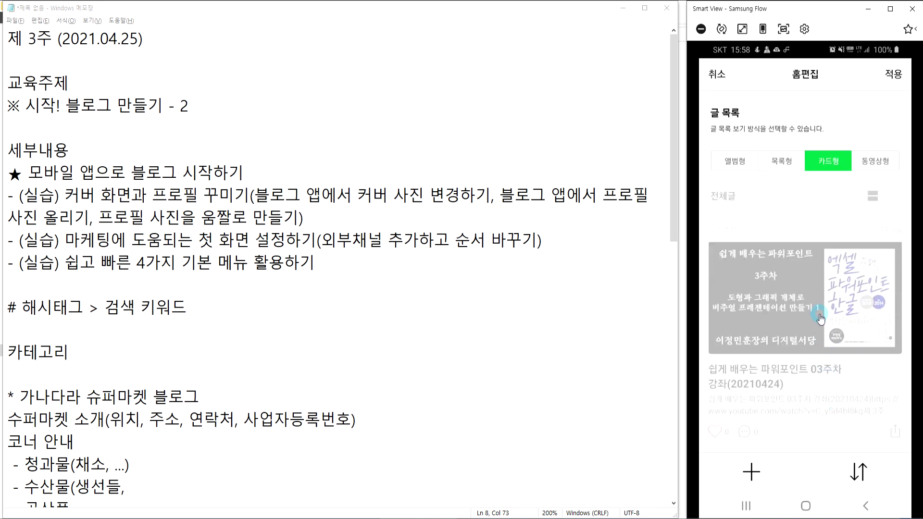
{"action": "left_click", "coordinate": [902, 83]}
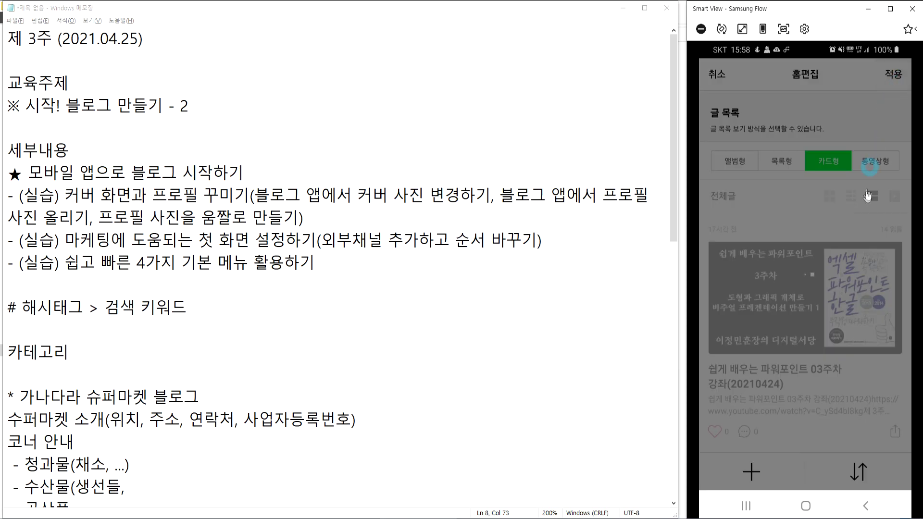
{"action": "left_click_drag", "start_coordinate": [789, 264], "coordinate": [789, 190]}
{"action": "scroll", "coordinate": [813, 307], "scroll_direction": "down", "scroll_amount": 5}
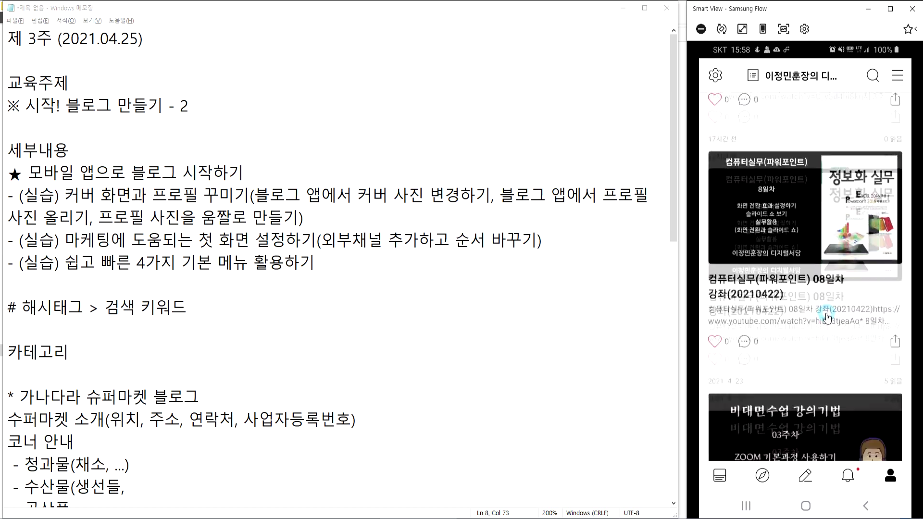
Look over the applied card-style post list and the external channel links on the blog home.
{"action": "scroll", "coordinate": [827, 319], "scroll_direction": "down", "scroll_amount": 10}
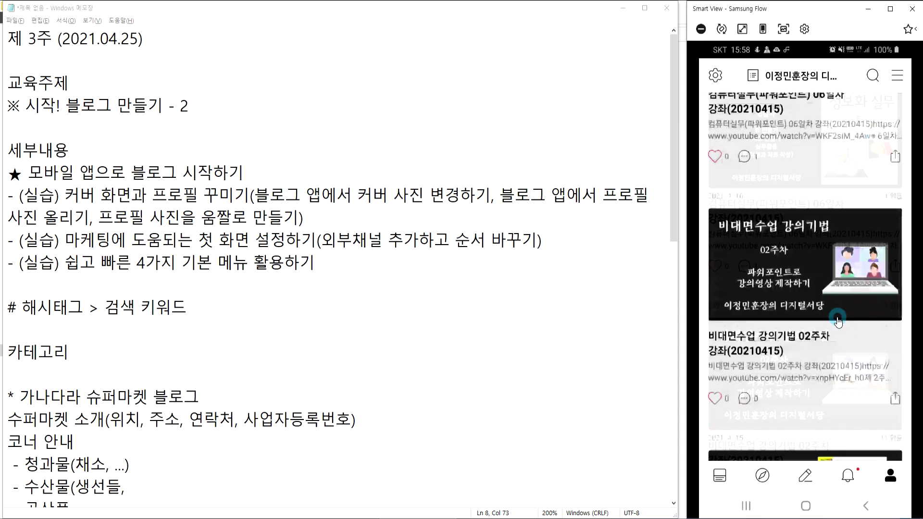
{"action": "scroll", "coordinate": [838, 321], "scroll_direction": "up", "scroll_amount": 5}
{"action": "scroll", "coordinate": [844, 318], "scroll_direction": "down", "scroll_amount": 5}
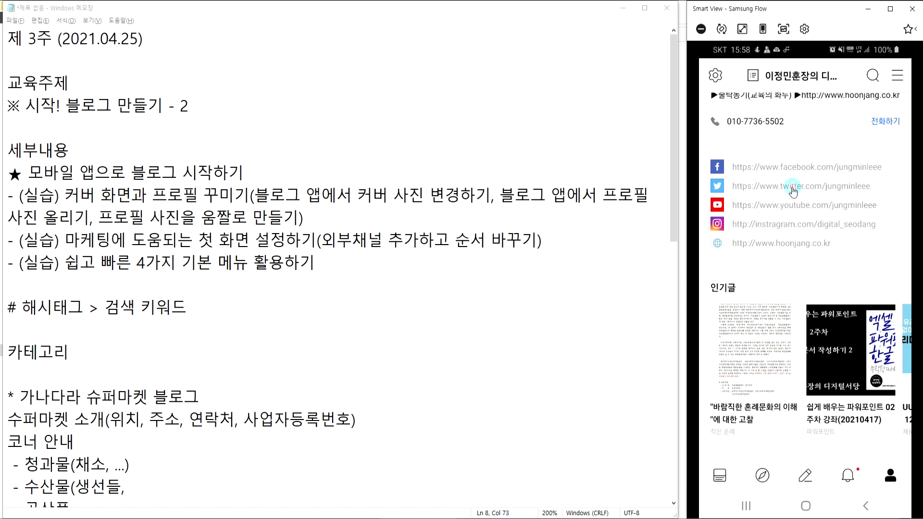
{"action": "scroll", "coordinate": [792, 191], "scroll_direction": "up", "scroll_amount": 3}
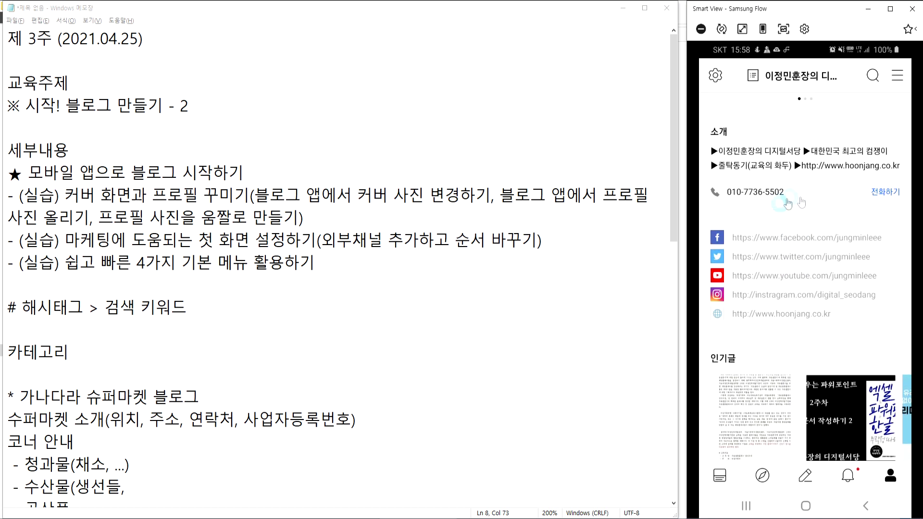
{"action": "scroll", "coordinate": [813, 205], "scroll_direction": "up", "scroll_amount": 6}
{"action": "left_click_drag", "start_coordinate": [811, 216], "coordinate": [779, 299]}
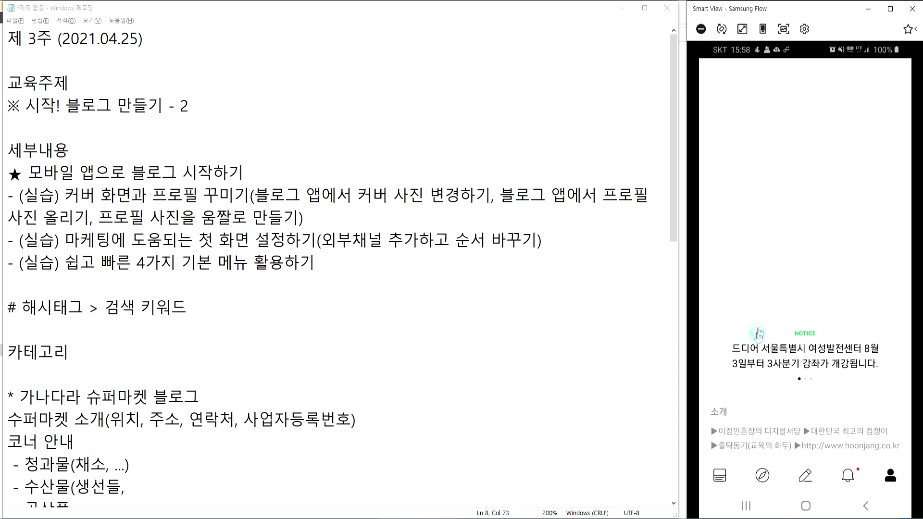
Remove the Twitter link from the external channels in the home editor (홈편집) and apply the change to the blog home.
{"action": "left_click", "coordinate": [753, 345]}
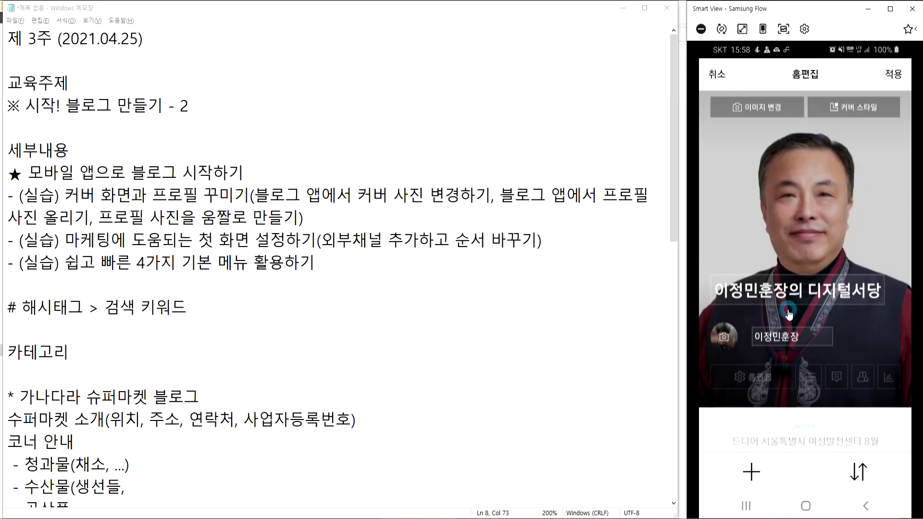
{"action": "scroll", "coordinate": [789, 314], "scroll_direction": "down", "scroll_amount": 6}
{"action": "left_click_drag", "start_coordinate": [790, 312], "coordinate": [806, 239]}
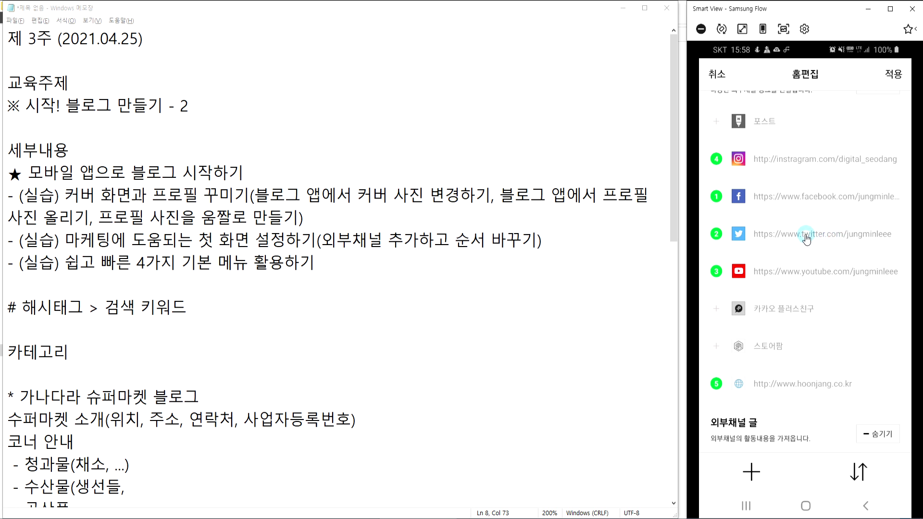
{"action": "left_click", "coordinate": [806, 239]}
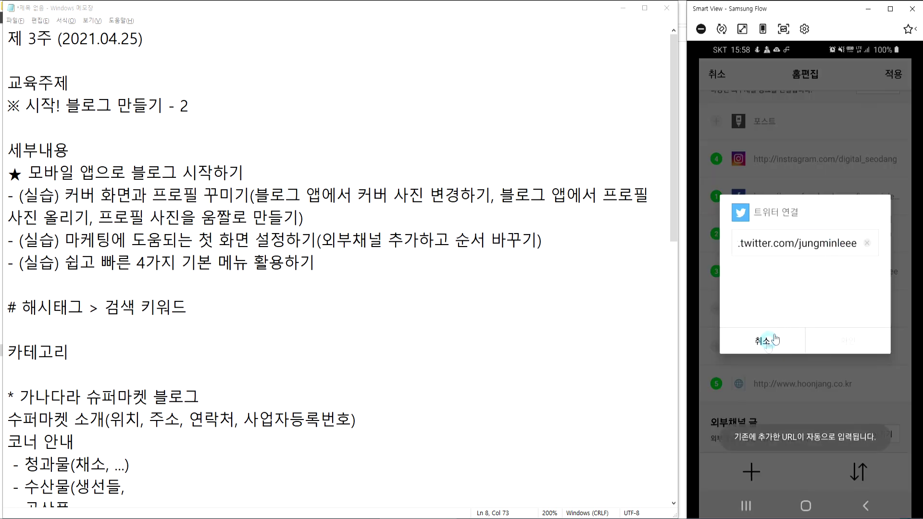
{"action": "left_click", "coordinate": [767, 343]}
{"action": "left_click", "coordinate": [817, 241]}
{"action": "left_click", "coordinate": [865, 254]}
{"action": "left_click", "coordinate": [839, 344]}
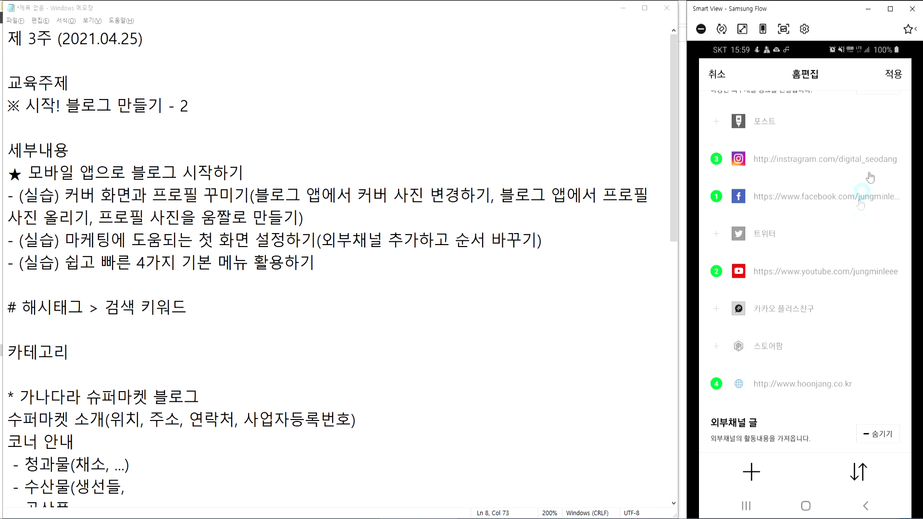
{"action": "left_click", "coordinate": [897, 76]}
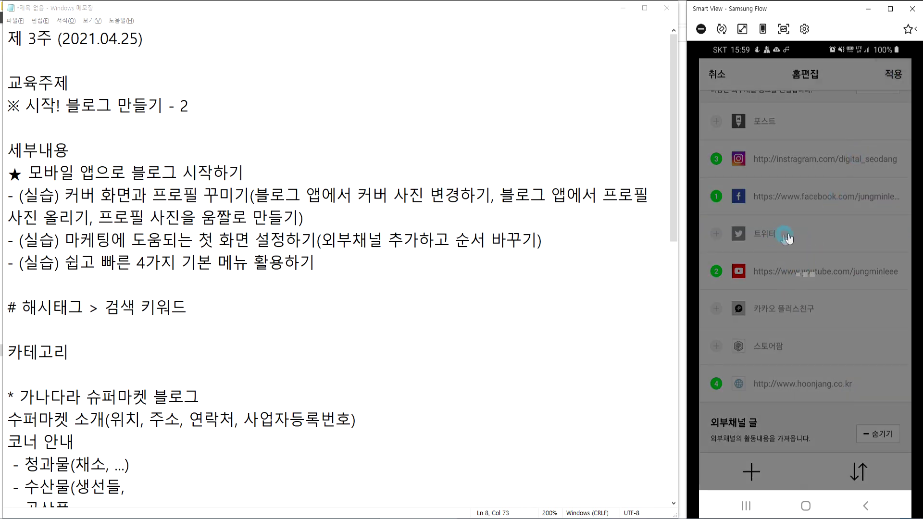
{"action": "scroll", "coordinate": [800, 237], "scroll_direction": "down", "scroll_amount": 10}
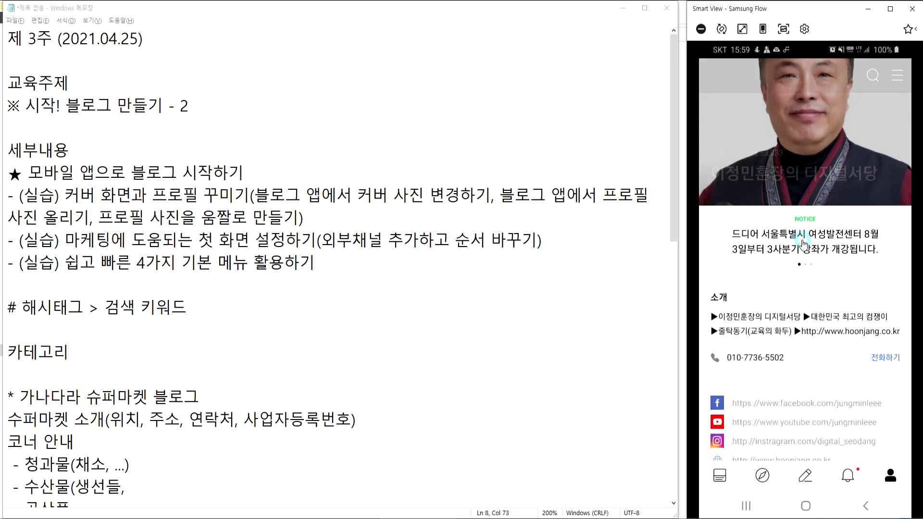
{"action": "scroll", "coordinate": [803, 244], "scroll_direction": "up", "scroll_amount": 10}
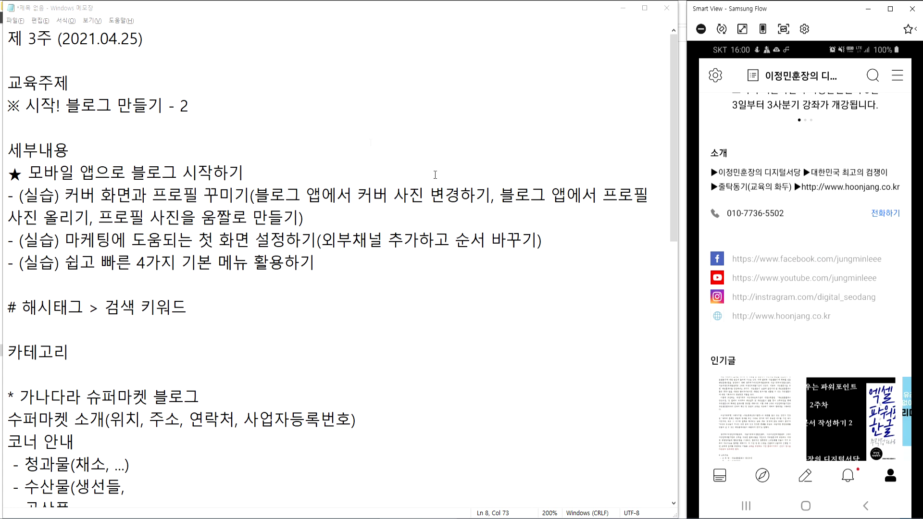
Switch to the Chrome browser, show the Naver blog page and close the 짤방 - 나무위키 page.
{"action": "left_click", "coordinate": [168, 517]}
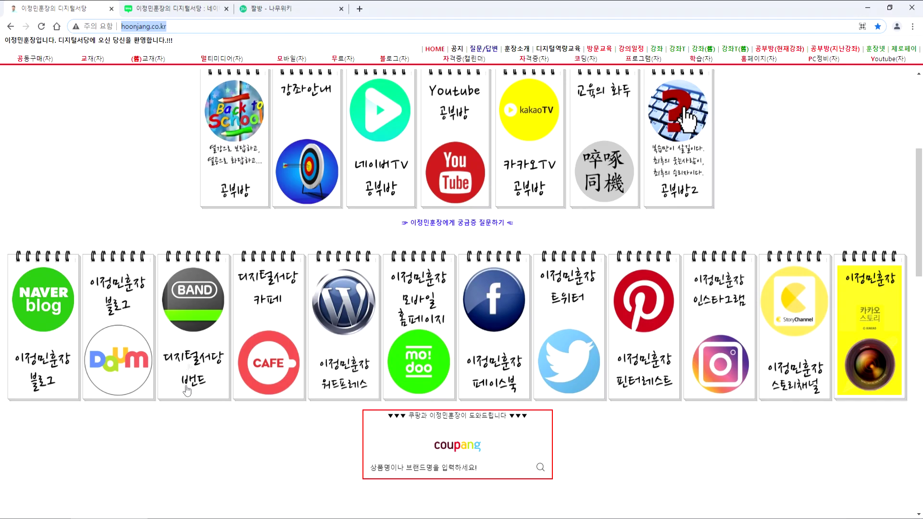
{"action": "left_click", "coordinate": [170, 12]}
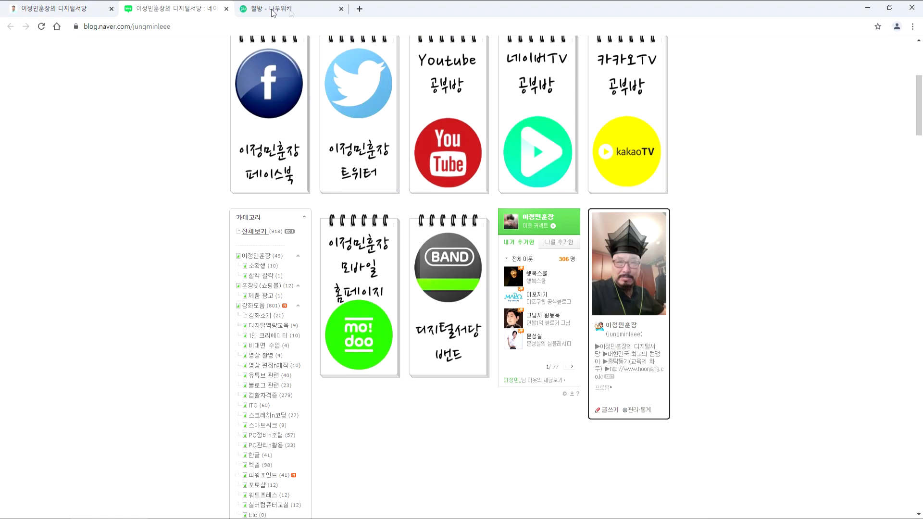
{"action": "left_click", "coordinate": [341, 9]}
Look over the blog's desktop version, including its social channel widgets and category list, and return to the mirrored phone.
{"action": "scroll", "coordinate": [625, 296], "scroll_direction": "down", "scroll_amount": 4}
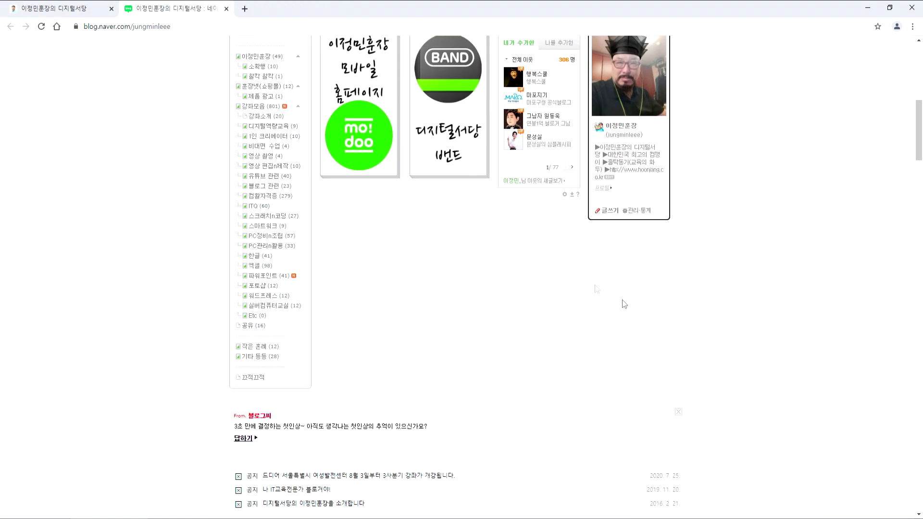
{"action": "scroll", "coordinate": [548, 222], "scroll_direction": "up", "scroll_amount": 2}
{"action": "scroll", "coordinate": [515, 255], "scroll_direction": "down", "scroll_amount": 4}
{"action": "scroll", "coordinate": [483, 283], "scroll_direction": "up", "scroll_amount": 10}
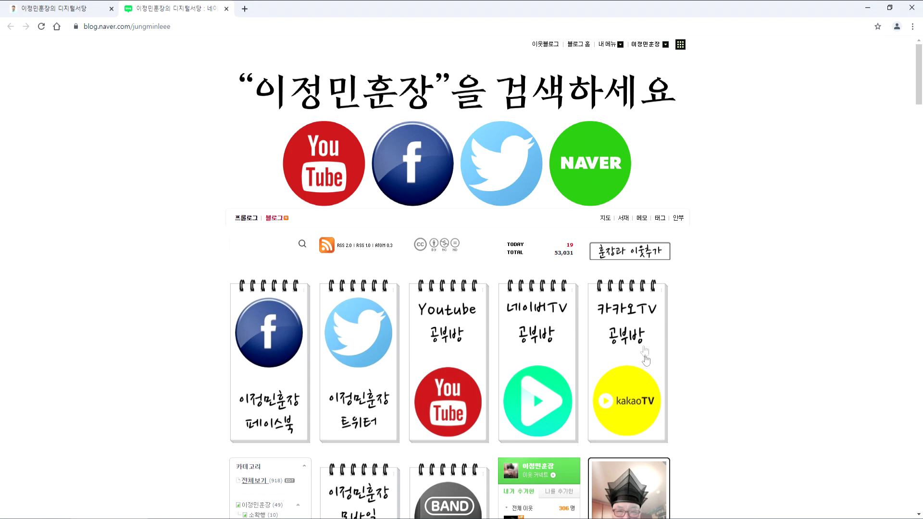
{"action": "scroll", "coordinate": [624, 412], "scroll_direction": "down", "scroll_amount": 5}
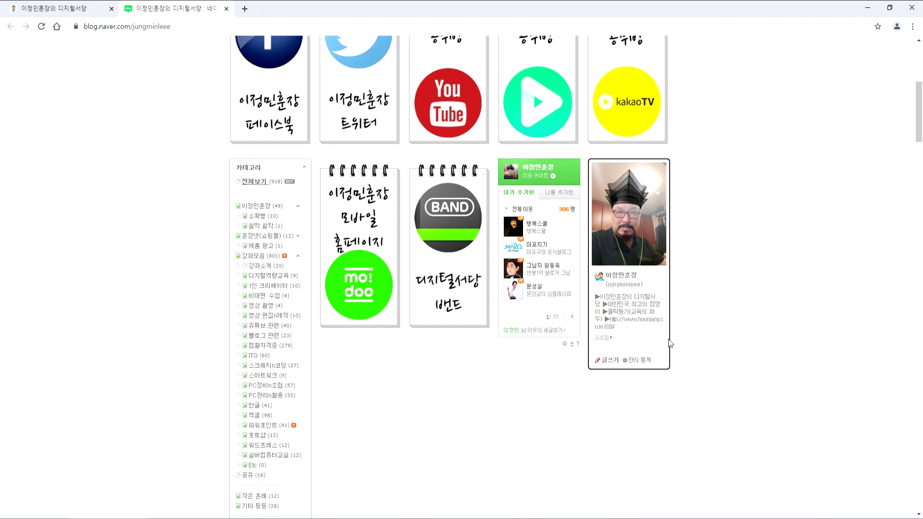
{"action": "left_click", "coordinate": [868, 8]}
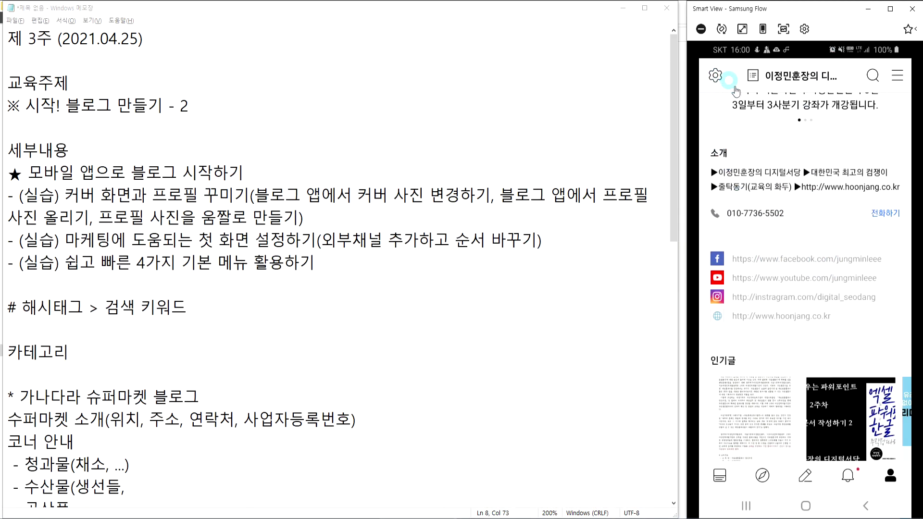
Read through the blog notifications in 내소식 and return to the cover of the own blog.
{"action": "left_click", "coordinate": [848, 476]}
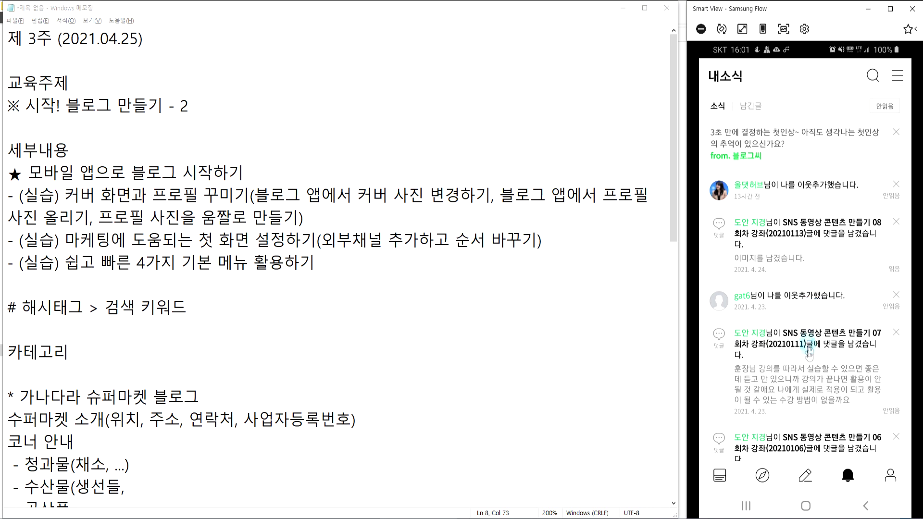
{"action": "scroll", "coordinate": [812, 355], "scroll_direction": "down", "scroll_amount": 3}
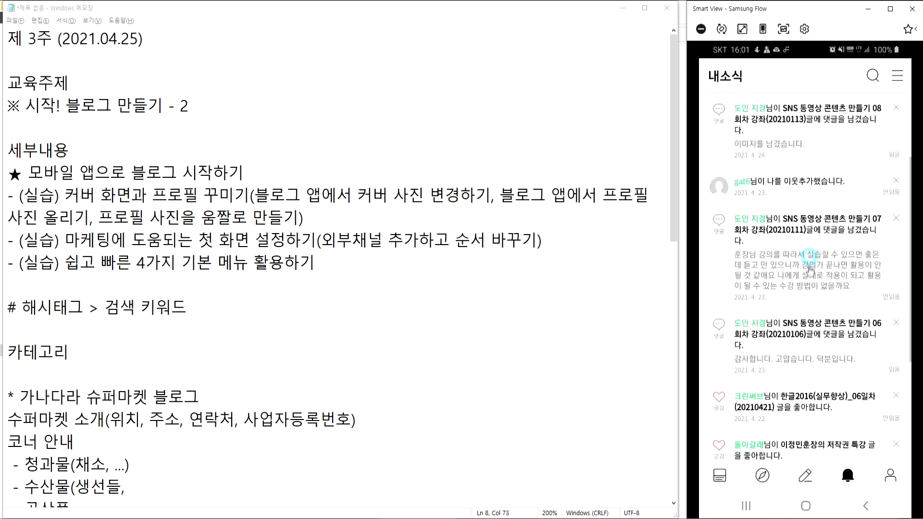
{"action": "scroll", "coordinate": [812, 356], "scroll_direction": "down", "scroll_amount": 4}
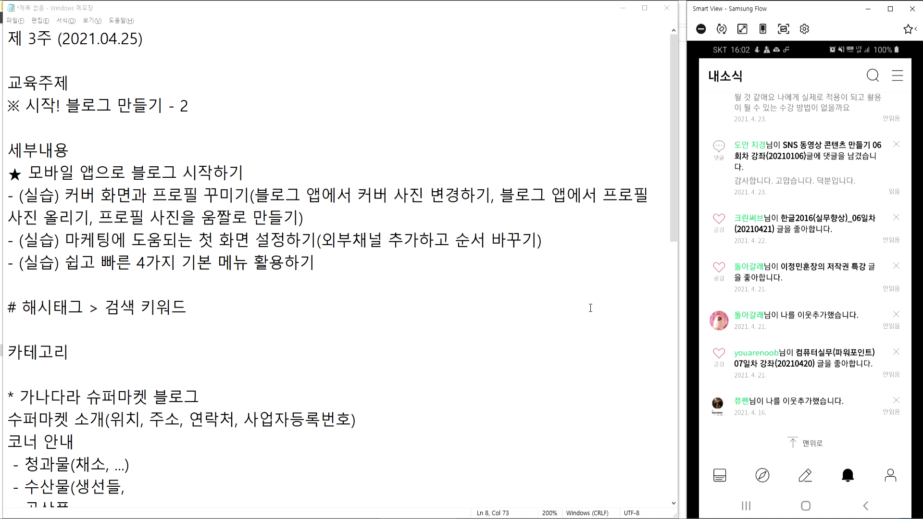
{"action": "left_click", "coordinate": [821, 265]}
{"action": "left_click", "coordinate": [890, 476]}
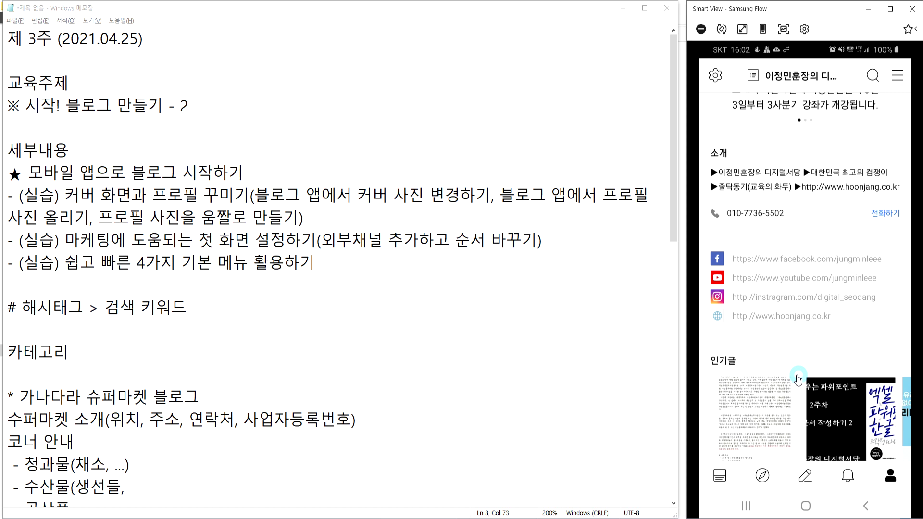
{"action": "scroll", "coordinate": [799, 266], "scroll_direction": "up", "scroll_amount": 5}
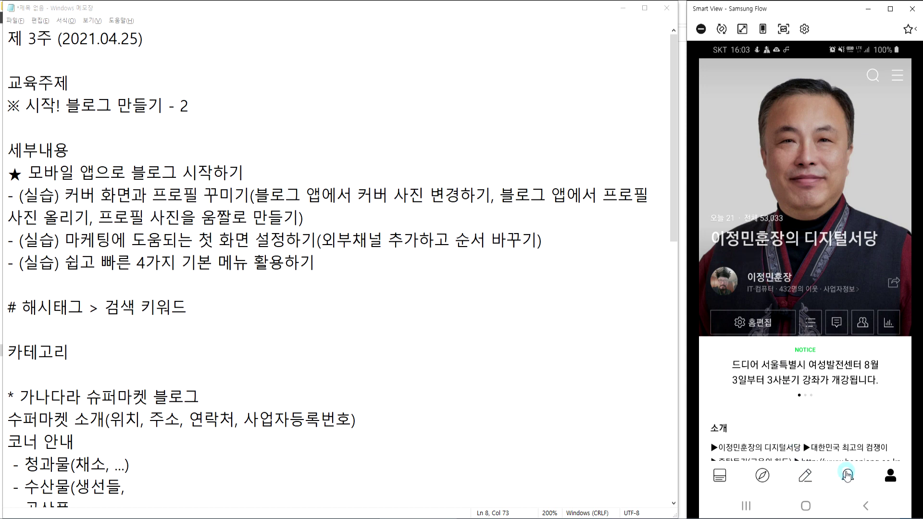
Browse the neighbours' new posts (이웃새글) and bring up the recommended posts (추천).
{"action": "left_click_drag", "start_coordinate": [848, 477], "coordinate": [864, 411]}
{"action": "left_click", "coordinate": [726, 485]}
{"action": "left_click", "coordinate": [726, 485]}
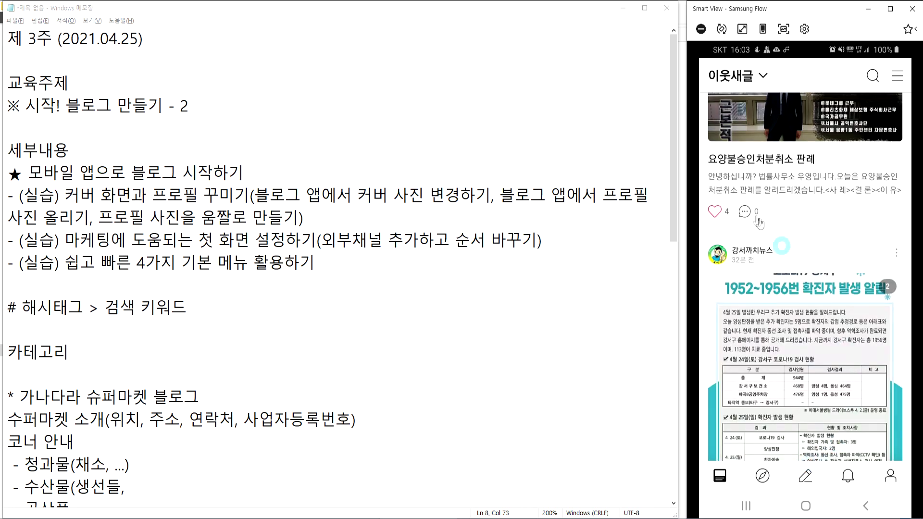
{"action": "scroll", "coordinate": [819, 270], "scroll_direction": "down", "scroll_amount": 2}
{"action": "left_click", "coordinate": [771, 476]}
{"action": "left_click", "coordinate": [765, 480]}
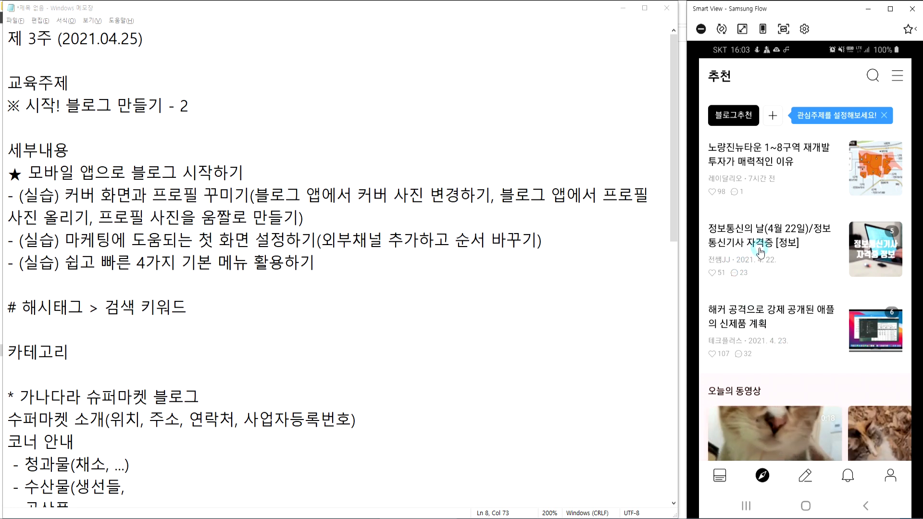
Open the recommended post on 정보통신의 날(4월 22일) and 정보통신기사 자격증, read it through to its related links, and return to 추천.
{"action": "left_click", "coordinate": [789, 268]}
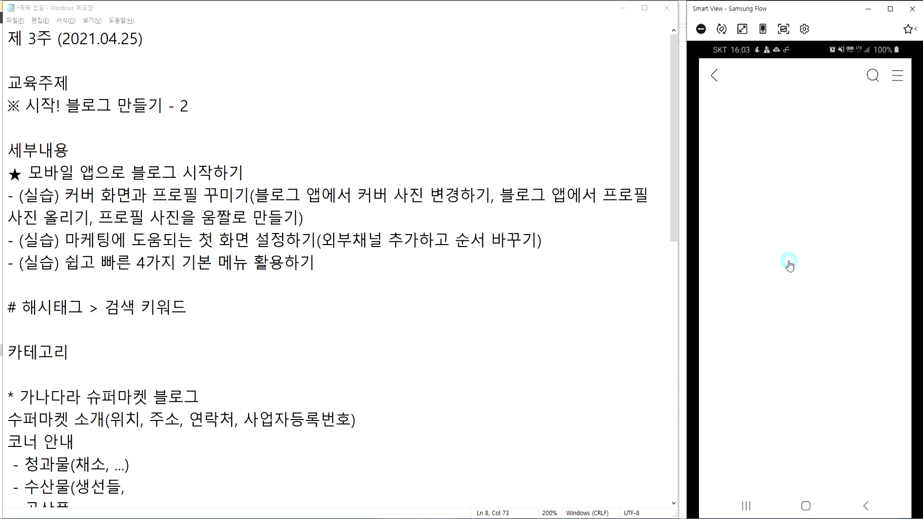
{"action": "scroll", "coordinate": [808, 263], "scroll_direction": "down", "scroll_amount": 3}
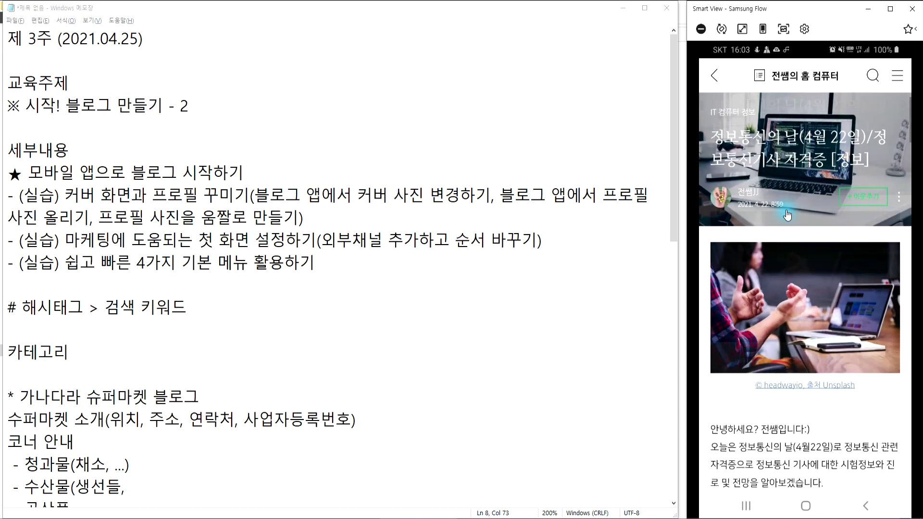
{"action": "scroll", "coordinate": [777, 275], "scroll_direction": "down", "scroll_amount": 2}
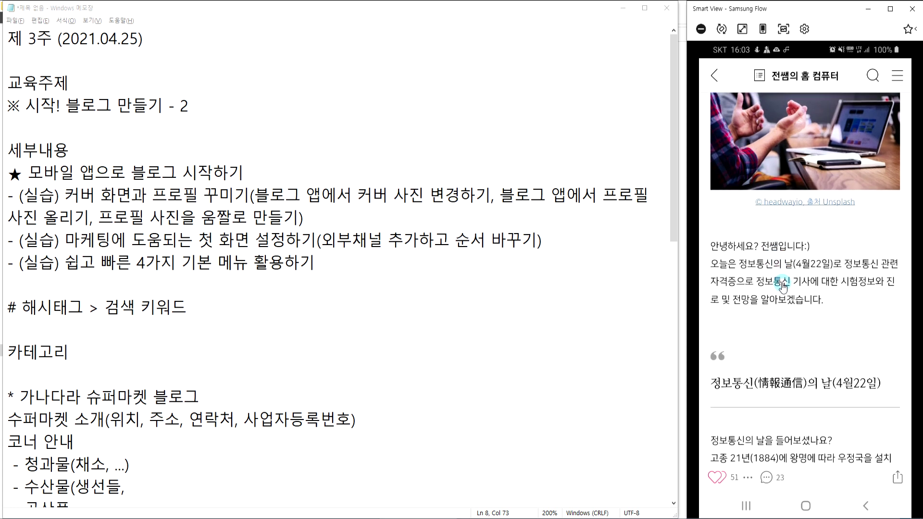
{"action": "scroll", "coordinate": [784, 287], "scroll_direction": "down", "scroll_amount": 2}
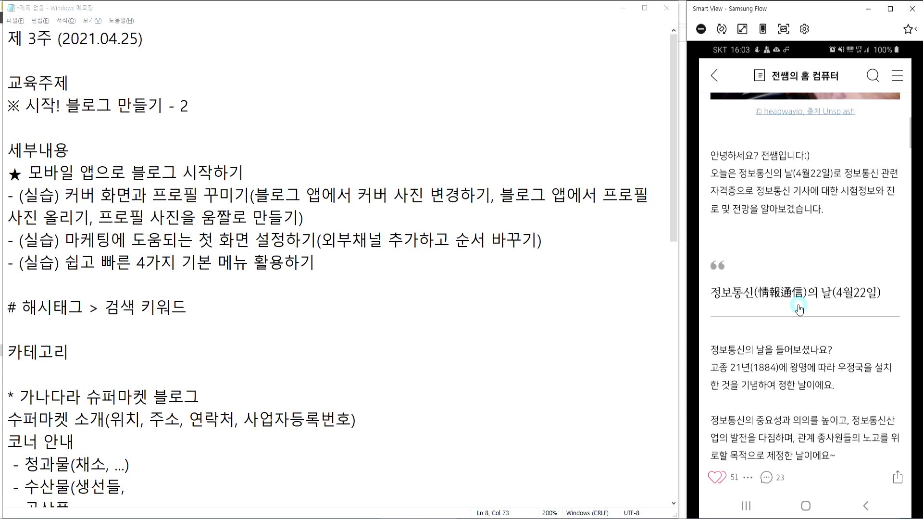
{"action": "scroll", "coordinate": [806, 323], "scroll_direction": "down", "scroll_amount": 1}
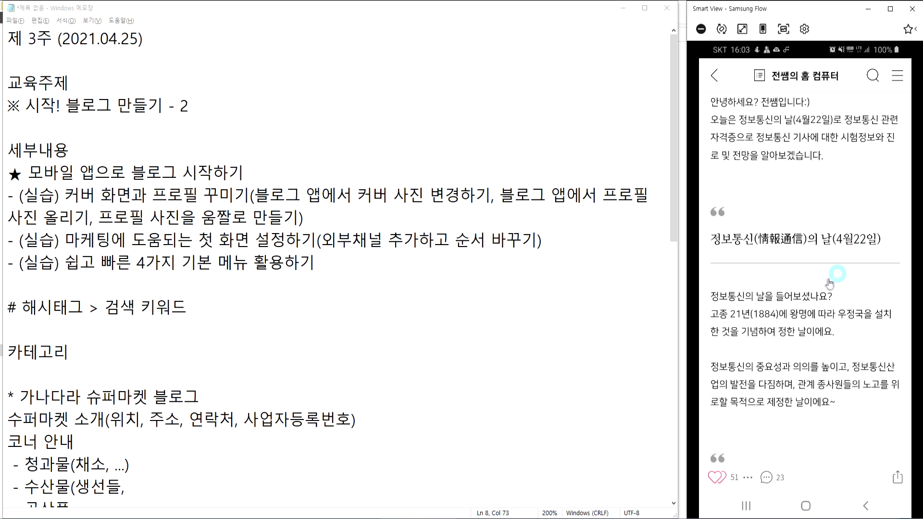
{"action": "scroll", "coordinate": [798, 269], "scroll_direction": "down", "scroll_amount": 2}
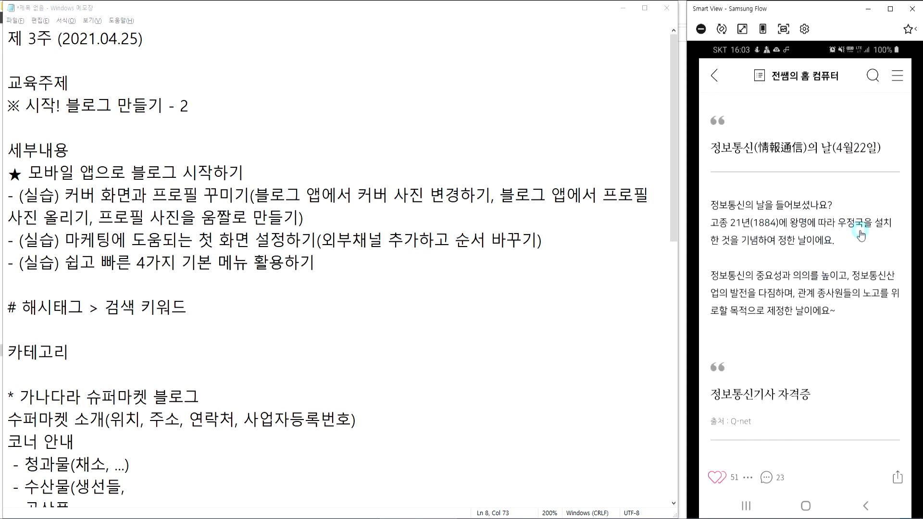
{"action": "scroll", "coordinate": [860, 234], "scroll_direction": "down", "scroll_amount": 5}
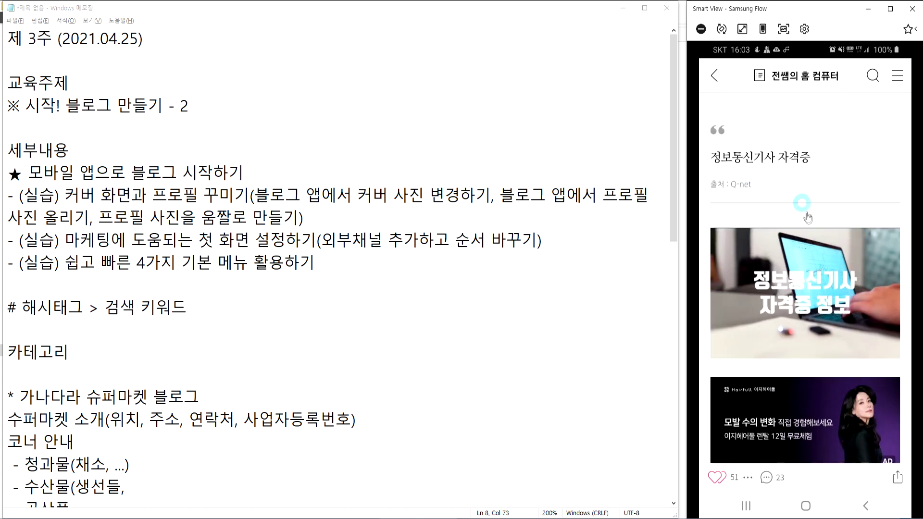
{"action": "scroll", "coordinate": [817, 241], "scroll_direction": "down", "scroll_amount": 3}
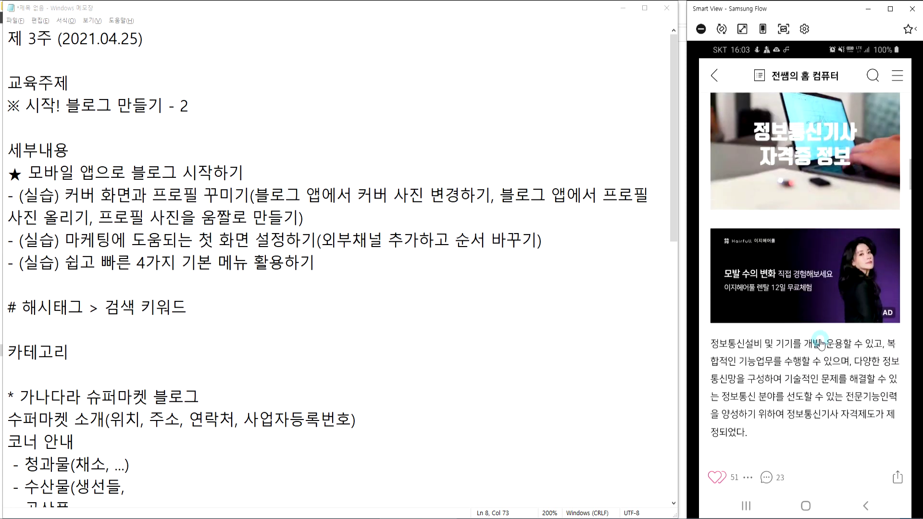
{"action": "scroll", "coordinate": [820, 341], "scroll_direction": "down", "scroll_amount": 3}
{"action": "scroll", "coordinate": [800, 202], "scroll_direction": "down", "scroll_amount": 1}
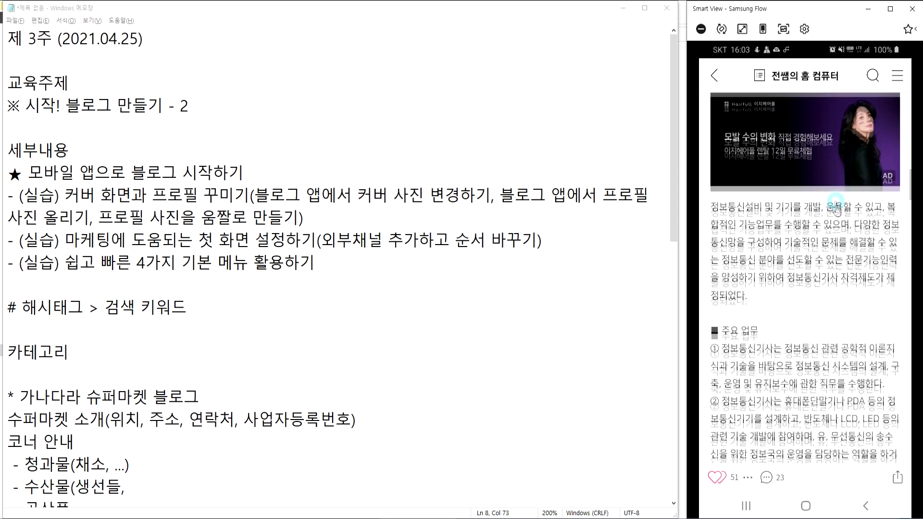
{"action": "scroll", "coordinate": [807, 274], "scroll_direction": "down", "scroll_amount": 1}
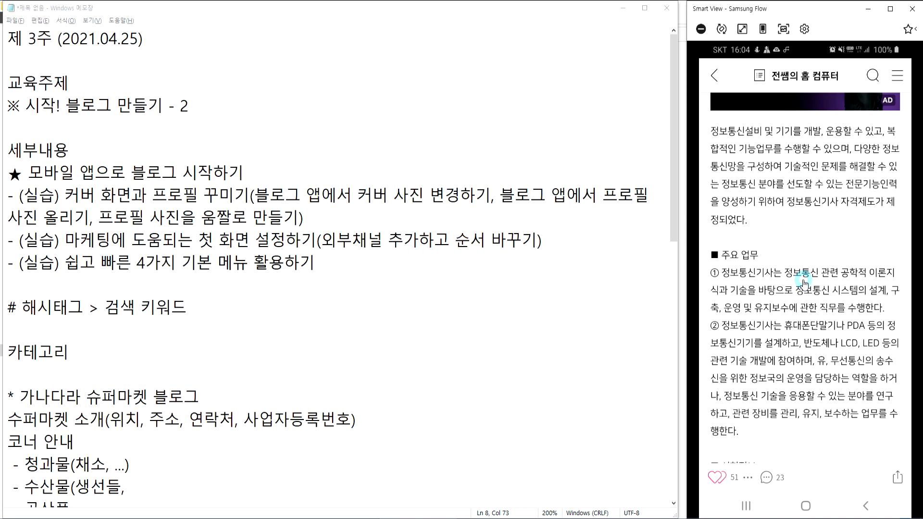
{"action": "scroll", "coordinate": [804, 283], "scroll_direction": "down", "scroll_amount": 3}
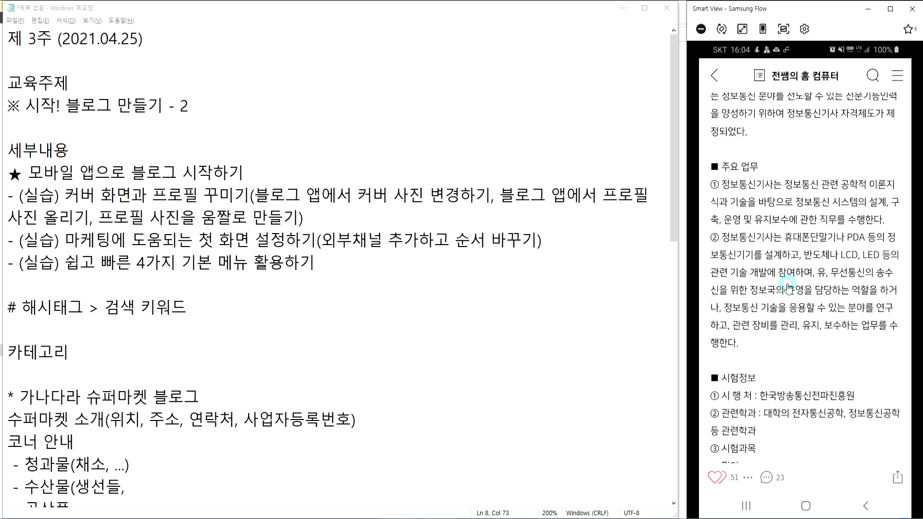
{"action": "scroll", "coordinate": [789, 298], "scroll_direction": "down", "scroll_amount": 1}
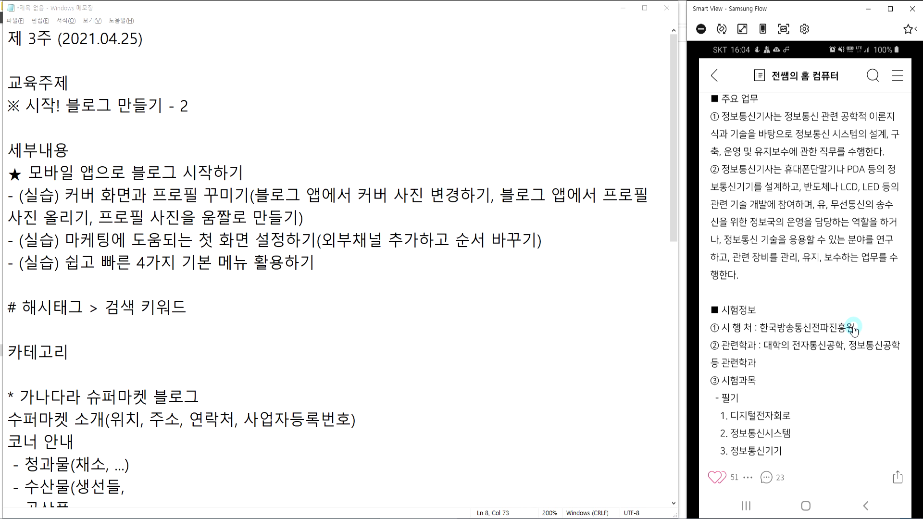
{"action": "scroll", "coordinate": [854, 329], "scroll_direction": "down", "scroll_amount": 1}
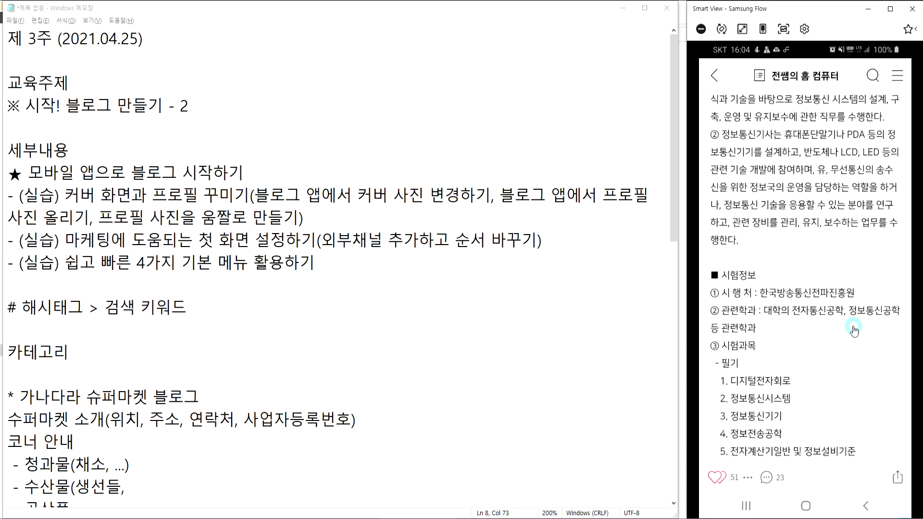
{"action": "scroll", "coordinate": [854, 330], "scroll_direction": "down", "scroll_amount": 2}
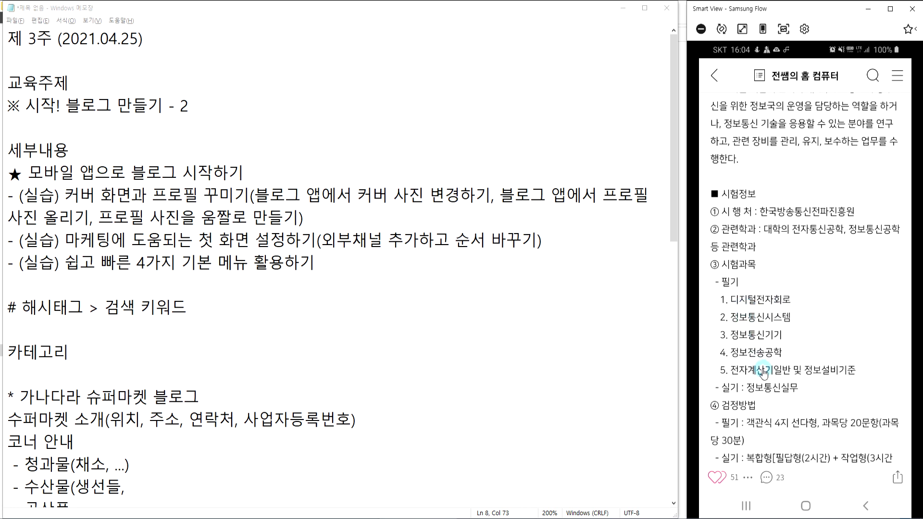
{"action": "scroll", "coordinate": [770, 377], "scroll_direction": "down", "scroll_amount": 1}
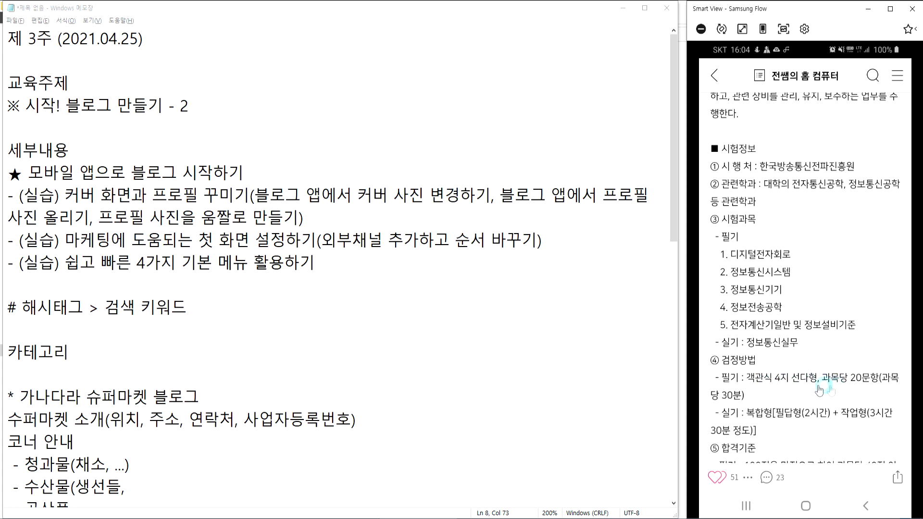
{"action": "scroll", "coordinate": [786, 353], "scroll_direction": "down", "scroll_amount": 1}
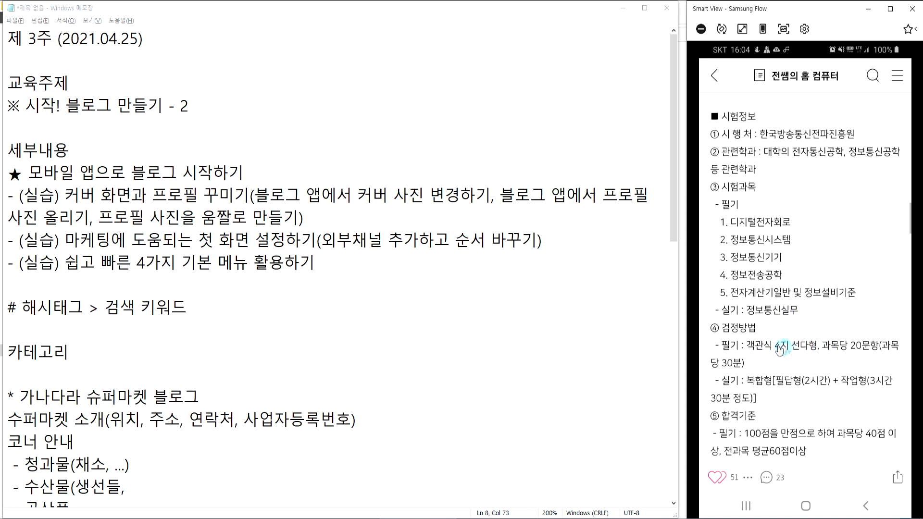
{"action": "scroll", "coordinate": [791, 320], "scroll_direction": "down", "scroll_amount": 1}
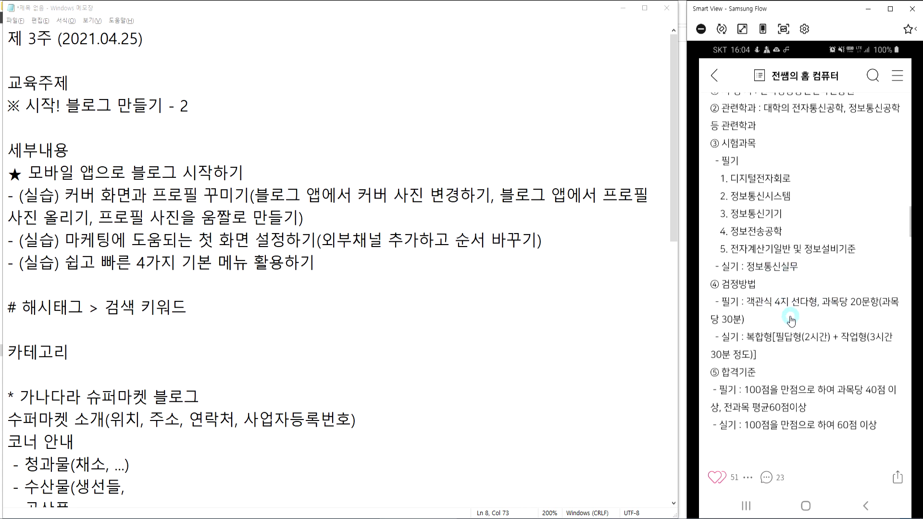
{"action": "scroll", "coordinate": [791, 319], "scroll_direction": "down", "scroll_amount": 2}
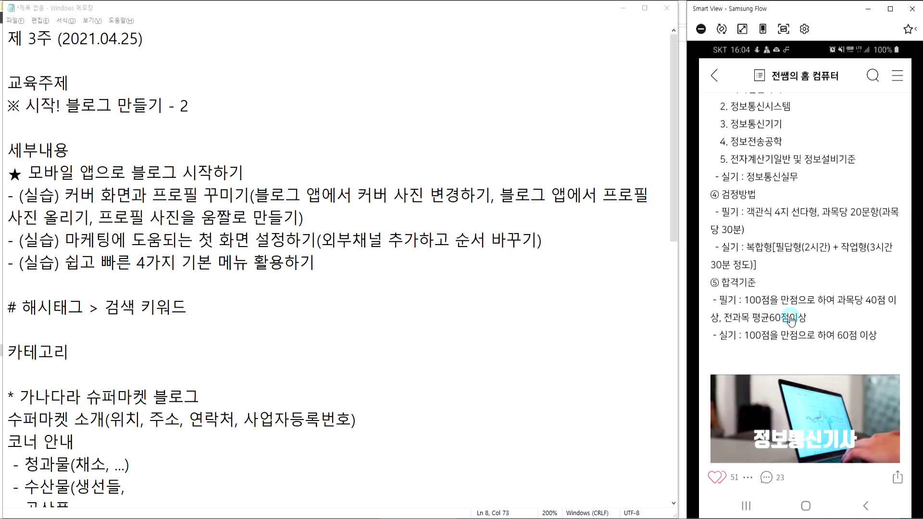
{"action": "scroll", "coordinate": [791, 319], "scroll_direction": "down", "scroll_amount": 5}
{"action": "scroll", "coordinate": [791, 320], "scroll_direction": "down", "scroll_amount": 6}
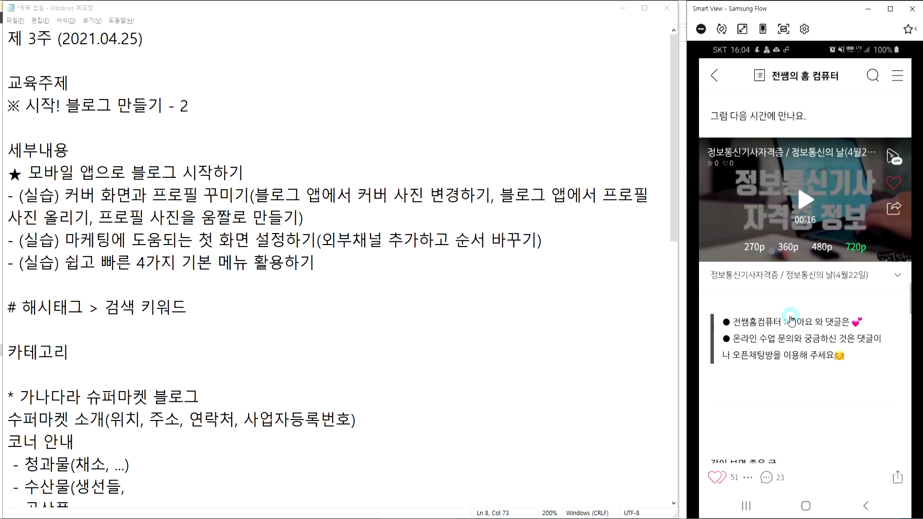
{"action": "scroll", "coordinate": [791, 319], "scroll_direction": "down", "scroll_amount": 6}
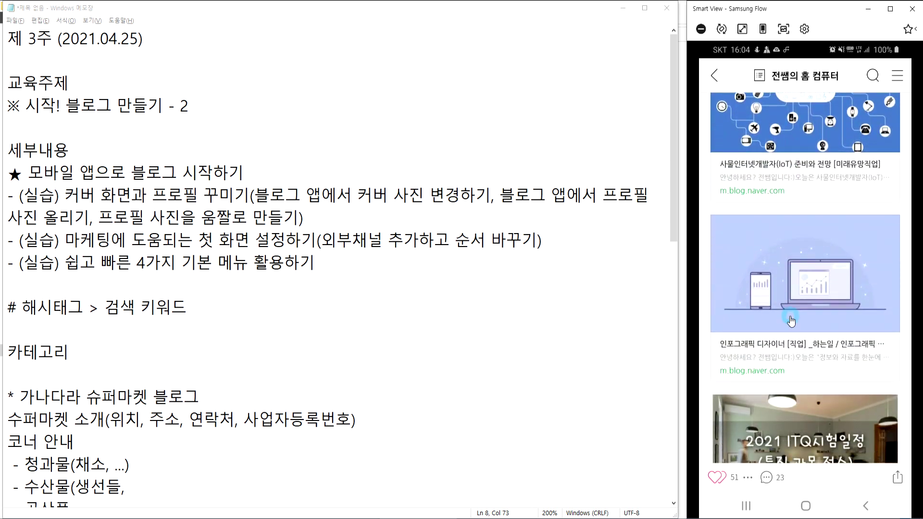
{"action": "left_click", "coordinate": [714, 76]}
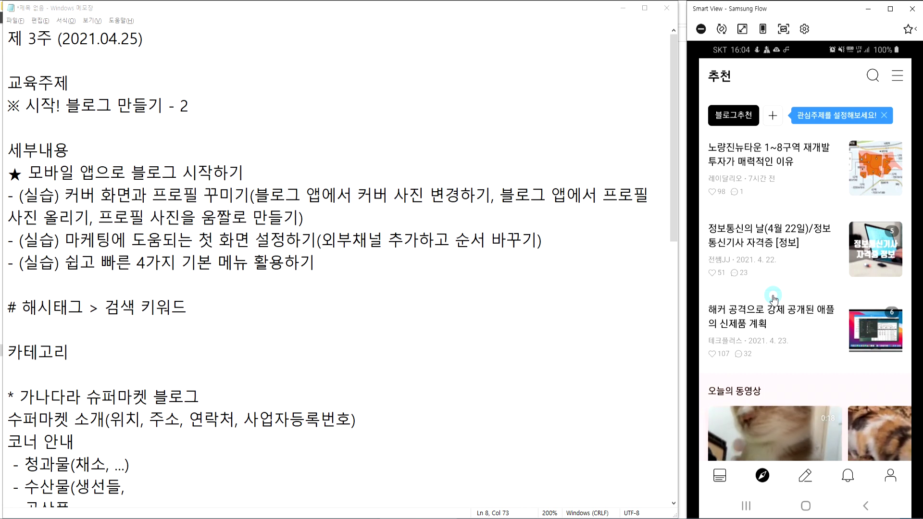
Start a new blog post, dismiss the new-font notice and open the publishing options (발행 옵션).
{"action": "left_click", "coordinate": [807, 477]}
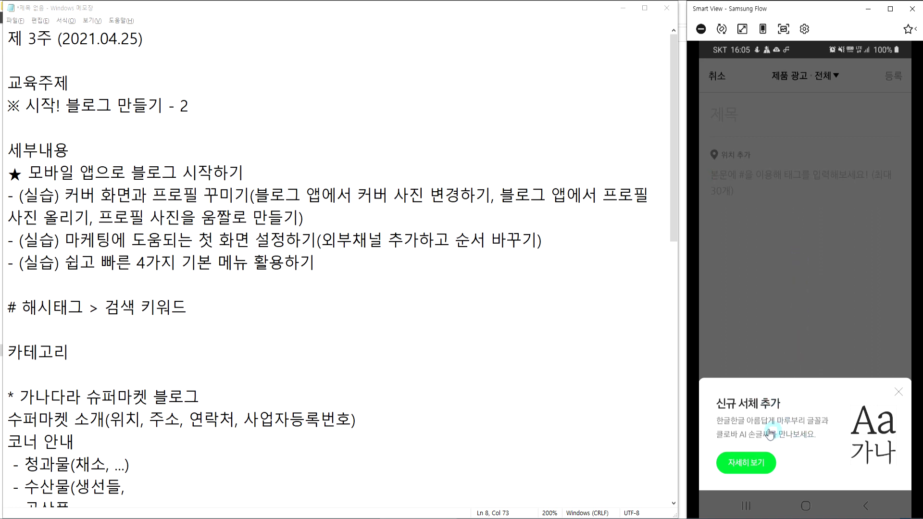
{"action": "left_click", "coordinate": [898, 392]}
{"action": "left_click", "coordinate": [783, 176]}
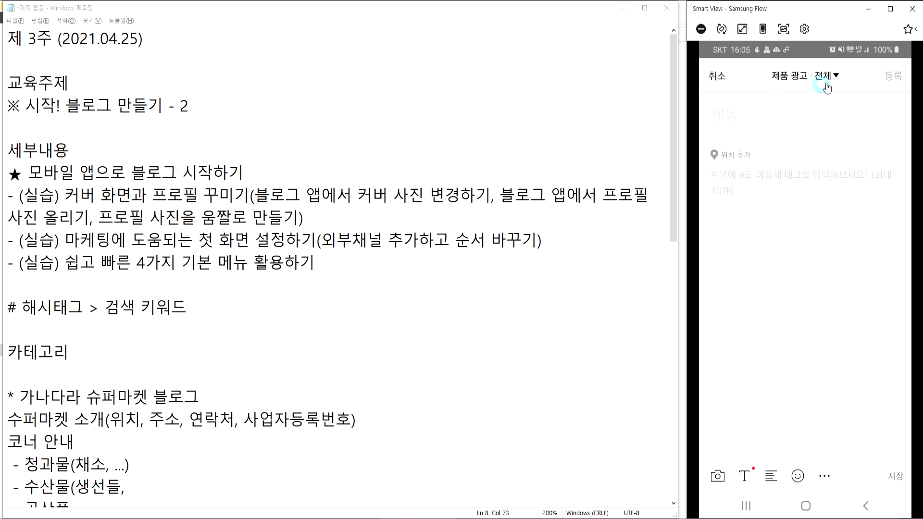
{"action": "left_click", "coordinate": [806, 84]}
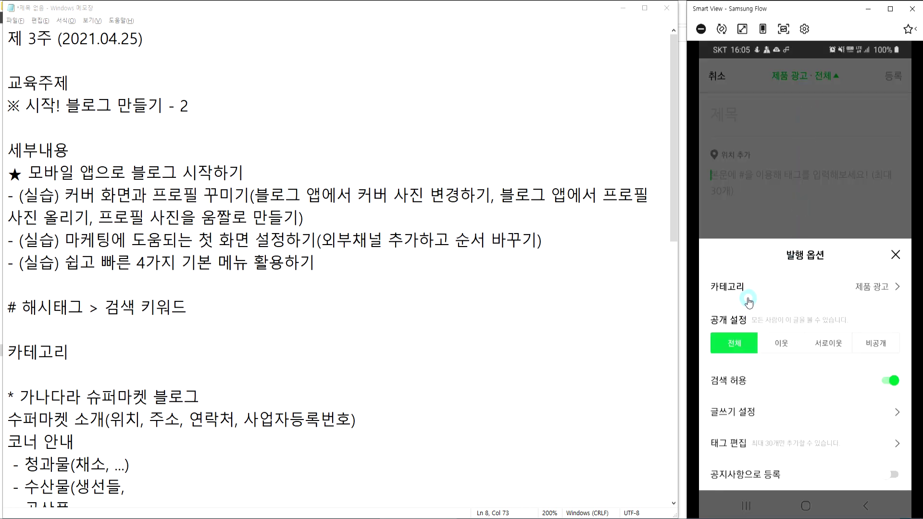
Set the new post's category to 소확행 and close the publishing options.
{"action": "left_click", "coordinate": [848, 288]}
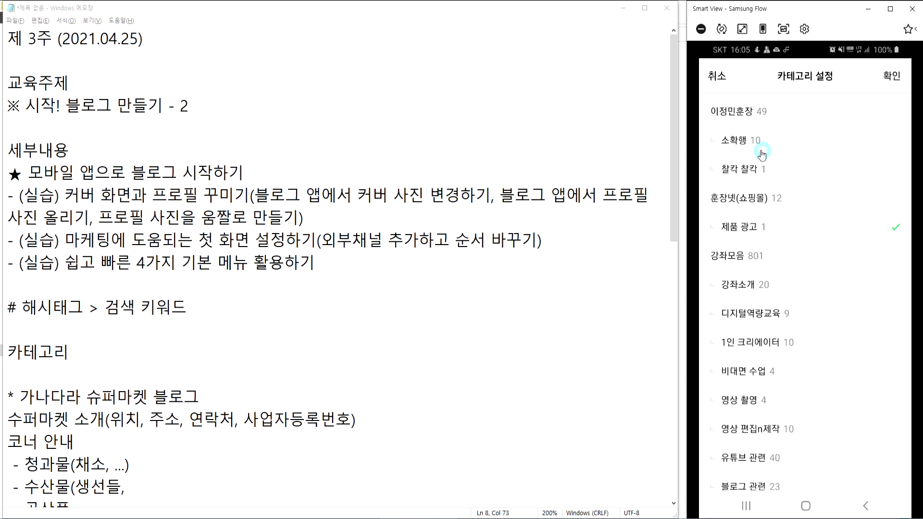
{"action": "left_click", "coordinate": [743, 143]}
{"action": "left_click", "coordinate": [765, 229]}
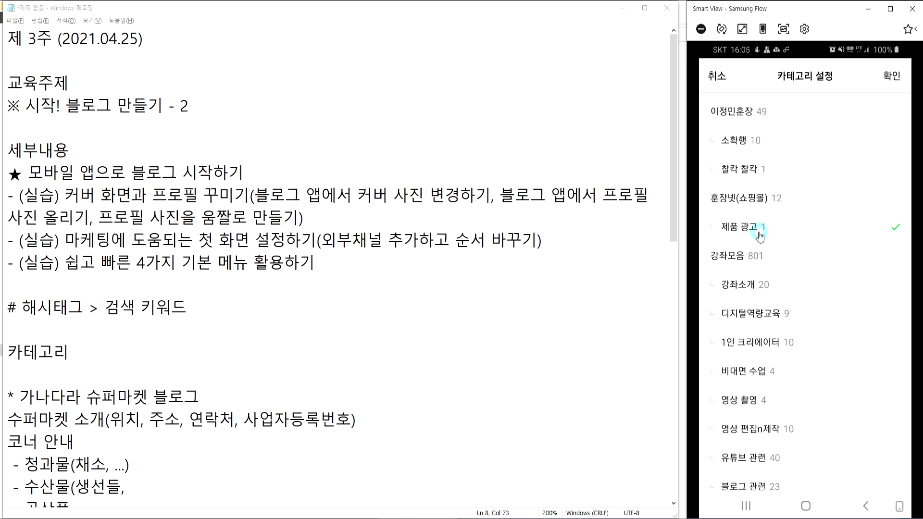
{"action": "left_click", "coordinate": [760, 144]}
{"action": "left_click", "coordinate": [897, 75]}
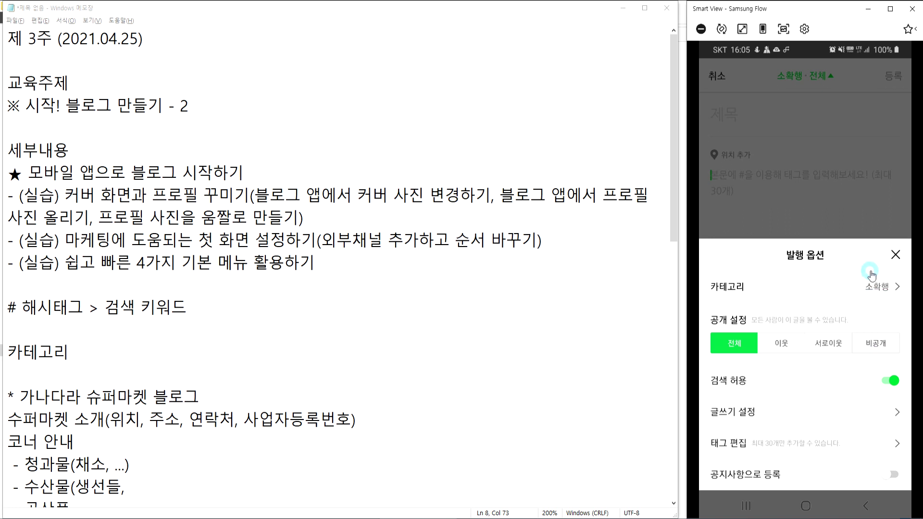
{"action": "left_click", "coordinate": [895, 254]}
Place the cursor in the new post's title and body fields, and leave the editor without publishing.
{"action": "left_click", "coordinate": [728, 121]}
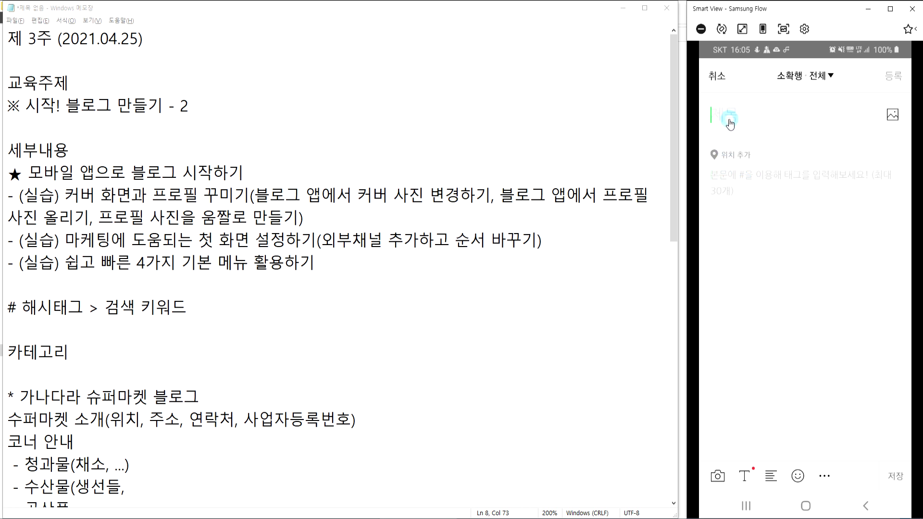
{"action": "left_click", "coordinate": [726, 183]}
{"action": "right_click", "coordinate": [820, 460]}
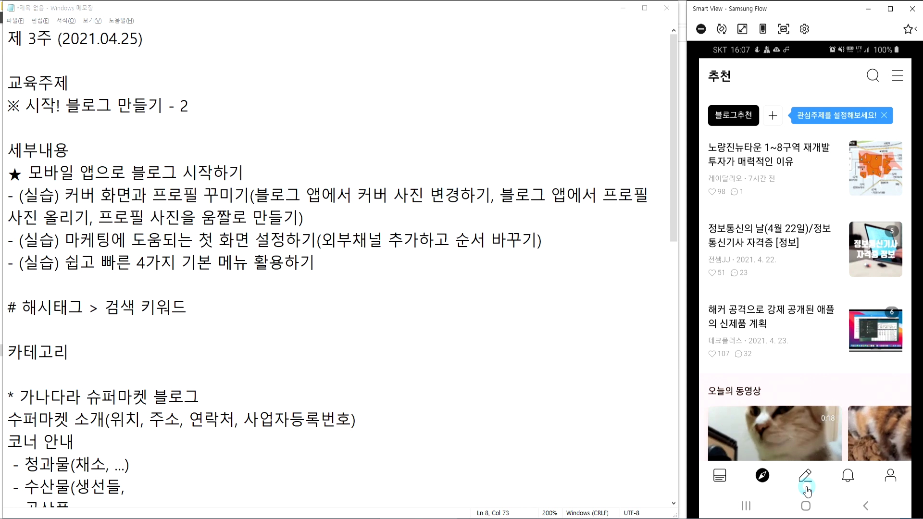
View the notifications in 내소식, and browse the own blog's home from the cover to 인기글 and 전체글.
{"action": "left_click", "coordinate": [850, 482]}
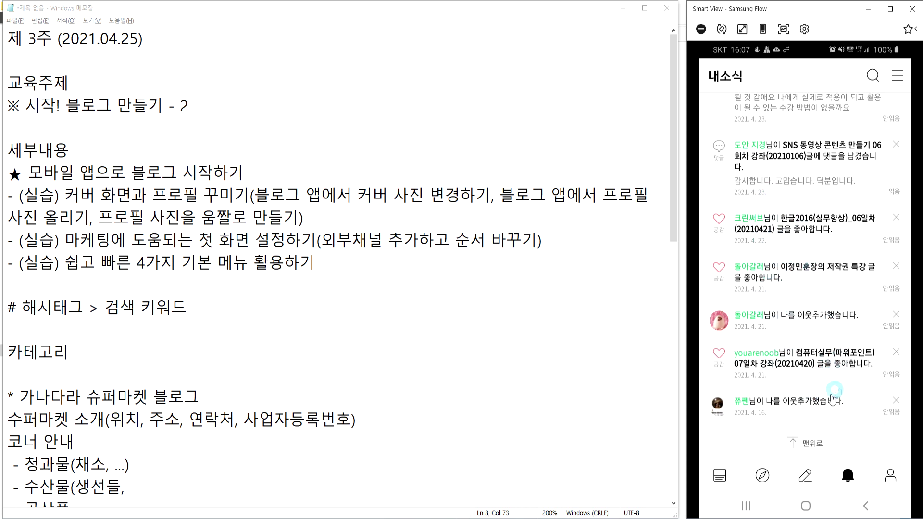
{"action": "left_click", "coordinate": [891, 476]}
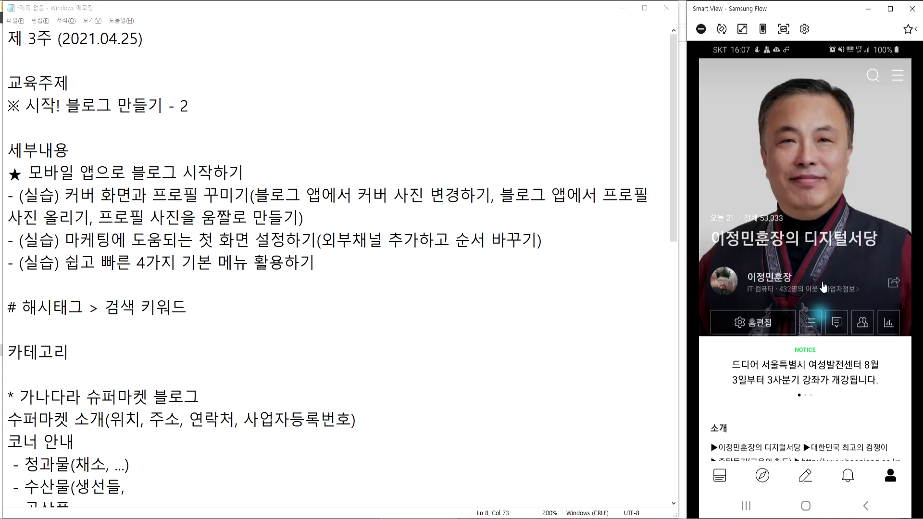
{"action": "scroll", "coordinate": [822, 346], "scroll_direction": "down", "scroll_amount": 8}
{"action": "left_click_drag", "start_coordinate": [800, 404], "coordinate": [804, 306]}
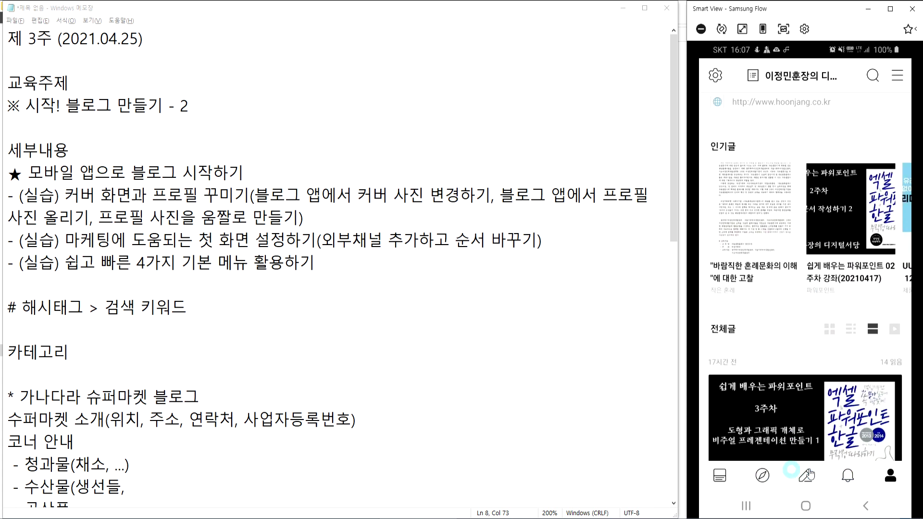
Open the blog's home editor (홈편집), cancel out of it and return to the 전체글 post list.
{"action": "left_click", "coordinate": [731, 427]}
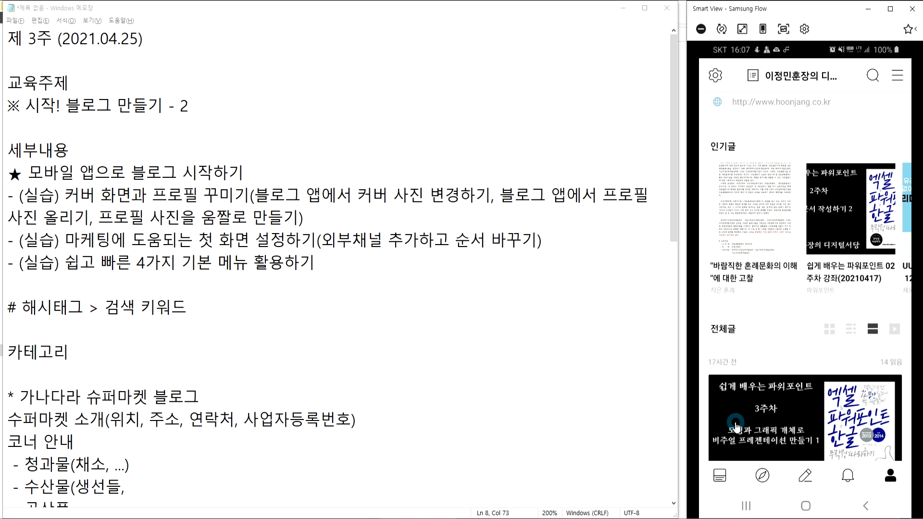
{"action": "left_click", "coordinate": [721, 86]}
{"action": "left_click", "coordinate": [892, 74]}
{"action": "left_click", "coordinate": [714, 74]}
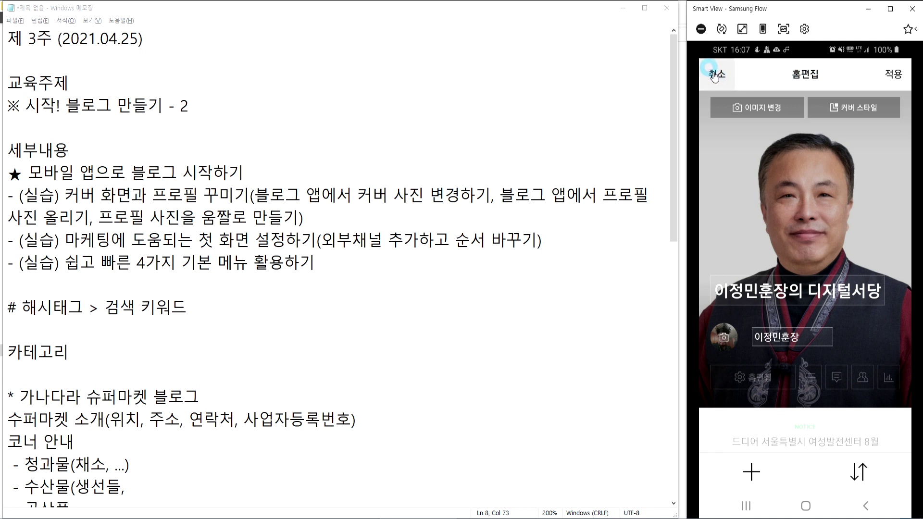
{"action": "left_click", "coordinate": [871, 292]}
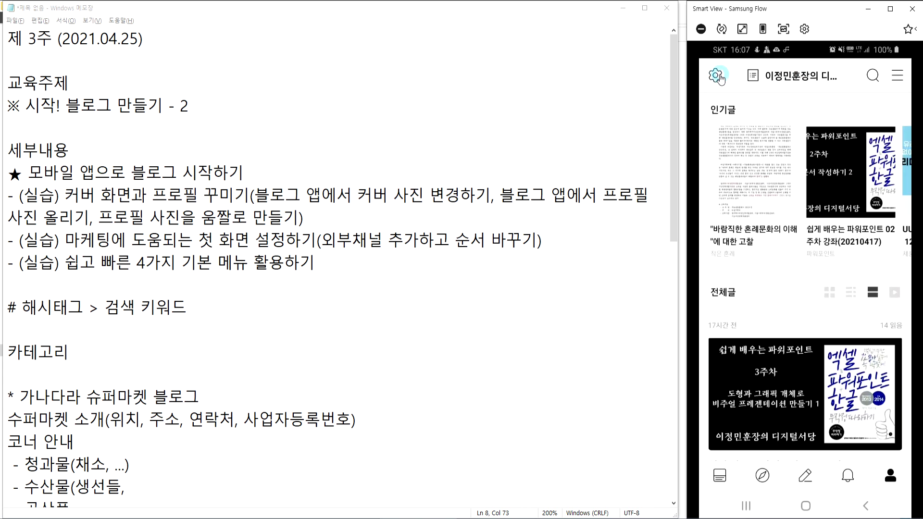
View the blog's side menu and close it, and open the home editor (홈편집) and cancel out of it.
{"action": "left_click", "coordinate": [897, 76]}
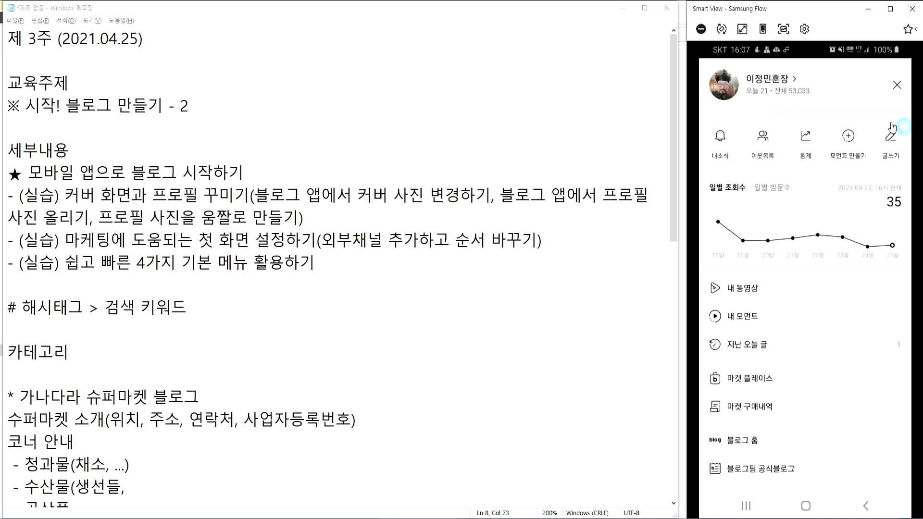
{"action": "left_click", "coordinate": [700, 148]}
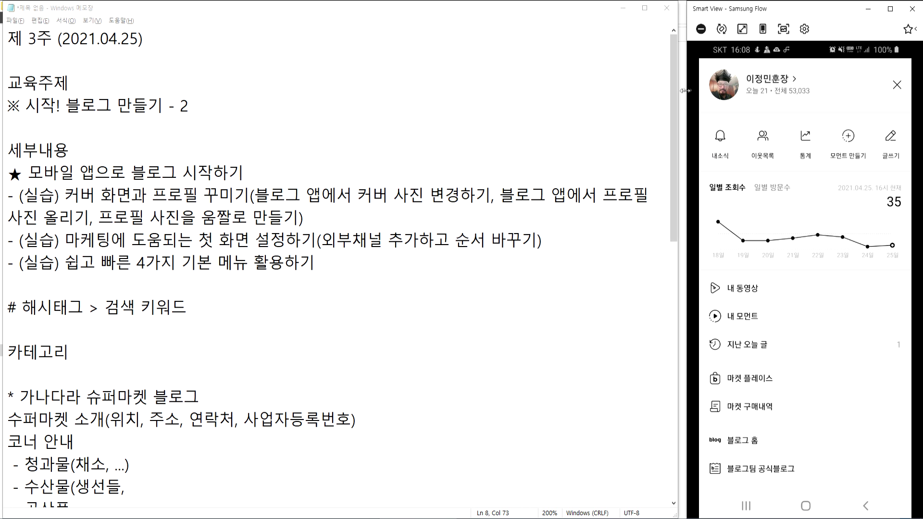
{"action": "left_click", "coordinate": [897, 84]}
{"action": "left_click", "coordinate": [897, 79]}
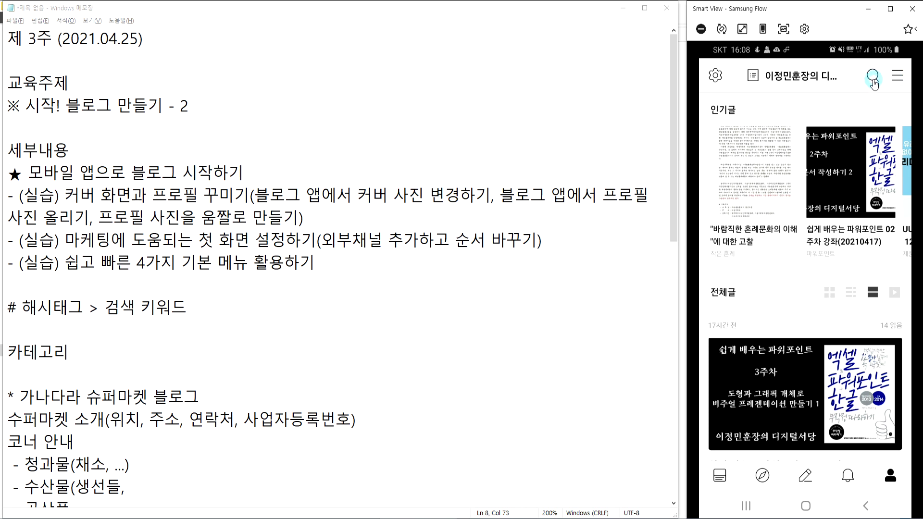
{"action": "left_click", "coordinate": [715, 77]}
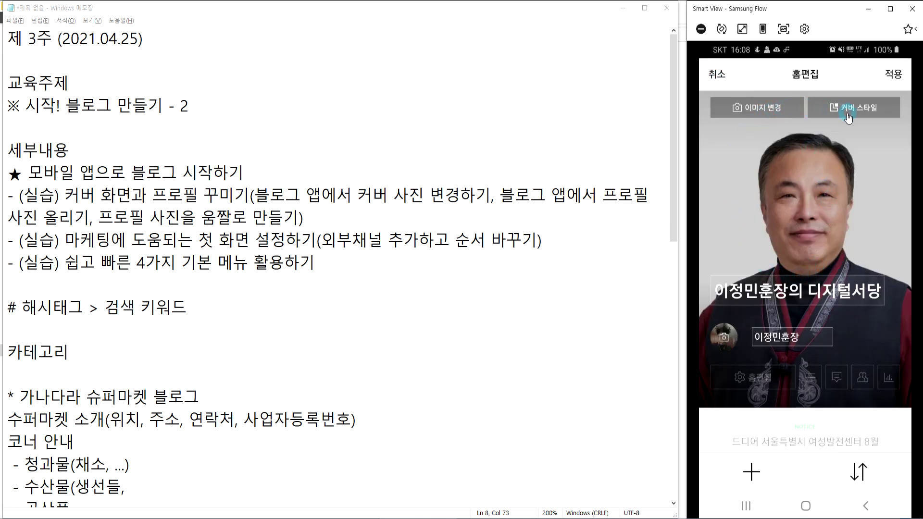
{"action": "left_click", "coordinate": [715, 77]}
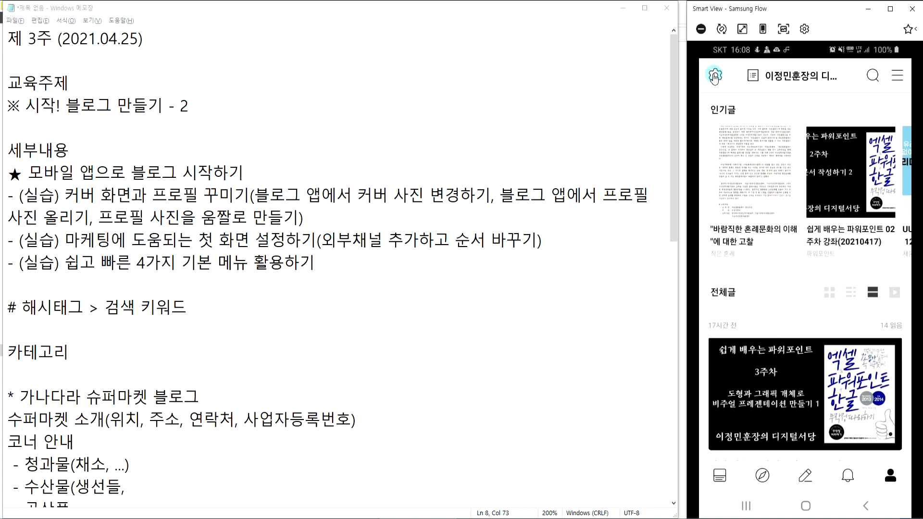
View the notifications in 내소식 from the blog's side menu, and return to the blog's home.
{"action": "left_click", "coordinate": [897, 83]}
{"action": "left_click", "coordinate": [724, 149]}
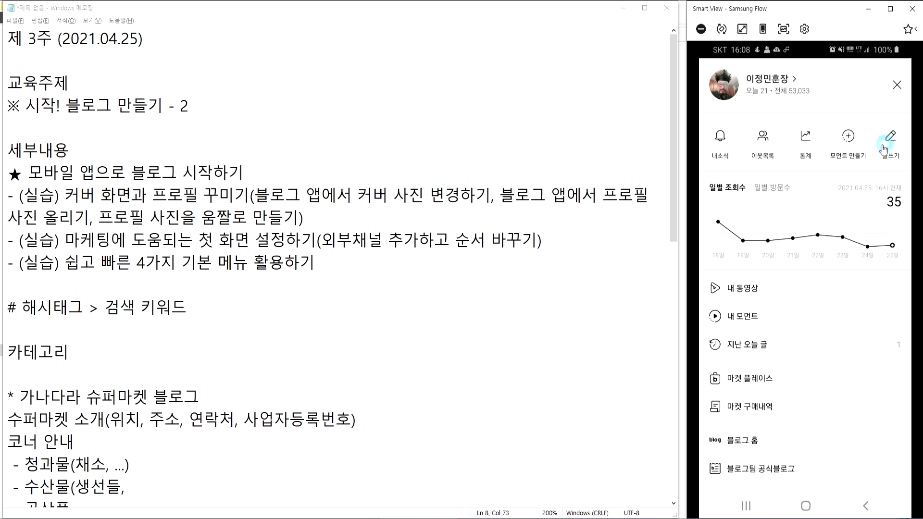
{"action": "left_click", "coordinate": [720, 139]}
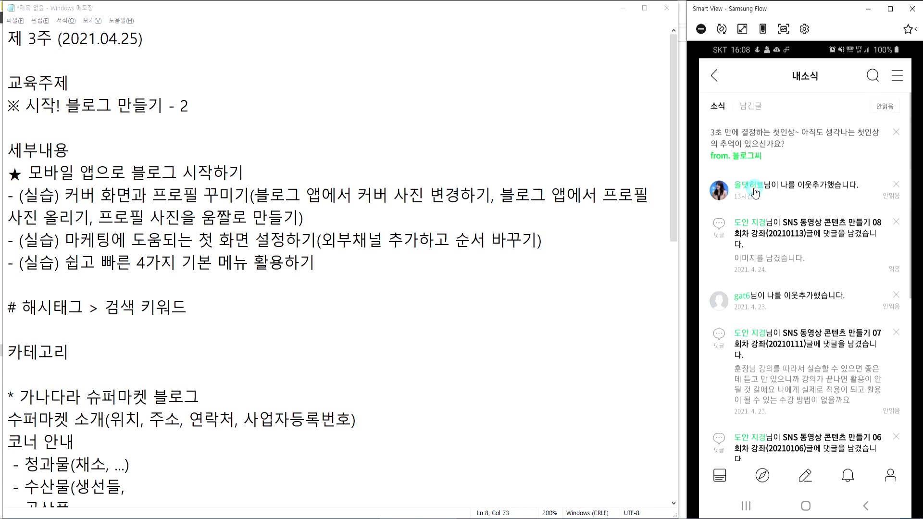
{"action": "left_click", "coordinate": [714, 76]}
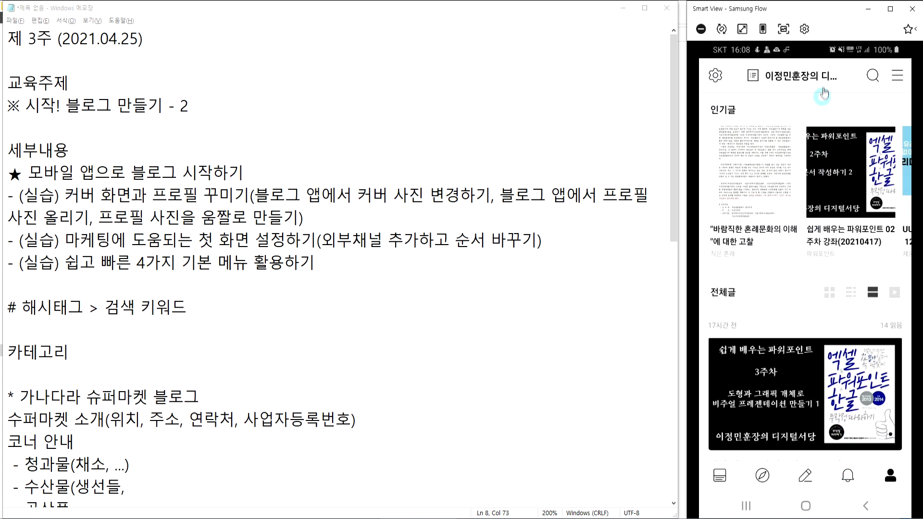
Reopen the blog's side menu and show the mirrored phone in full screen.
{"action": "mouse_move", "coordinate": [759, 18]}
{"action": "left_mouse_down"}
{"action": "mouse_move", "coordinate": [690, 9]}
{"action": "mouse_move", "coordinate": [718, 117]}
{"action": "mouse_move", "coordinate": [689, 17]}
{"action": "left_mouse_up"}
{"action": "left_click", "coordinate": [737, 309]}
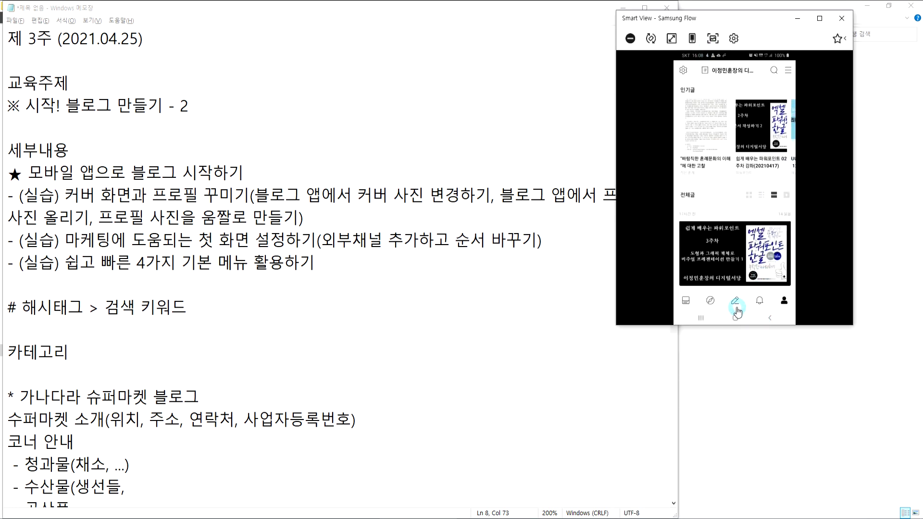
{"action": "left_click", "coordinate": [760, 309]}
{"action": "left_click", "coordinate": [712, 104]}
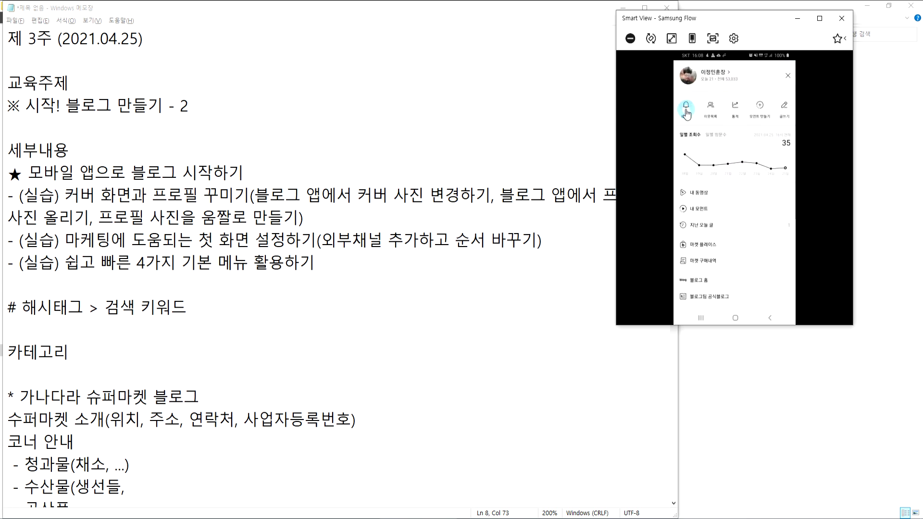
{"action": "left_click_drag", "start_coordinate": [616, 324], "coordinate": [532, 516]}
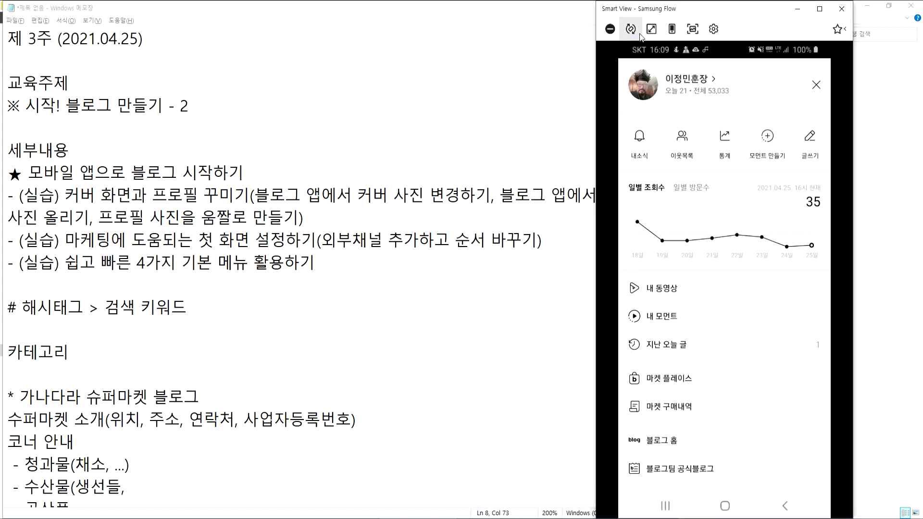
{"action": "left_click", "coordinate": [647, 39]}
Open the neighbour list (이웃목록), restore the full-screen phone view and open the 황가네귀농생생토크 blog from the list.
{"action": "left_click", "coordinate": [414, 114]}
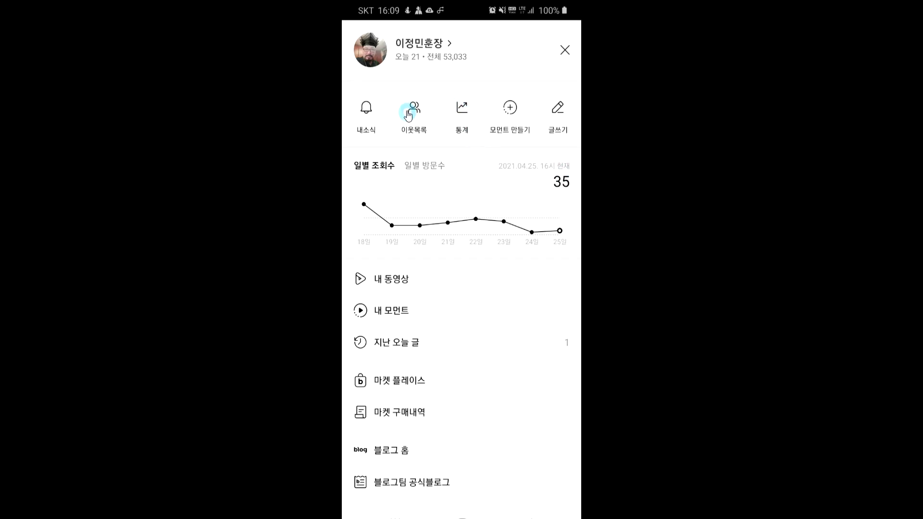
{"action": "left_click", "coordinate": [417, 116]}
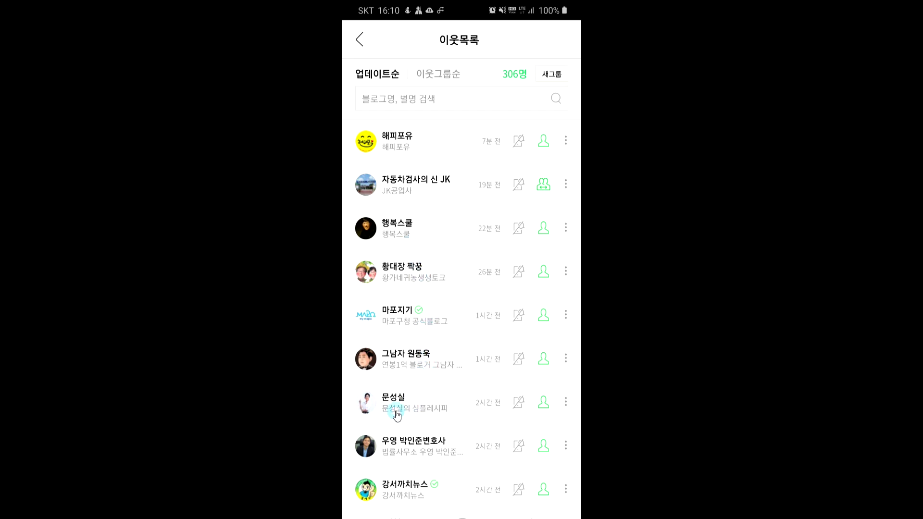
{"action": "key", "text": "Escape"}
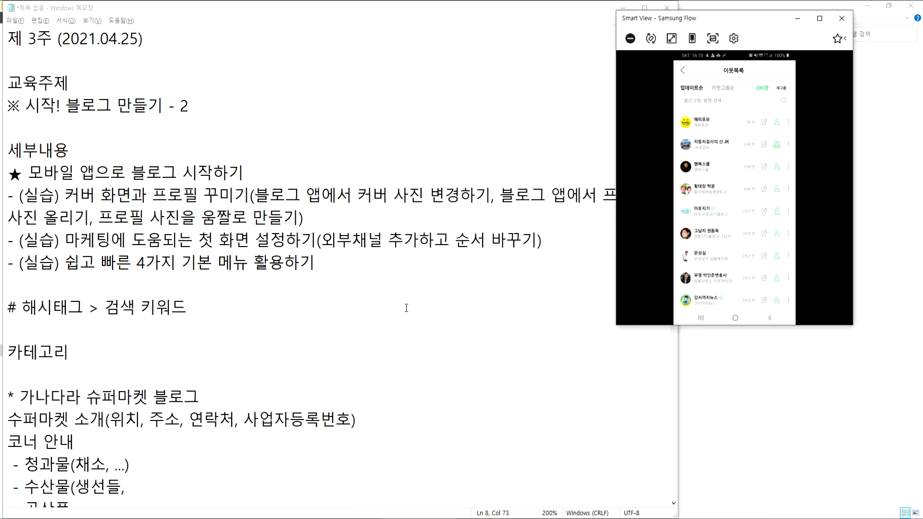
{"action": "left_click", "coordinate": [671, 38]}
{"action": "left_click", "coordinate": [404, 274]}
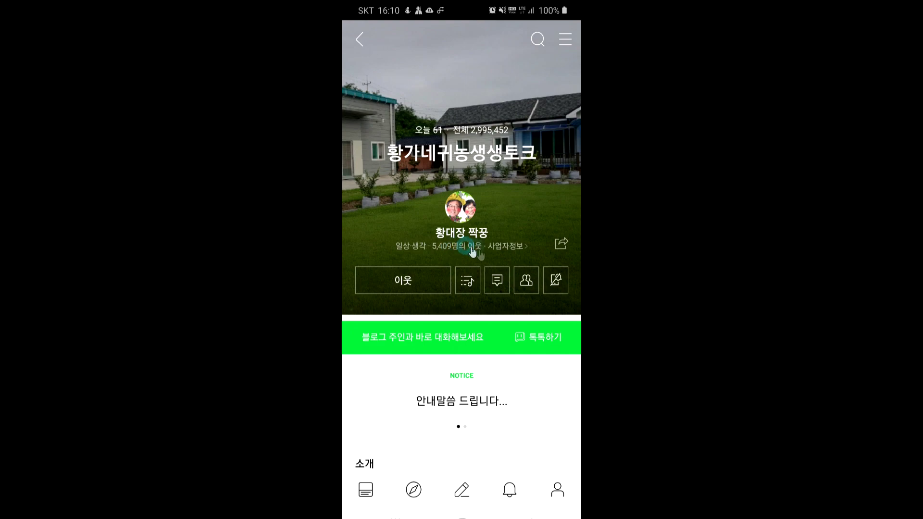
Browse the 황가네귀농생생토크 blog's home through 소개, 인기글 and 모먼트, and return to the neighbour list.
{"action": "left_click_drag", "start_coordinate": [487, 347], "coordinate": [491, 224]}
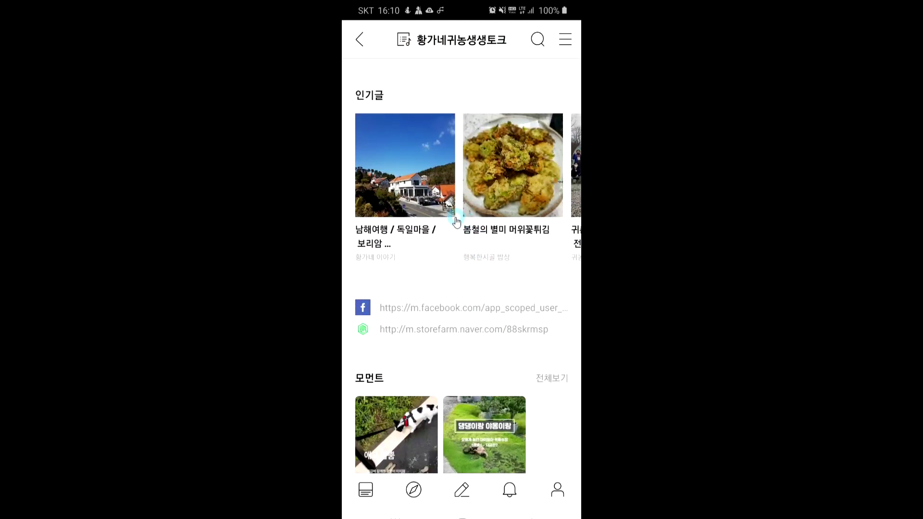
{"action": "left_click_drag", "start_coordinate": [475, 183], "coordinate": [470, 396]}
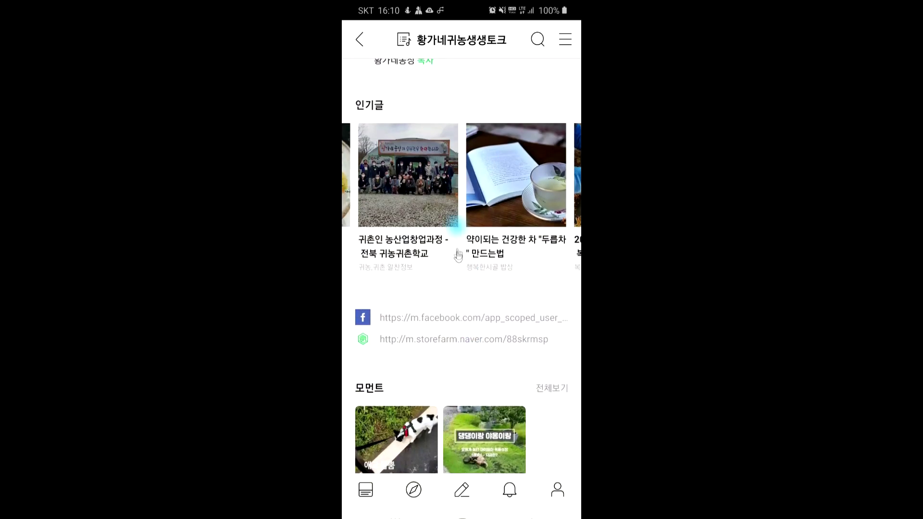
{"action": "left_click_drag", "start_coordinate": [458, 255], "coordinate": [457, 379]}
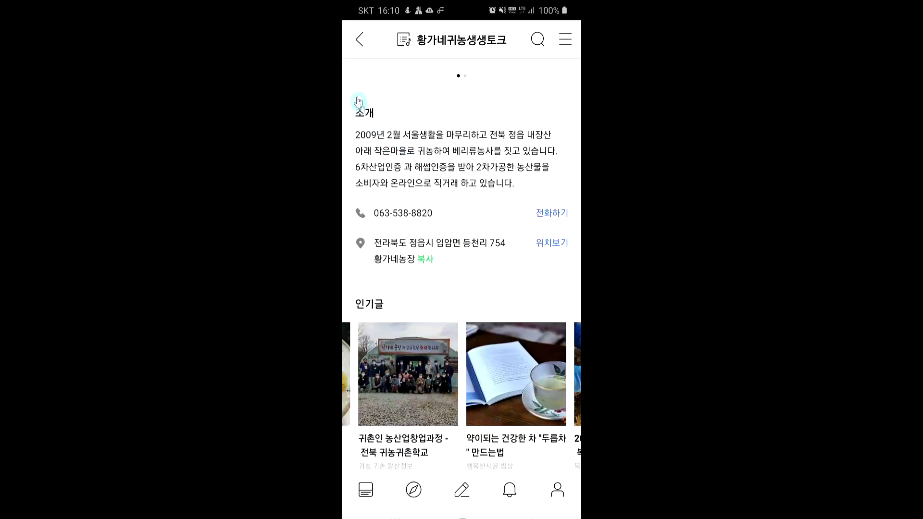
{"action": "left_click", "coordinate": [359, 39]}
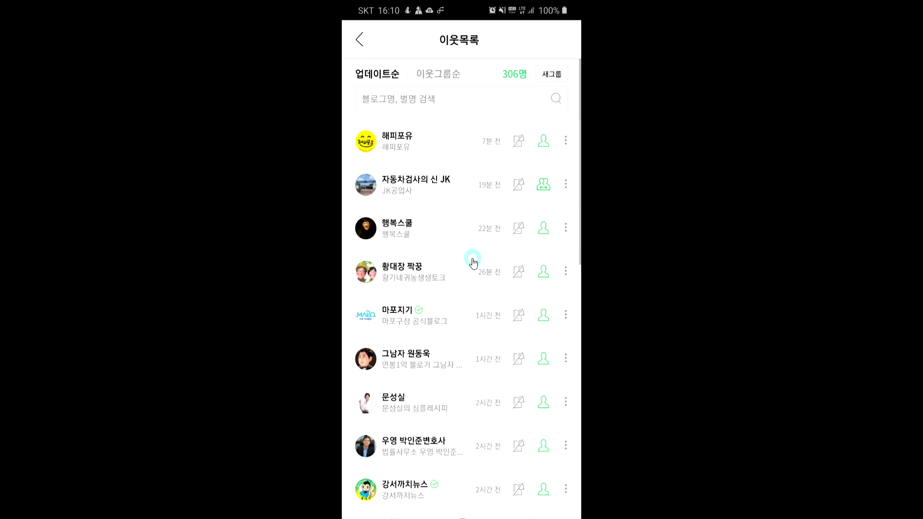
{"action": "left_click", "coordinate": [398, 282]}
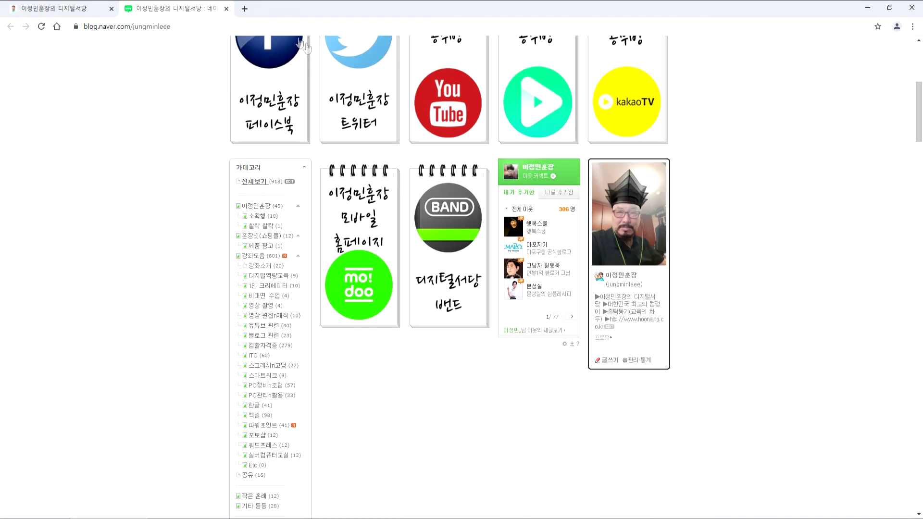
In Chrome, search Google in a new tab for the nickname of the 황가네귀농생생토크 blogger.
{"action": "scroll", "coordinate": [389, 115], "scroll_direction": "up", "scroll_amount": 4}
{"action": "scroll", "coordinate": [389, 115], "scroll_direction": "up", "scroll_amount": 2}
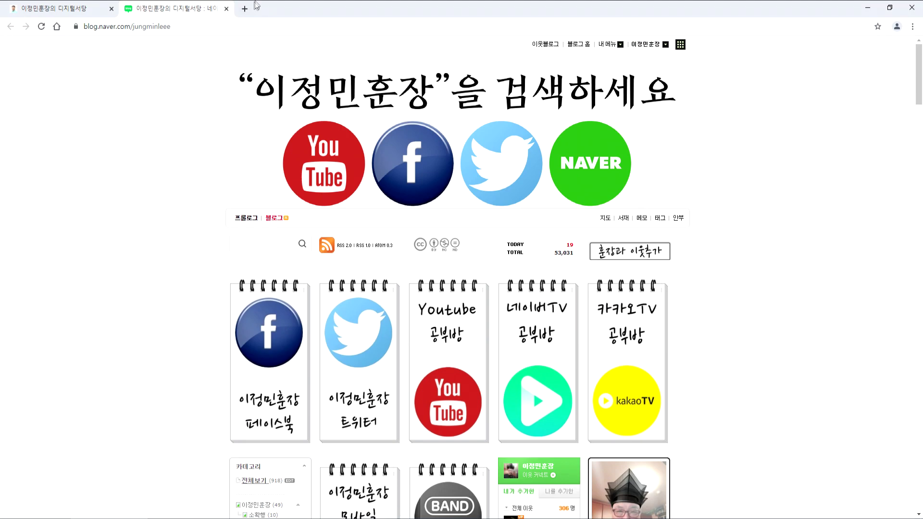
{"action": "left_click", "coordinate": [245, 8]}
{"action": "type", "text": "황ㄷ대장 짝ㄱ"}
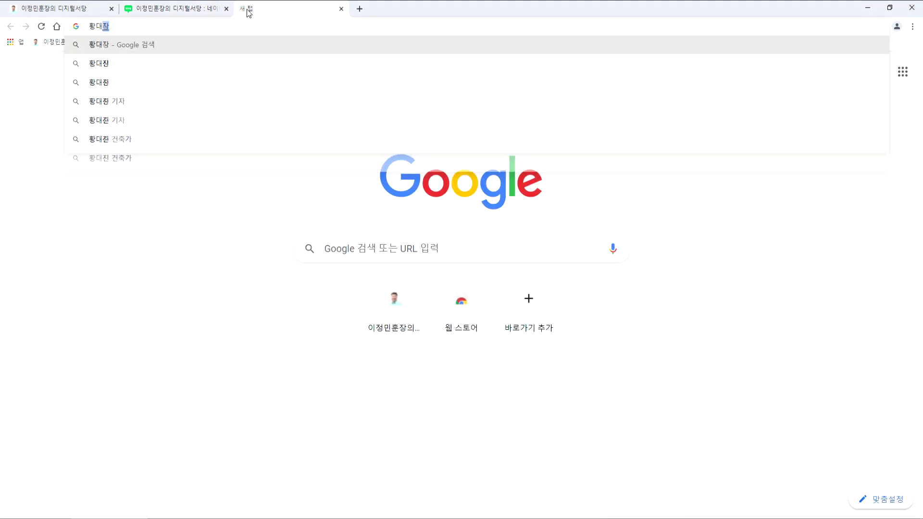
{"action": "type", "text": "ㅜㅇ"}
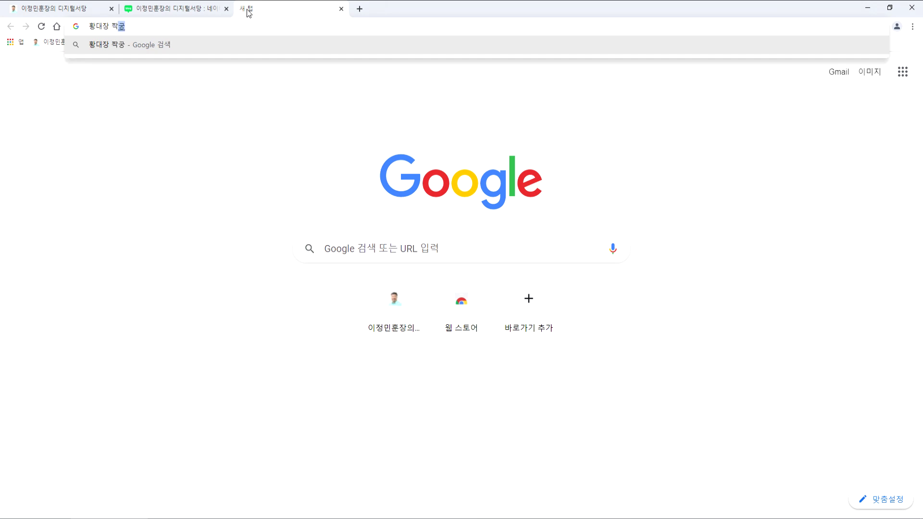
{"action": "key", "text": "Return"}
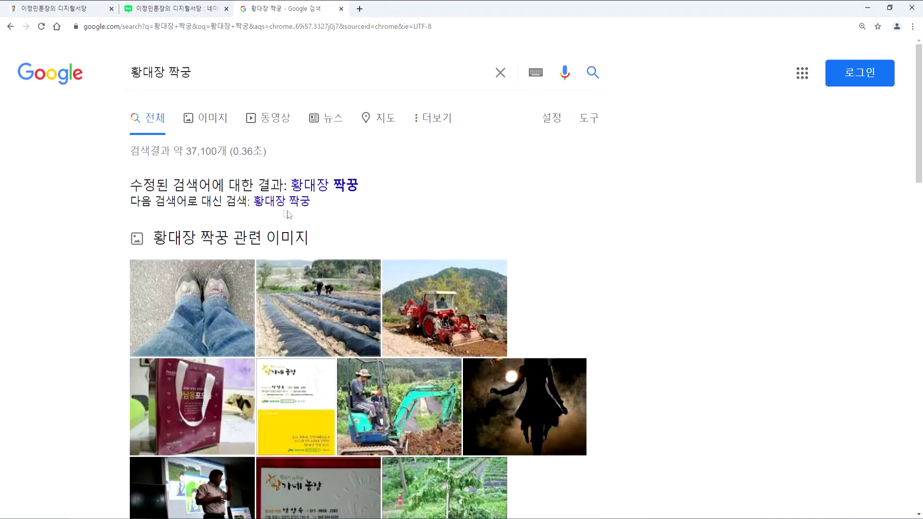
Find the m.blog.naver.com result among the Google results and open that post.
{"action": "scroll", "coordinate": [283, 240], "scroll_direction": "down", "scroll_amount": 8}
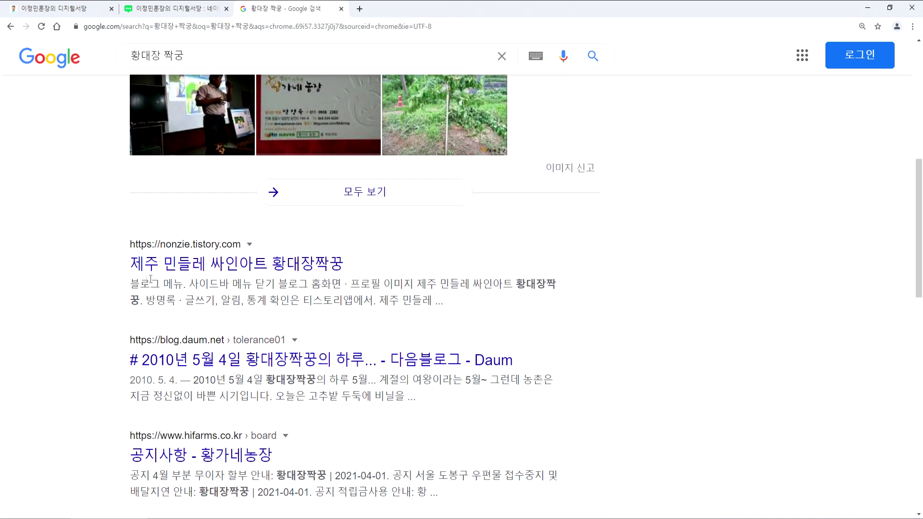
{"action": "scroll", "coordinate": [146, 281], "scroll_direction": "down", "scroll_amount": 3}
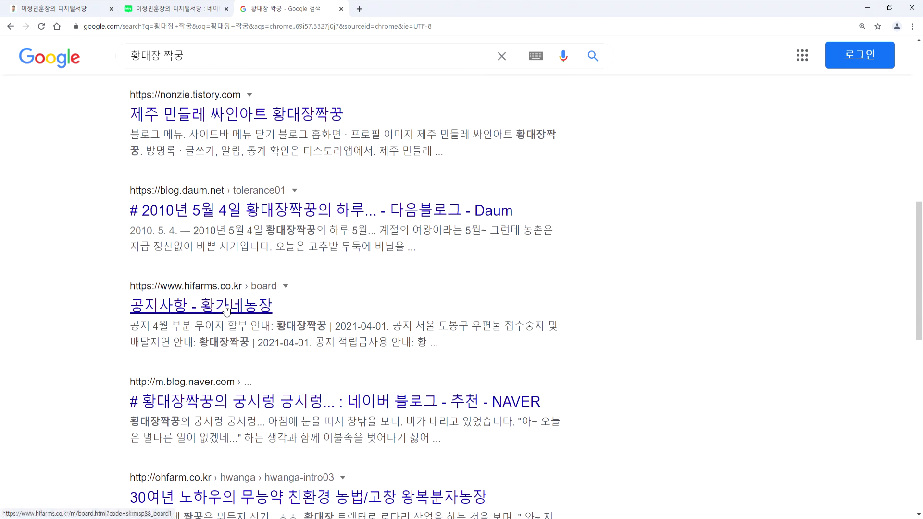
{"action": "scroll", "coordinate": [226, 310], "scroll_direction": "down", "scroll_amount": 2}
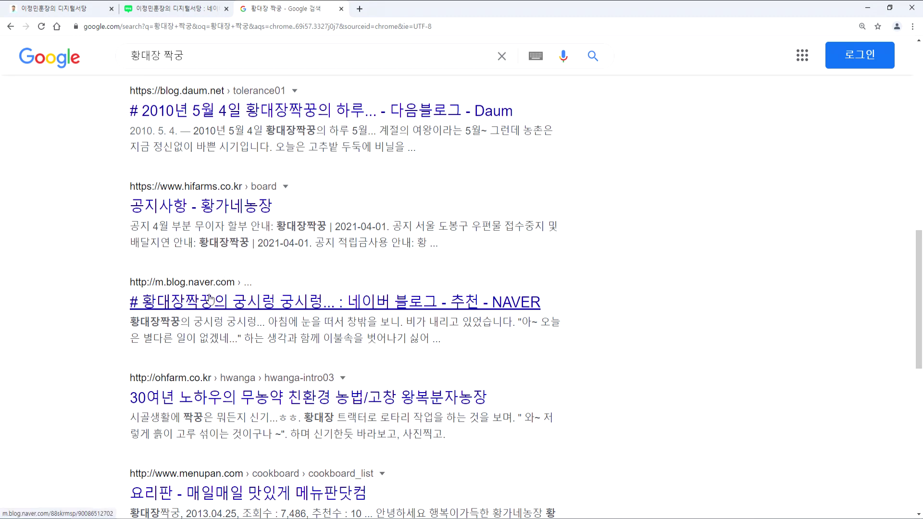
{"action": "left_click", "coordinate": [208, 301]}
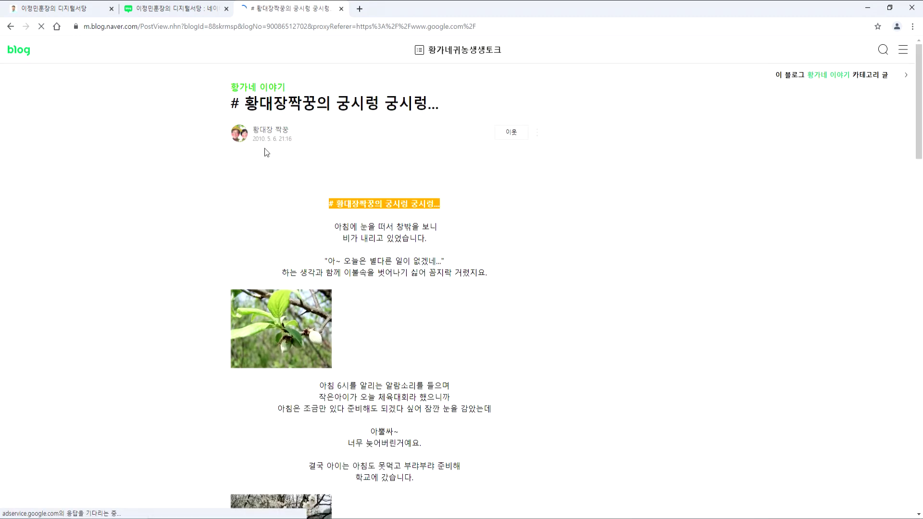
Load the desktop version of the post by removing "m." from its web address.
{"action": "left_click_drag", "start_coordinate": [91, 27], "coordinate": [72, 27]}
{"action": "key", "text": "BackSpace"}
{"action": "key", "text": "Return"}
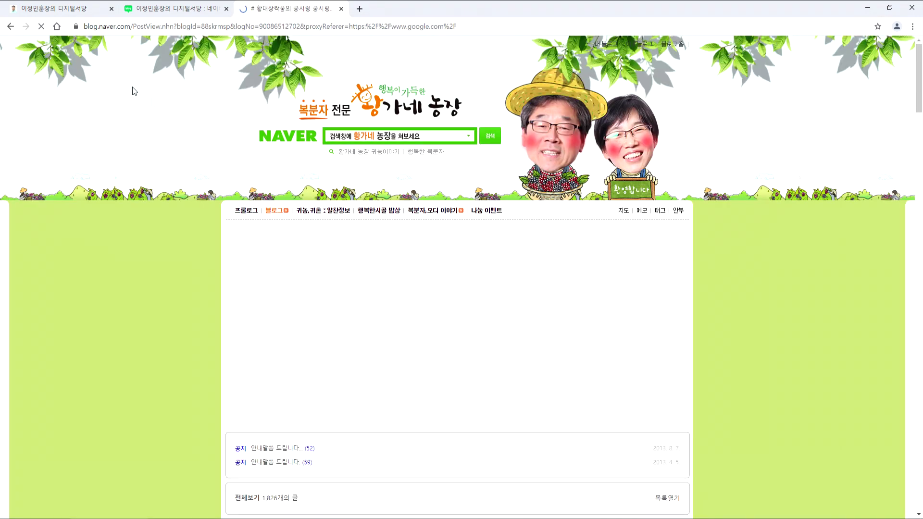
View the March sharing event post (3월 나눔이벤트) through the blog's 나눔이벤트 banner, and close its tab.
{"action": "scroll", "coordinate": [457, 217], "scroll_direction": "up", "scroll_amount": 6}
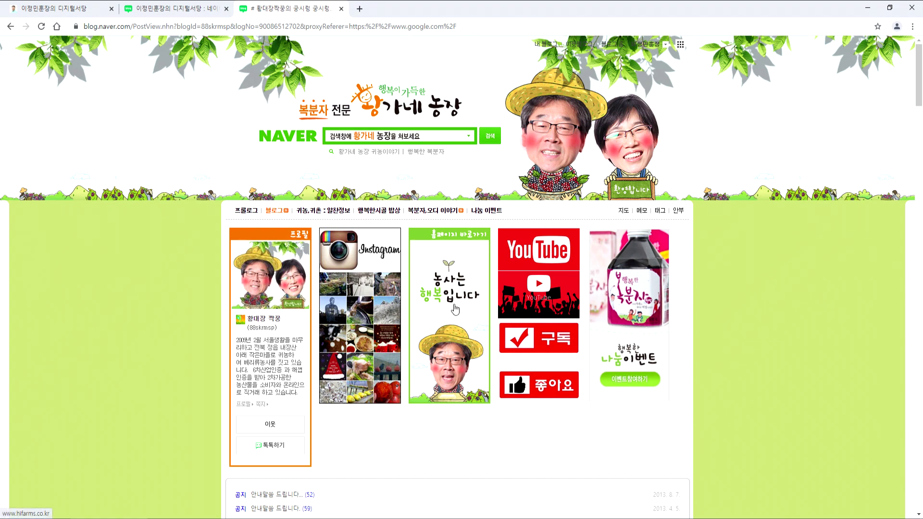
{"action": "left_click", "coordinate": [634, 278]}
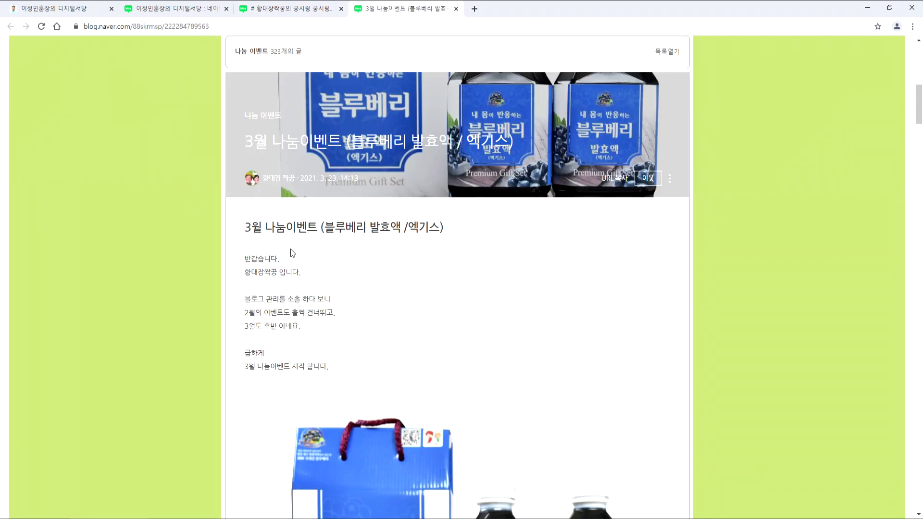
{"action": "scroll", "coordinate": [296, 254], "scroll_direction": "down", "scroll_amount": 4}
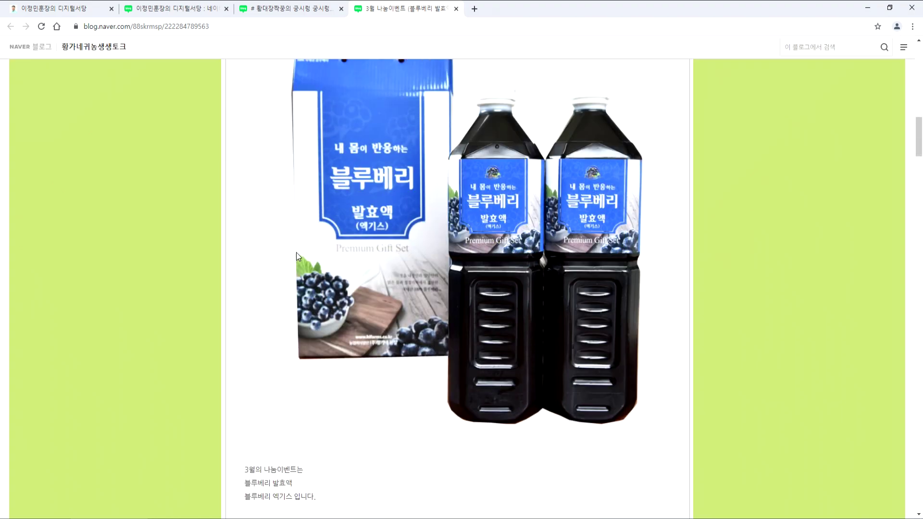
{"action": "left_click", "coordinate": [456, 8]}
Examine how the blog post alternates photos with short lines of text.
{"action": "scroll", "coordinate": [439, 272], "scroll_direction": "down", "scroll_amount": 11}
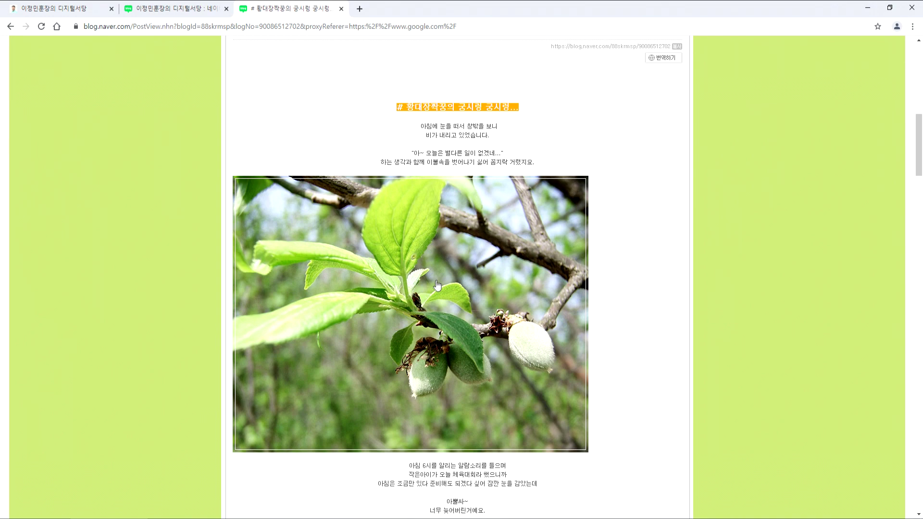
{"action": "scroll", "coordinate": [452, 293], "scroll_direction": "down", "scroll_amount": 3}
{"action": "scroll", "coordinate": [503, 294], "scroll_direction": "up", "scroll_amount": 3}
{"action": "scroll", "coordinate": [529, 231], "scroll_direction": "down", "scroll_amount": 4}
{"action": "scroll", "coordinate": [520, 285], "scroll_direction": "down", "scroll_amount": 10}
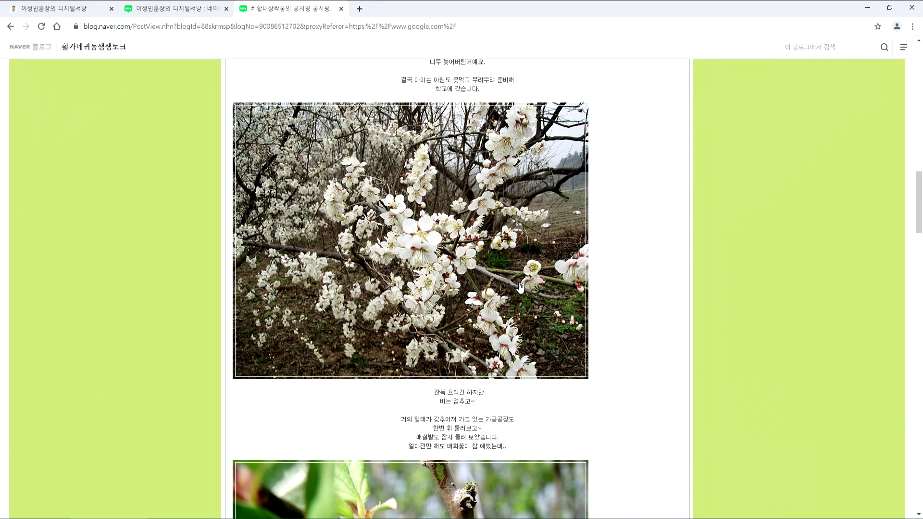
{"action": "scroll", "coordinate": [520, 292], "scroll_direction": "down", "scroll_amount": 3}
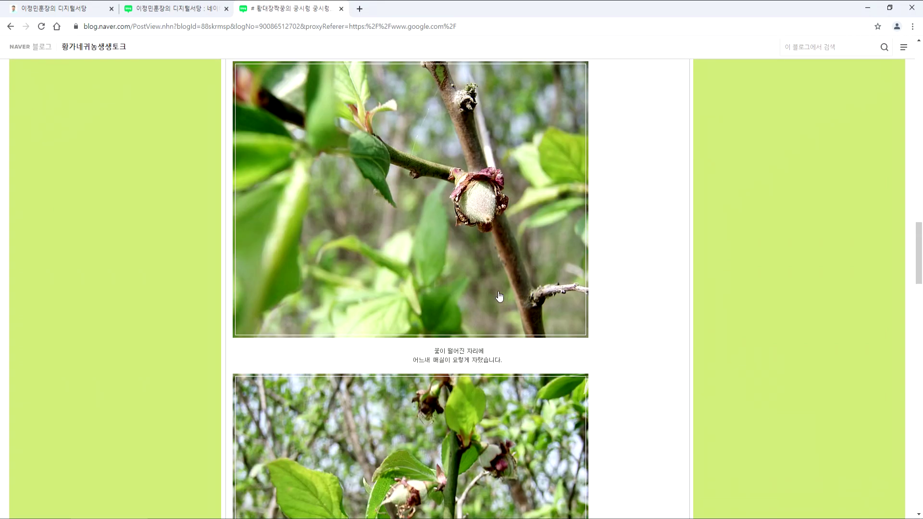
Examine the rest of the farm blog post, from its photo and text layout down to the widgets at its end.
{"action": "scroll", "coordinate": [475, 257], "scroll_direction": "down", "scroll_amount": 4}
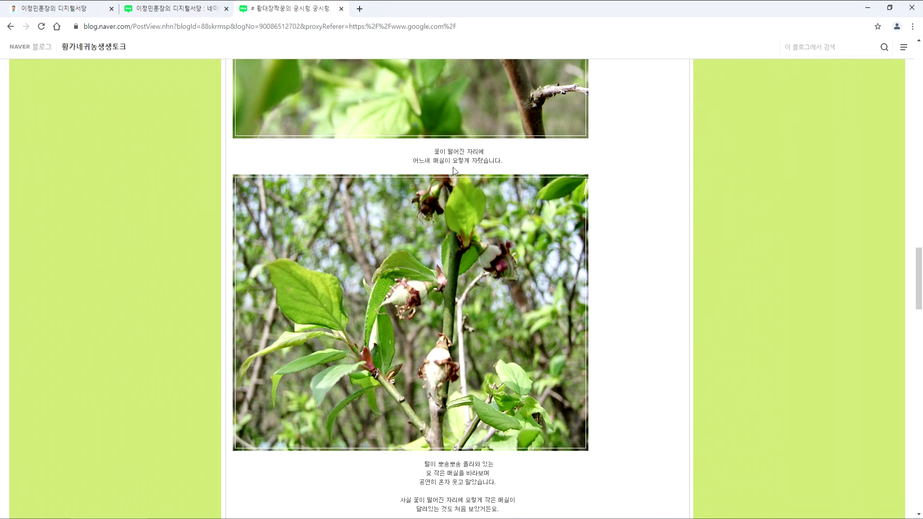
{"action": "left_click_drag", "start_coordinate": [447, 161], "coordinate": [488, 161]}
{"action": "scroll", "coordinate": [617, 306], "scroll_direction": "down", "scroll_amount": 9}
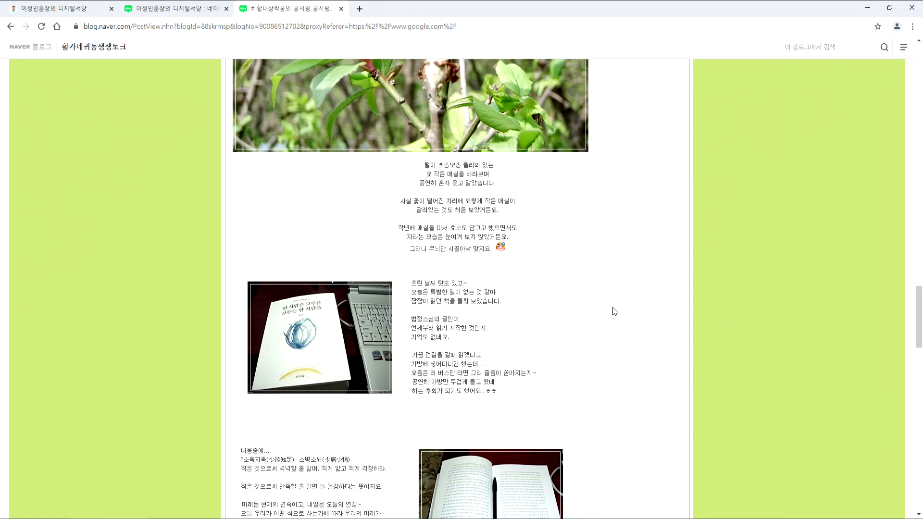
{"action": "scroll", "coordinate": [616, 312], "scroll_direction": "down", "scroll_amount": 4}
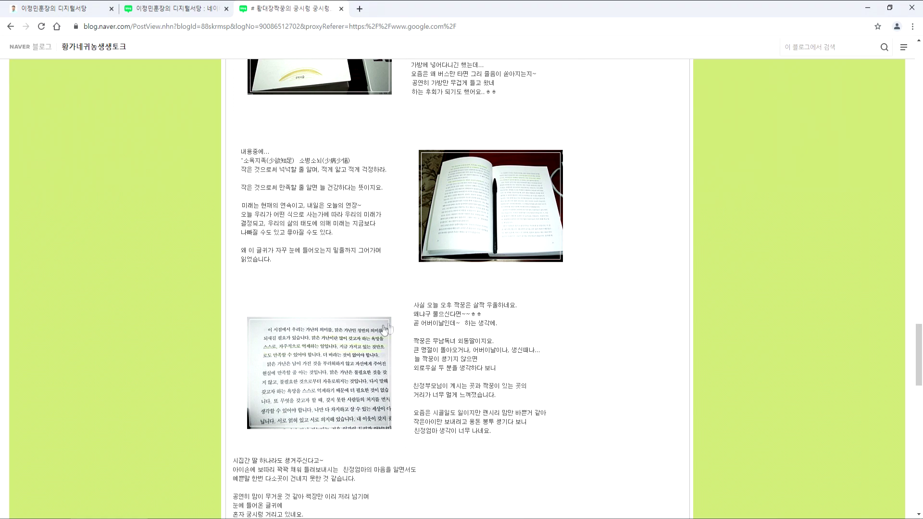
{"action": "scroll", "coordinate": [385, 336], "scroll_direction": "down", "scroll_amount": 15}
{"action": "scroll", "coordinate": [484, 345], "scroll_direction": "down", "scroll_amount": 9}
{"action": "scroll", "coordinate": [466, 196], "scroll_direction": "up", "scroll_amount": 2}
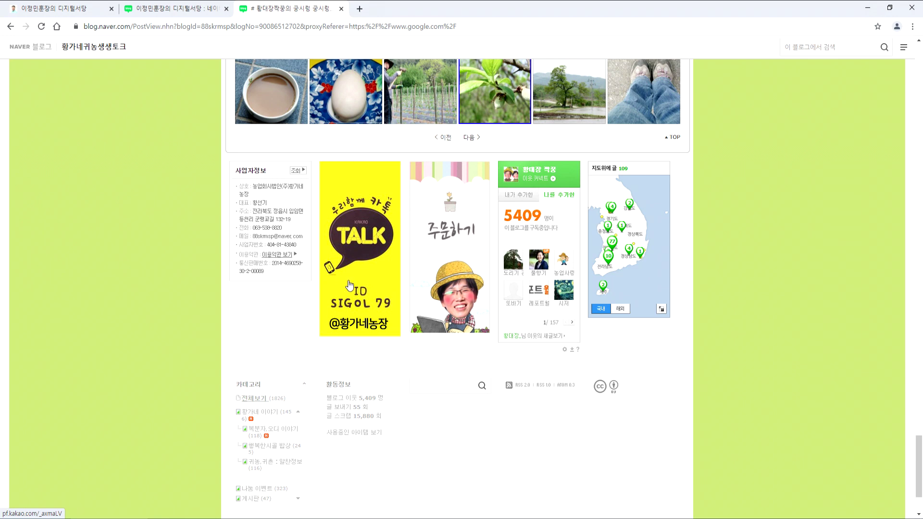
View the 디지털서당 blog's social channel banners, categories and neighbour widget, and return to the farm blog's widgets for comparison.
{"action": "left_click", "coordinate": [156, 7]}
{"action": "scroll", "coordinate": [115, 190], "scroll_direction": "down", "scroll_amount": 4}
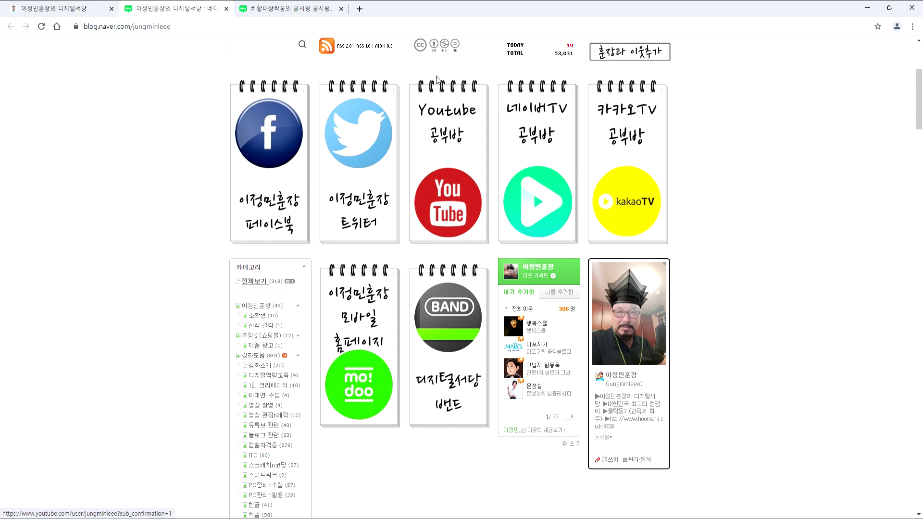
{"action": "scroll", "coordinate": [636, 158], "scroll_direction": "down", "scroll_amount": 5}
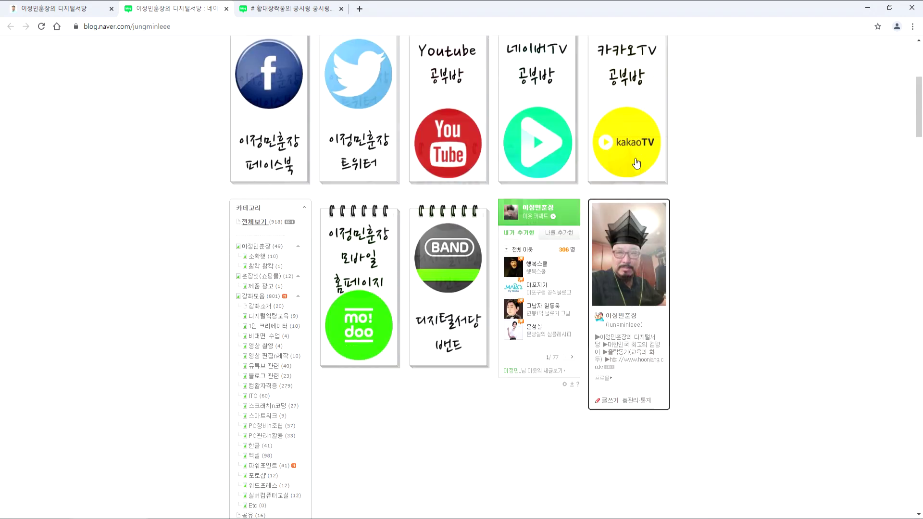
{"action": "scroll", "coordinate": [419, 132], "scroll_direction": "up", "scroll_amount": 3}
{"action": "left_click", "coordinate": [317, 14]}
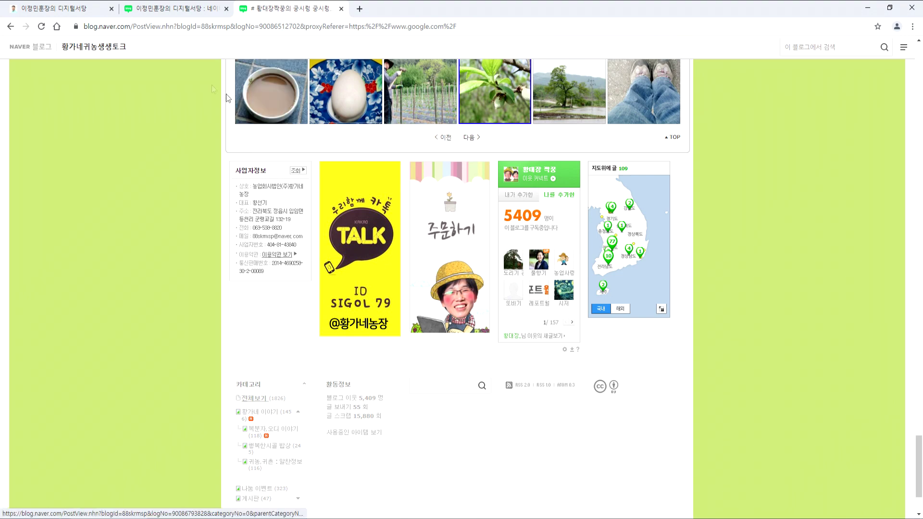
Review the 디지털서당 blog from its channel banners to the business information widgets at the end, and return to the farm blog.
{"action": "left_click", "coordinate": [171, 10]}
{"action": "scroll", "coordinate": [209, 178], "scroll_direction": "up", "scroll_amount": 4}
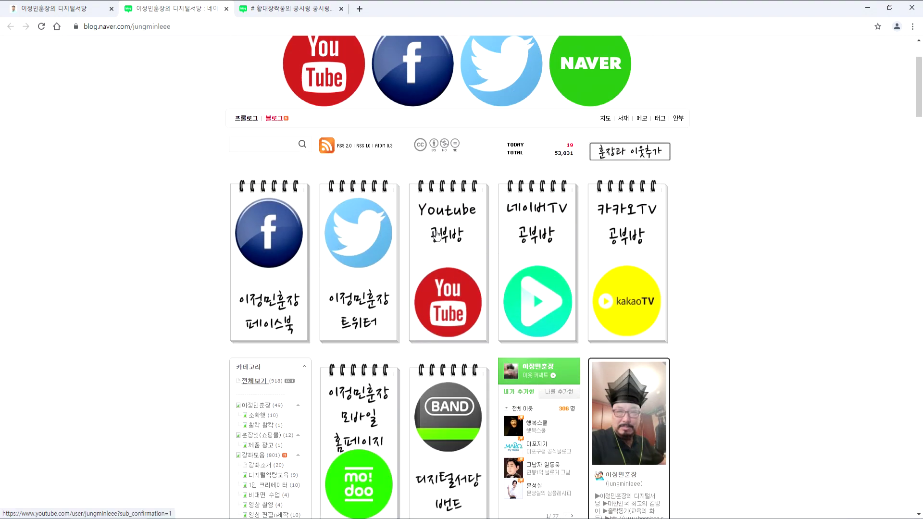
{"action": "scroll", "coordinate": [521, 255], "scroll_direction": "down", "scroll_amount": 15}
{"action": "scroll", "coordinate": [521, 256], "scroll_direction": "up", "scroll_amount": 5}
{"action": "scroll", "coordinate": [506, 295], "scroll_direction": "down", "scroll_amount": 5}
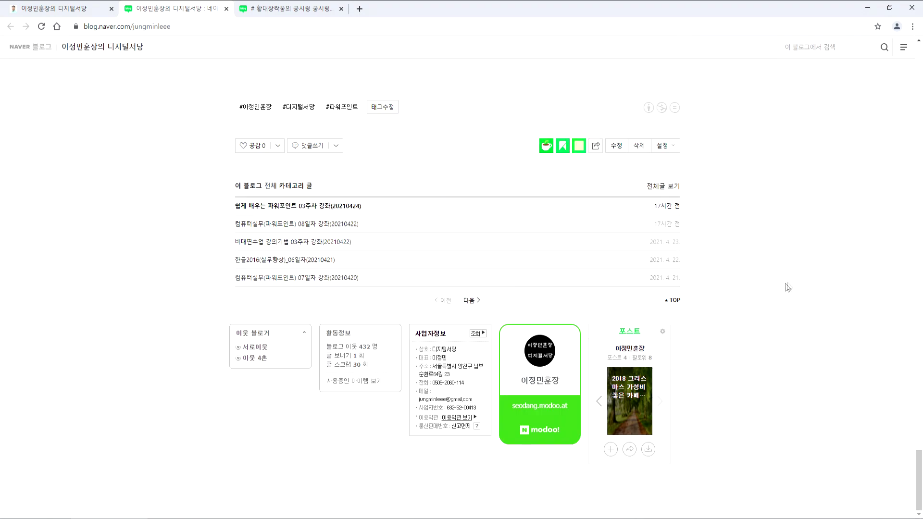
{"action": "scroll", "coordinate": [788, 260], "scroll_direction": "up", "scroll_amount": 20}
{"action": "scroll", "coordinate": [479, 266], "scroll_direction": "down", "scroll_amount": 2}
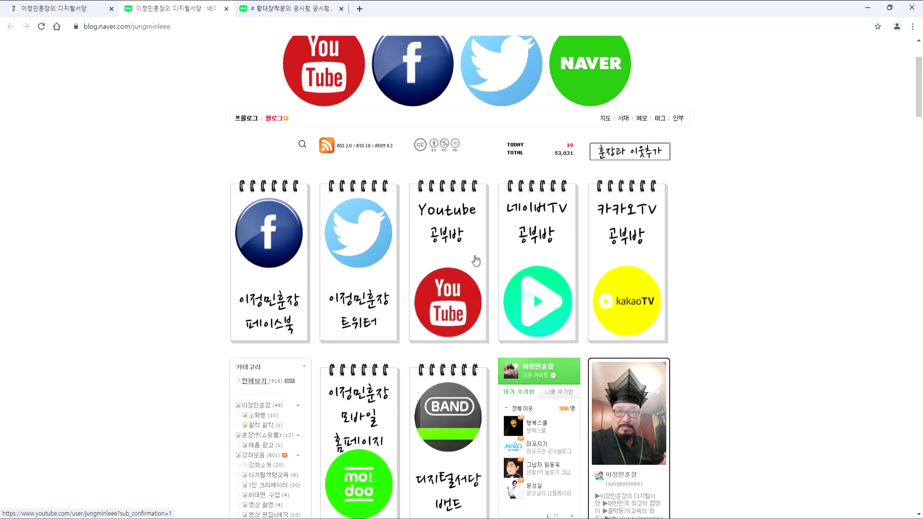
{"action": "left_click", "coordinate": [250, 11]}
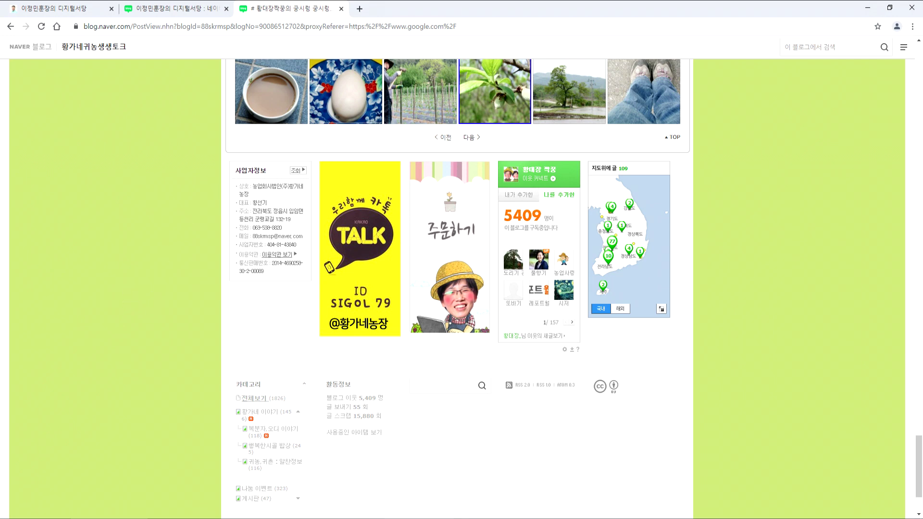
Bring up the Notepad lesson notes and the Samsung Flow Smart View window, and enlarge the phone mirror beside the notes.
{"action": "key", "text": "alt+Tab"}
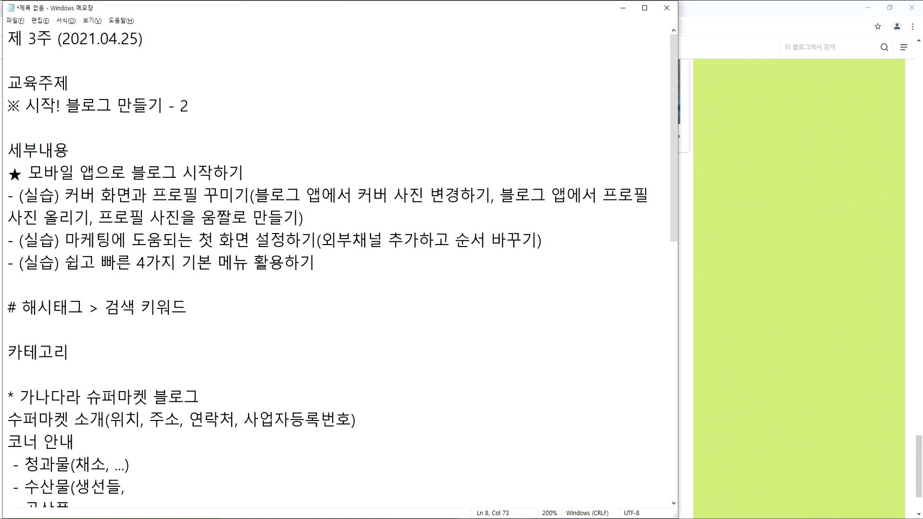
{"action": "key", "text": "alt+Tab"}
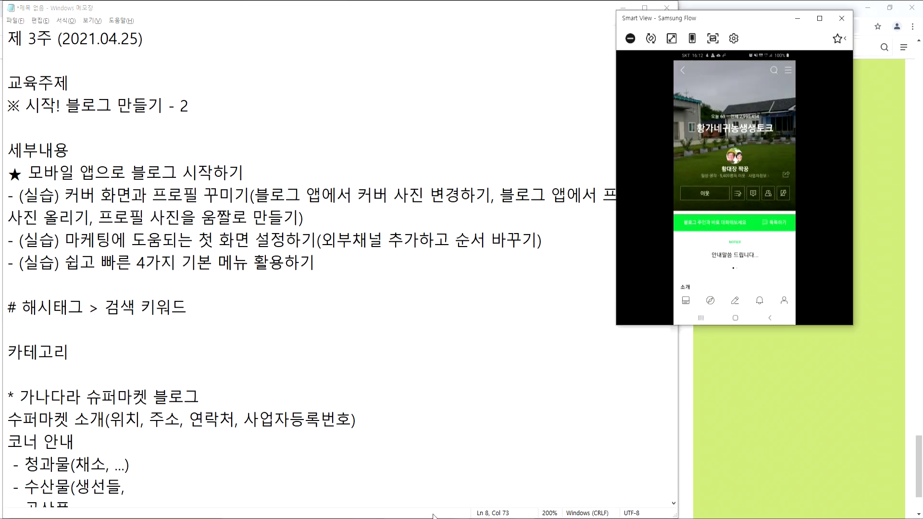
{"action": "double_click", "coordinate": [738, 10]}
{"action": "left_click_drag", "start_coordinate": [770, 11], "coordinate": [807, 12]}
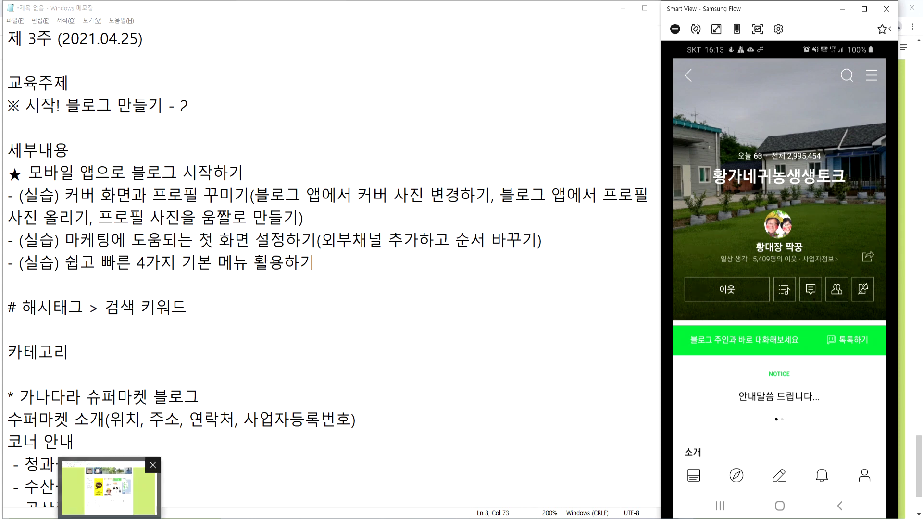
Add two blank lines below "서비스(무료 배송, 앱 주문)" in the Notepad lesson notes.
{"action": "left_click", "coordinate": [495, 518]}
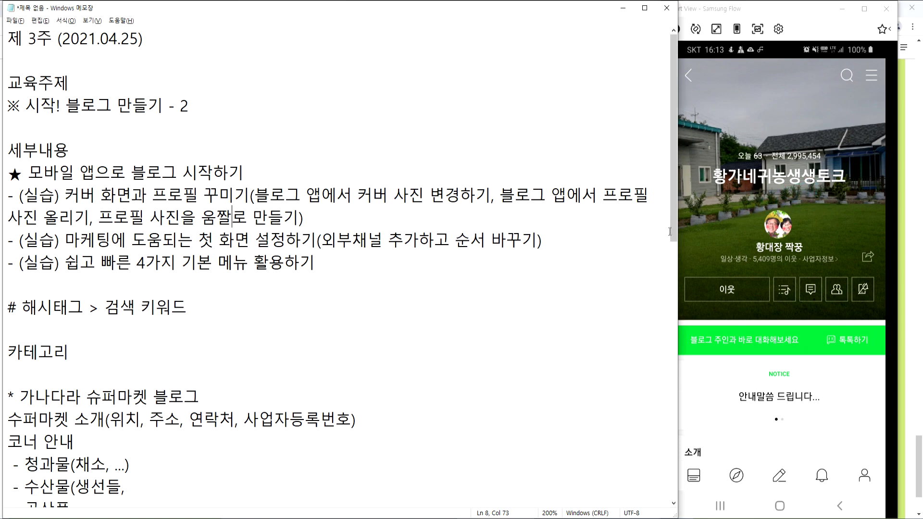
{"action": "scroll", "coordinate": [348, 334], "scroll_direction": "down", "scroll_amount": 4}
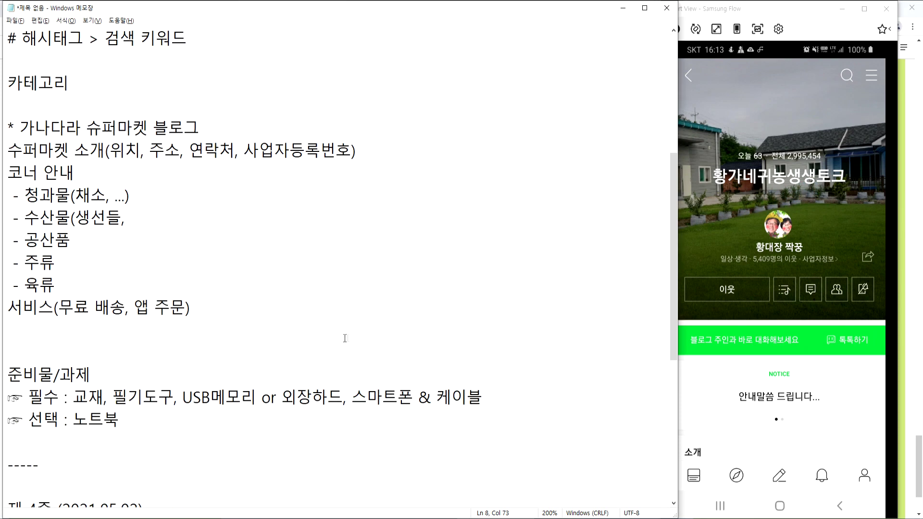
{"action": "scroll", "coordinate": [347, 338], "scroll_direction": "down", "scroll_amount": 2}
{"action": "left_click", "coordinate": [280, 209]}
{"action": "key", "text": "Return"}
{"action": "key", "text": "Return"}
{"action": "left_click", "coordinate": [98, 214]}
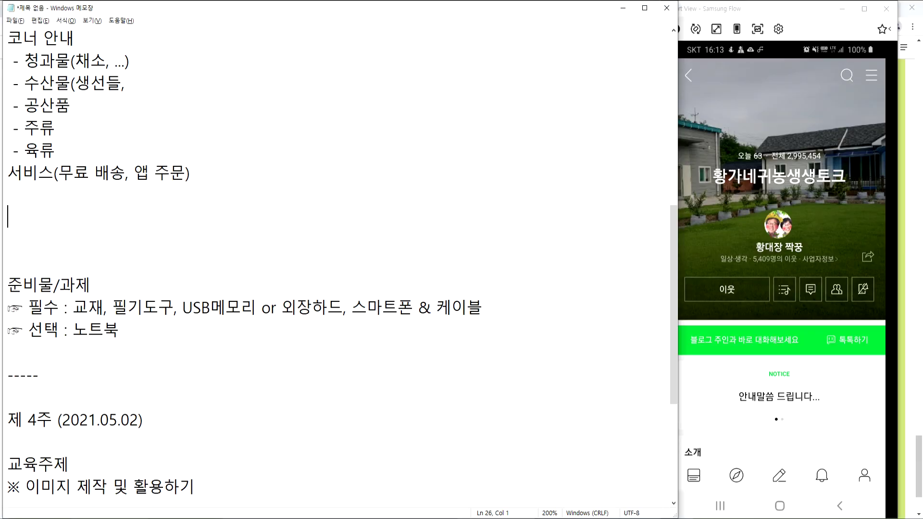
Switch to Chrome and search Google in a new tab for the suggested phrase "어부의 만".
{"action": "left_click", "coordinate": [114, 516]}
{"action": "left_click", "coordinate": [362, 9]}
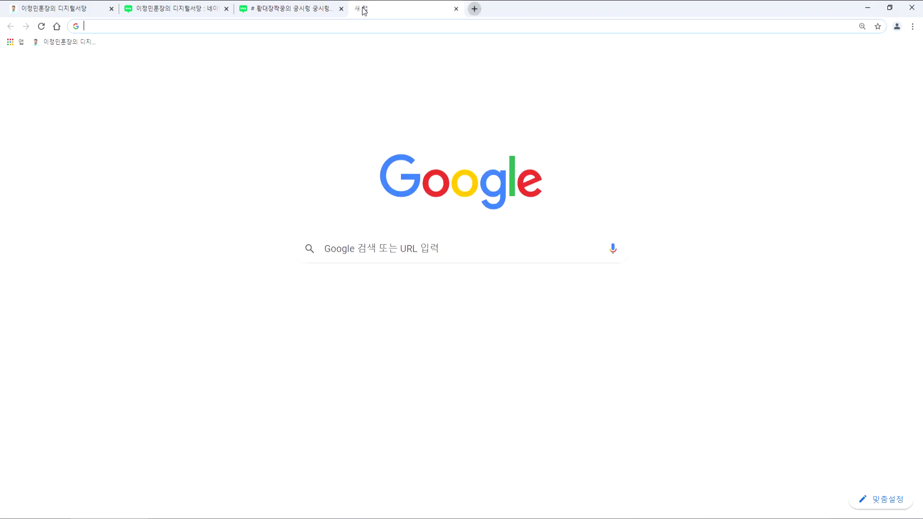
{"action": "type", "text": "어부"}
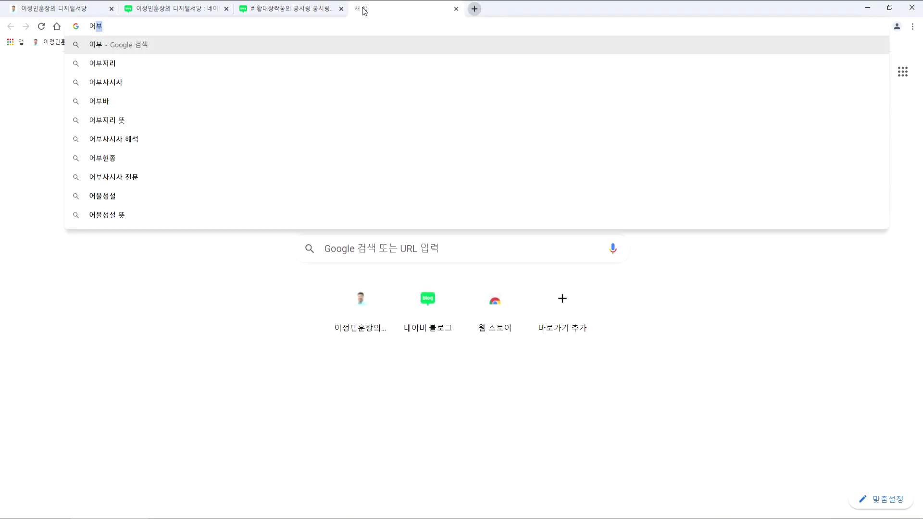
{"action": "key", "text": "Home"}
{"action": "type", "text": "저"}
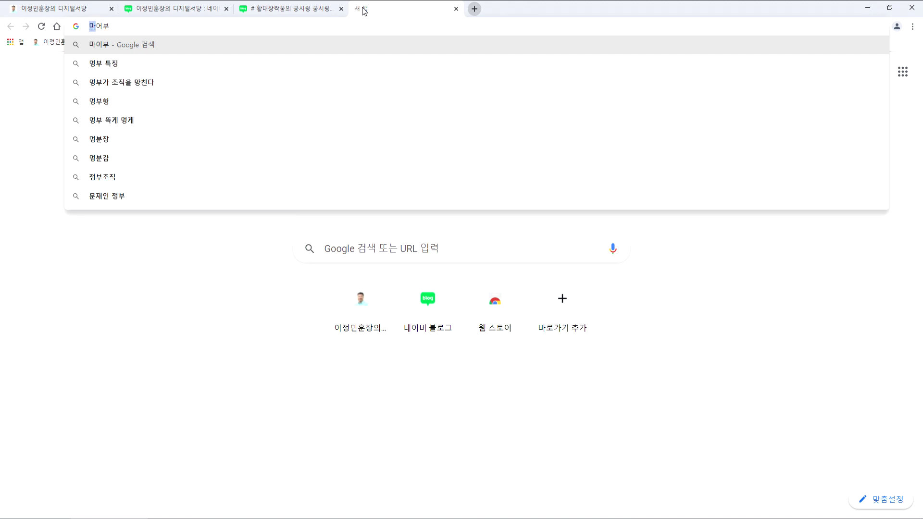
{"action": "key", "text": "BackSpace"}
{"action": "key", "text": "BackSpace"}
{"action": "type", "text": "ㅁㅏㄴ"}
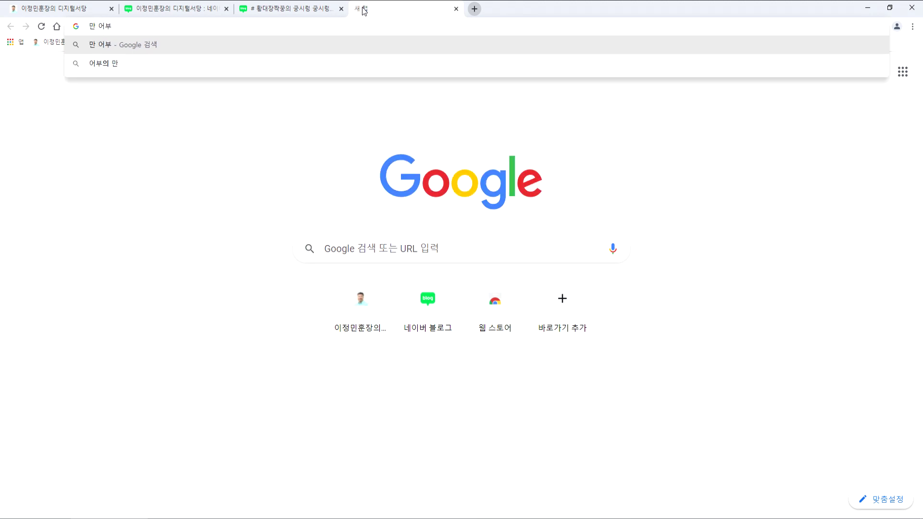
{"action": "key", "text": "Down"}
{"action": "key", "text": "Return"}
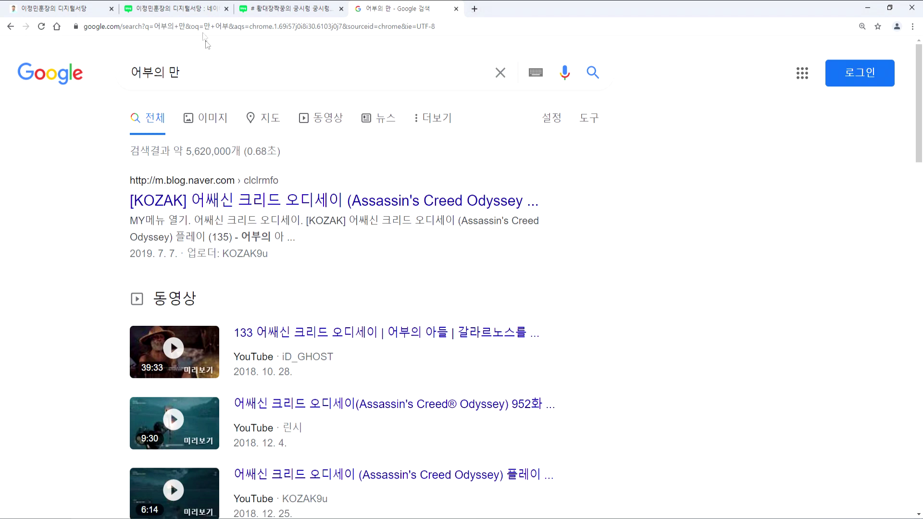
Try a Google search for "반 어부".
{"action": "left_click", "coordinate": [200, 25]}
{"action": "type", "text": "반 어부"}
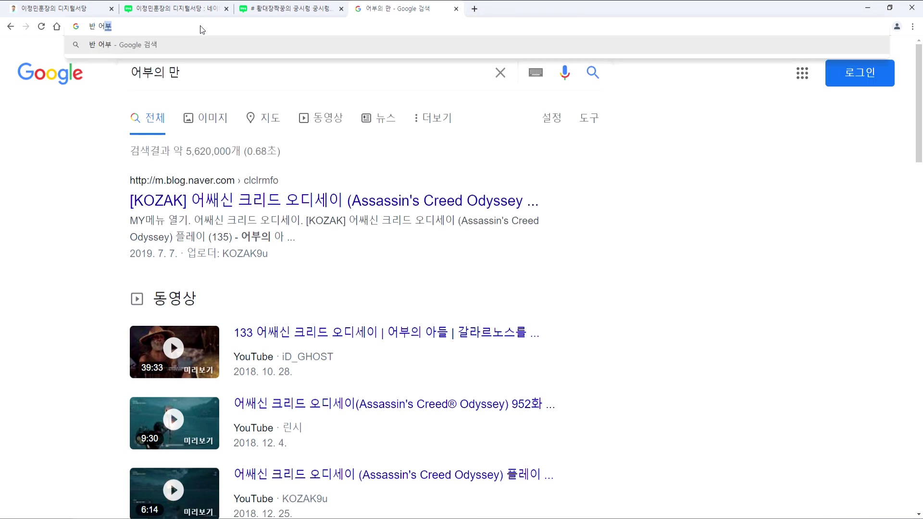
{"action": "key", "text": "Return"}
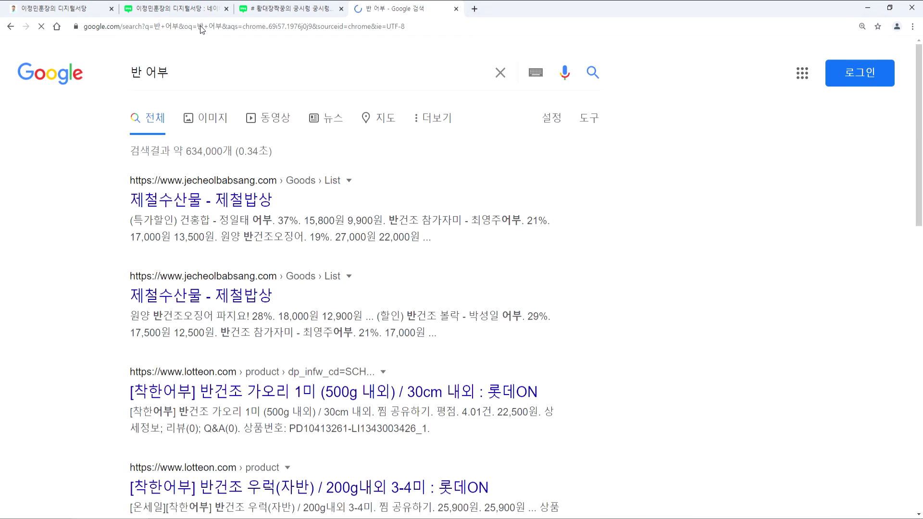
Search Google for "만 어부" and open the 진해만어부 website from the results.
{"action": "left_click", "coordinate": [117, 26]}
{"action": "type", "text": "만 어부"}
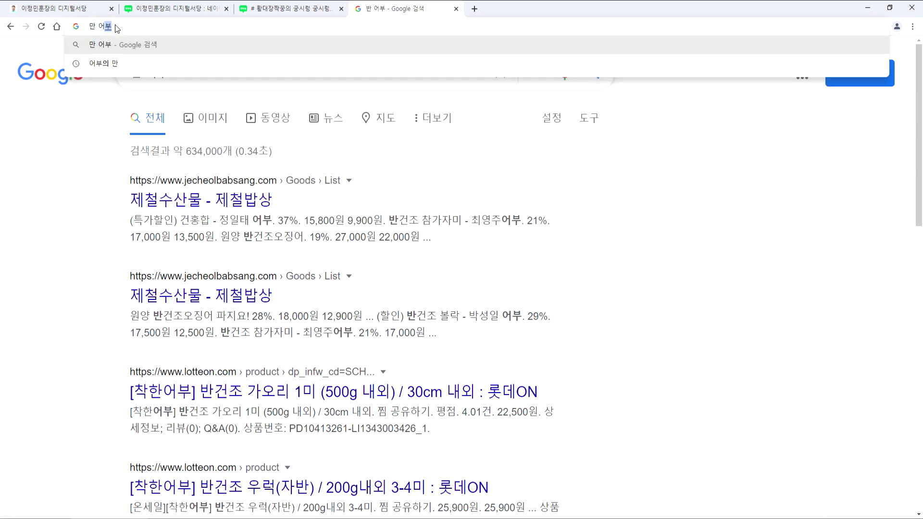
{"action": "key", "text": "Return"}
{"action": "scroll", "coordinate": [269, 192], "scroll_direction": "down", "scroll_amount": 10}
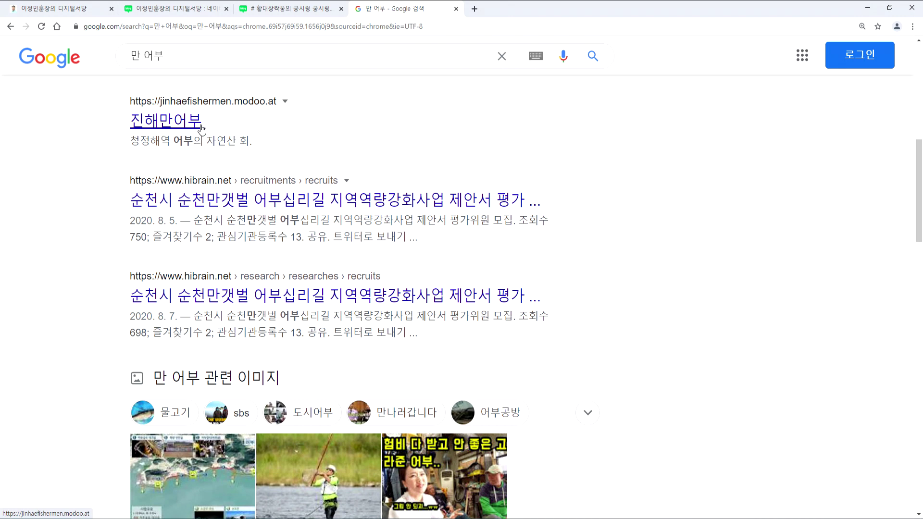
{"action": "scroll", "coordinate": [524, 272], "scroll_direction": "down", "scroll_amount": 4}
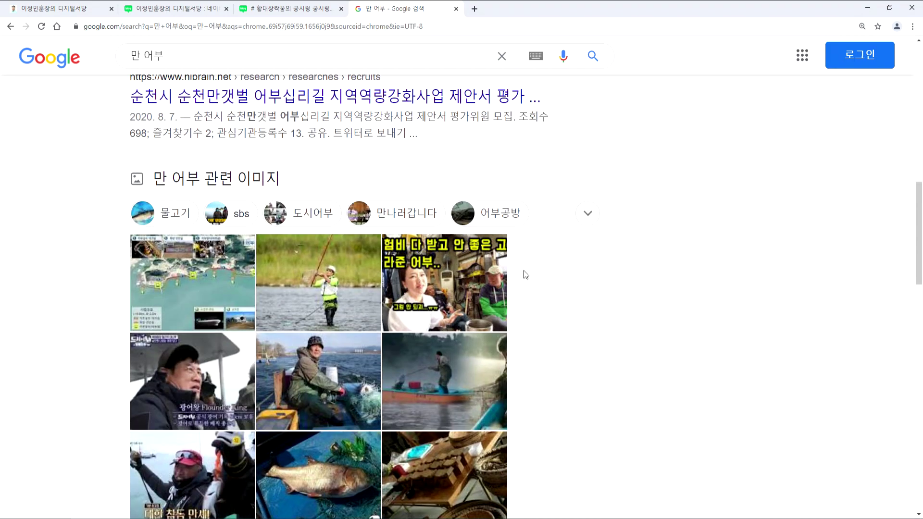
{"action": "scroll", "coordinate": [519, 272], "scroll_direction": "up", "scroll_amount": 6}
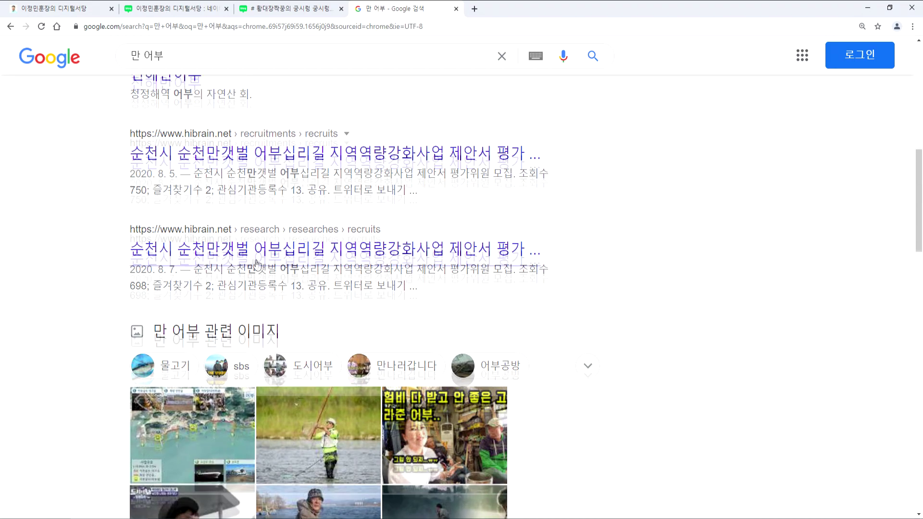
{"action": "left_click", "coordinate": [183, 207]}
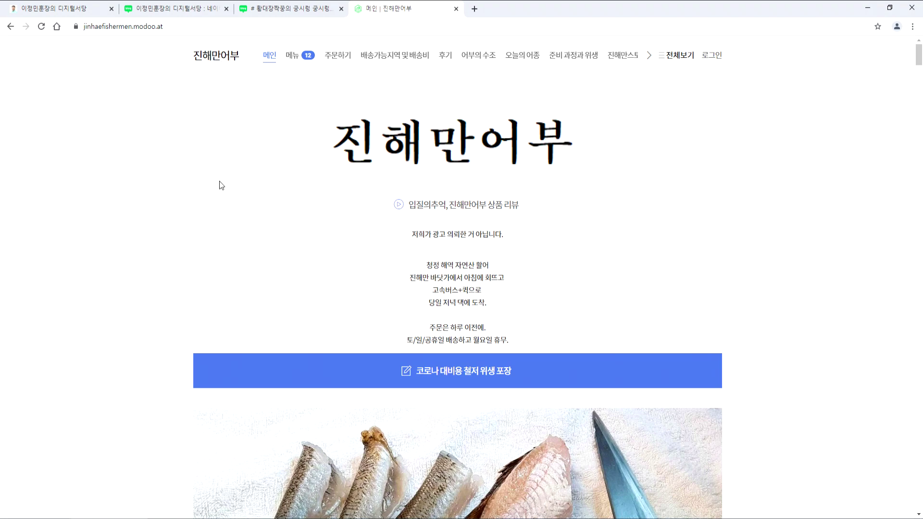
Examine the 진해만어부 main page, including its food and fish photos, the phone, menu and order links, and the footer.
{"action": "scroll", "coordinate": [560, 253], "scroll_direction": "down", "scroll_amount": 10}
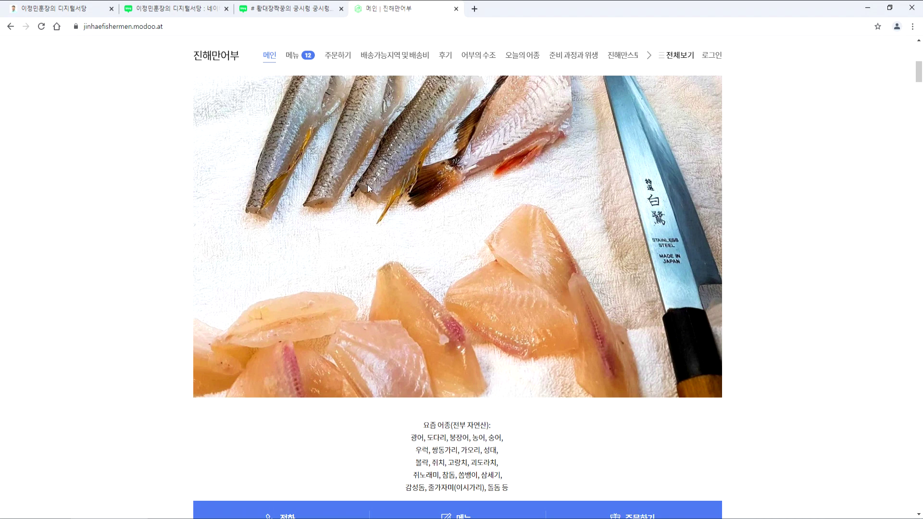
{"action": "scroll", "coordinate": [454, 286], "scroll_direction": "down", "scroll_amount": 8}
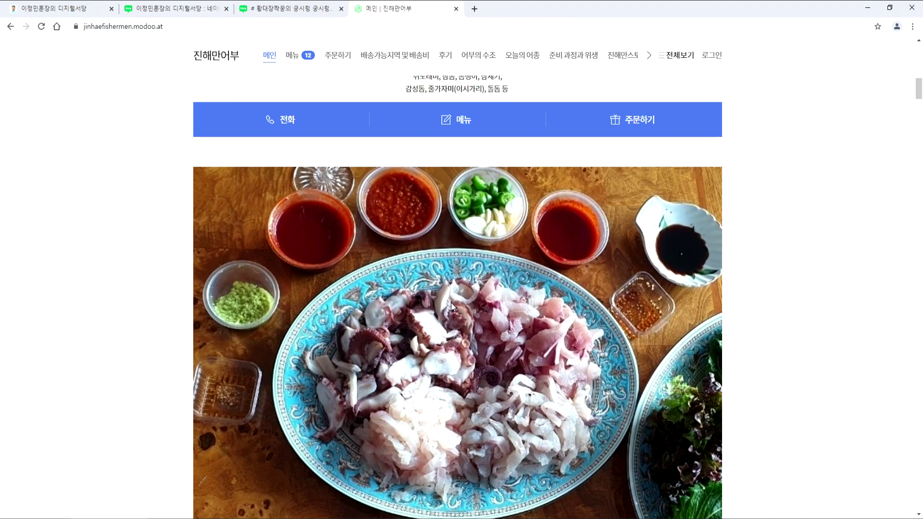
{"action": "scroll", "coordinate": [451, 307], "scroll_direction": "down", "scroll_amount": 15}
{"action": "scroll", "coordinate": [682, 336], "scroll_direction": "down", "scroll_amount": 10}
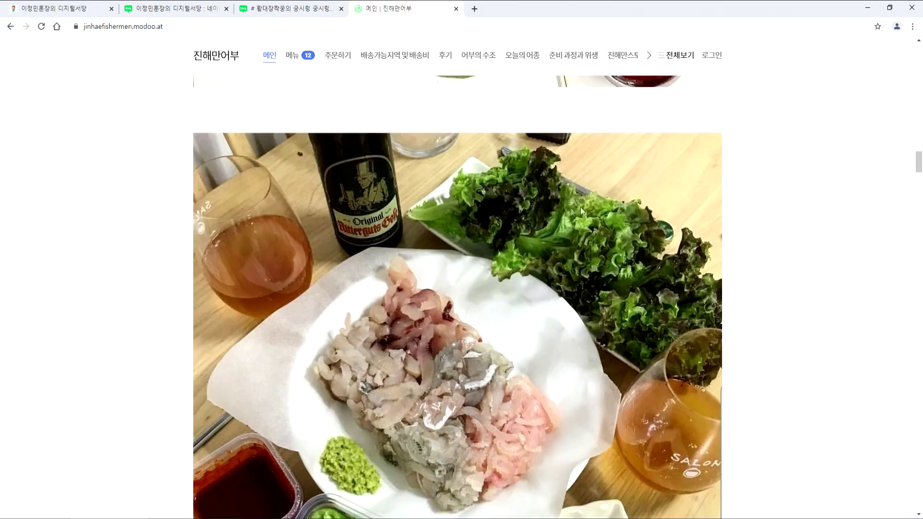
{"action": "scroll", "coordinate": [583, 289], "scroll_direction": "down", "scroll_amount": 3}
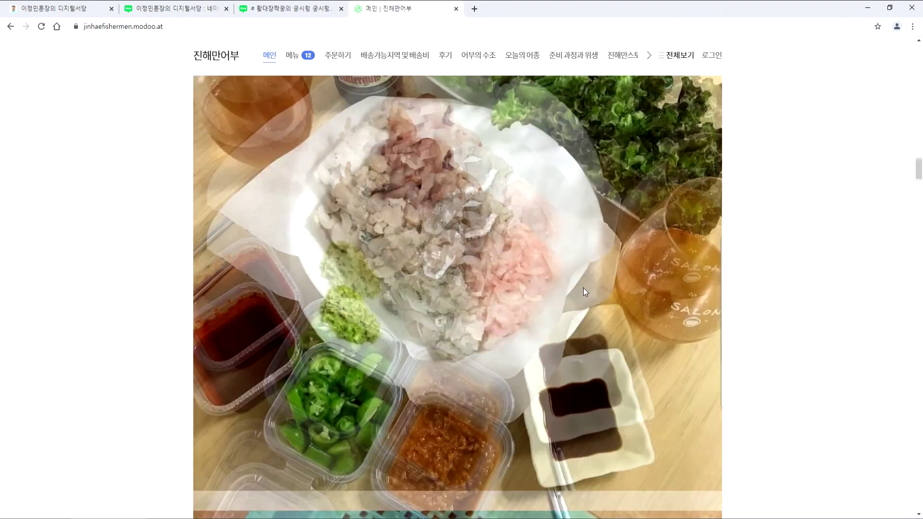
{"action": "scroll", "coordinate": [338, 353], "scroll_direction": "down", "scroll_amount": 15}
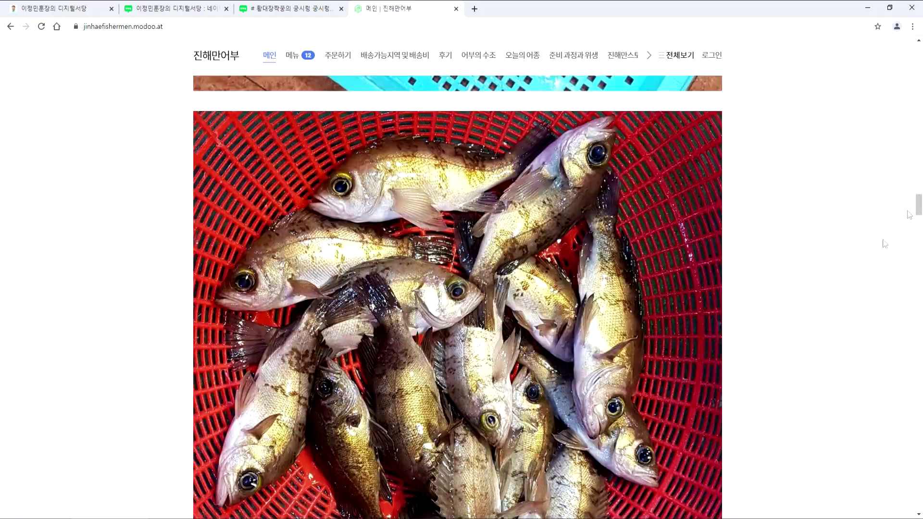
{"action": "left_click_drag", "start_coordinate": [918, 204], "coordinate": [918, 362]}
{"action": "left_click_drag", "start_coordinate": [919, 397], "coordinate": [919, 505]}
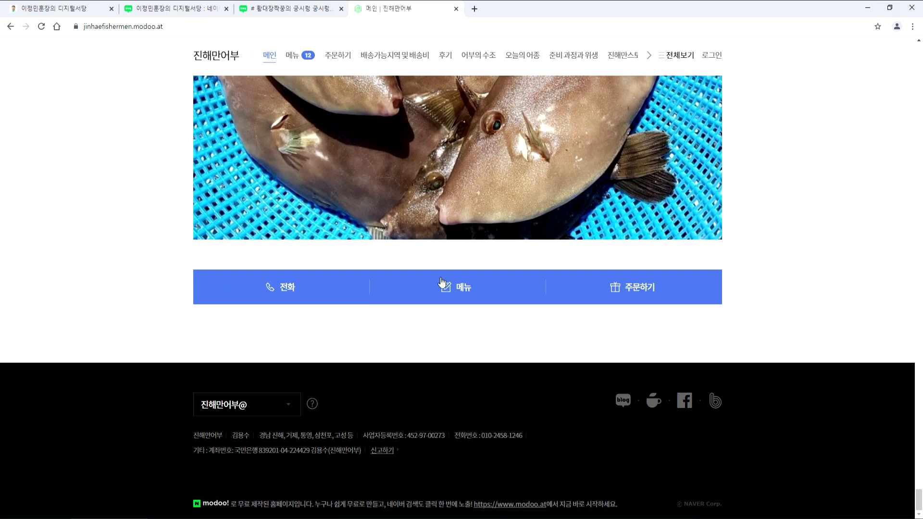
Open the 진해만어부 site's 메뉴 page and examine its dish photos, portion sizes and prices down to the order link.
{"action": "left_click", "coordinate": [455, 291]}
{"action": "scroll", "coordinate": [359, 313], "scroll_direction": "down", "scroll_amount": 20}
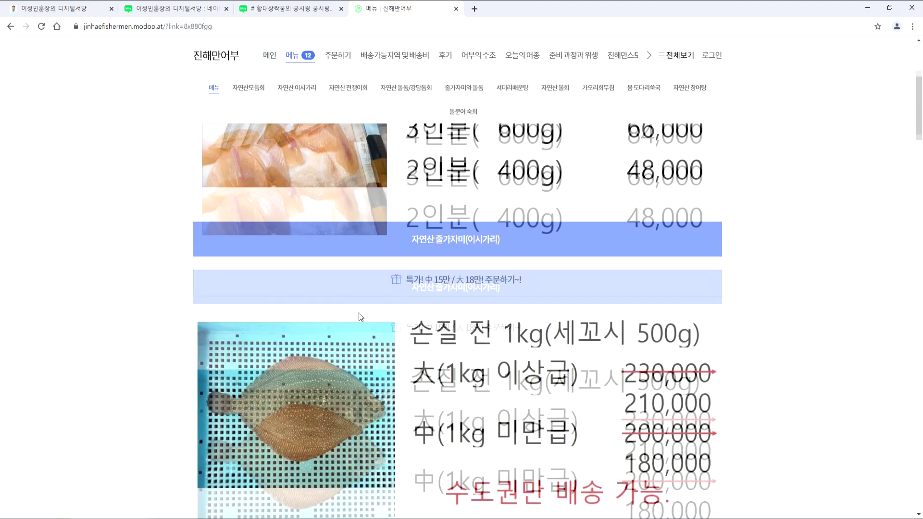
{"action": "scroll", "coordinate": [371, 314], "scroll_direction": "down", "scroll_amount": 20}
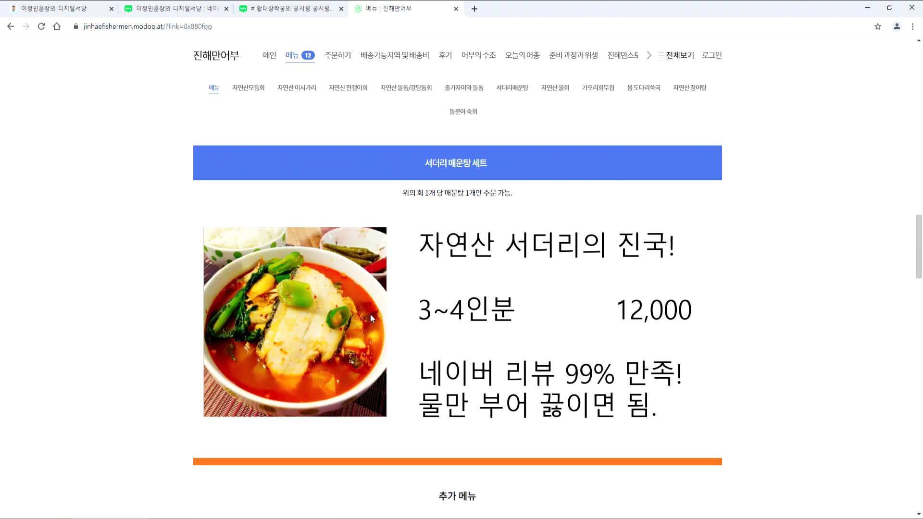
{"action": "scroll", "coordinate": [377, 317], "scroll_direction": "down", "scroll_amount": 20}
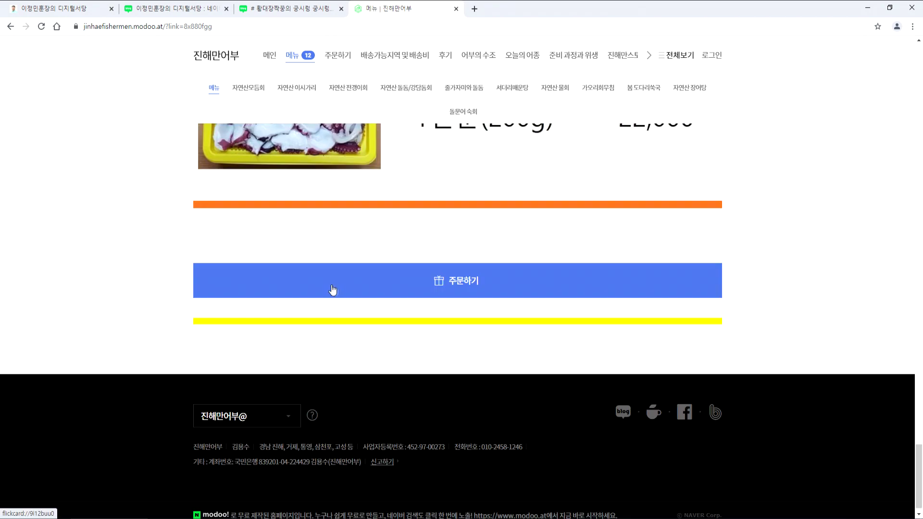
{"action": "key", "text": "Home"}
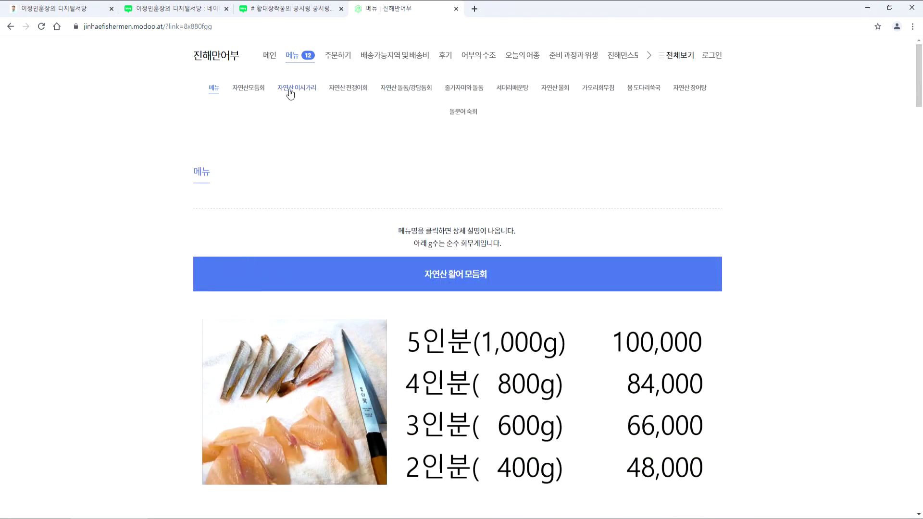
View the 주문하기 page's payment options and the delivery map on the 배송가능지역 및 배송비 page.
{"action": "left_click", "coordinate": [338, 56]}
{"action": "scroll", "coordinate": [346, 282], "scroll_direction": "down", "scroll_amount": 3}
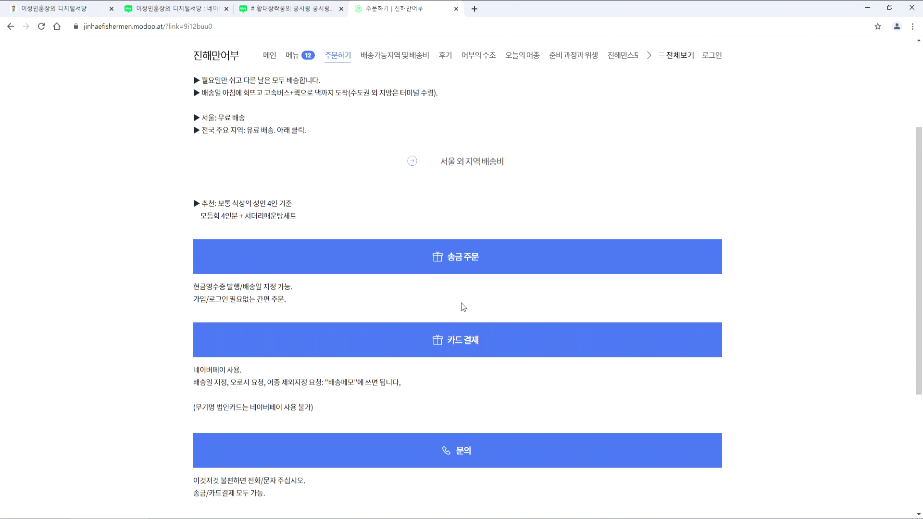
{"action": "left_click", "coordinate": [373, 57]}
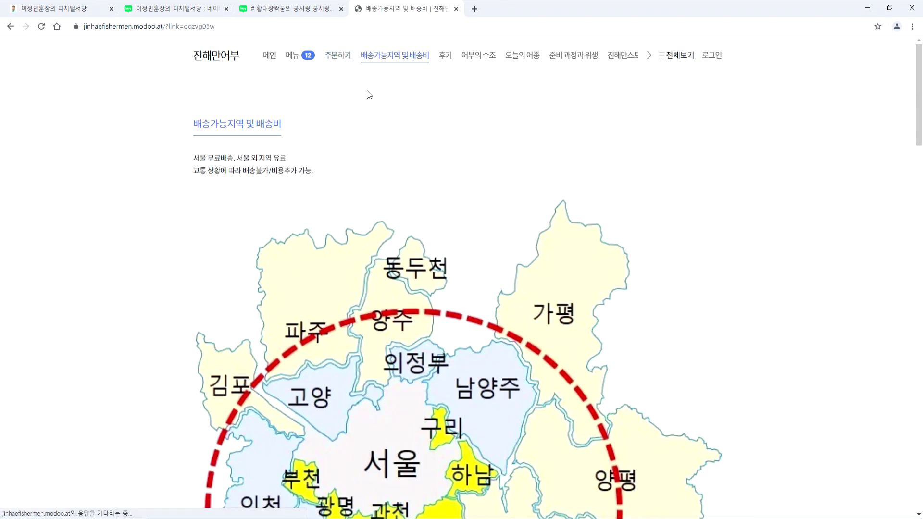
{"action": "scroll", "coordinate": [390, 223], "scroll_direction": "down", "scroll_amount": 4}
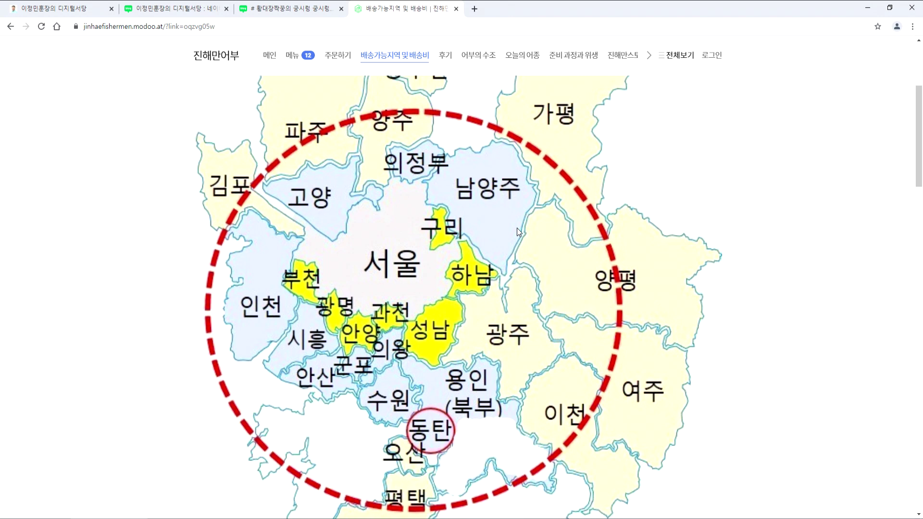
Revisit the 메뉴 page, then examine the sashimi platter photos on the 메인 page of the 진해만어부 site.
{"action": "left_click", "coordinate": [339, 56]}
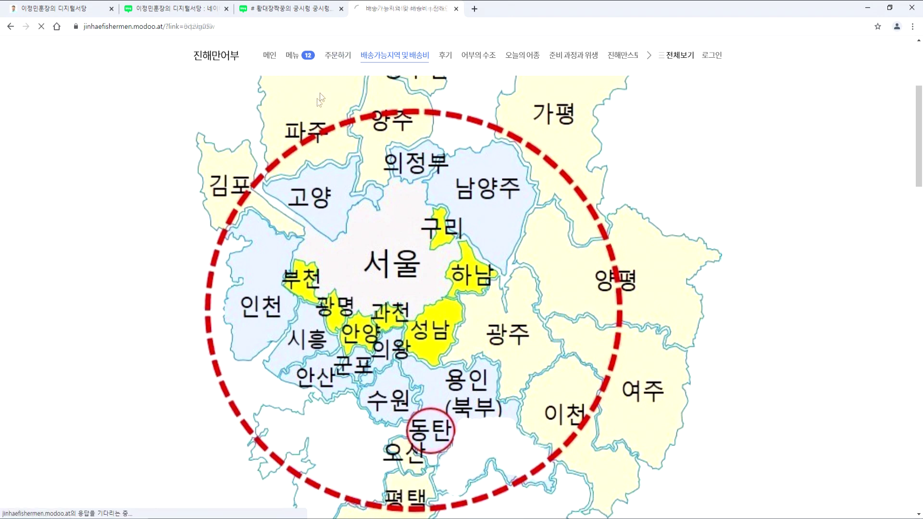
{"action": "left_click", "coordinate": [293, 56]}
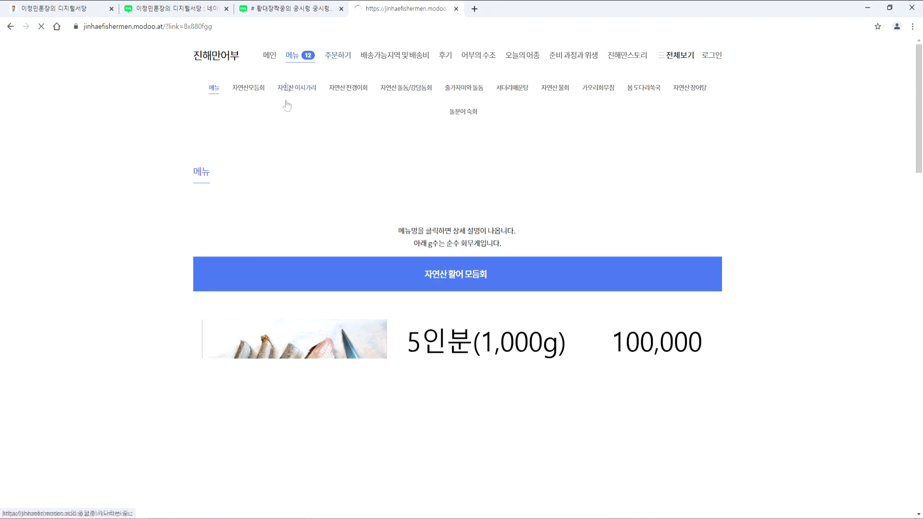
{"action": "left_click", "coordinate": [332, 91]}
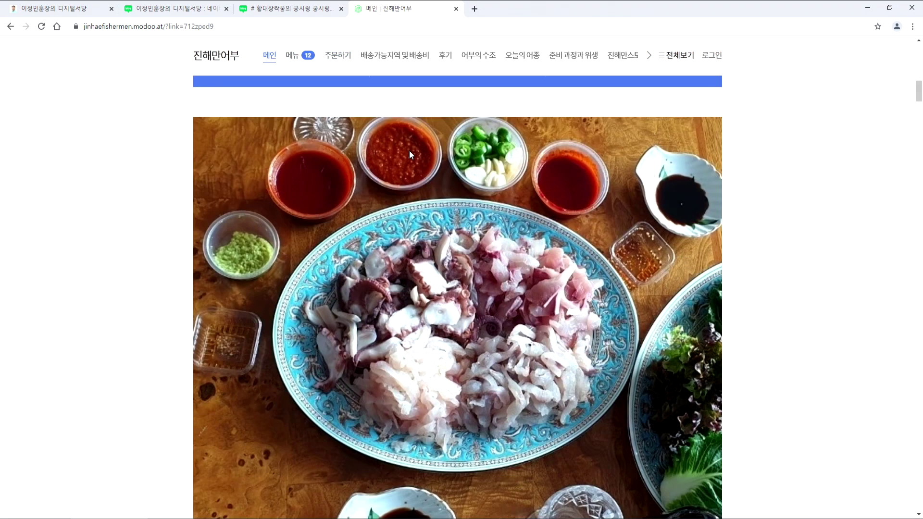
{"action": "scroll", "coordinate": [596, 183], "scroll_direction": "down", "scroll_amount": 4}
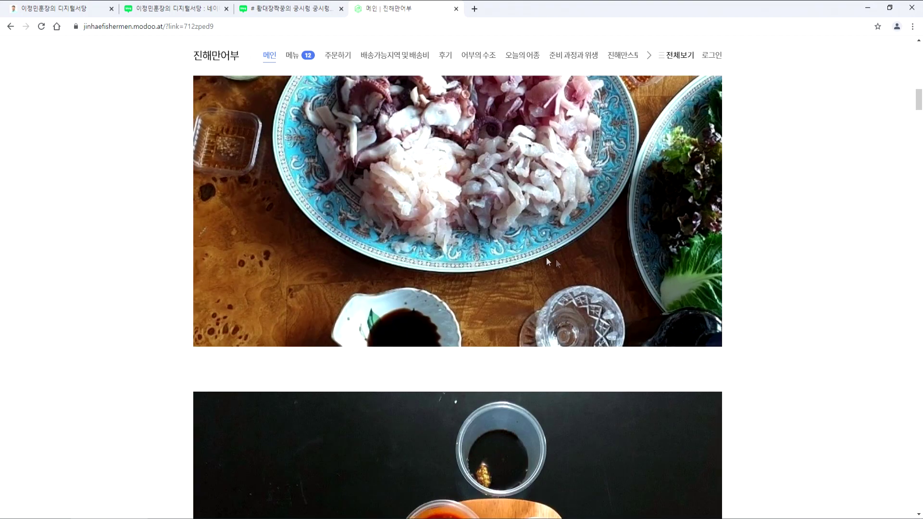
{"action": "scroll", "coordinate": [393, 193], "scroll_direction": "up", "scroll_amount": 4}
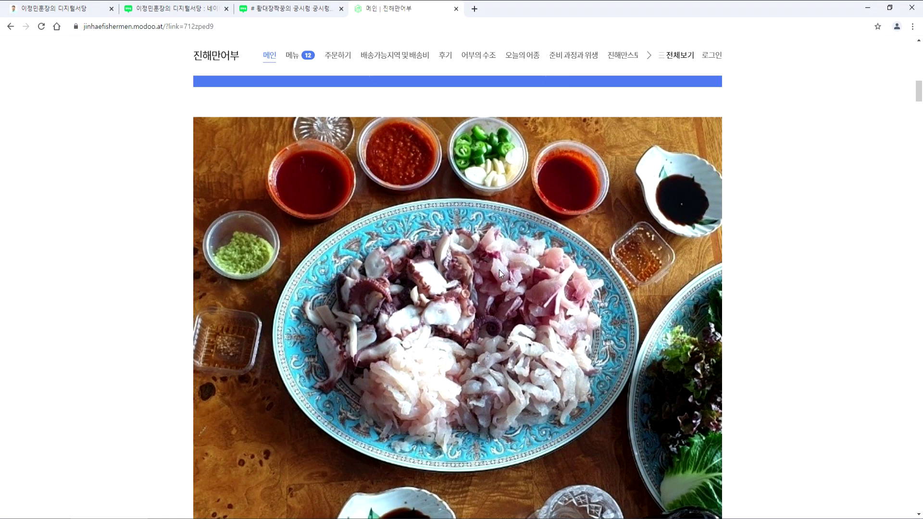
Compare the 진해만어부 site with the 황가네귀농생생토크 blog, and close the 진해만어부 tab.
{"action": "left_click", "coordinate": [288, 8]}
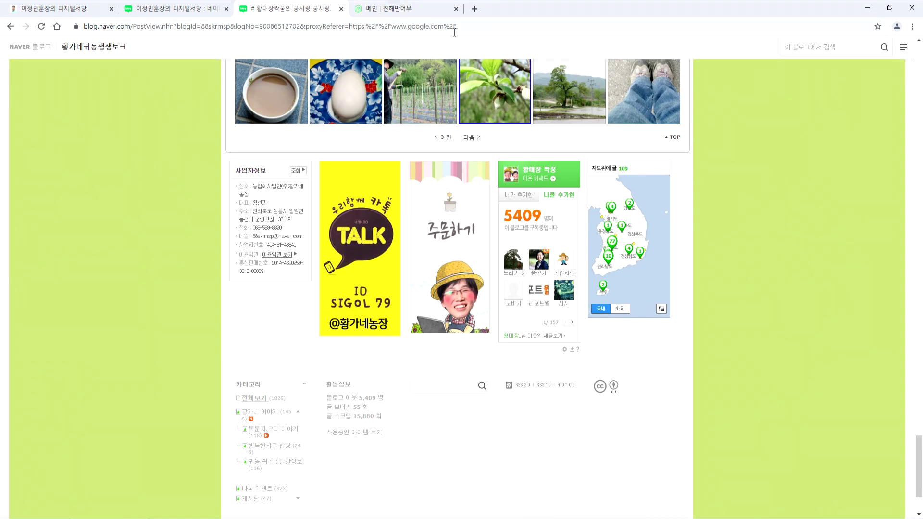
{"action": "left_click", "coordinate": [431, 11]}
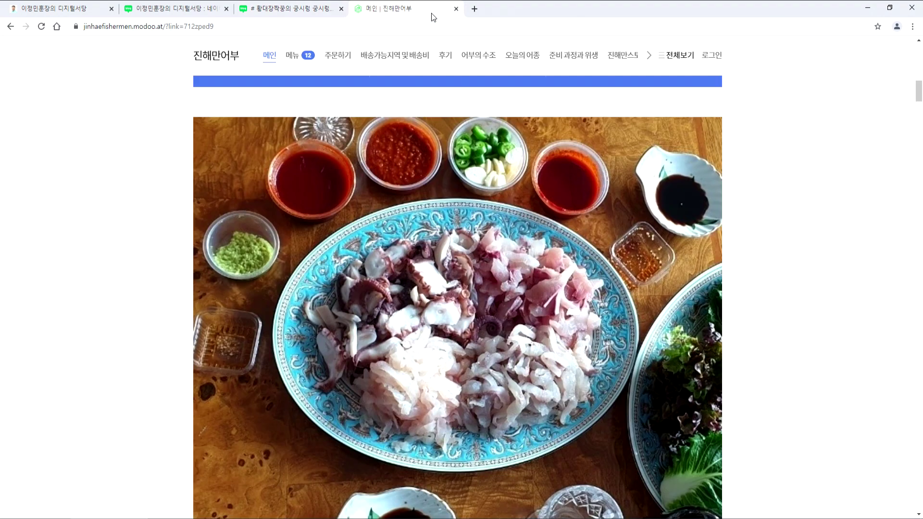
{"action": "left_click", "coordinate": [456, 9]}
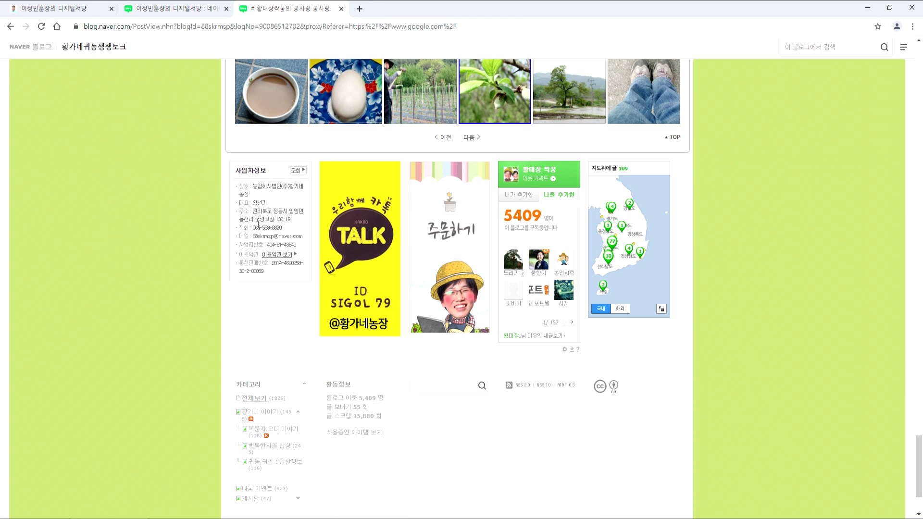
Switch to Notepad and add the lines "진해만 어부" and "황가내 농장" below the 서비스(무료 배송, 앱 주문) line.
{"action": "key", "text": "alt+Tab"}
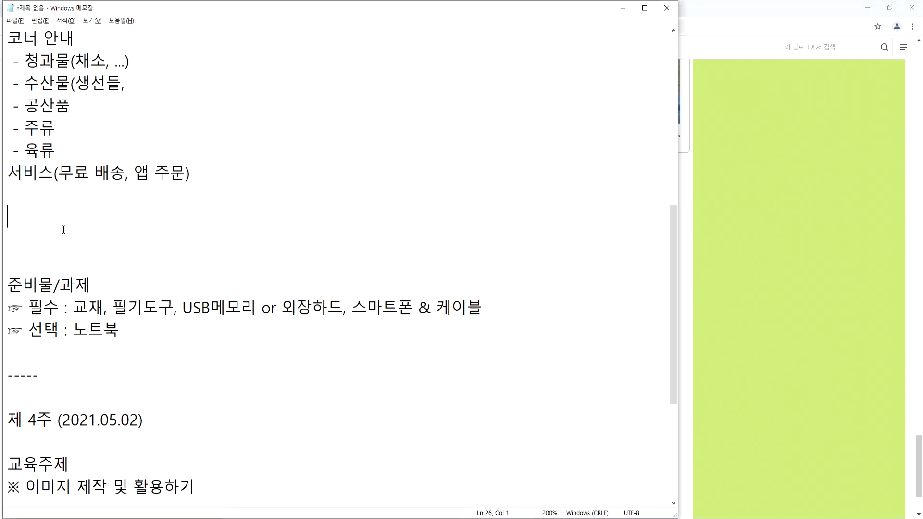
{"action": "type", "text": "진해만어부"}
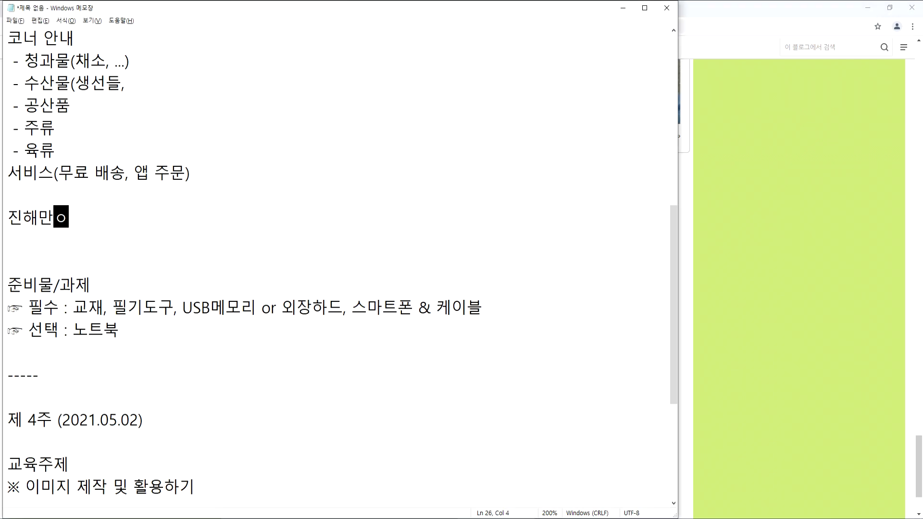
{"action": "key", "text": "Left"}
{"action": "key", "text": "Left"}
{"action": "key", "text": "End"}
{"action": "key", "text": "Return"}
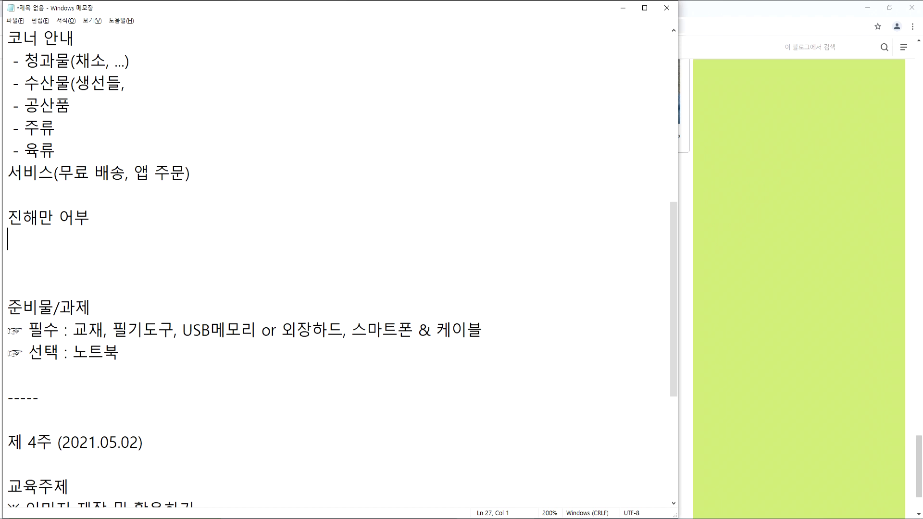
{"action": "type", "text": "ㅎㅗㅏㅇㄱㅗ"}
{"action": "key", "text": "BackSpace"}
{"action": "type", "text": "ㅏㄴㅐ ㄴㅗㅈㅏㅇ"}
{"action": "key", "text": "Return"}
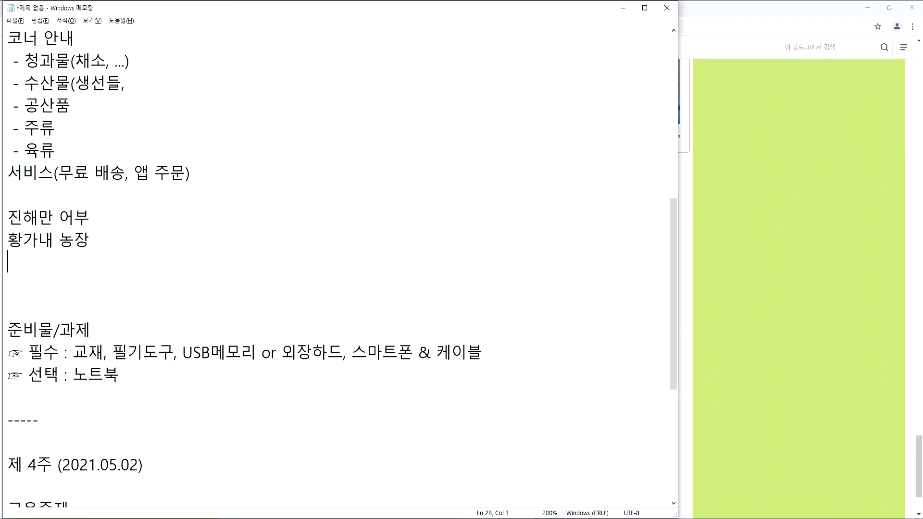
Switch back to Chrome and examine the category list and widgets on the 디지털서당 blog.
{"action": "key", "text": "alt+Tab"}
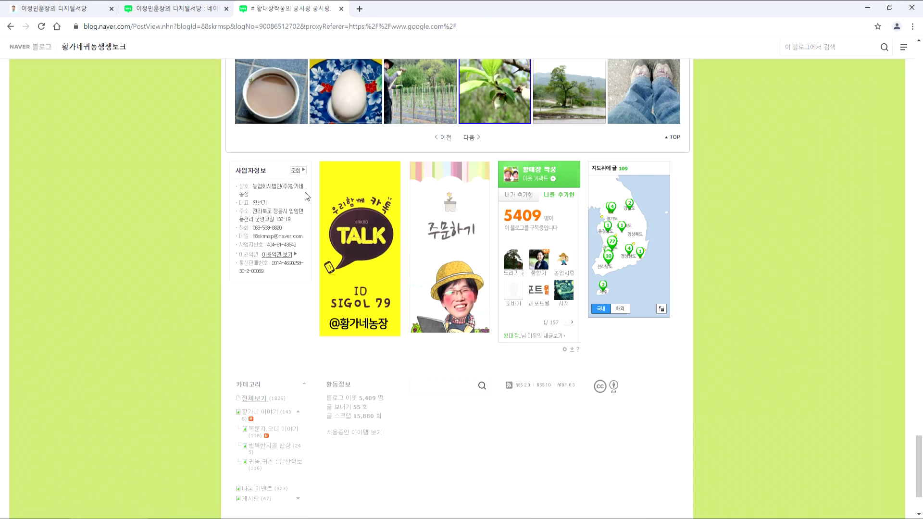
{"action": "left_click", "coordinate": [144, 10]}
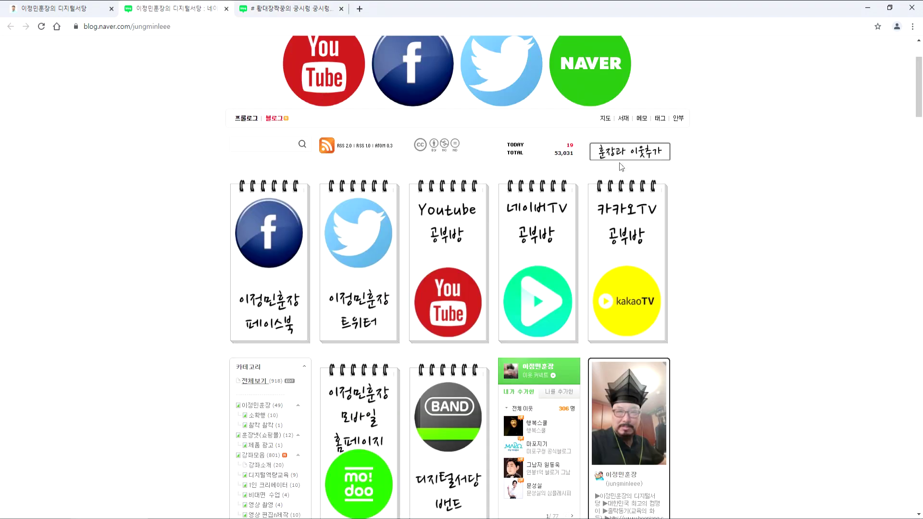
{"action": "scroll", "coordinate": [579, 272], "scroll_direction": "down", "scroll_amount": 5}
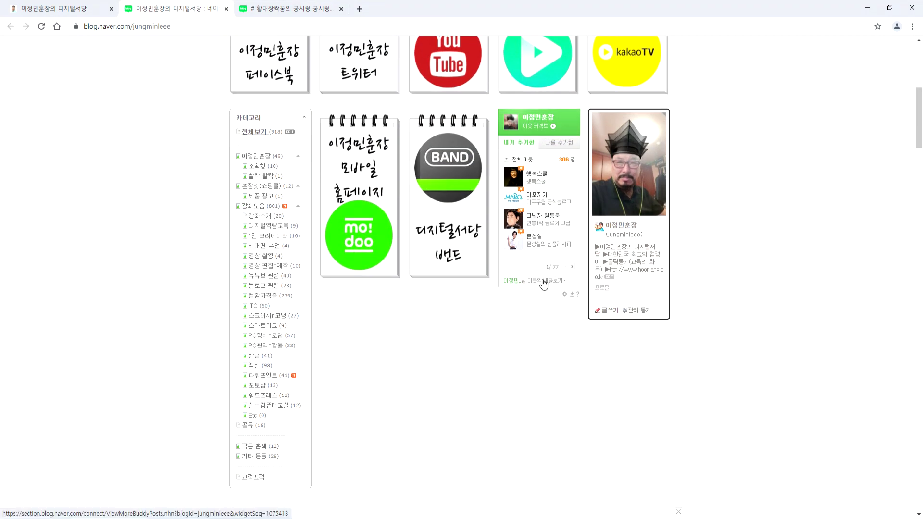
Switch to the Samsung Flow Smart View window and open 통계 for the signed-in blog in the Naver Blog app.
{"action": "left_click", "coordinate": [456, 518]}
{"action": "left_click", "coordinate": [476, 518]}
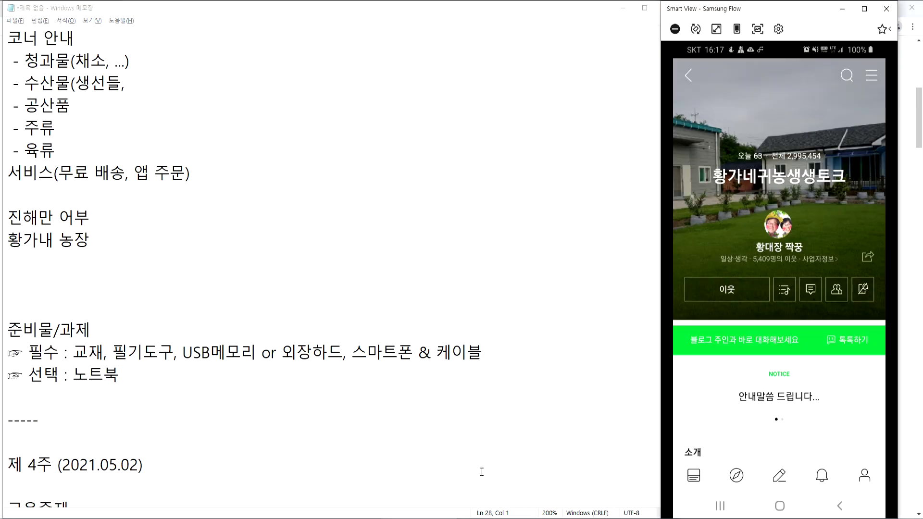
{"action": "left_click", "coordinate": [808, 259]}
{"action": "left_click", "coordinate": [812, 297]}
{"action": "left_click", "coordinate": [869, 77]}
{"action": "left_click", "coordinate": [782, 143]}
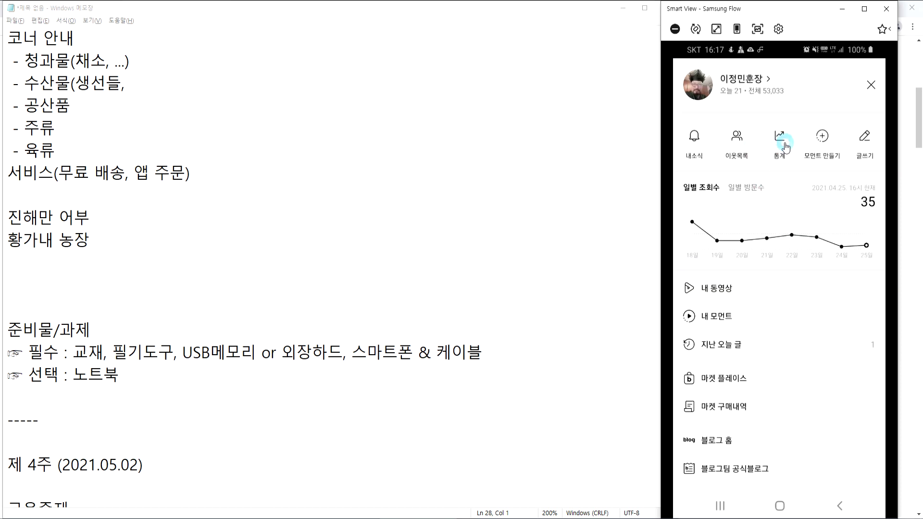
{"action": "left_click", "coordinate": [785, 146]}
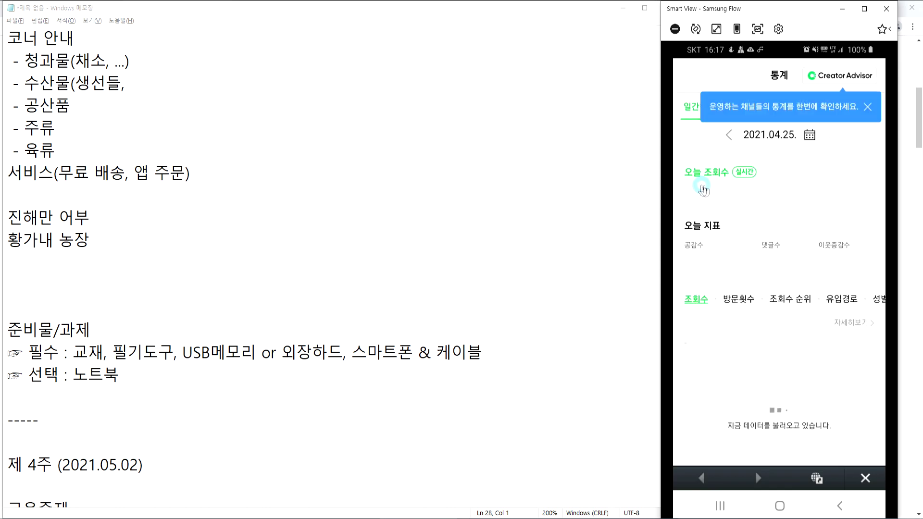
Examine the 조회수 graph under 일간현황, select the 2021.04.18 peak, and close the statistics page.
{"action": "scroll", "coordinate": [774, 303], "scroll_direction": "down", "scroll_amount": 3}
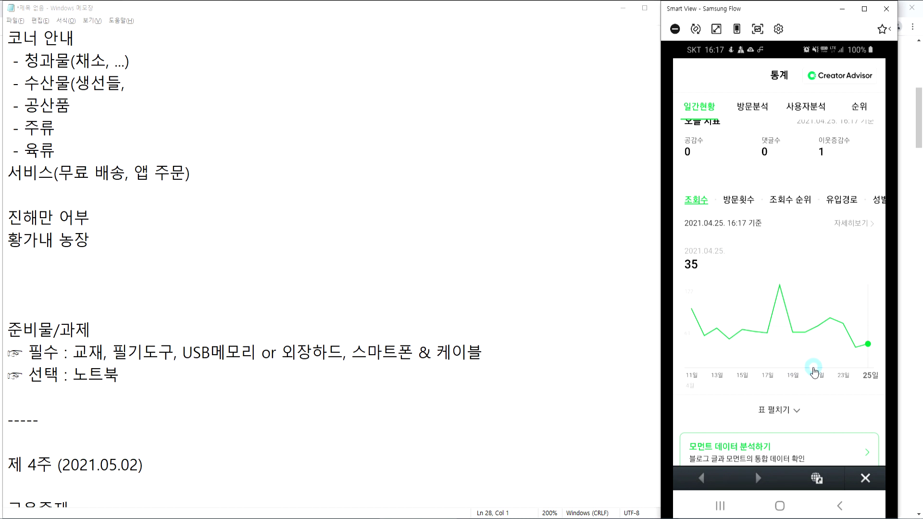
{"action": "left_click_drag", "start_coordinate": [813, 372], "coordinate": [789, 249]}
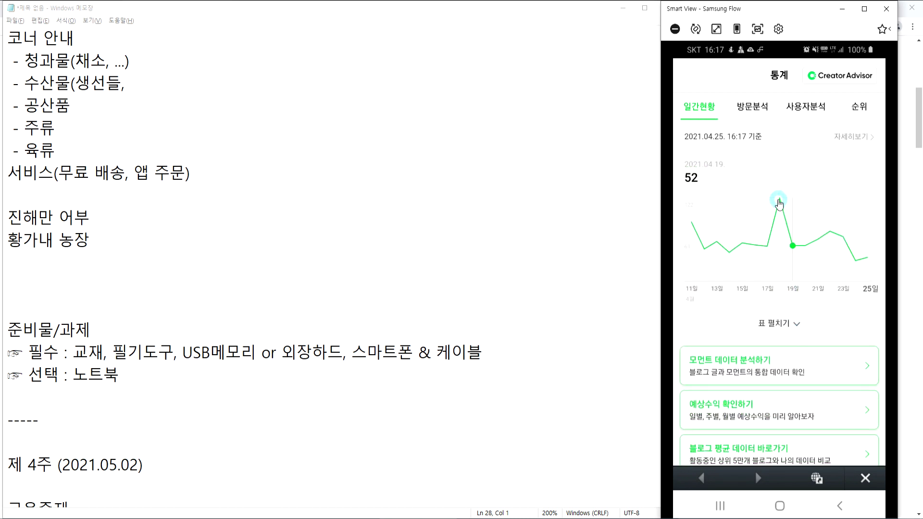
{"action": "left_click", "coordinate": [779, 205]}
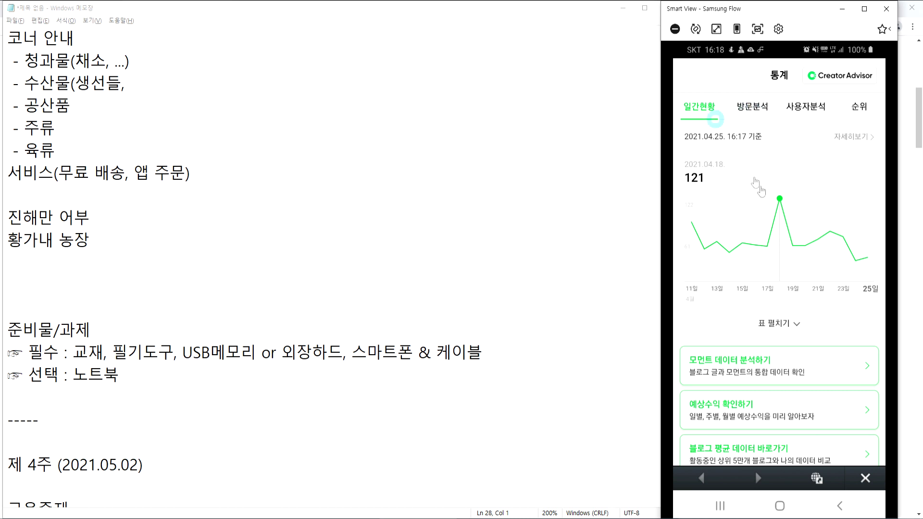
{"action": "left_click", "coordinate": [866, 478]}
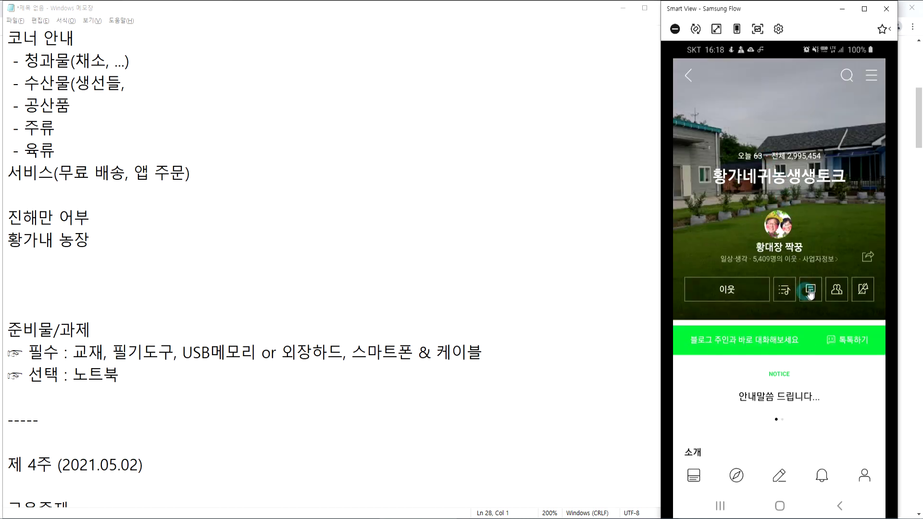
Look through the blog app's main menu, from the 글쓰기 and 통계 shortcuts down to 블로그 고객센터.
{"action": "left_click", "coordinate": [871, 77]}
{"action": "left_click", "coordinate": [779, 143]}
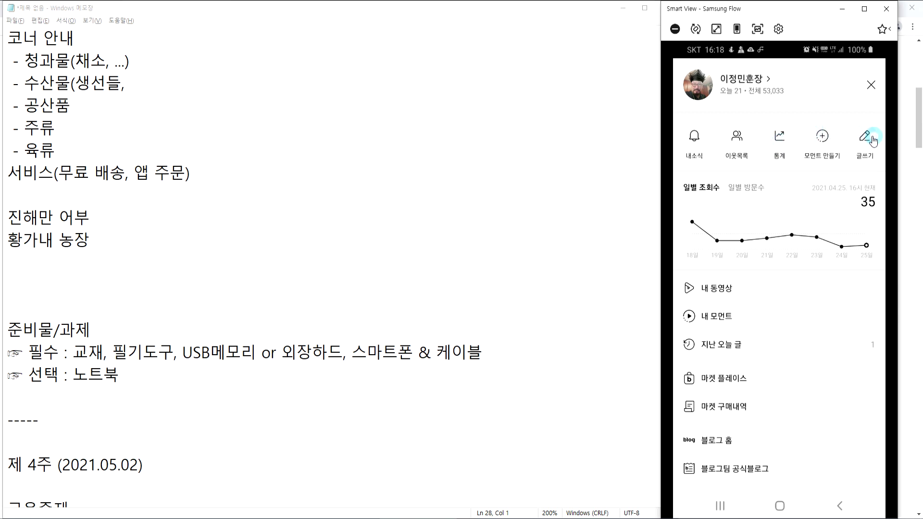
{"action": "left_click_drag", "start_coordinate": [753, 349], "coordinate": [756, 250]}
{"action": "left_click_drag", "start_coordinate": [762, 348], "coordinate": [761, 222]}
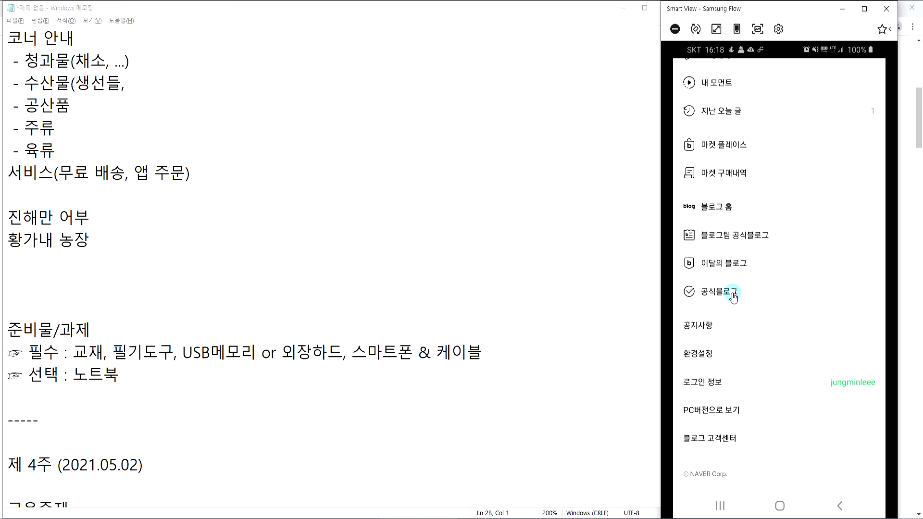
{"action": "scroll", "coordinate": [748, 245], "scroll_direction": "up", "scroll_amount": 5}
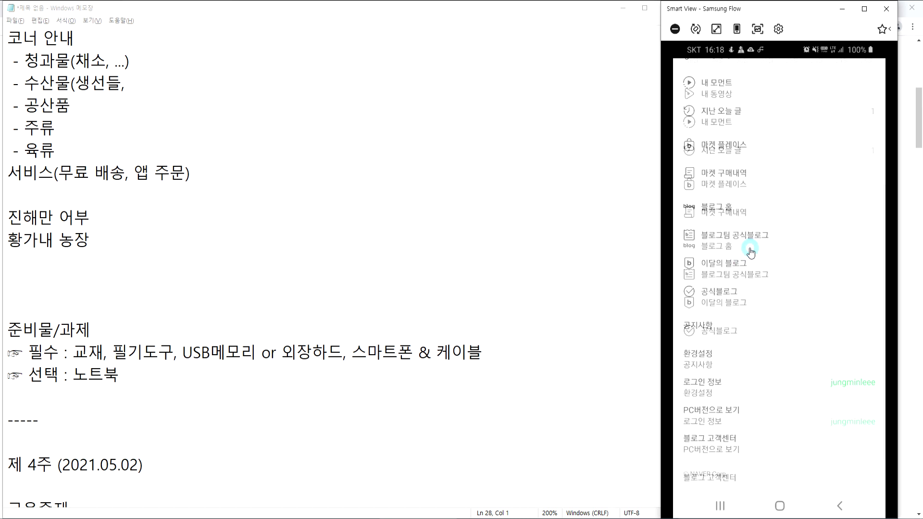
Open 통계 again and examine 유입분석 and 시간대분석 under 사용자분석 for the blog's traffic sources and visit times.
{"action": "left_click", "coordinate": [777, 144]}
{"action": "left_click", "coordinate": [798, 113]}
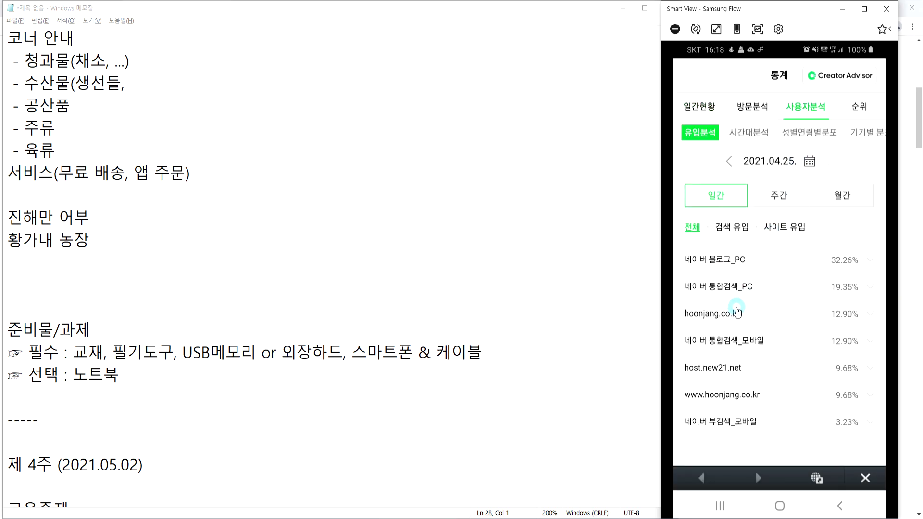
{"action": "left_click", "coordinate": [748, 131]}
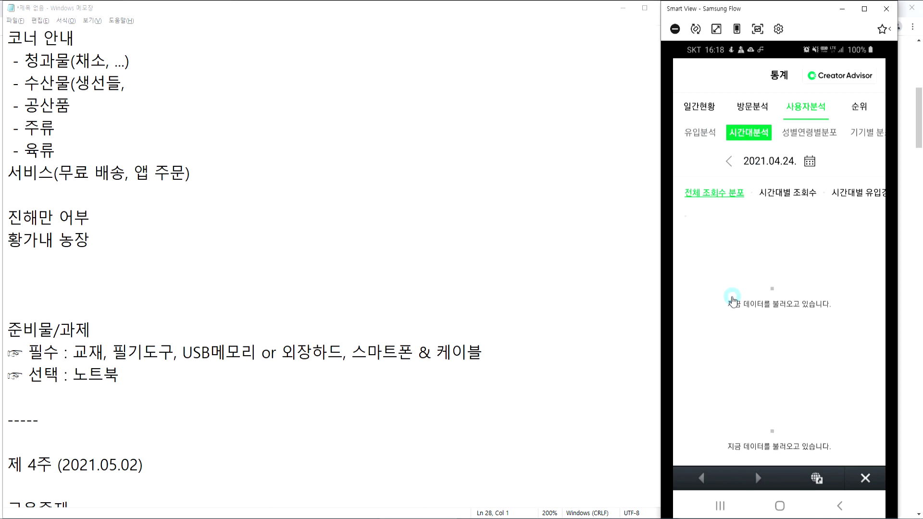
{"action": "left_click", "coordinate": [706, 137]}
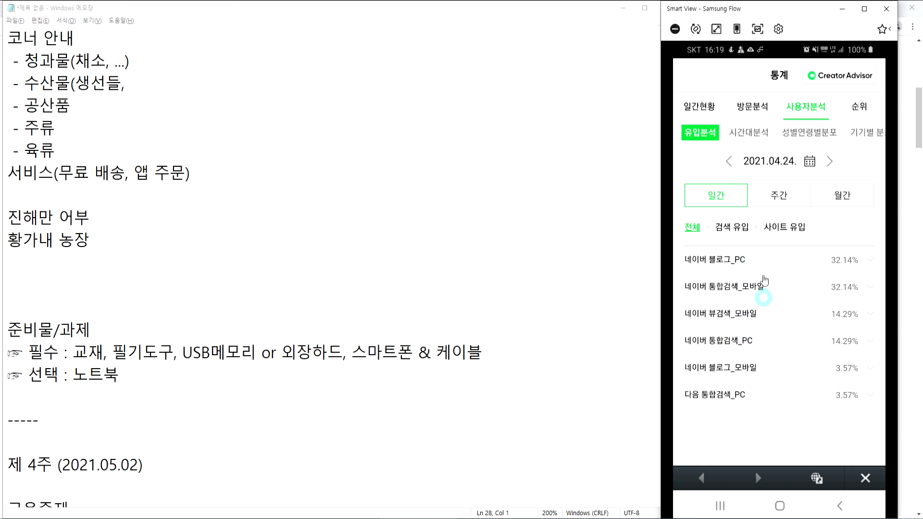
Examine 성별연령별분포 under 사용자분석, filtering by 서로이웃 and 피이웃 and switching the period to 주간 and 월간.
{"action": "left_click", "coordinate": [749, 132]}
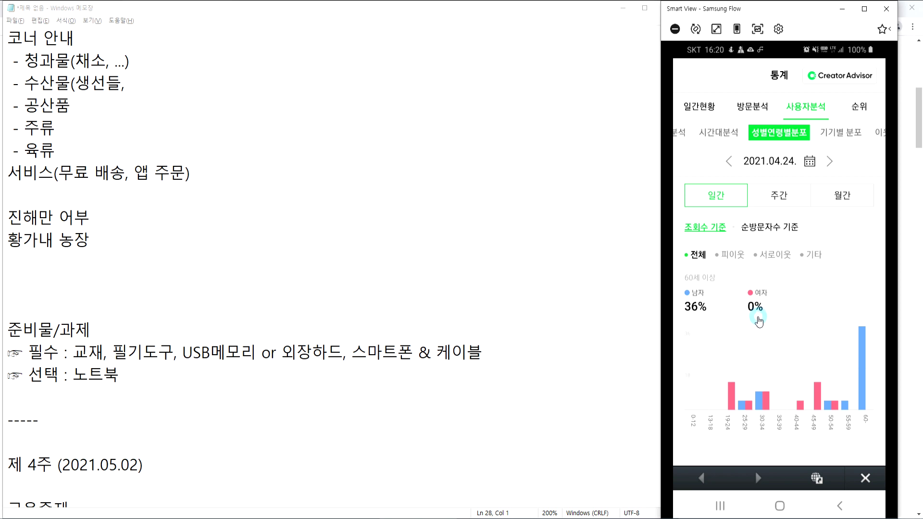
{"action": "left_click", "coordinate": [773, 262]}
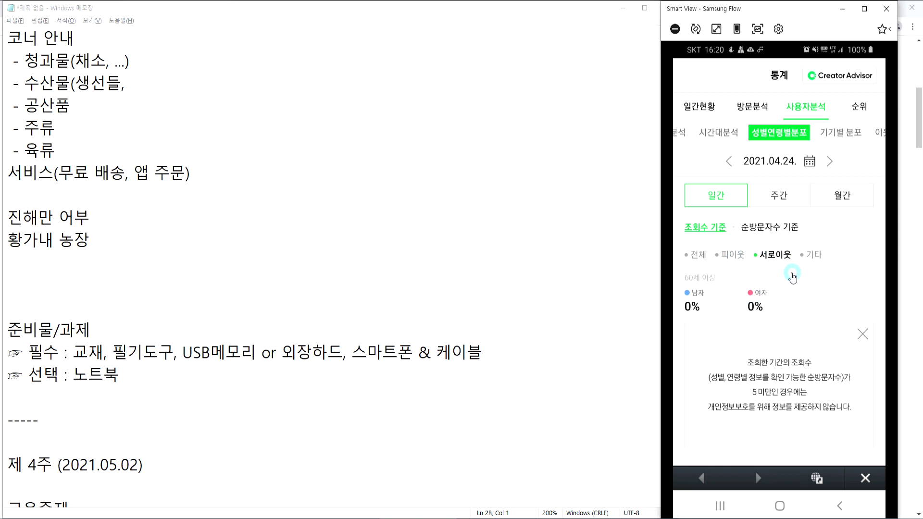
{"action": "left_click", "coordinate": [732, 256]}
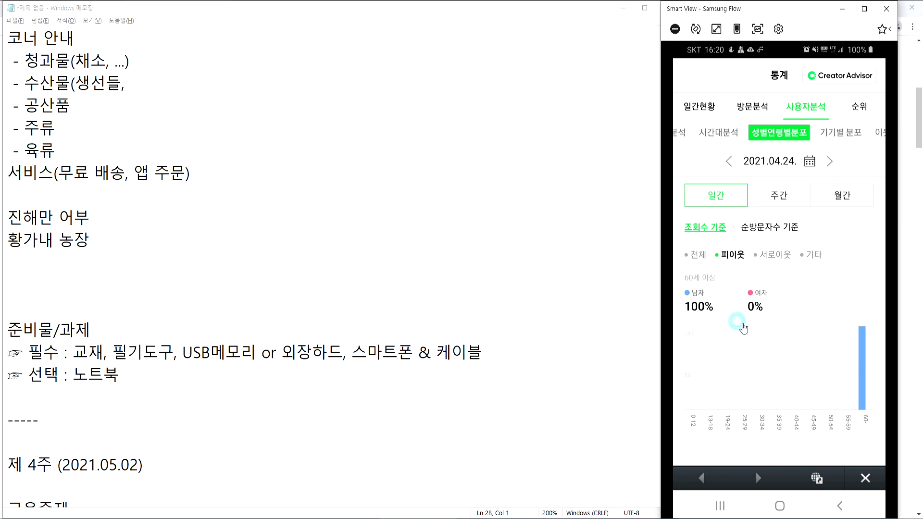
{"action": "left_click", "coordinate": [782, 196]}
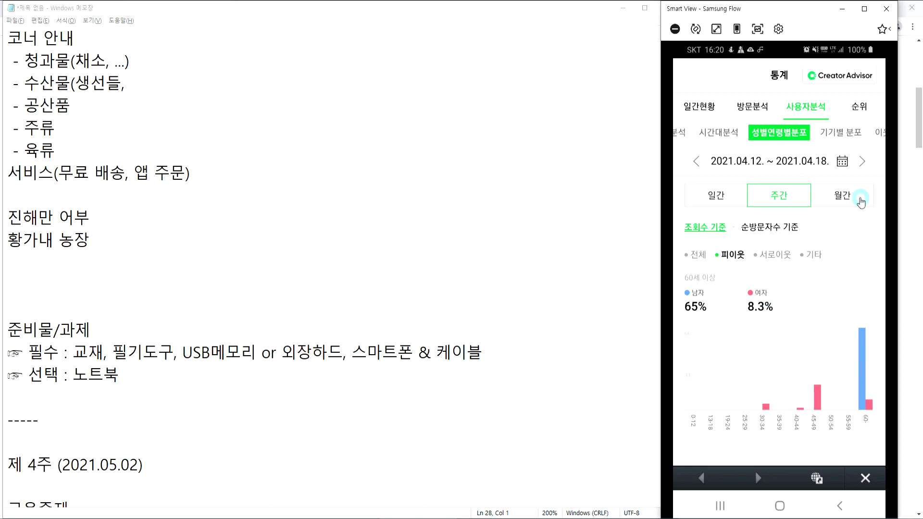
{"action": "left_click", "coordinate": [841, 198]}
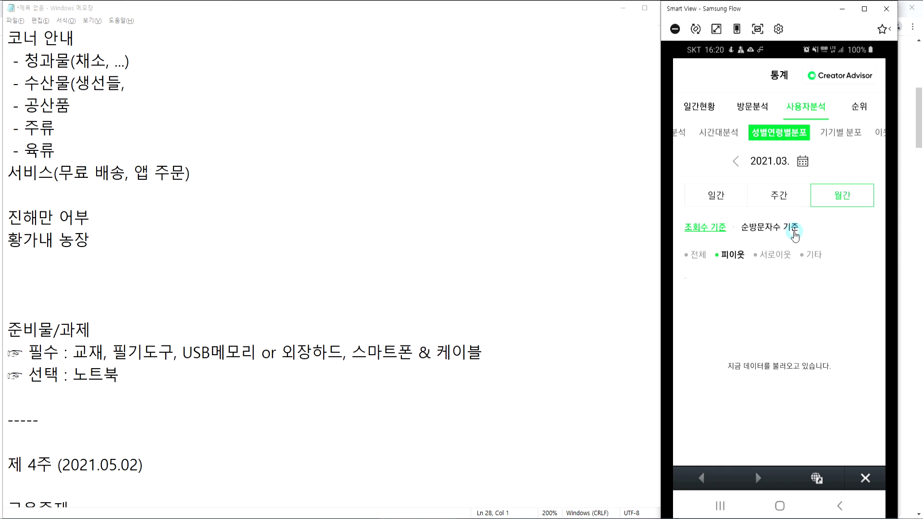
Examine 기기별 분포 for the mobile and PC shares of each visitor group.
{"action": "left_click", "coordinate": [839, 136]}
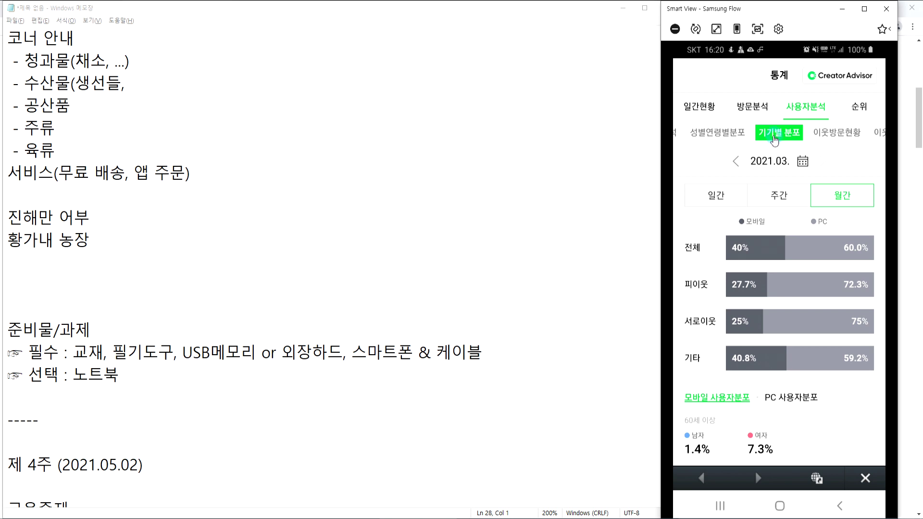
{"action": "left_click_drag", "start_coordinate": [735, 349], "coordinate": [736, 303]}
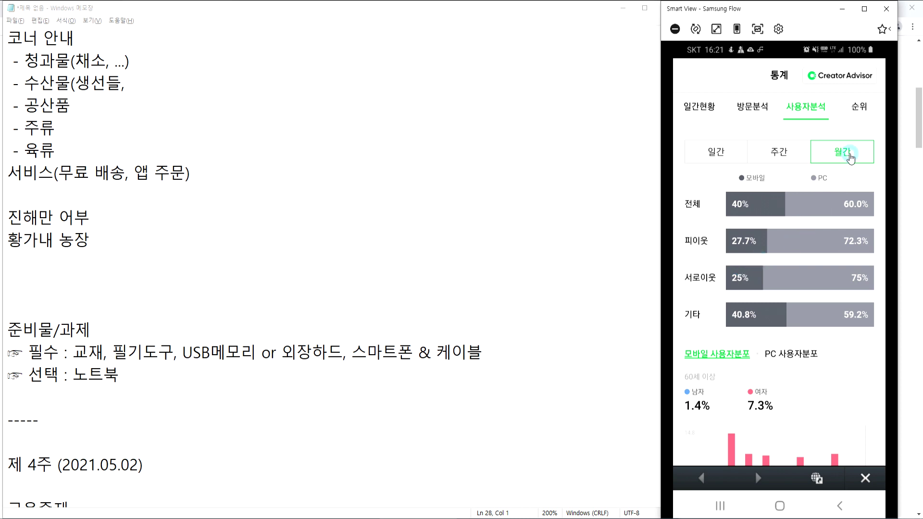
{"action": "left_click", "coordinate": [786, 156]}
Examine 조회수순위 under 순위 and the metrics of the UUU 프리미엄 유유유 치약 120g post, and close the statistics page.
{"action": "left_click", "coordinate": [853, 114]}
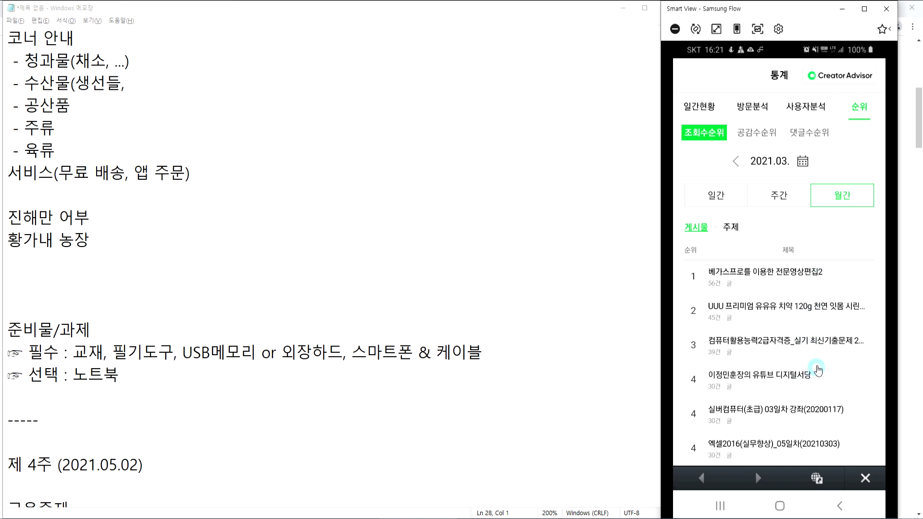
{"action": "left_click", "coordinate": [763, 317]}
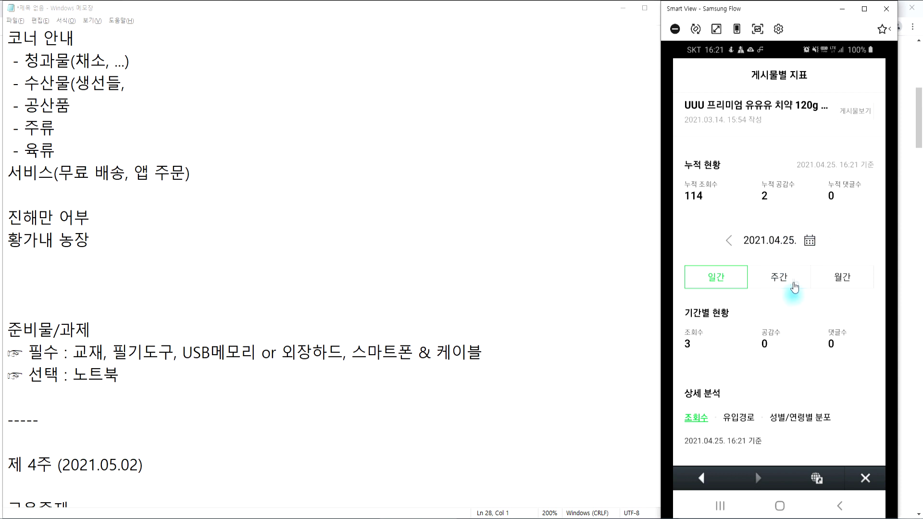
{"action": "scroll", "coordinate": [794, 288], "scroll_direction": "down", "scroll_amount": 5}
{"action": "scroll", "coordinate": [774, 231], "scroll_direction": "up", "scroll_amount": 5}
{"action": "left_click", "coordinate": [866, 478]}
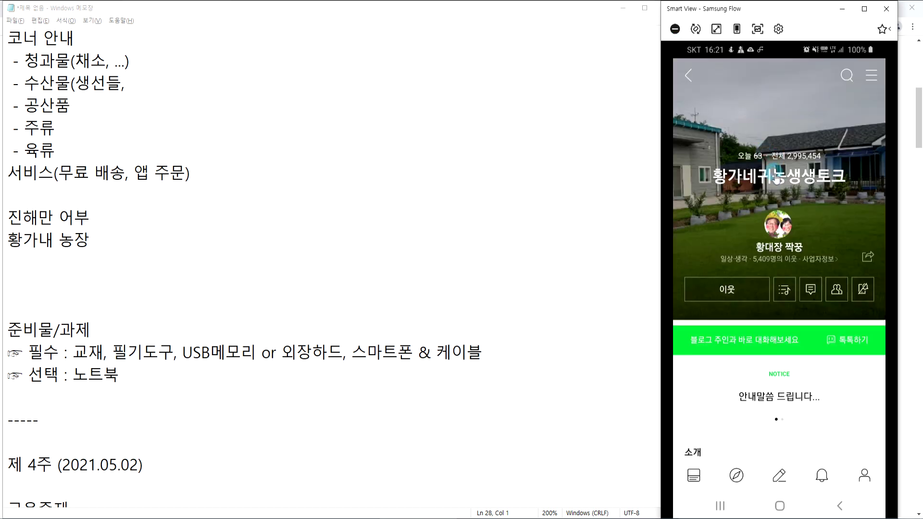
Enlarge the phone mirror to full screen and start a new blog post from the blog app's main menu.
{"action": "left_click", "coordinate": [871, 75]}
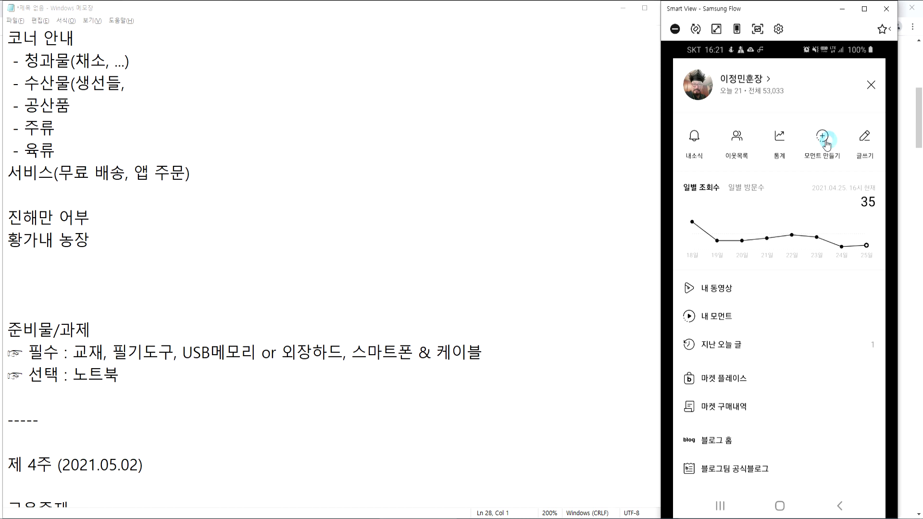
{"action": "scroll", "coordinate": [271, 242], "scroll_direction": "up", "scroll_amount": 4}
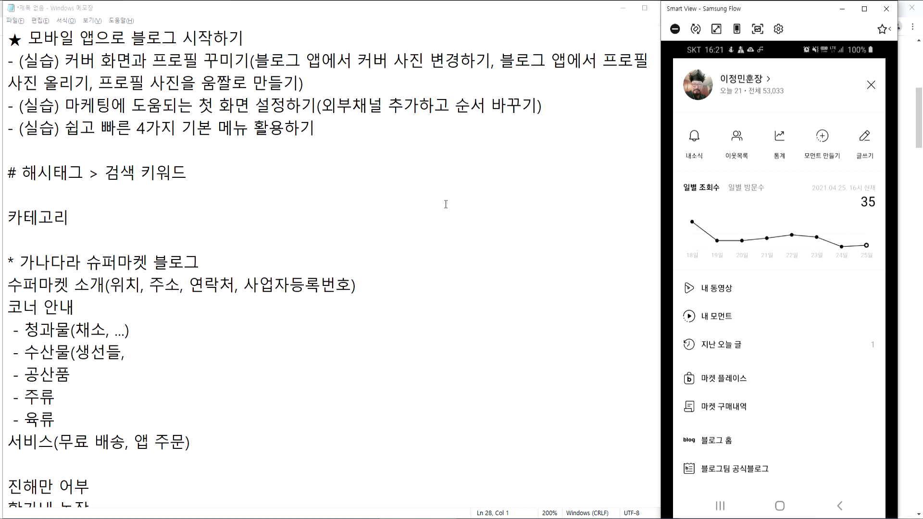
{"action": "left_click", "coordinate": [716, 29]}
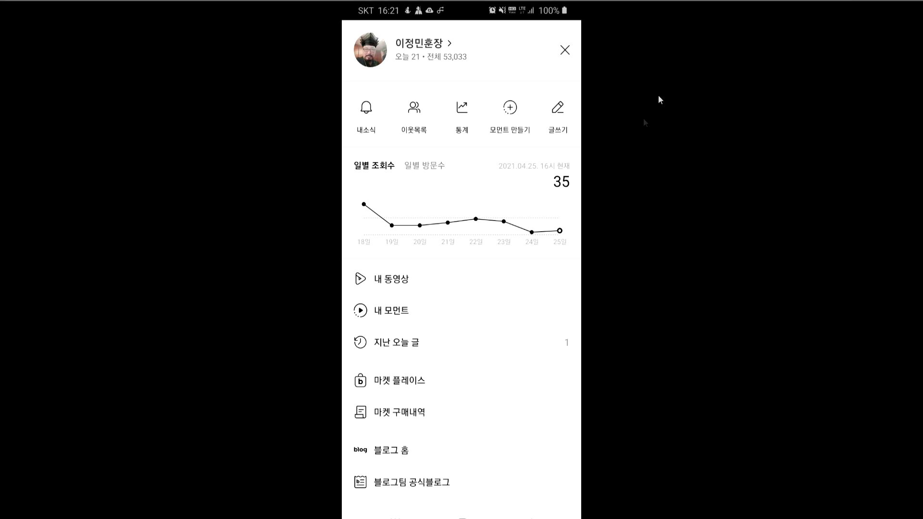
{"action": "left_click", "coordinate": [558, 111]}
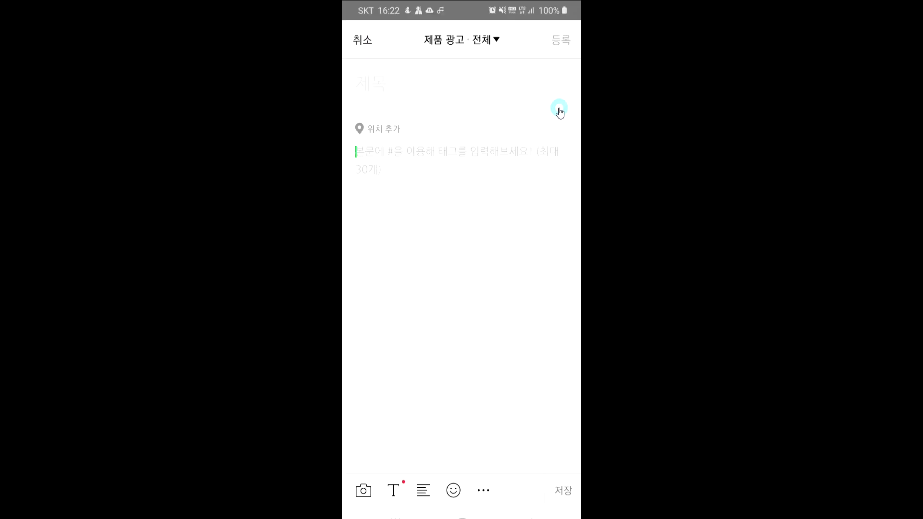
Set the post's 발행 옵션 to the 블로그 관련 category and 전체 visibility.
{"action": "left_click", "coordinate": [497, 41]}
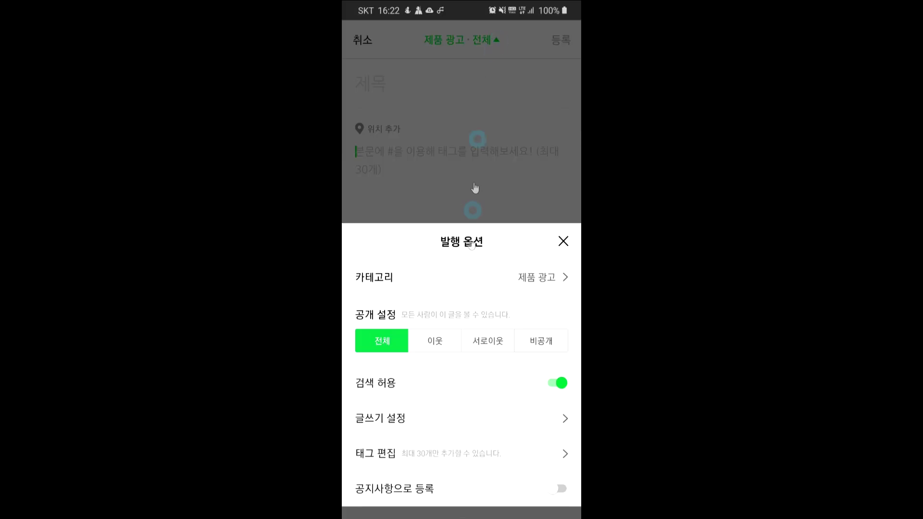
{"action": "left_click", "coordinate": [545, 279]}
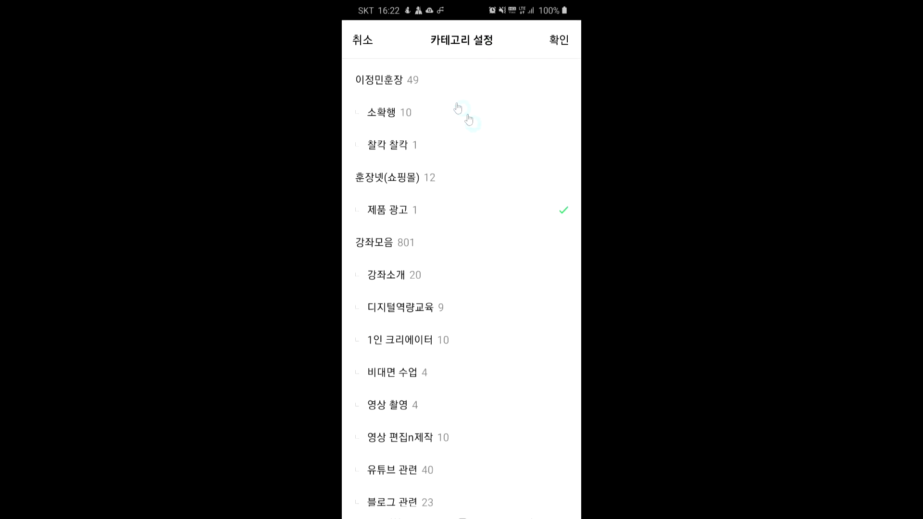
{"action": "left_click_drag", "start_coordinate": [469, 313], "coordinate": [495, 185]}
{"action": "left_click_drag", "start_coordinate": [481, 291], "coordinate": [491, 212]}
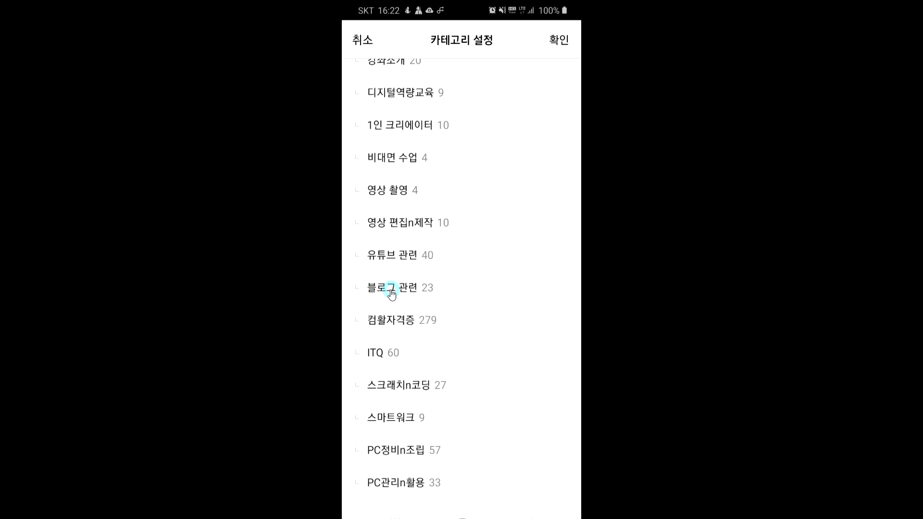
{"action": "left_click", "coordinate": [564, 43]}
{"action": "left_click", "coordinate": [443, 271]}
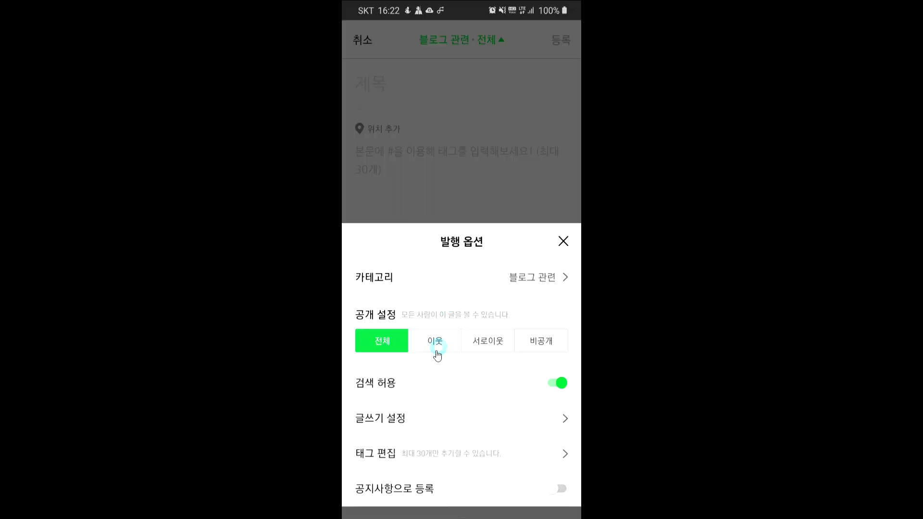
{"action": "left_click", "coordinate": [407, 350]}
{"action": "left_click", "coordinate": [437, 345]}
{"action": "left_click", "coordinate": [564, 241]}
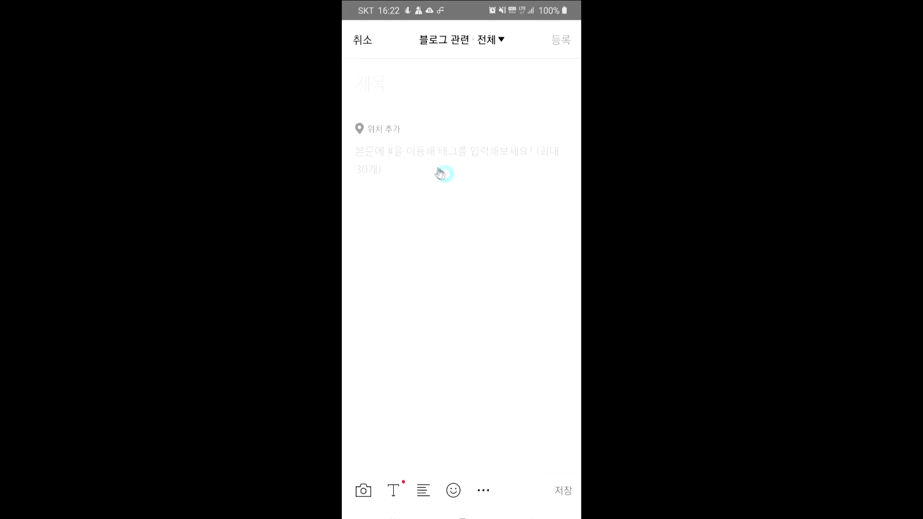
Enter 모바일블로그앱에서사용중입니다. as the post's title.
{"action": "left_click", "coordinate": [383, 87]}
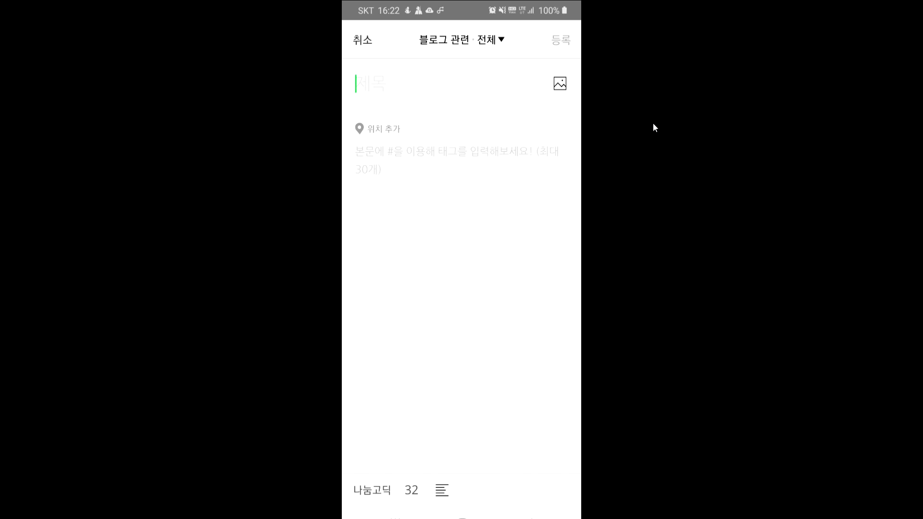
{"action": "type", "text": "모바일"}
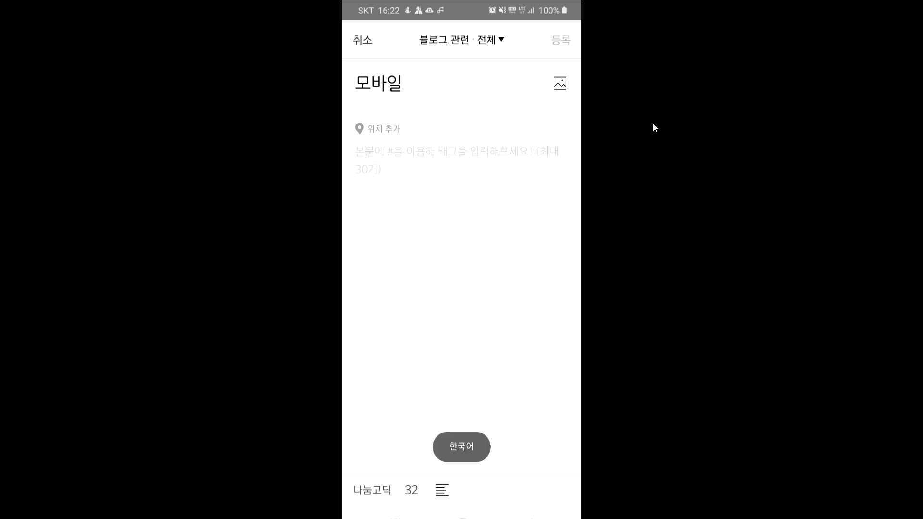
{"action": "type", "text": "qmffh"}
{"action": "key", "text": "BackSpace"}
{"action": "key", "text": "BackSpace"}
{"action": "key", "text": "BackSpace"}
{"action": "key", "text": "BackSpace"}
{"action": "key", "text": "BackSpace"}
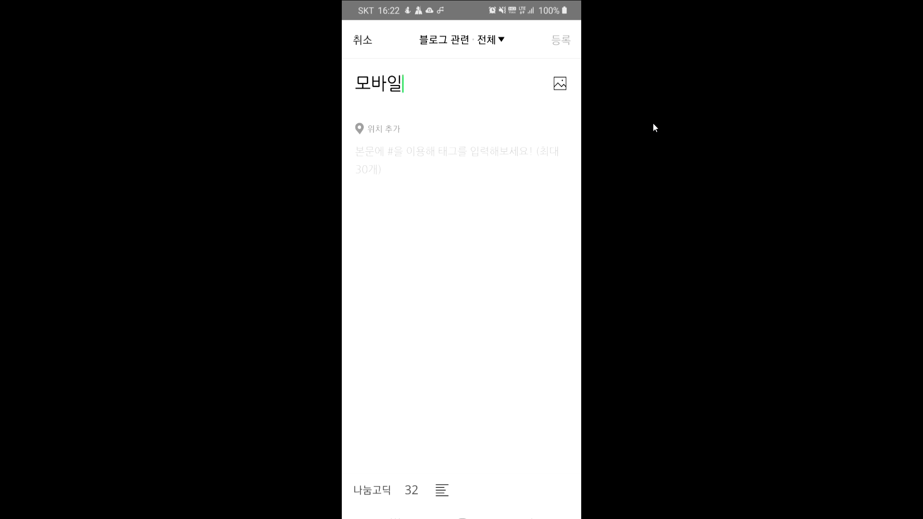
{"action": "key", "text": "shift+space"}
{"action": "type", "text": "블로그"}
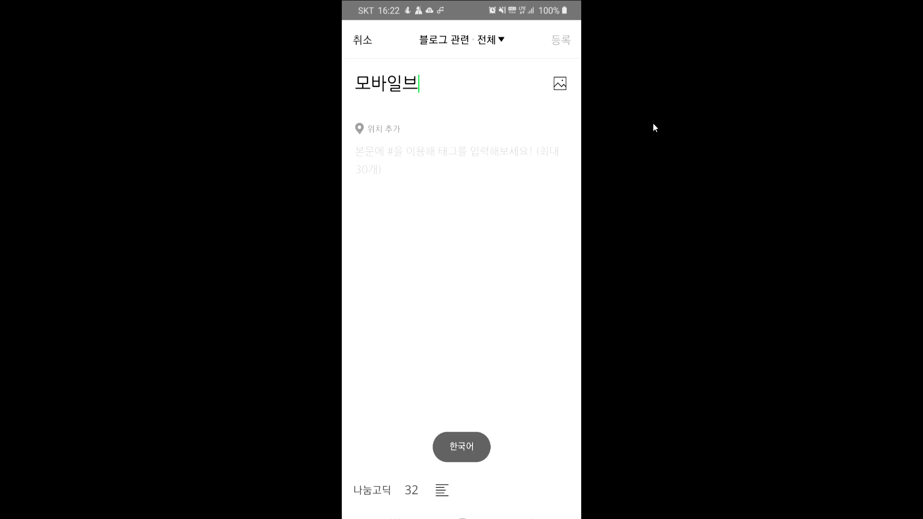
{"action": "key", "text": "shift+space"}
{"action": "type", "text": "doq"}
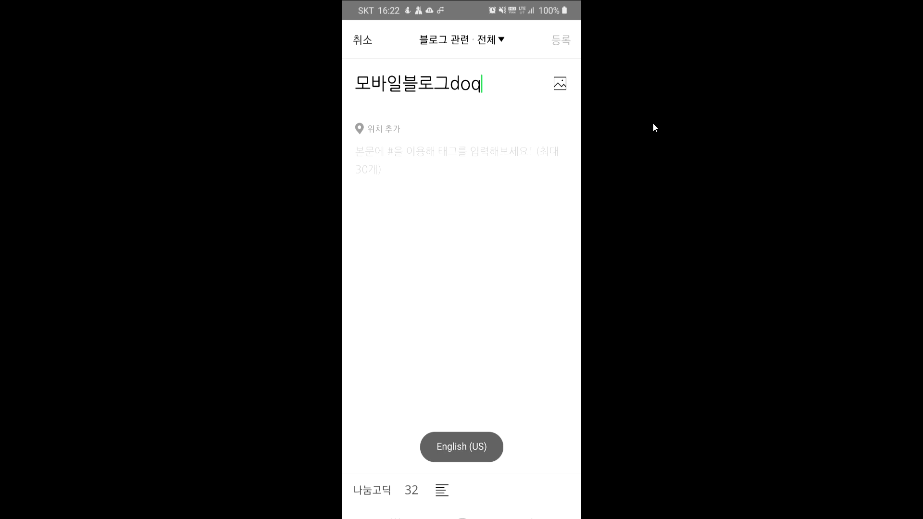
{"action": "key", "text": "BackSpace"}
{"action": "key", "text": "BackSpace"}
{"action": "key", "text": "BackSpace"}
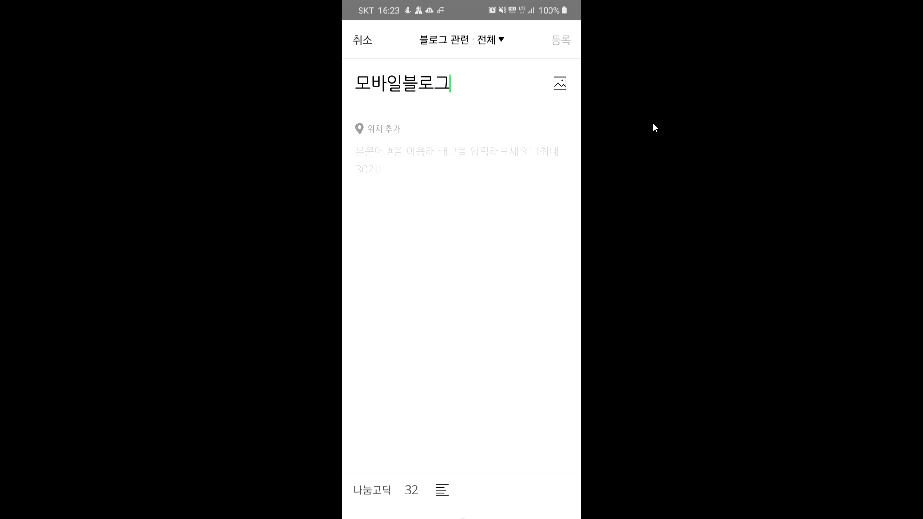
{"action": "key", "text": "shift+space"}
{"action": "type", "text": "앱"}
{"action": "left_click", "coordinate": [653, 124]}
{"action": "type", "text": "에서"}
{"action": "key", "text": "shift+space"}
{"action": "type", "text": "tkdyd"}
{"action": "key", "text": "BackSpace"}
{"action": "key", "text": "BackSpace"}
{"action": "key", "text": "BackSpace"}
{"action": "key", "text": "BackSpace"}
{"action": "key", "text": "BackSpace"}
{"action": "key", "text": "shift+space"}
{"action": "type", "text": "사용중"}
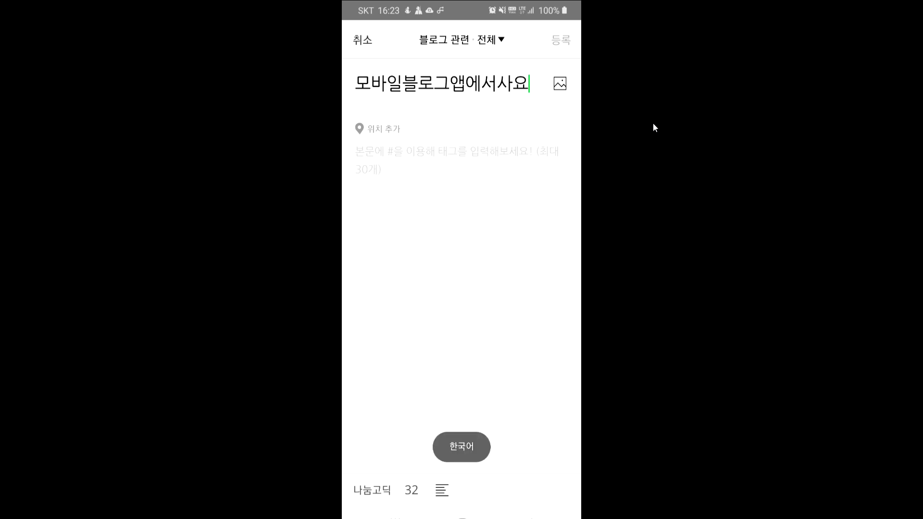
{"action": "type", "text": "입니다."}
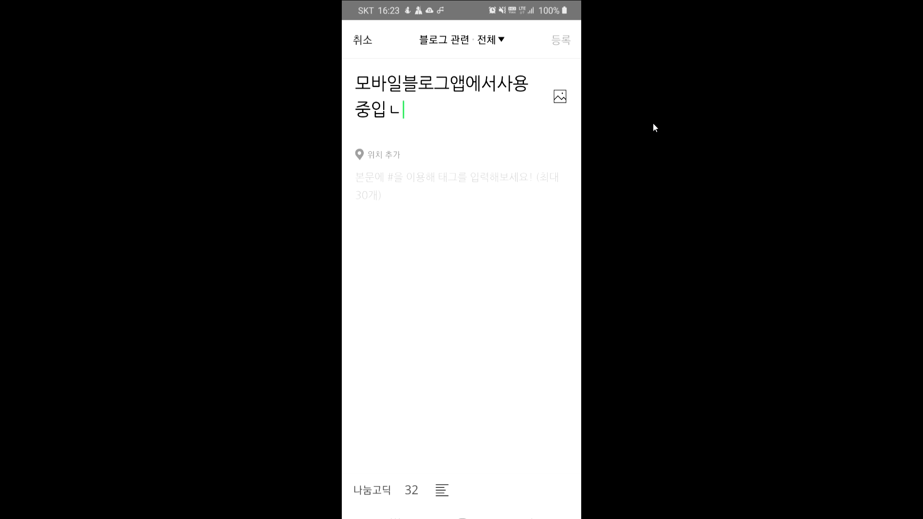
{"action": "key", "text": "shift+space"}
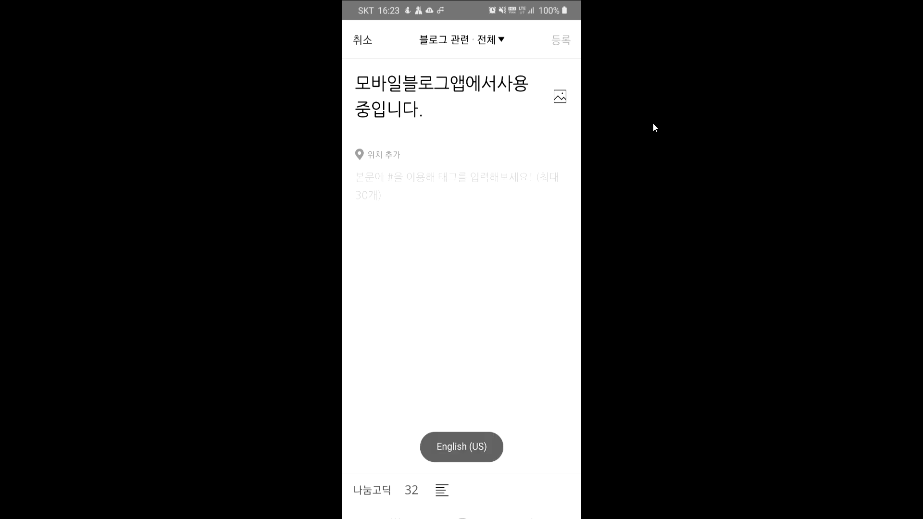
{"action": "key", "text": "shift+space"}
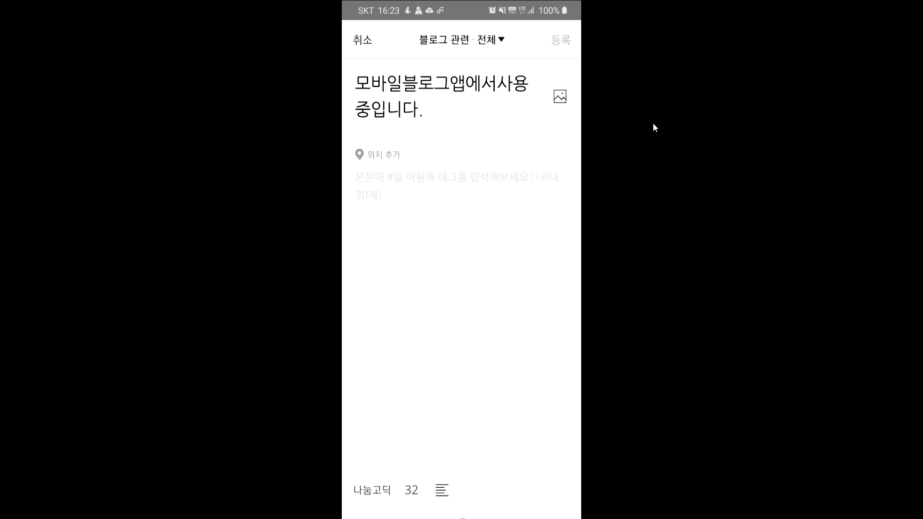
Allow location access only while the app is in use and attach 중부여성발전센터 as the post's place.
{"action": "left_click", "coordinate": [418, 165]}
{"action": "left_click", "coordinate": [377, 157]}
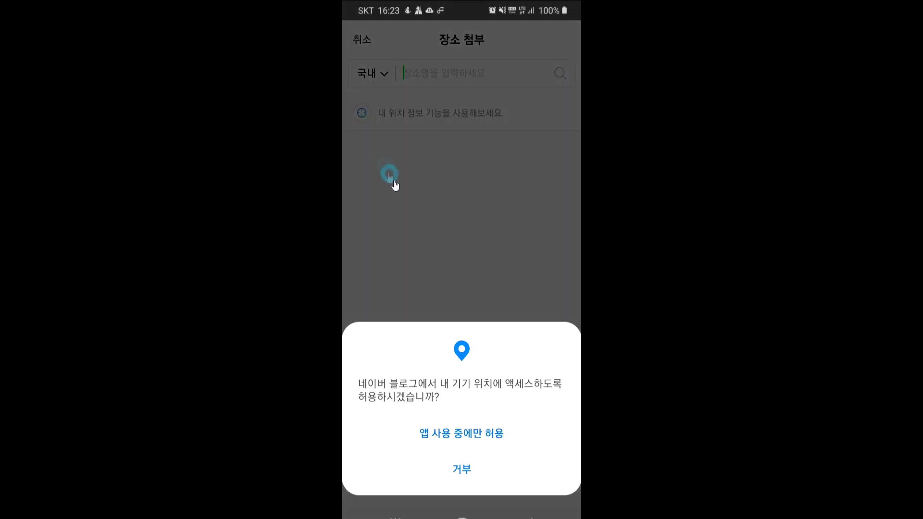
{"action": "left_click", "coordinate": [454, 435]}
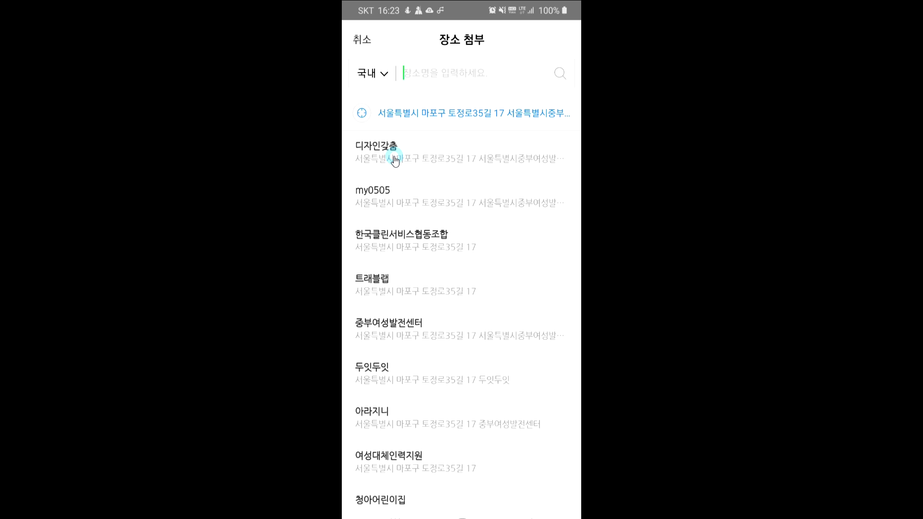
{"action": "left_click", "coordinate": [403, 332]}
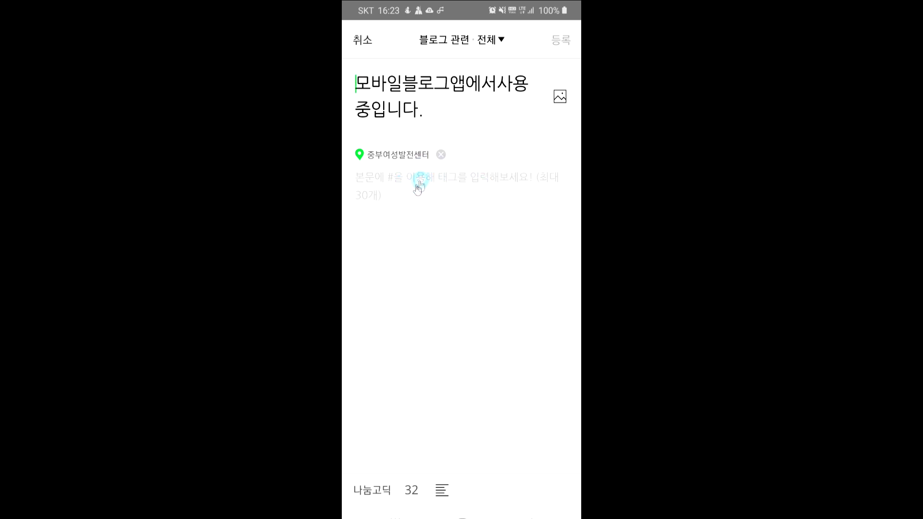
Enter a # followed by the blogger's nickname and 이알려드립니다. as the first line of the post body.
{"action": "left_click", "coordinate": [380, 185]}
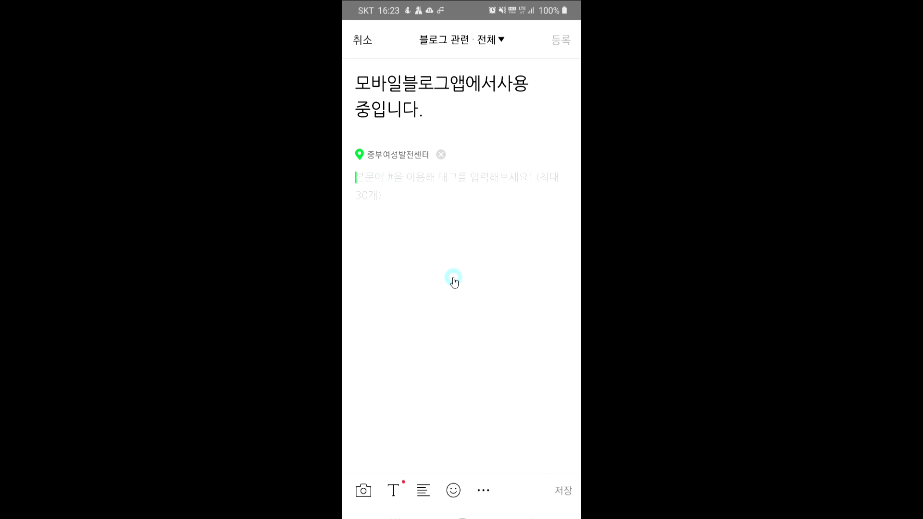
{"action": "type", "text": "#이정민훈장이"}
{"action": "key", "text": "ctrl+space"}
{"action": "type", "text": "dkffu"}
{"action": "key", "text": "BackSpace"}
{"action": "key", "text": "BackSpace"}
{"action": "key", "text": "BackSpace"}
{"action": "key", "text": "BackSpace"}
{"action": "key", "text": "BackSpace"}
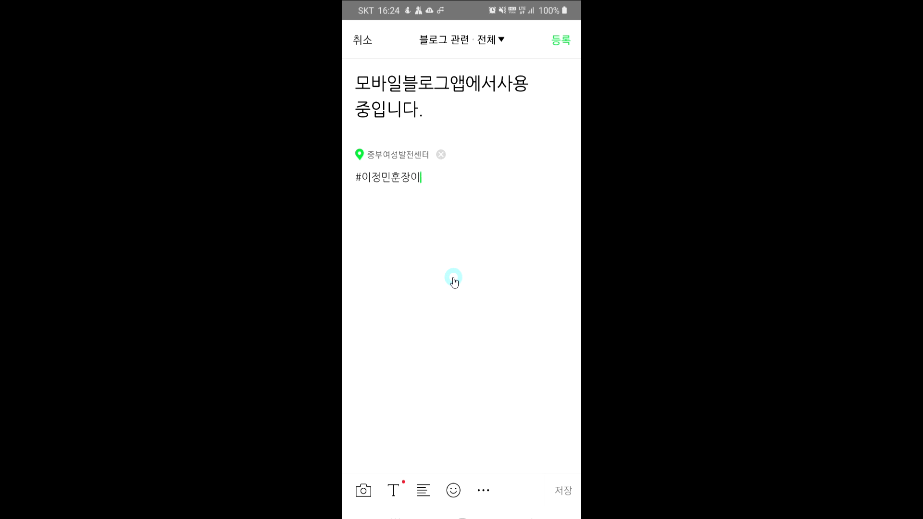
{"action": "key", "text": "ctrl+space"}
{"action": "type", "text": "알렴"}
{"action": "key", "text": "BackSpace"}
{"action": "key", "text": "BackSpace"}
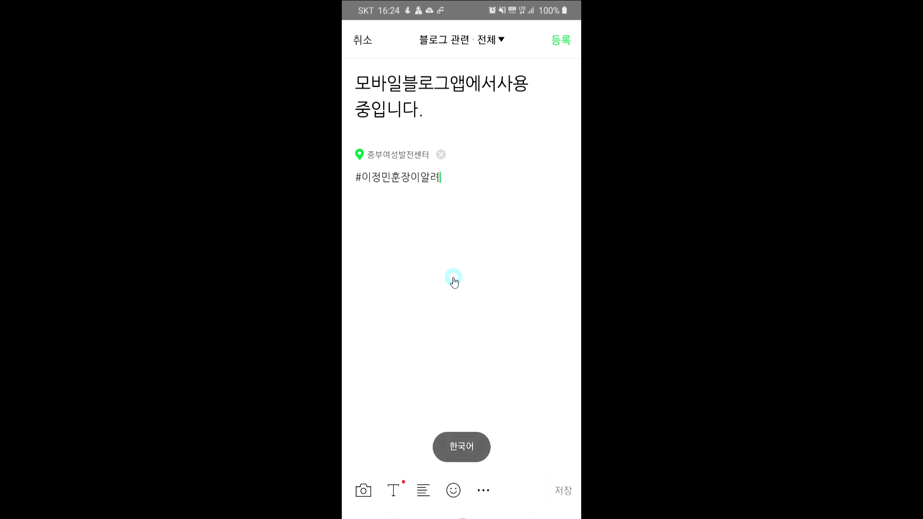
{"action": "type", "text": "려드립니다."}
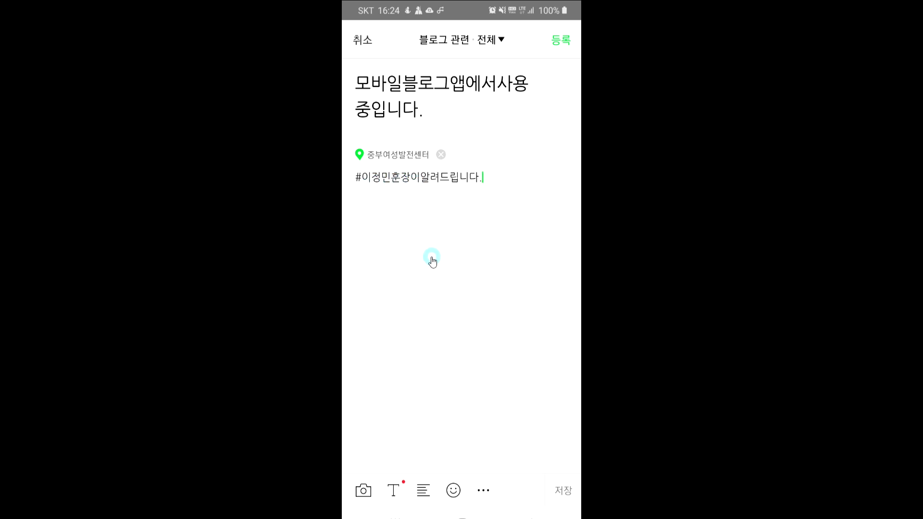
Remove the # from the first body line and add 블로그사용 on a new line below it.
{"action": "left_click", "coordinate": [362, 178]}
{"action": "left_click", "coordinate": [362, 179]}
{"action": "key", "text": "BackSpace"}
{"action": "left_click", "coordinate": [490, 183]}
{"action": "key", "text": "Return"}
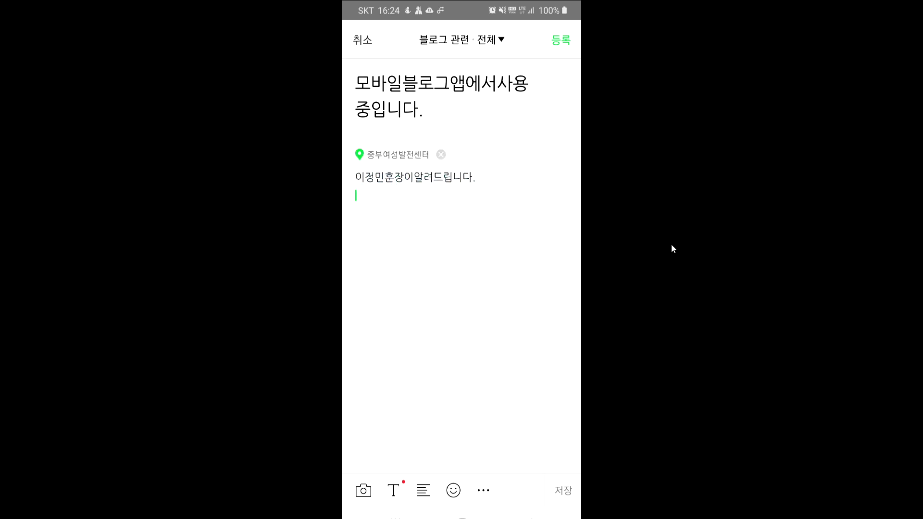
{"action": "type", "text": "로그"}
{"action": "key", "text": "shift+space"}
{"action": "type", "text": "tkdyd"}
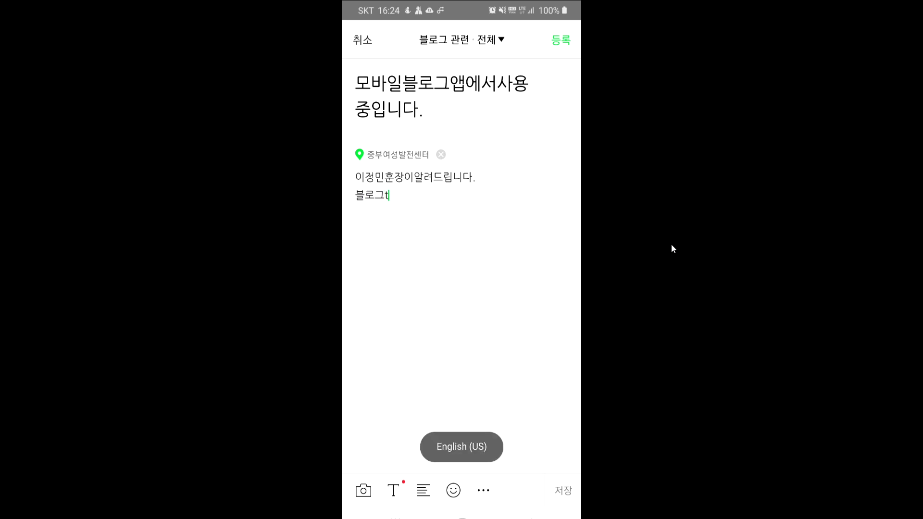
{"action": "key", "text": "BackSpace"}
{"action": "key", "text": "shift+space"}
{"action": "type", "text": "사용"}
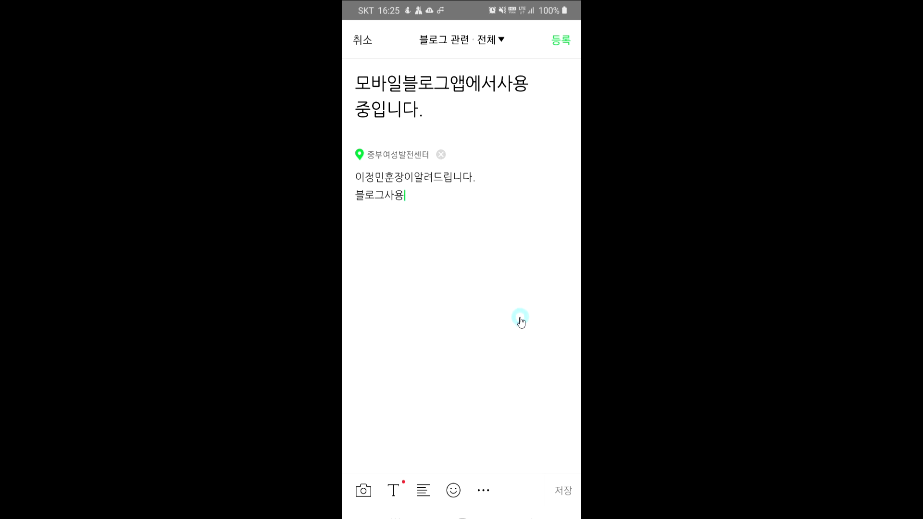
Attach the first two gallery photos, the coffee cup and the monitor stand, to the post.
{"action": "left_click", "coordinate": [364, 491]}
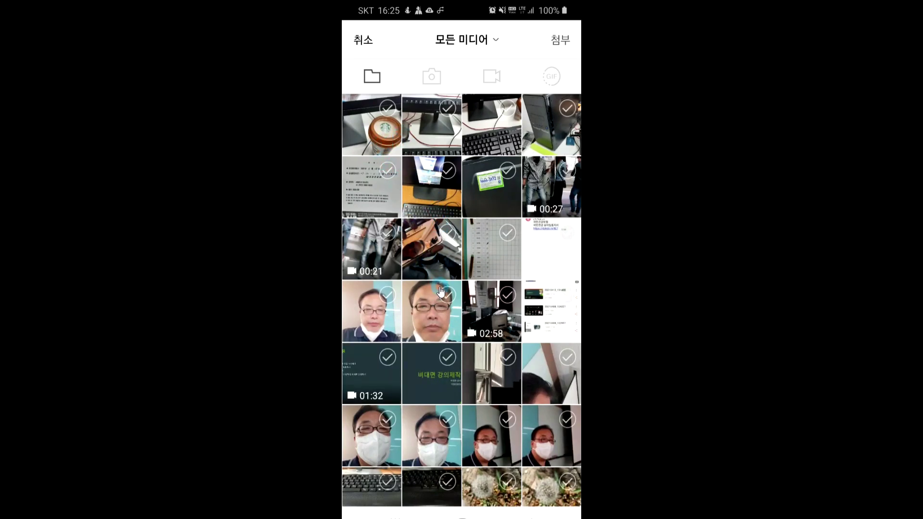
{"action": "left_click", "coordinate": [374, 129]}
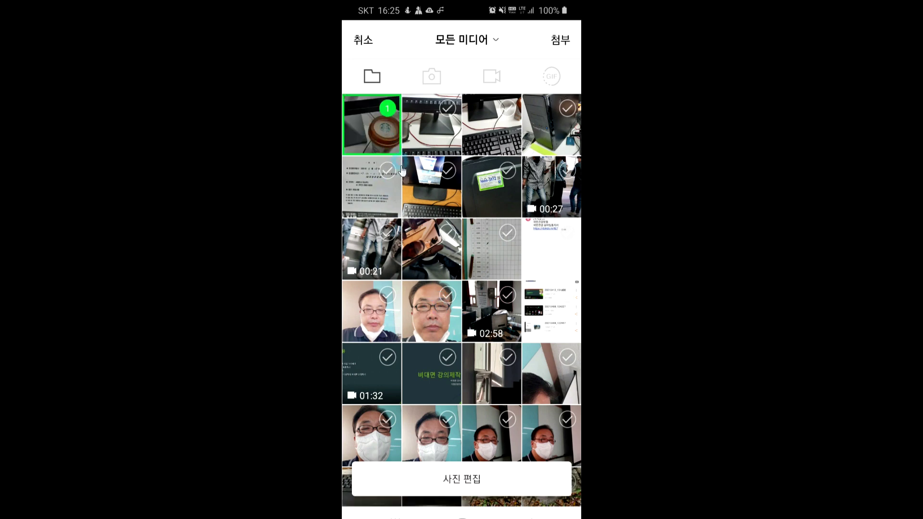
{"action": "left_click", "coordinate": [425, 126]}
{"action": "left_click", "coordinate": [561, 40]}
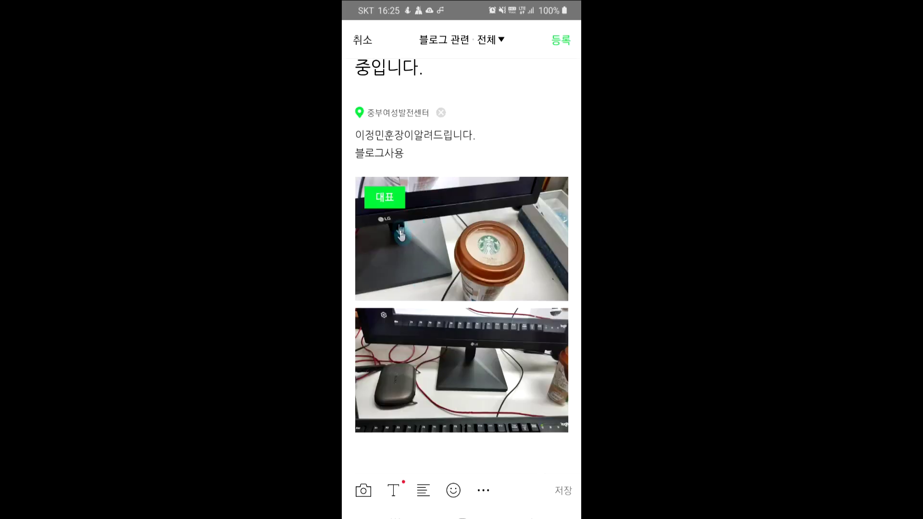
Try the second photo as the 대표 image, restore the coffee cup photo as 대표, and look at its photo editing tools.
{"action": "left_click", "coordinate": [411, 358]}
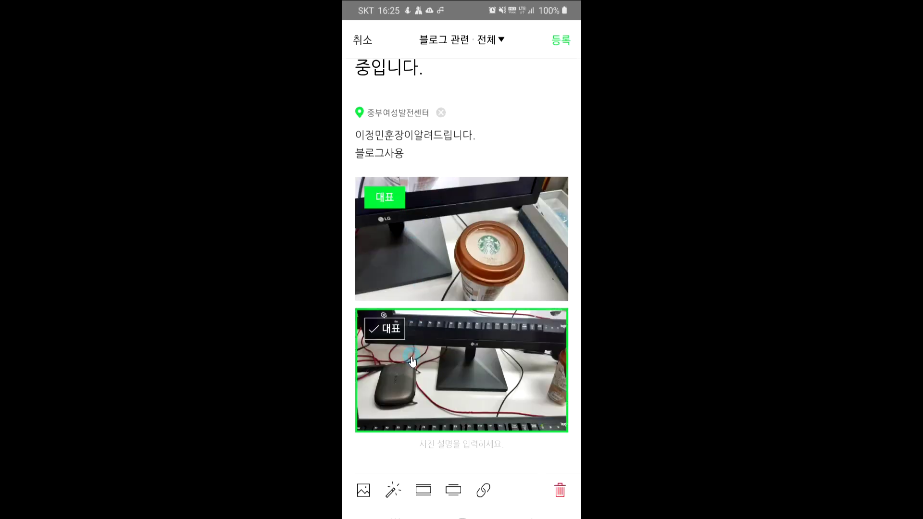
{"action": "left_click", "coordinate": [384, 329]}
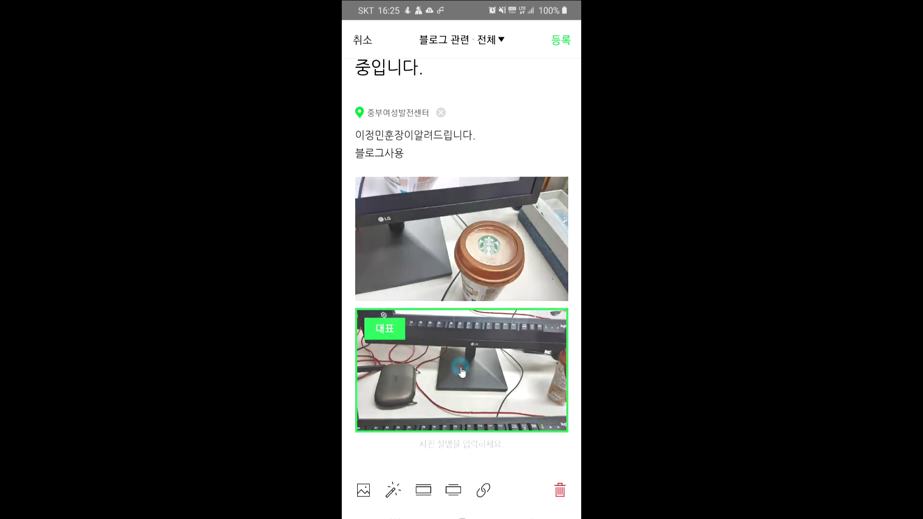
{"action": "left_click", "coordinate": [395, 229]}
{"action": "left_click", "coordinate": [384, 197]}
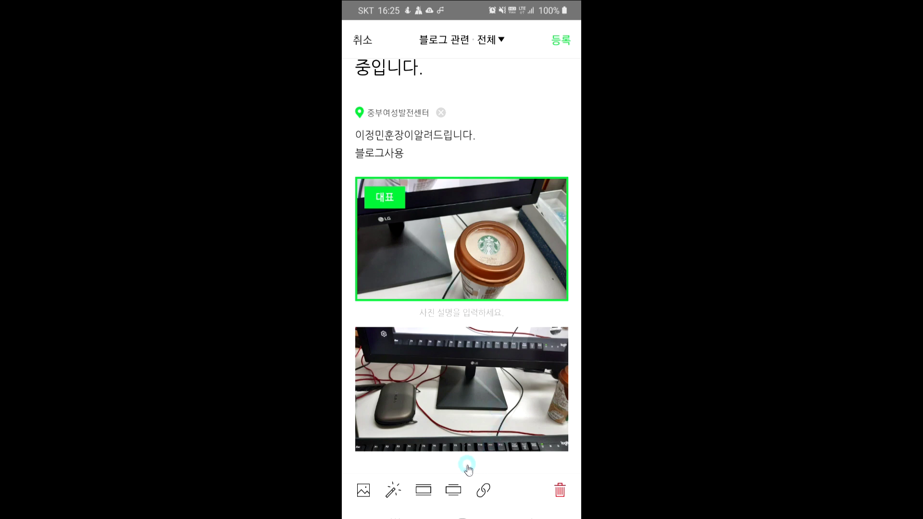
{"action": "left_click", "coordinate": [393, 493]}
{"action": "left_click", "coordinate": [542, 135]}
Publish the post, dismiss the 해피빈 donation reward notice and leave the published post.
{"action": "left_click", "coordinate": [561, 42]}
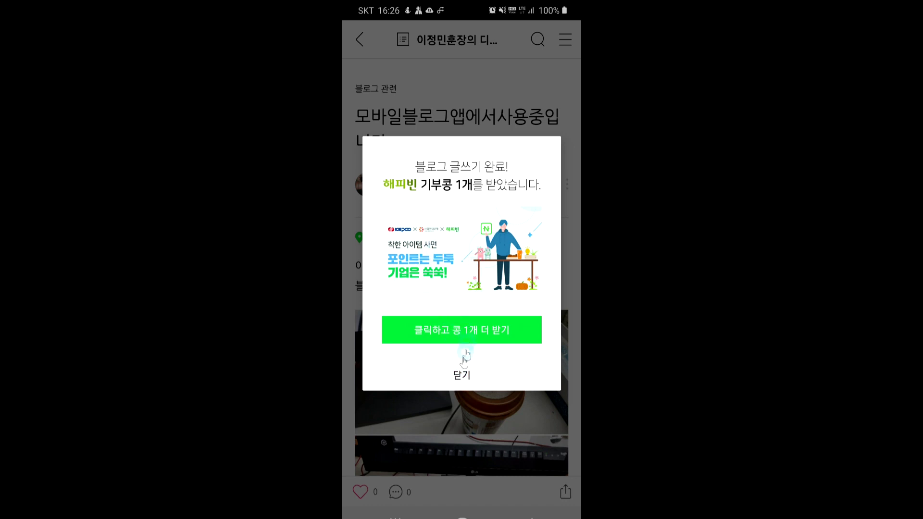
{"action": "left_click", "coordinate": [462, 375]}
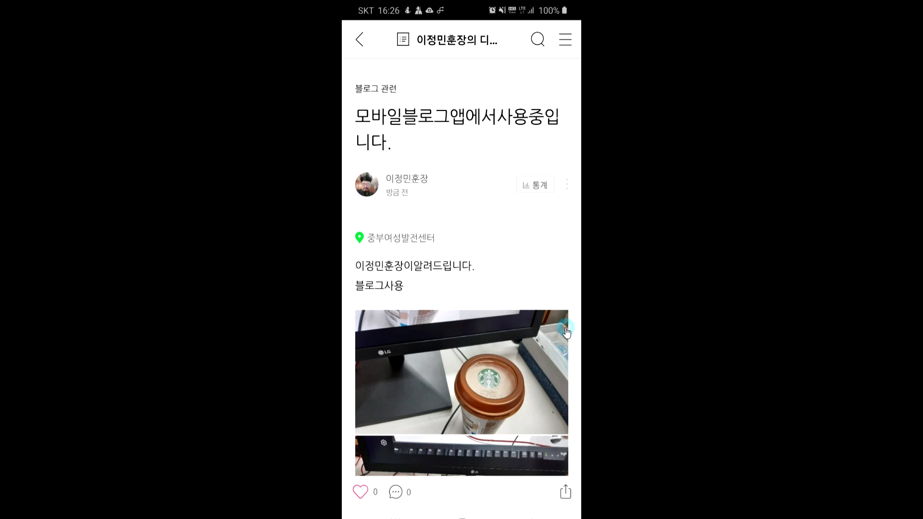
{"action": "left_click", "coordinate": [361, 43]}
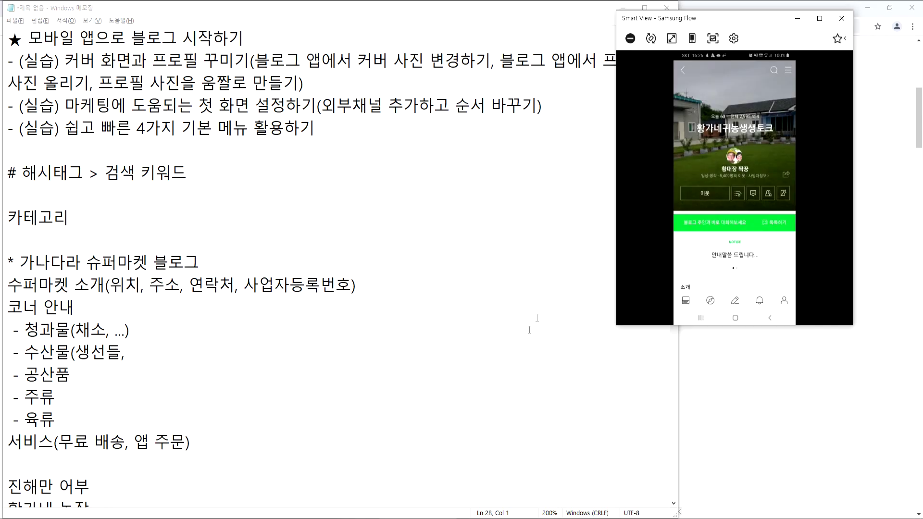
Bring up the 이웃목록 in the phone's blog app and switch to the blog page in the desktop browser.
{"action": "left_click", "coordinate": [705, 194]}
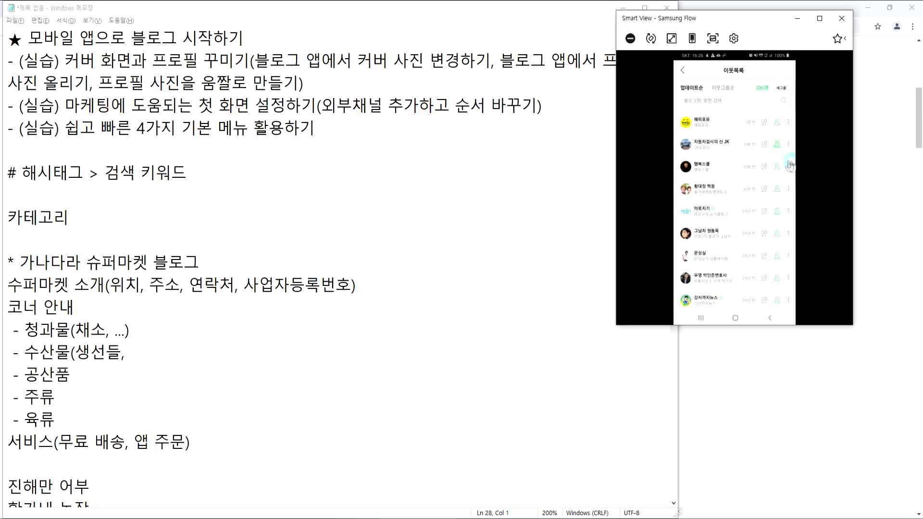
{"action": "double_click", "coordinate": [739, 11]}
{"action": "left_click", "coordinate": [199, 468]}
{"action": "key", "text": "alt+Tab"}
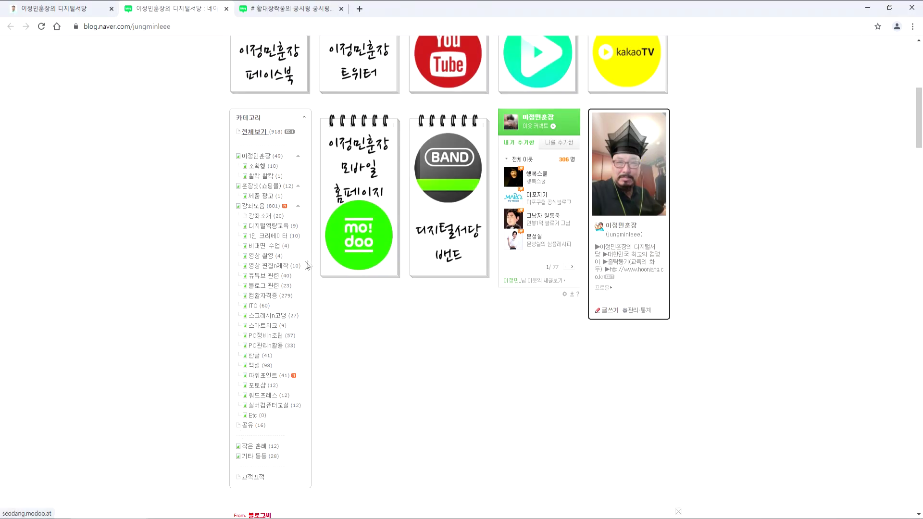
Reload the blog page and circle the new-post mark beside the 블로그 관련 category with the on-screen pen.
{"action": "left_click", "coordinate": [257, 289]}
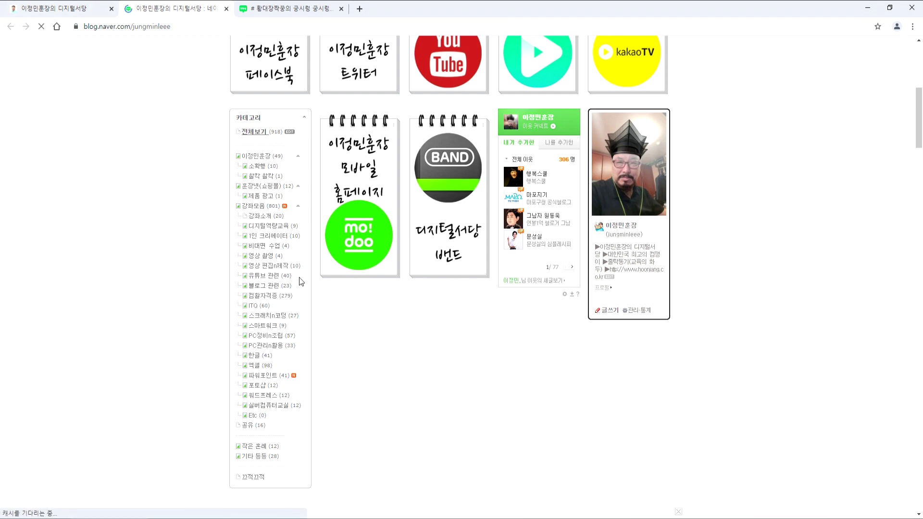
{"action": "scroll", "coordinate": [278, 299], "scroll_direction": "down", "scroll_amount": 9}
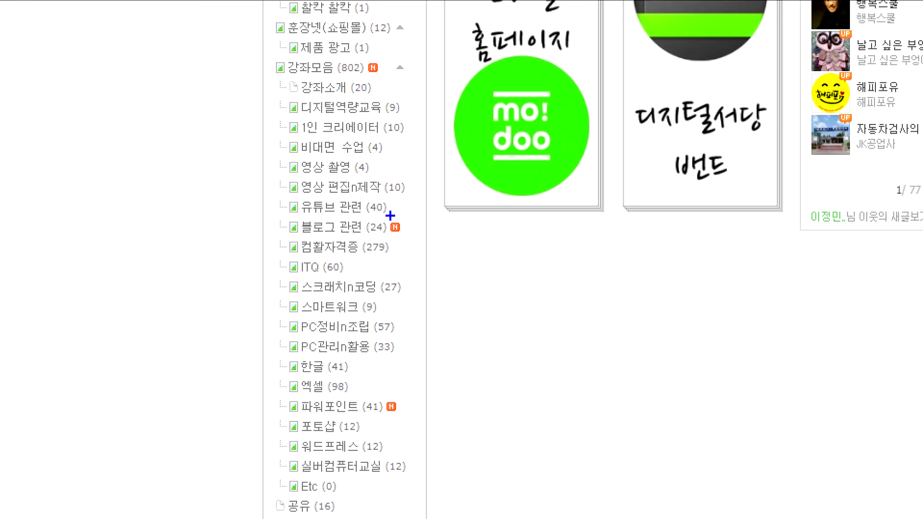
{"action": "mouse_move", "coordinate": [416, 249]}
{"action": "left_mouse_down"}
{"action": "mouse_move", "coordinate": [382, 214]}
{"action": "mouse_move", "coordinate": [408, 244]}
{"action": "left_mouse_up"}
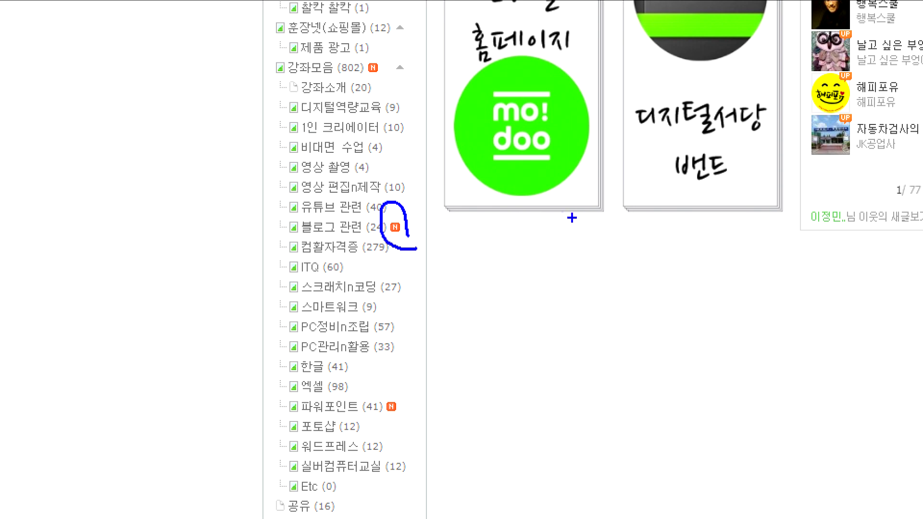
Open the 블로그 관련 category and review the 모바일블로그앱에서사용중입니다. post's text and photos, returning to the category's post list.
{"action": "left_click", "coordinate": [332, 227]}
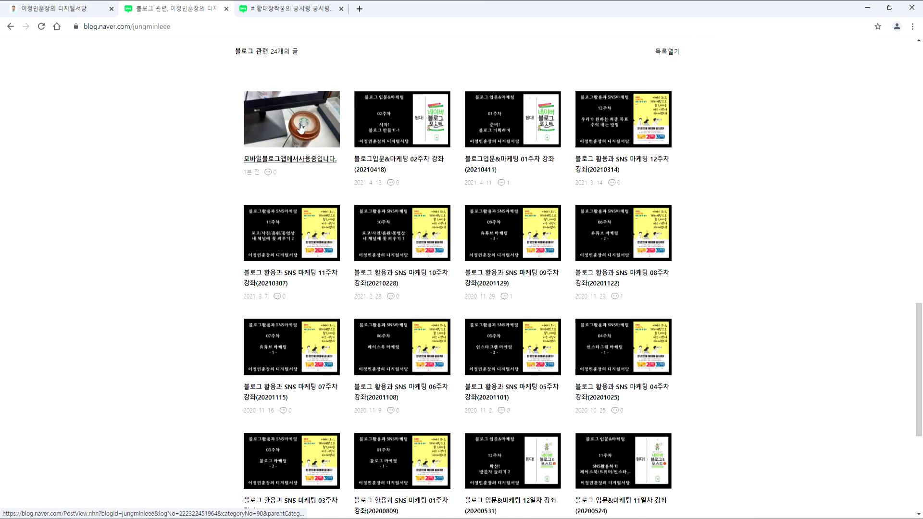
{"action": "left_click", "coordinate": [300, 127]}
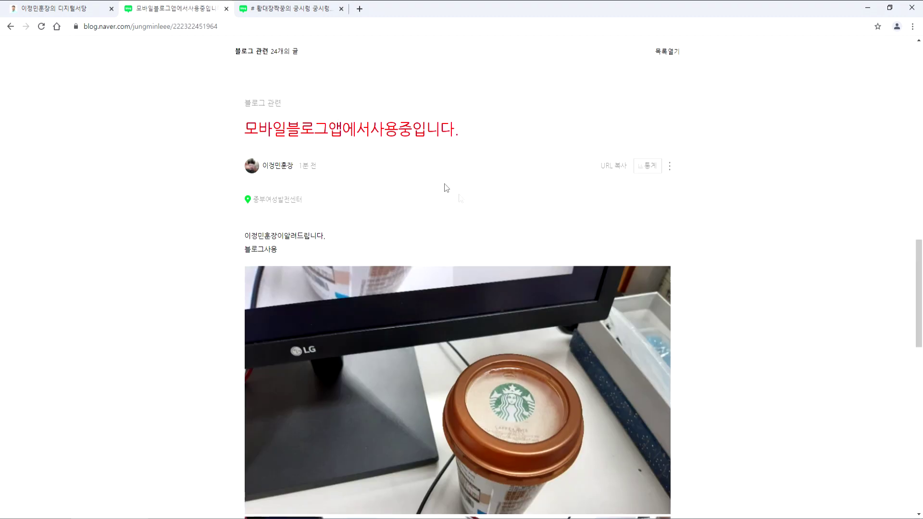
{"action": "scroll", "coordinate": [499, 228], "scroll_direction": "down", "scroll_amount": 15}
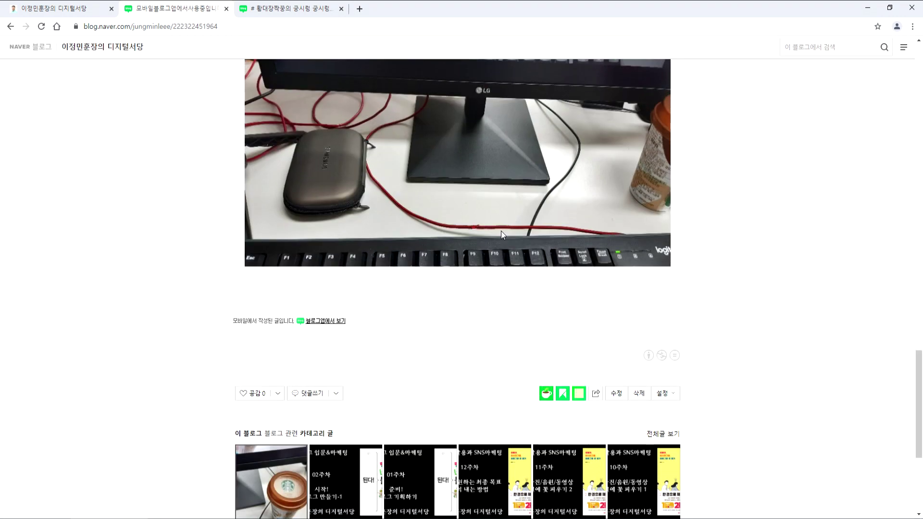
{"action": "scroll", "coordinate": [501, 231], "scroll_direction": "up", "scroll_amount": 8}
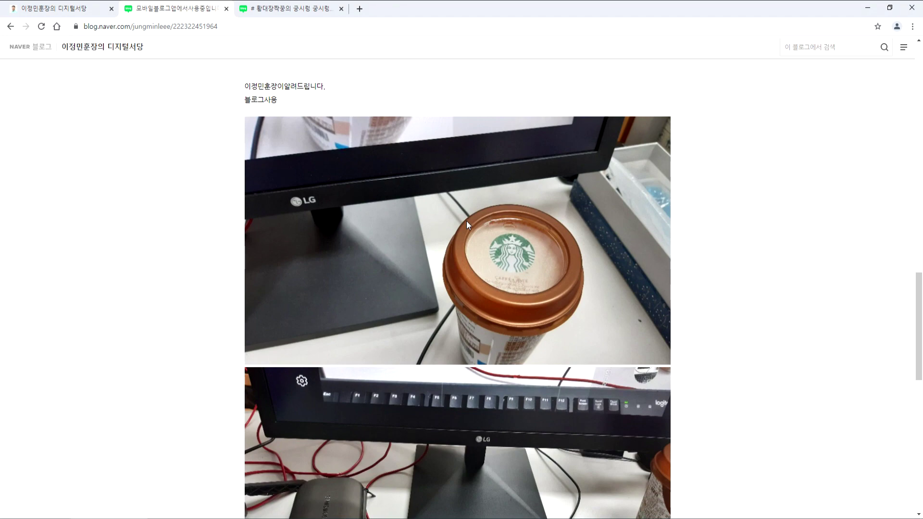
{"action": "key", "text": "alt+Left"}
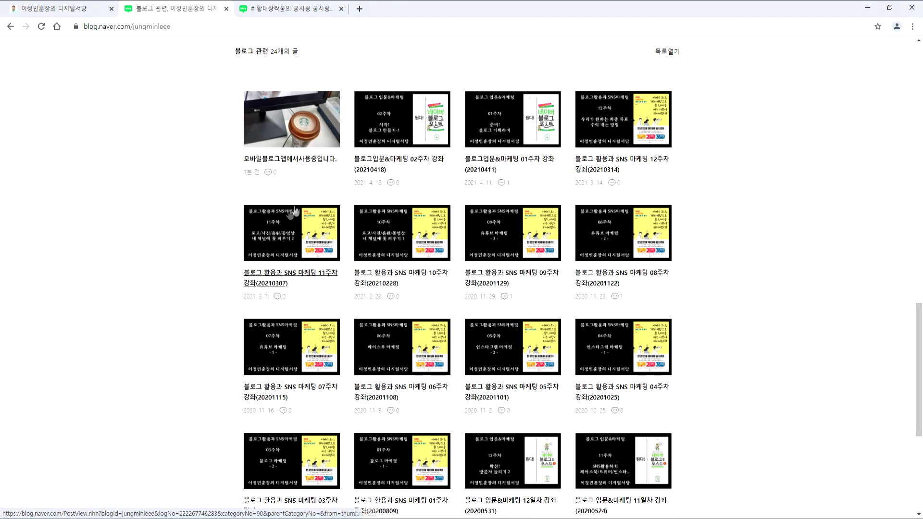
{"action": "left_click", "coordinate": [289, 126]}
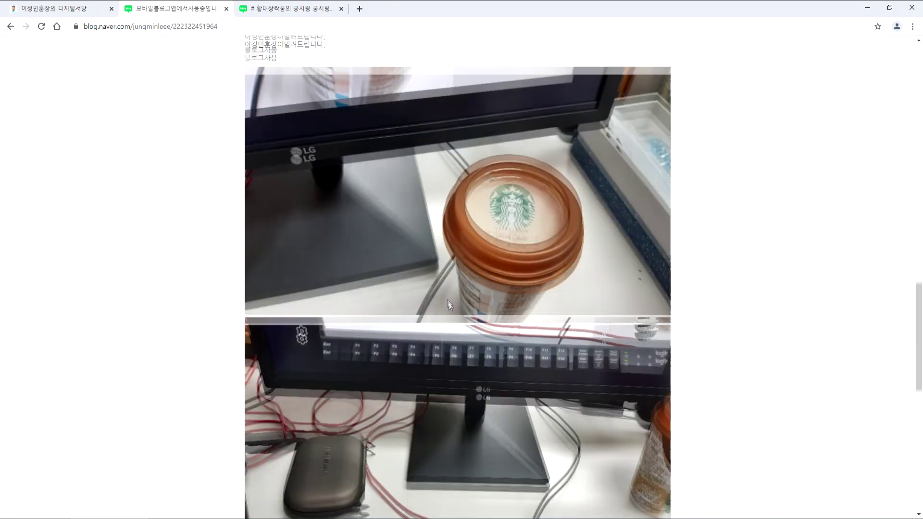
{"action": "scroll", "coordinate": [419, 272], "scroll_direction": "down", "scroll_amount": 5}
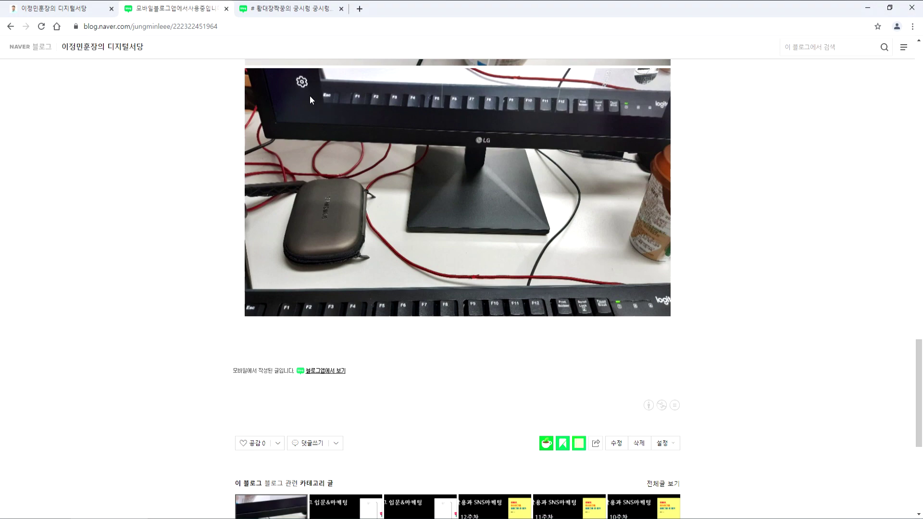
{"action": "key", "text": "alt+Left"}
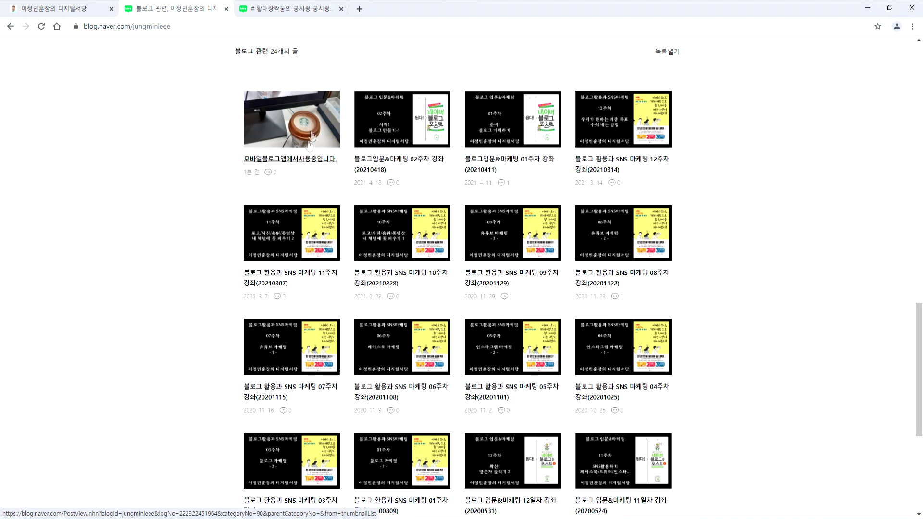
Open Naver's 블로그 홈 from the 황가네 농장 blog and browse the 이웃새글 feed and its posts' preview images.
{"action": "left_click", "coordinate": [237, 8]}
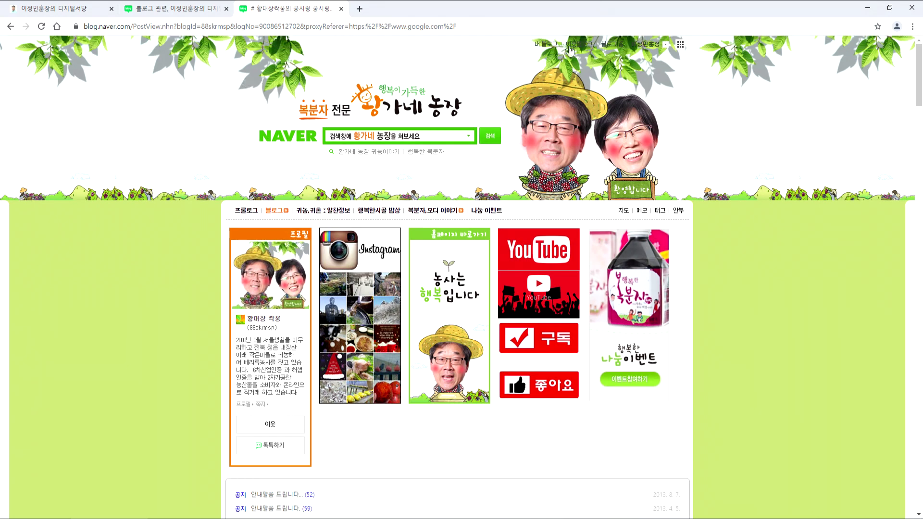
{"action": "left_click", "coordinate": [609, 48]}
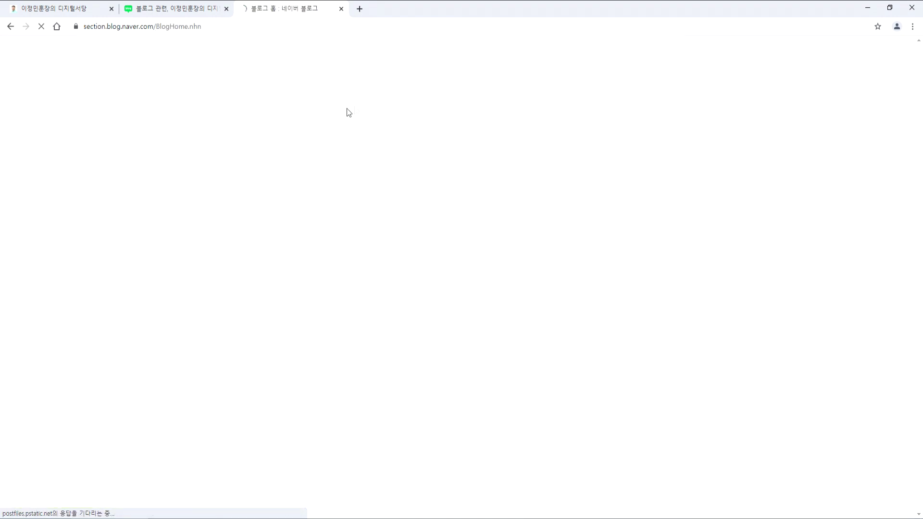
{"action": "scroll", "coordinate": [249, 173], "scroll_direction": "down", "scroll_amount": 4}
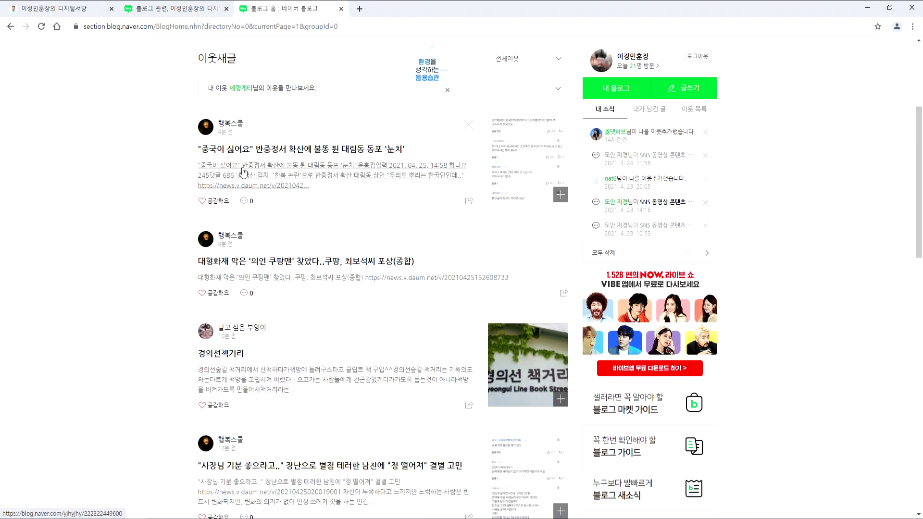
{"action": "scroll", "coordinate": [255, 172], "scroll_direction": "down", "scroll_amount": 3}
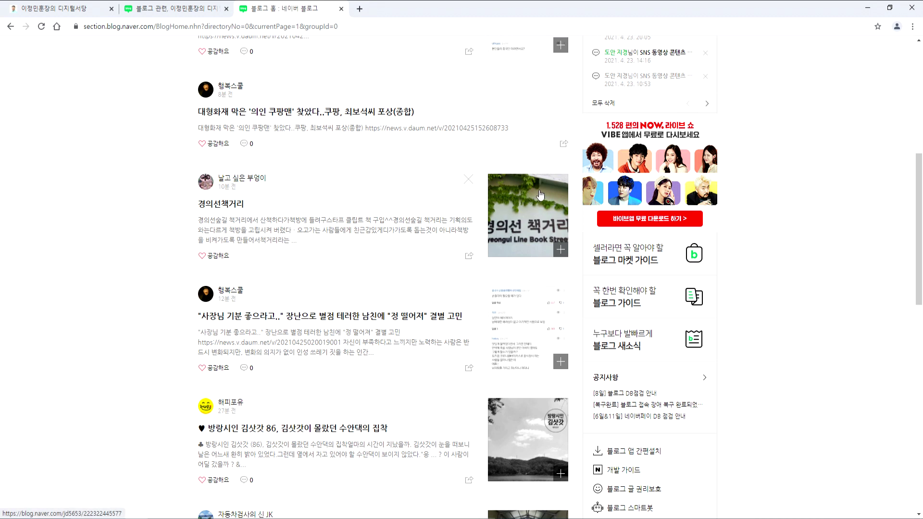
{"action": "left_click", "coordinate": [561, 250]}
{"action": "scroll", "coordinate": [534, 224], "scroll_direction": "down", "scroll_amount": 2}
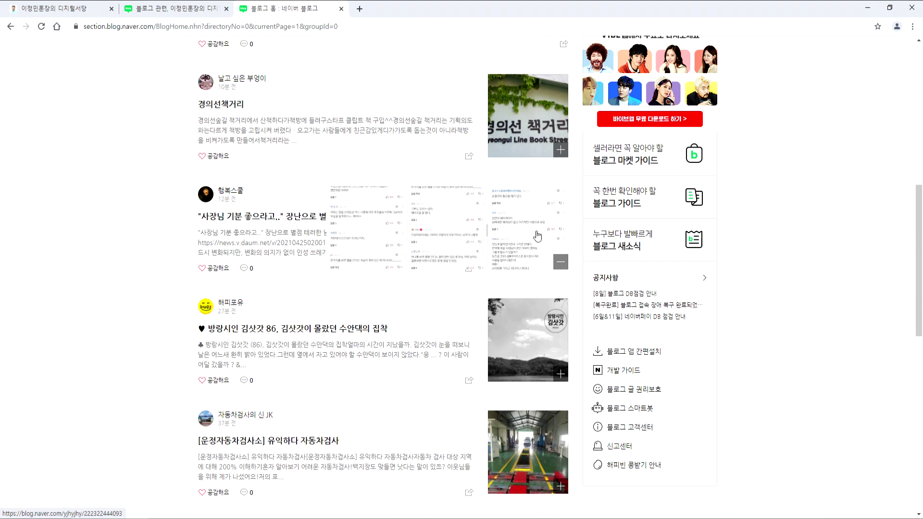
{"action": "scroll", "coordinate": [528, 238], "scroll_direction": "down", "scroll_amount": 4}
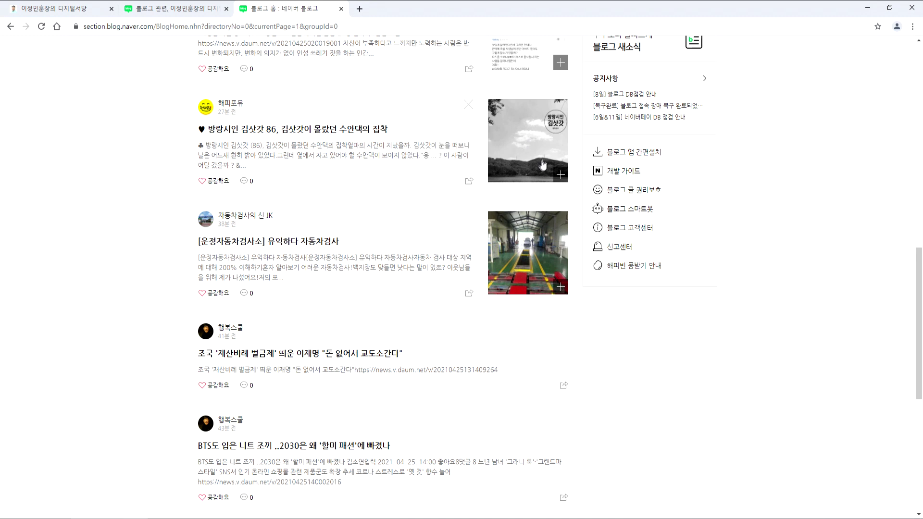
Switch from the 이웃새글 feed to the blog page and open the 모바일블로그앱에서사용중입니다. post.
{"action": "mouse_move", "coordinate": [559, 287]}
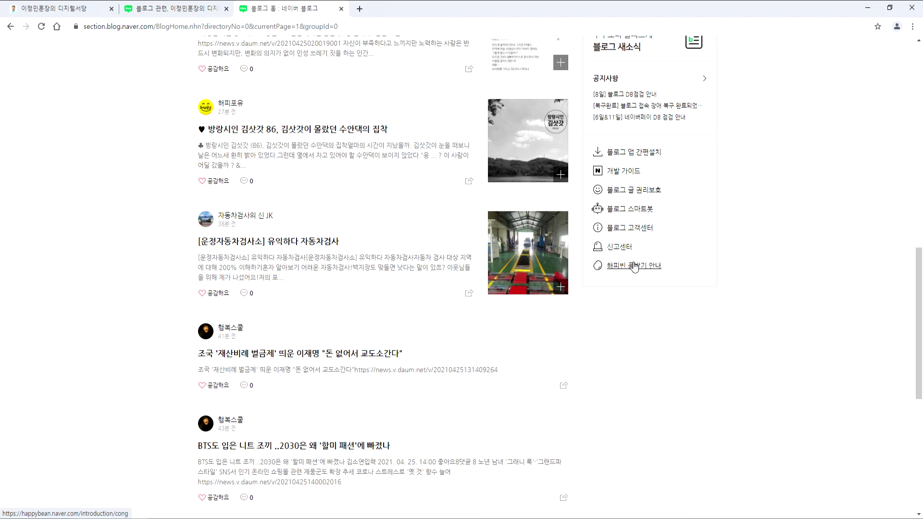
{"action": "mouse_move", "coordinate": [528, 266]}
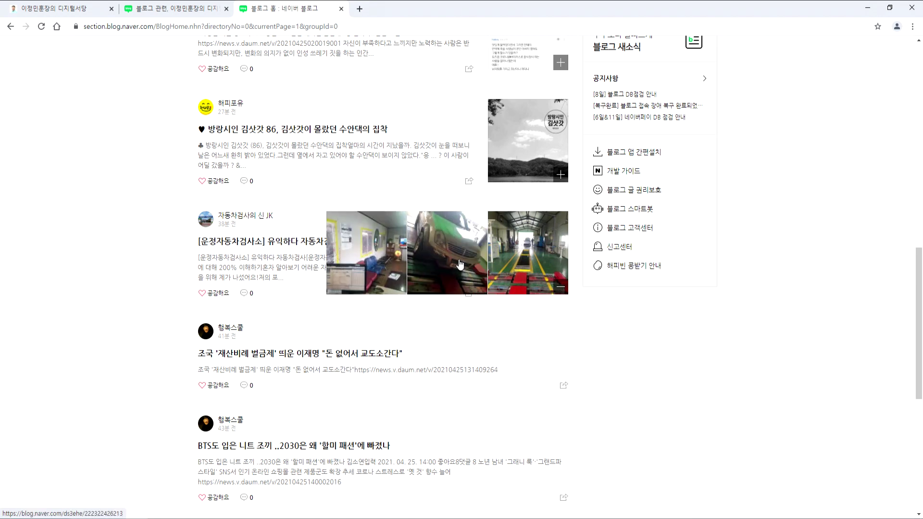
{"action": "left_click", "coordinate": [175, 8]}
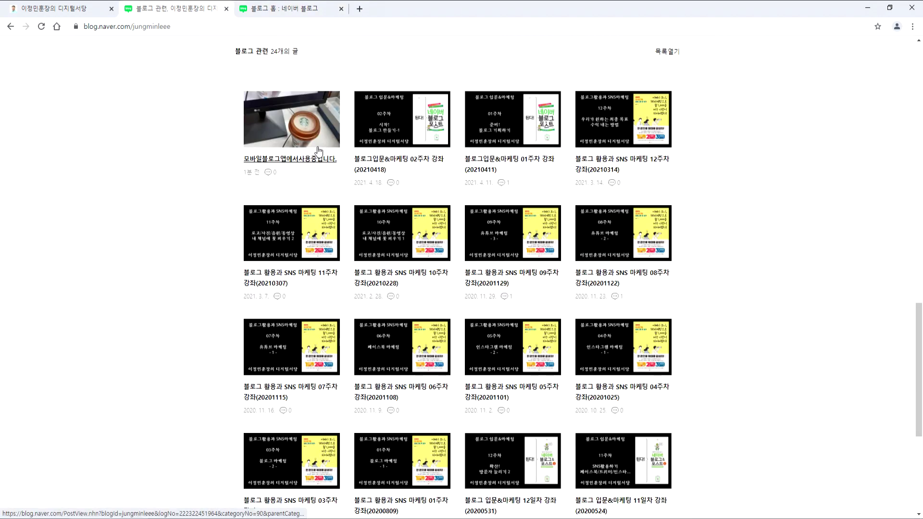
{"action": "scroll", "coordinate": [212, 232], "scroll_direction": "up", "scroll_amount": 10}
{"action": "scroll", "coordinate": [215, 230], "scroll_direction": "down", "scroll_amount": 10}
{"action": "left_click", "coordinate": [332, 210]}
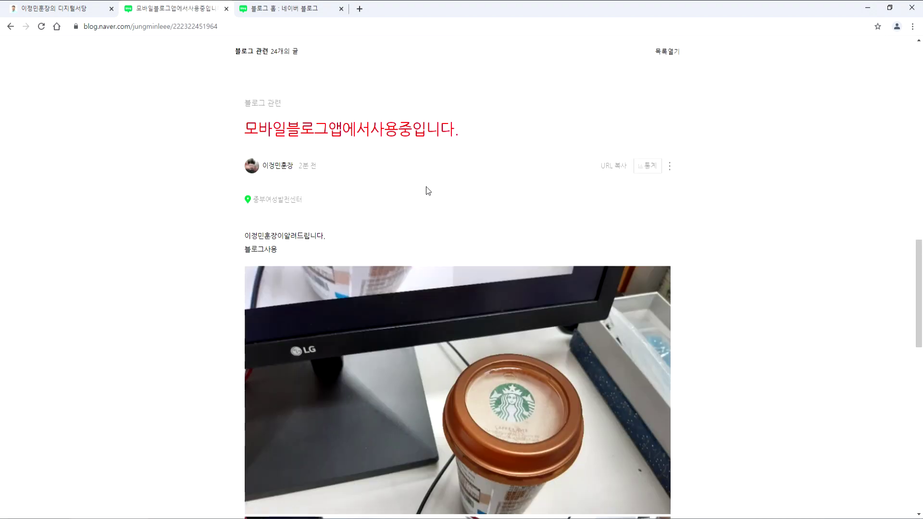
Look over the post's options and open the post for editing.
{"action": "left_click", "coordinate": [669, 165]}
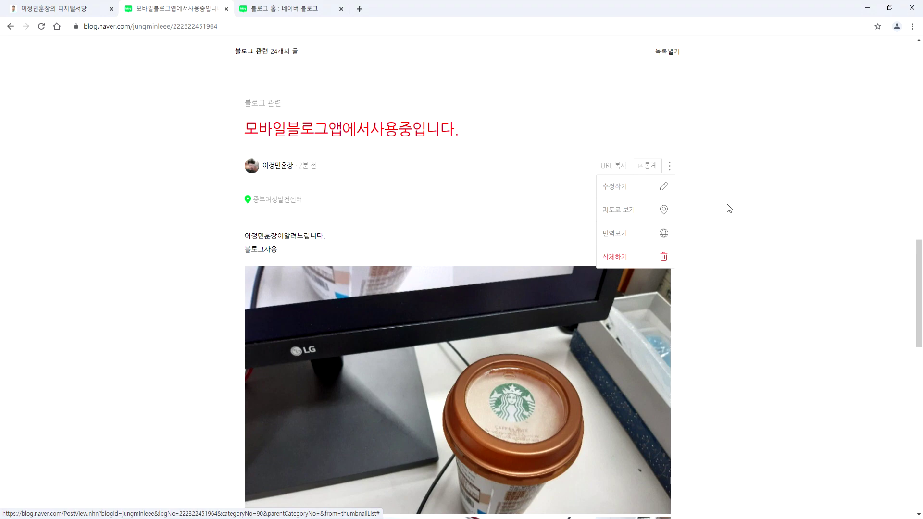
{"action": "scroll", "coordinate": [723, 243], "scroll_direction": "down", "scroll_amount": 10}
{"action": "scroll", "coordinate": [703, 259], "scroll_direction": "down", "scroll_amount": 2}
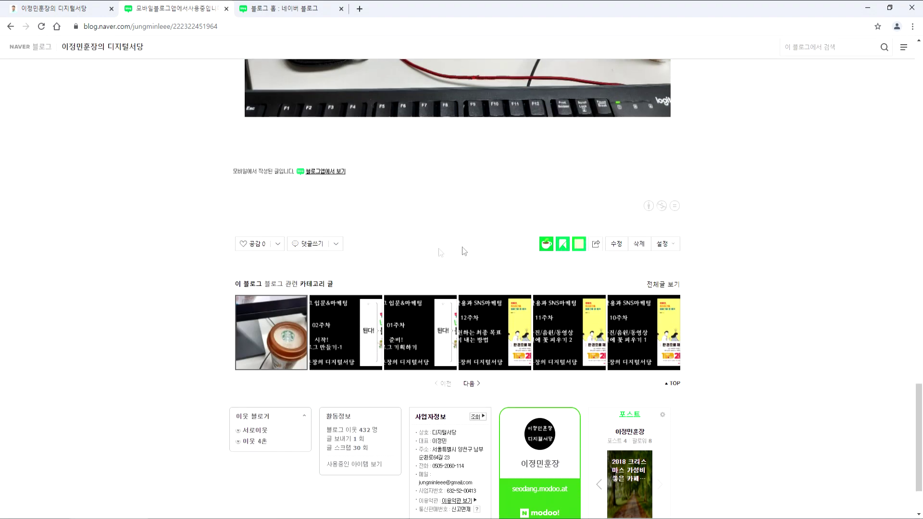
{"action": "left_click", "coordinate": [616, 245]}
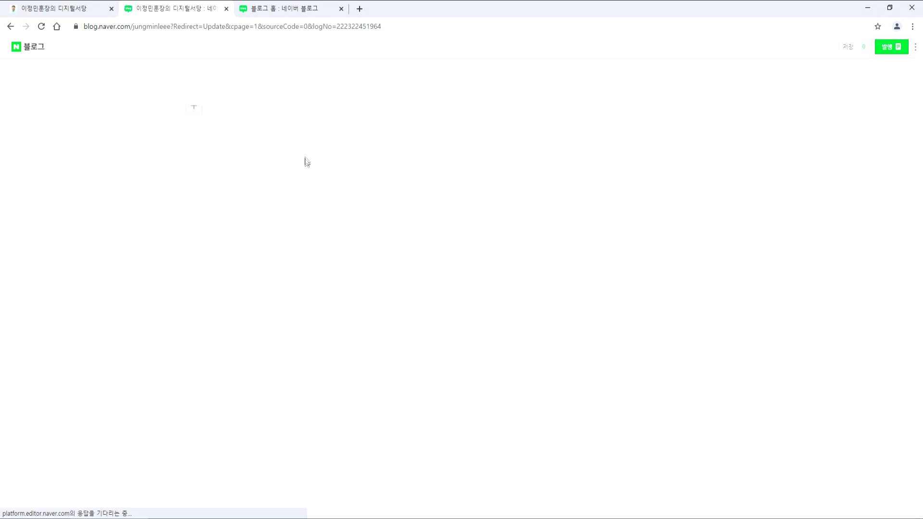
Change the post's title to "중부여성 모바일을 이용하여 블로그앱에서 사용중입니다.".
{"action": "type", "text": "중부여성 모바일블로그앱에서사용중입니다."}
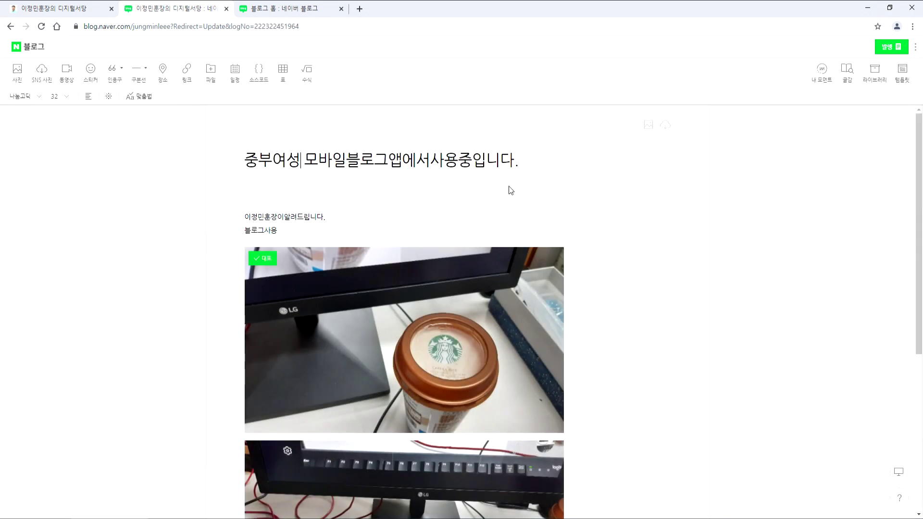
{"action": "key", "text": "Right"}
{"action": "key", "text": "Right"}
{"action": "key", "text": "Right"}
{"action": "type", "text": "ㅇ을 이용하여"}
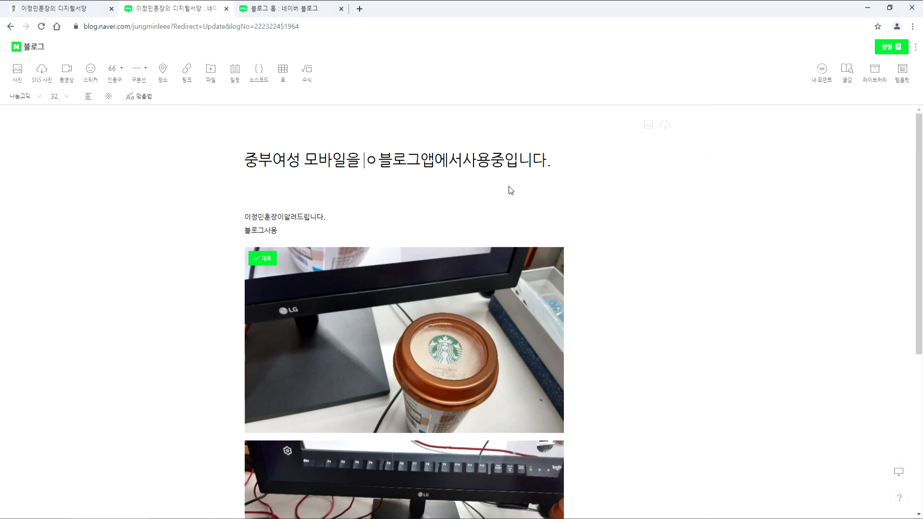
{"action": "key", "text": "Right"}
{"action": "key", "text": "Right"}
{"action": "key", "text": "Right"}
{"action": "key", "text": "Right"}
{"action": "key", "text": "Right"}
{"action": "key", "text": "Right"}
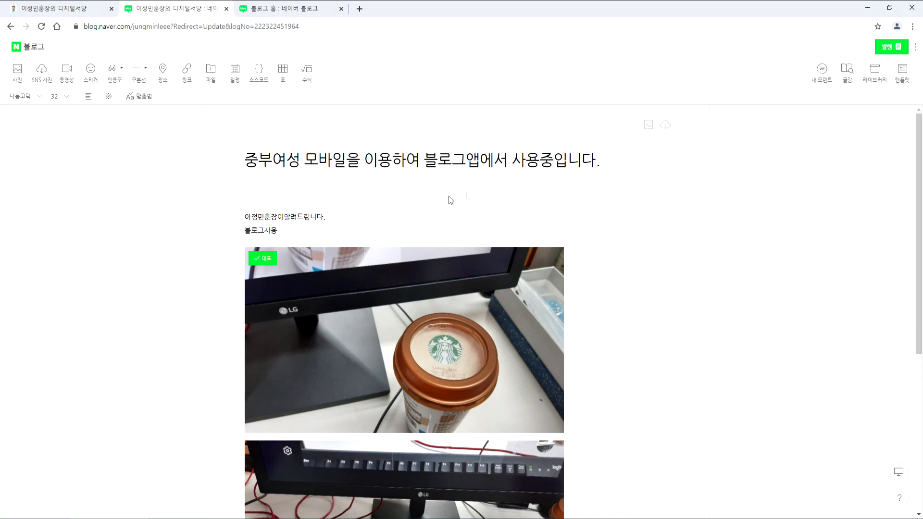
Insert a space before 알려드립니다 in the first body line and rewrite the second line as "블로그를 학습하고 있습니다.".
{"action": "left_click", "coordinate": [283, 217]}
{"action": "left_click", "coordinate": [301, 235]}
{"action": "key", "text": "BackSpace"}
{"action": "key", "text": "BackSpace"}
{"action": "type", "text": "를 했습"}
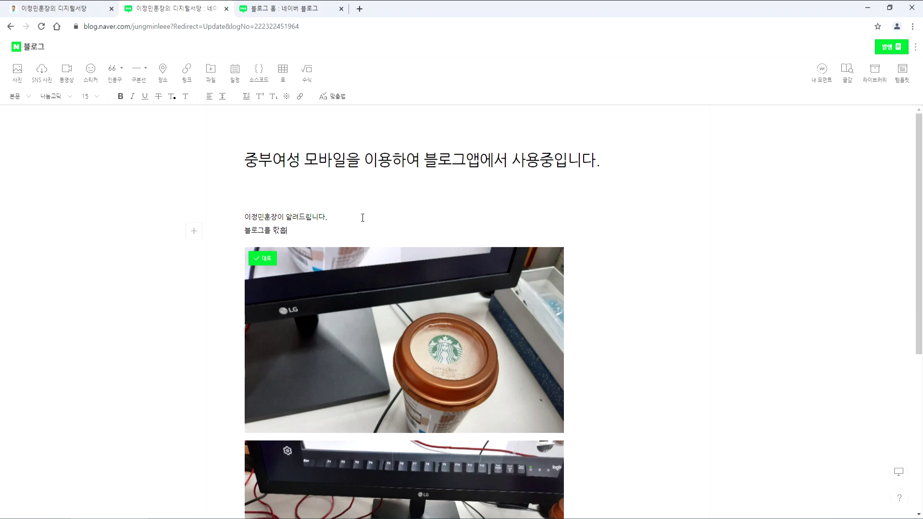
{"action": "key", "text": "BackSpace"}
{"action": "key", "text": "BackSpace"}
{"action": "key", "text": "BackSpace"}
{"action": "type", "text": "학습하고 있습니다."}
Check the post's photos, open the publishing settings and choose 블로그 관련 as the category.
{"action": "scroll", "coordinate": [450, 316], "scroll_direction": "down", "scroll_amount": 5}
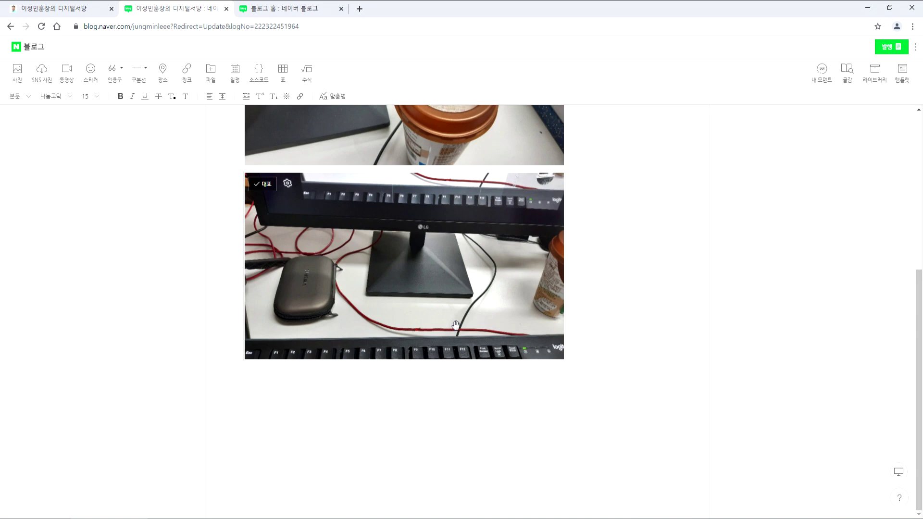
{"action": "left_click", "coordinate": [890, 52]}
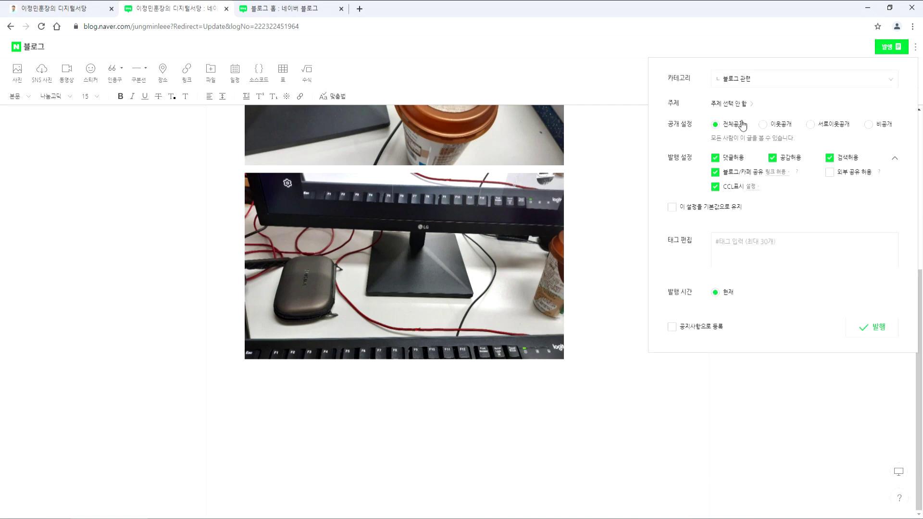
{"action": "left_click", "coordinate": [736, 80]}
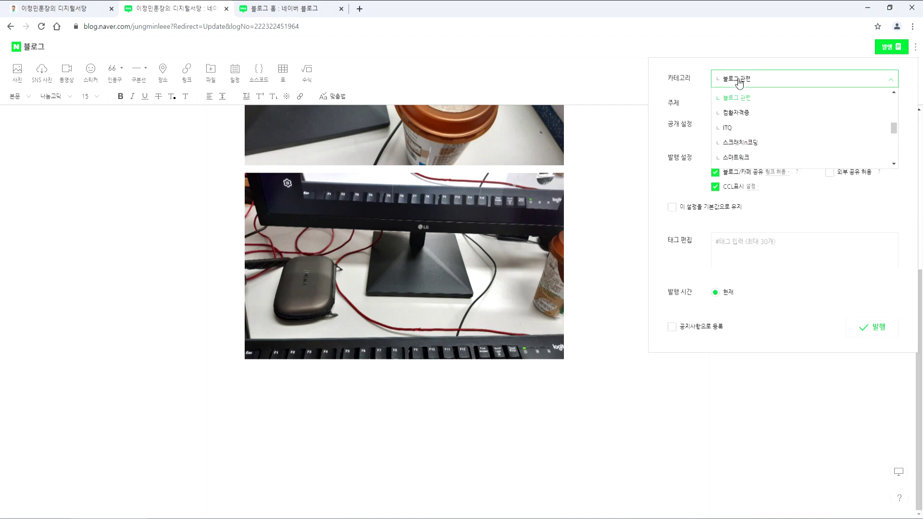
{"action": "left_click", "coordinate": [737, 99]}
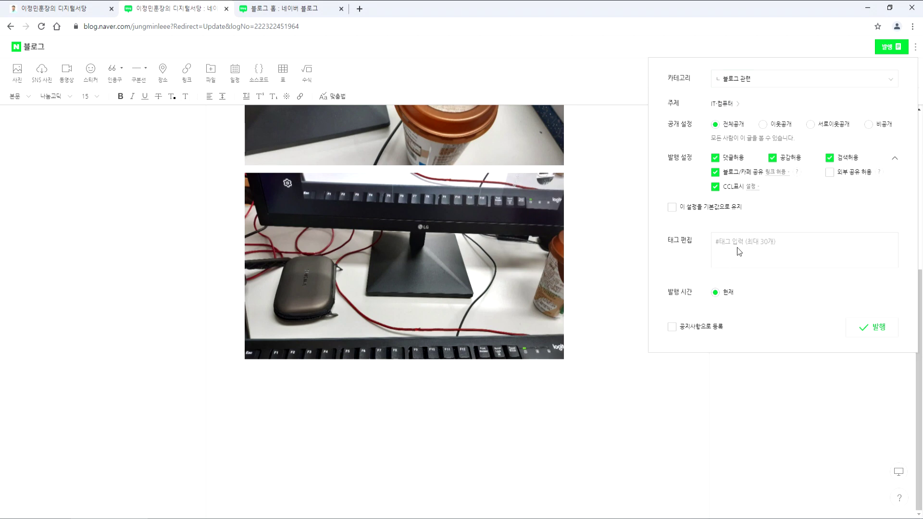
Add the blogger's nickname, 디지털서당, 모바일, 블로그 and 모바일블로그 as tags, and publish the edited post.
{"action": "type", "text": "블로"}
{"action": "key", "text": "BackSpace"}
{"action": "key", "text": "BackSpace"}
{"action": "key", "text": "BackSpace"}
{"action": "left_click", "coordinate": [739, 241]}
{"action": "type", "text": "이정민훈장"}
{"action": "key", "text": "space"}
{"action": "type", "text": "디지털설"}
{"action": "type", "text": "당"}
{"action": "key", "text": "space"}
{"action": "type", "text": "모바일 #ㅂ"}
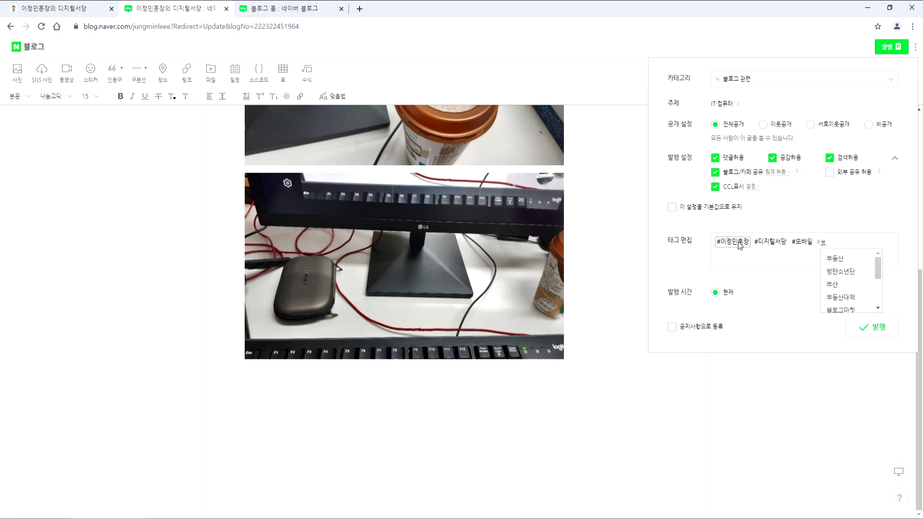
{"action": "key", "text": "space"}
{"action": "type", "text": "블로그"}
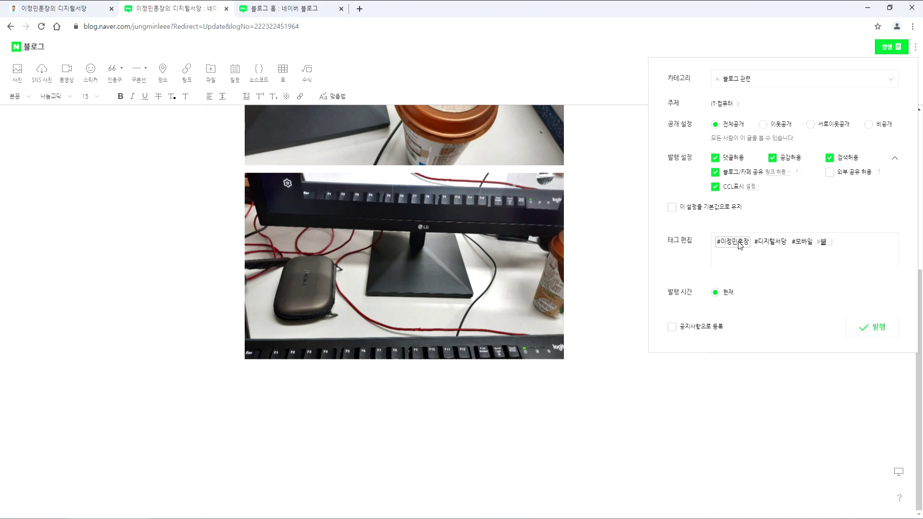
{"action": "key", "text": "space"}
{"action": "type", "text": "모바일블로그"}
{"action": "key", "text": "space"}
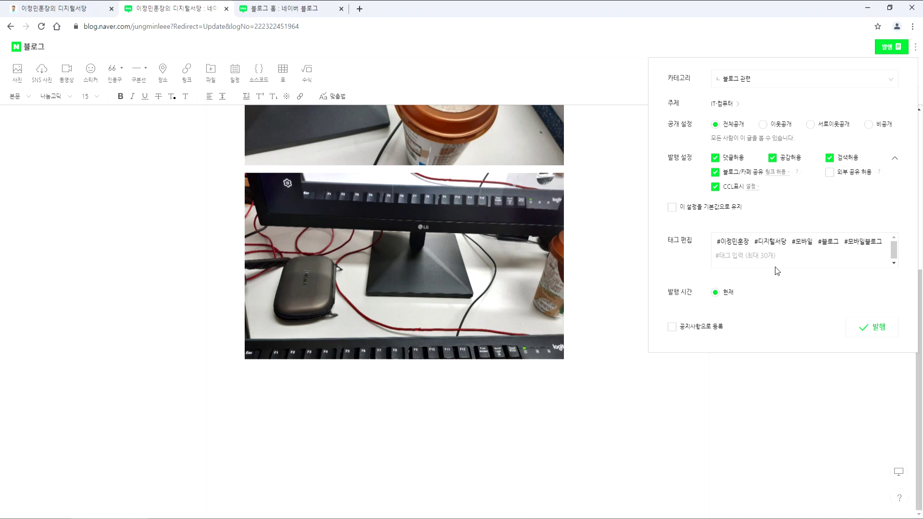
{"action": "left_click", "coordinate": [872, 329]}
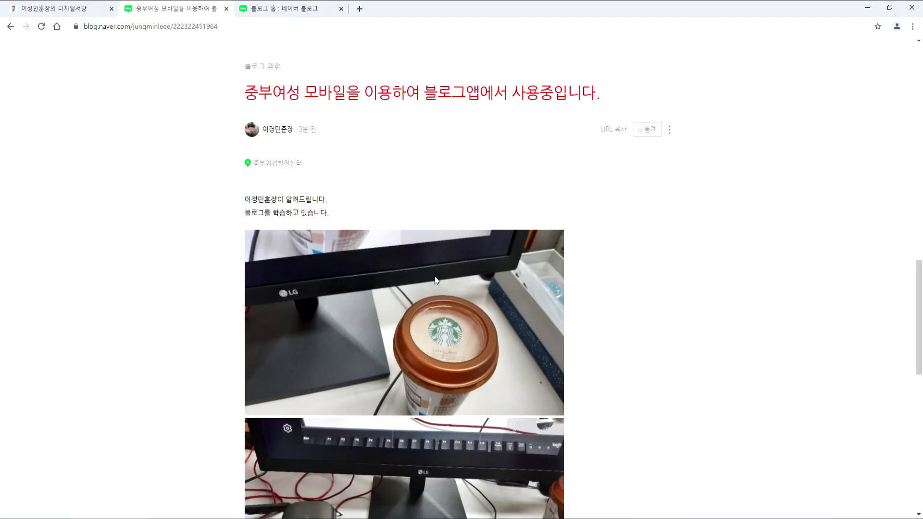
Review the republished post's title, text and photos together with the blog's category list.
{"action": "scroll", "coordinate": [438, 278], "scroll_direction": "up", "scroll_amount": 7}
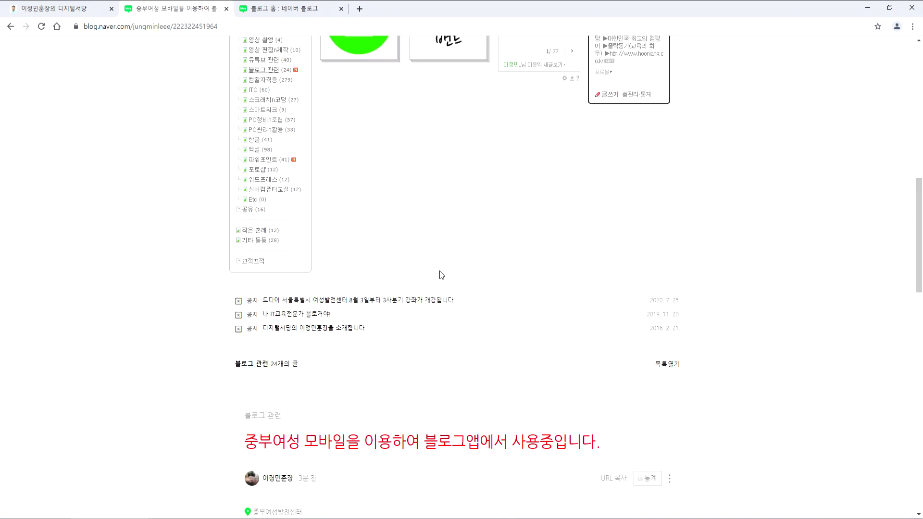
{"action": "scroll", "coordinate": [439, 271], "scroll_direction": "up", "scroll_amount": 6}
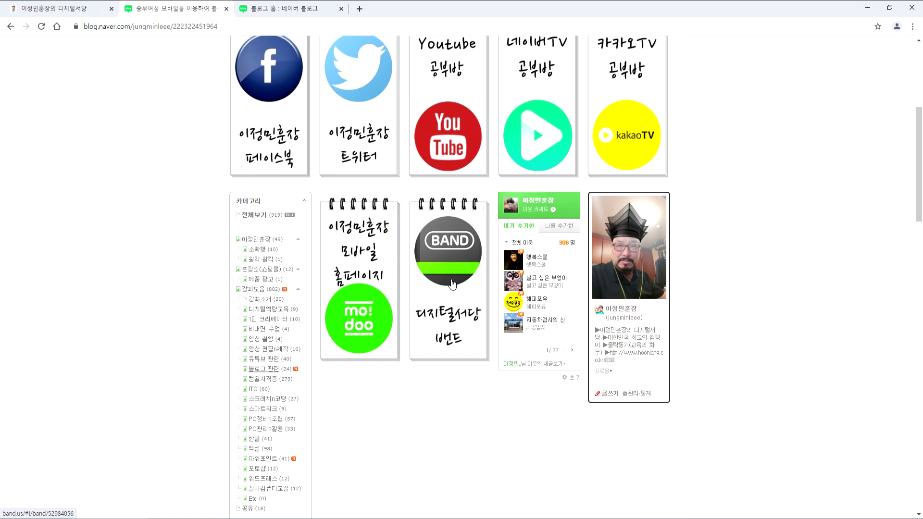
{"action": "scroll", "coordinate": [431, 295], "scroll_direction": "down", "scroll_amount": 9}
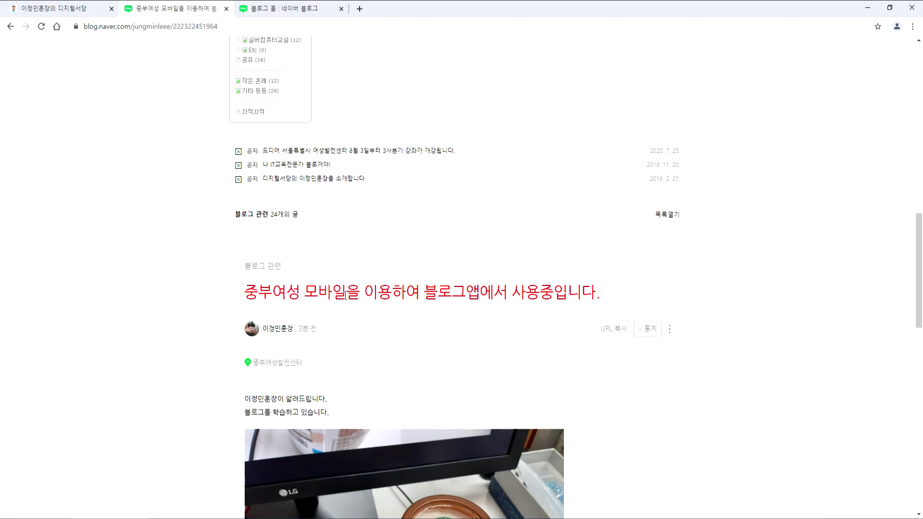
{"action": "scroll", "coordinate": [345, 295], "scroll_direction": "down", "scroll_amount": 6}
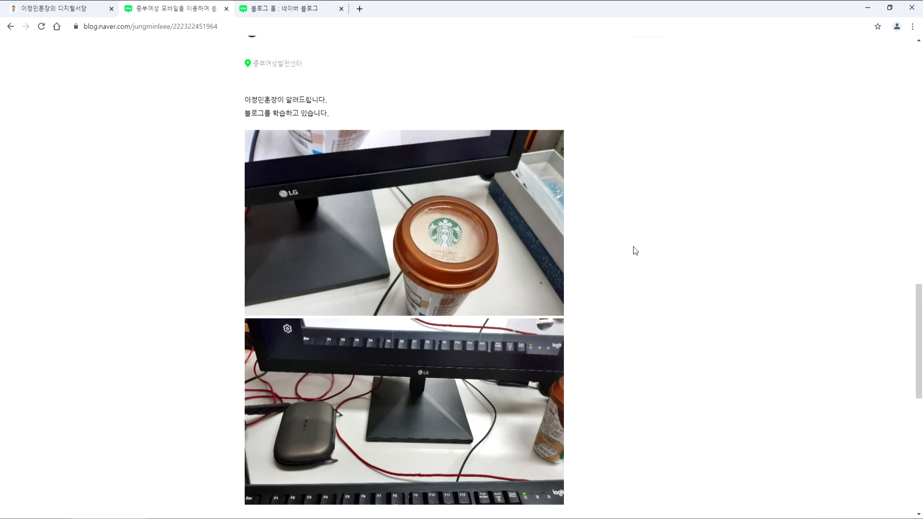
{"action": "scroll", "coordinate": [633, 246], "scroll_direction": "up", "scroll_amount": 8}
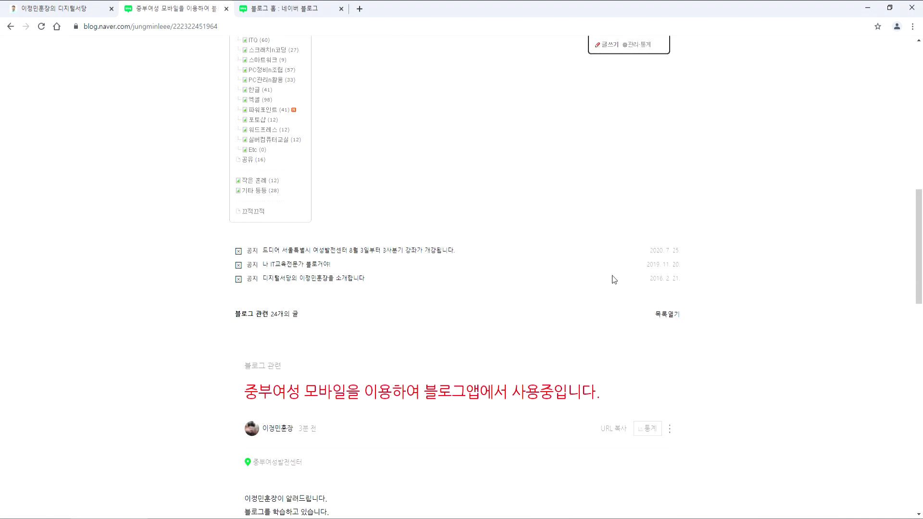
Delete the 중부여성 모바일을 이용하여 블로그앱에서 사용중입니다. post and check the 블로그 관련 category in the blog's category list.
{"action": "scroll", "coordinate": [613, 281], "scroll_direction": "down", "scroll_amount": 5}
{"action": "left_click", "coordinate": [669, 182]}
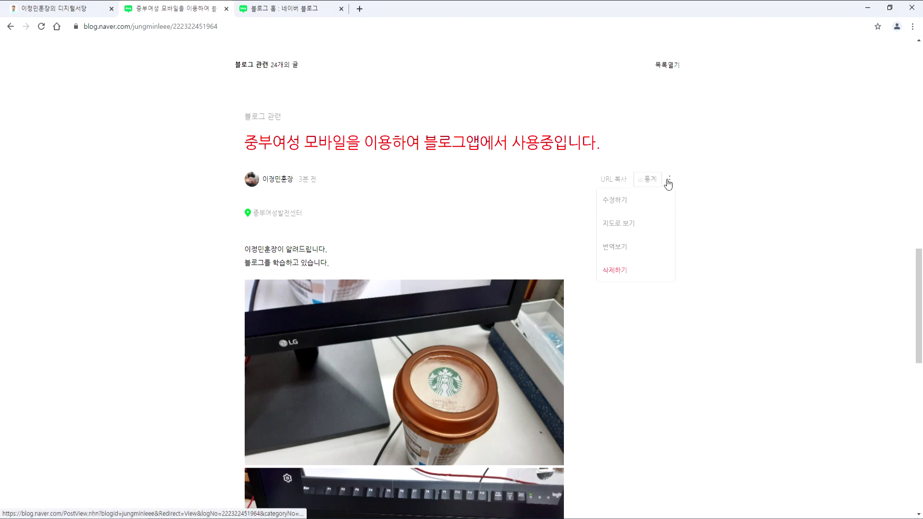
{"action": "left_click", "coordinate": [613, 269]}
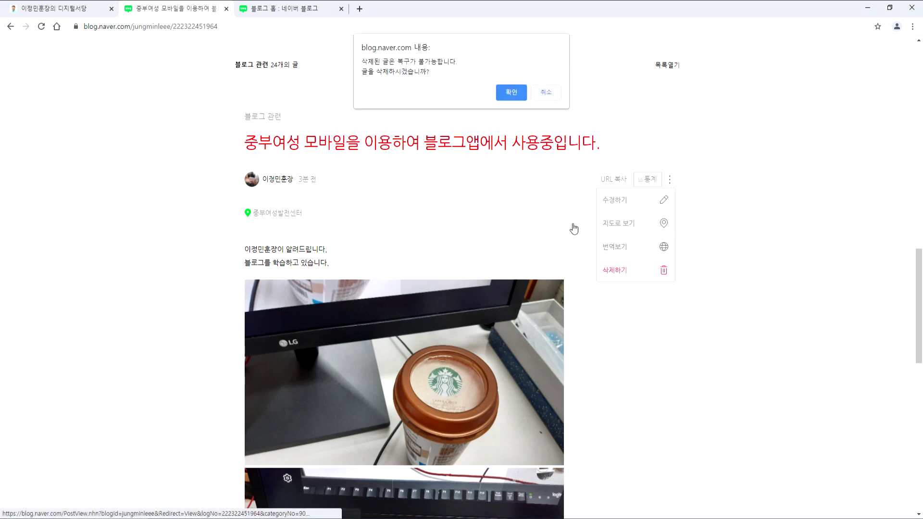
{"action": "left_click", "coordinate": [516, 96]}
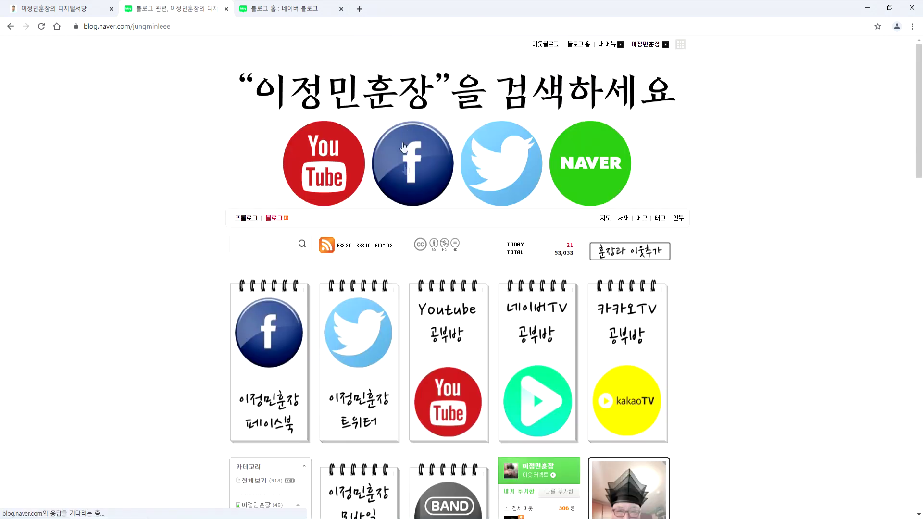
{"action": "scroll", "coordinate": [347, 260], "scroll_direction": "down", "scroll_amount": 5}
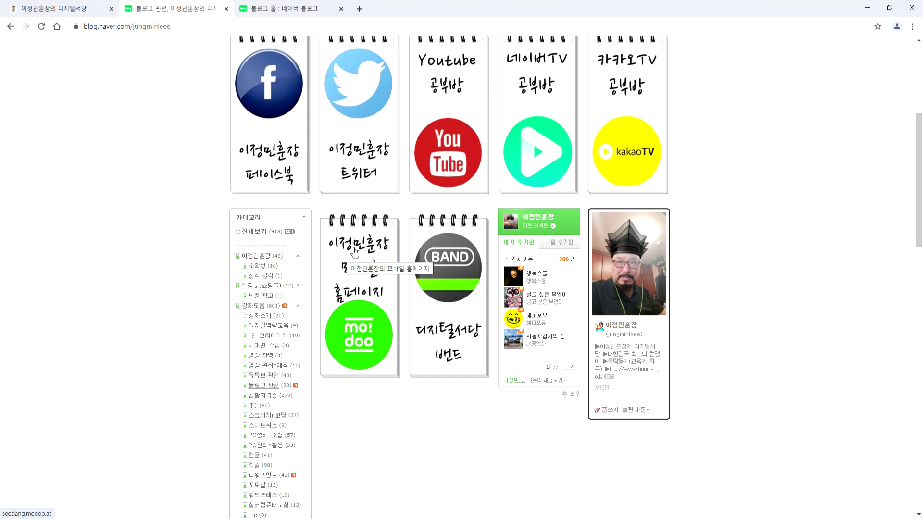
{"action": "scroll", "coordinate": [354, 251], "scroll_direction": "down", "scroll_amount": 5}
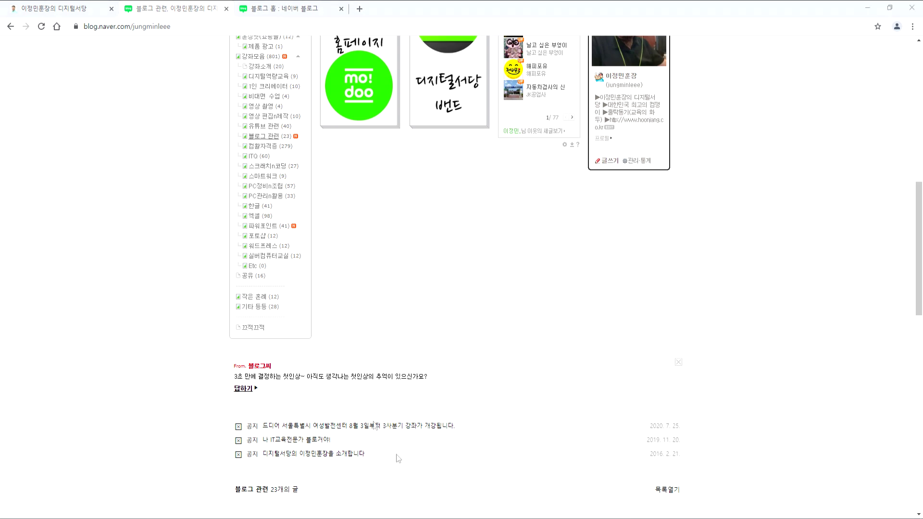
Switch to the Notepad lesson outline, read the 제 4주 section on 이미지 제작 및 활용하기, and return to the browser.
{"action": "key", "text": "alt+Tab"}
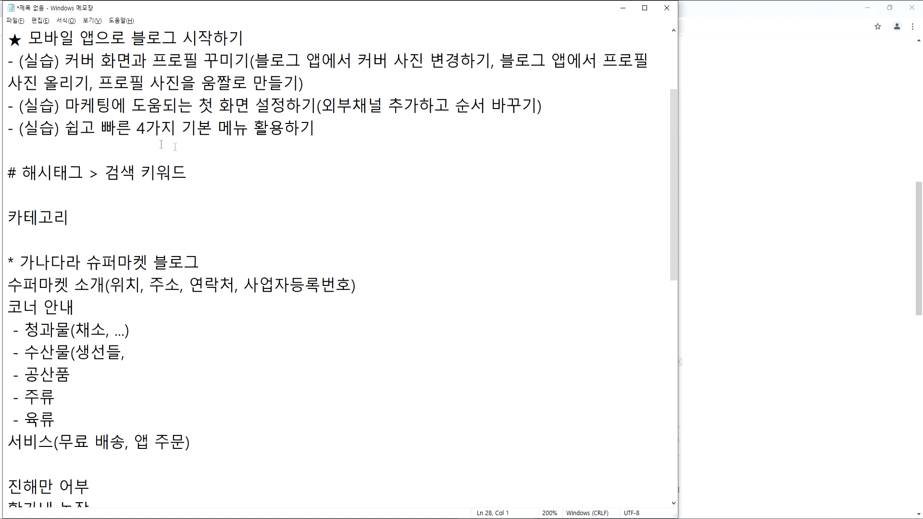
{"action": "scroll", "coordinate": [59, 217], "scroll_direction": "down", "scroll_amount": 8}
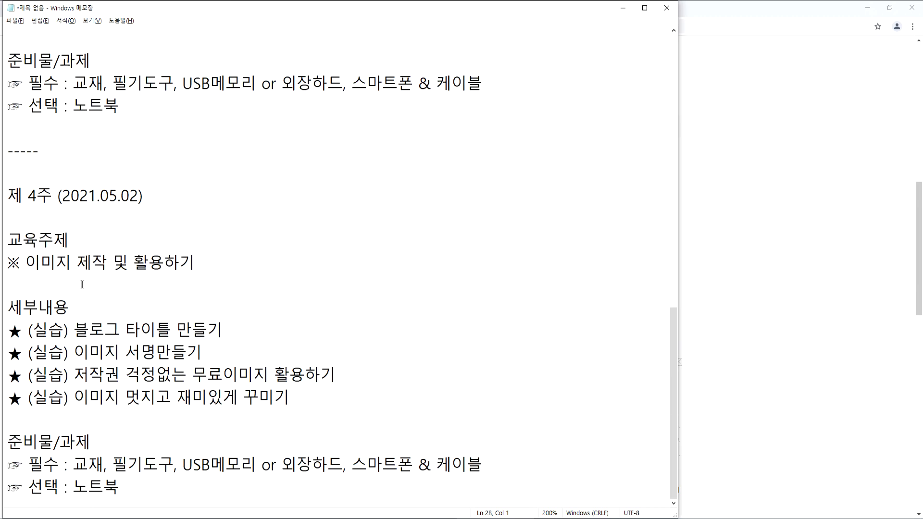
{"action": "left_click", "coordinate": [125, 309]}
{"action": "left_click", "coordinate": [54, 282]}
{"action": "left_click", "coordinate": [763, 256]}
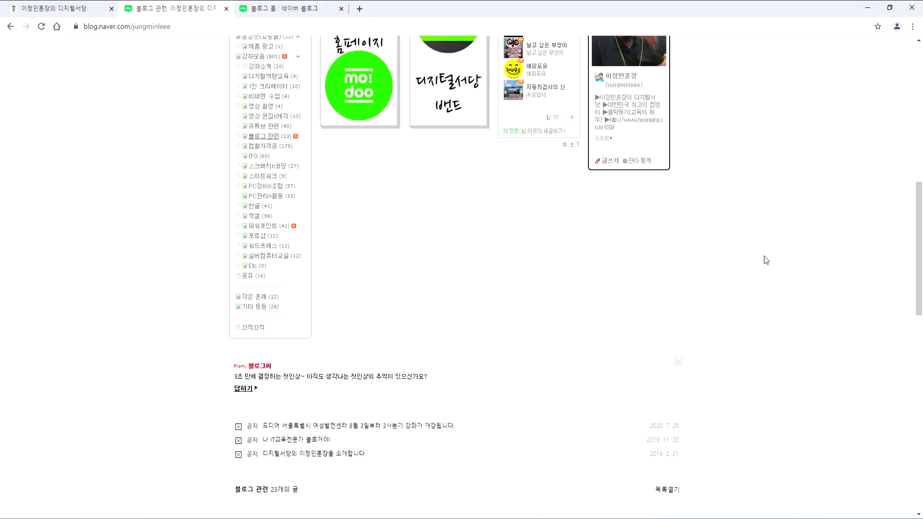
View the blank new-post editor, go back to the blog, and open the 유튜브 관련 category.
{"action": "left_click", "coordinate": [608, 161]}
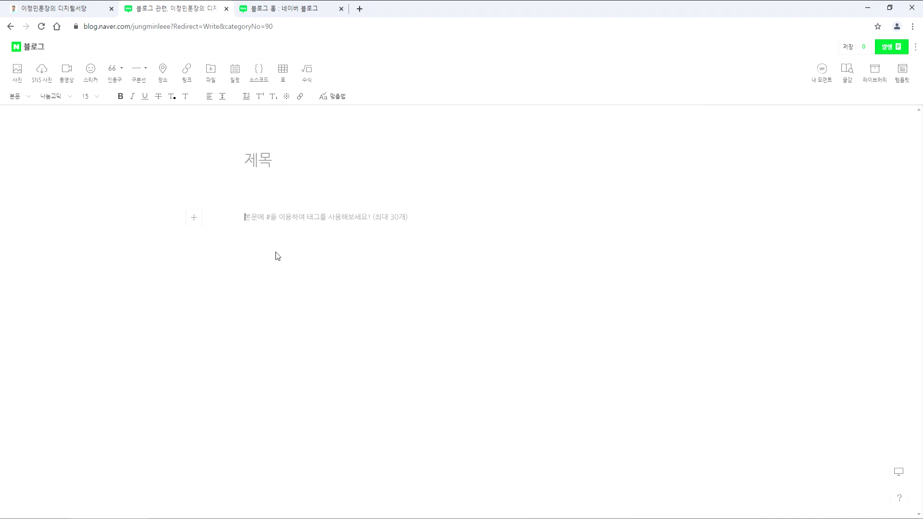
{"action": "key", "text": "alt+Left"}
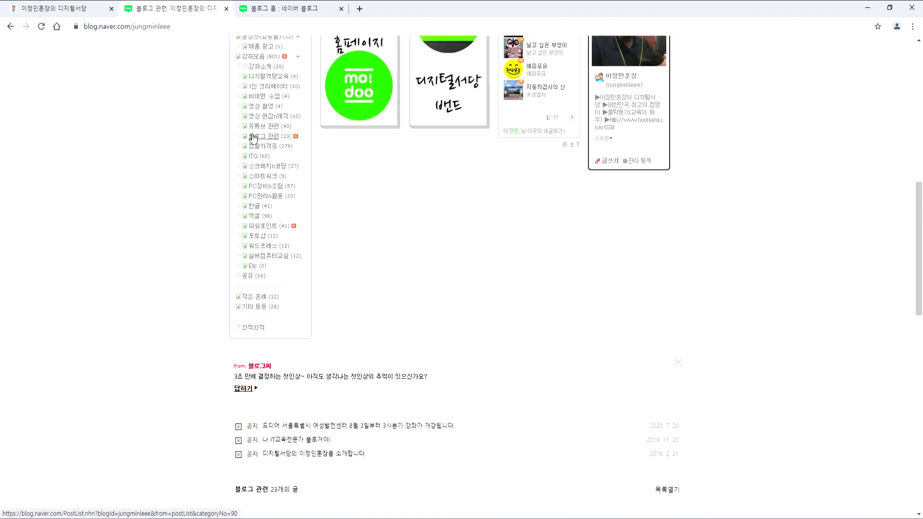
{"action": "left_click", "coordinate": [255, 127]}
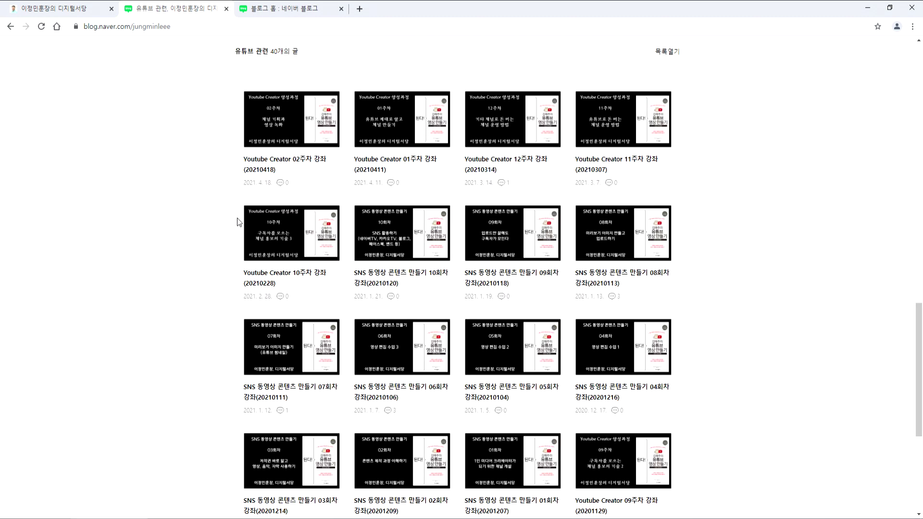
Start a new post from the 유튜브 관련 category and view the category choices in its publish settings.
{"action": "scroll", "coordinate": [624, 194], "scroll_direction": "up", "scroll_amount": 10}
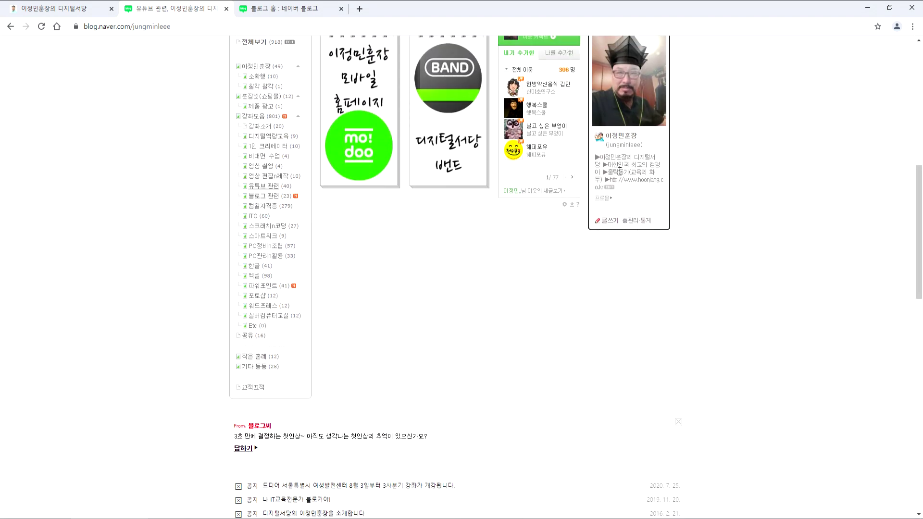
{"action": "left_click", "coordinate": [608, 211]}
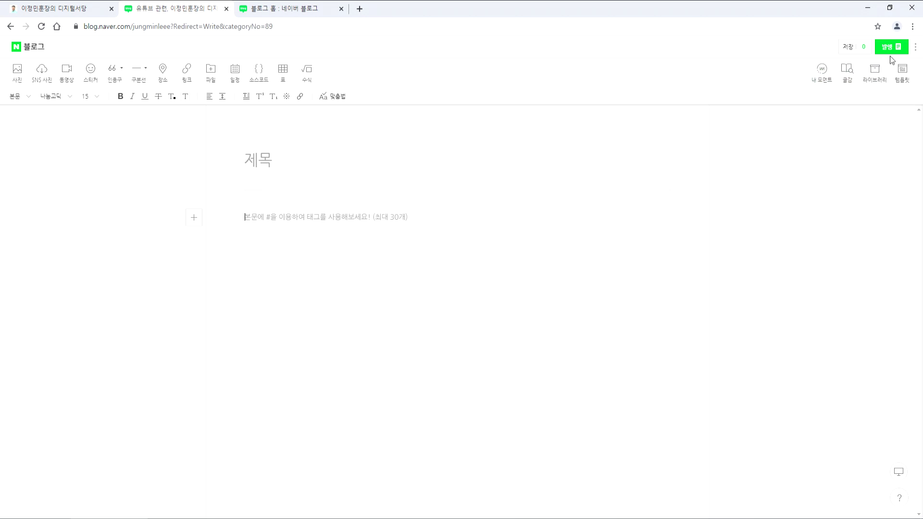
{"action": "left_click", "coordinate": [887, 49]}
{"action": "left_click", "coordinate": [758, 81]}
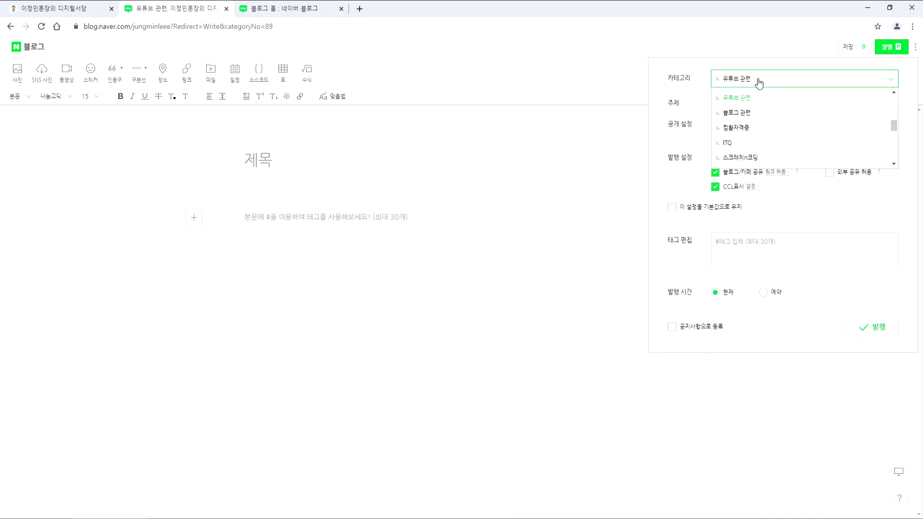
Close the publish settings and insert a three-by-three table in the post body.
{"action": "left_click", "coordinate": [319, 178]}
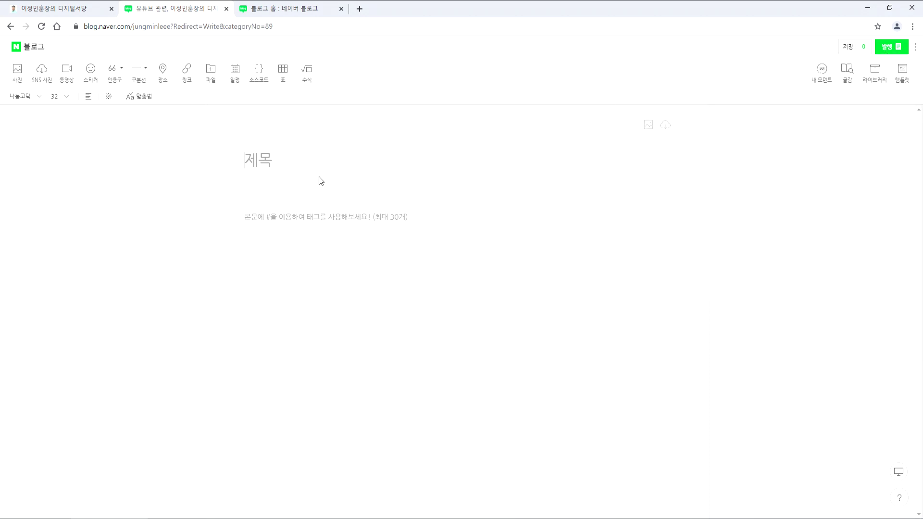
{"action": "left_click", "coordinate": [308, 236]}
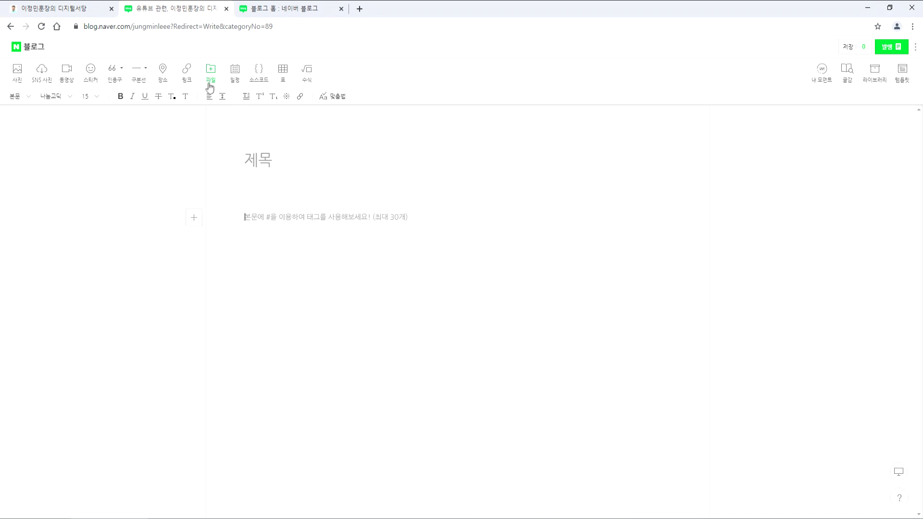
{"action": "left_click", "coordinate": [283, 79]}
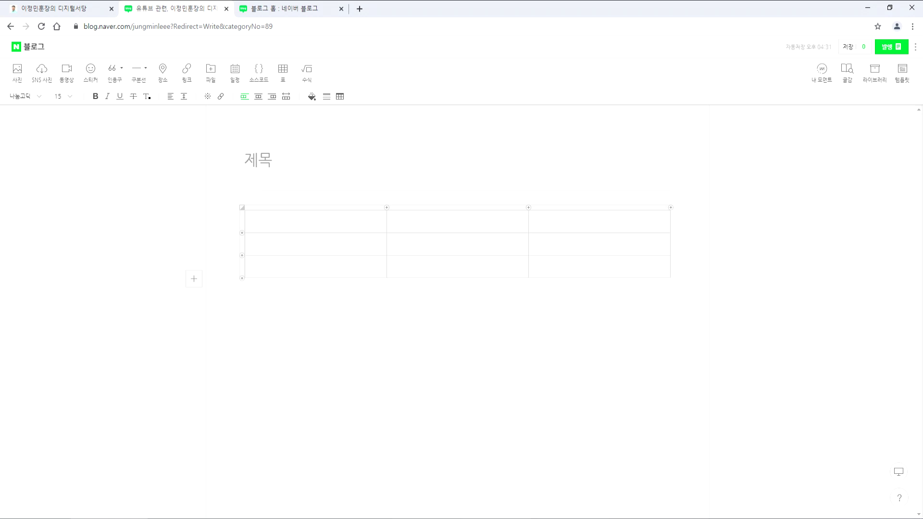
Switch to the Samsung Flow phone mirror, start a new mobile blog post, and view its photo and media picker before cancelling it.
{"action": "key", "text": "alt+Tab"}
{"action": "left_click", "coordinate": [636, 77]}
{"action": "left_click", "coordinate": [734, 476]}
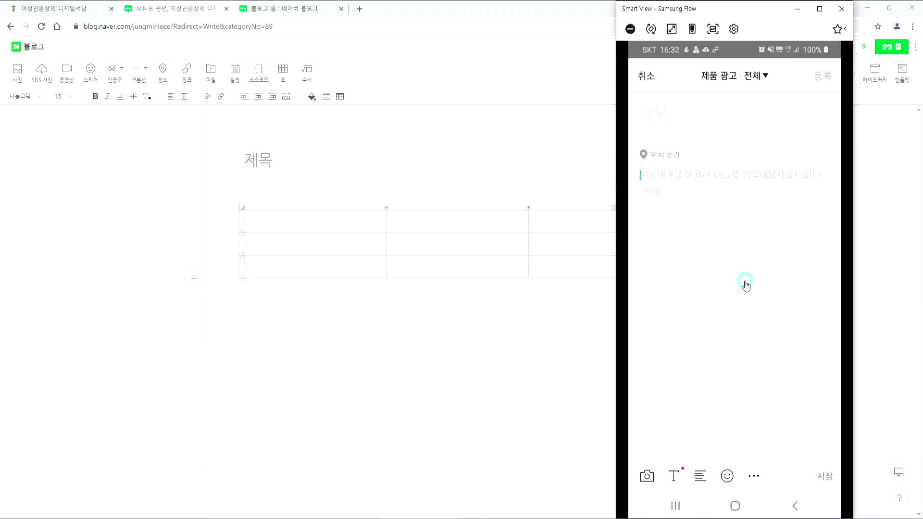
{"action": "left_click", "coordinate": [647, 475]}
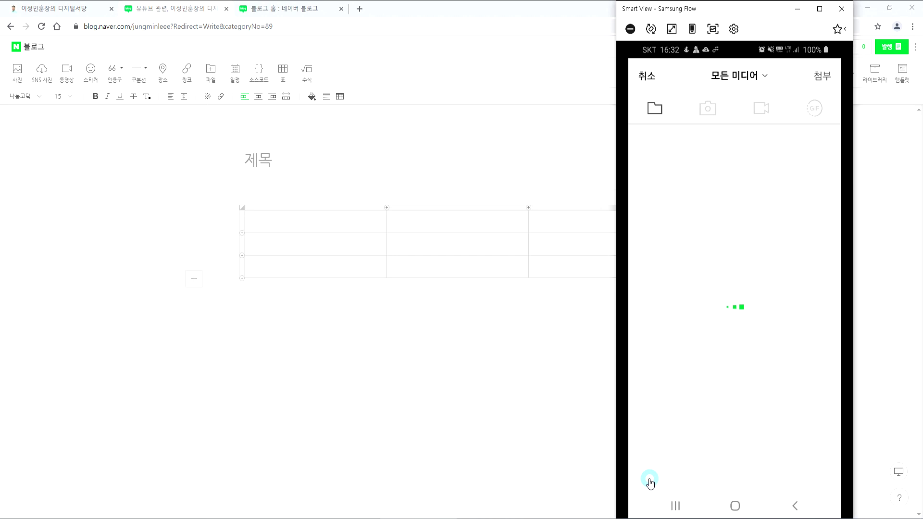
{"action": "left_click", "coordinate": [648, 77]}
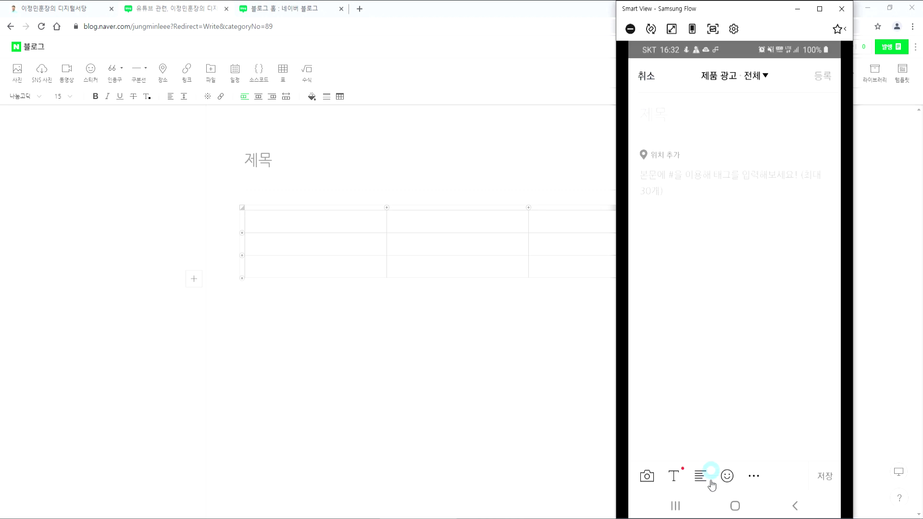
Show the text formatting options in the mobile post and cycle the paragraph alignment through to justified.
{"action": "left_click", "coordinate": [675, 477]}
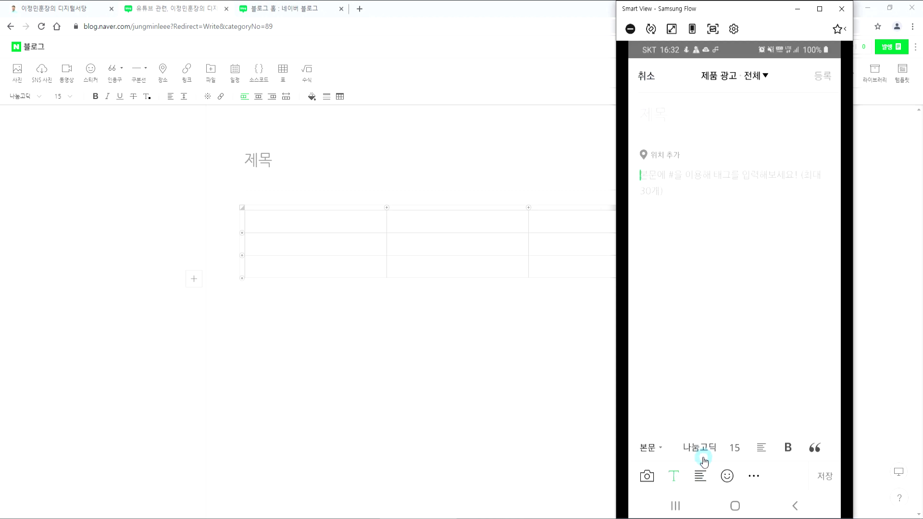
{"action": "left_click", "coordinate": [701, 479]}
{"action": "left_click", "coordinate": [705, 485]}
{"action": "left_click", "coordinate": [706, 484]}
View the sticker sets and the sticker download option in the mobile post editor, and close them.
{"action": "left_click", "coordinate": [727, 477]}
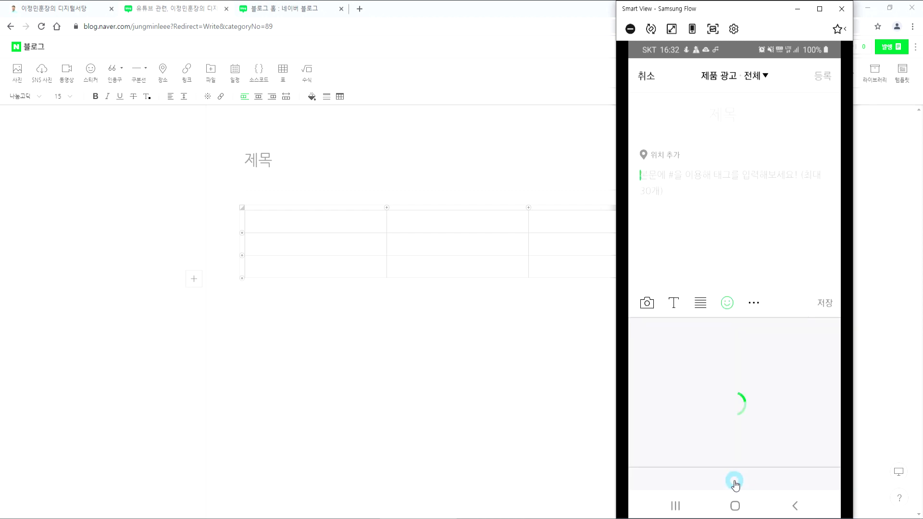
{"action": "left_click", "coordinate": [724, 487]}
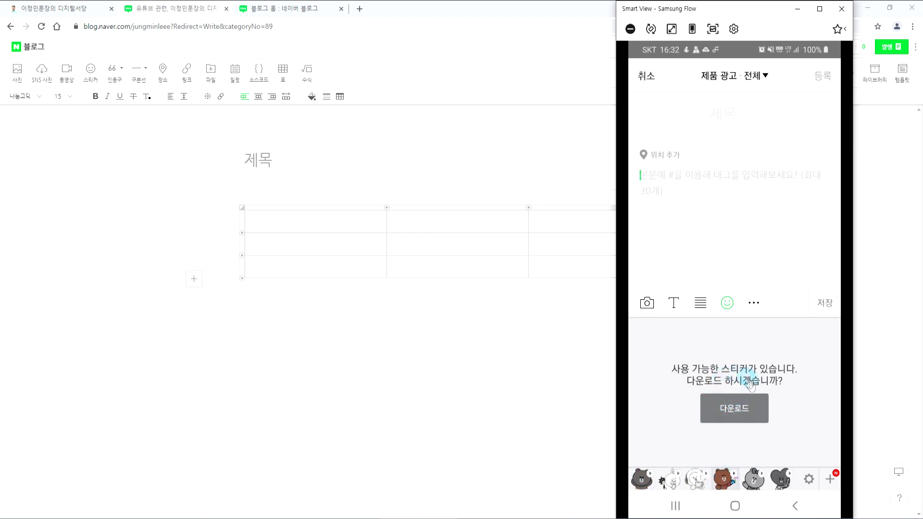
{"action": "left_click", "coordinate": [736, 410]}
{"action": "left_click", "coordinate": [660, 132]}
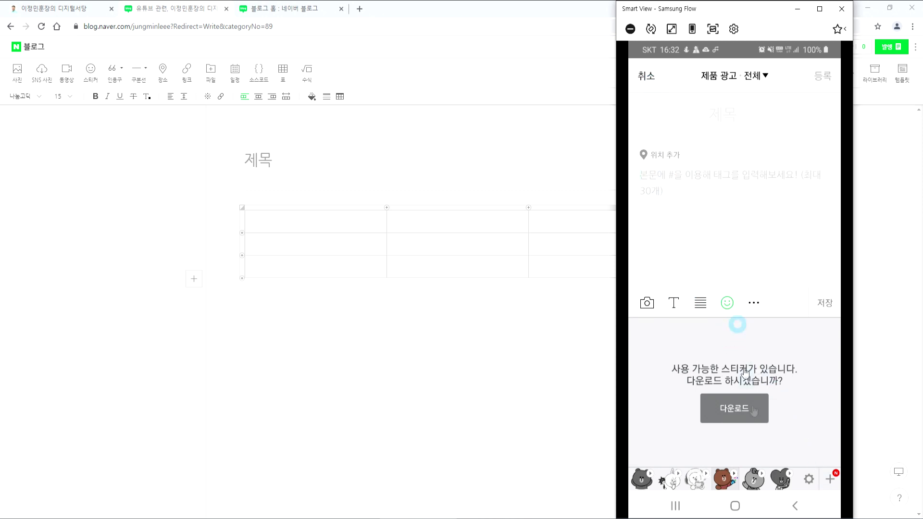
{"action": "left_click", "coordinate": [795, 504]}
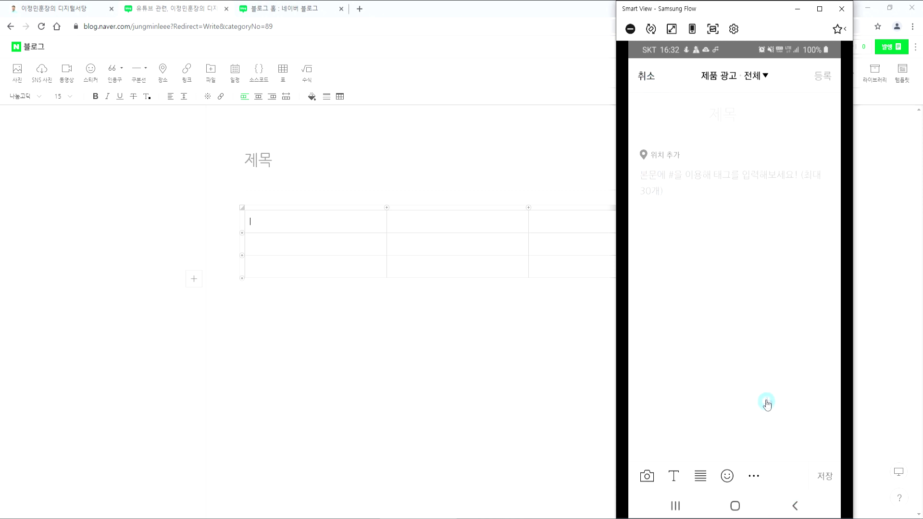
Examine the additional insert options of the mobile post editor, such as 인용구, 구분선, 장소, 링크 and 파일.
{"action": "left_click", "coordinate": [753, 476]}
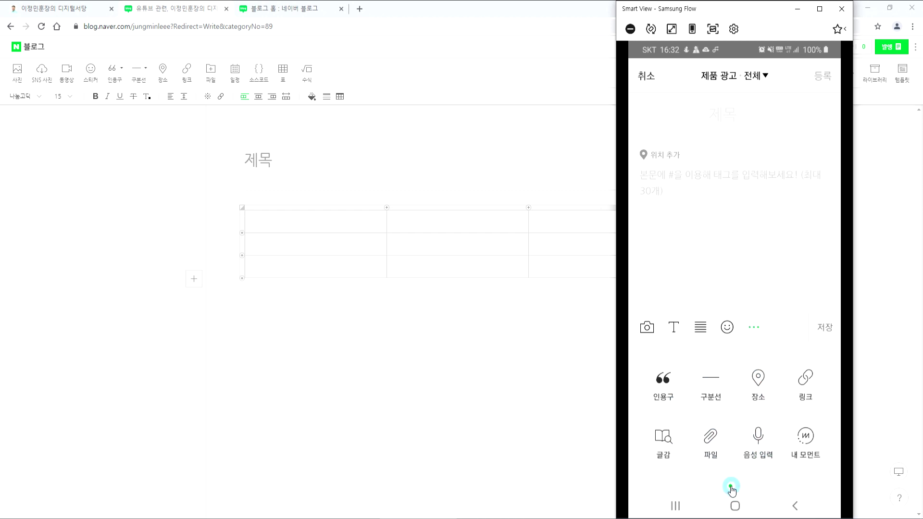
{"action": "left_click", "coordinate": [762, 329]}
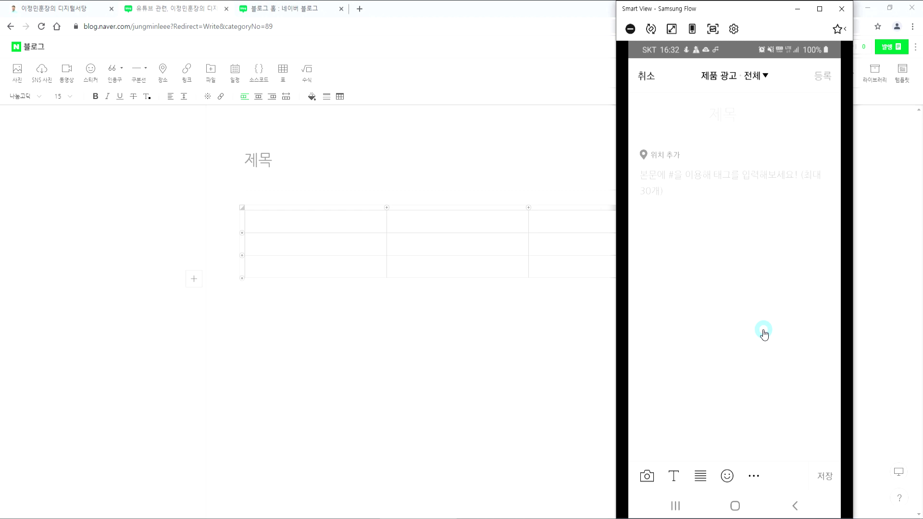
{"action": "left_click", "coordinate": [760, 489]}
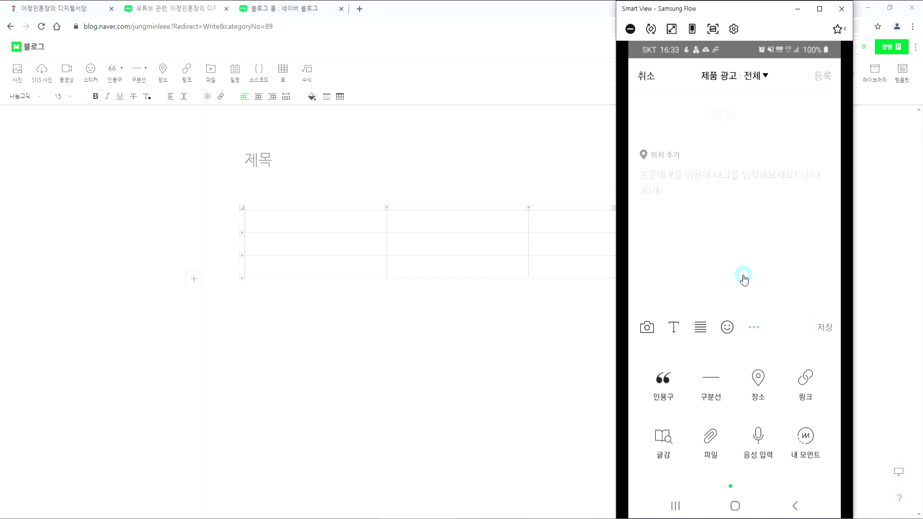
Return to the desktop post editor, insert the bear OK sticker below the table, and delete it.
{"action": "left_click", "coordinate": [268, 221]}
{"action": "left_click", "coordinate": [297, 336]}
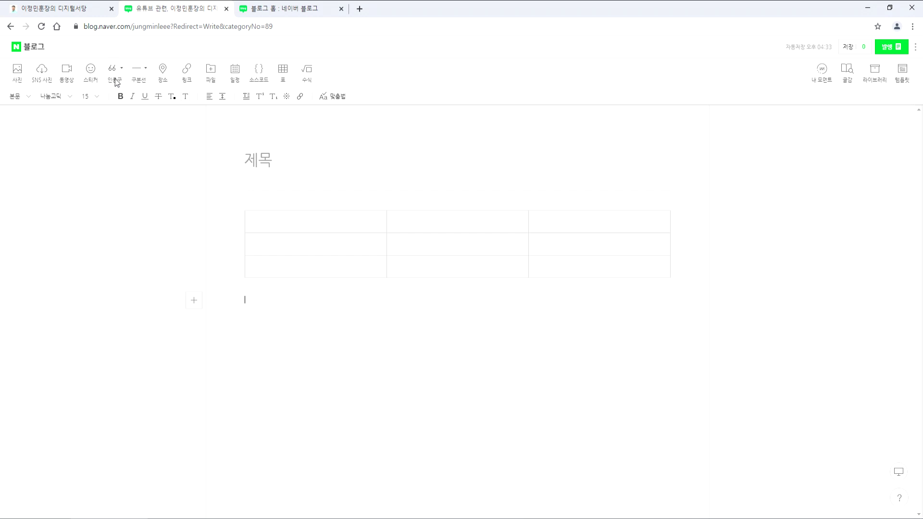
{"action": "left_click", "coordinate": [91, 72]}
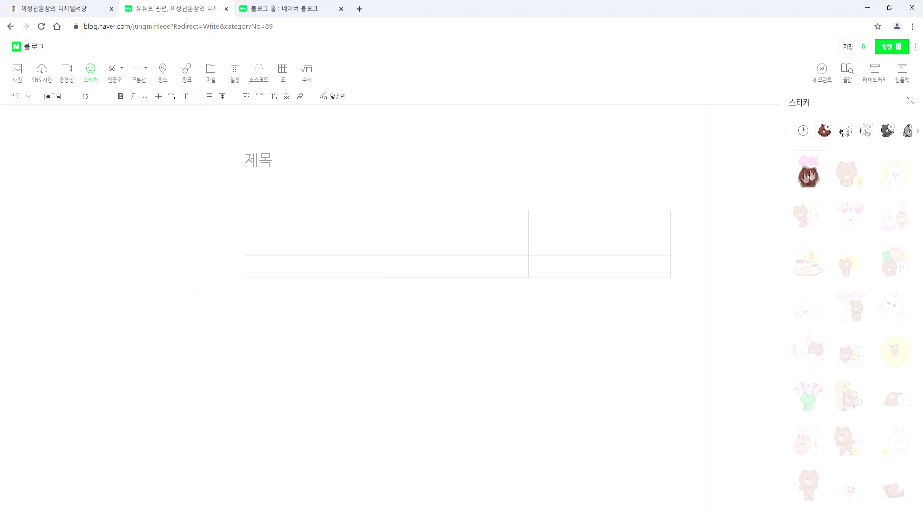
{"action": "left_click", "coordinate": [812, 179]}
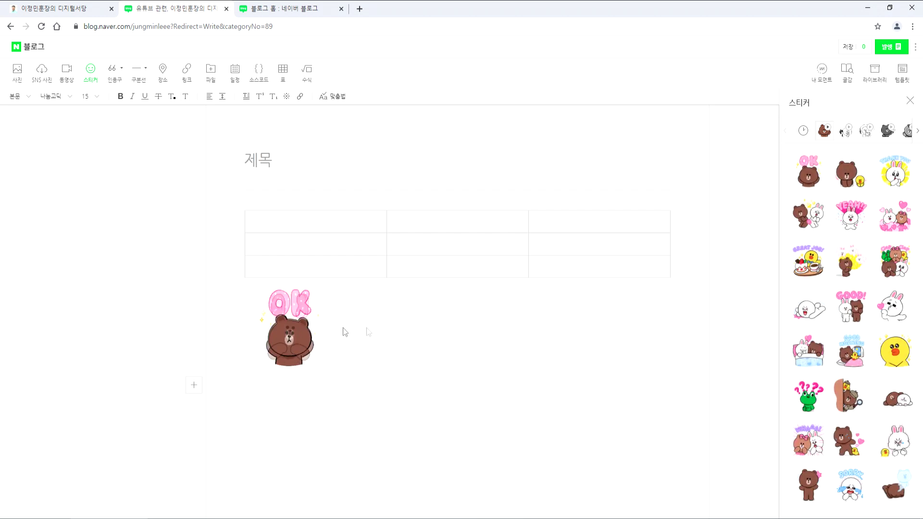
{"action": "left_click", "coordinate": [291, 320]}
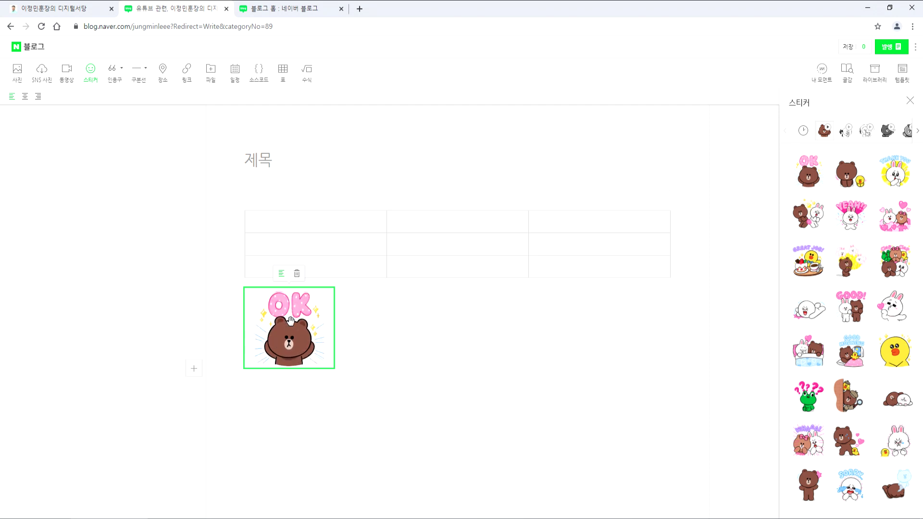
{"action": "key", "text": "Delete"}
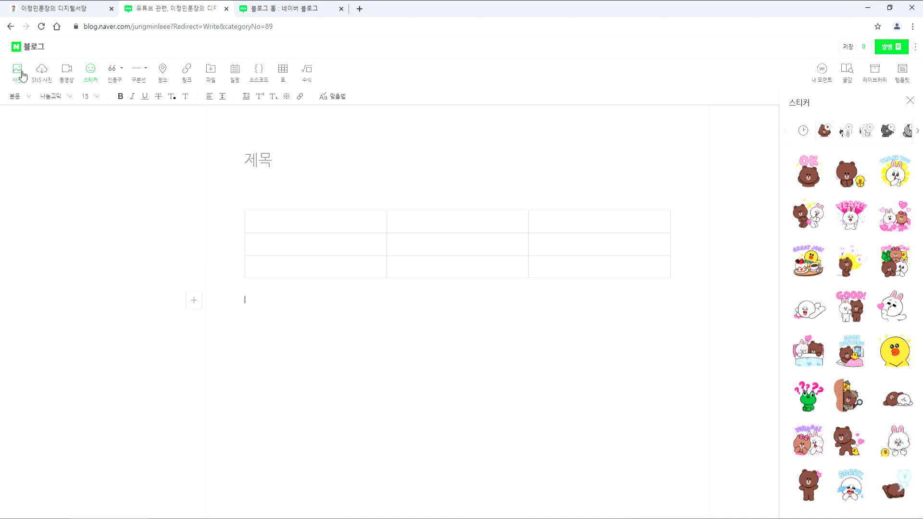
View the 수식 equation editor, close it, and leave the post editor for the blog.
{"action": "left_click", "coordinate": [306, 72]}
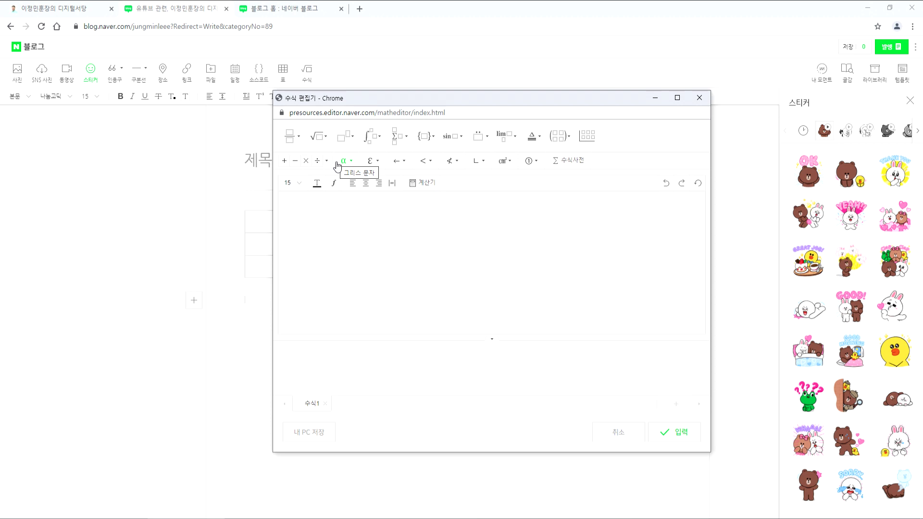
{"action": "left_click", "coordinate": [699, 97]}
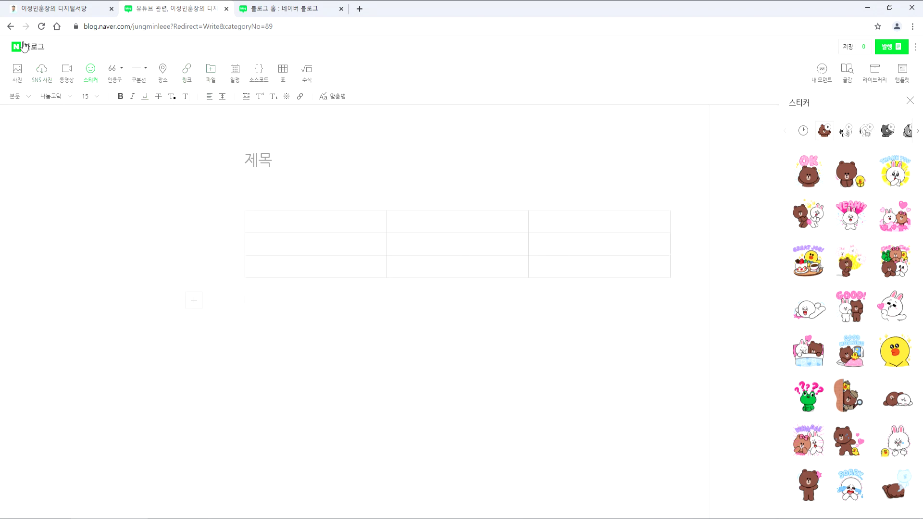
{"action": "left_click", "coordinate": [10, 27]}
{"action": "left_click", "coordinate": [514, 85]}
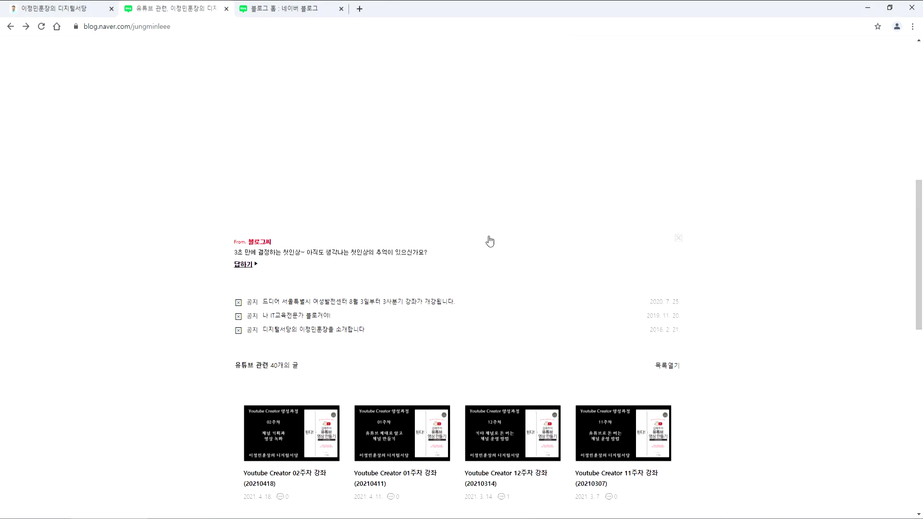
Start a new post from the blog profile and decline to resume the unfinished draft.
{"action": "scroll", "coordinate": [483, 215], "scroll_direction": "up", "scroll_amount": 3}
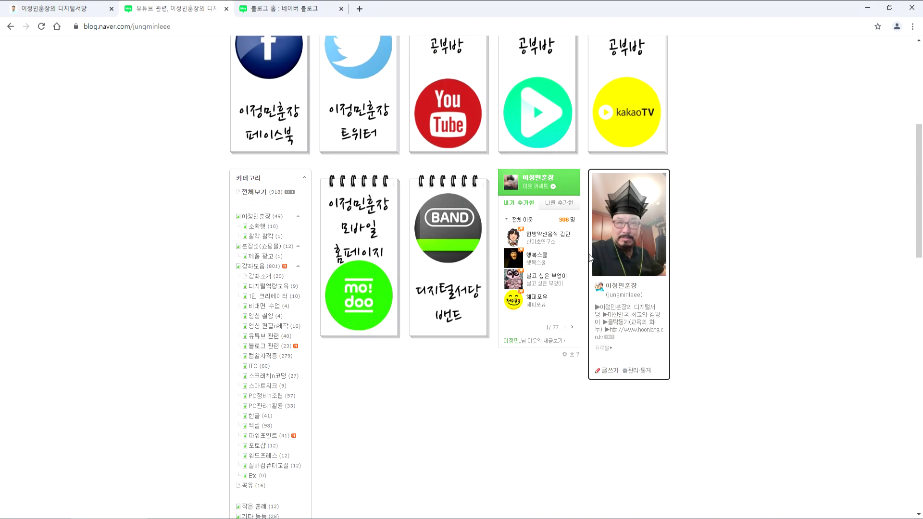
{"action": "left_click", "coordinate": [604, 374]}
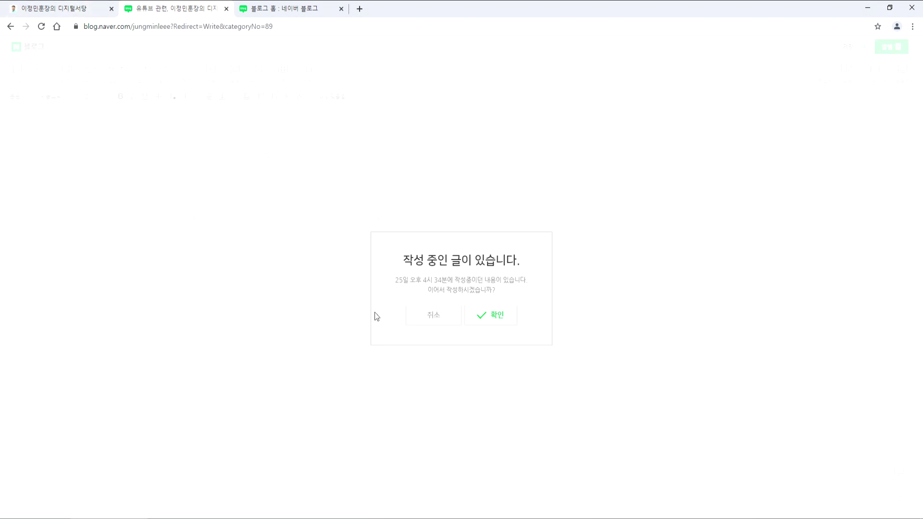
{"action": "left_click", "coordinate": [451, 323]}
Switch to the hoonjang.co.kr homepage, open its page source, and read through the script and style code.
{"action": "left_click", "coordinate": [52, 8]}
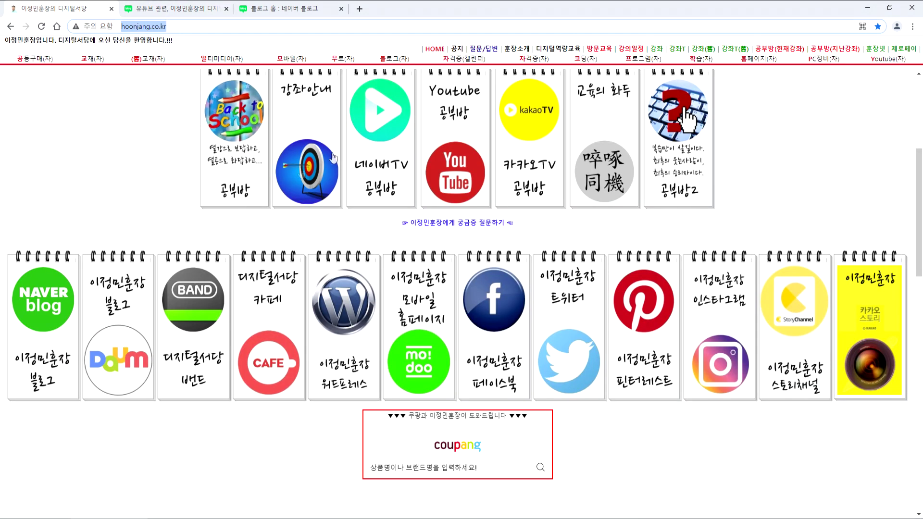
{"action": "right_click", "coordinate": [126, 139]}
{"action": "left_click", "coordinate": [180, 273]}
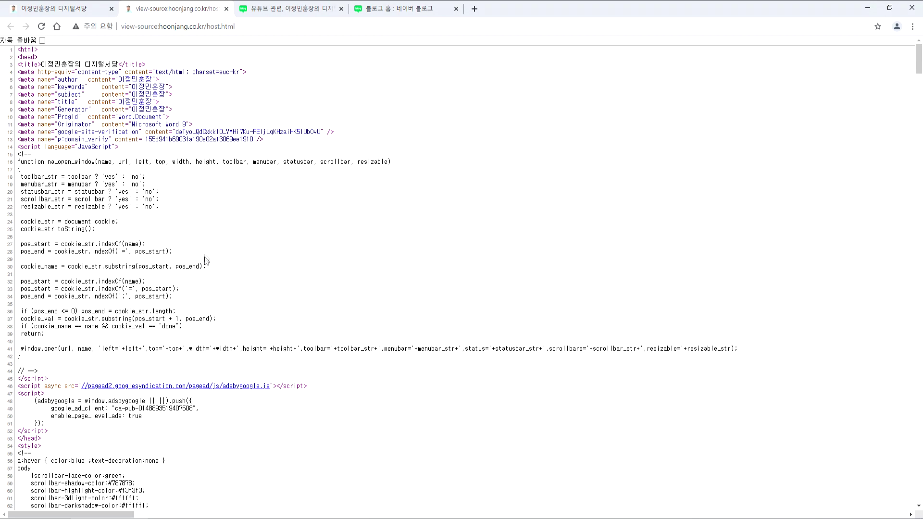
{"action": "left_click_drag", "start_coordinate": [76, 180], "coordinate": [302, 327]}
{"action": "scroll", "coordinate": [356, 300], "scroll_direction": "down", "scroll_amount": 10}
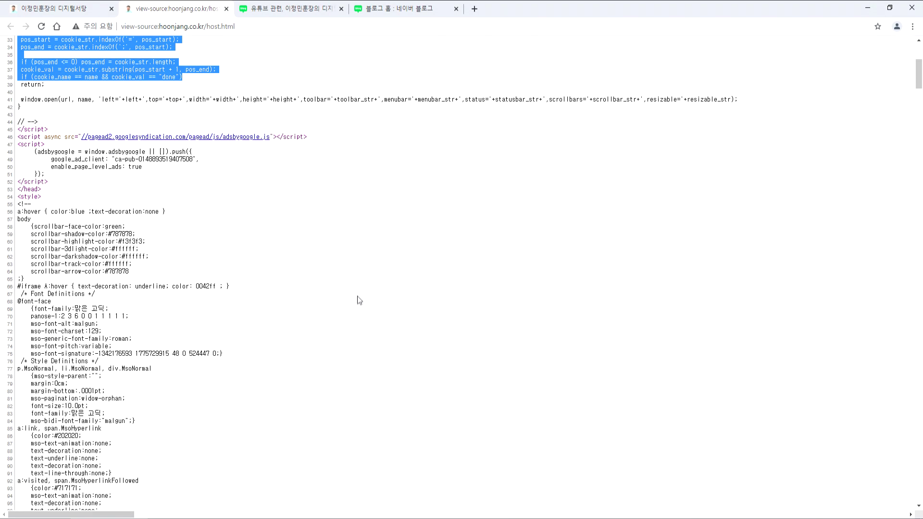
{"action": "scroll", "coordinate": [337, 291], "scroll_direction": "down", "scroll_amount": 10}
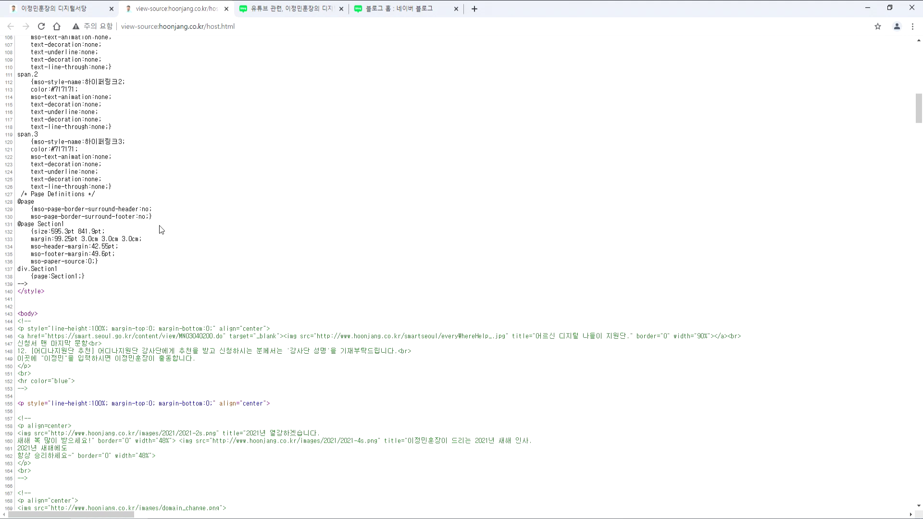
Compare the blank blog post editor with the body section of the homepage's HTML source.
{"action": "left_click", "coordinate": [271, 10]}
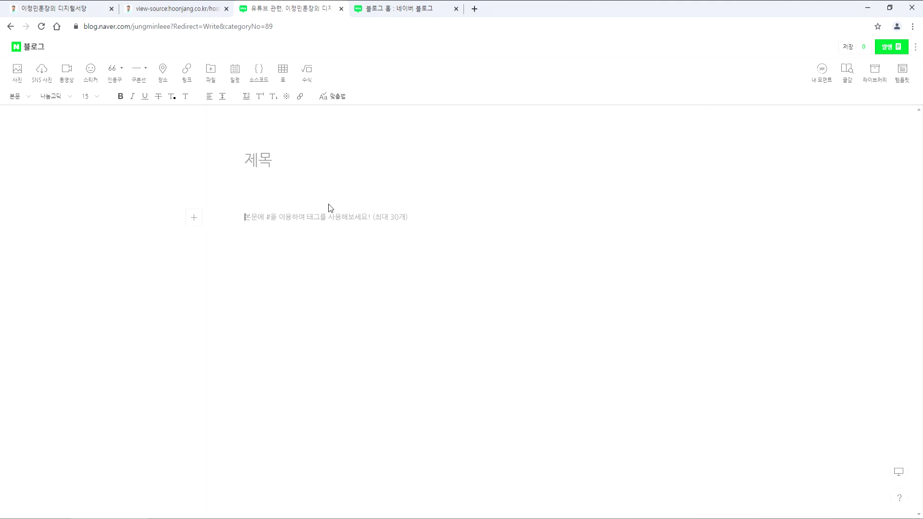
{"action": "left_click", "coordinate": [174, 8]}
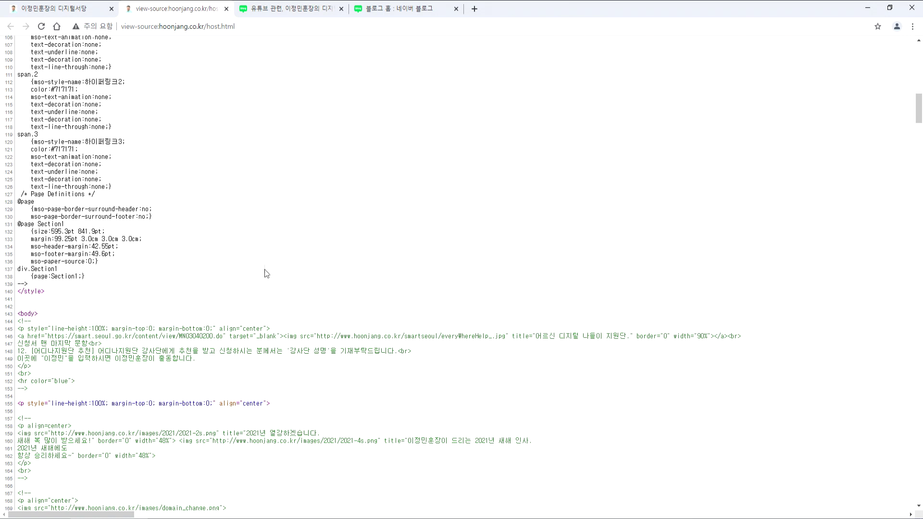
{"action": "scroll", "coordinate": [276, 308], "scroll_direction": "down", "scroll_amount": 4}
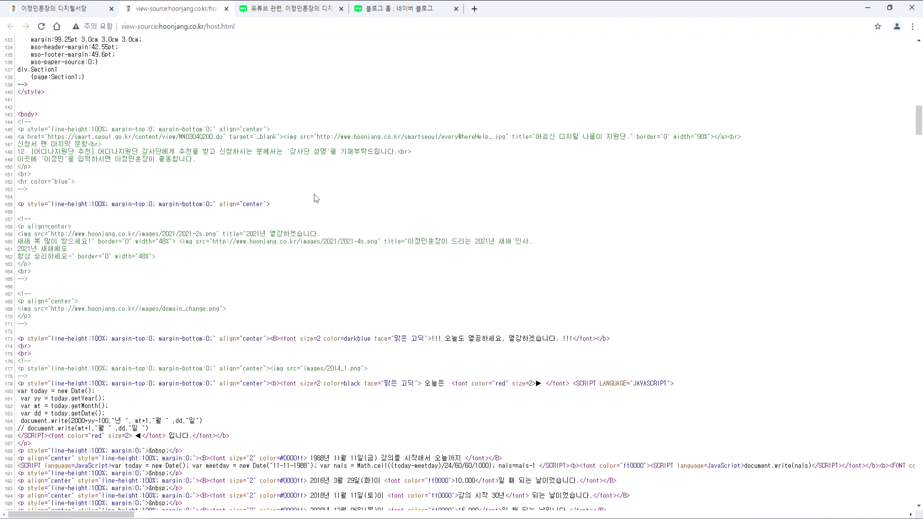
In the blog post editor, enter "ㄴㅇㄹㄴㅇㄹㄴㅇㄹ" in the body and color its first four letters pink-purple.
{"action": "left_click", "coordinate": [312, 9]}
{"action": "type", "text": "ㄴㅇㄹㄴㅇㄹㄴㅇㄹ"}
{"action": "left_click_drag", "start_coordinate": [270, 215], "coordinate": [240, 215]}
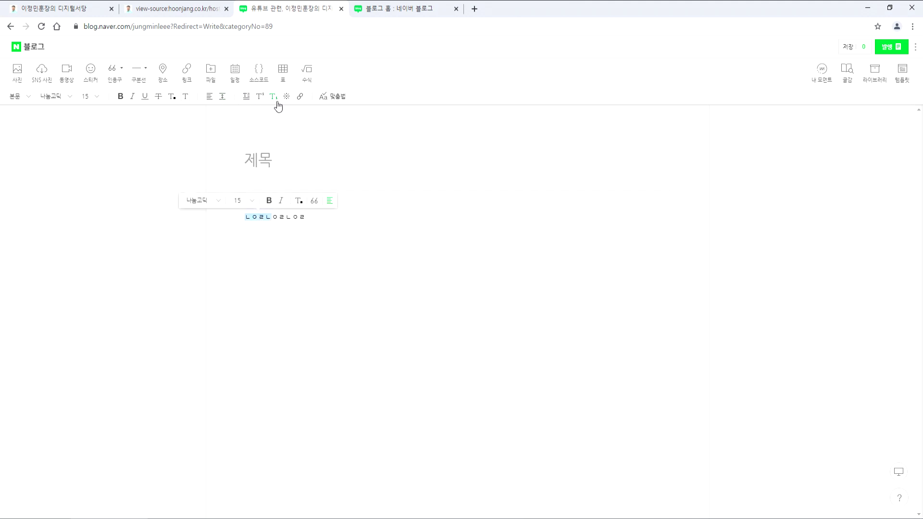
{"action": "left_click", "coordinate": [172, 97]}
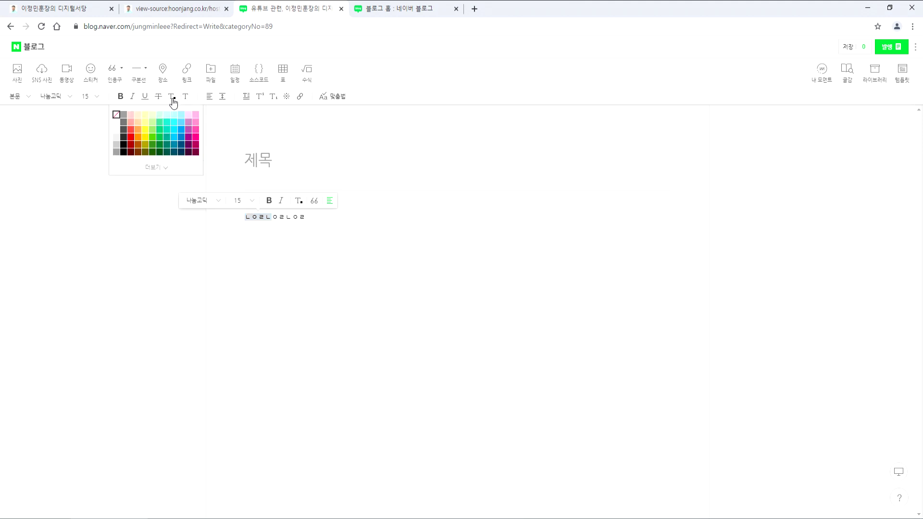
{"action": "left_click", "coordinate": [188, 129]}
{"action": "left_click", "coordinate": [268, 232]}
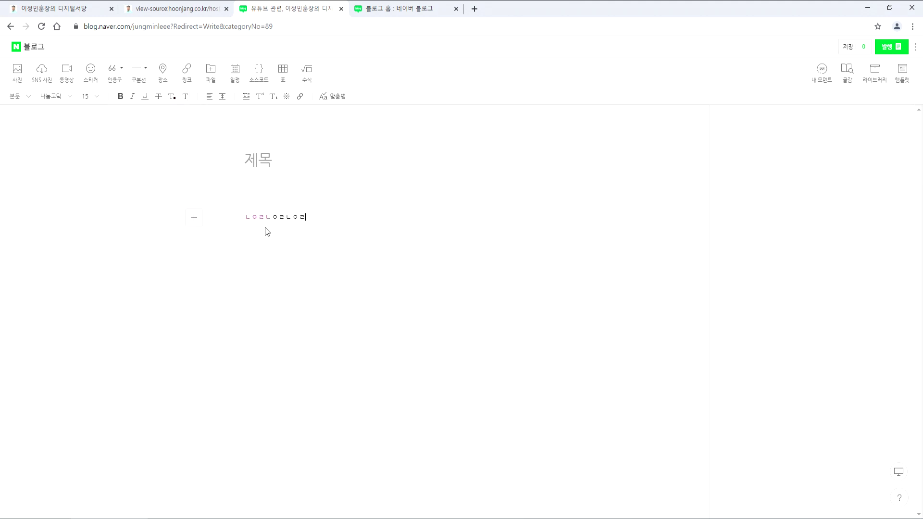
Set the font size of the first seven letters in the body text to 38.
{"action": "left_click_drag", "start_coordinate": [291, 216], "coordinate": [205, 213]}
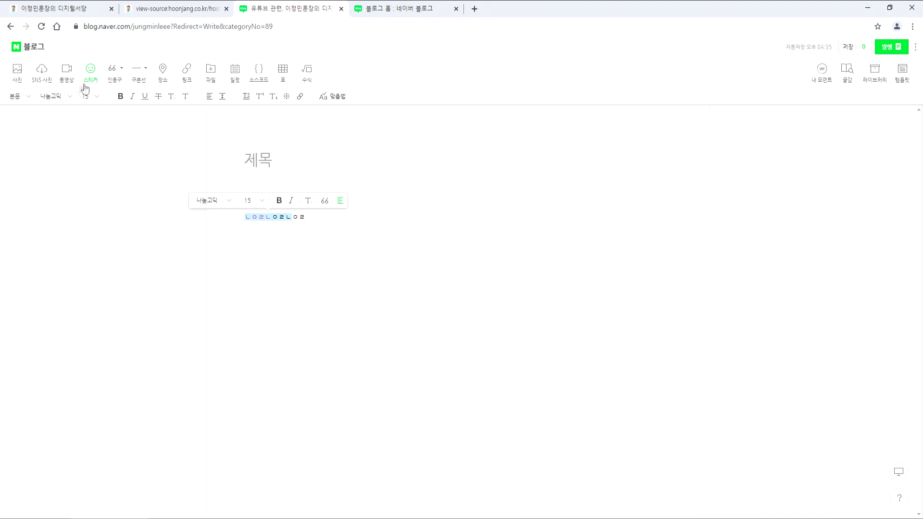
{"action": "left_click", "coordinate": [96, 97]}
{"action": "left_click", "coordinate": [95, 241]}
{"action": "left_click", "coordinate": [326, 253]}
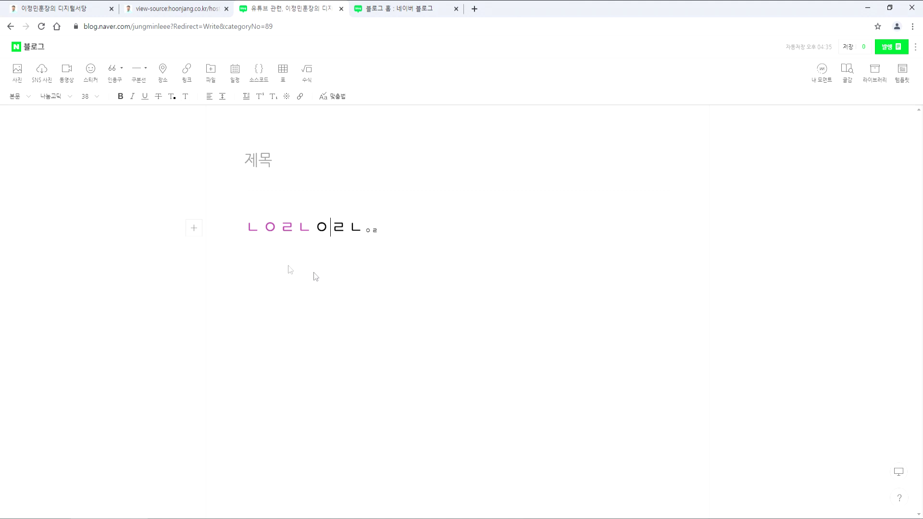
Examine the image and paragraph tags in the homepage's HTML source and return to the post editor.
{"action": "left_click", "coordinate": [144, 10]}
{"action": "left_click_drag", "start_coordinate": [159, 234], "coordinate": [276, 309]}
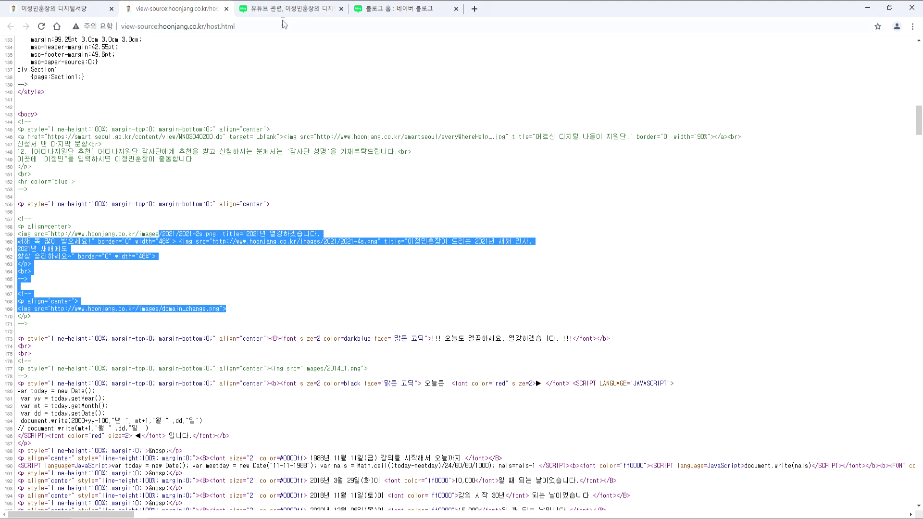
{"action": "left_click", "coordinate": [261, 11]}
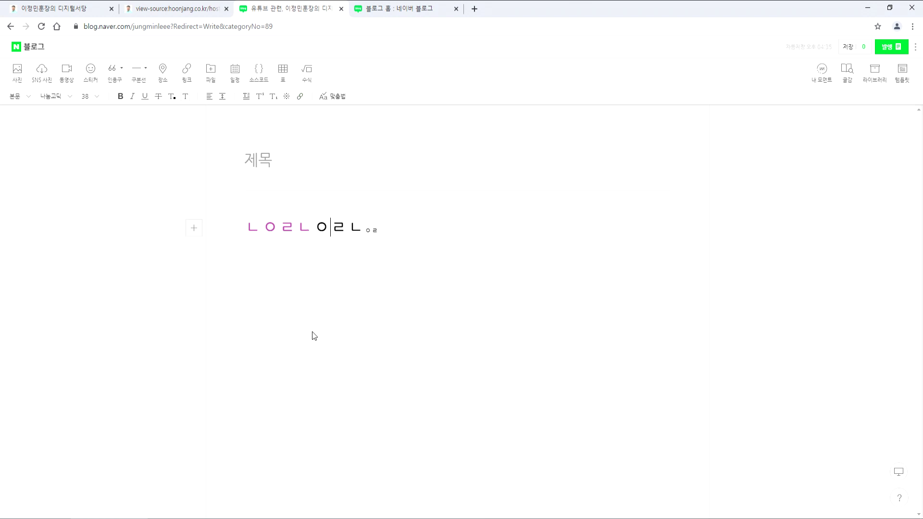
Make the fourth letter of the body text bold and underlined.
{"action": "left_click_drag", "start_coordinate": [262, 227], "coordinate": [295, 228]}
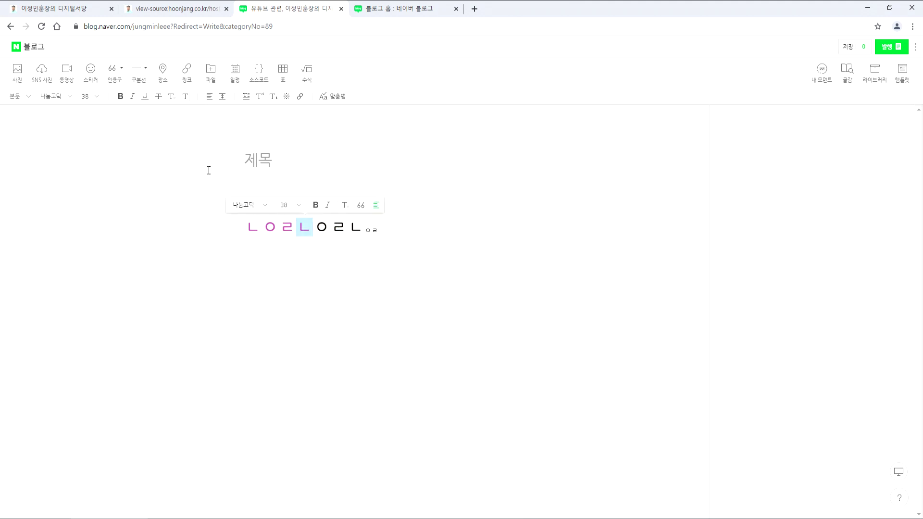
{"action": "left_click", "coordinate": [121, 97]}
{"action": "left_click", "coordinate": [145, 97]}
{"action": "left_click", "coordinate": [287, 299]}
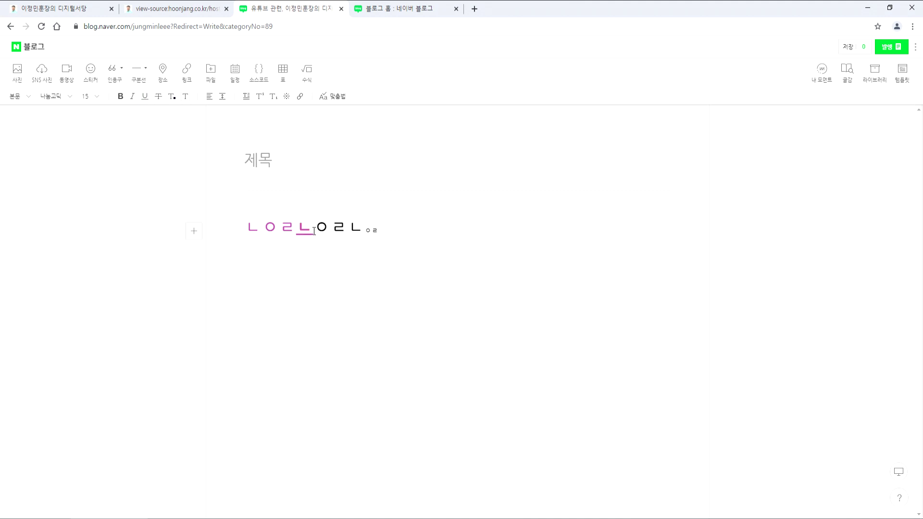
Delete all the sample text from the post body and place the cursor in the title.
{"action": "left_click_drag", "start_coordinate": [245, 228], "coordinate": [383, 231]}
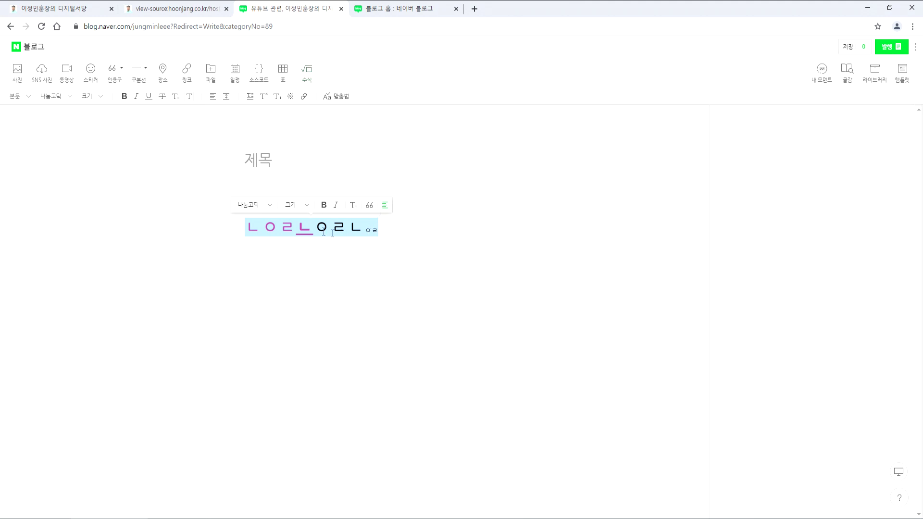
{"action": "left_click", "coordinate": [396, 232]}
{"action": "left_click_drag", "start_coordinate": [365, 227], "coordinate": [198, 244]}
{"action": "key", "text": "BackSpace"}
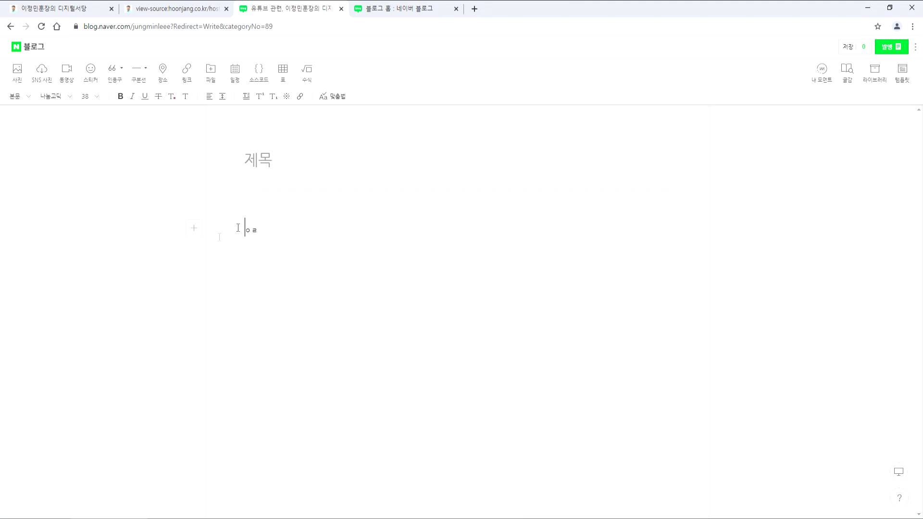
{"action": "left_click", "coordinate": [255, 162]}
{"action": "left_click_drag", "start_coordinate": [245, 220], "coordinate": [293, 221]}
{"action": "key", "text": "BackSpace"}
{"action": "left_click", "coordinate": [251, 162]}
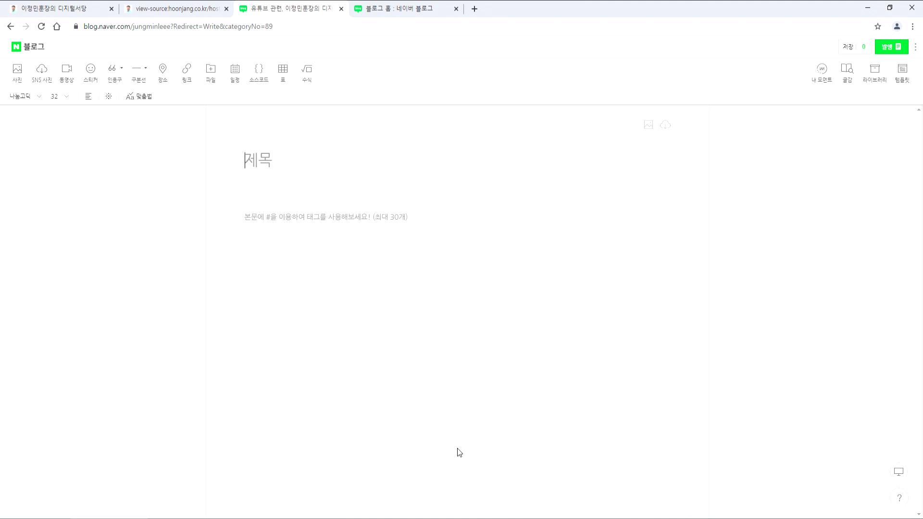
Close the homepage's page source and open the personal blog from the Naver home page.
{"action": "left_click", "coordinate": [166, 8]}
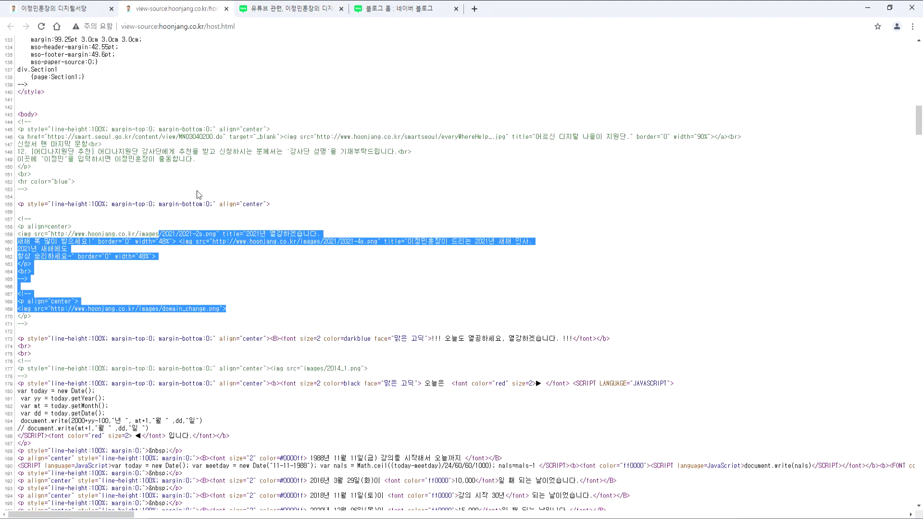
{"action": "left_click", "coordinate": [226, 9]}
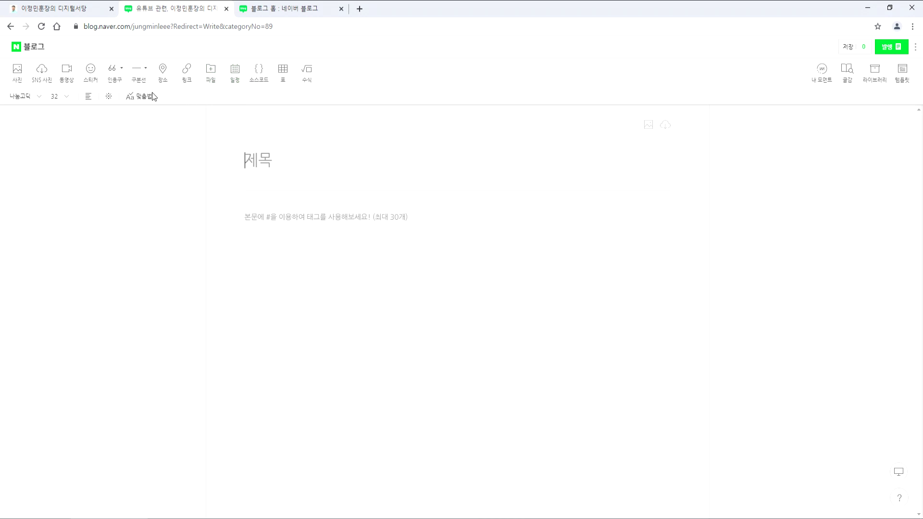
{"action": "left_click", "coordinate": [56, 27]}
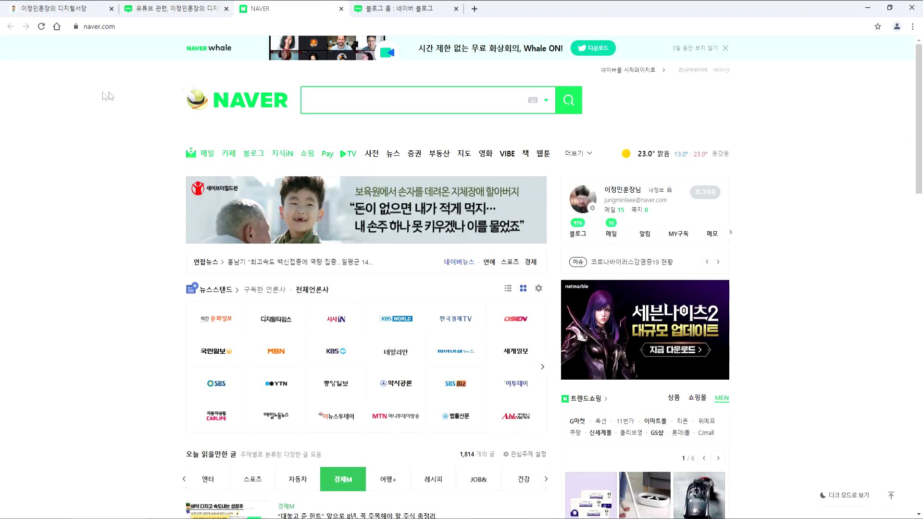
{"action": "left_click", "coordinate": [578, 234]}
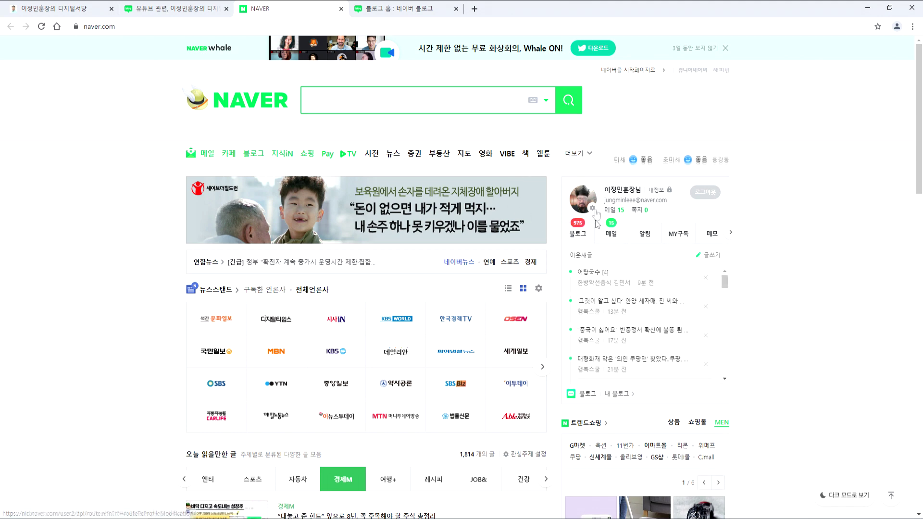
{"action": "left_click", "coordinate": [618, 394]}
Close the leftover Naver home page and post editor, and return to the personal blog.
{"action": "left_click", "coordinate": [341, 9]}
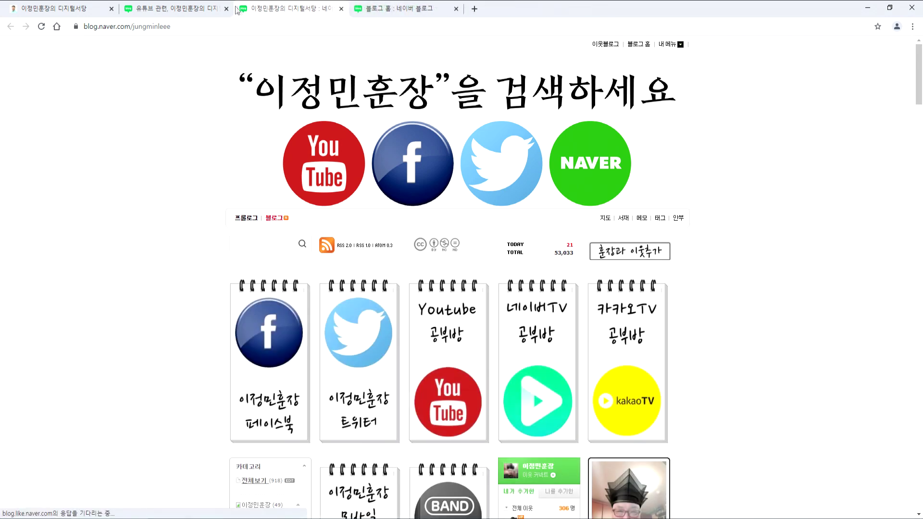
{"action": "left_click", "coordinate": [227, 9]}
{"action": "left_click", "coordinate": [265, 9]}
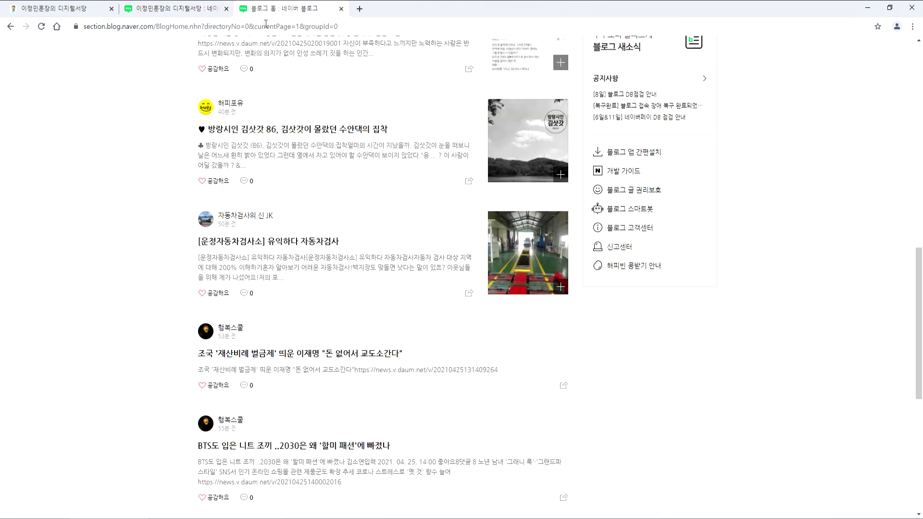
{"action": "left_click", "coordinate": [171, 8]}
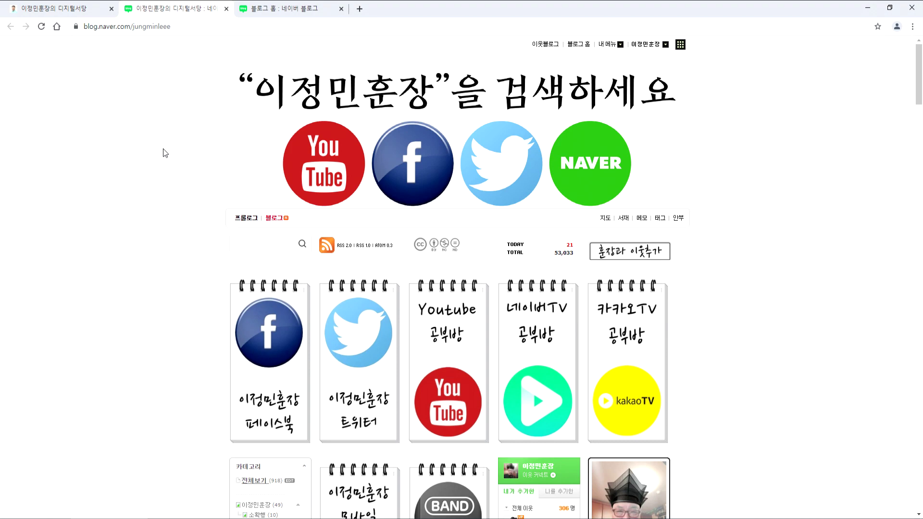
Look over the blog's post and category lists, and open the 메뉴·글·동영상 관리 section of its management page.
{"action": "scroll", "coordinate": [217, 188], "scroll_direction": "down", "scroll_amount": 14}
{"action": "scroll", "coordinate": [325, 218], "scroll_direction": "down", "scroll_amount": 4}
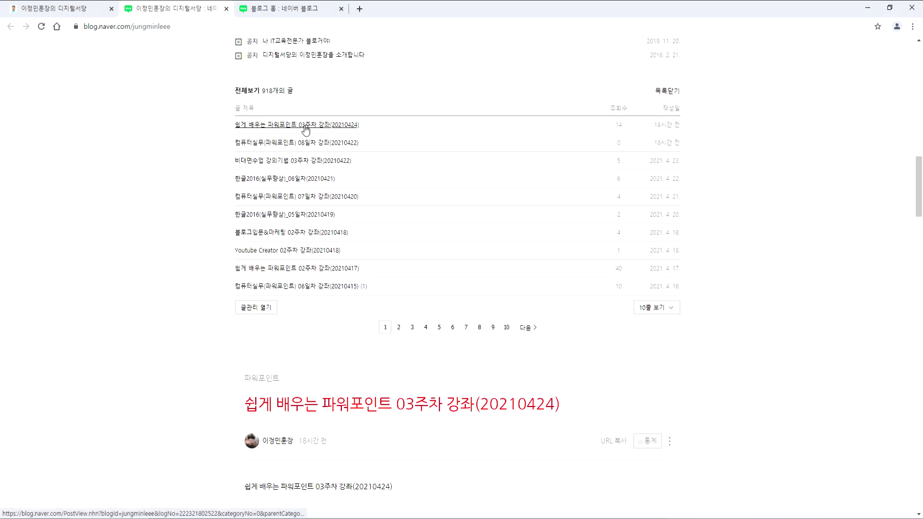
{"action": "scroll", "coordinate": [204, 202], "scroll_direction": "up", "scroll_amount": 6}
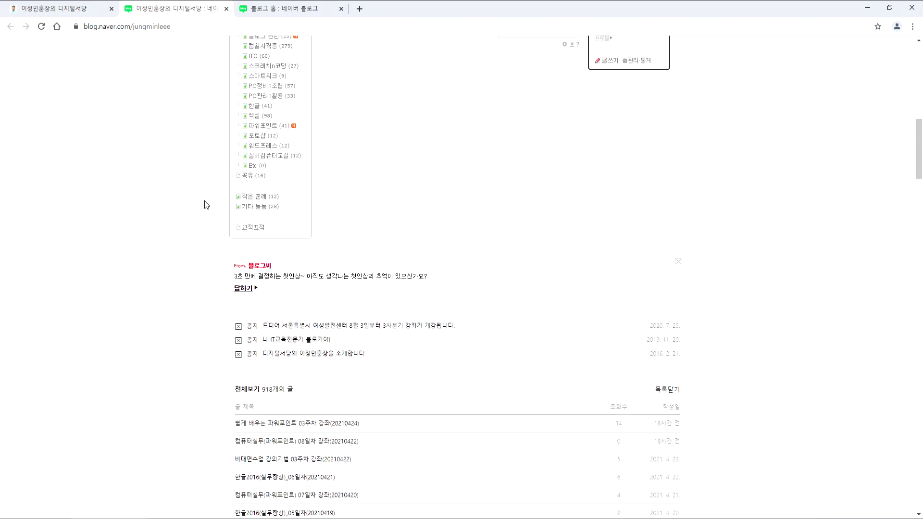
{"action": "scroll", "coordinate": [204, 201], "scroll_direction": "down", "scroll_amount": 3}
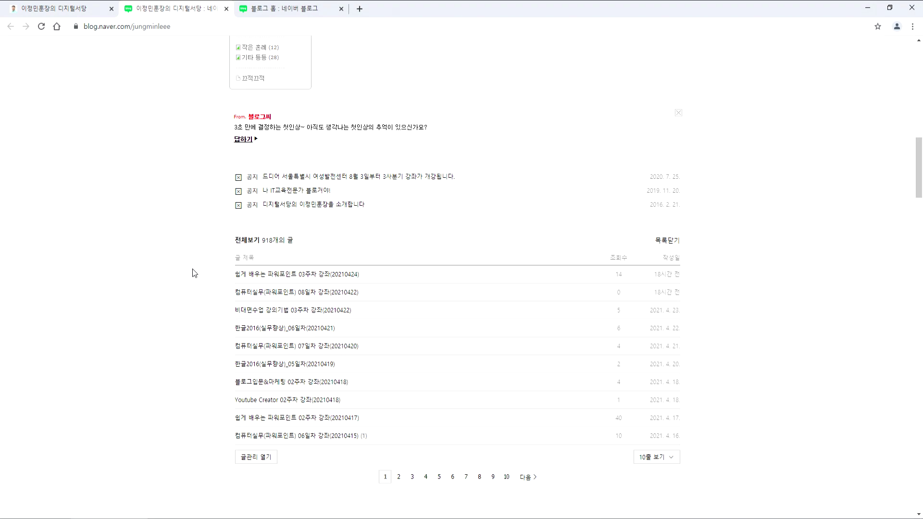
{"action": "scroll", "coordinate": [230, 255], "scroll_direction": "up", "scroll_amount": 10}
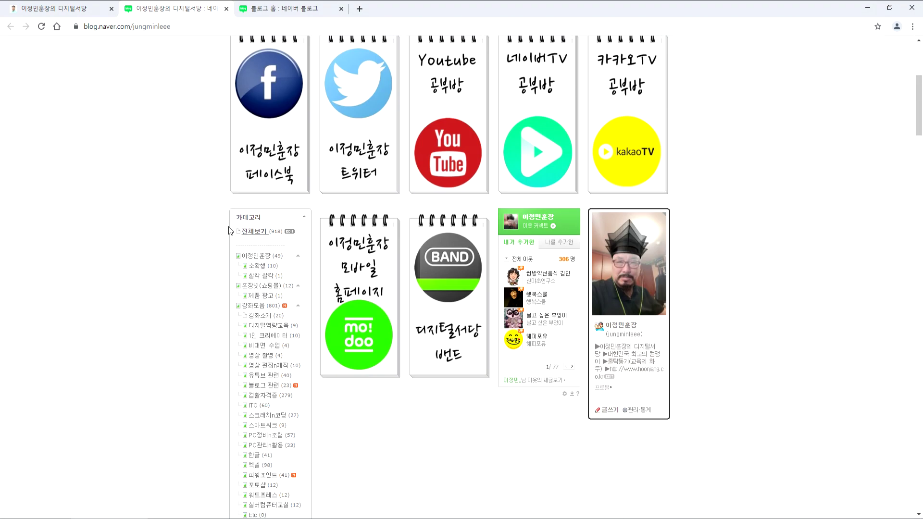
{"action": "left_click", "coordinate": [632, 264]}
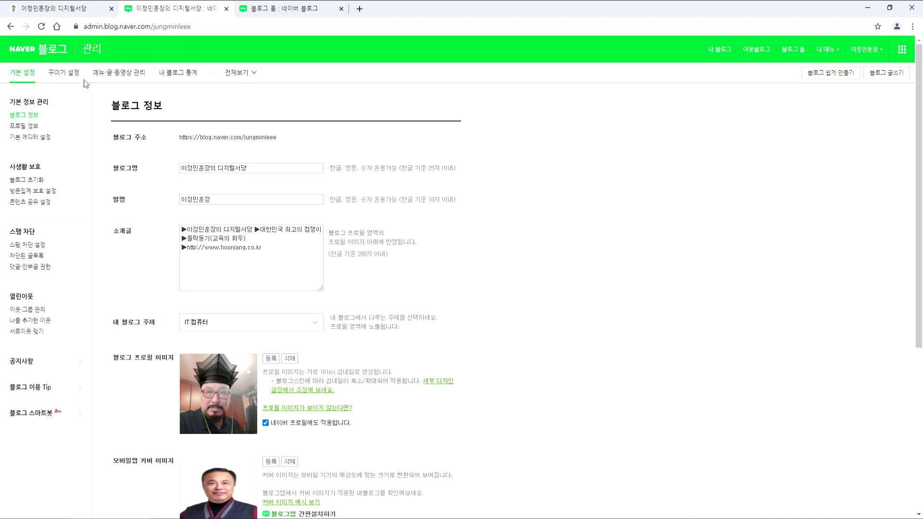
{"action": "left_click", "coordinate": [121, 81]}
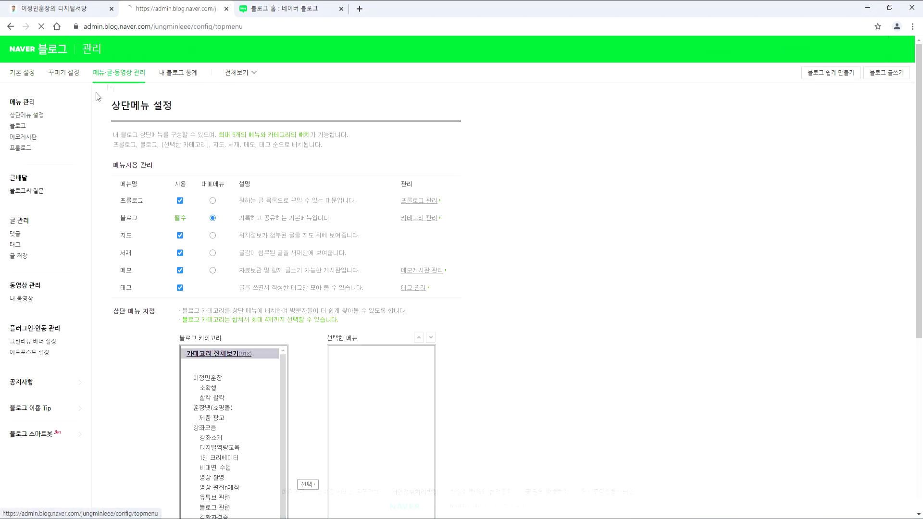
View the 블로그, 메모게시판 and 프롤로그 settings under 메뉴 관리.
{"action": "left_click", "coordinate": [15, 235]}
{"action": "left_click", "coordinate": [18, 248]}
{"action": "left_click", "coordinate": [18, 133]}
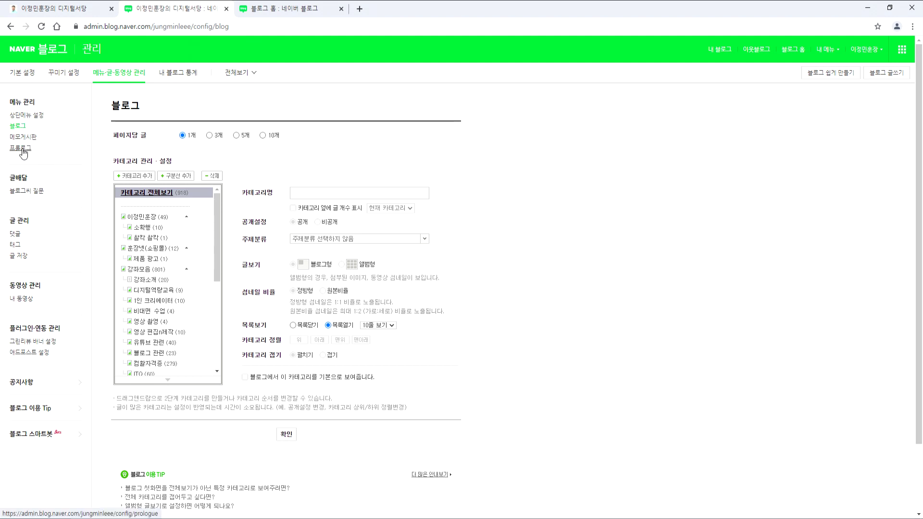
{"action": "scroll", "coordinate": [271, 250], "scroll_direction": "down", "scroll_amount": 2}
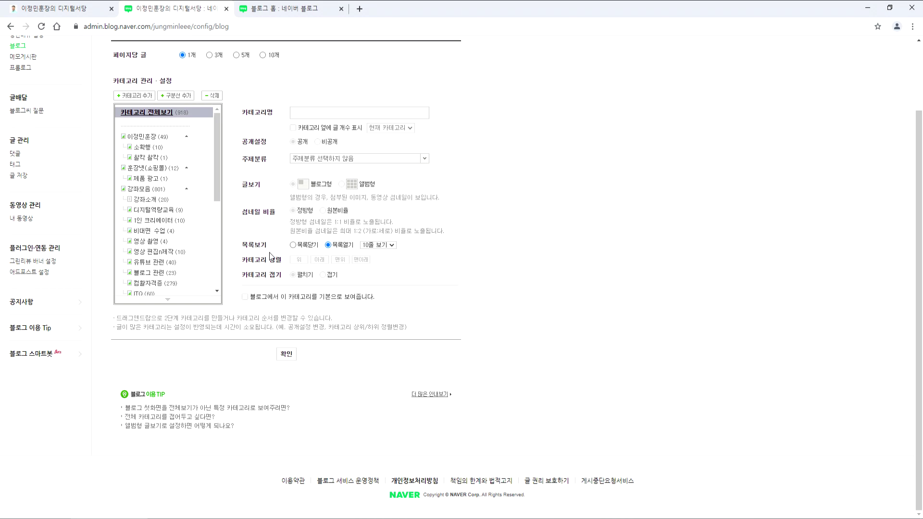
{"action": "left_click", "coordinate": [23, 57]}
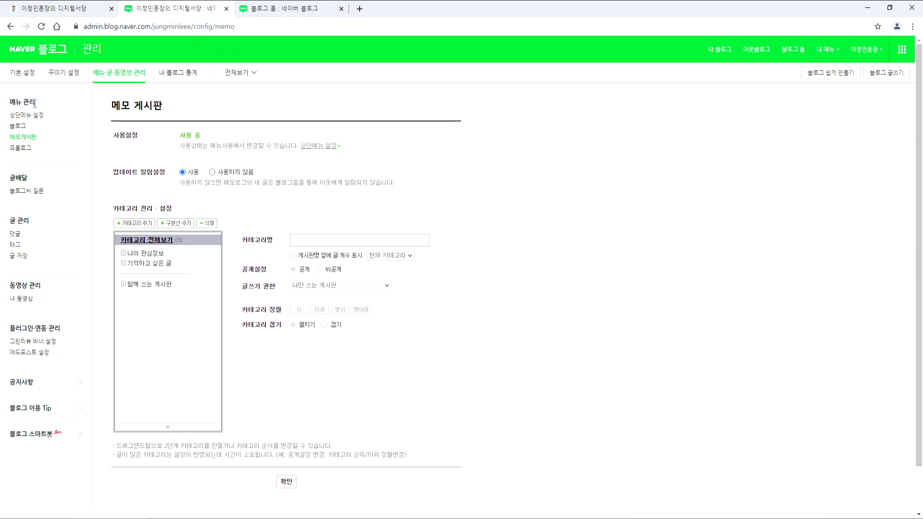
{"action": "left_click", "coordinate": [20, 148]}
Switch to File Explorer, sort the 교육생 folder by modified date and again by name, and minimize the window.
{"action": "left_click", "coordinate": [83, 9]}
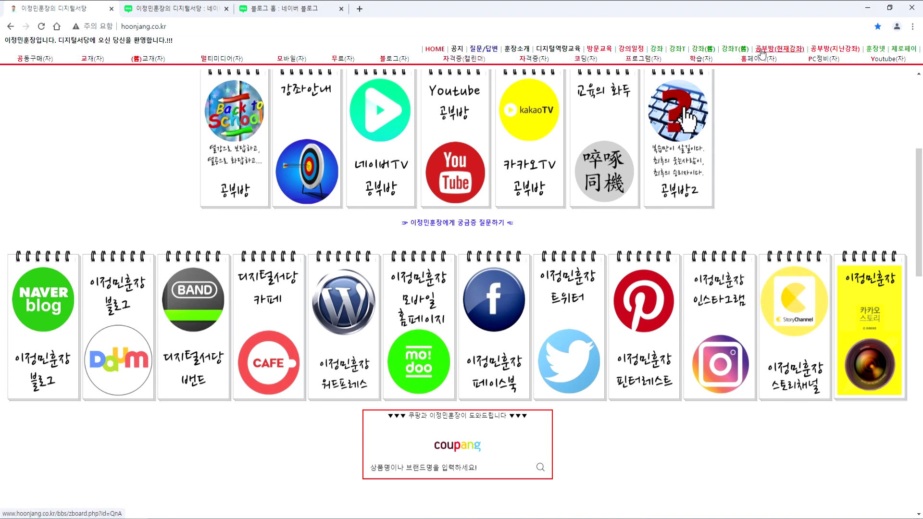
{"action": "key", "text": "alt+Tab"}
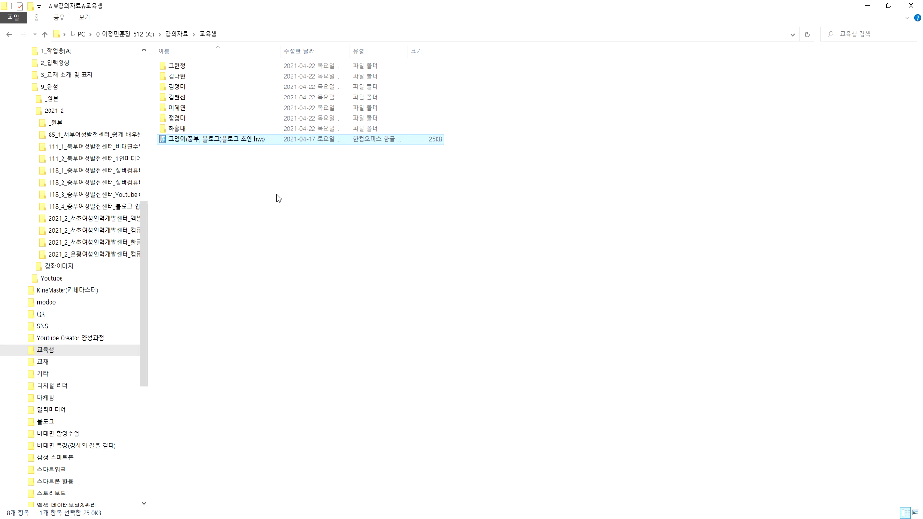
{"action": "left_click", "coordinate": [303, 51]}
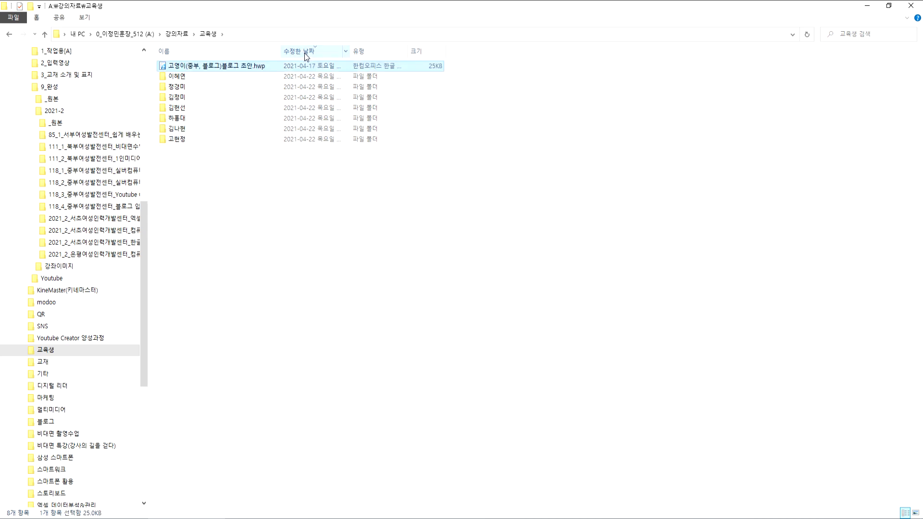
{"action": "left_click", "coordinate": [224, 53]}
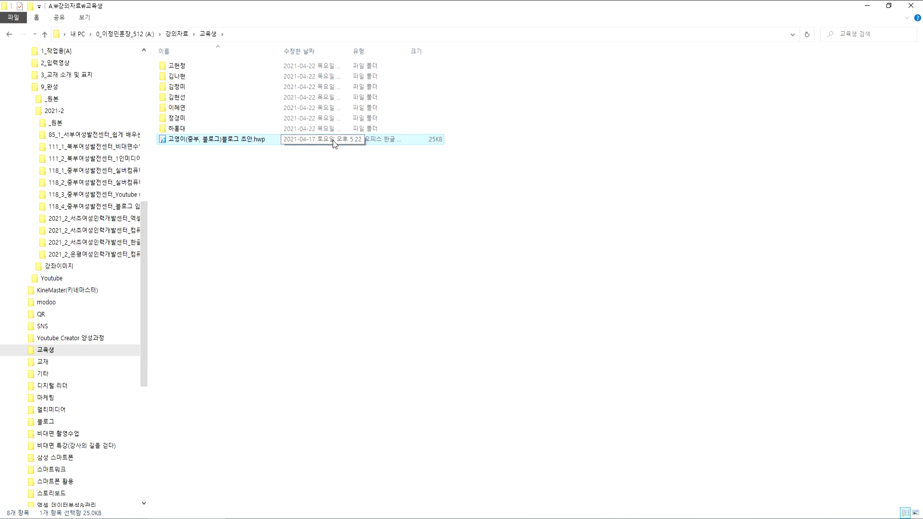
{"action": "left_click", "coordinate": [868, 6]}
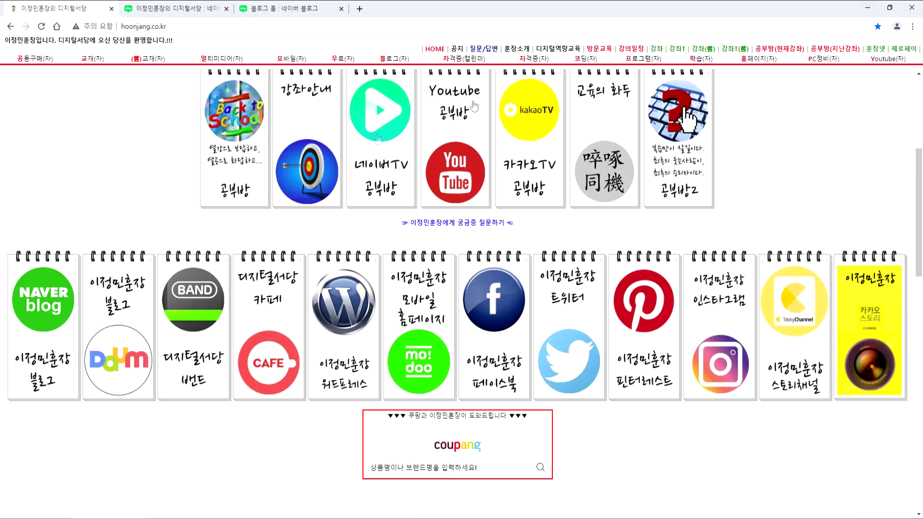
Check the Naver Blog home page and return to the blog's 프롤로그 settings.
{"action": "left_click", "coordinate": [204, 17]}
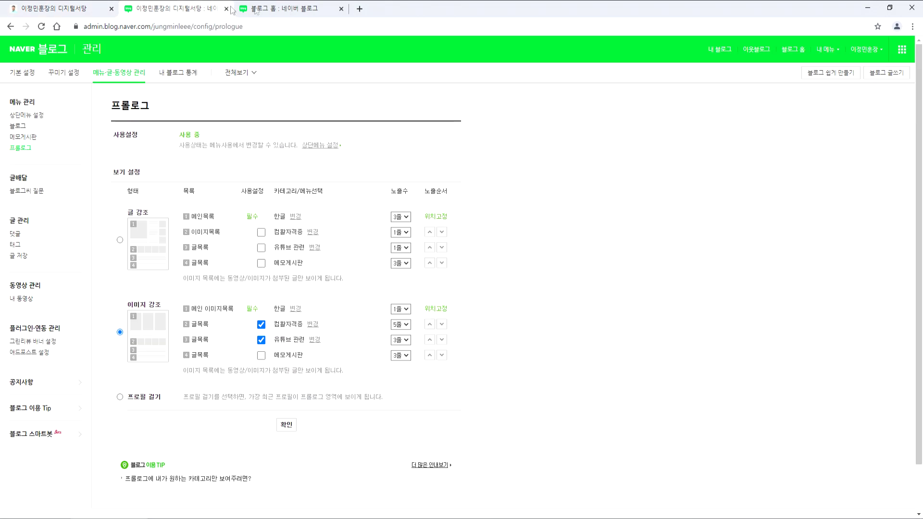
{"action": "left_click", "coordinate": [283, 9]}
{"action": "left_click", "coordinate": [182, 12]}
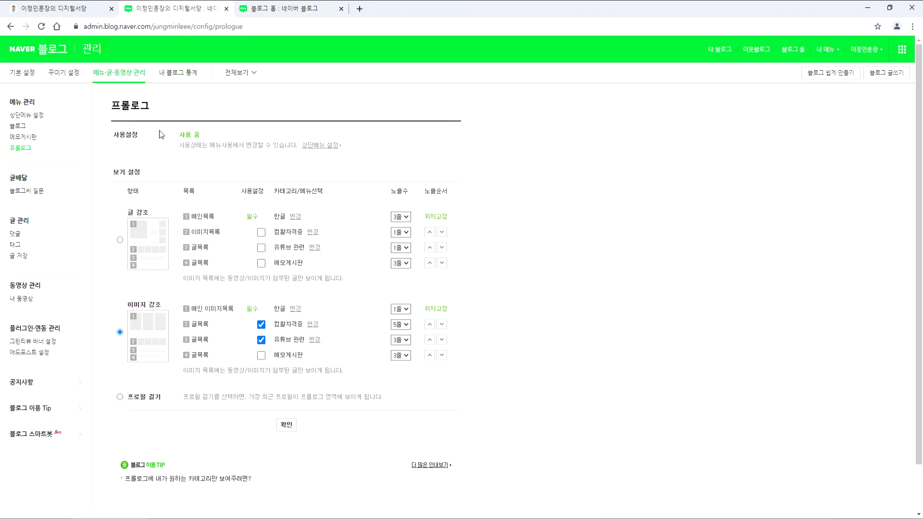
View the 상단메뉴 설정 page and the 블로그 settings page under 메뉴 관리.
{"action": "left_click", "coordinate": [24, 116]}
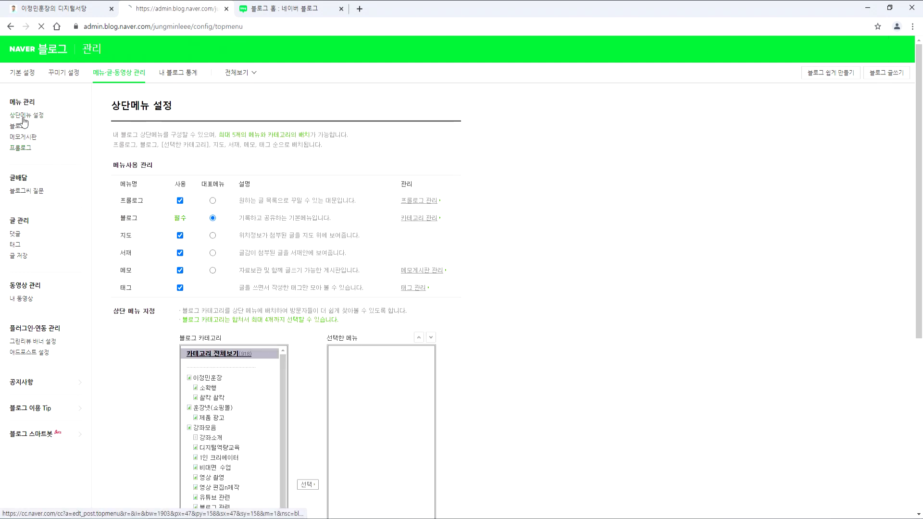
{"action": "left_click", "coordinate": [18, 126]}
{"action": "scroll", "coordinate": [536, 269], "scroll_direction": "down", "scroll_amount": 2}
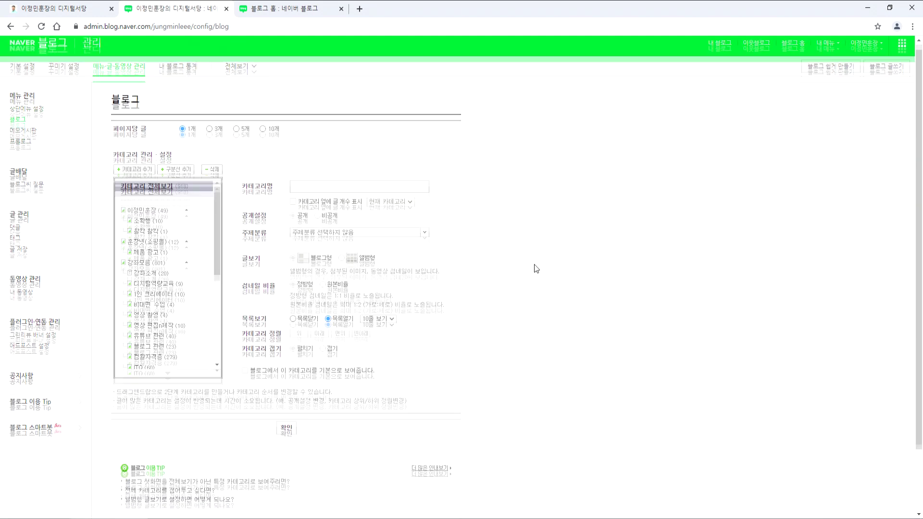
Switch to Notepad and highlight 스마트폰 & 케이블 and USB메모리 or 외장하드 in the 필수 line above the 제 4주 notes.
{"action": "key", "text": "alt+Escape"}
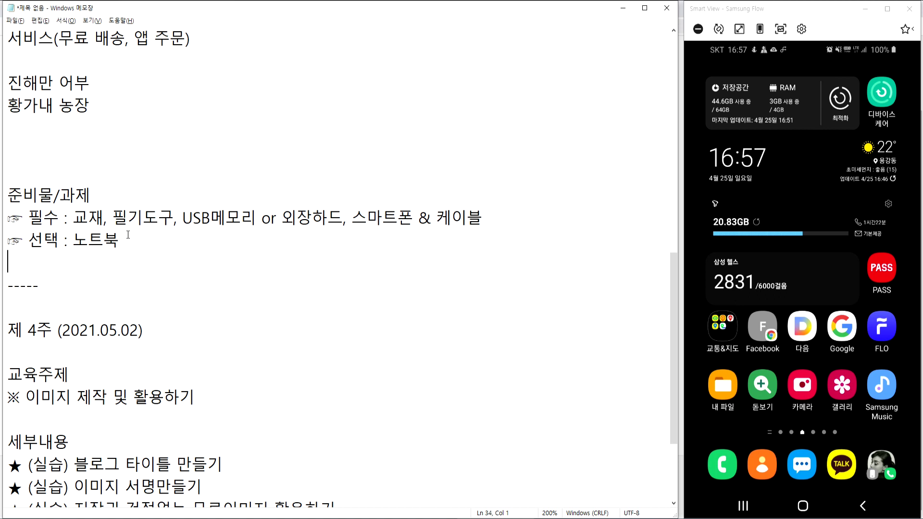
{"action": "left_click_drag", "start_coordinate": [352, 218], "coordinate": [482, 219]}
{"action": "left_click", "coordinate": [366, 218]}
{"action": "left_click_drag", "start_coordinate": [183, 217], "coordinate": [343, 219]}
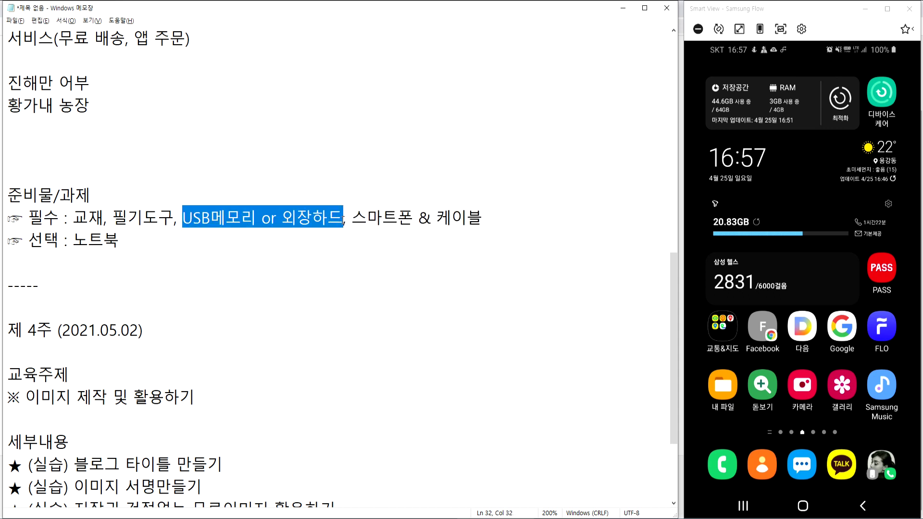
{"action": "left_click", "coordinate": [133, 152]}
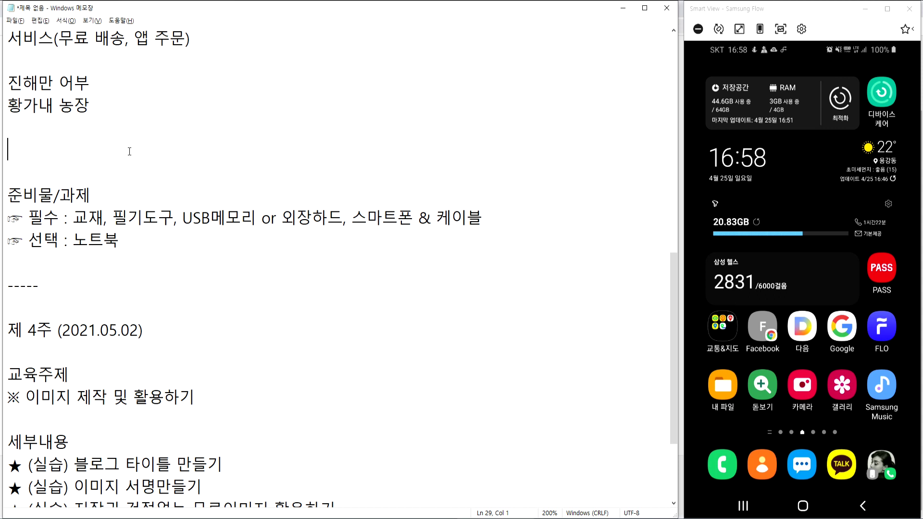
{"action": "type", "text": "카"}
{"action": "key", "text": "BackSpace"}
{"action": "key", "text": "BackSpace"}
Highlight USB메모리 or 외장하드 again in the 필수 line, and clear the selection at the blank lines above 준비물/과제.
{"action": "left_click", "coordinate": [497, 216]}
{"action": "left_click_drag", "start_coordinate": [183, 217], "coordinate": [342, 217]}
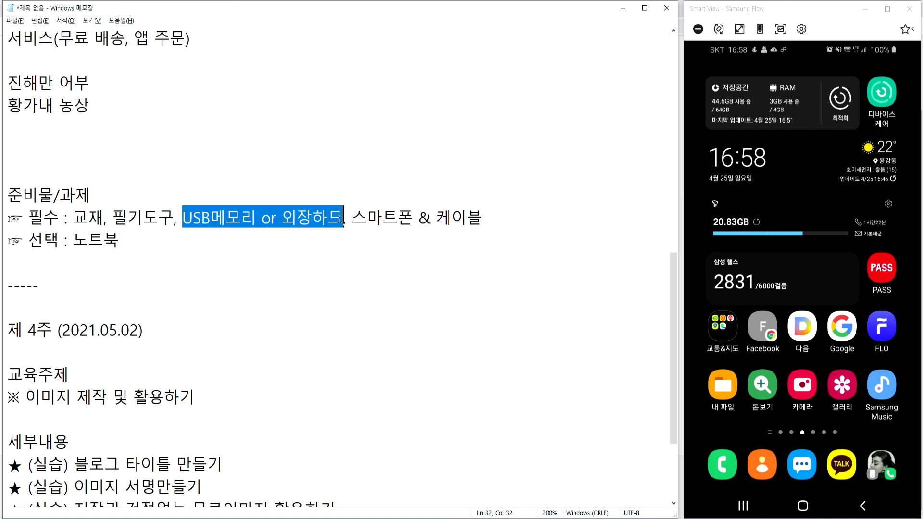
{"action": "left_click", "coordinate": [313, 181]}
{"action": "left_click", "coordinate": [276, 149]}
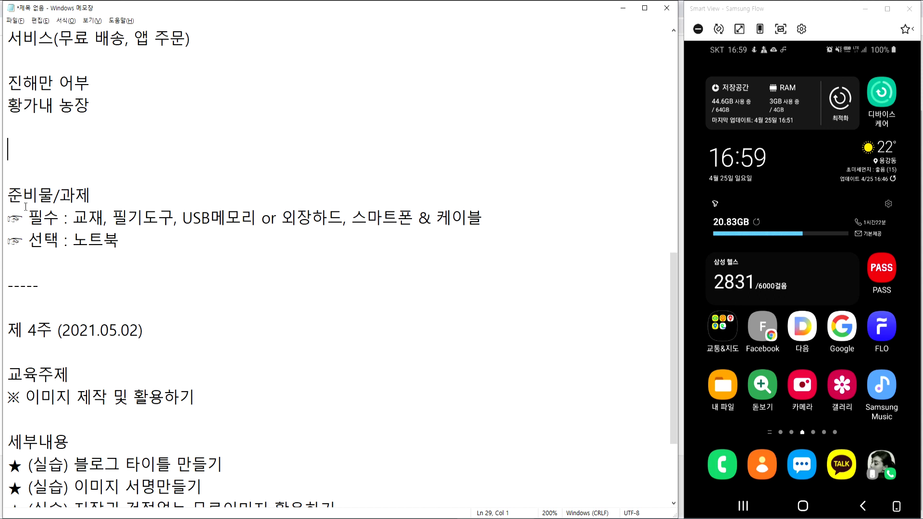
Review the 세부내용 of the 제 4주 (2021.05.02) notes, briefly highlighting part of the 이미지 서명만들기 item.
{"action": "scroll", "coordinate": [62, 284], "scroll_direction": "down", "scroll_amount": 2}
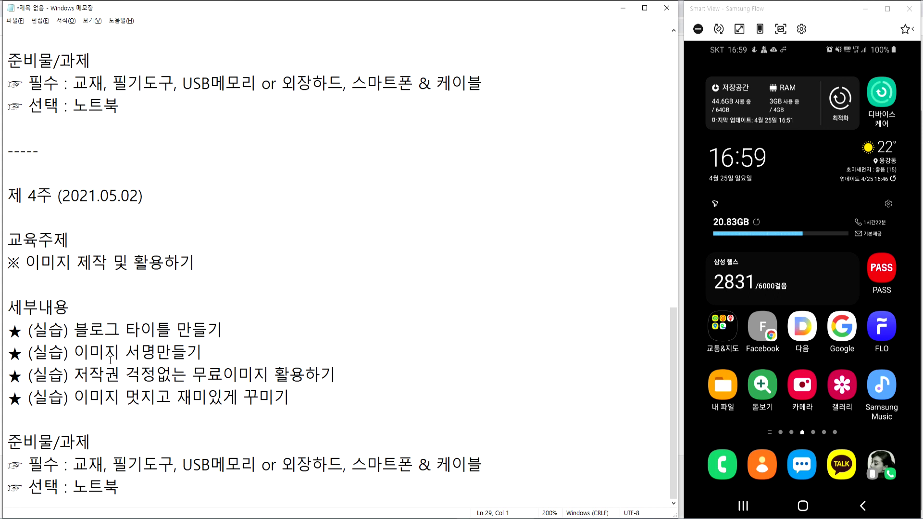
{"action": "left_click_drag", "start_coordinate": [89, 353], "coordinate": [157, 352]}
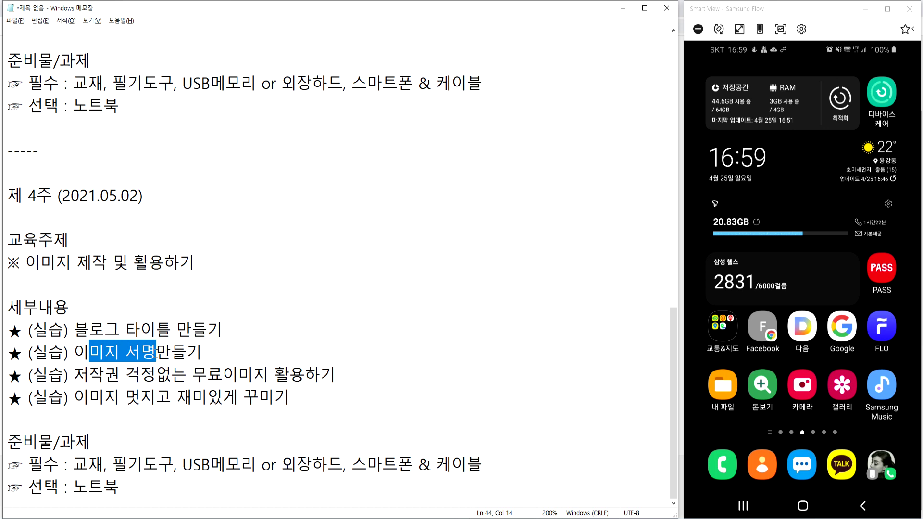
{"action": "left_click", "coordinate": [154, 419]}
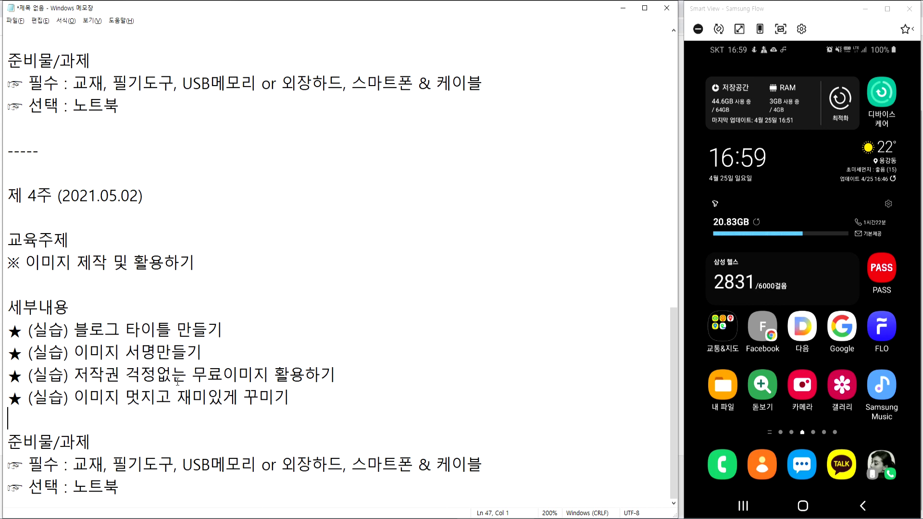
Return to the start of the notes and place the cursor on the blank line below the 제 3주 (2021.04.25) heading.
{"action": "scroll", "coordinate": [177, 381], "scroll_direction": "up", "scroll_amount": 3}
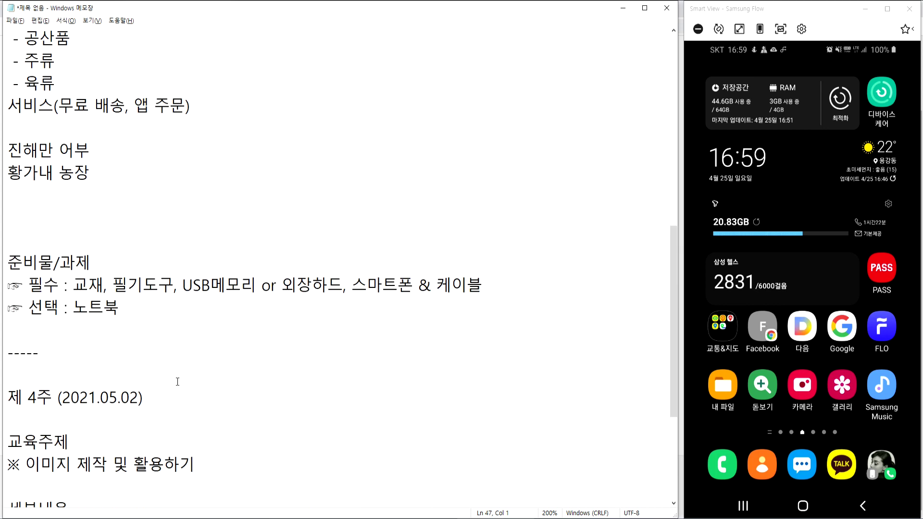
{"action": "scroll", "coordinate": [177, 382], "scroll_direction": "up", "scroll_amount": 7}
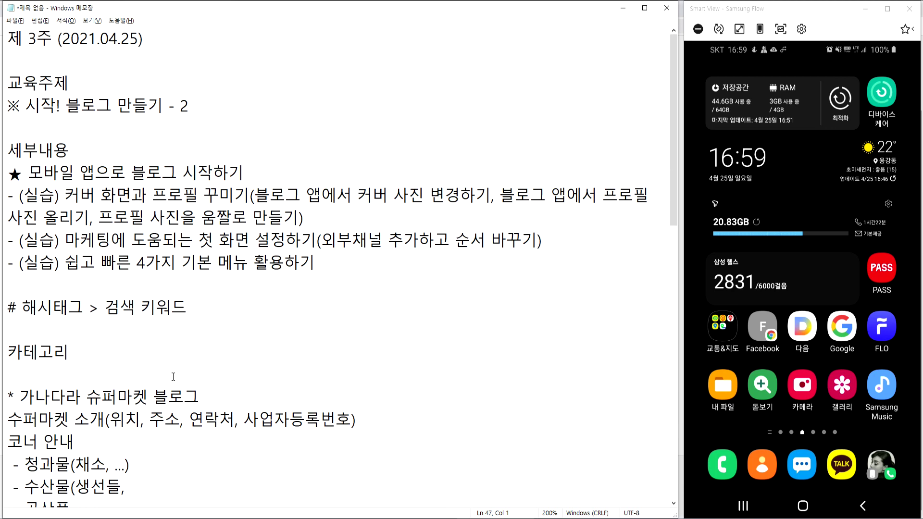
{"action": "left_click", "coordinate": [24, 63]}
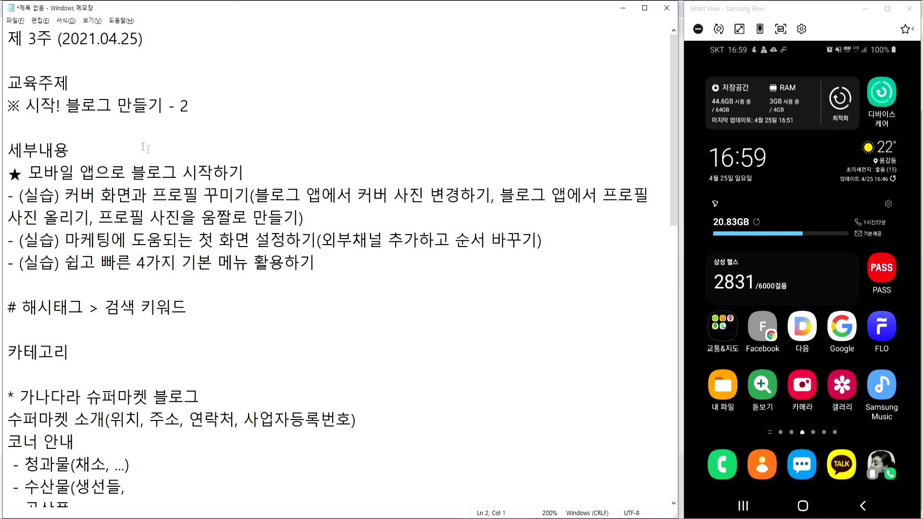